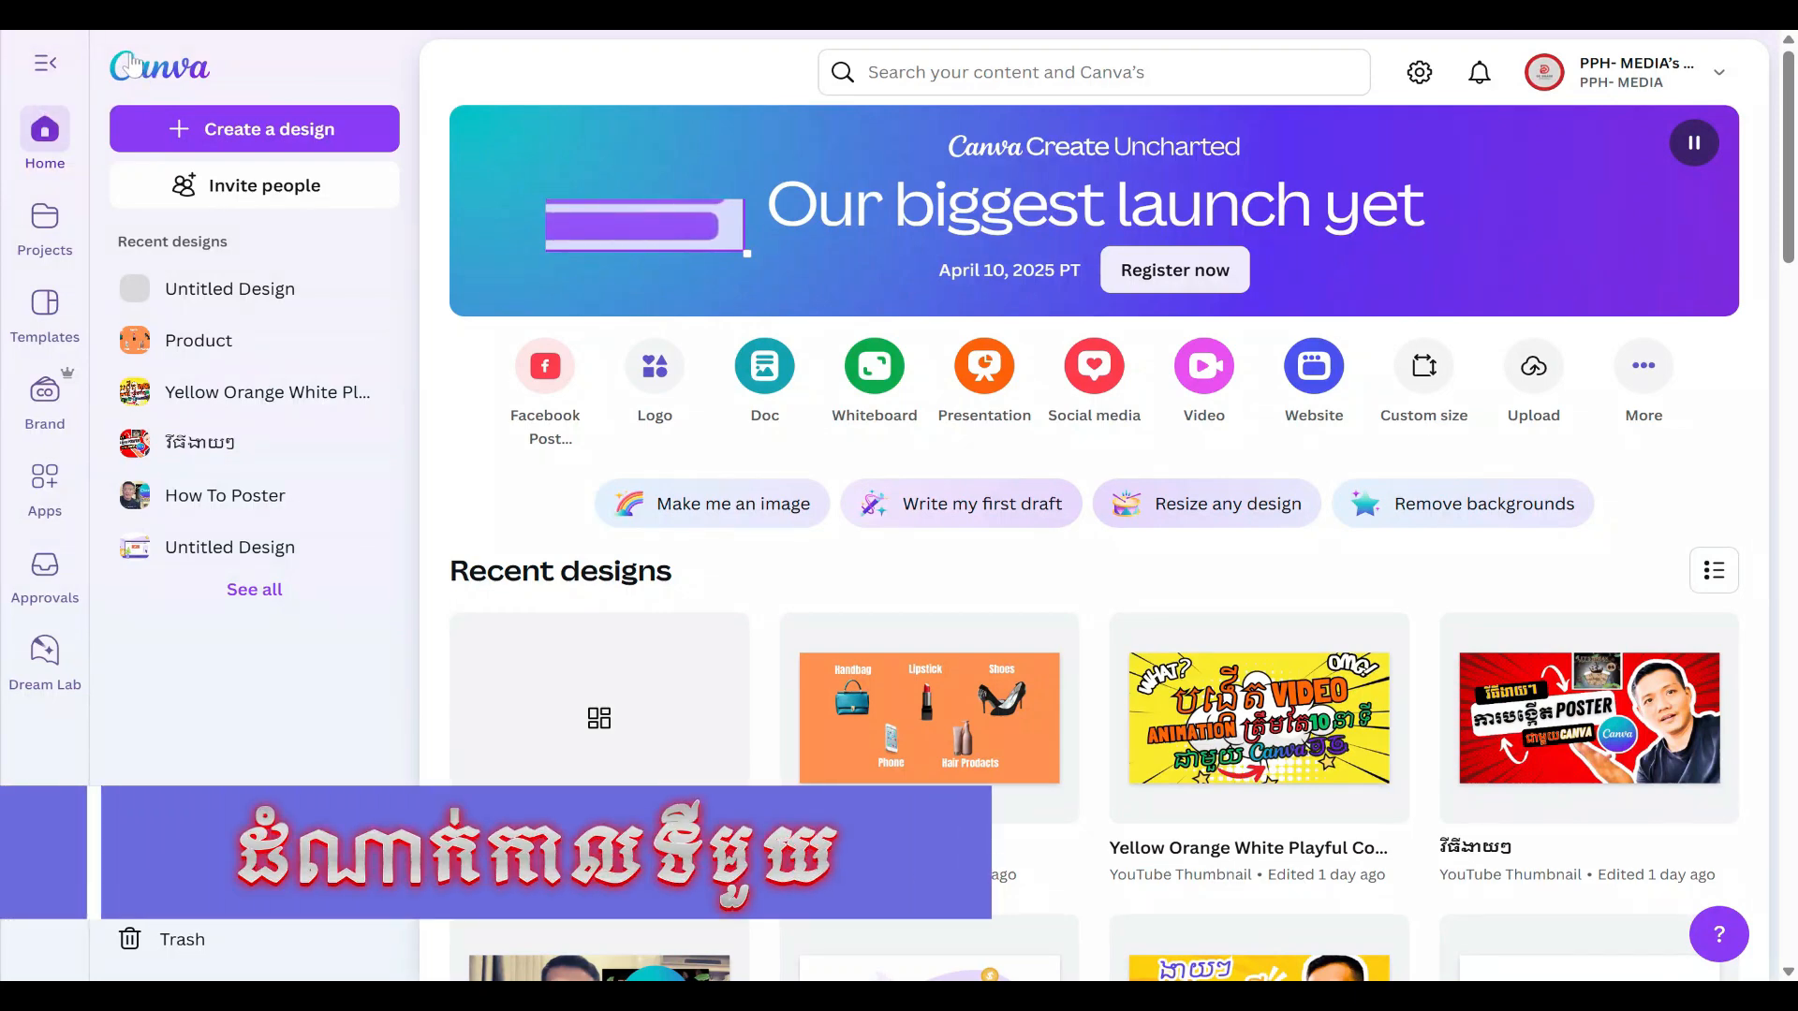
# Step: Create a new Video (Landscape) design and paste the copied product images and text labels onto its page
pyautogui.click(208, 143)
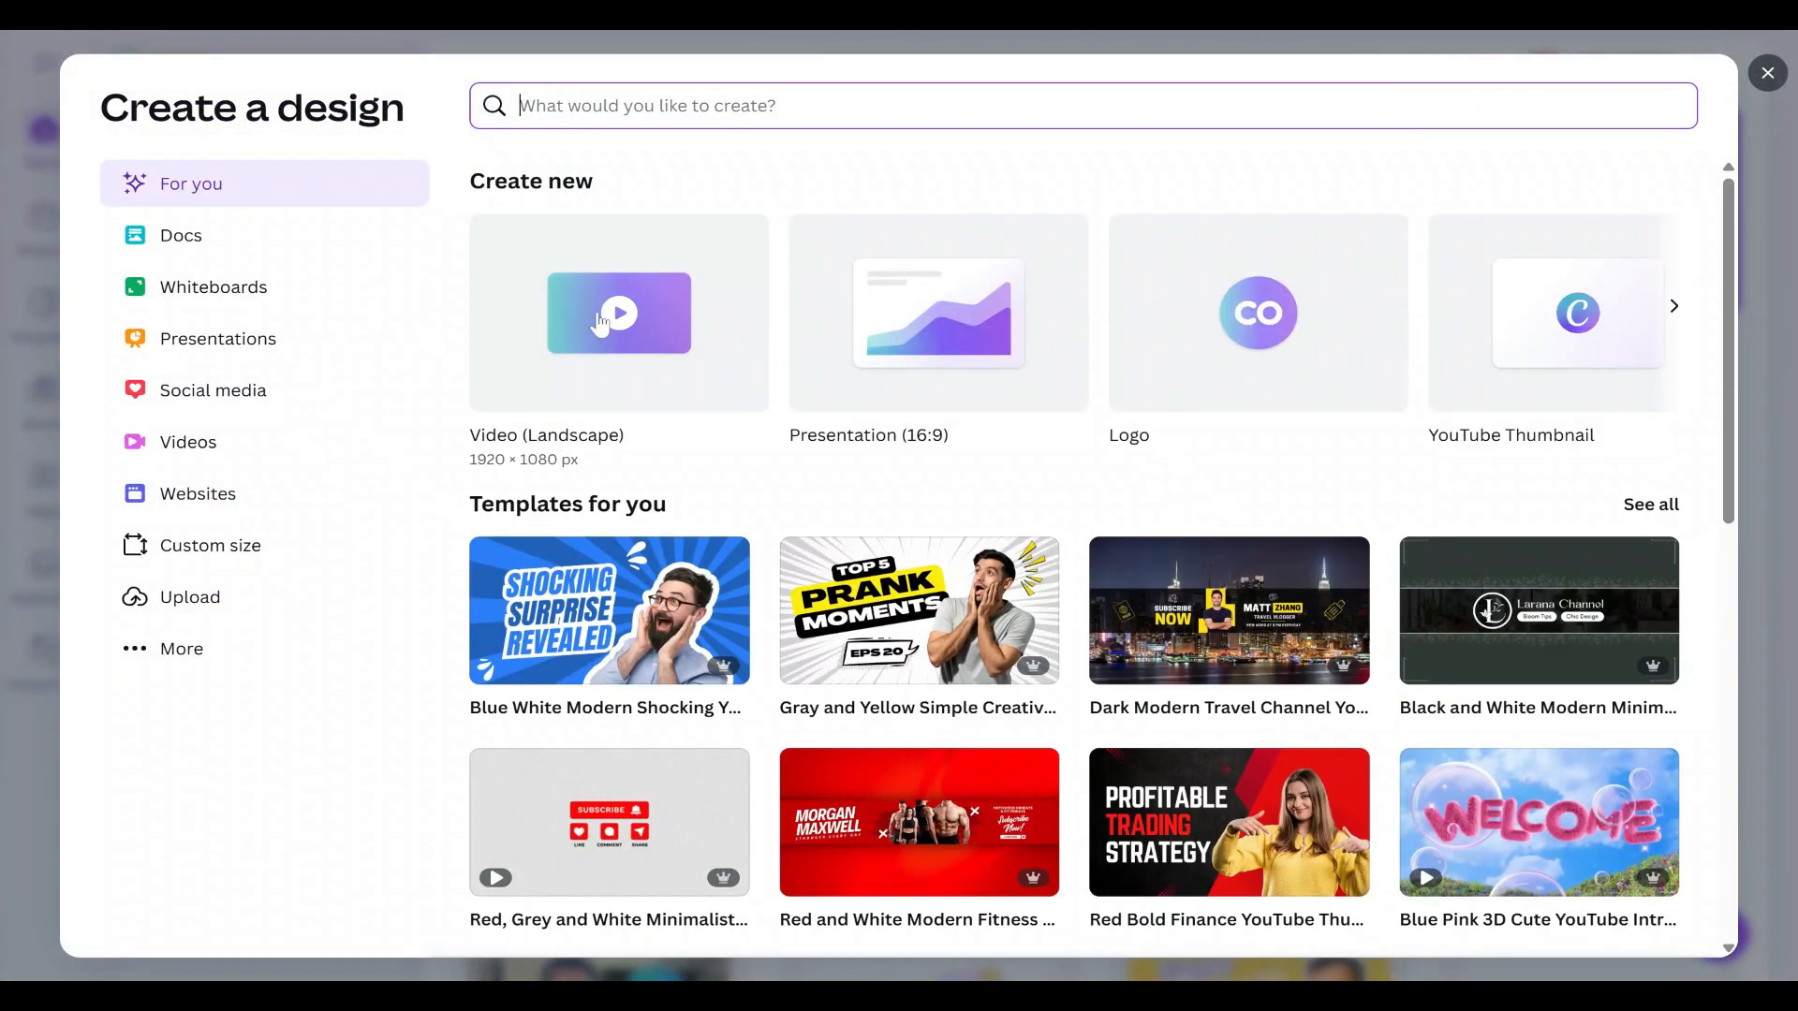
pyautogui.click(600, 323)
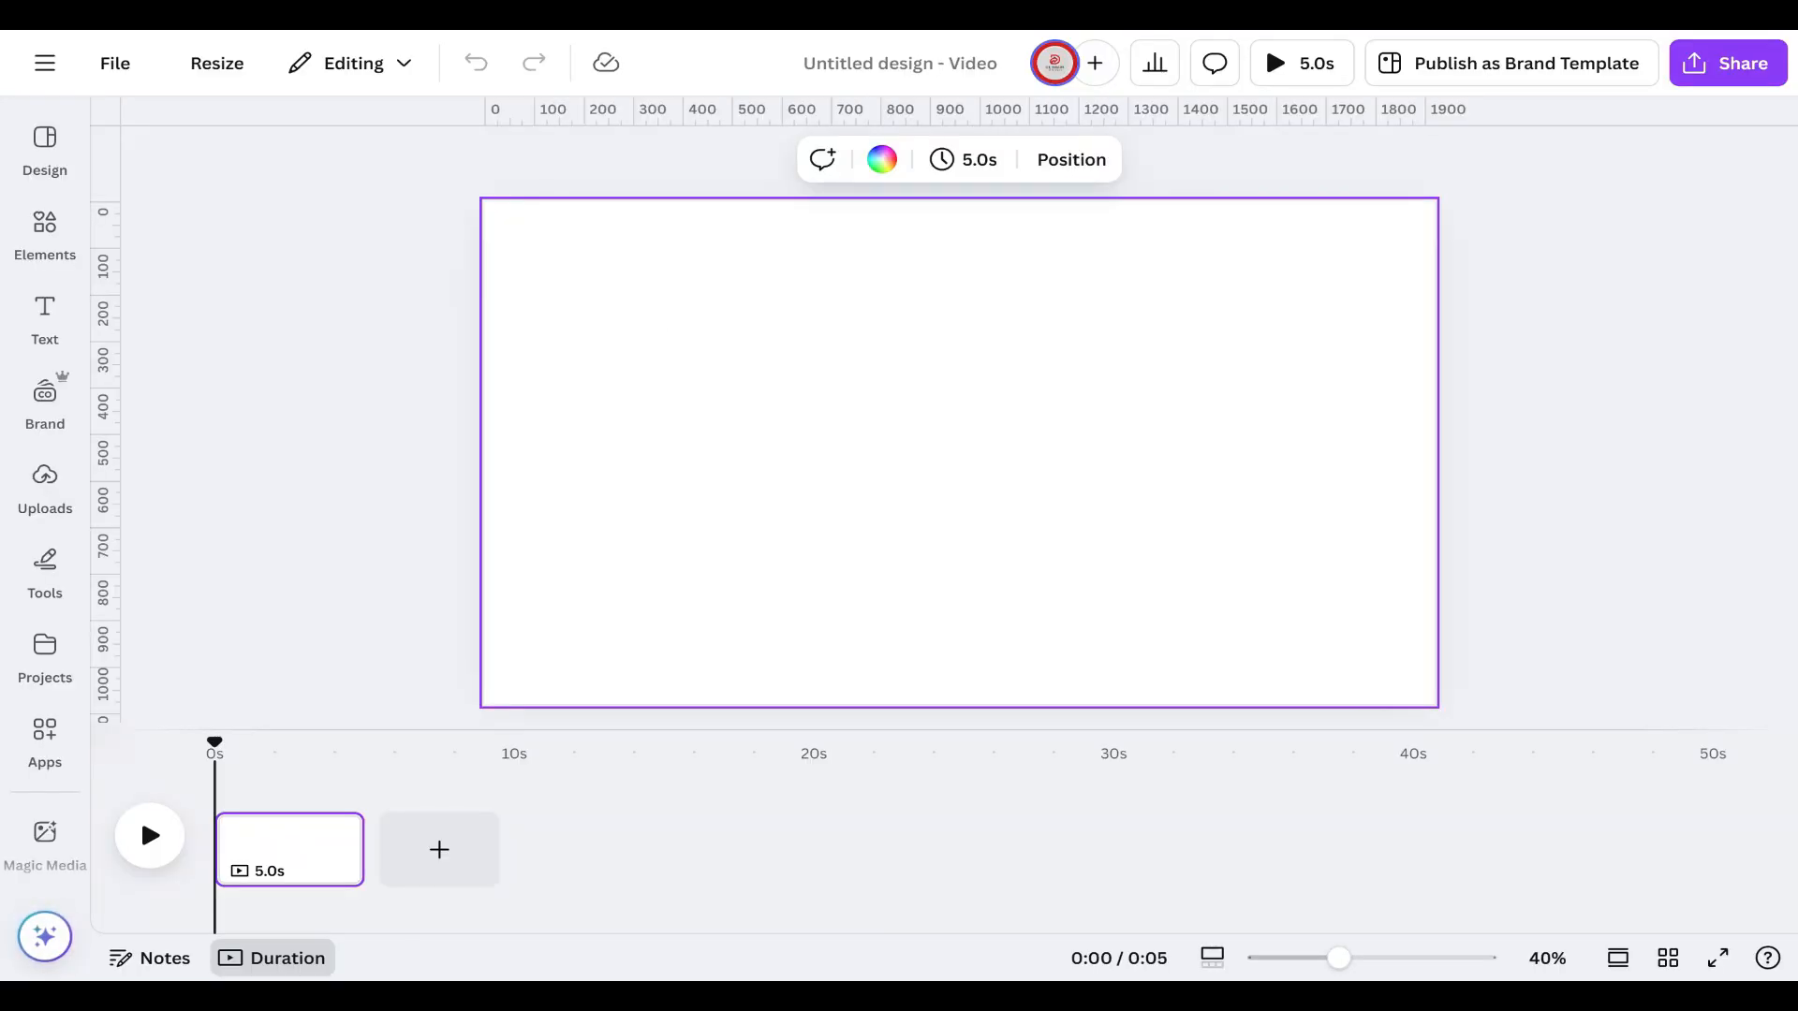
pyautogui.hotkey('ctrl', 'v')
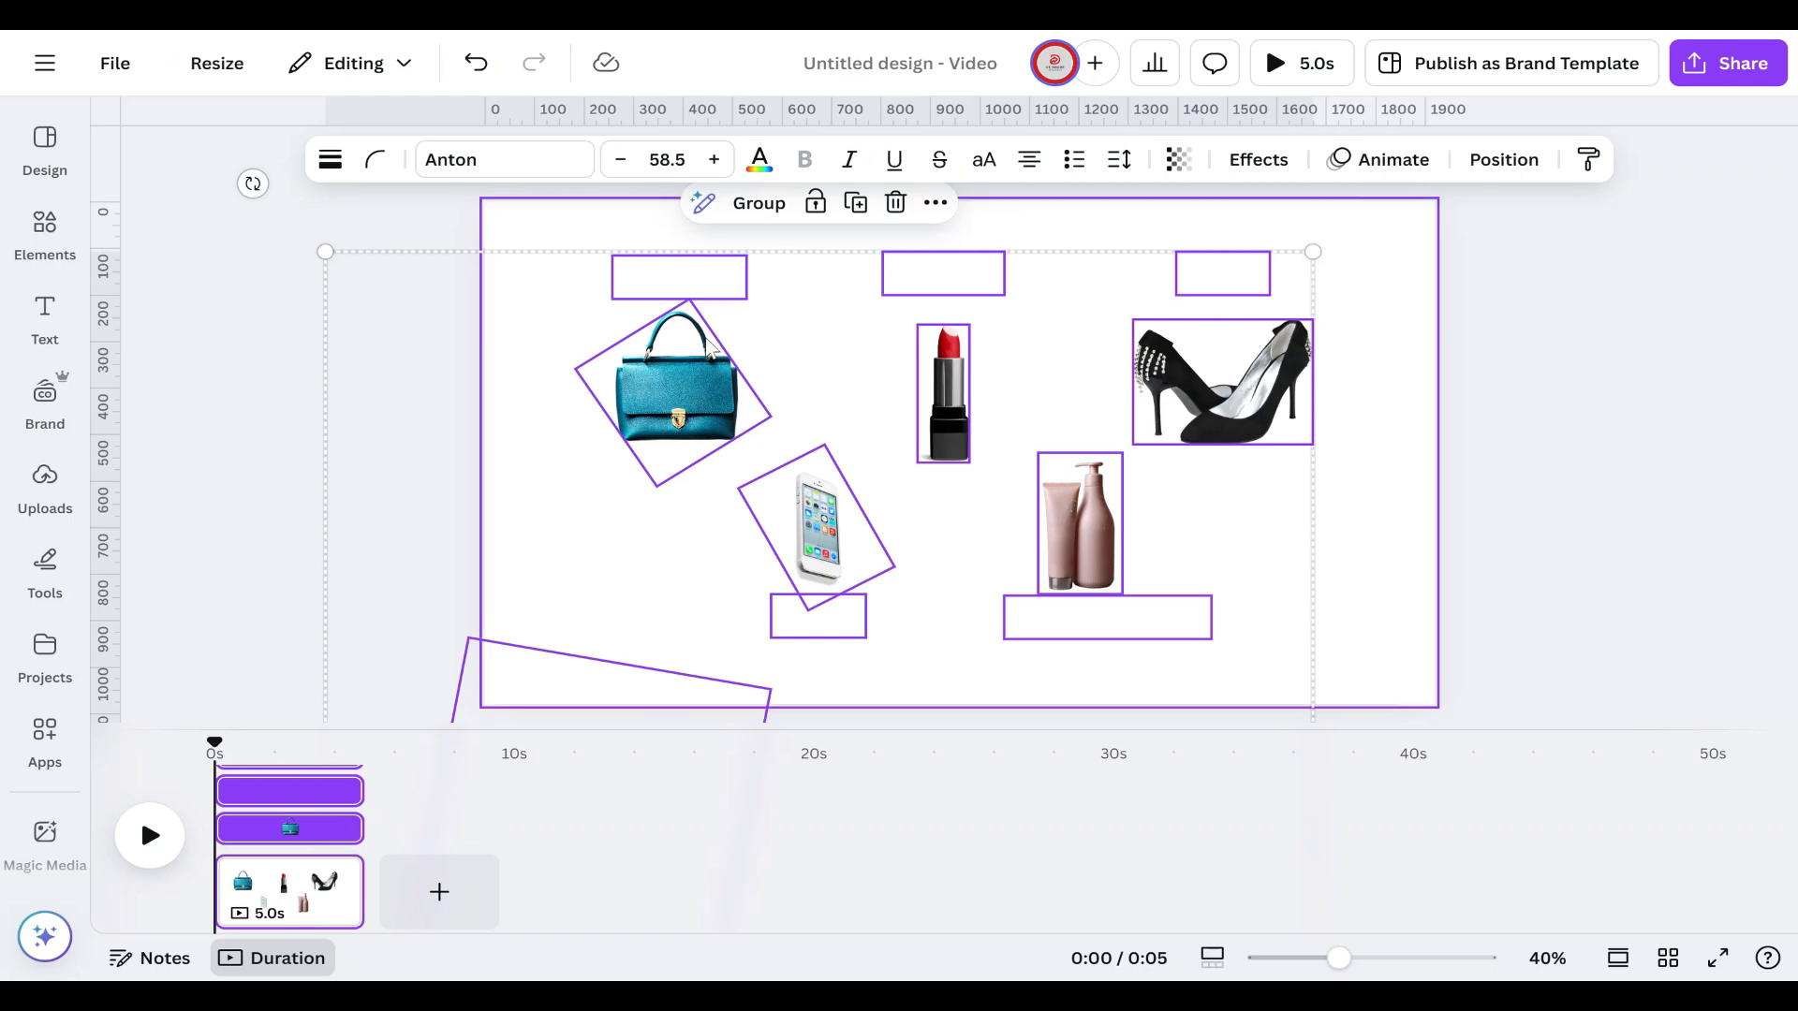
# Step: Change the product page's background color from white to orange
pyautogui.click(1362, 416)
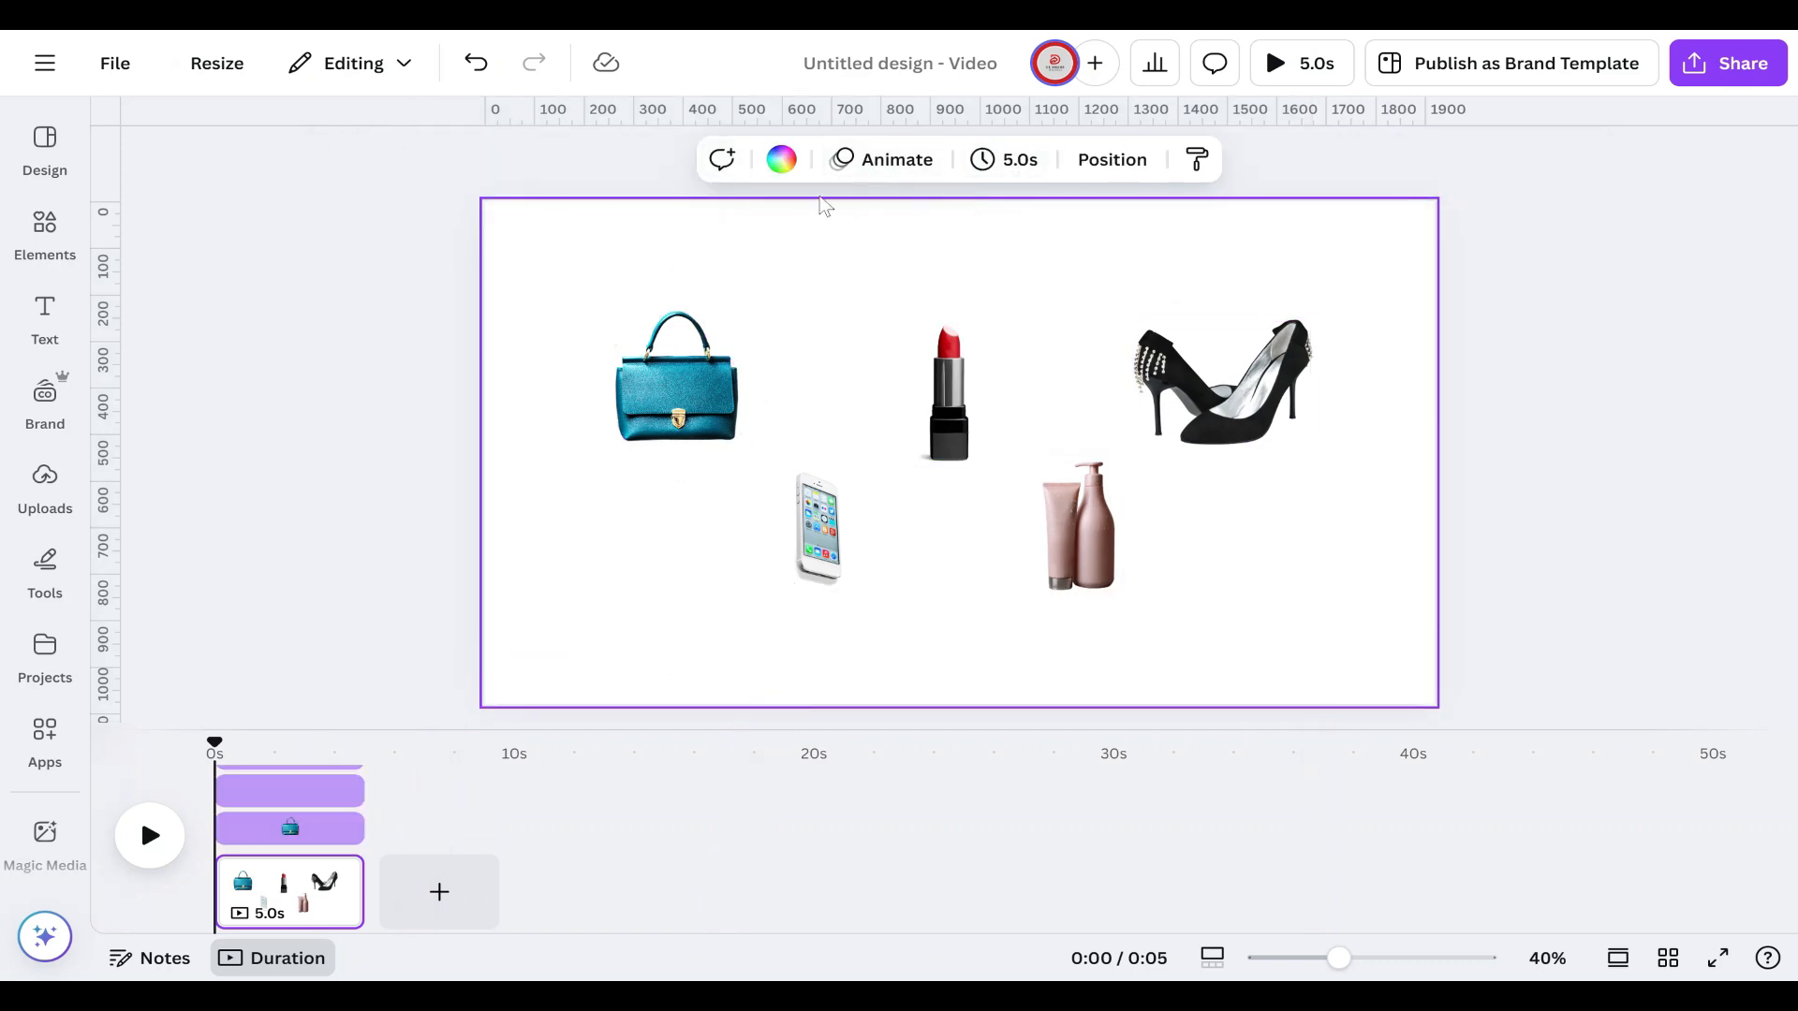
pyautogui.click(771, 169)
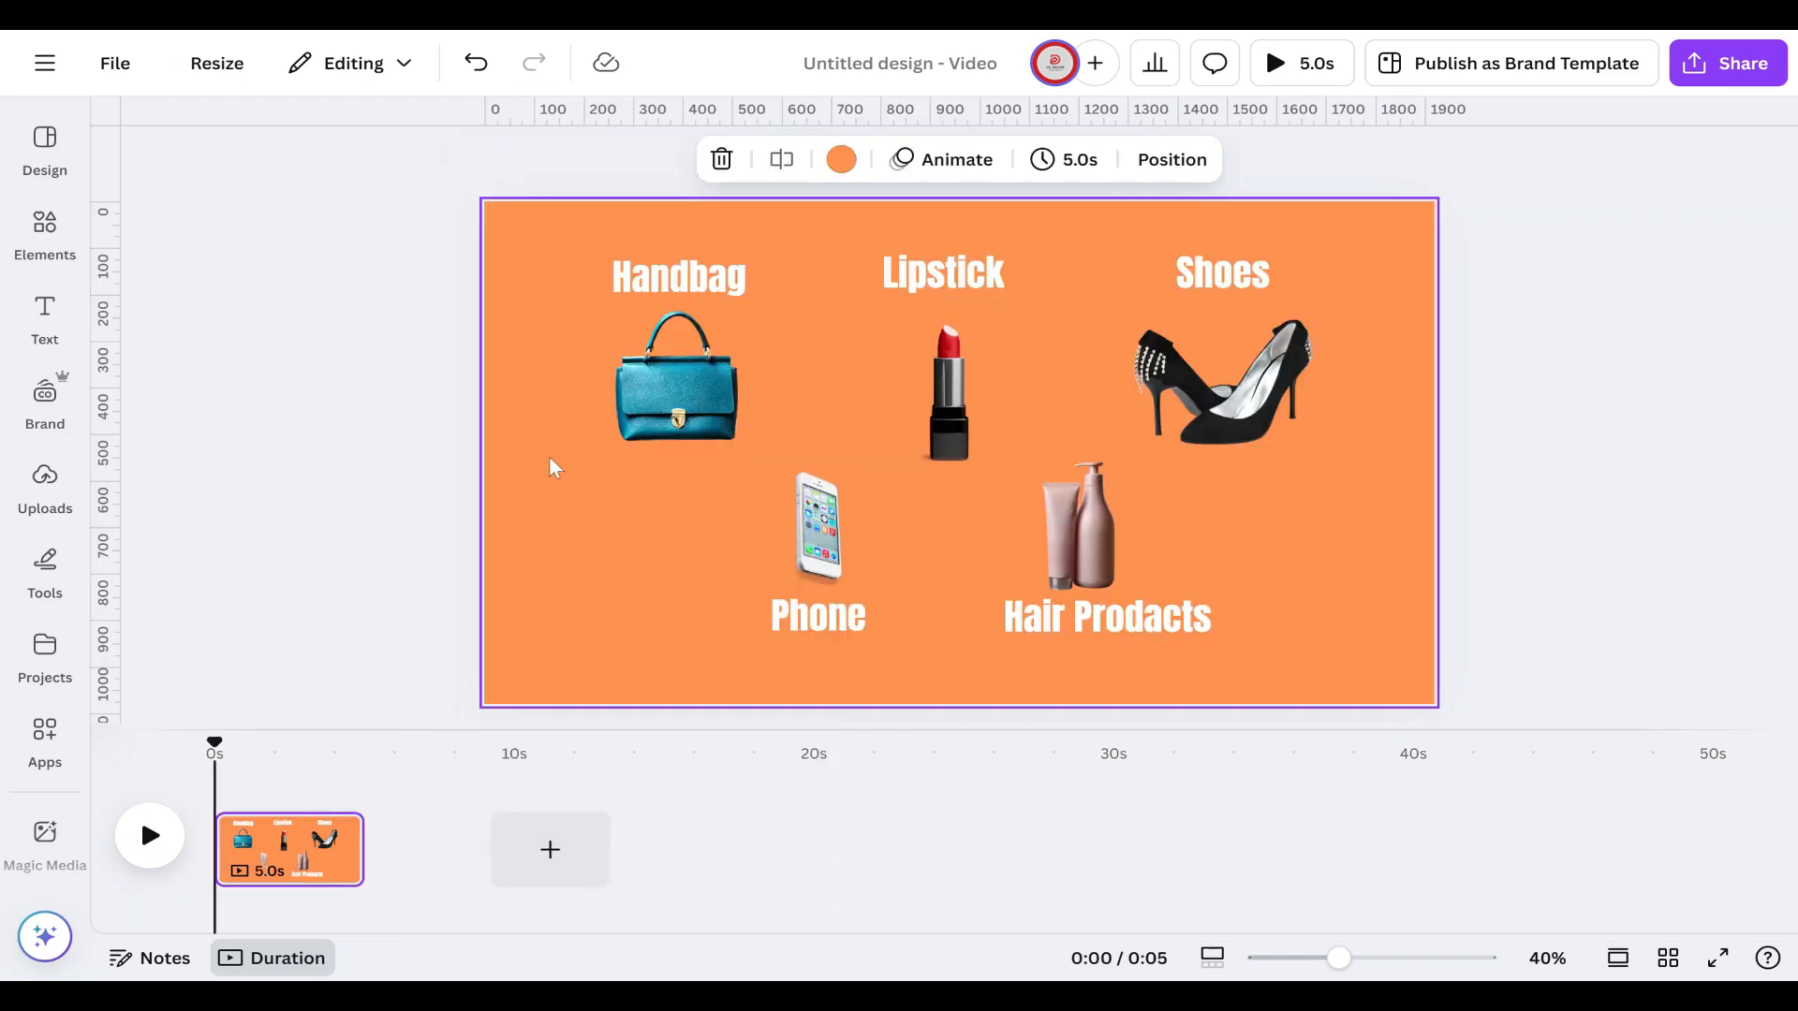
pyautogui.click(635, 393)
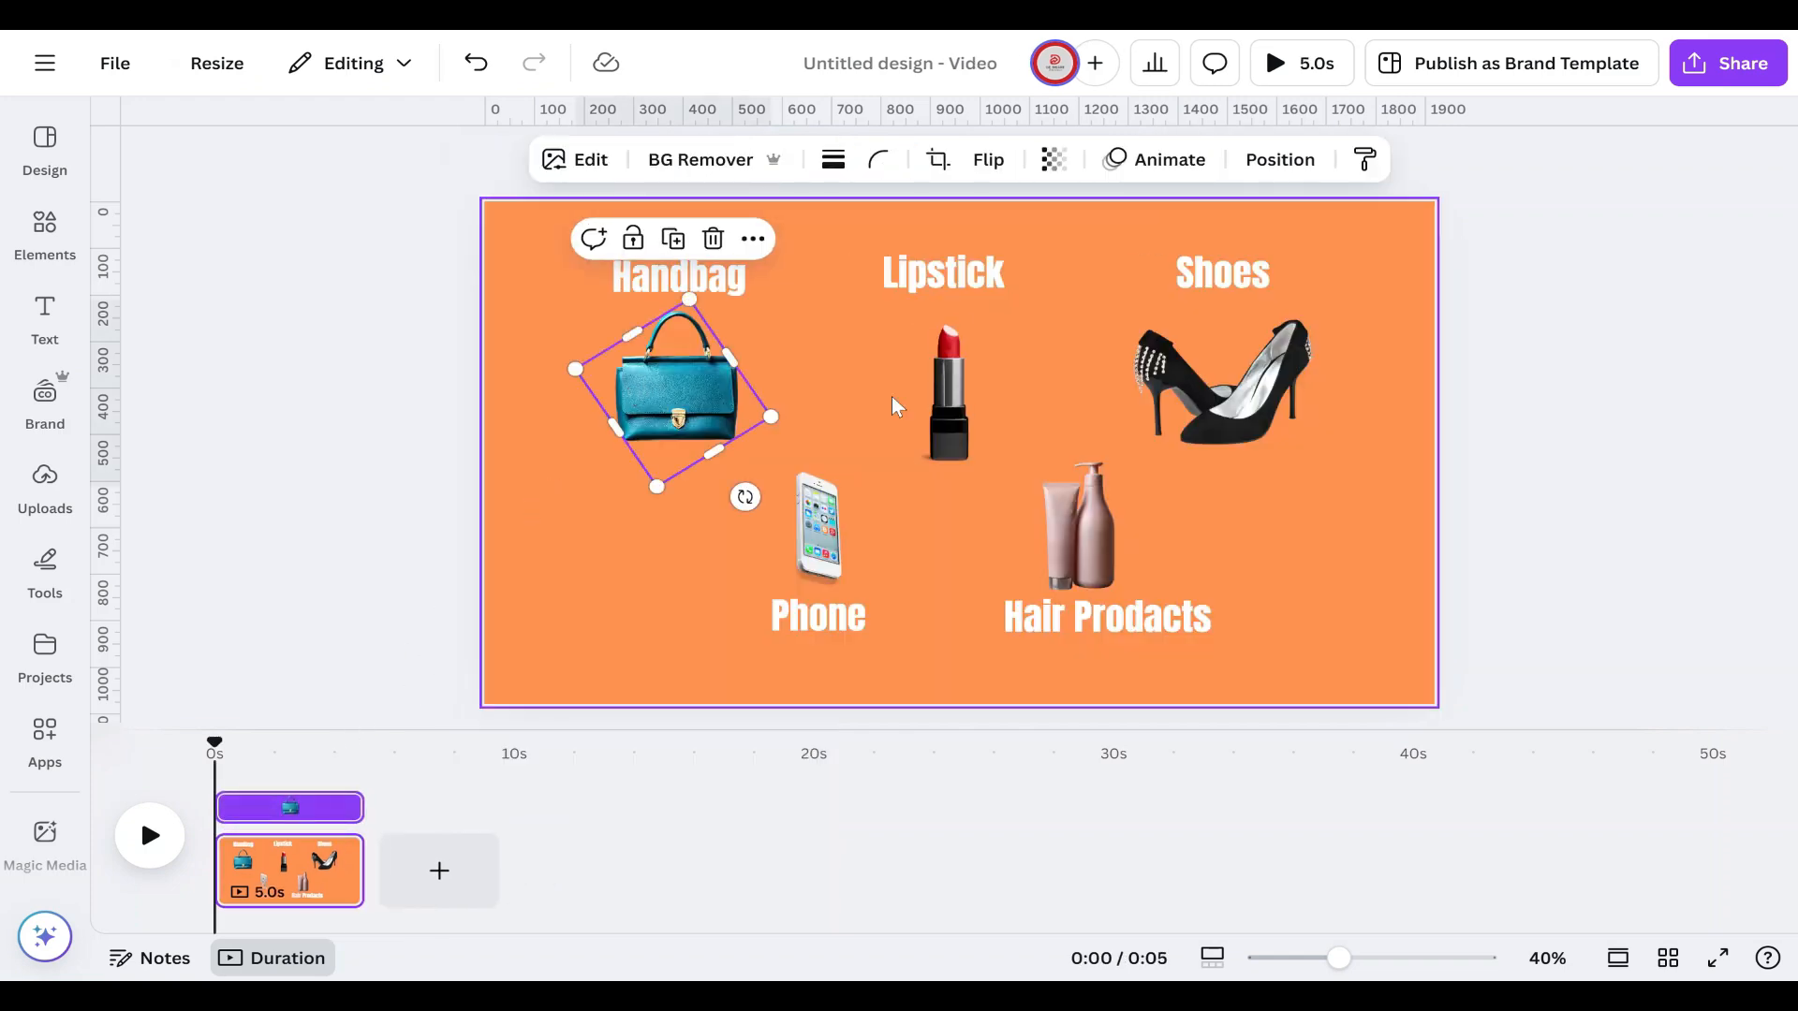
pyautogui.click(953, 405)
pyautogui.click(1217, 393)
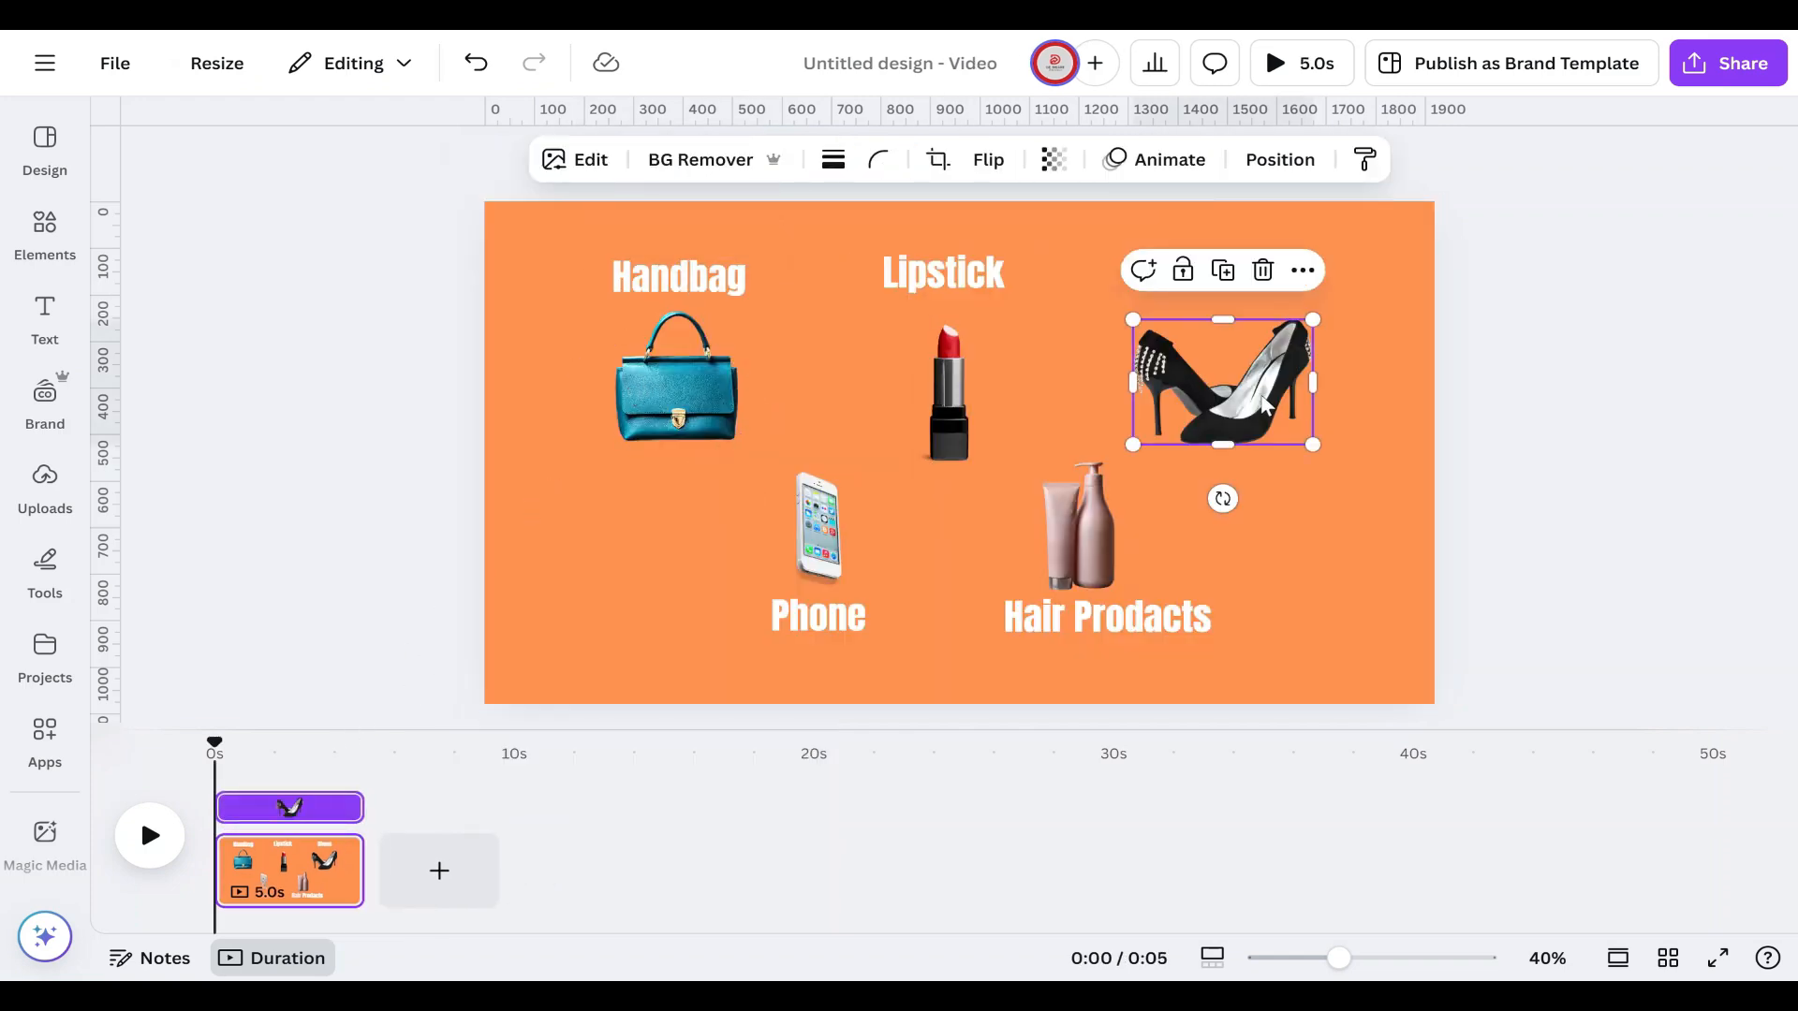
pyautogui.click(818, 524)
pyautogui.click(1077, 543)
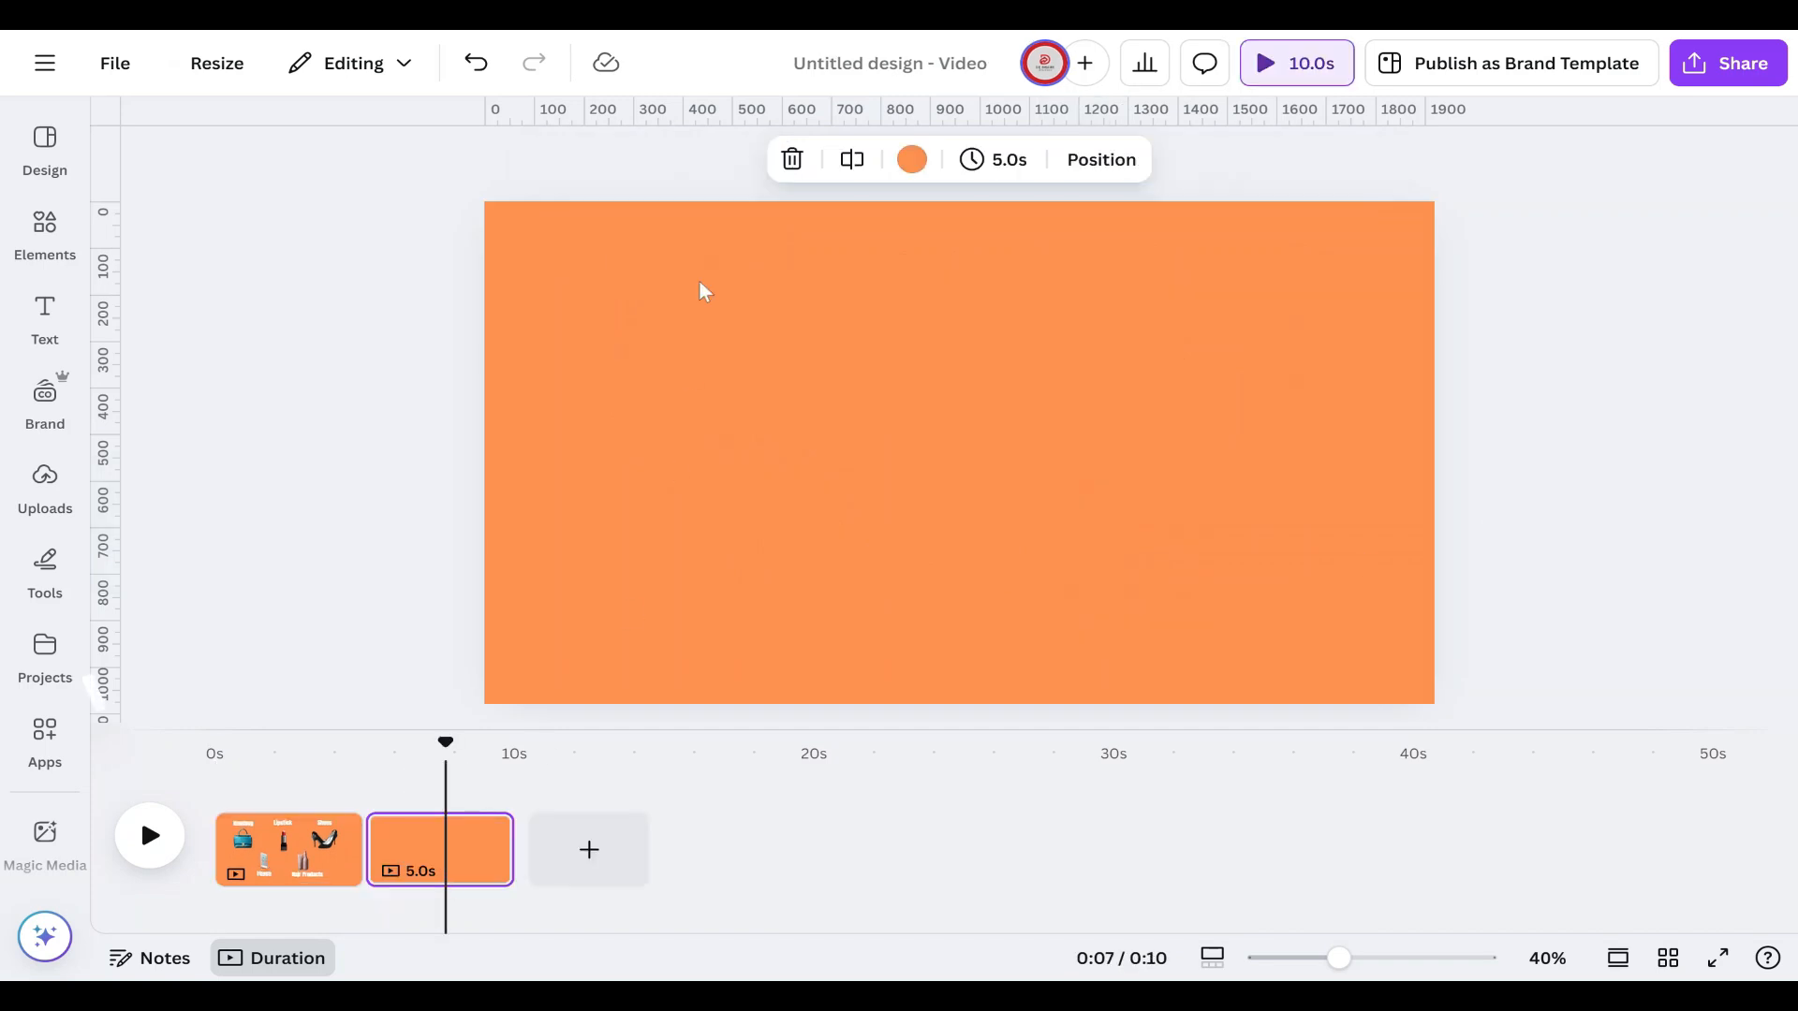
# Step: Set the empty second page's background to the white document color
pyautogui.click(911, 159)
pyautogui.click(271, 317)
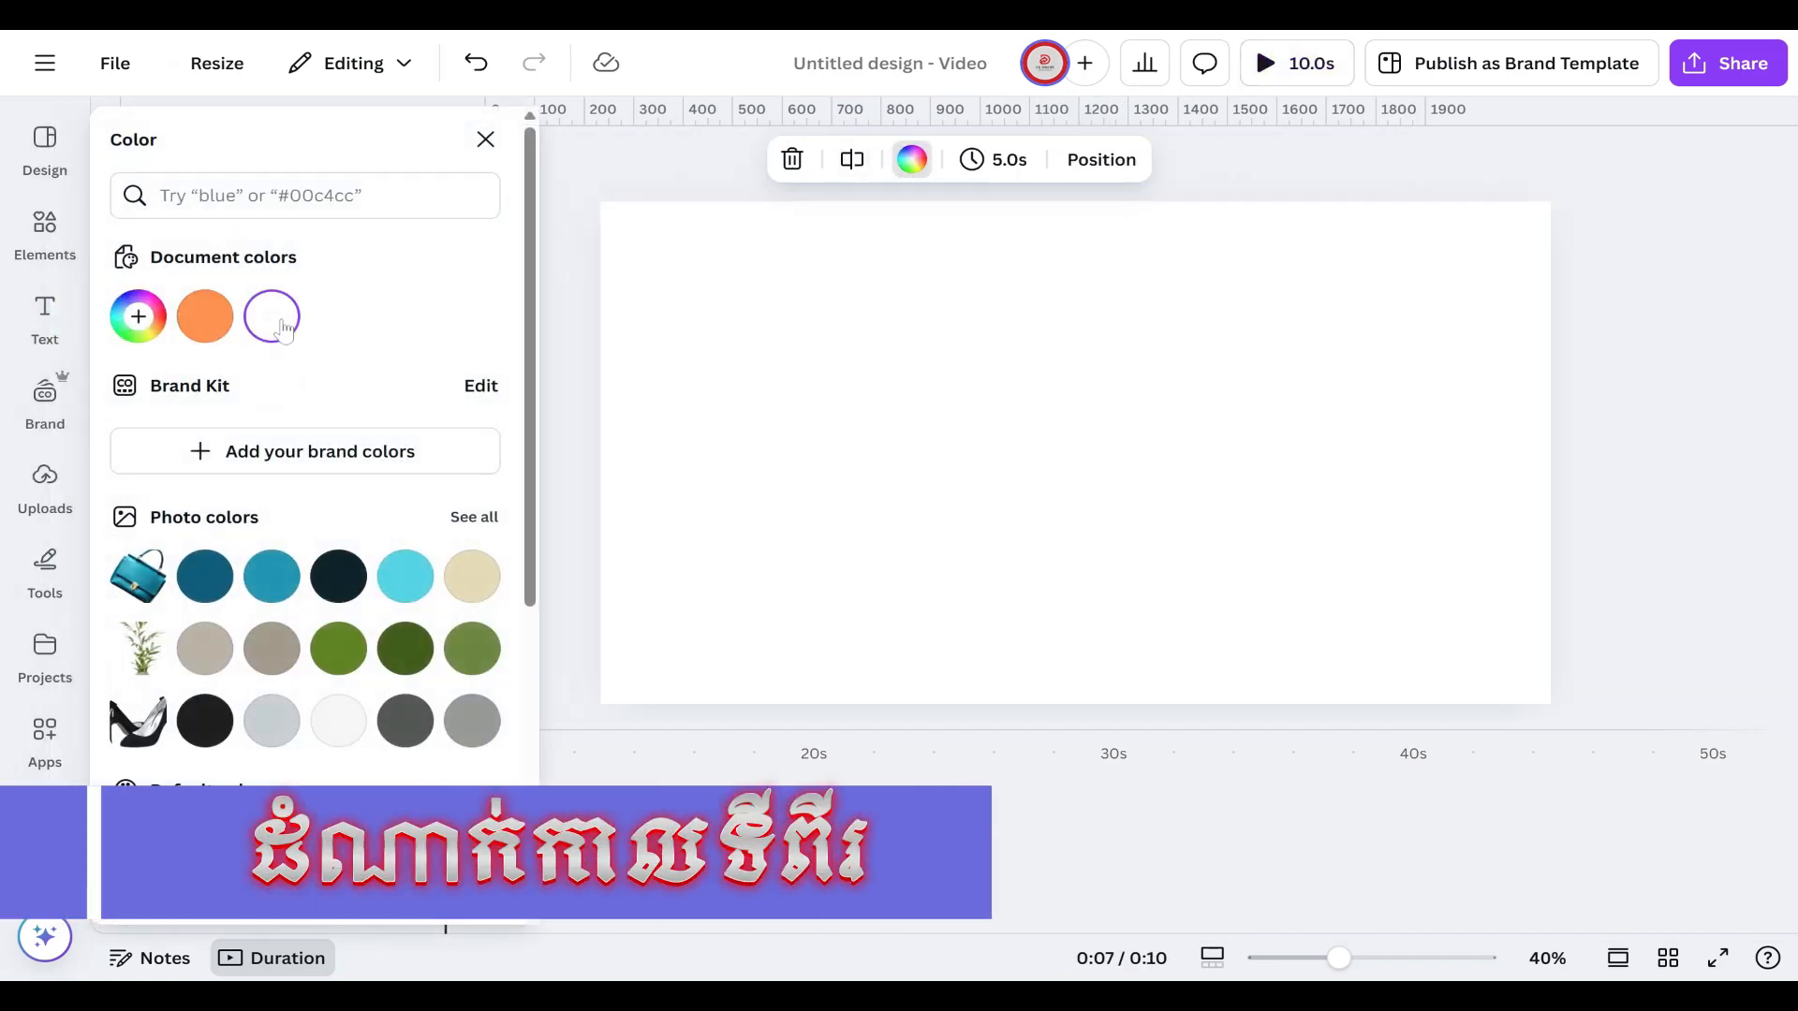
pyautogui.click(629, 228)
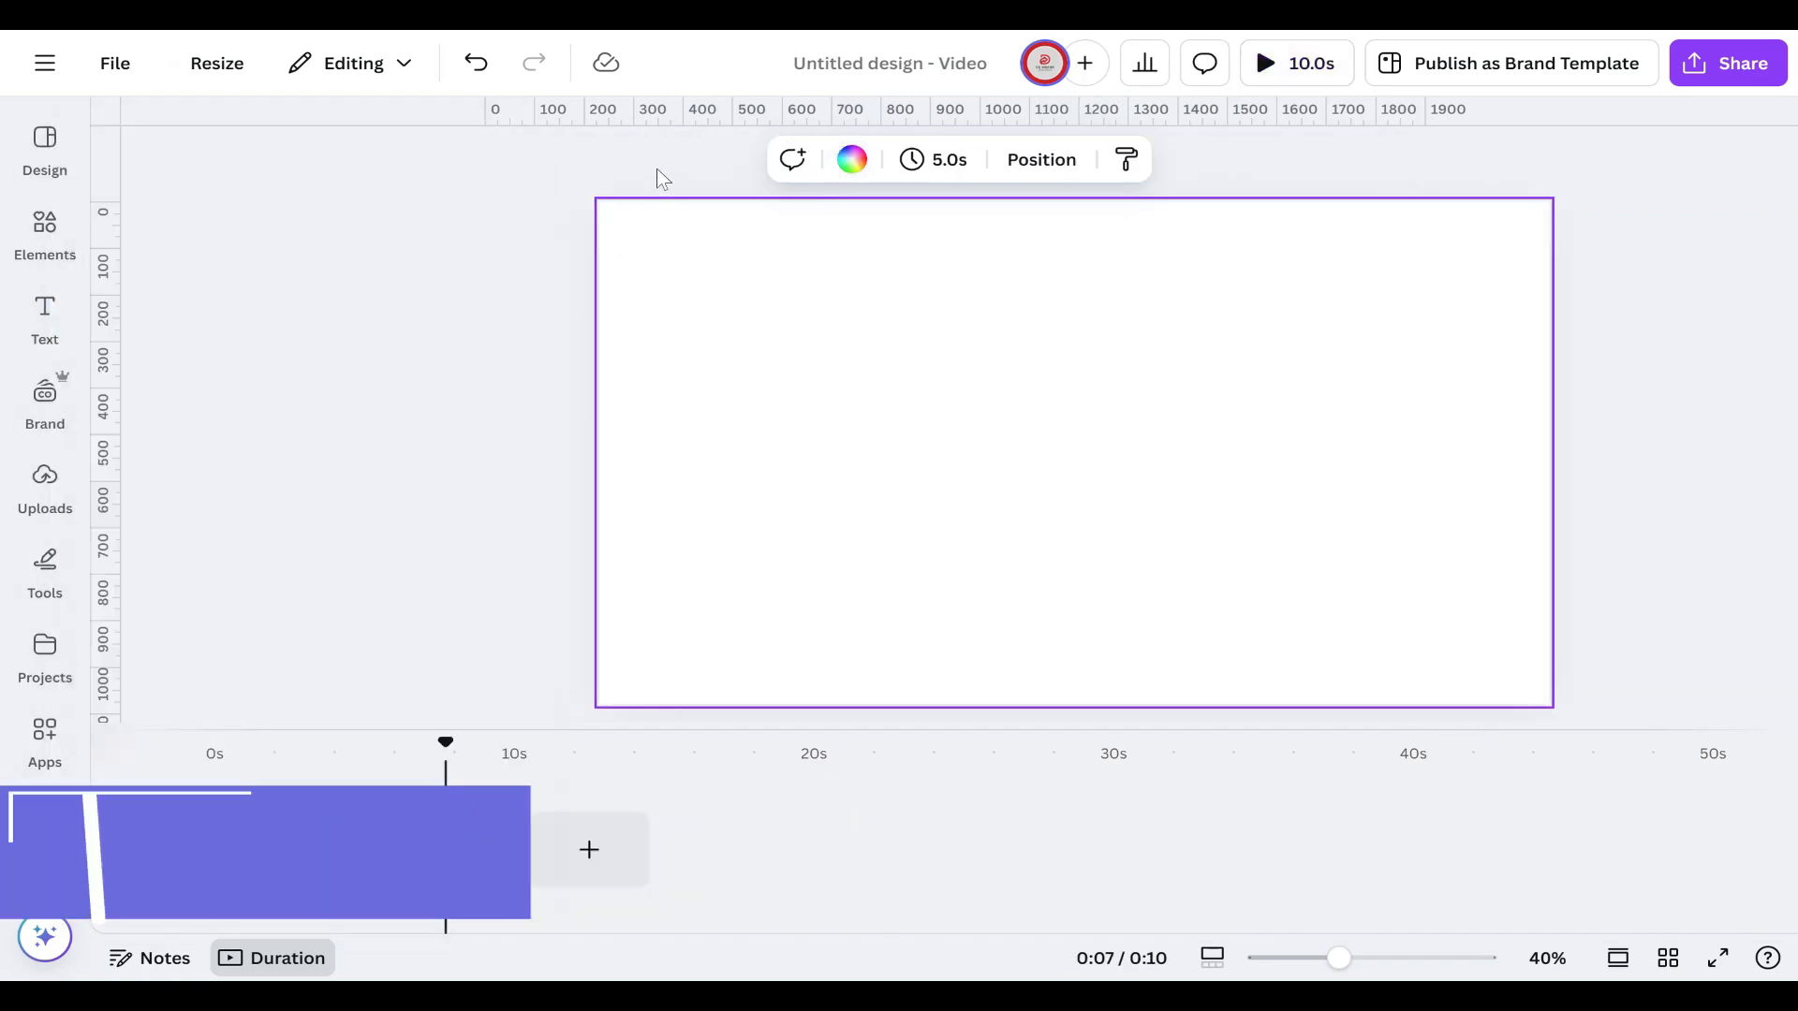
# Step: Search the elements for "3D Podium" photos and insert the orange podium photo with the glowing ring on the second page
pyautogui.click(45, 224)
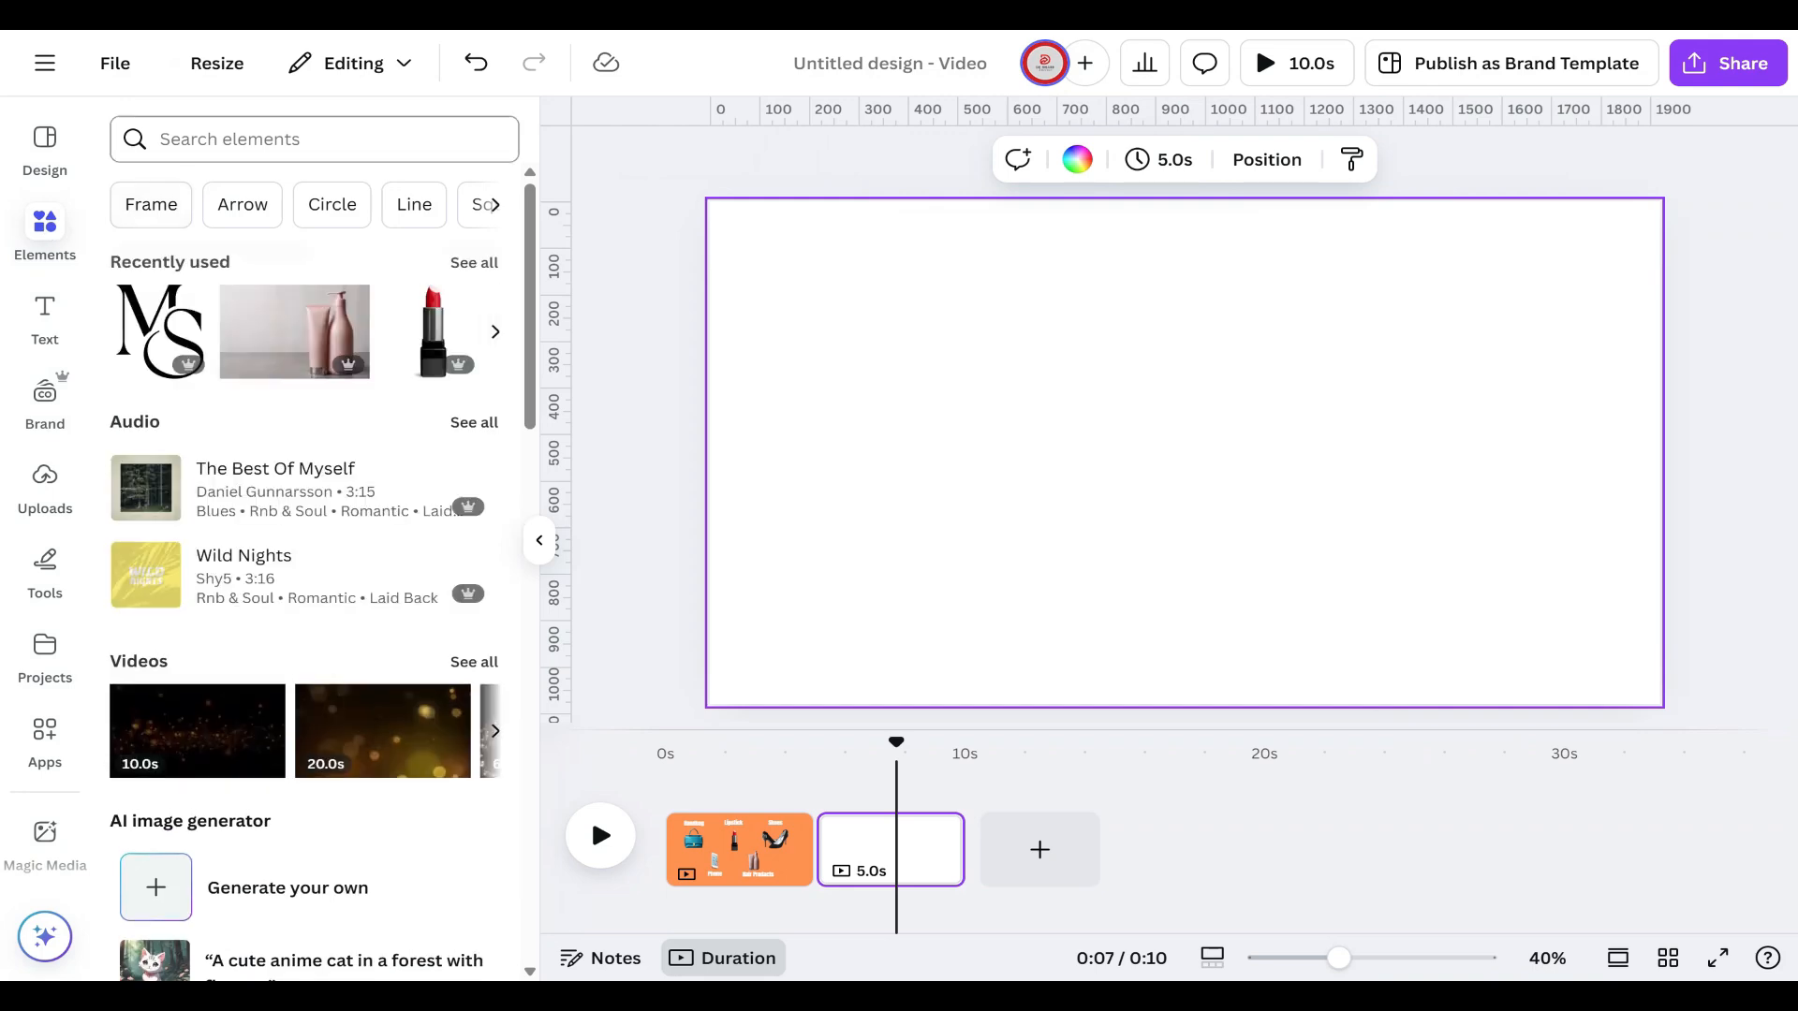
pyautogui.write('3D Po')
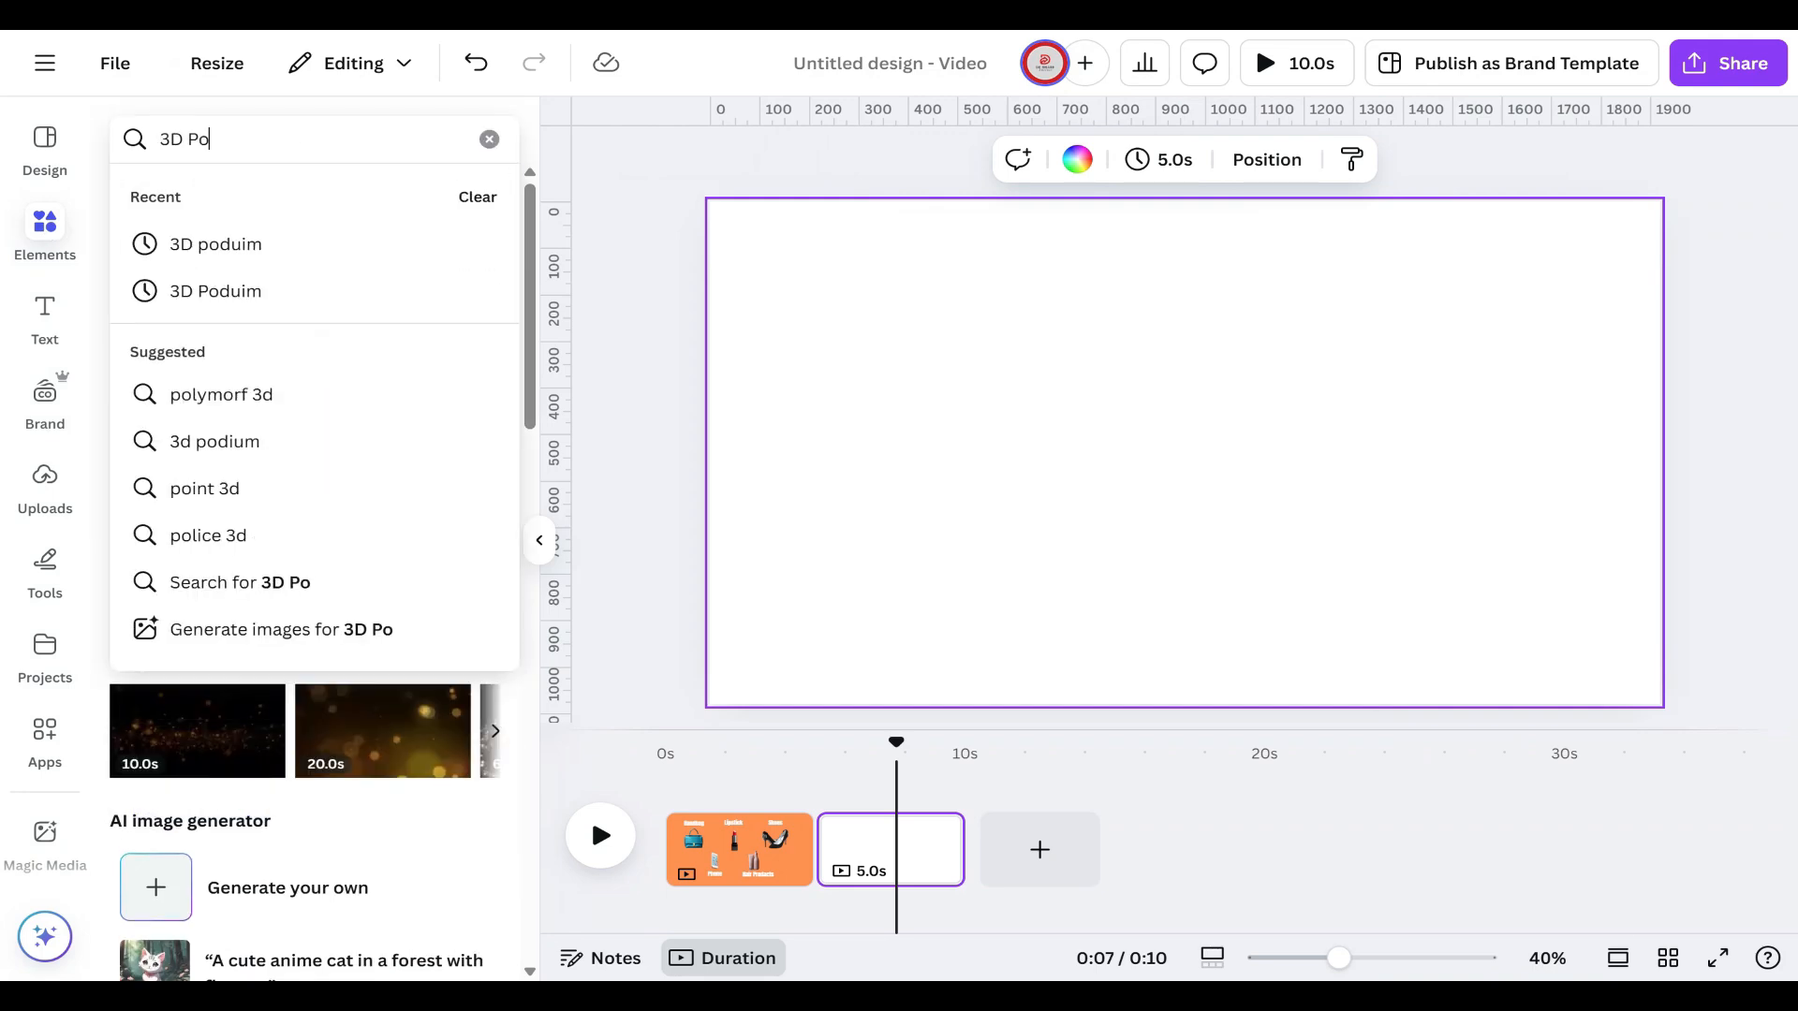
pyautogui.write('dium')
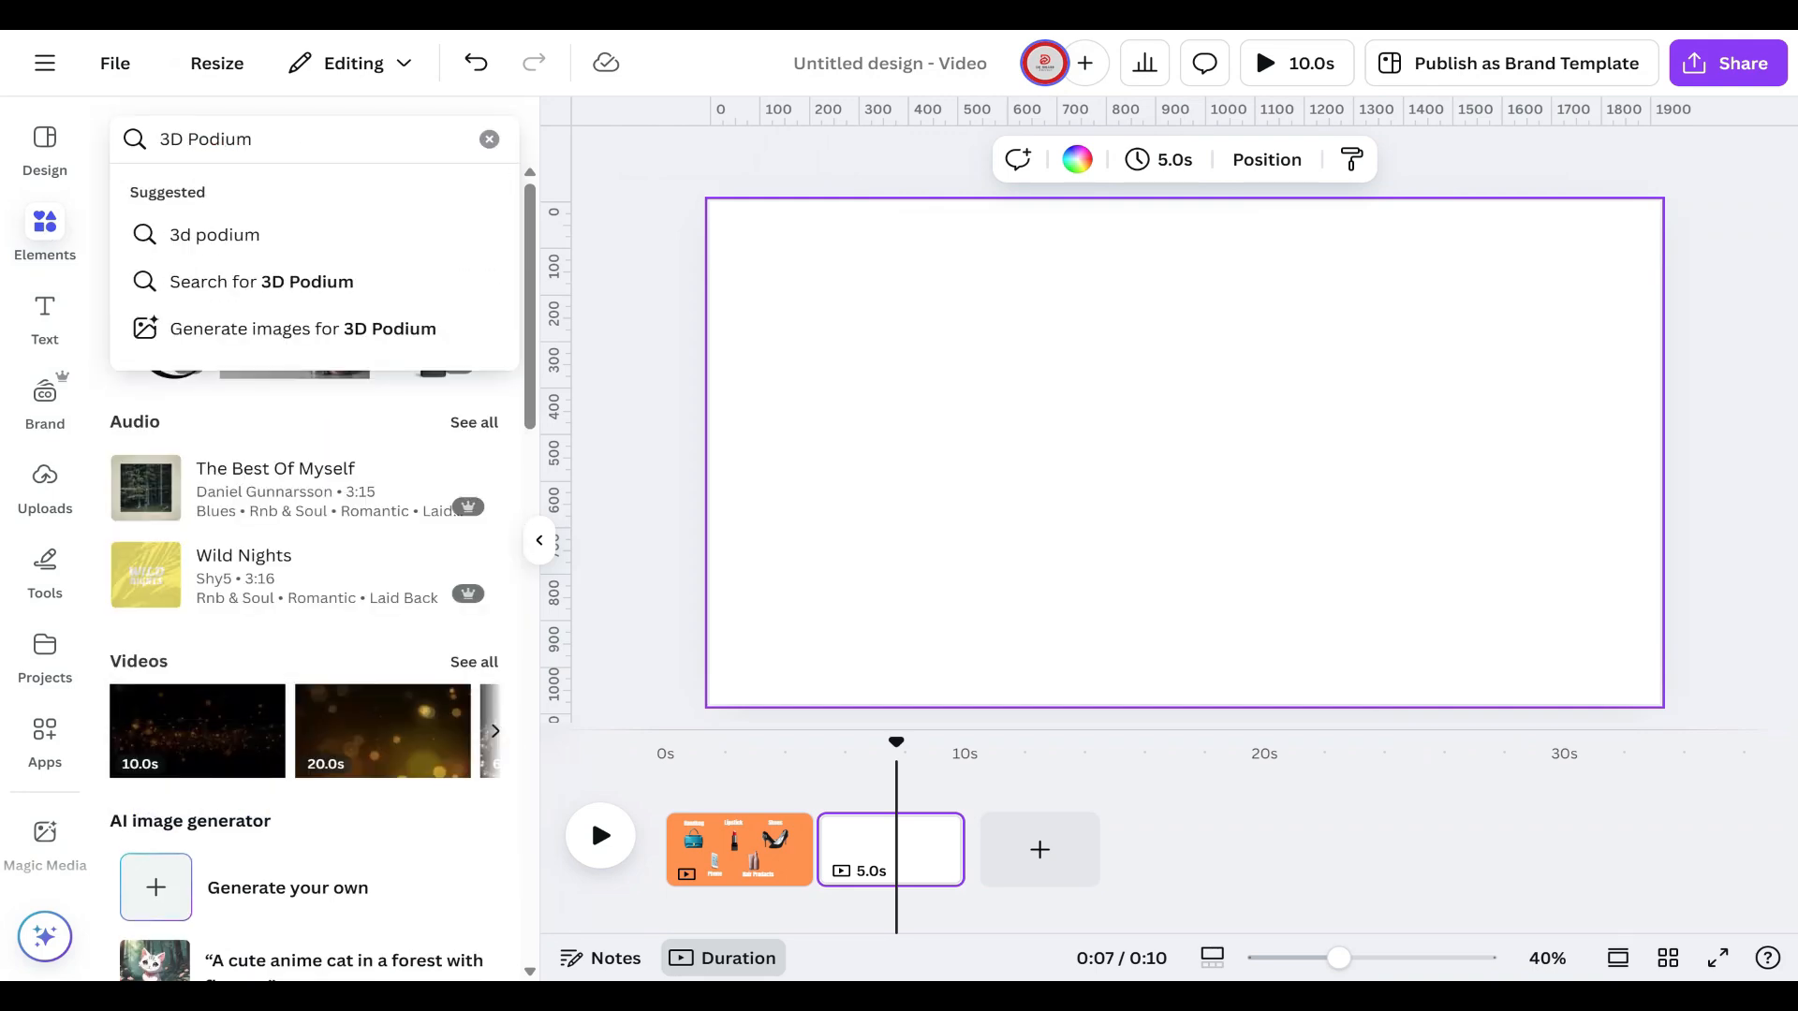
pyautogui.press('Return')
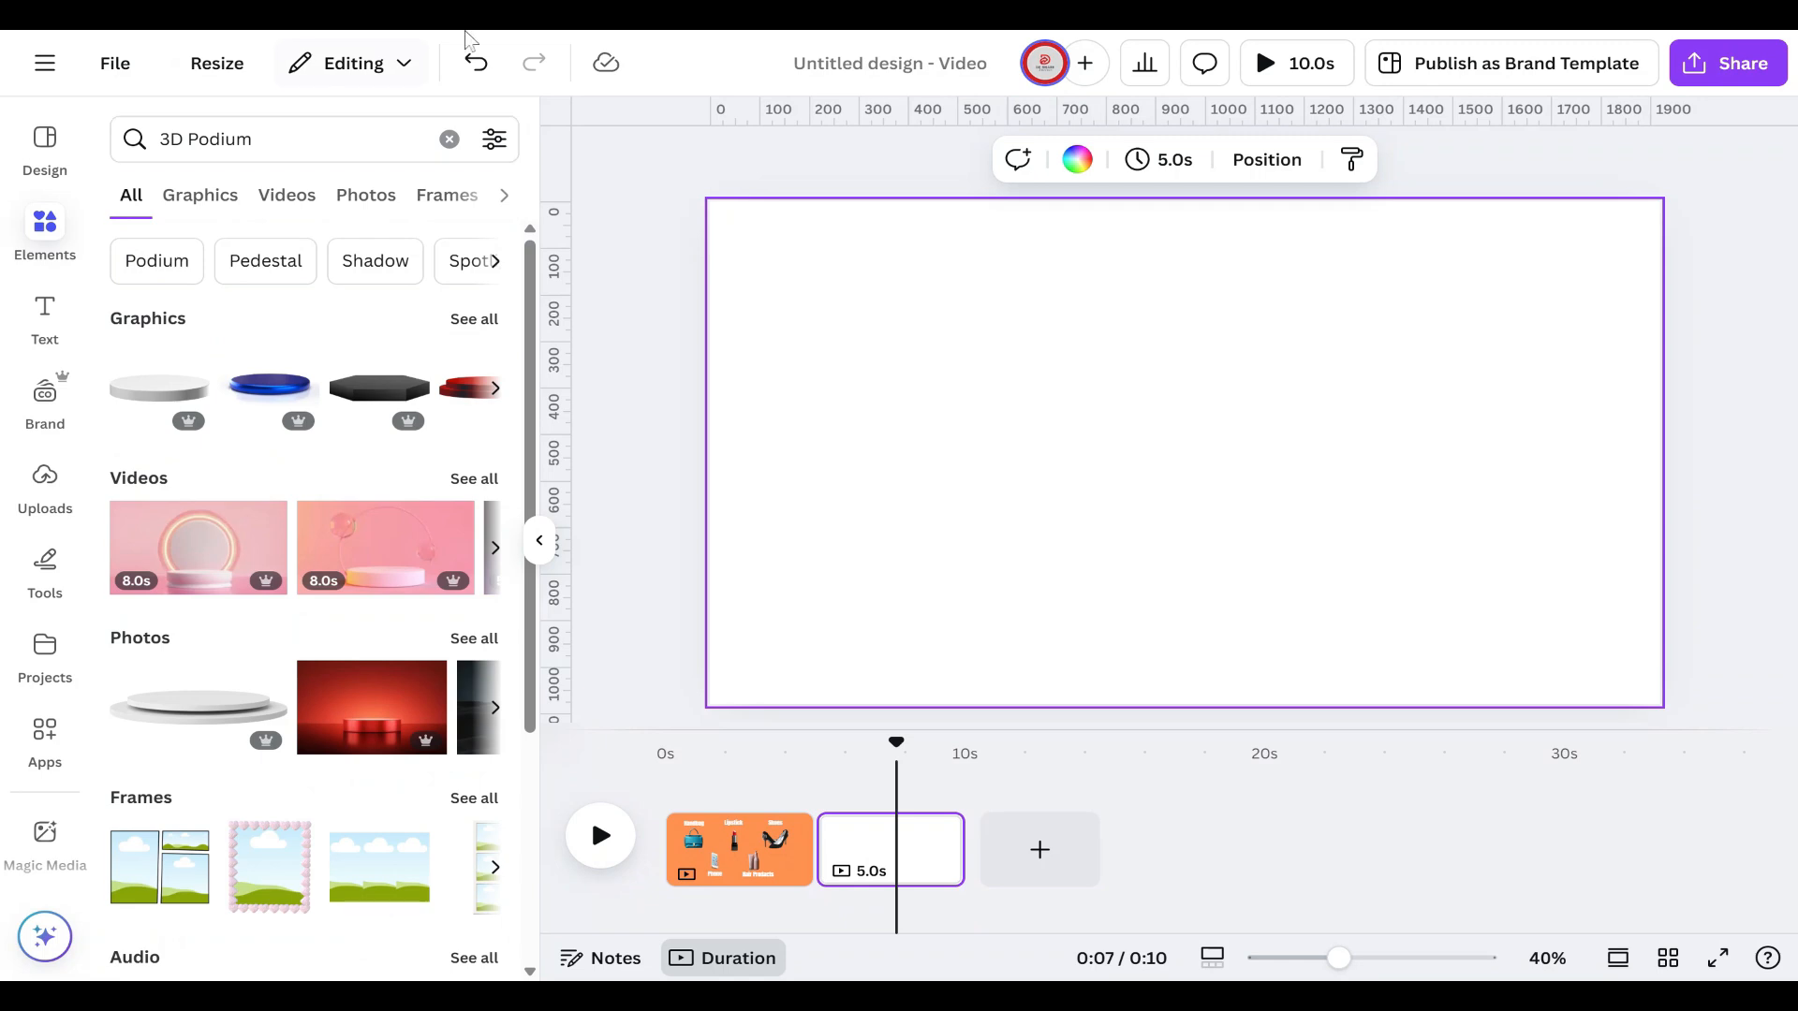
pyautogui.click(366, 195)
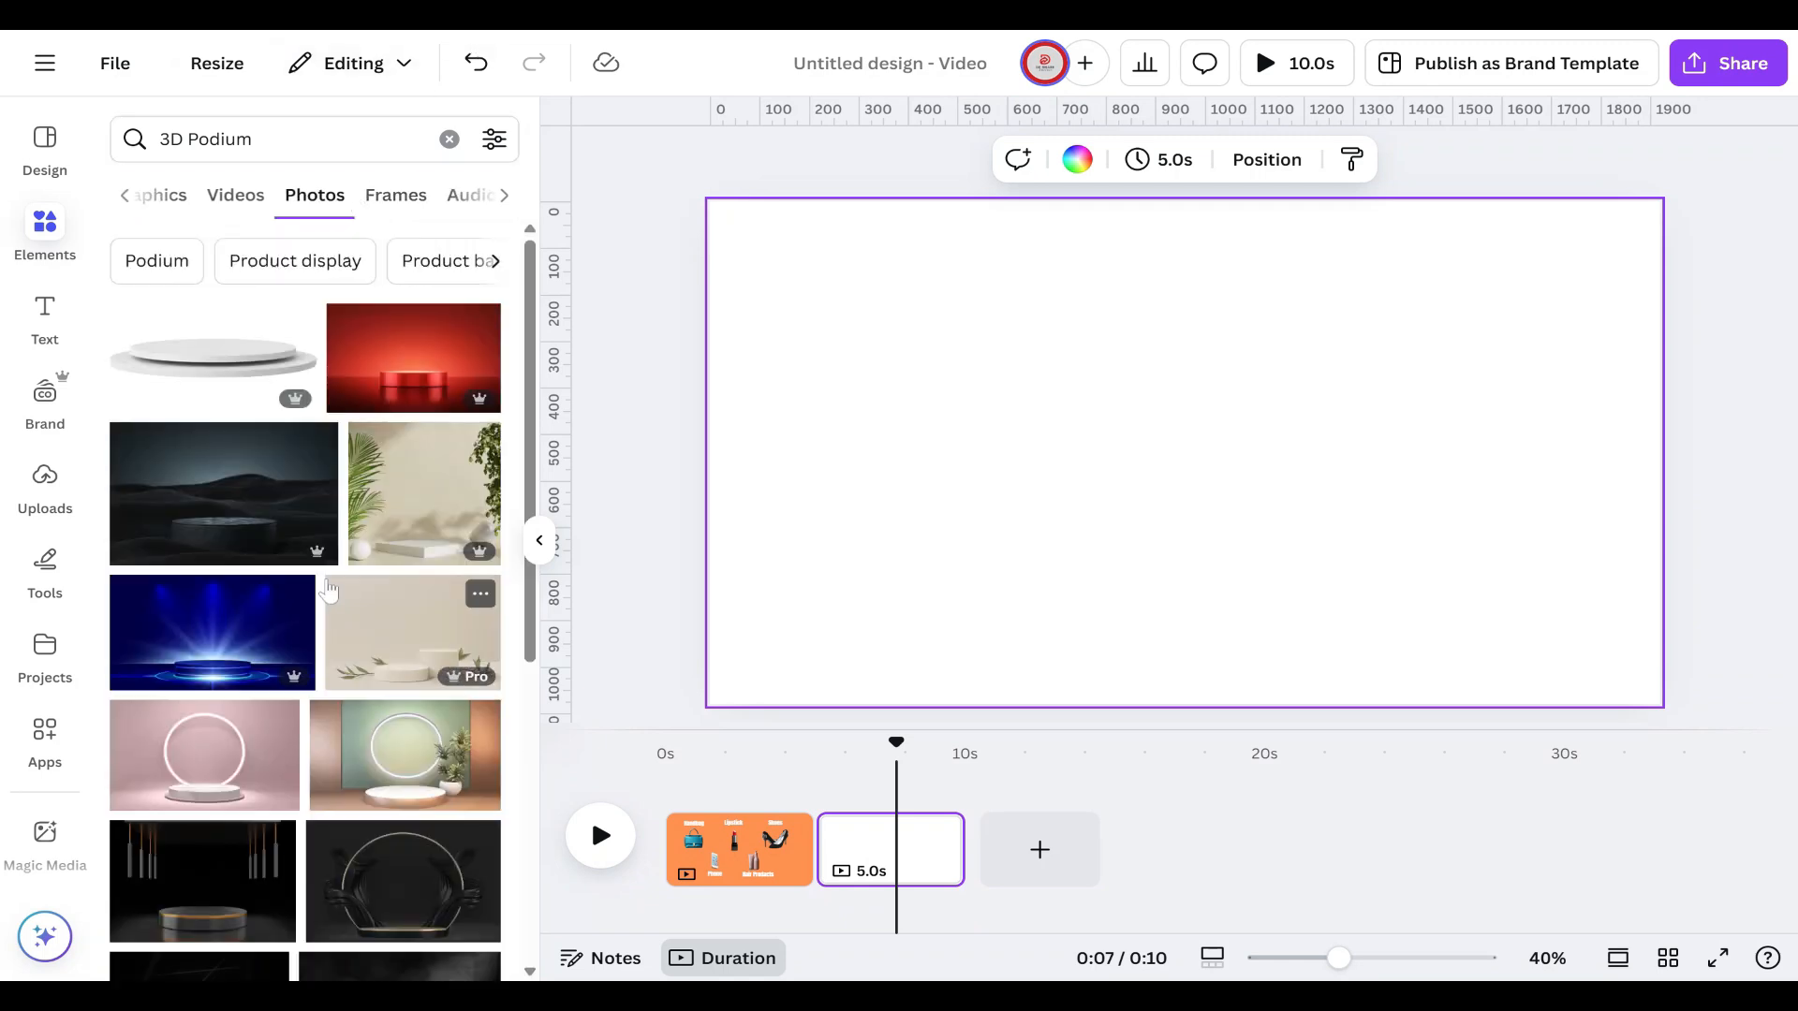
pyautogui.scroll(-10, 308, 719)
pyautogui.click(188, 580)
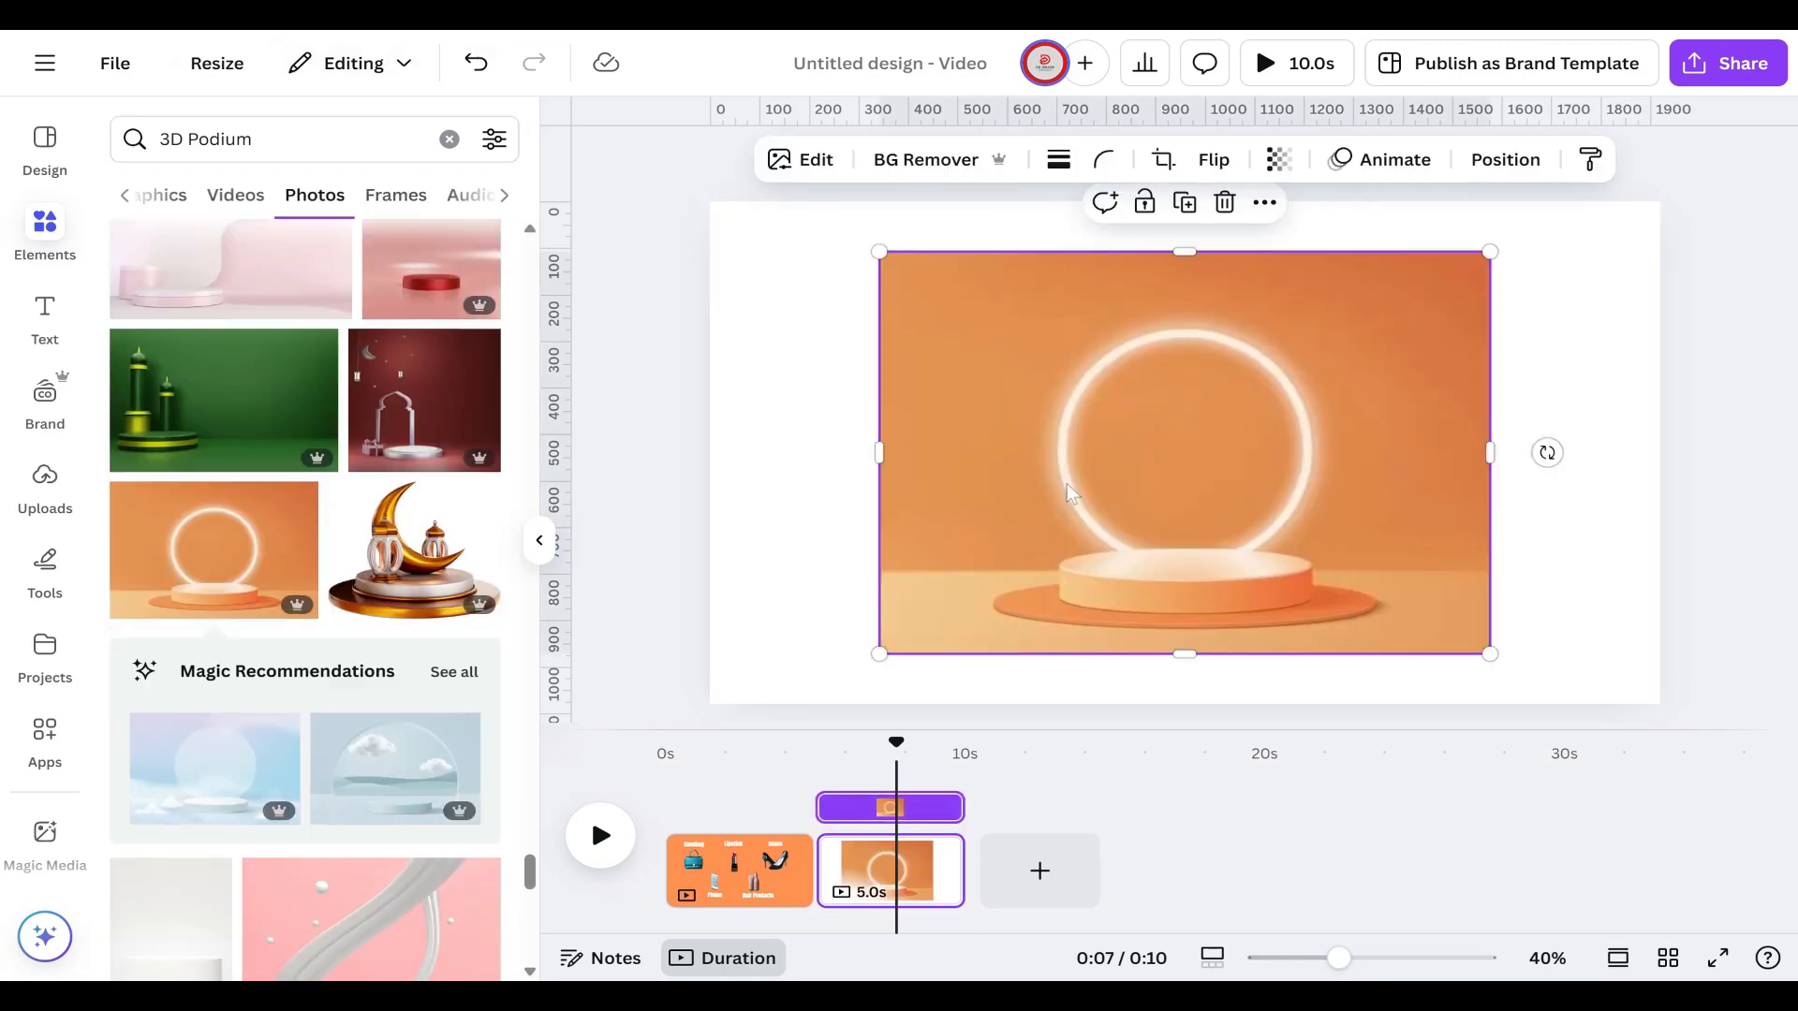
# Step: Enlarge the orange podium photo until it covers the whole second page
pyautogui.moveTo(1489, 250); pyautogui.dragTo(1566, 201)
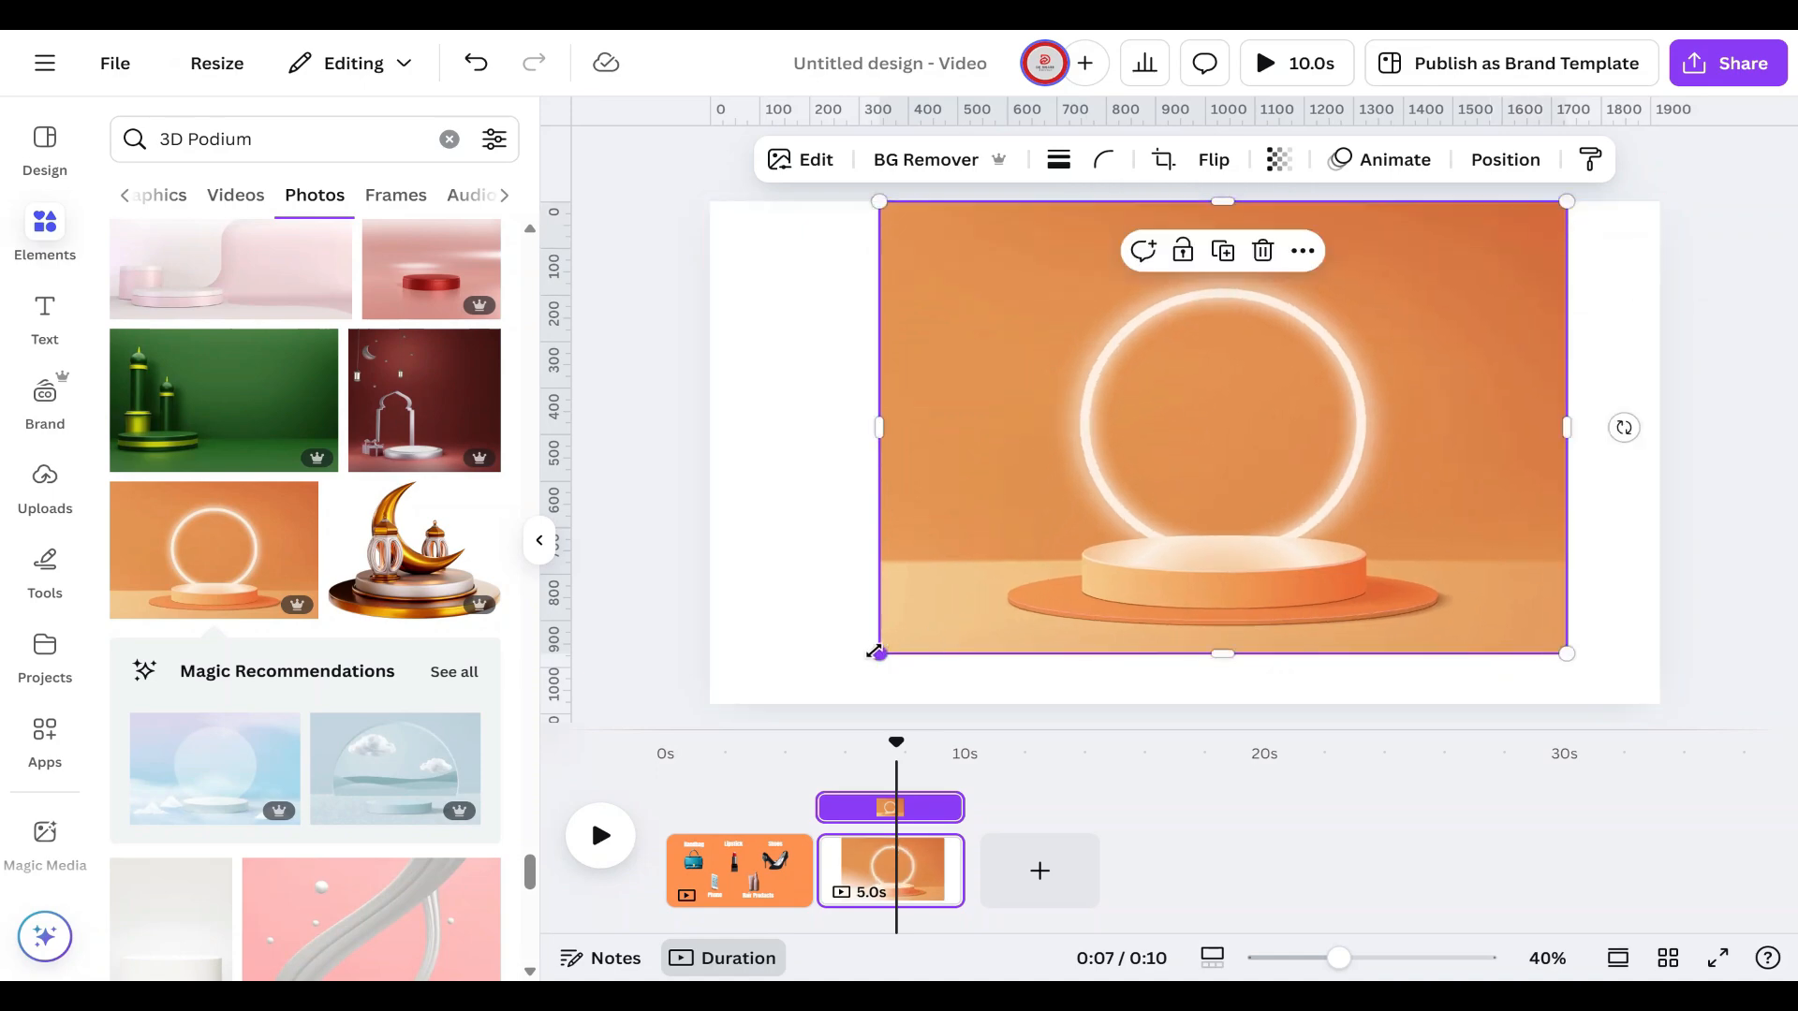
pyautogui.moveTo(876, 653); pyautogui.dragTo(803, 703)
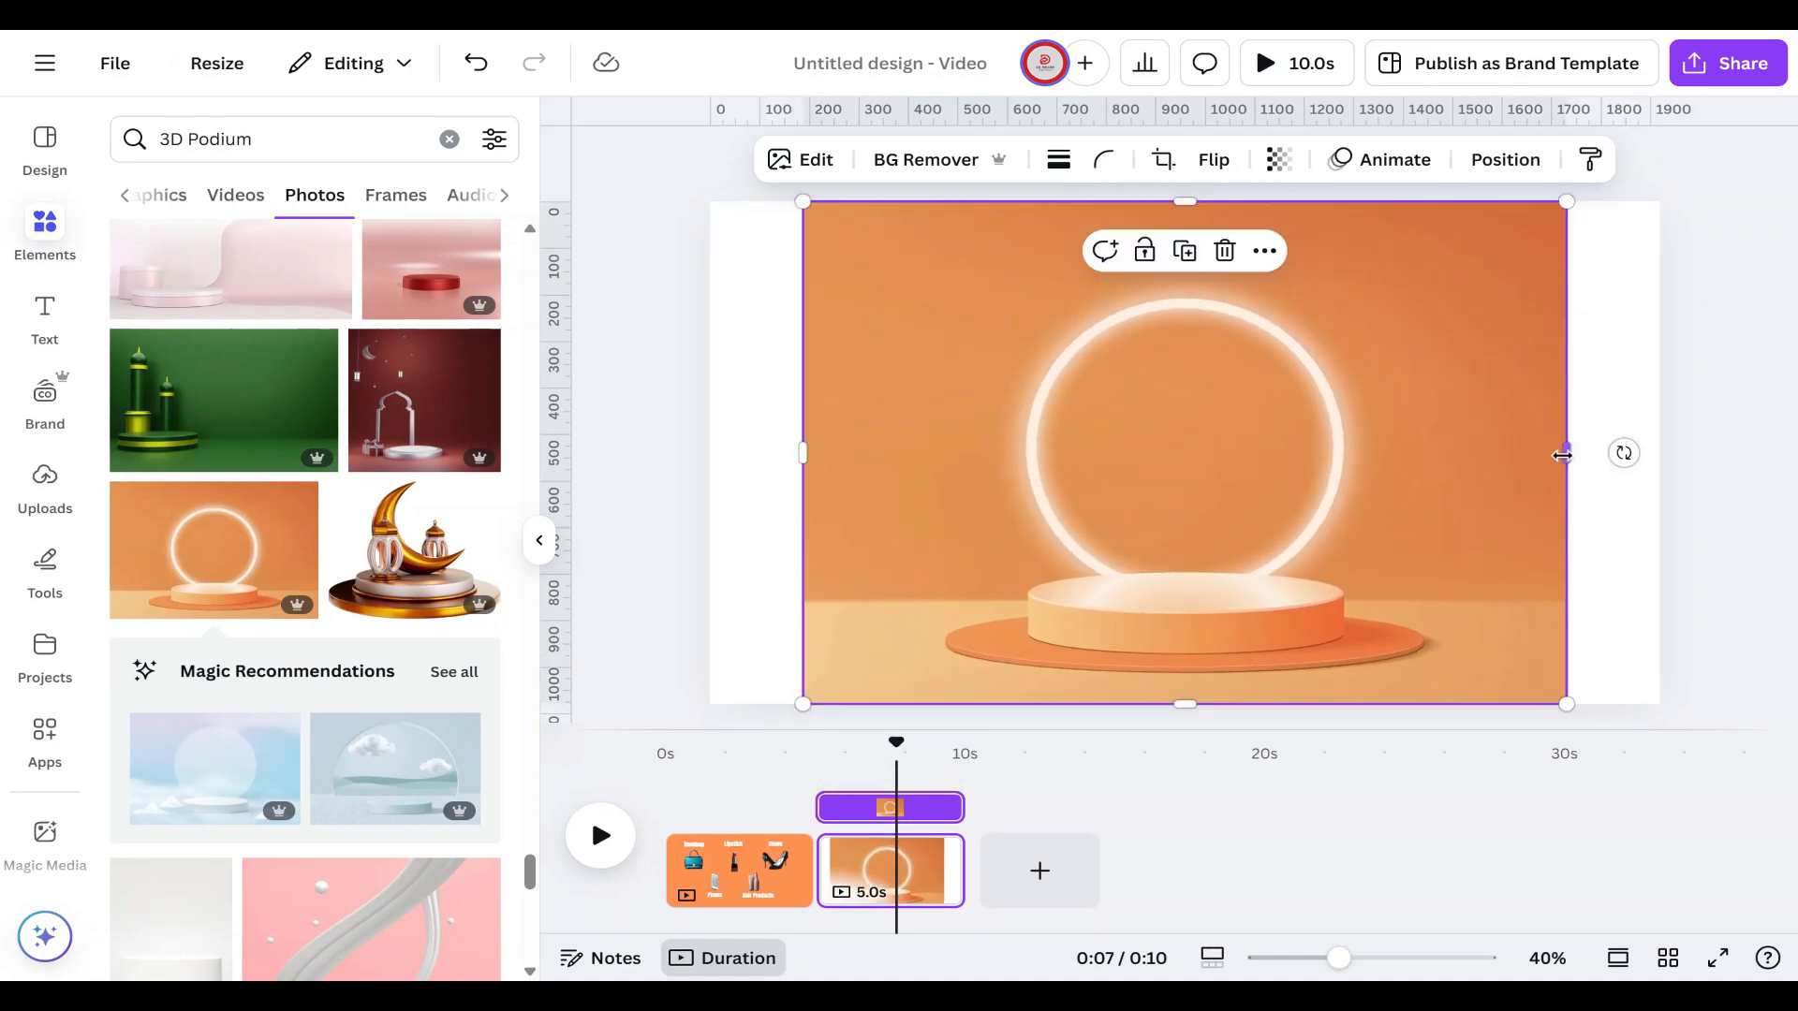
pyautogui.moveTo(1561, 455); pyautogui.dragTo(1659, 453)
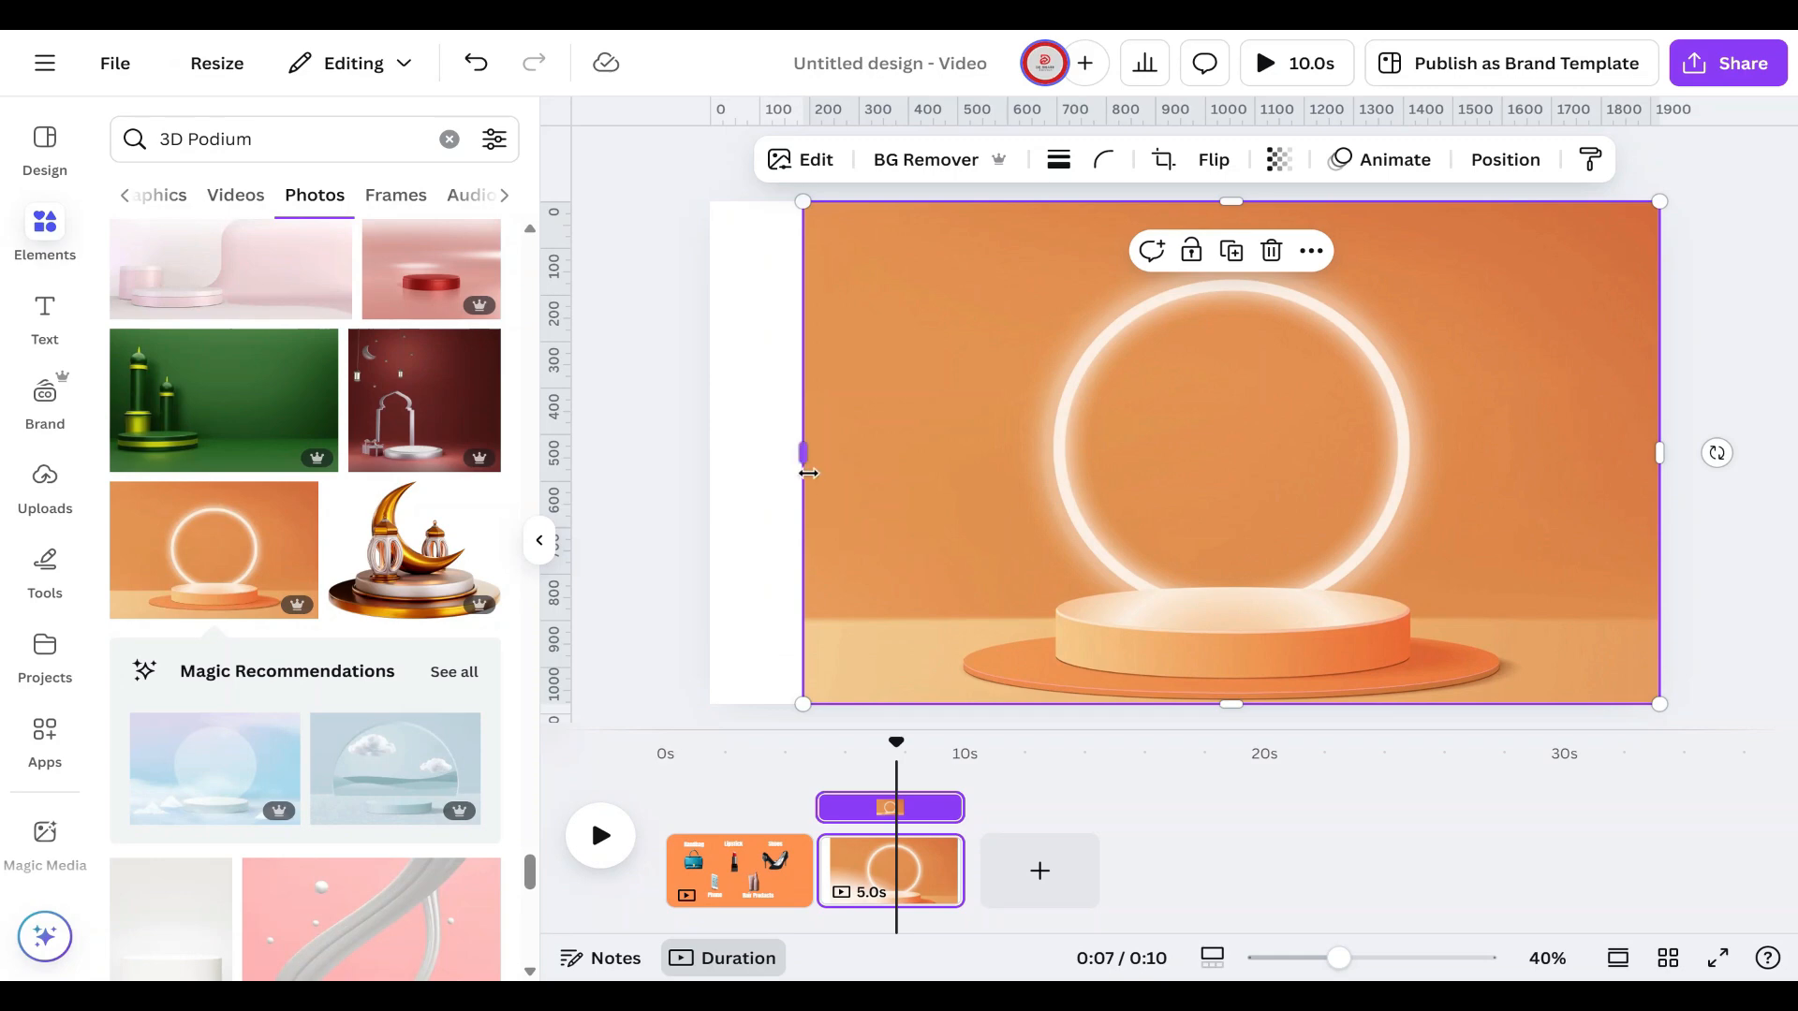
pyautogui.moveTo(807, 473); pyautogui.dragTo(709, 453)
pyautogui.moveTo(1019, 501); pyautogui.dragTo(1022, 475)
pyautogui.click(1676, 557)
pyautogui.click(1356, 493)
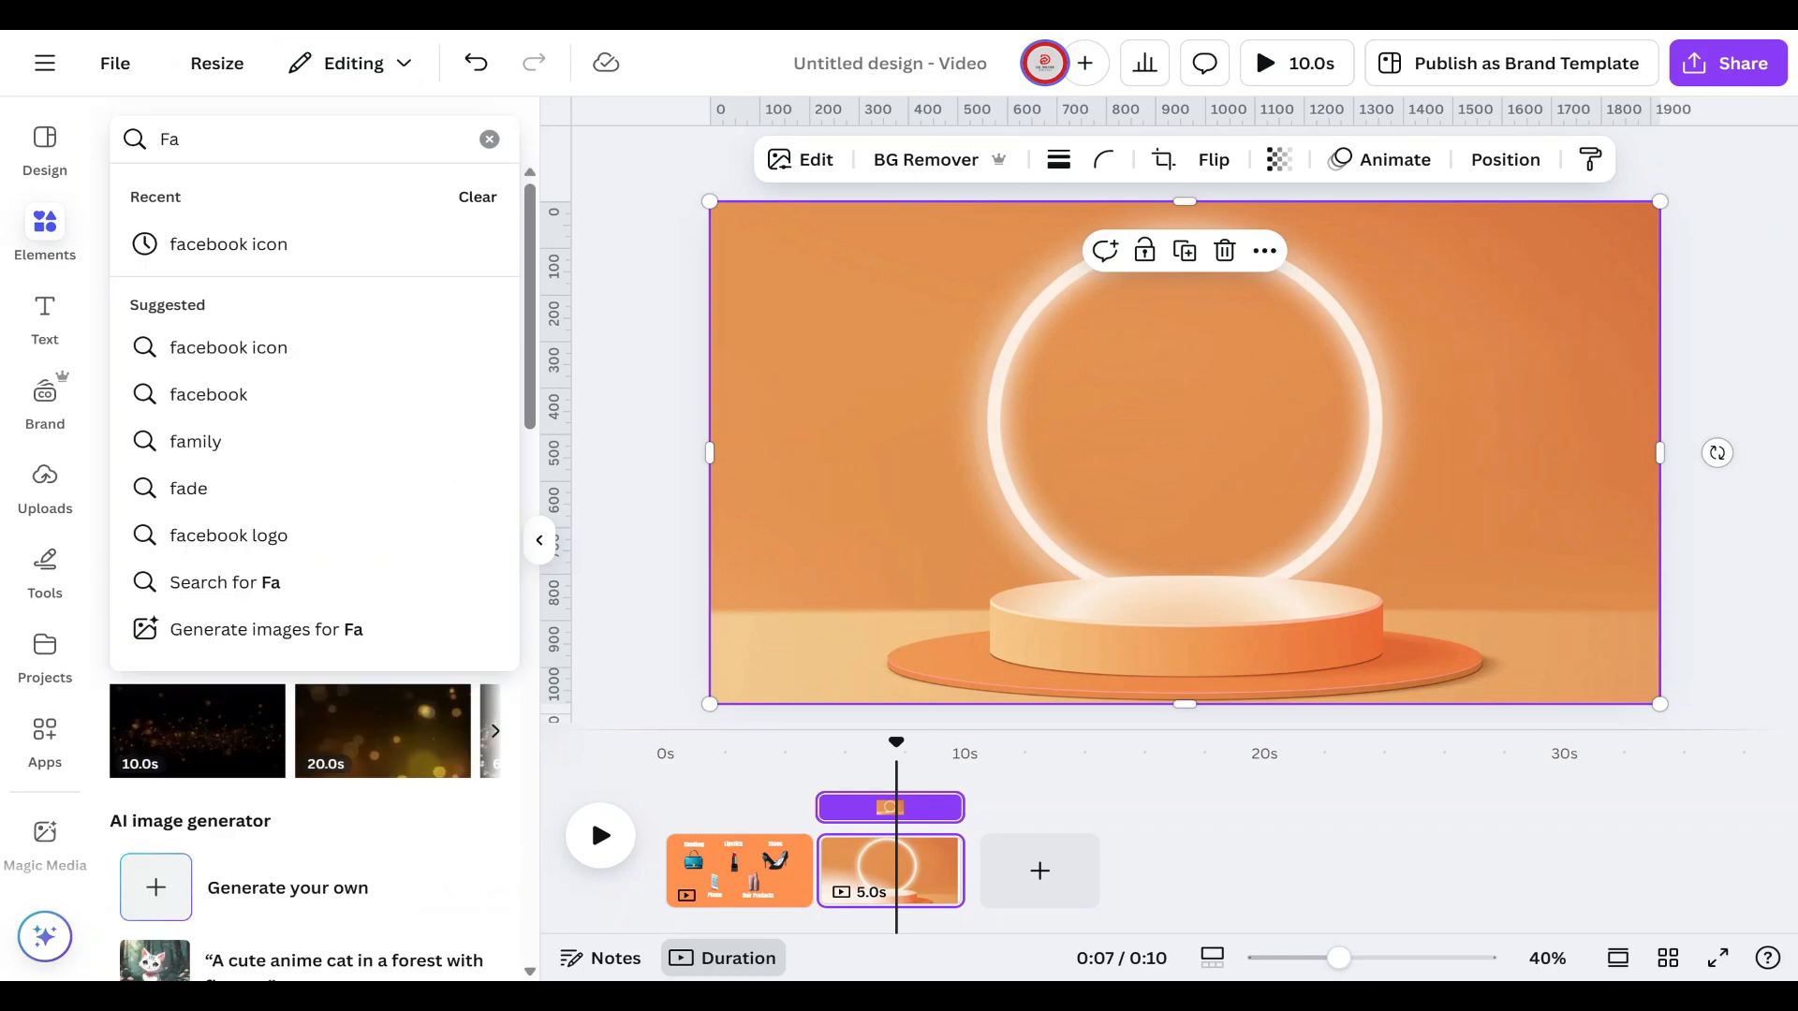
# Step: Search the elements for "frame circle" and insert the plain round frame without a border on the podium page
pyautogui.press('BackSpace')
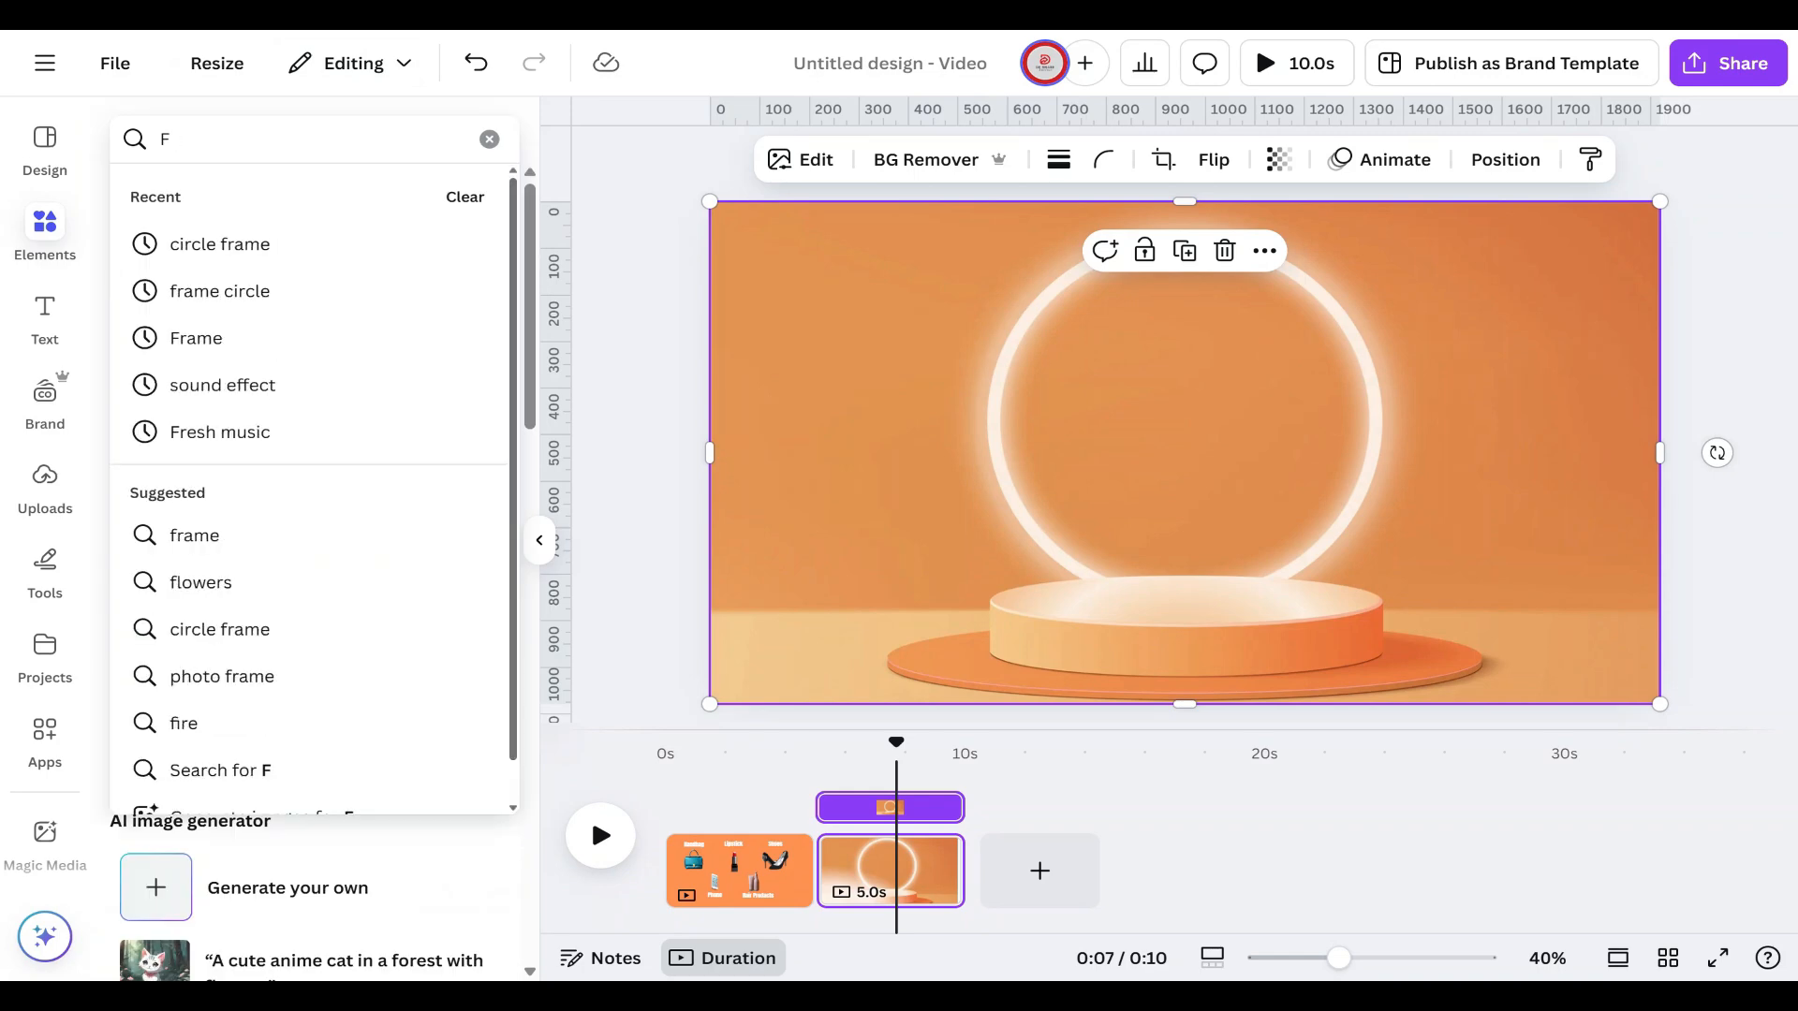
pyautogui.write('rame')
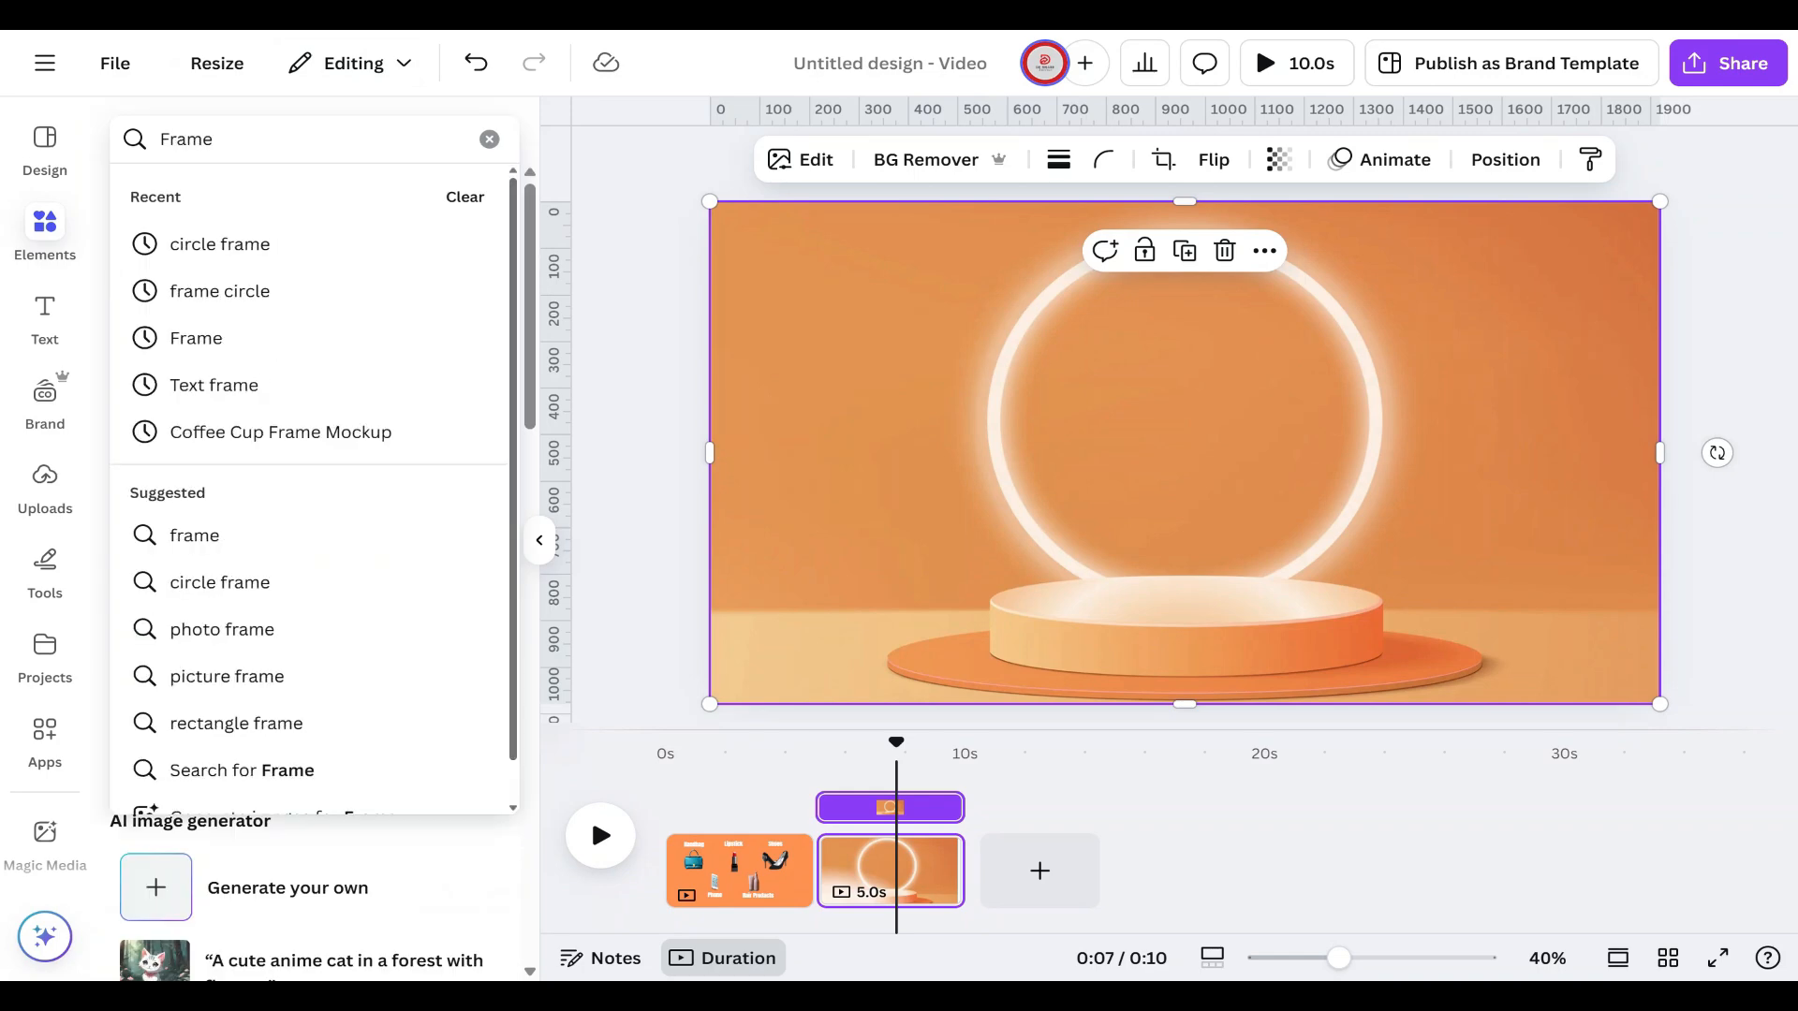
pyautogui.write(' cir')
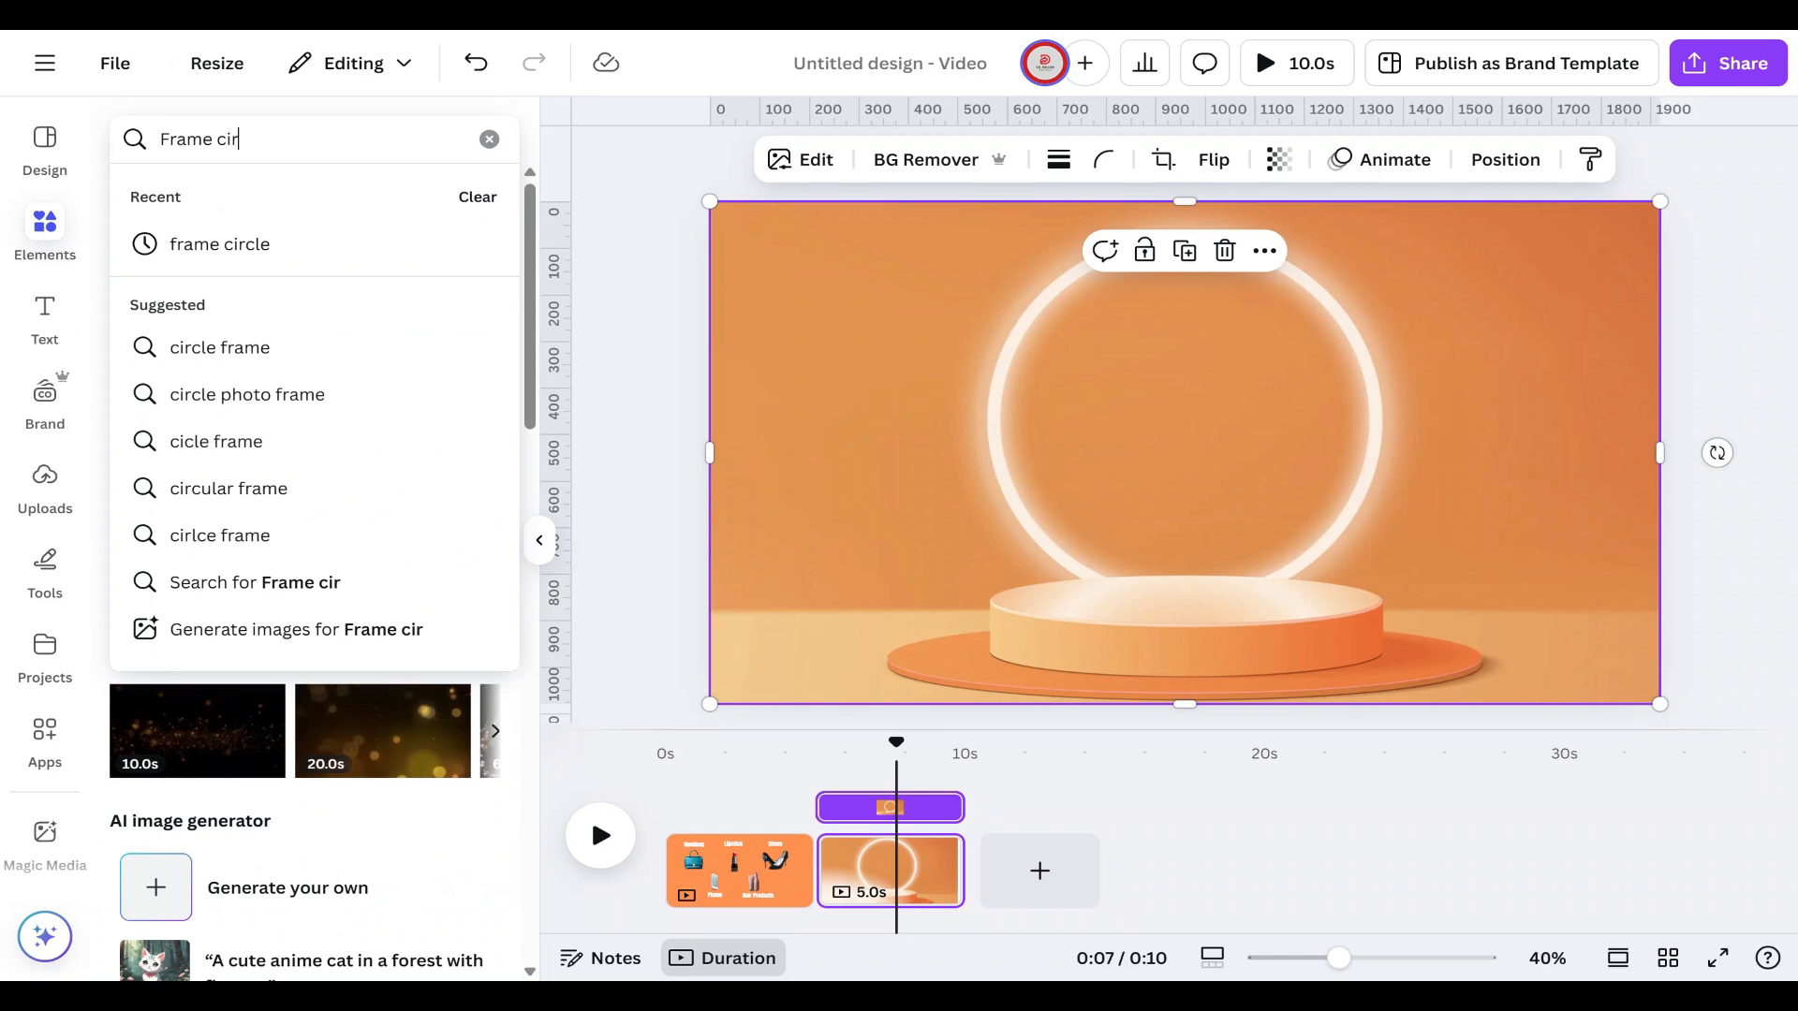
pyautogui.write('cle')
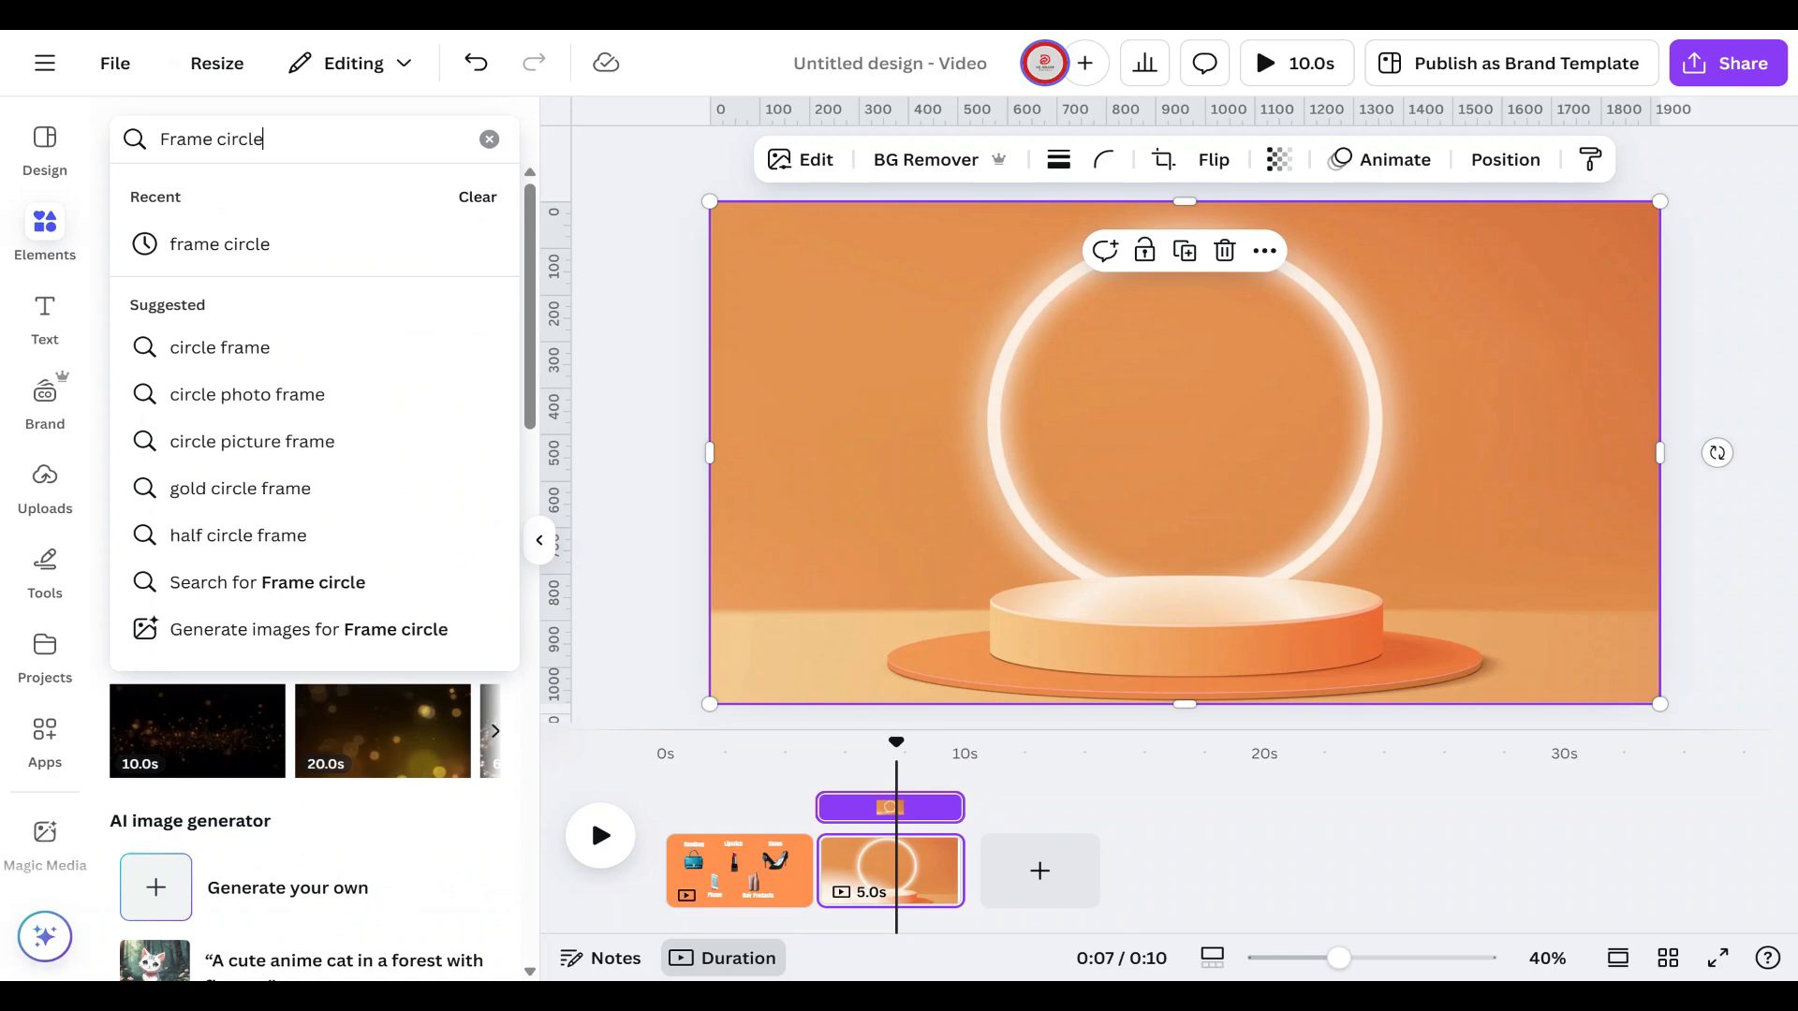
pyautogui.click(150, 236)
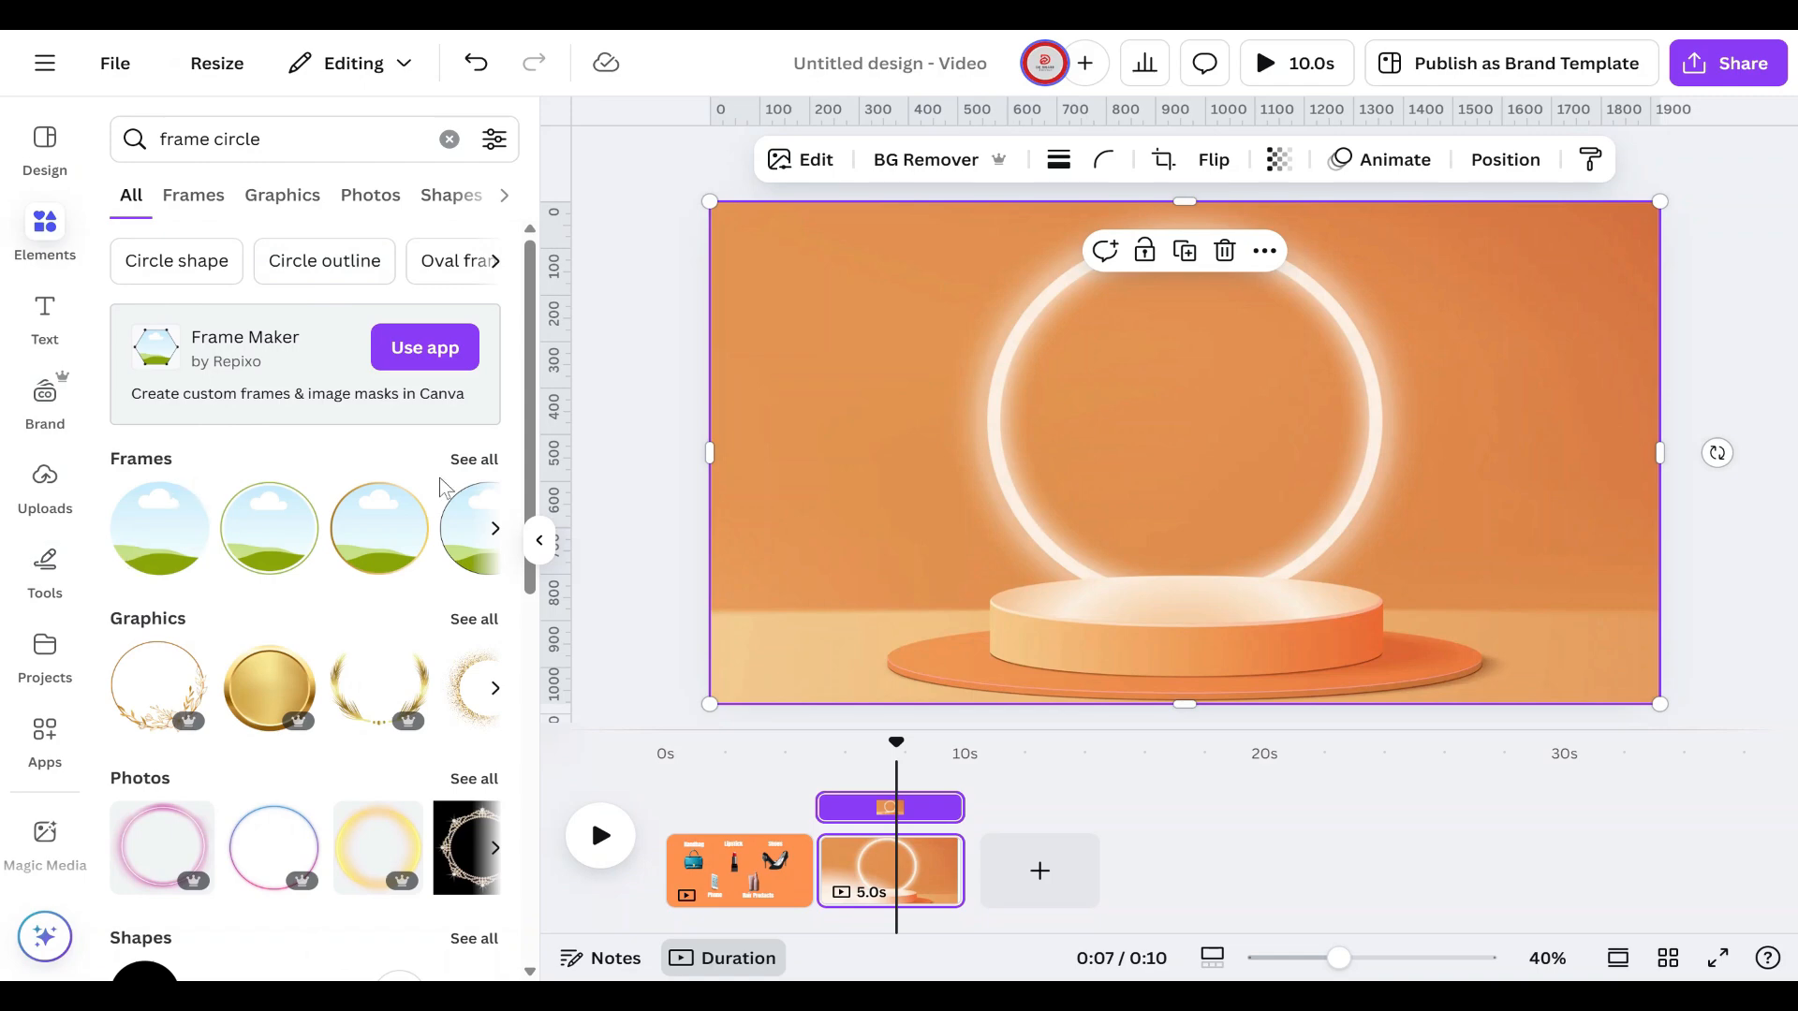
pyautogui.click(161, 548)
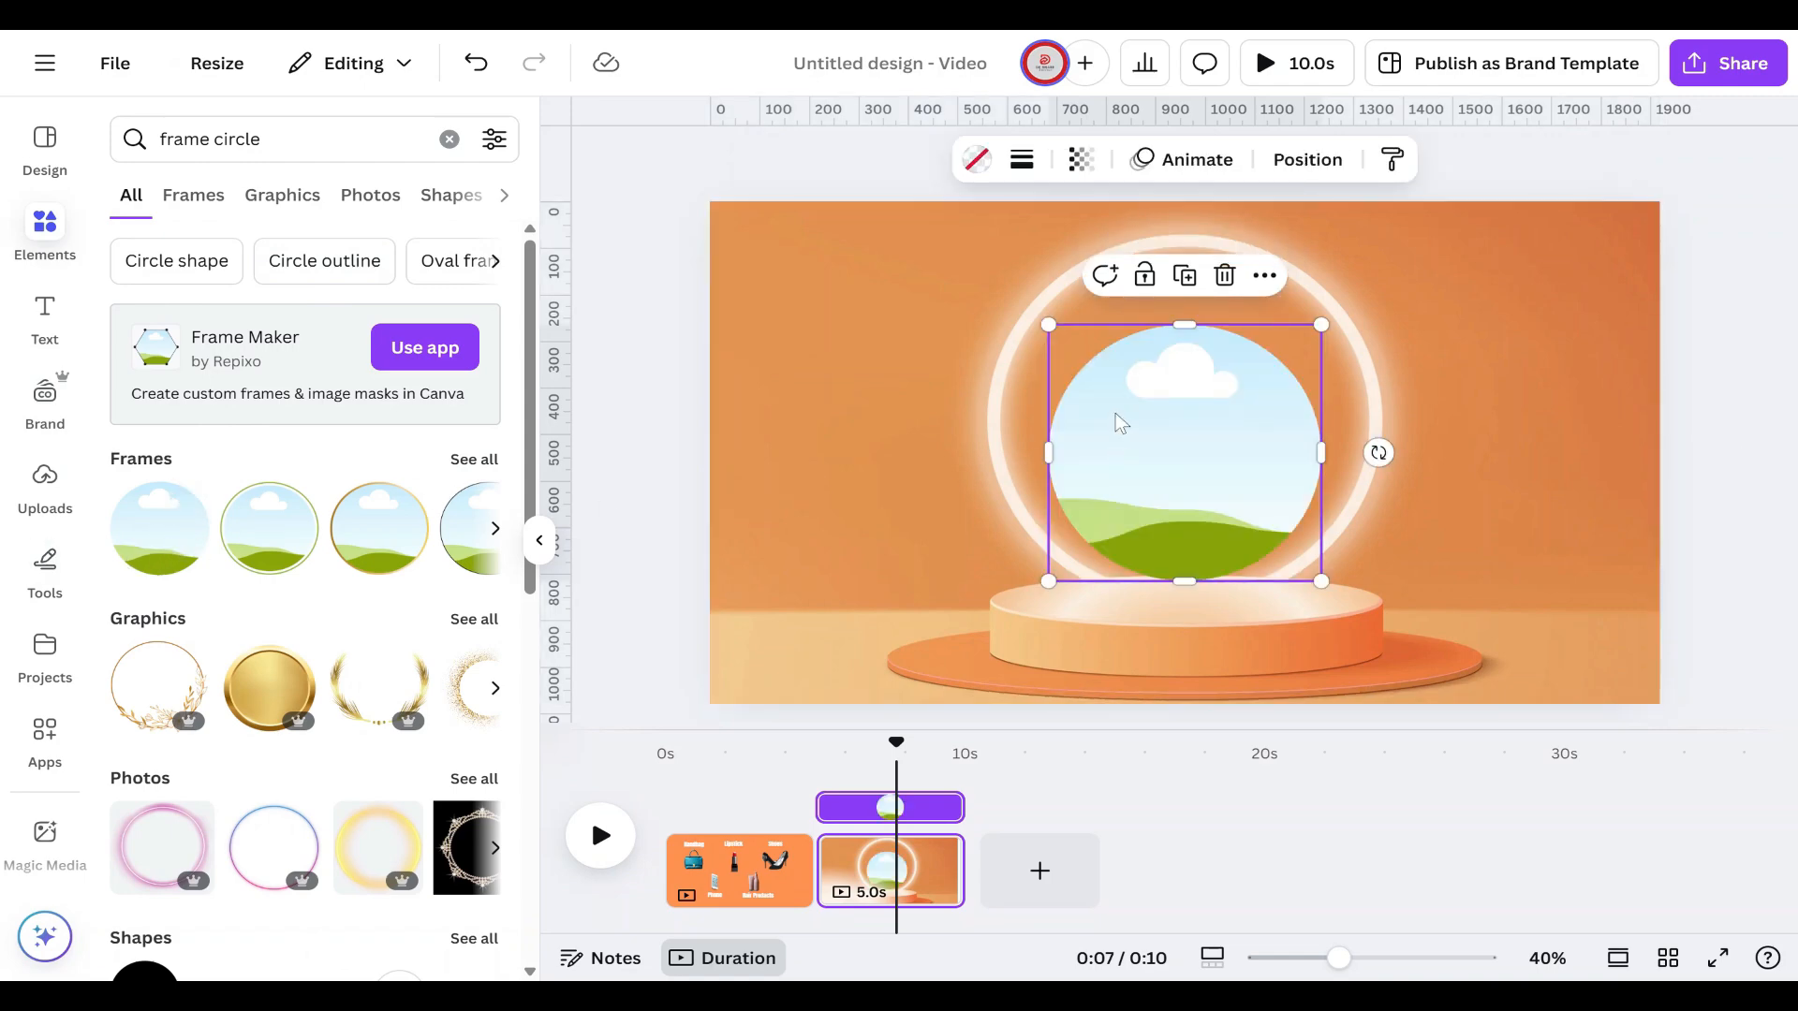
# Step: Enlarge the round frame so that it fills the inside of the glowing ring above the podium
pyautogui.moveTo(1050, 325); pyautogui.dragTo(1002, 282)
pyautogui.moveTo(1323, 281); pyautogui.dragTo(1370, 245)
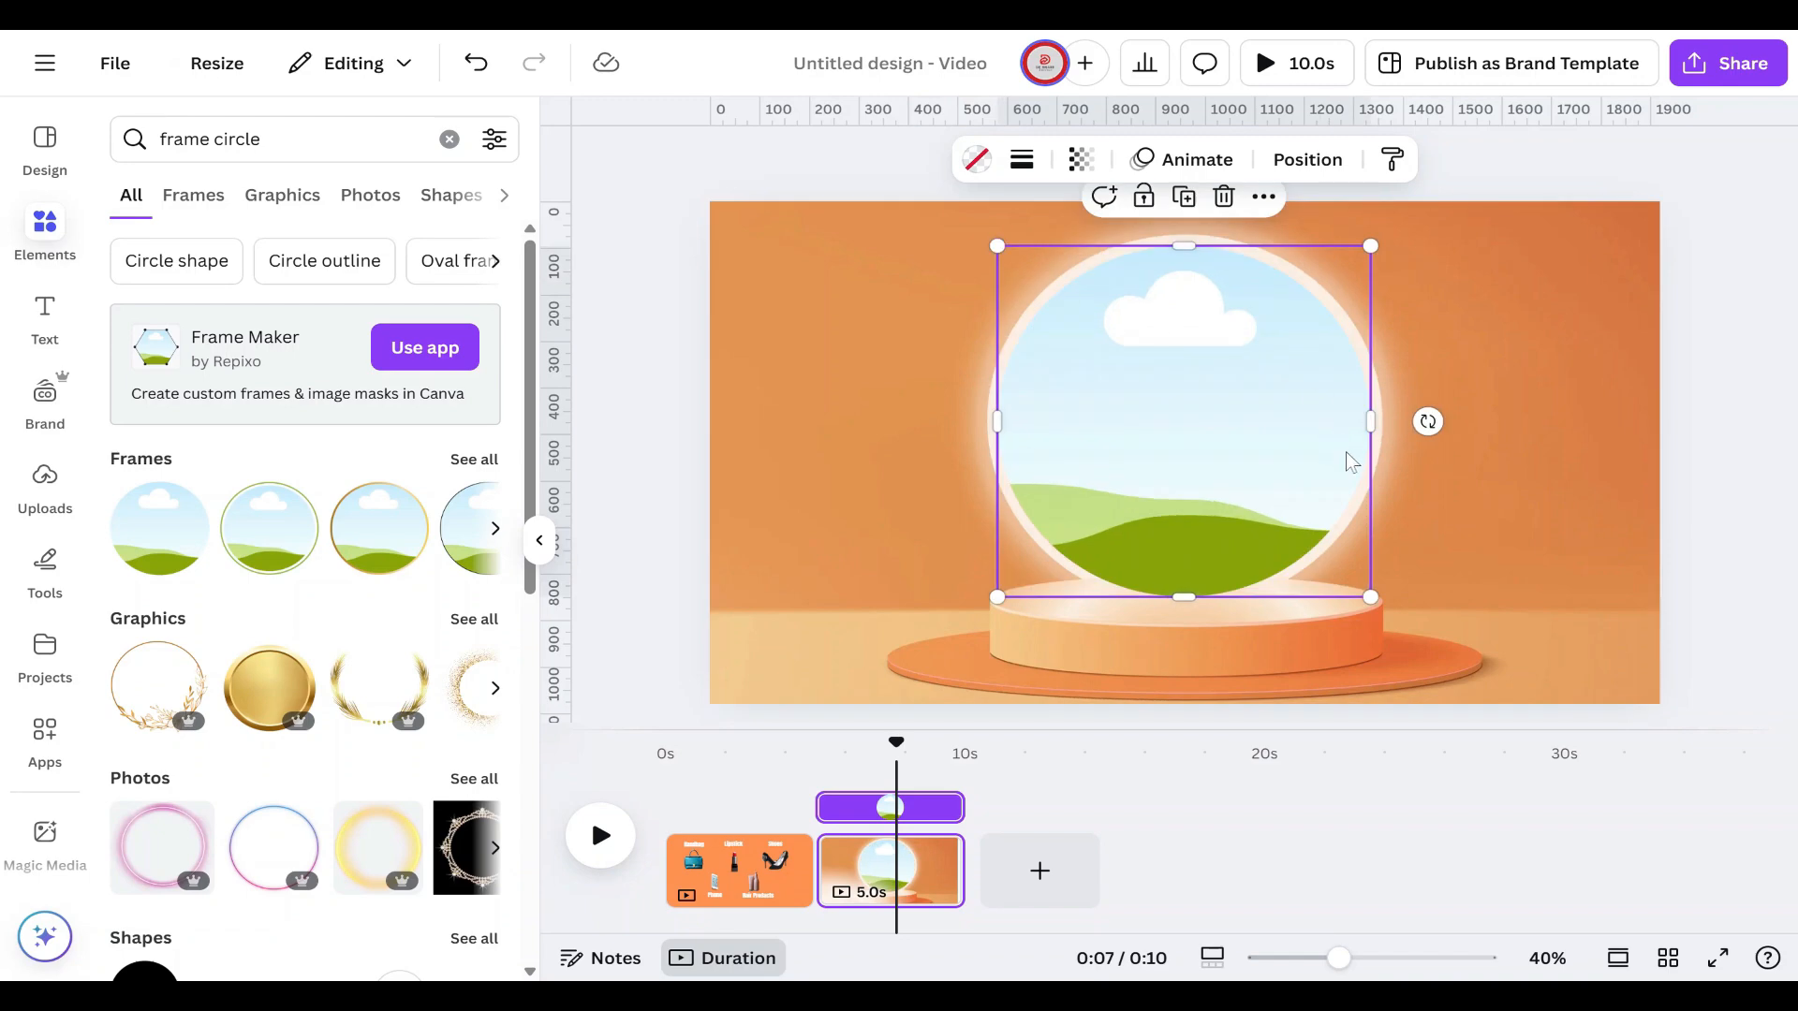
pyautogui.click(1464, 431)
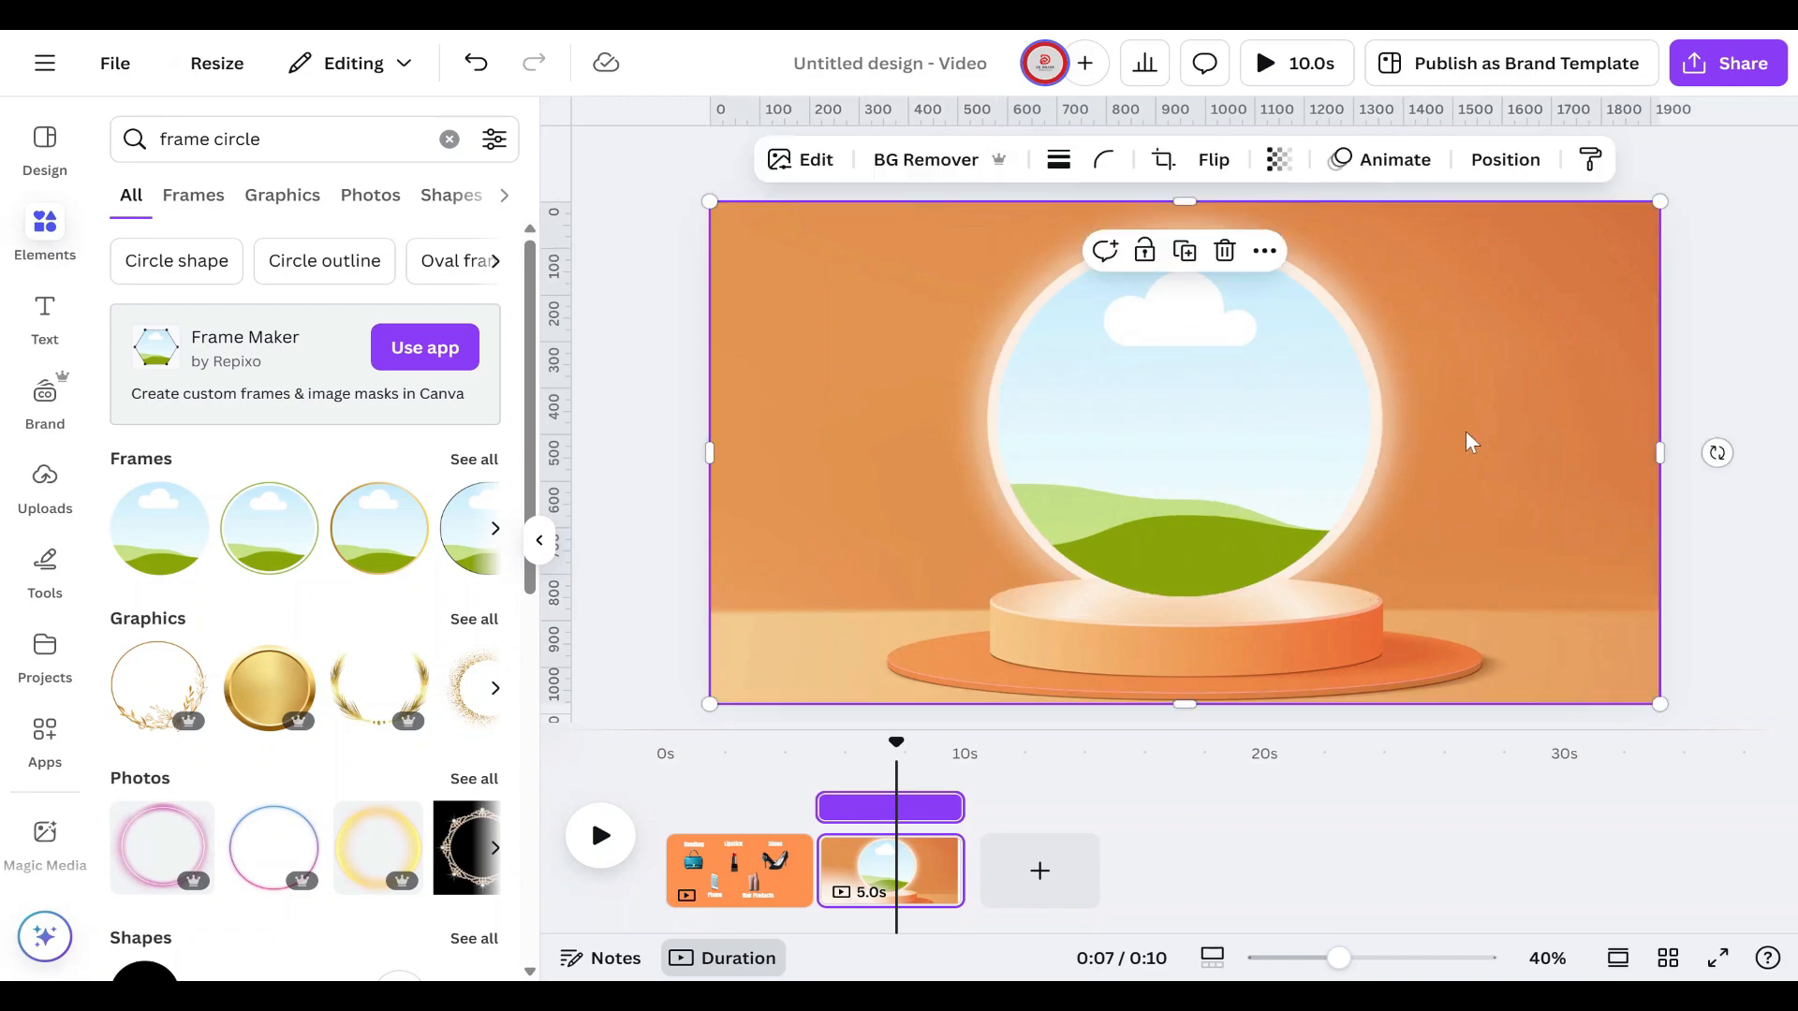
pyautogui.click(1234, 402)
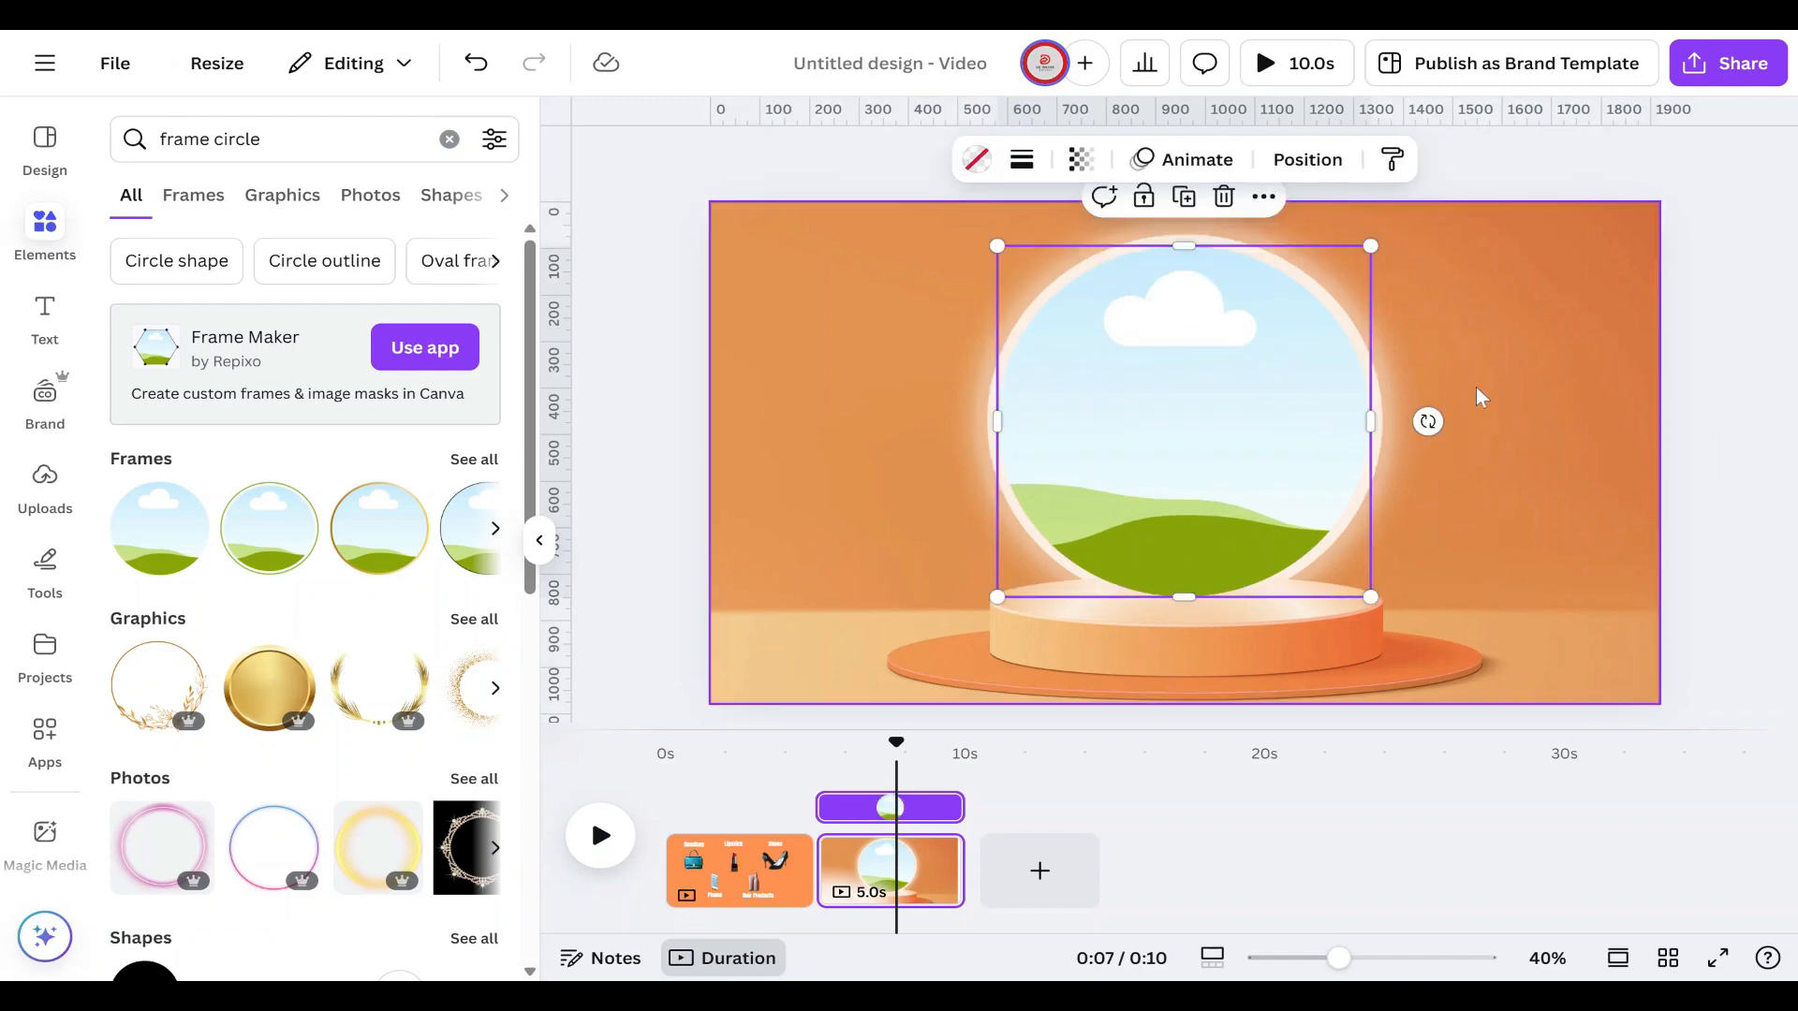
pyautogui.click(1510, 382)
pyautogui.click(1273, 430)
pyautogui.click(1543, 377)
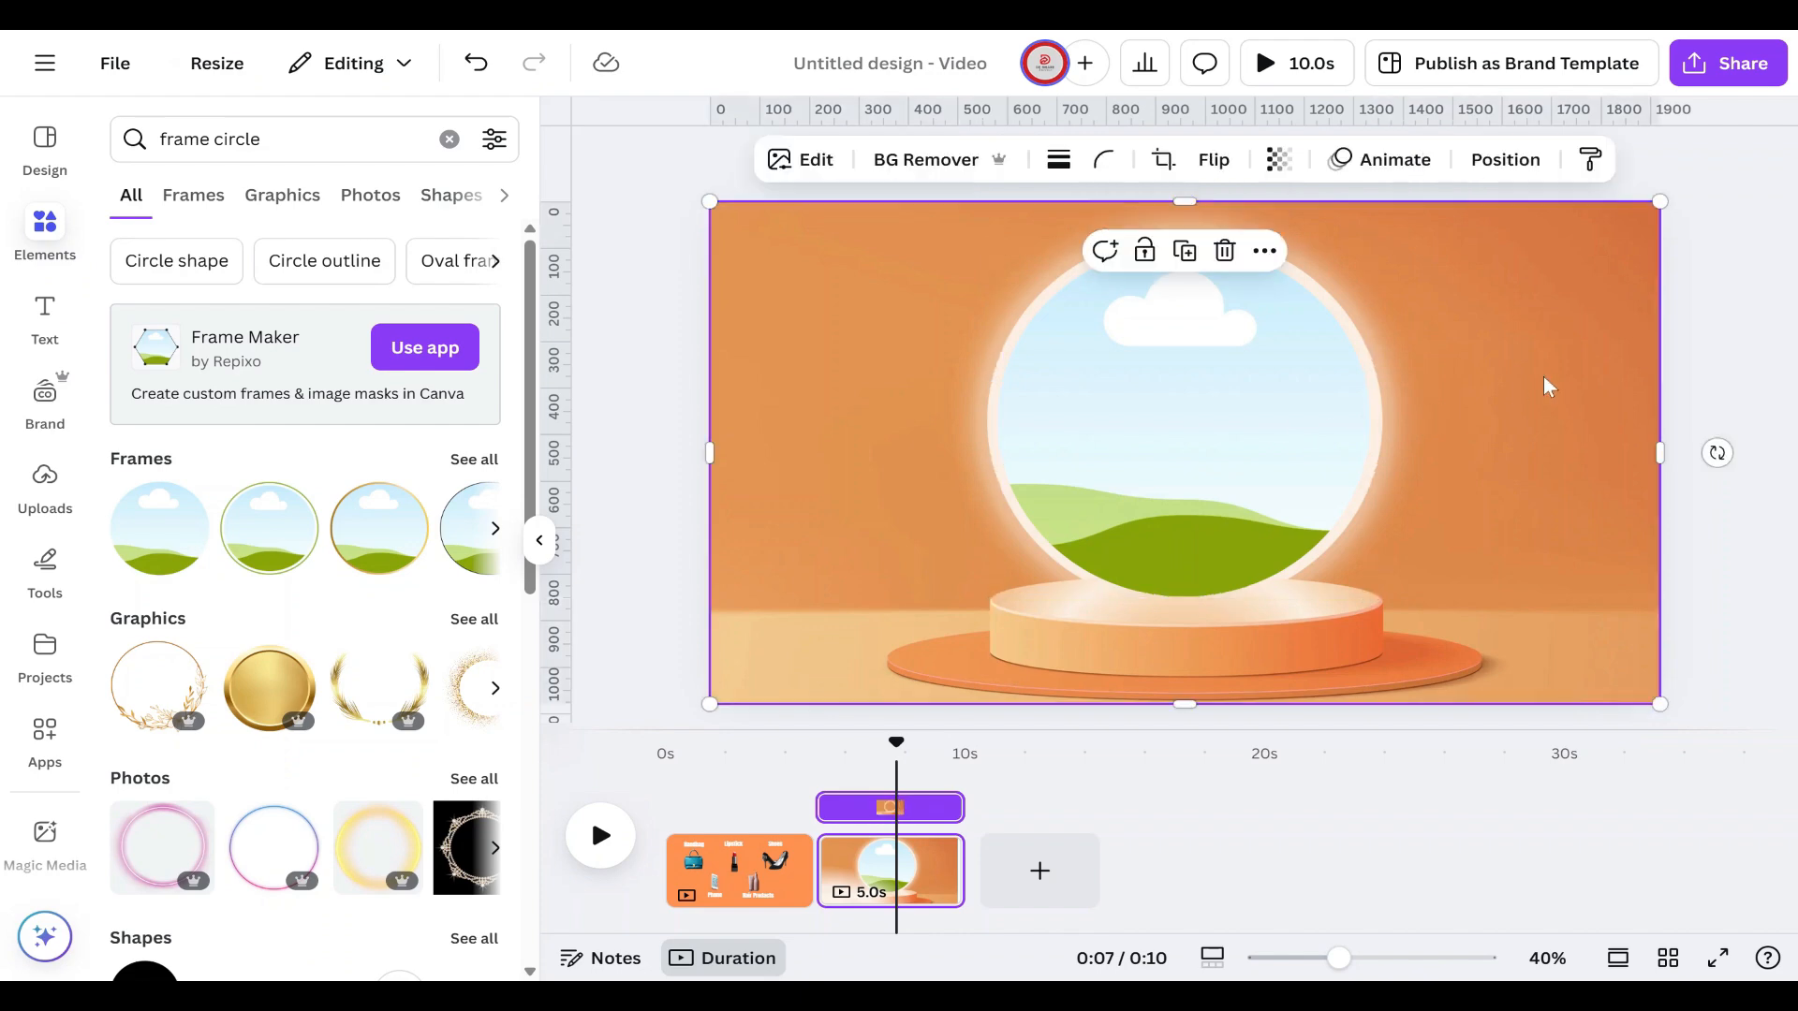
# Step: Search the elements for "Clouds" videos and fill the round frame on the podium page with the dark 13-second storm cloud clip
pyautogui.click(450, 142)
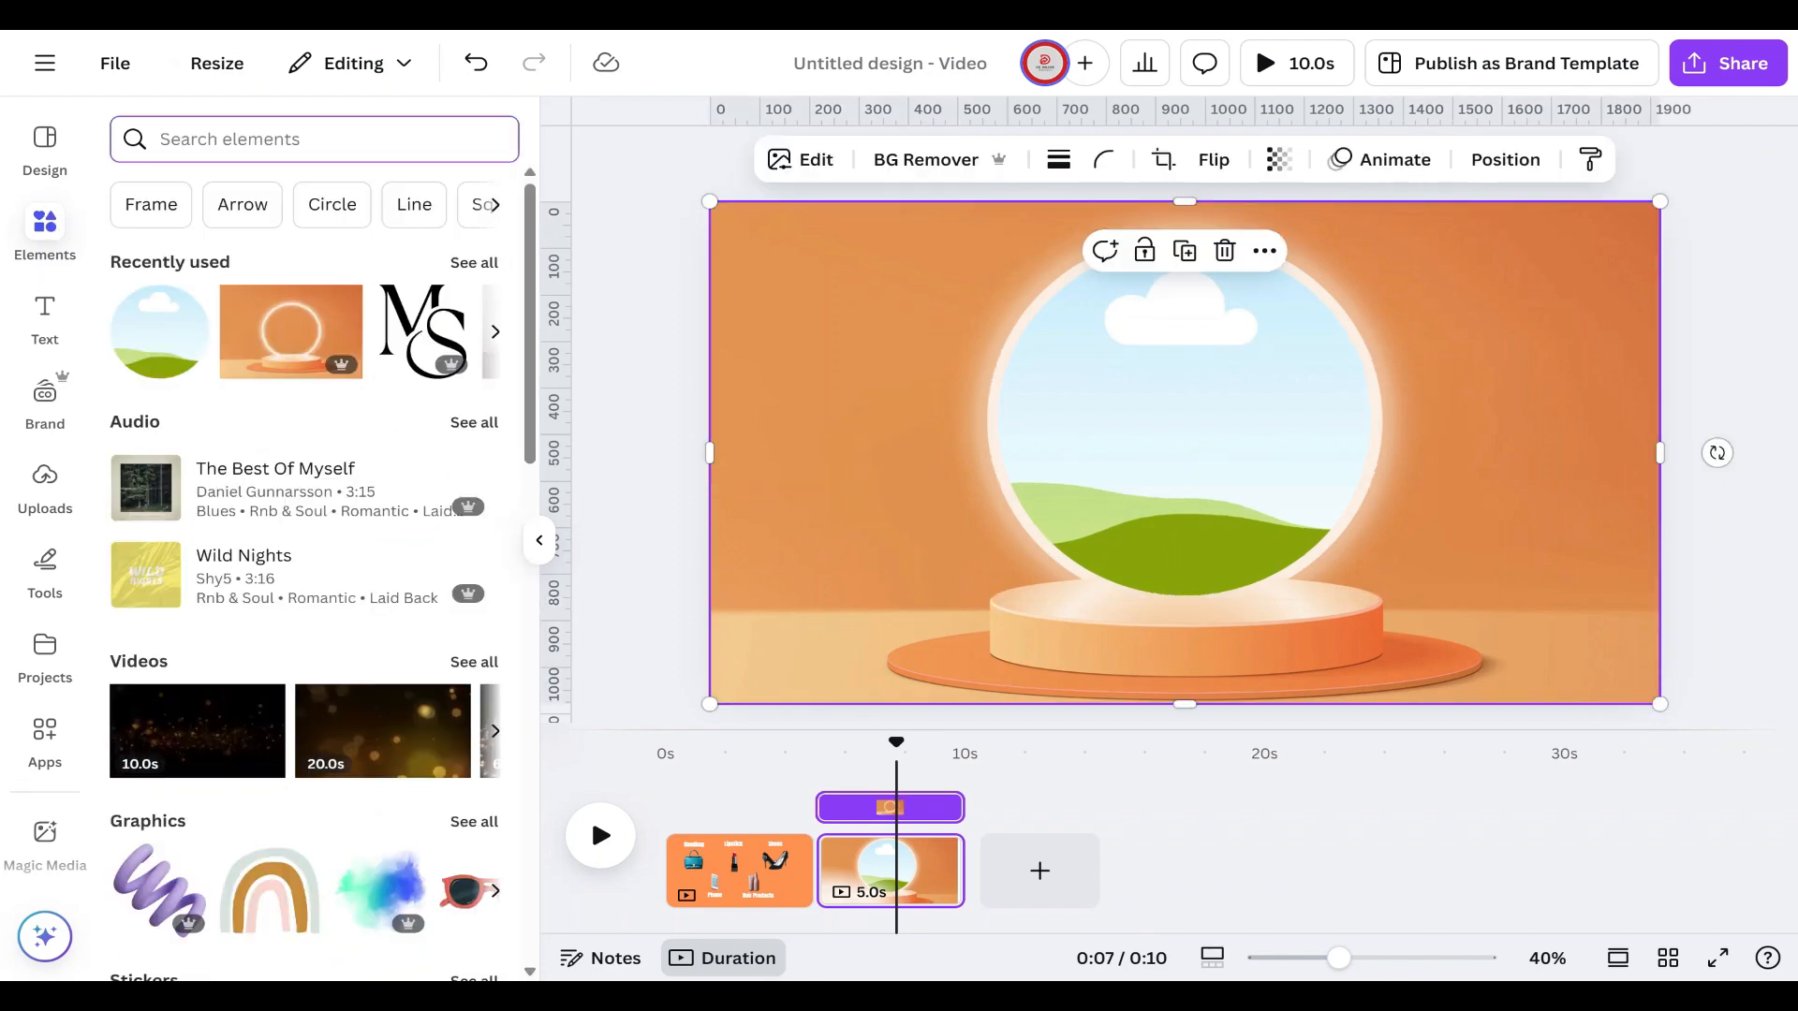
pyautogui.write('Clo')
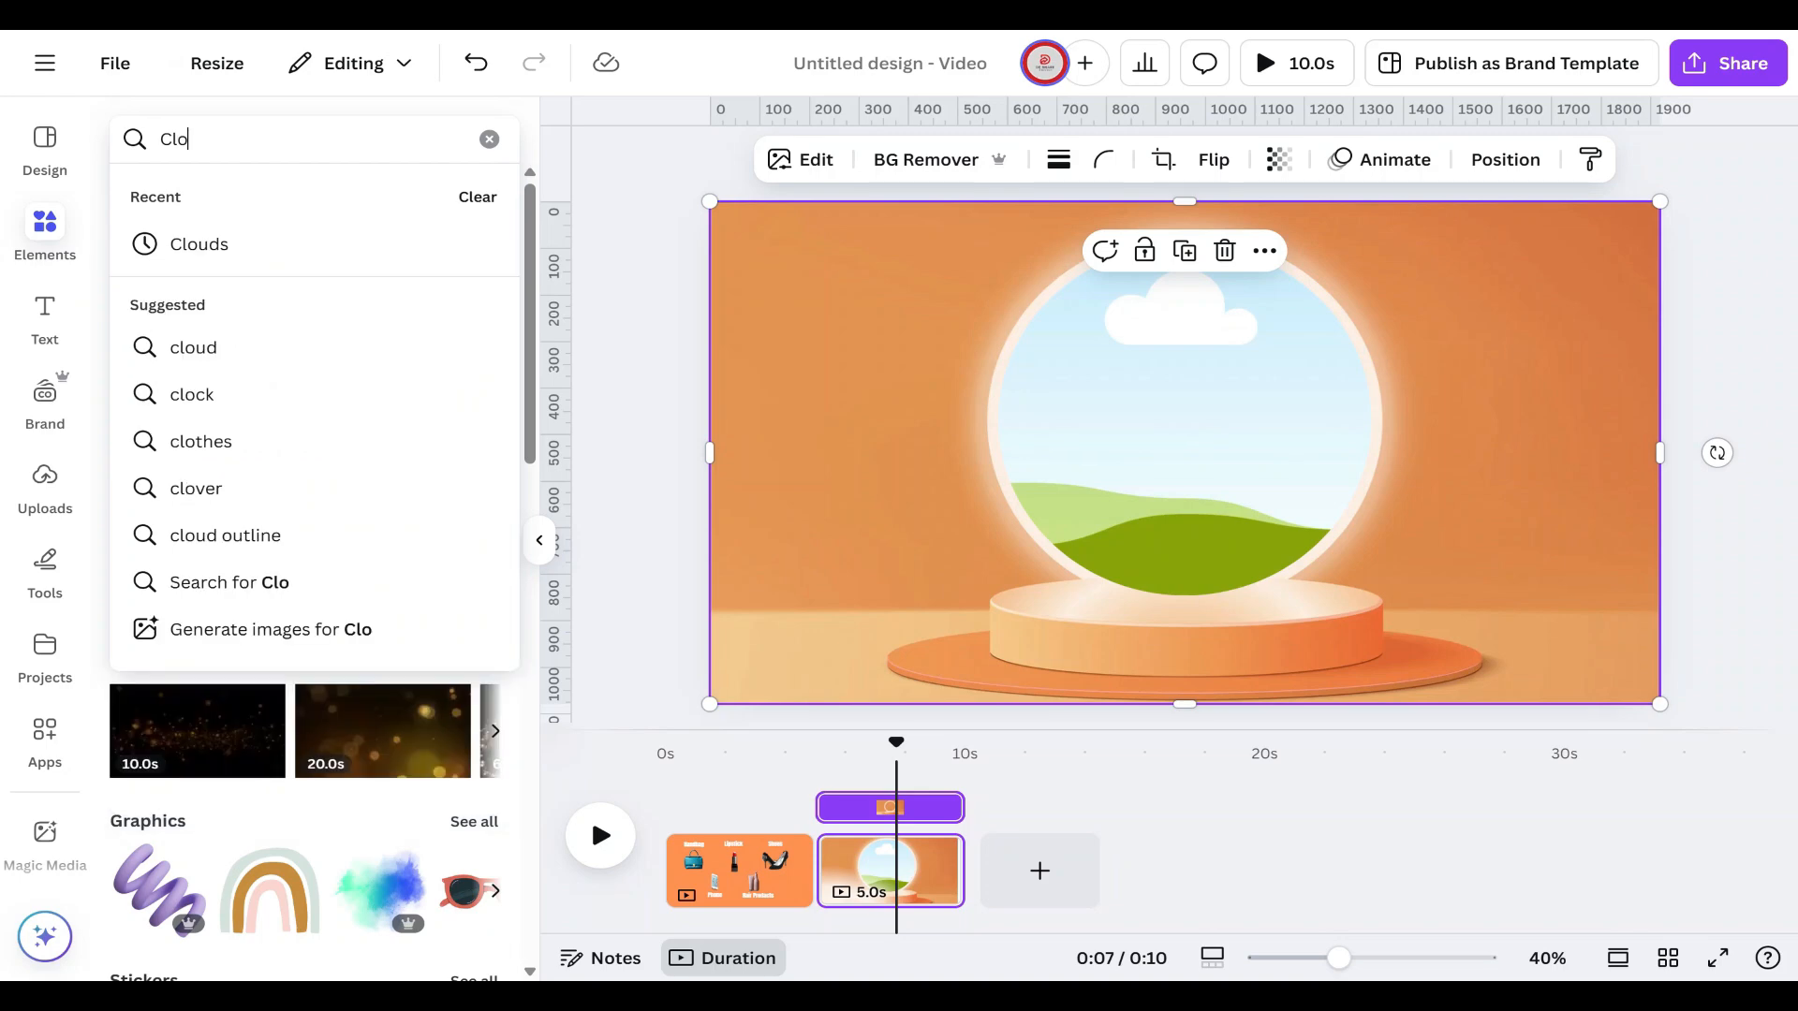
pyautogui.write('uds')
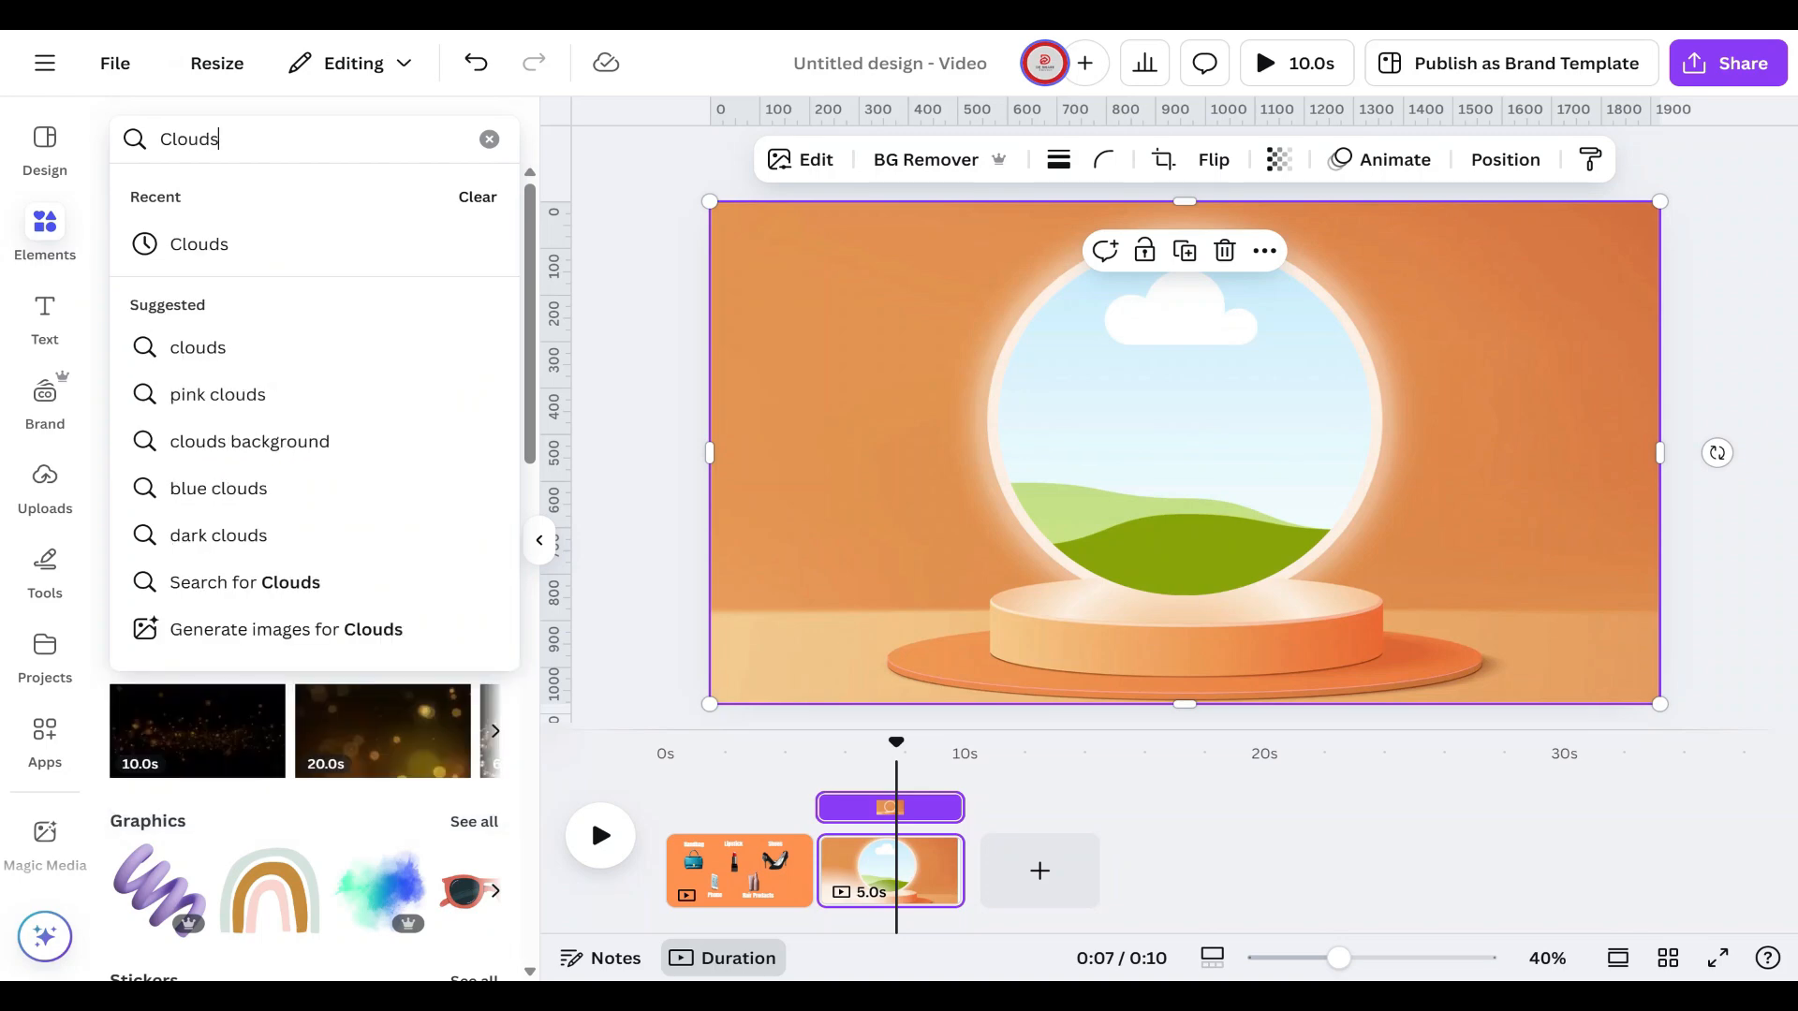
pyautogui.click(208, 259)
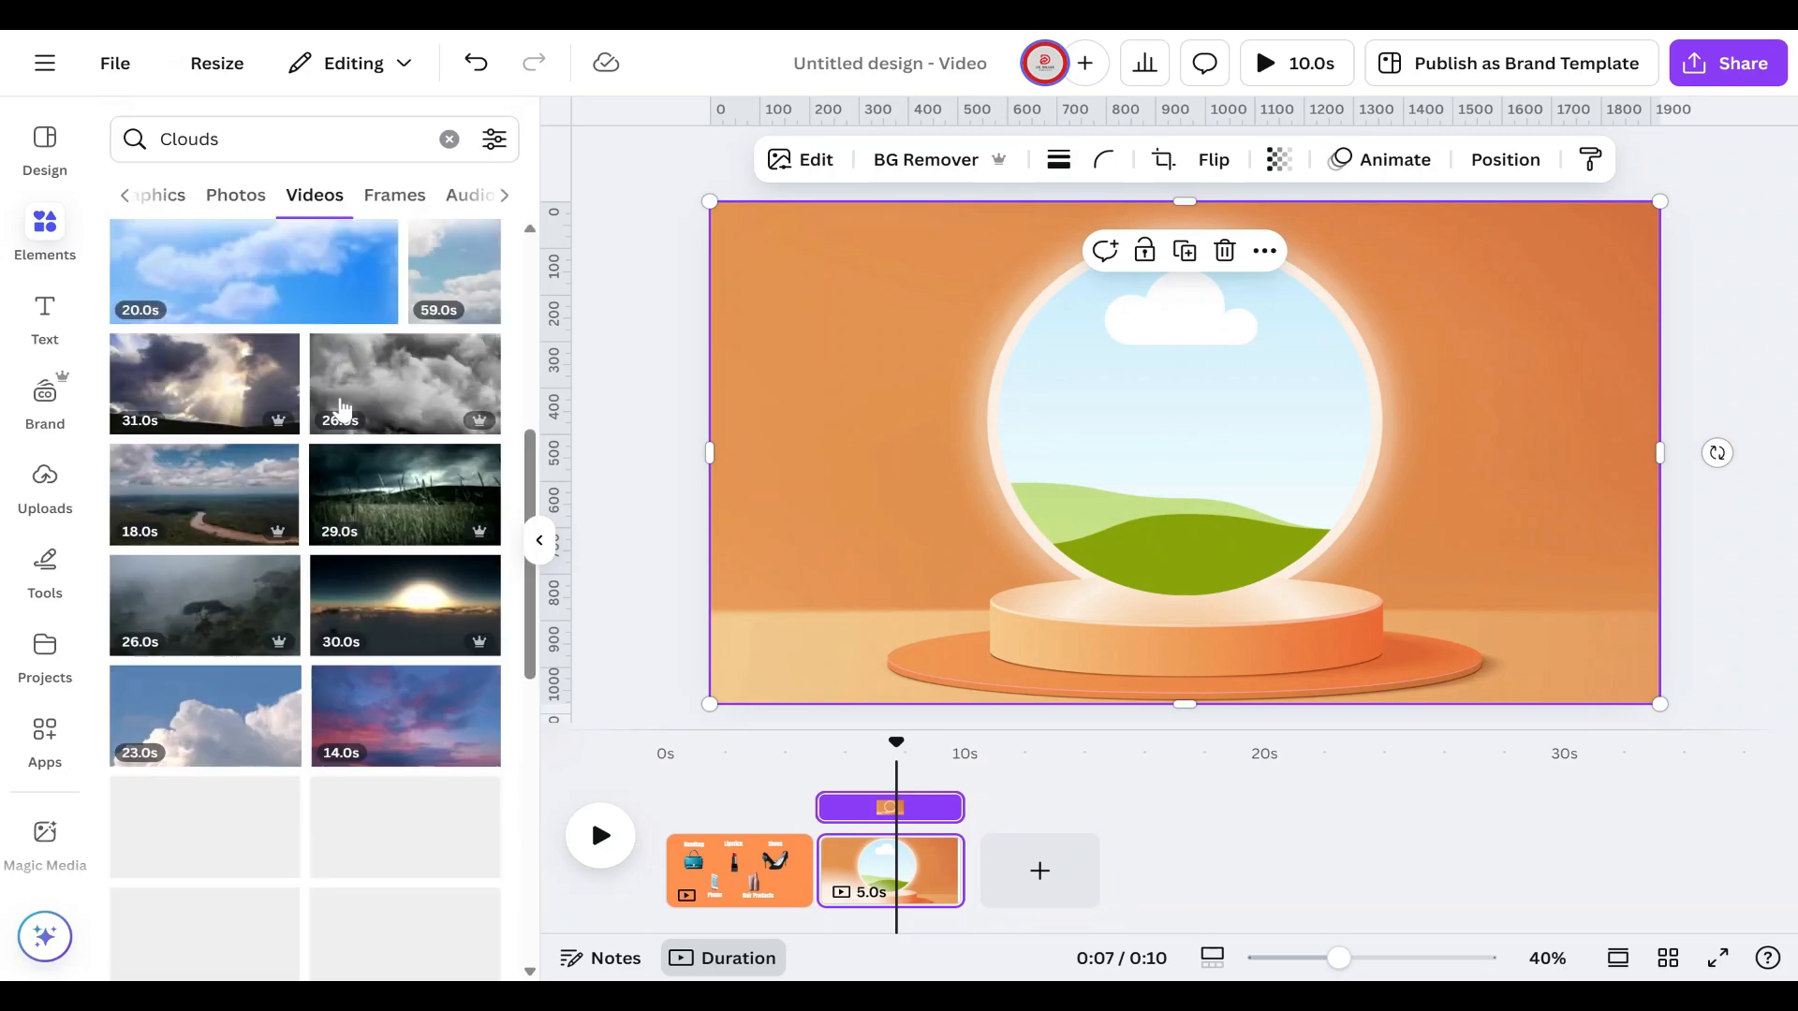
pyautogui.scroll(-10, 340, 409)
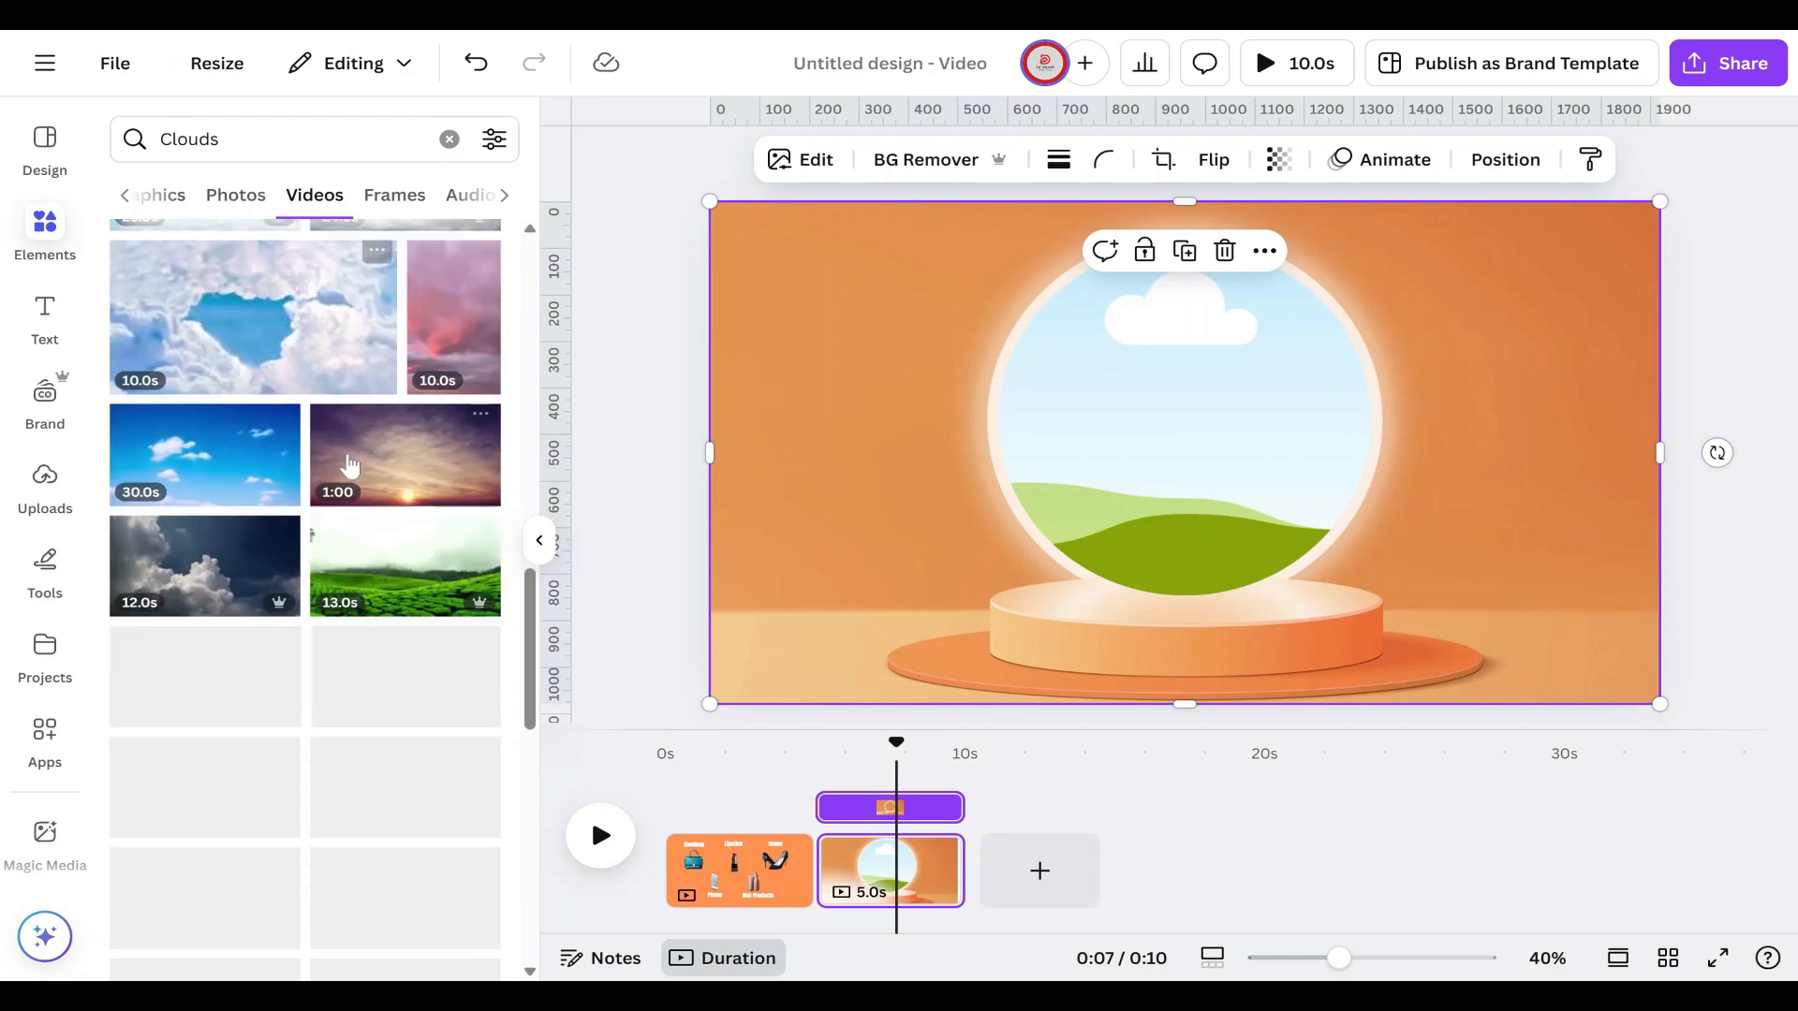
pyautogui.scroll(-4, 241, 468)
pyautogui.scroll(20, 211, 497)
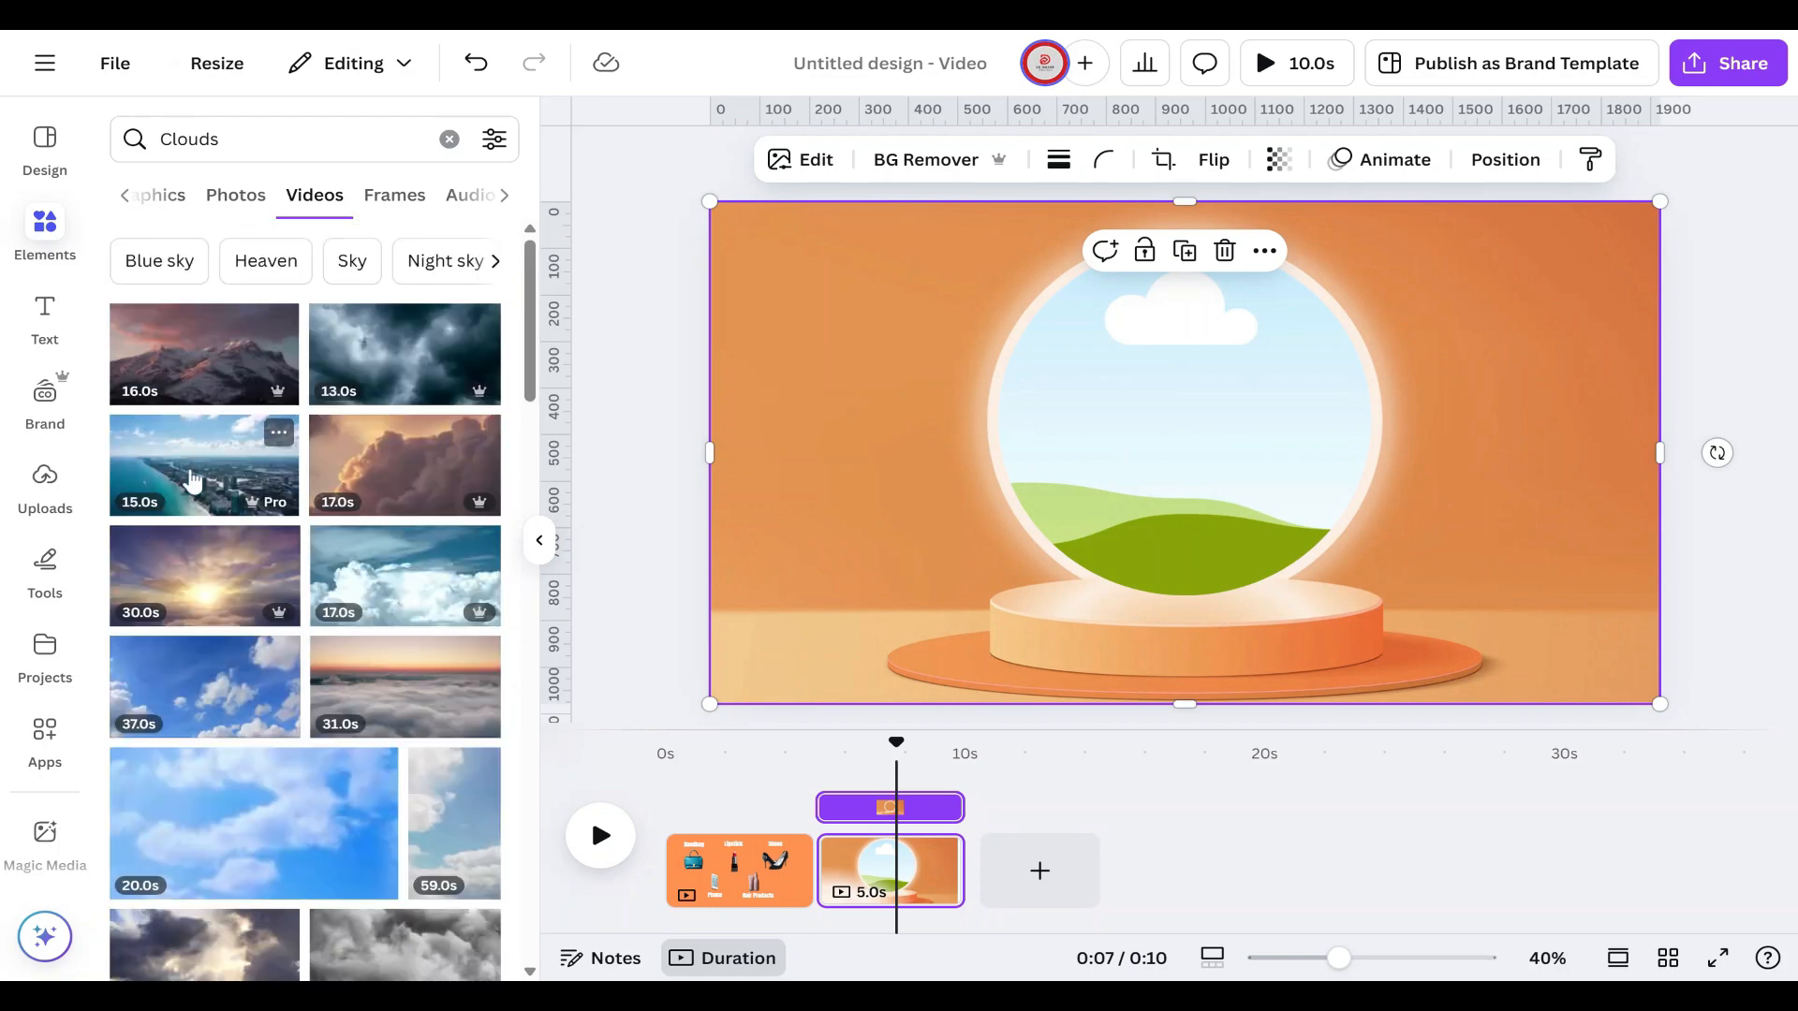
pyautogui.click(389, 362)
pyautogui.moveTo(1036, 421); pyautogui.dragTo(1284, 400)
pyautogui.click(1521, 377)
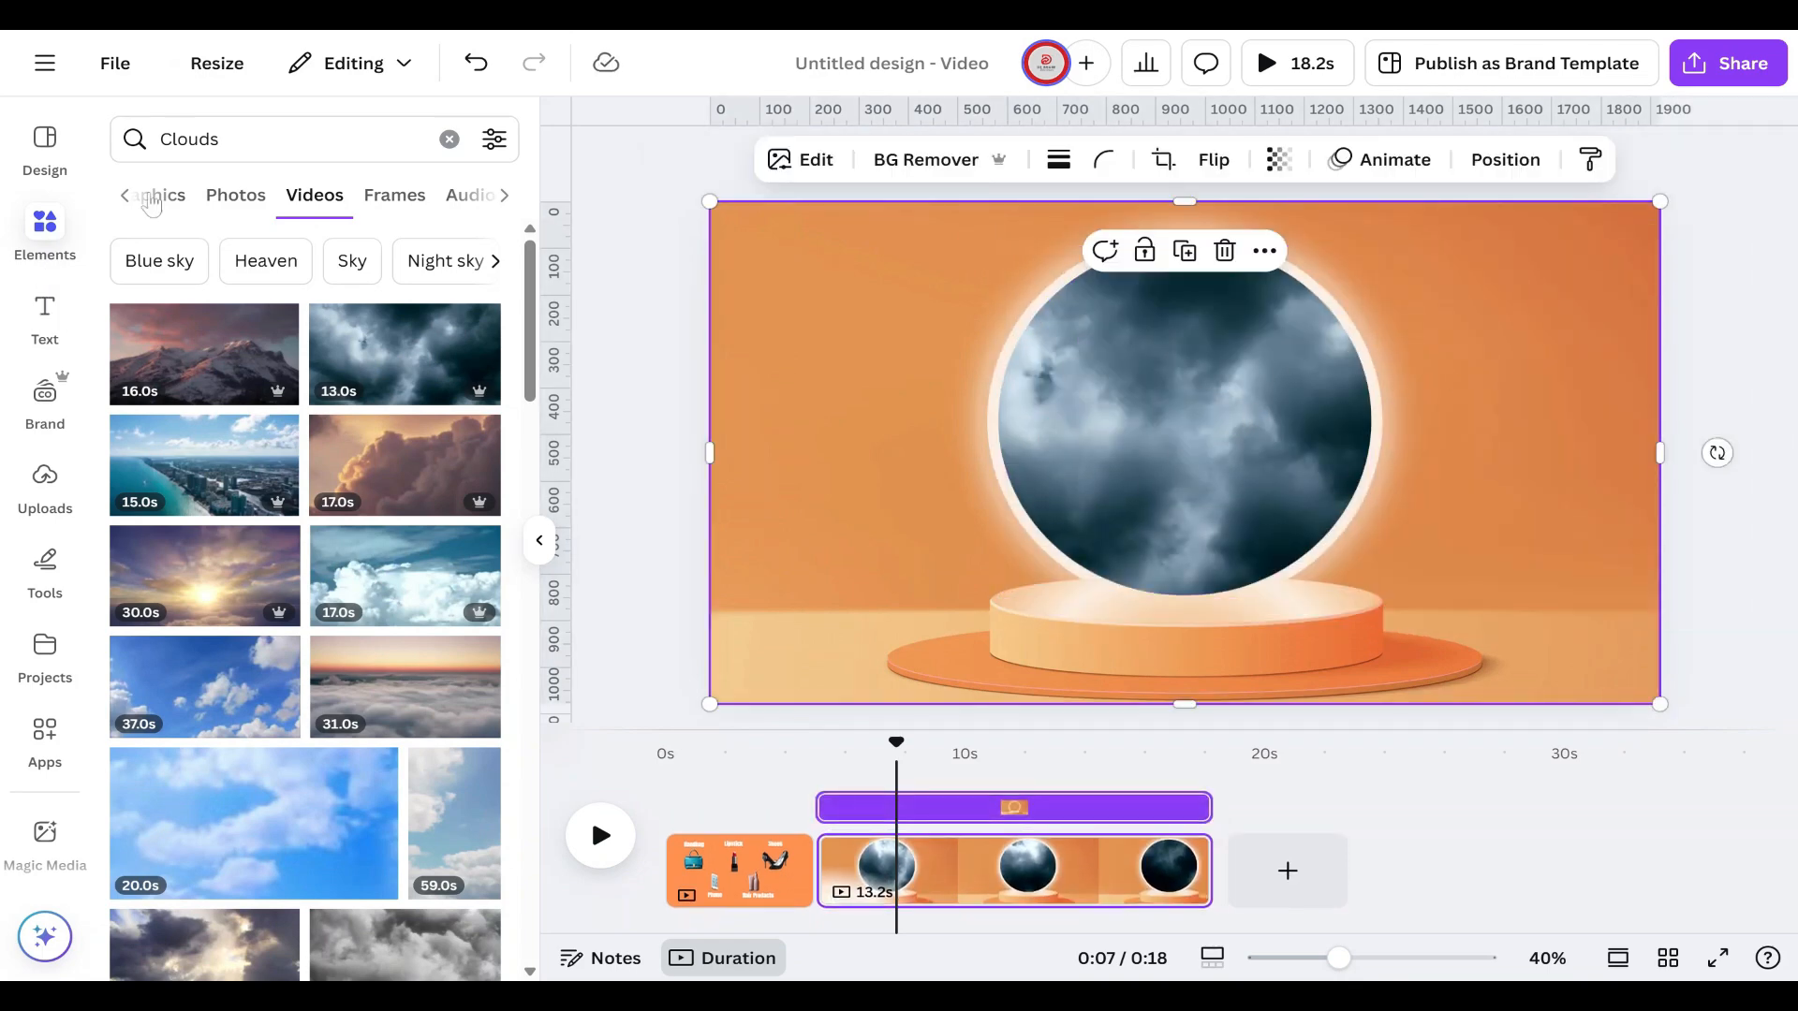
# Step: Search the element graphics for "Around Inner Shadow" and insert the circular shadow ring with the dark outline on the podium page
pyautogui.click(449, 138)
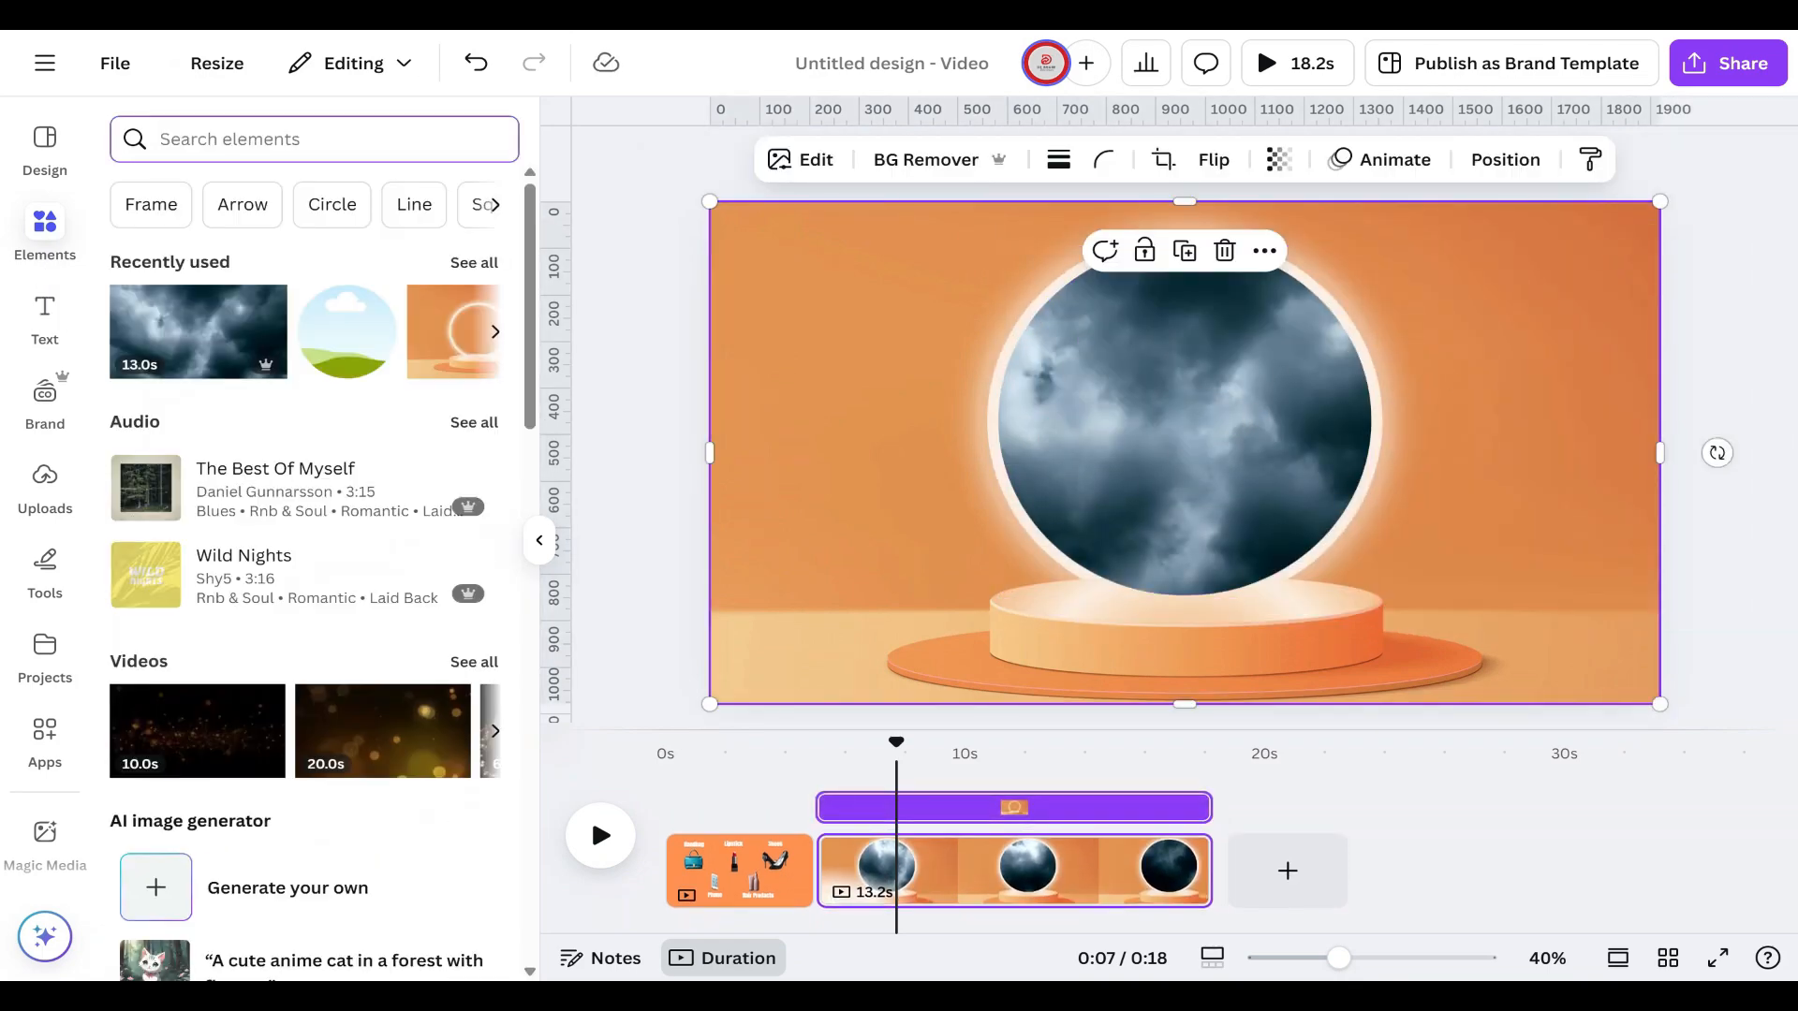
pyautogui.write('Aro')
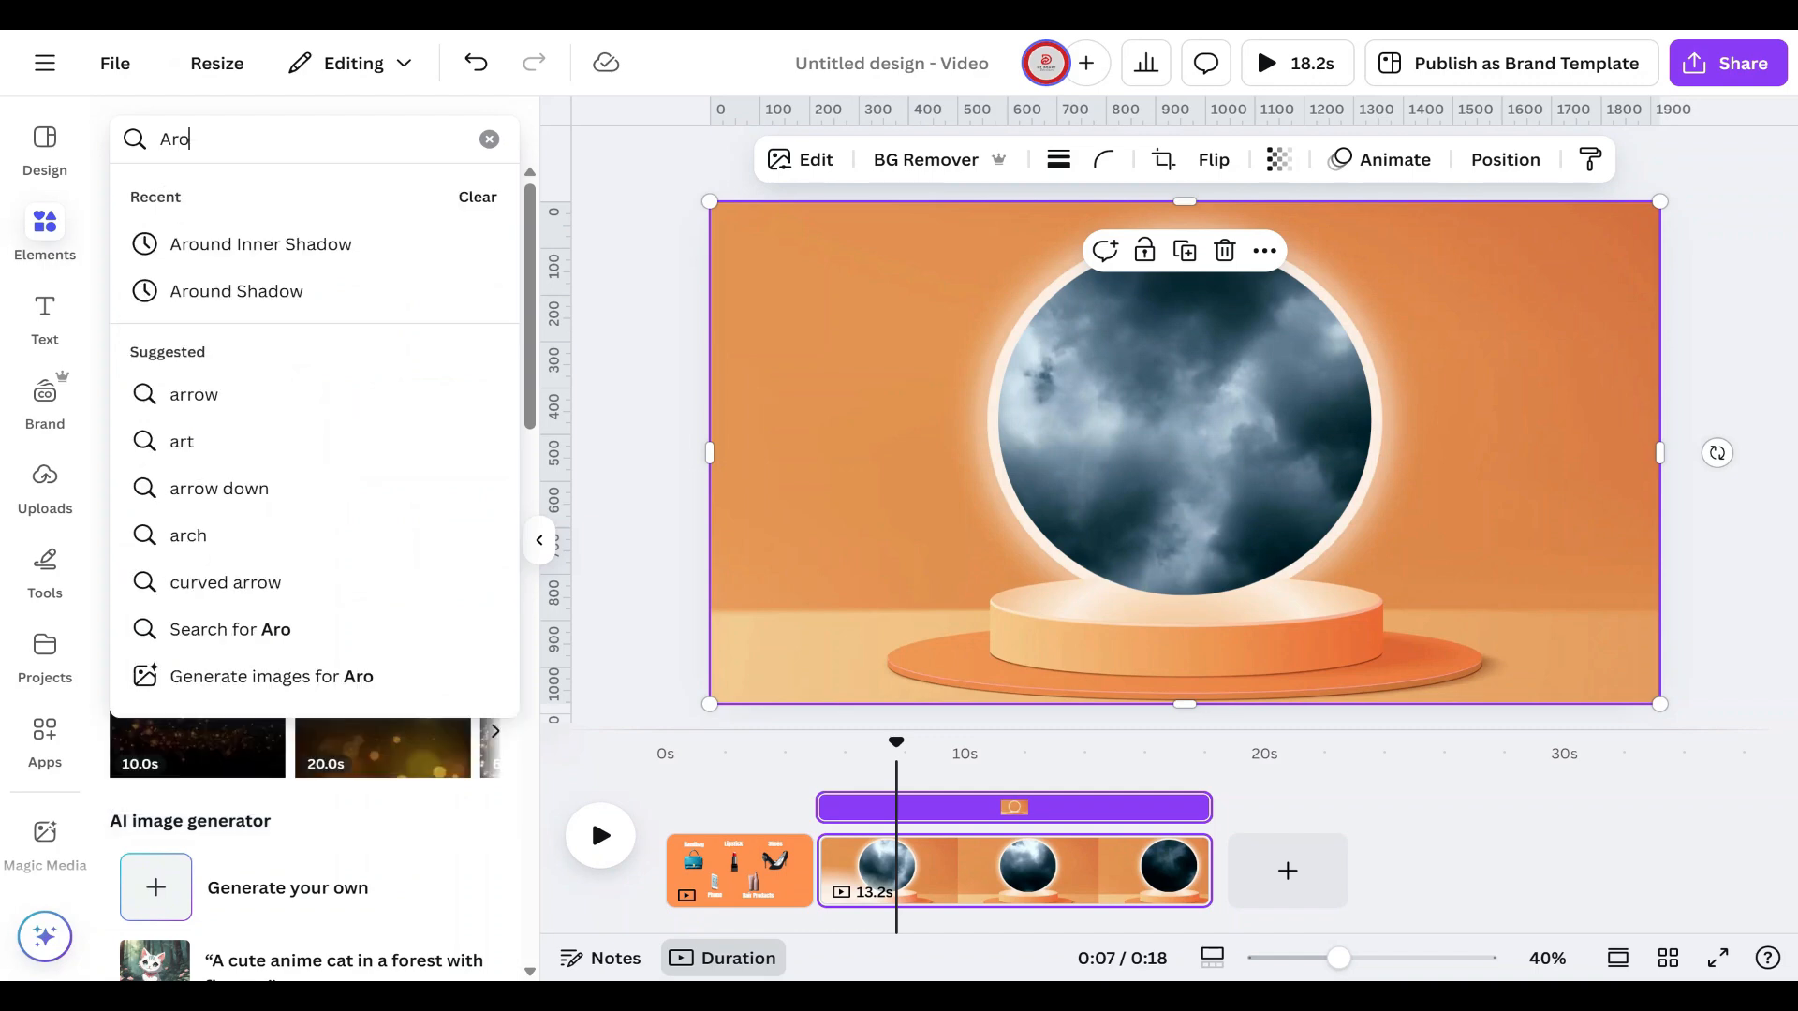
pyautogui.write('u')
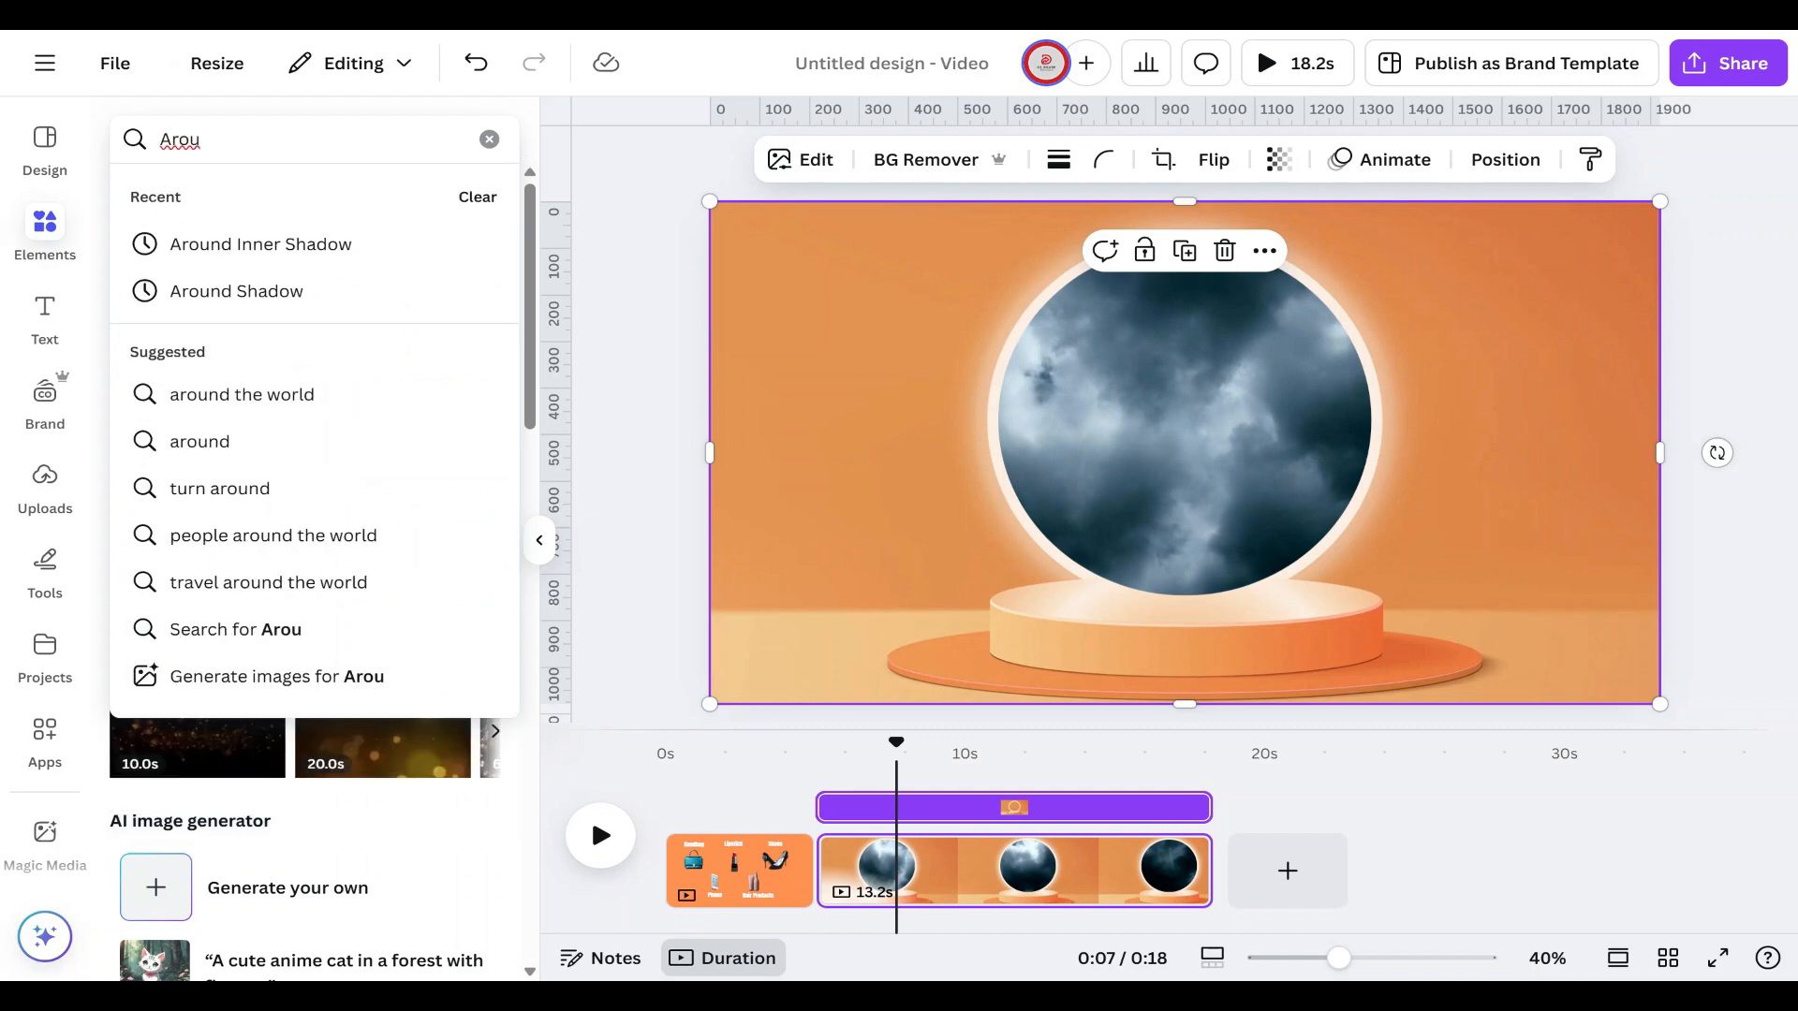
pyautogui.write('nd Inne')
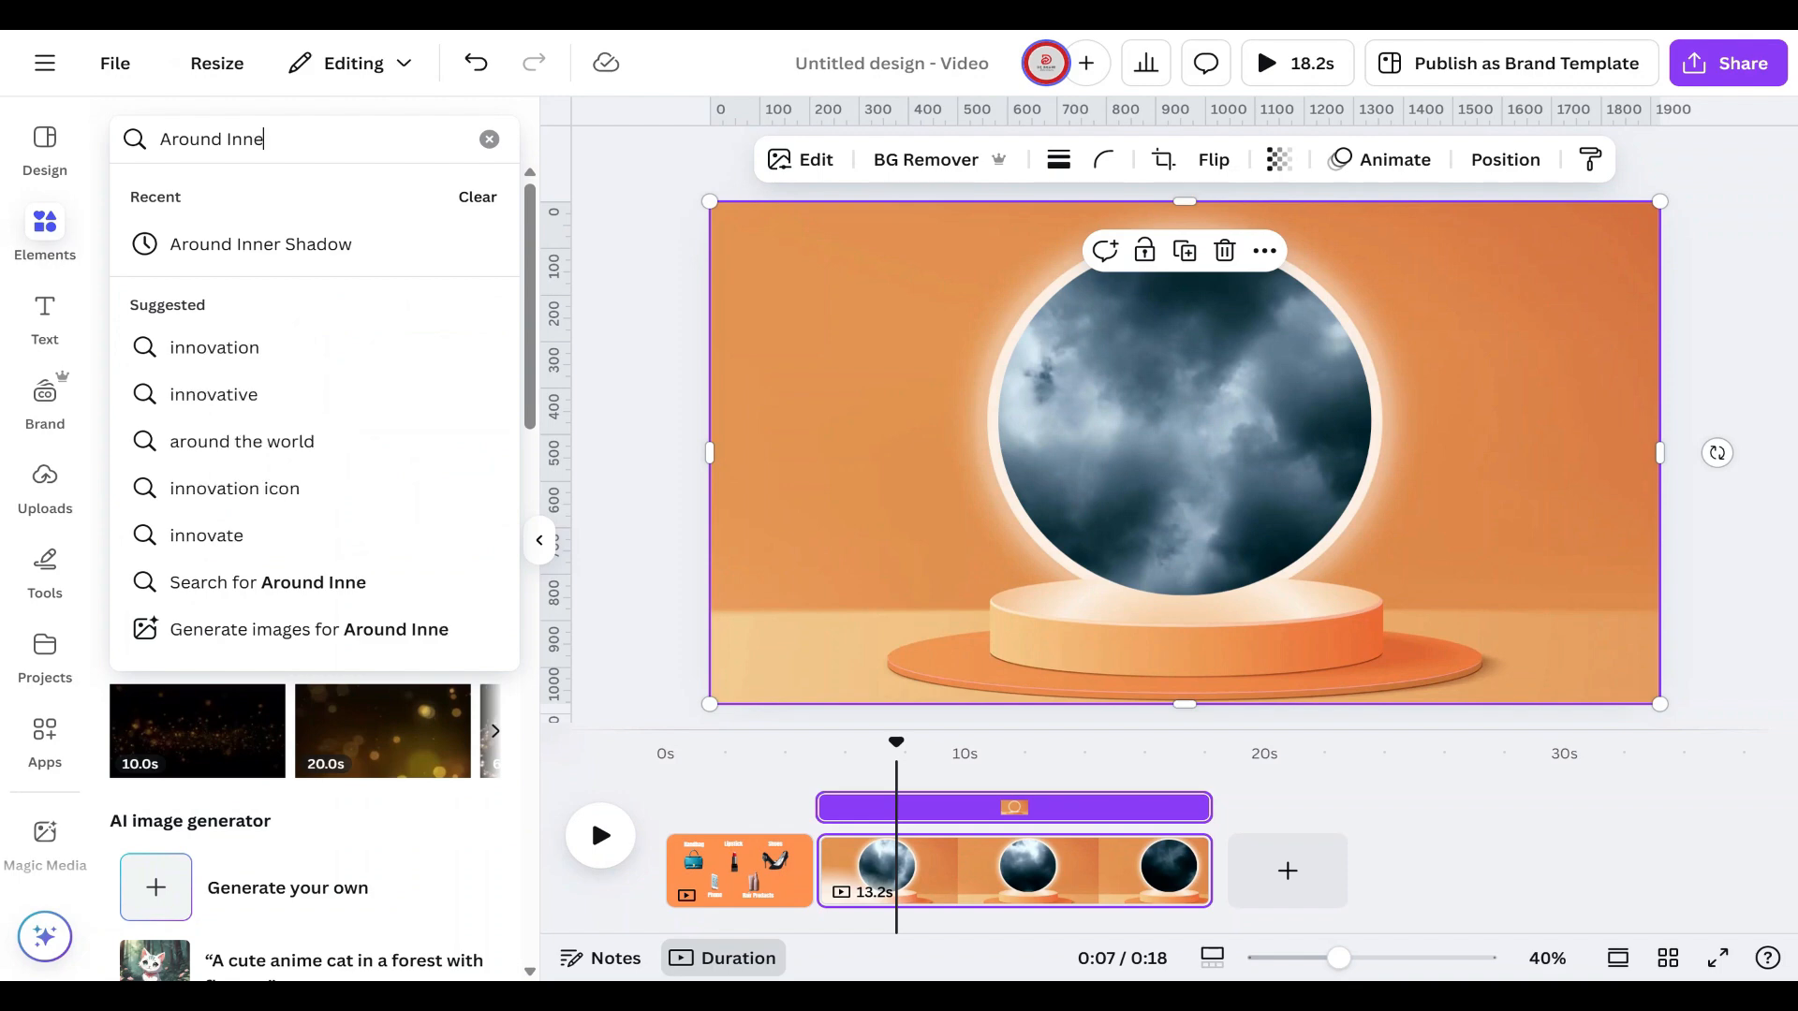
pyautogui.write('r ')
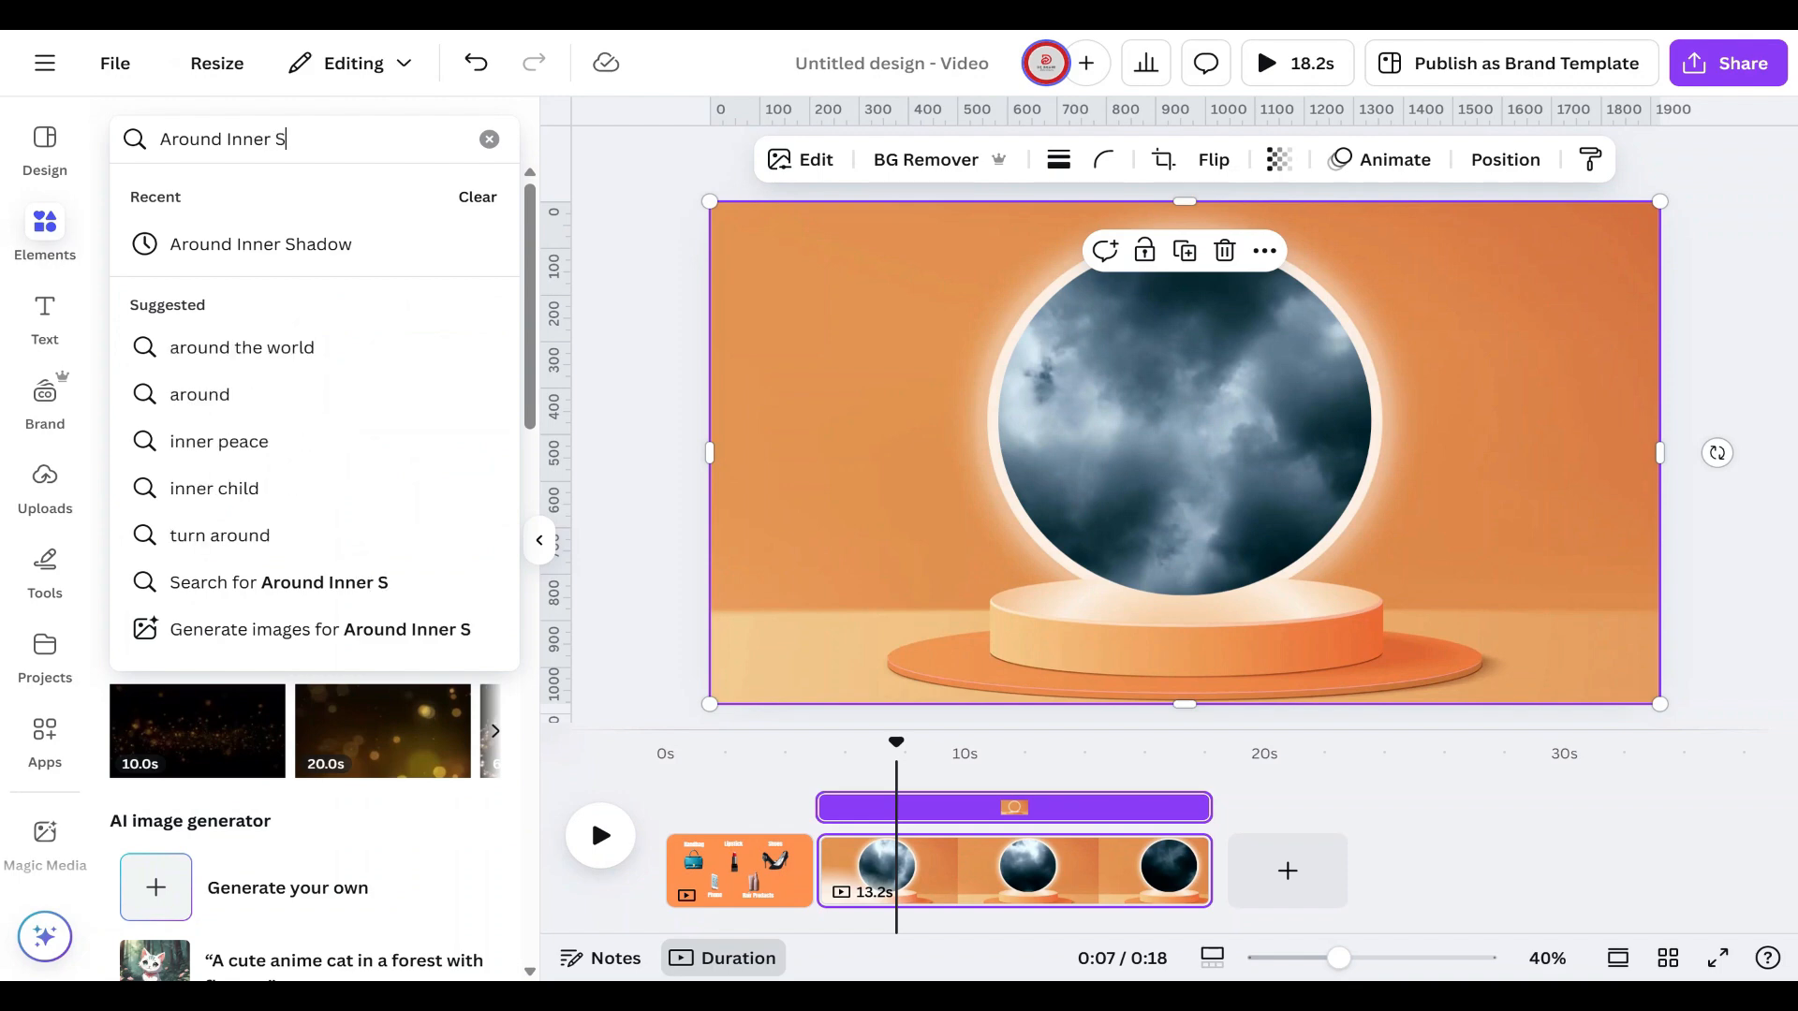
pyautogui.write('Shadow')
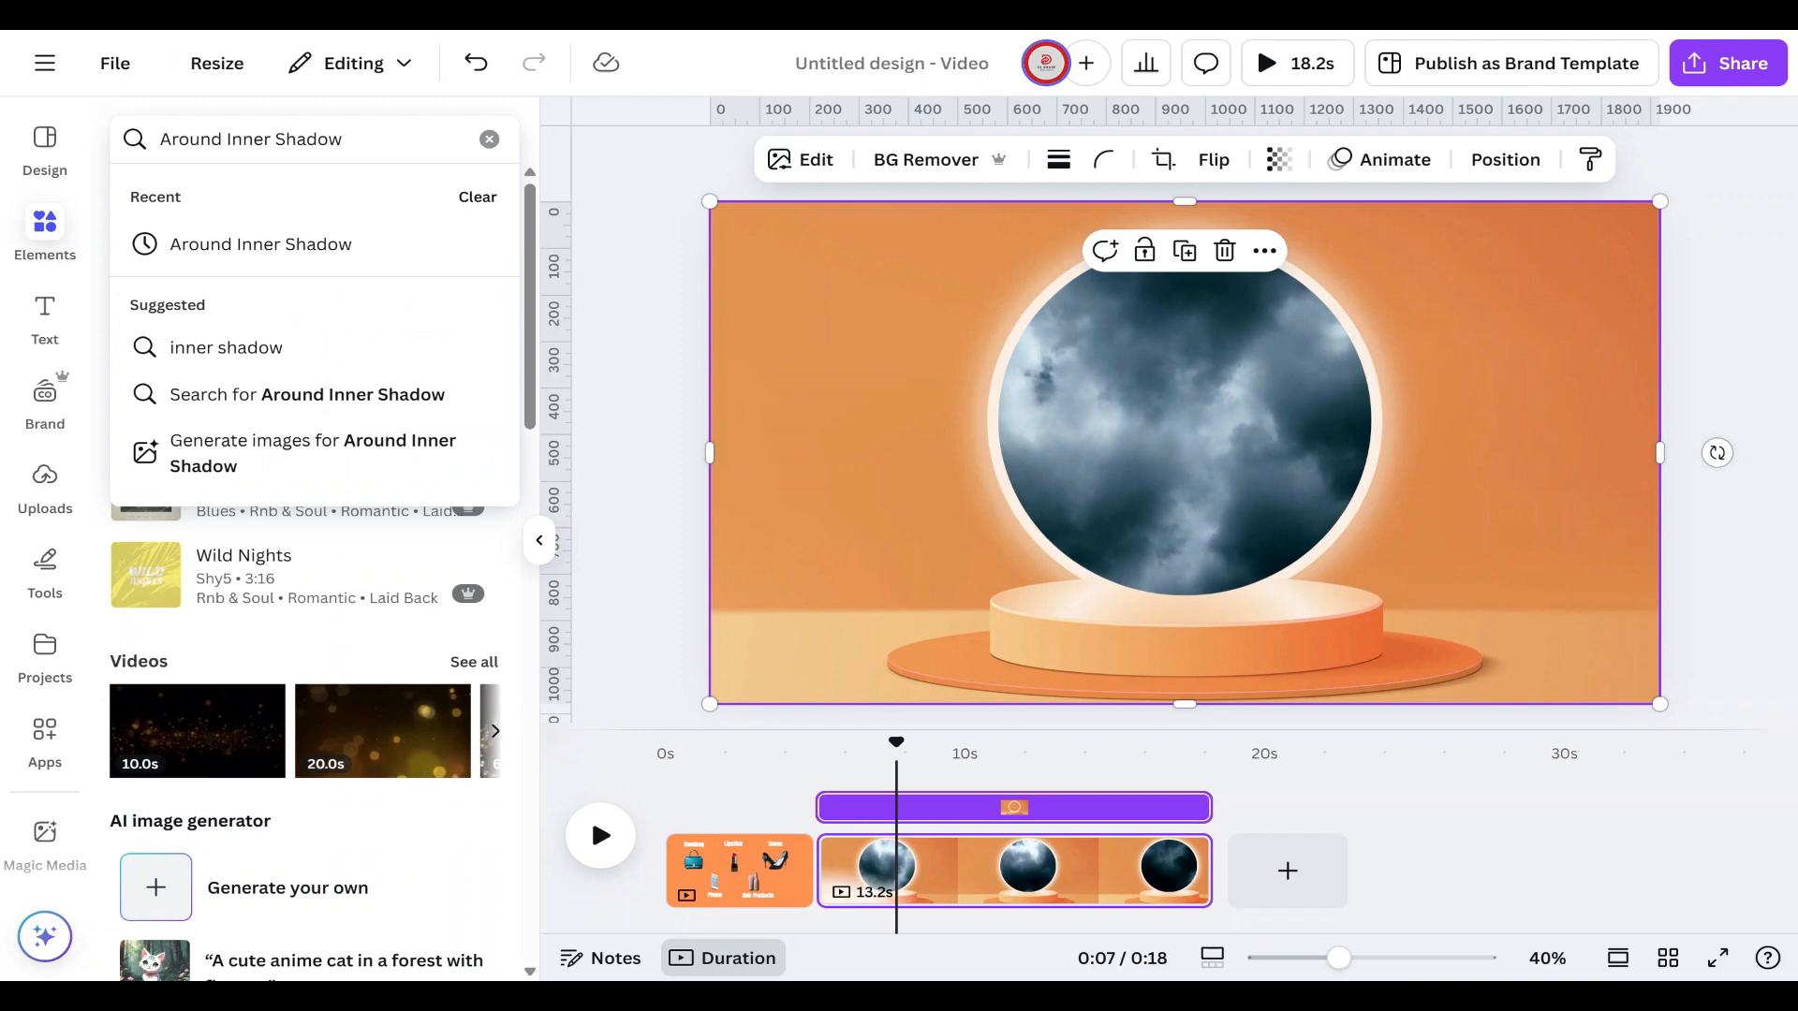
pyautogui.press('Return')
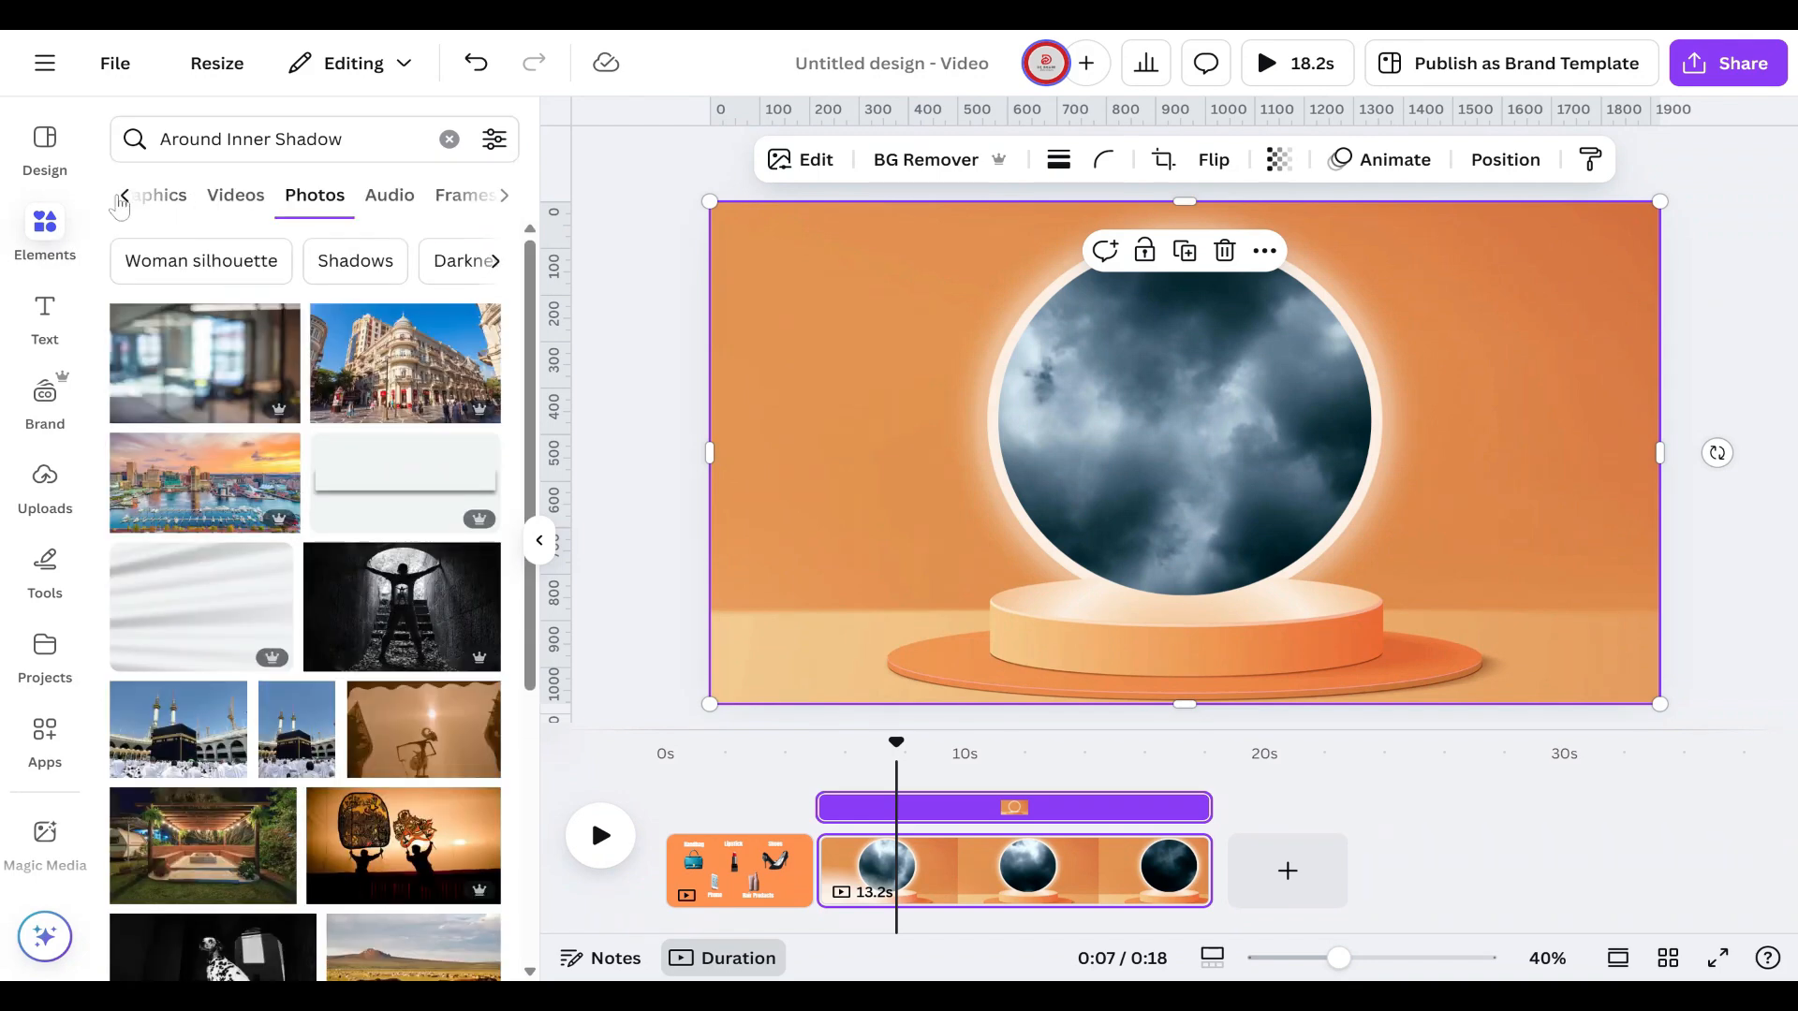
pyautogui.click(122, 200)
pyautogui.click(202, 199)
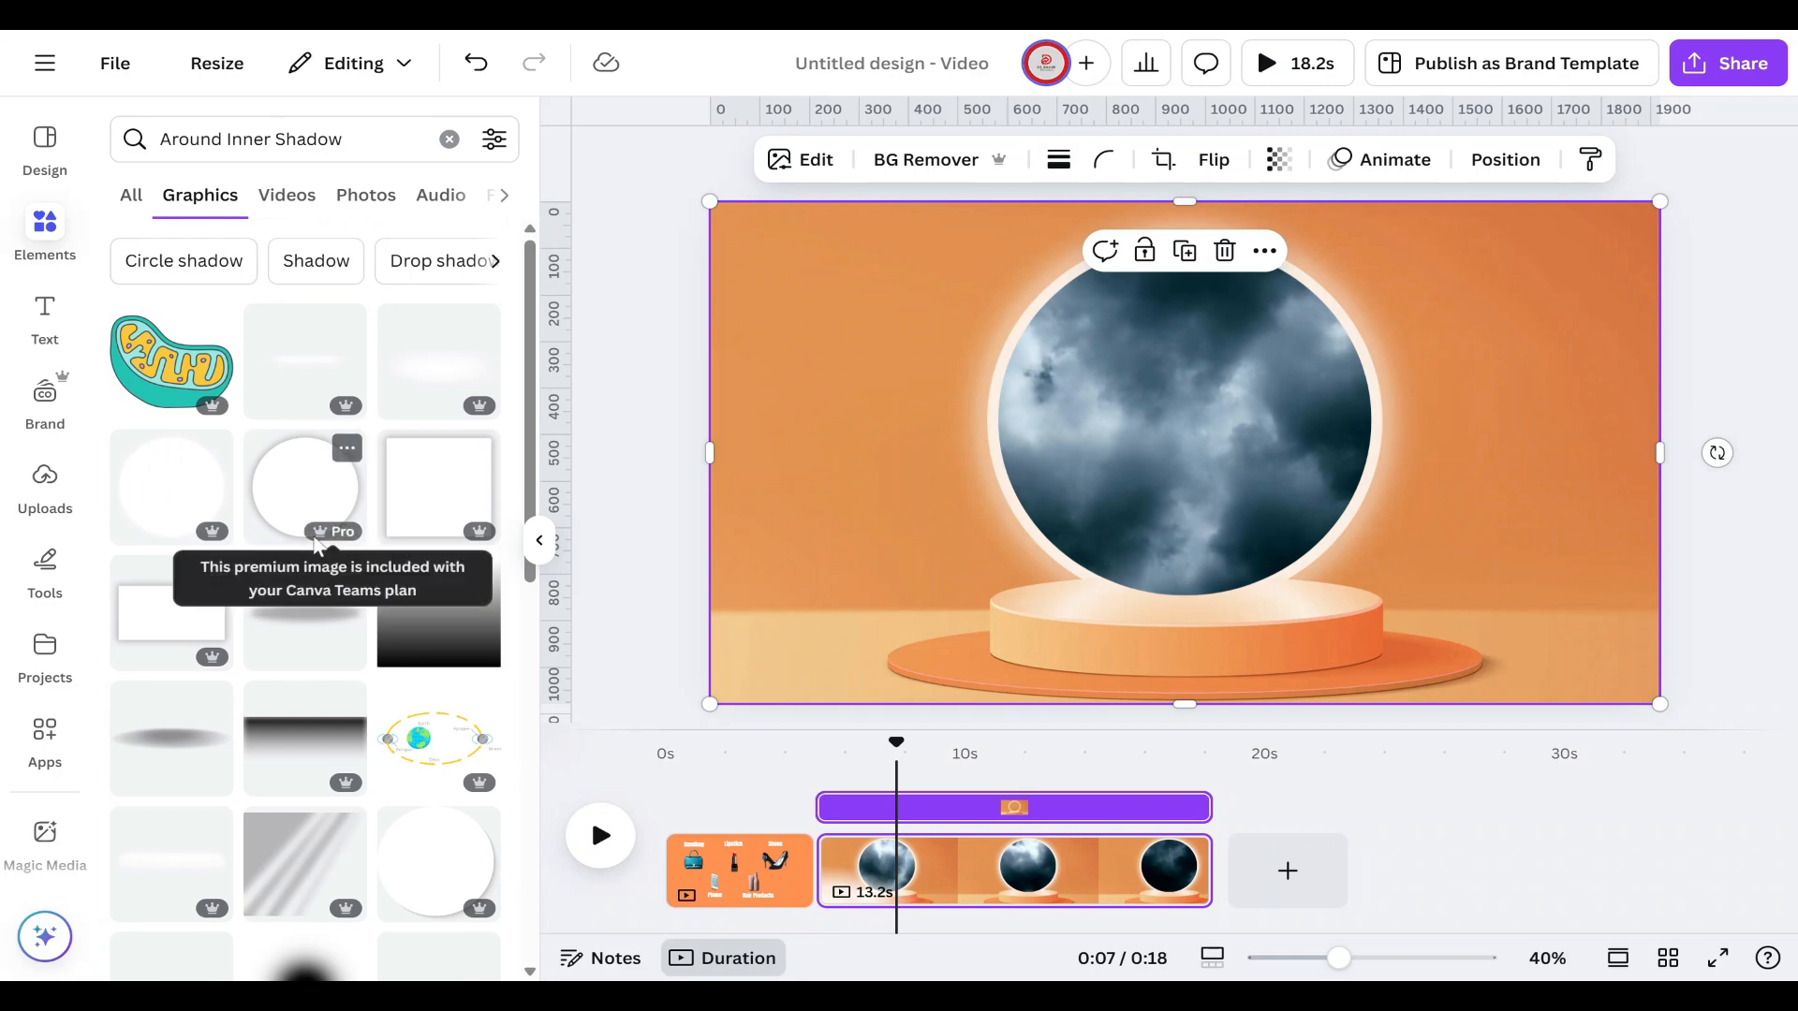
pyautogui.scroll(-6, 309, 553)
pyautogui.scroll(-4, 370, 531)
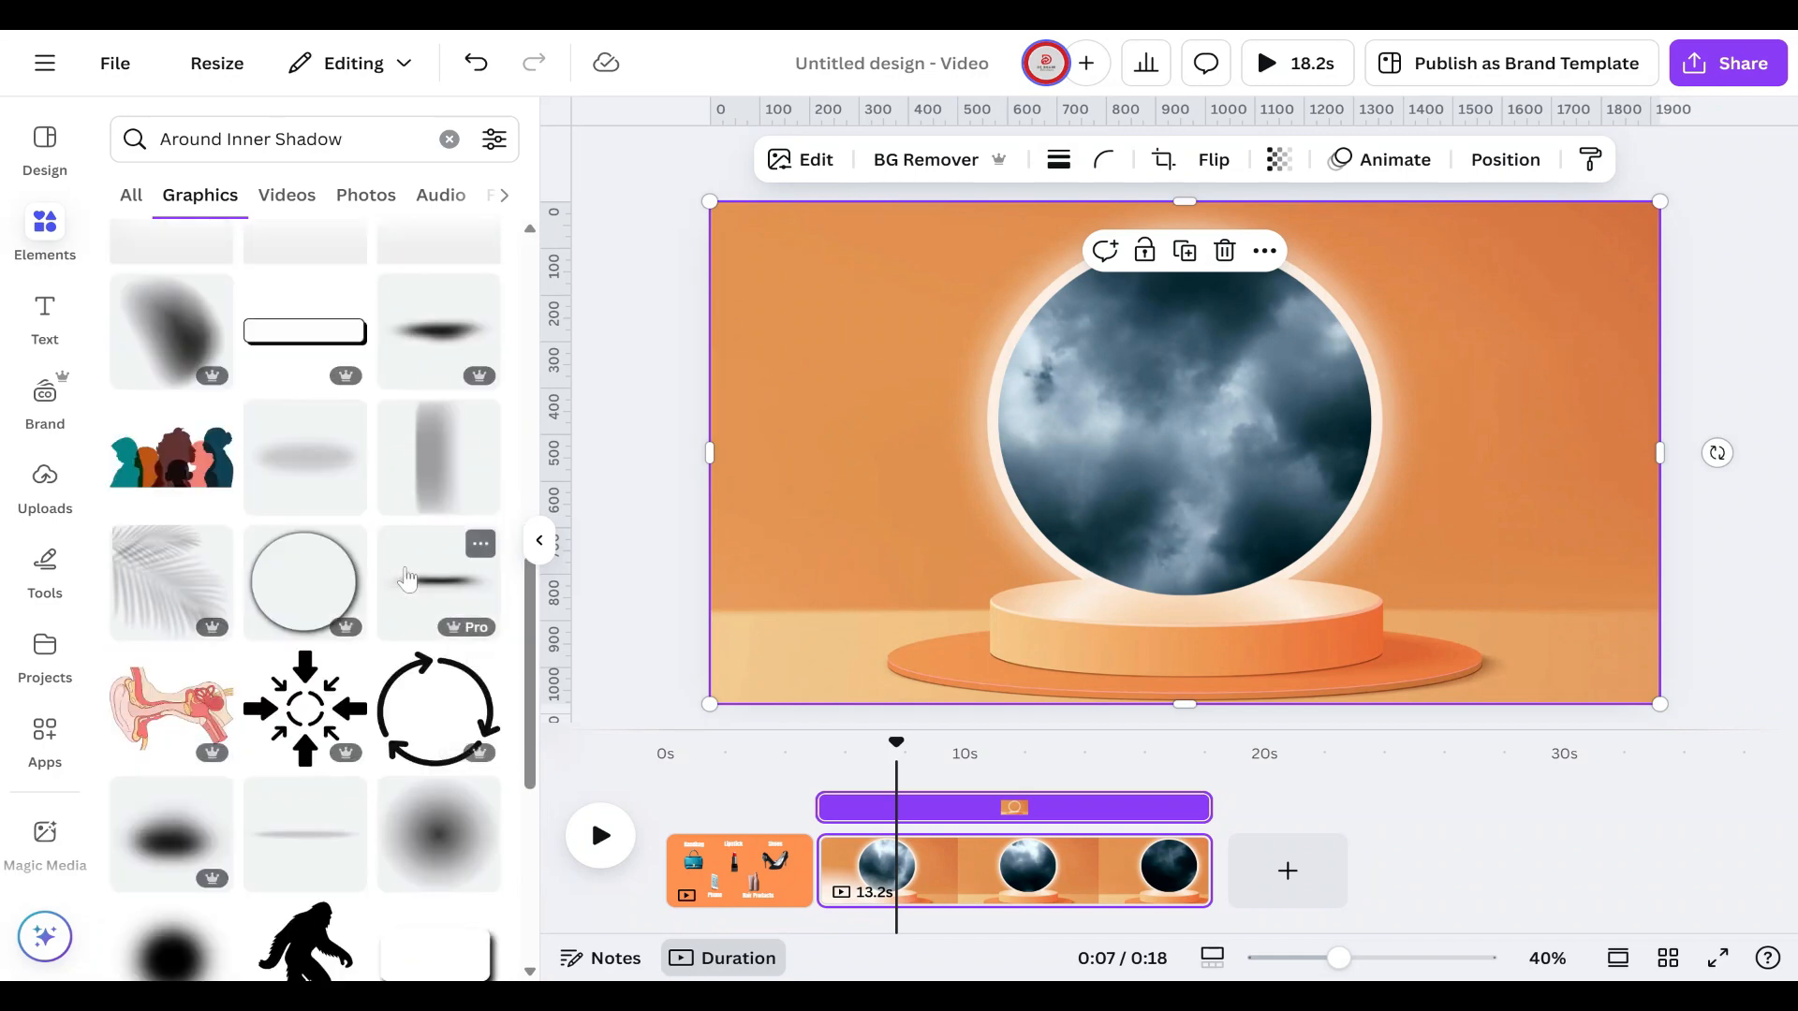
pyautogui.click(304, 581)
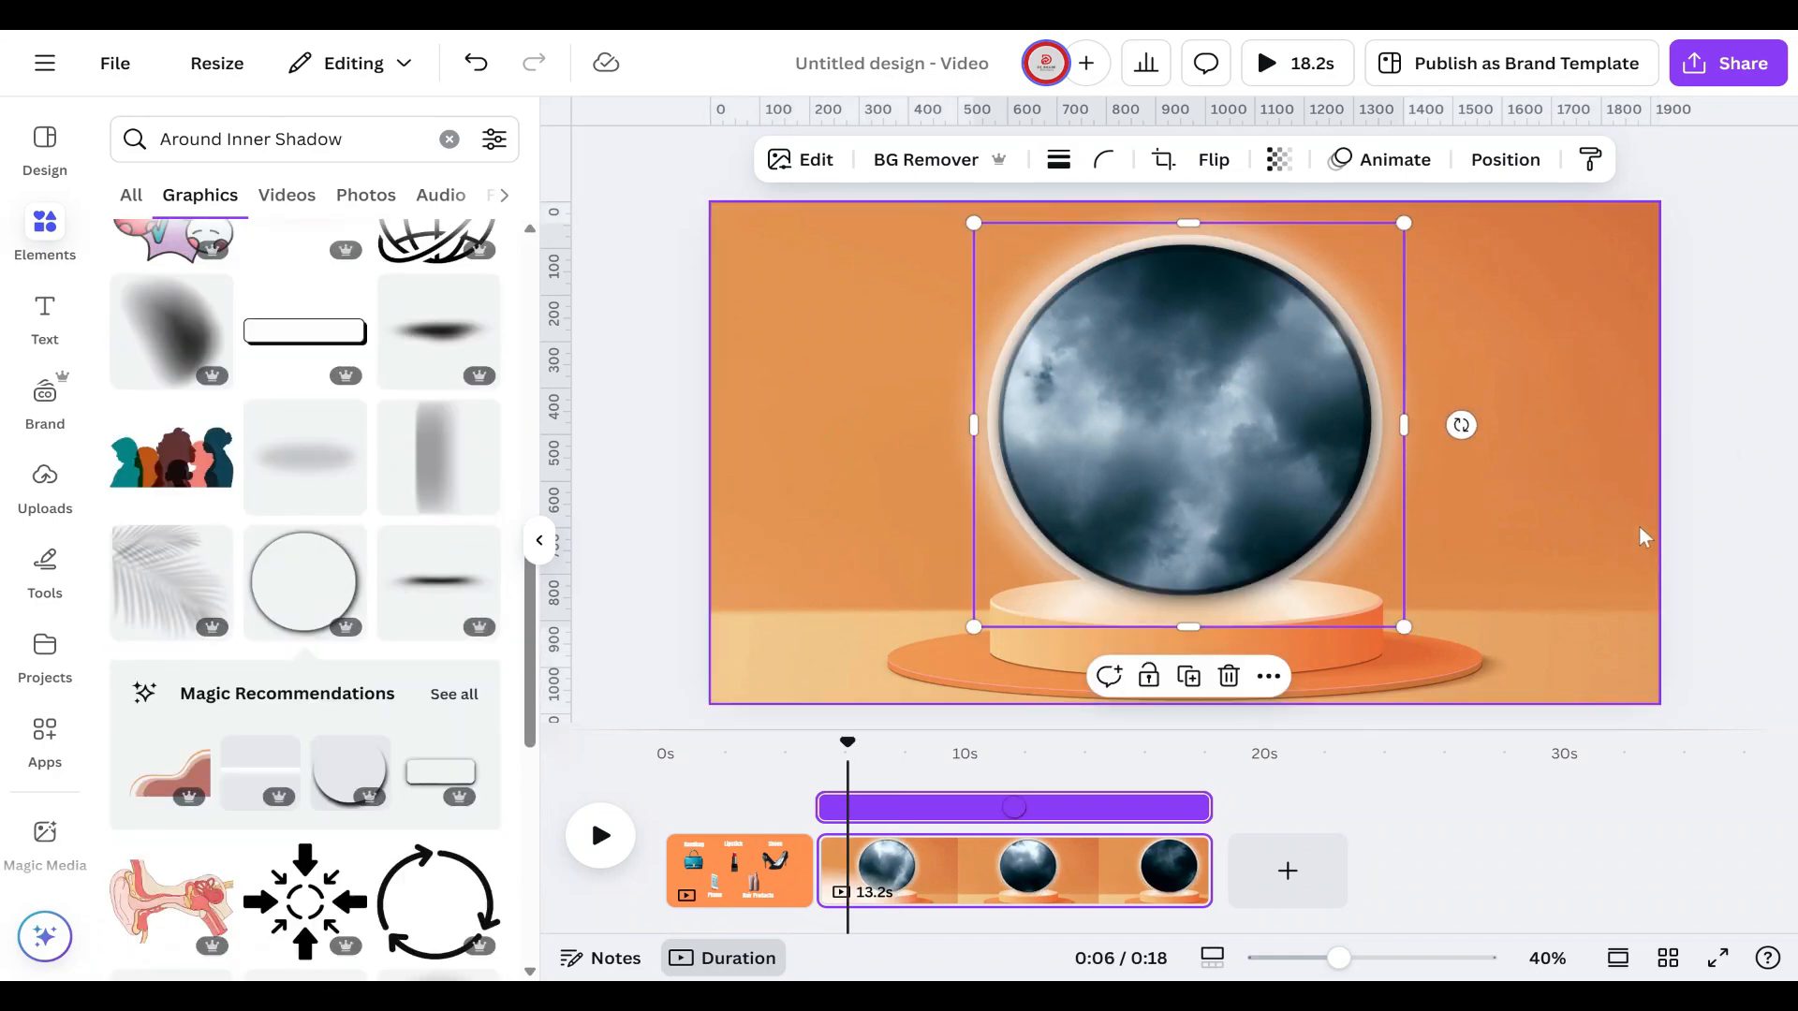
# Step: Fit the shadow ring closely around the edge of the cloud-filled circle by enlarging it slightly
pyautogui.click(1640, 526)
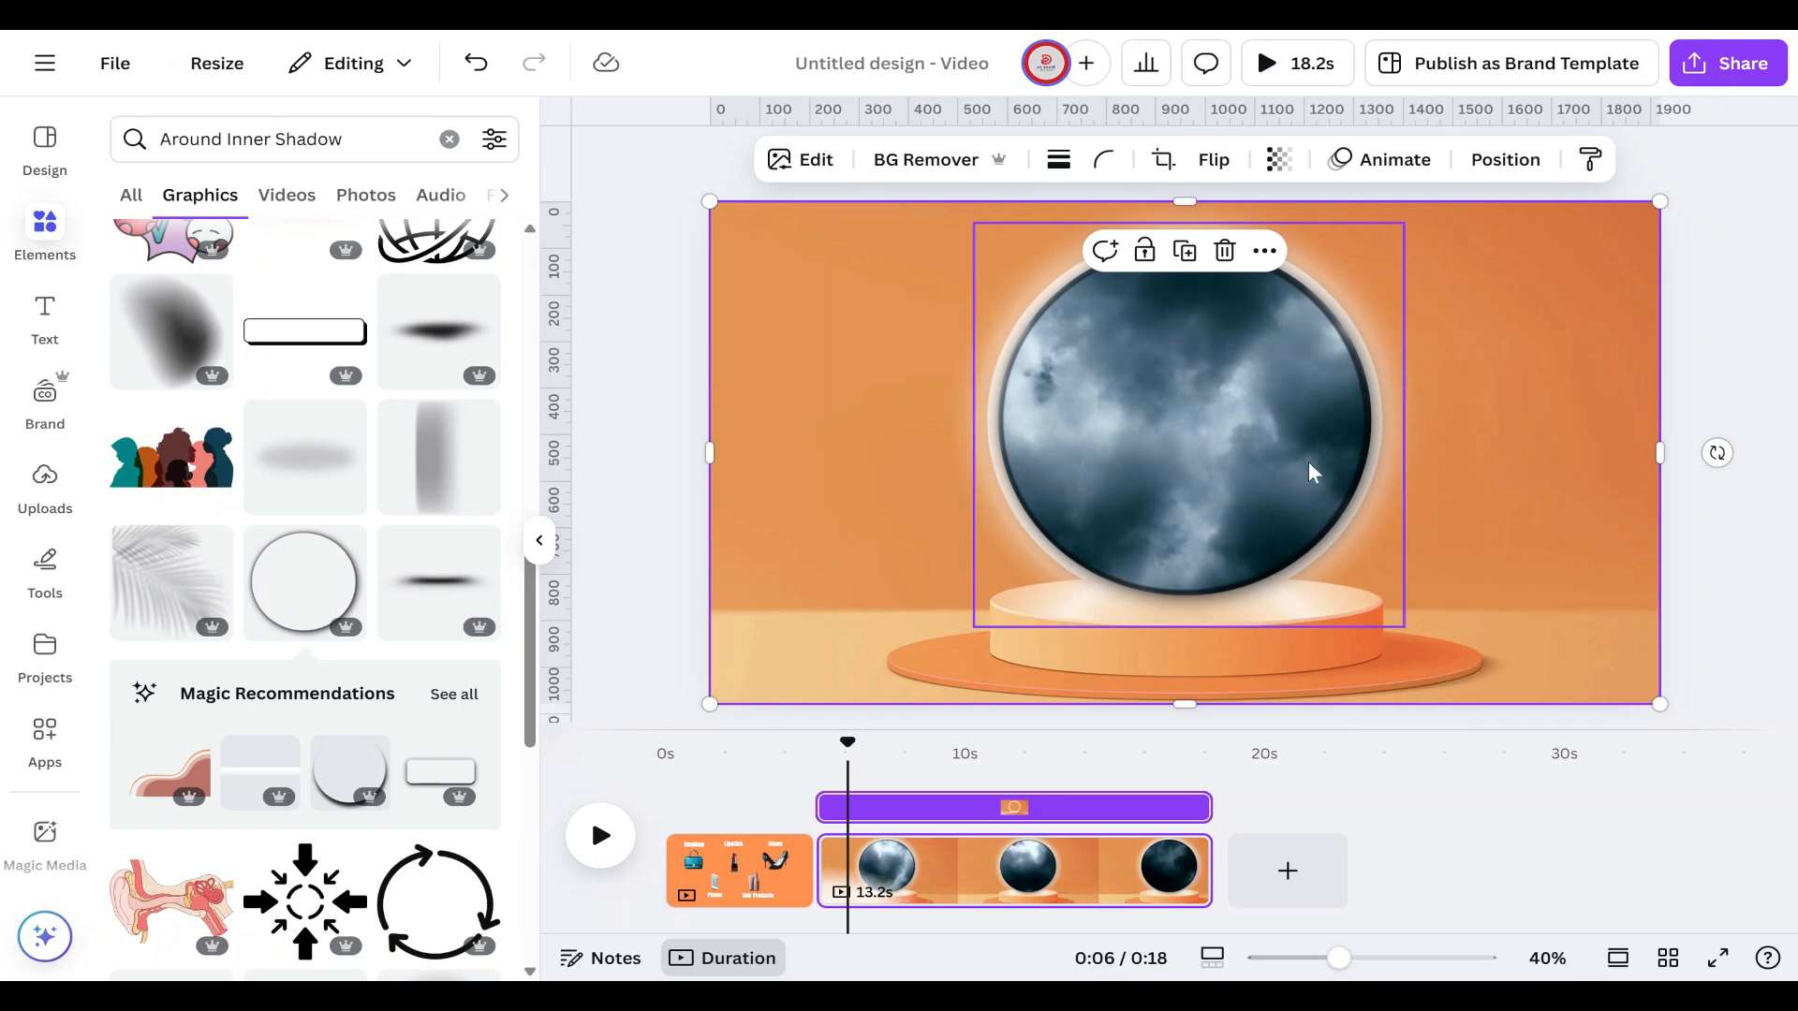
pyautogui.click(1380, 244)
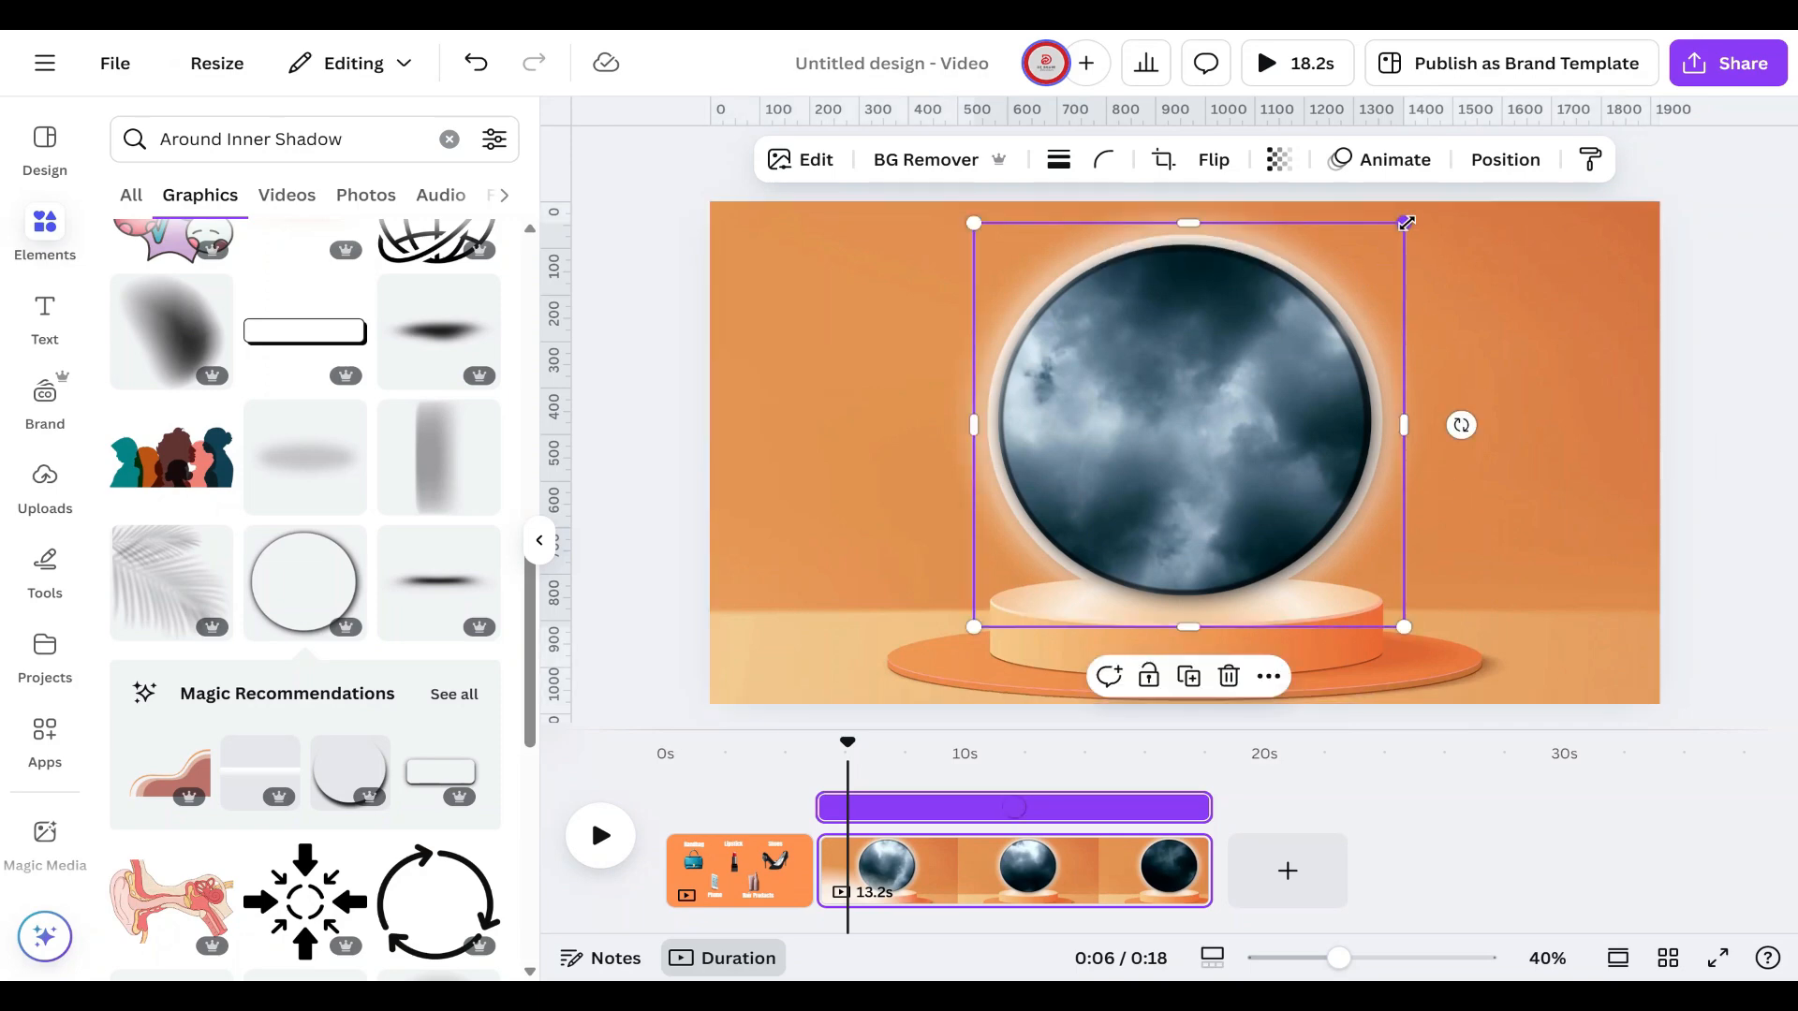
pyautogui.moveTo(1407, 221); pyautogui.dragTo(1409, 220)
pyautogui.click(1638, 414)
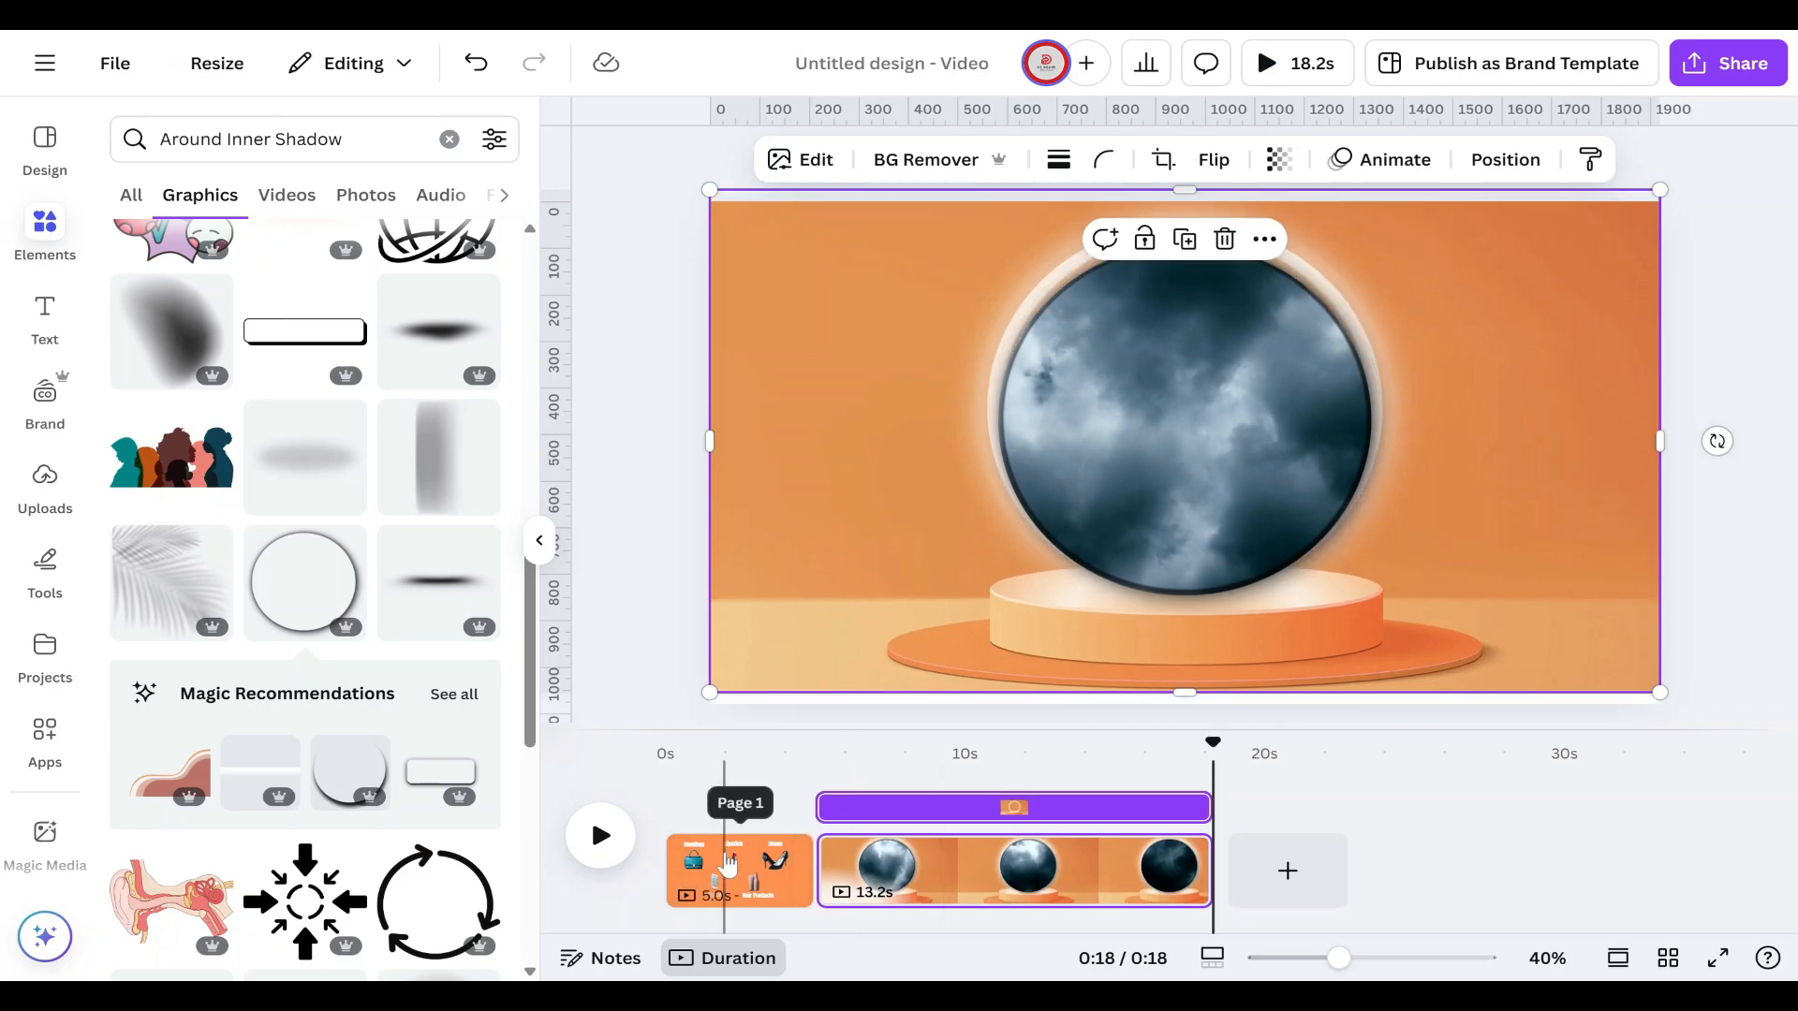
# Step: Select all product image layers on the first page, without the text labels and background, and copy them
pyautogui.click(727, 863)
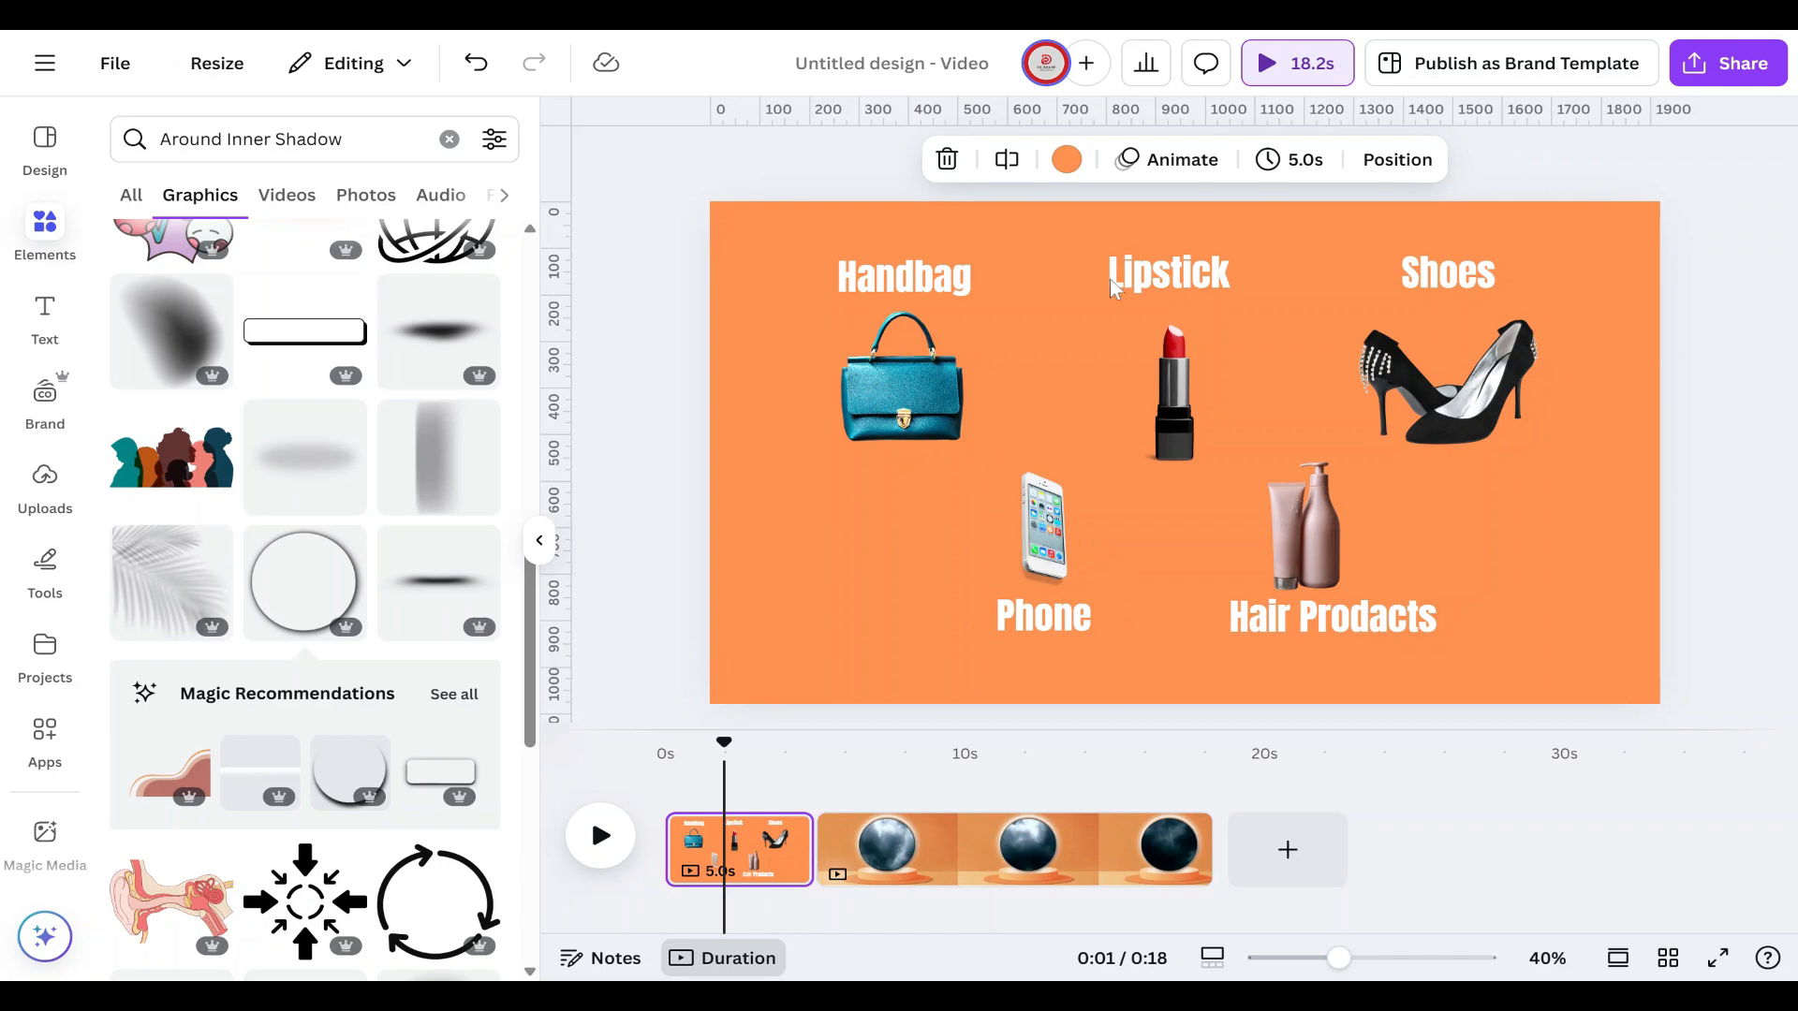
pyautogui.click(1397, 159)
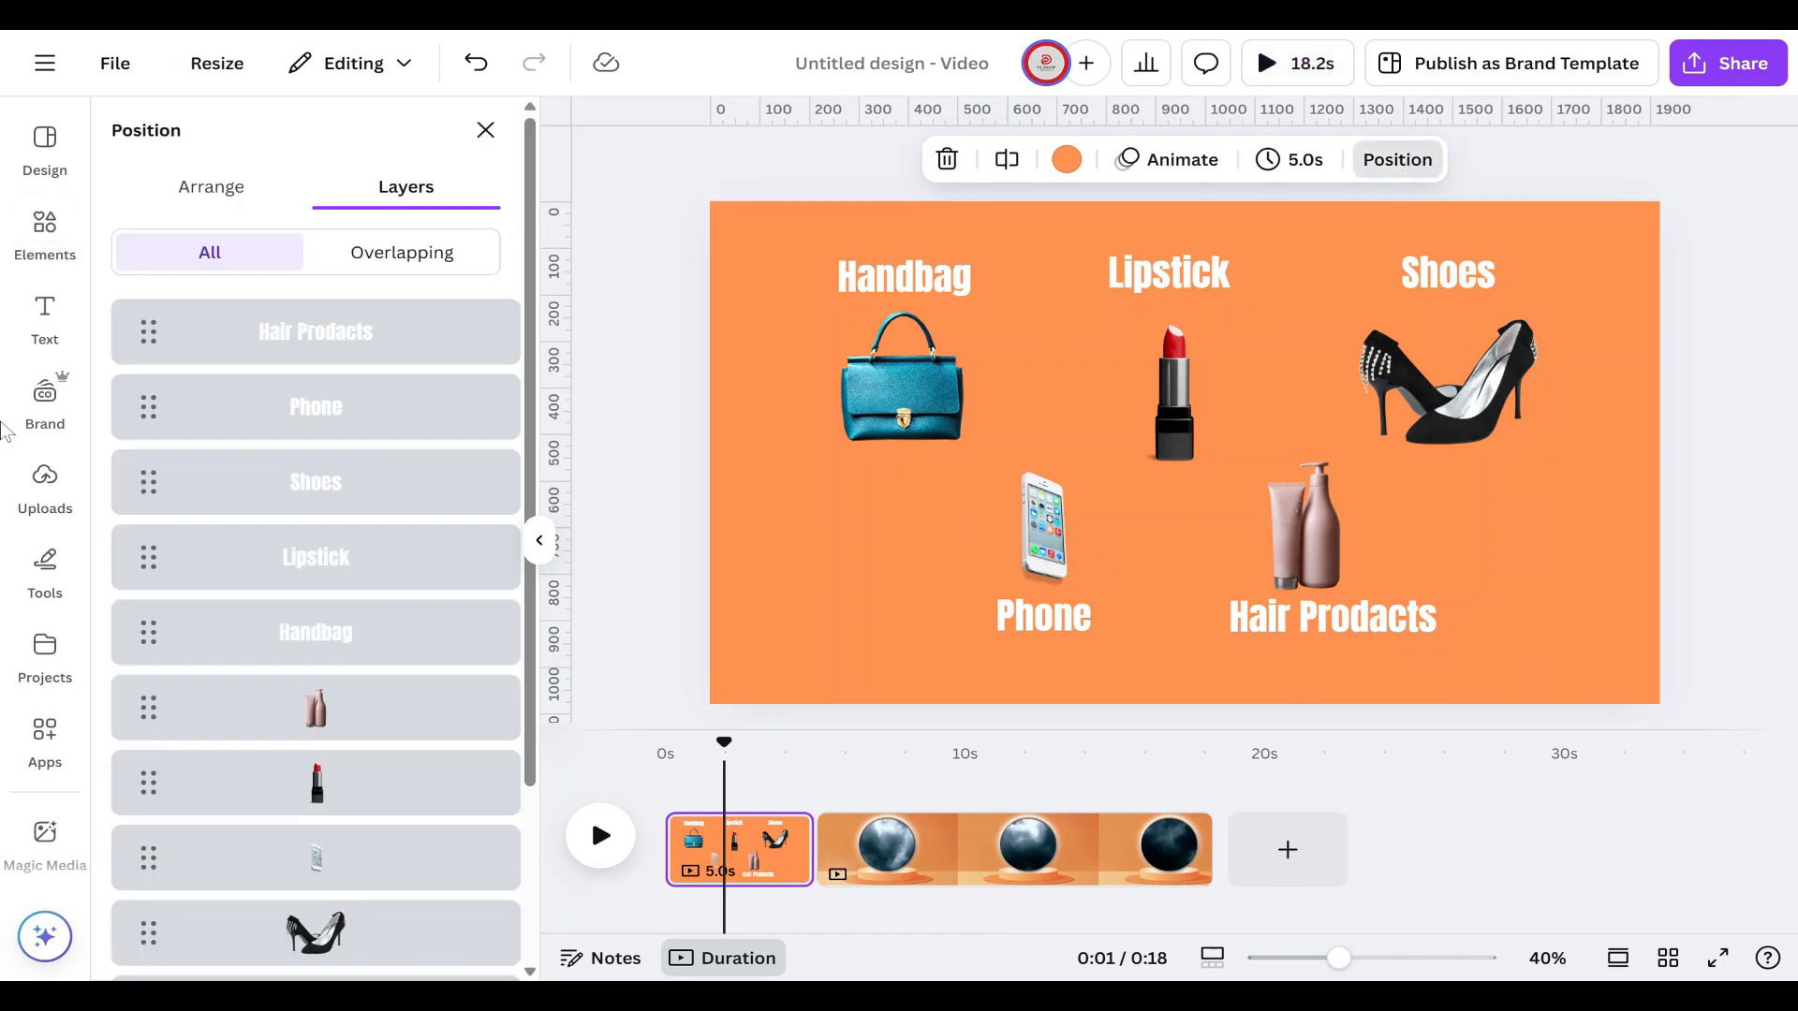
pyautogui.scroll(-2, 308, 927)
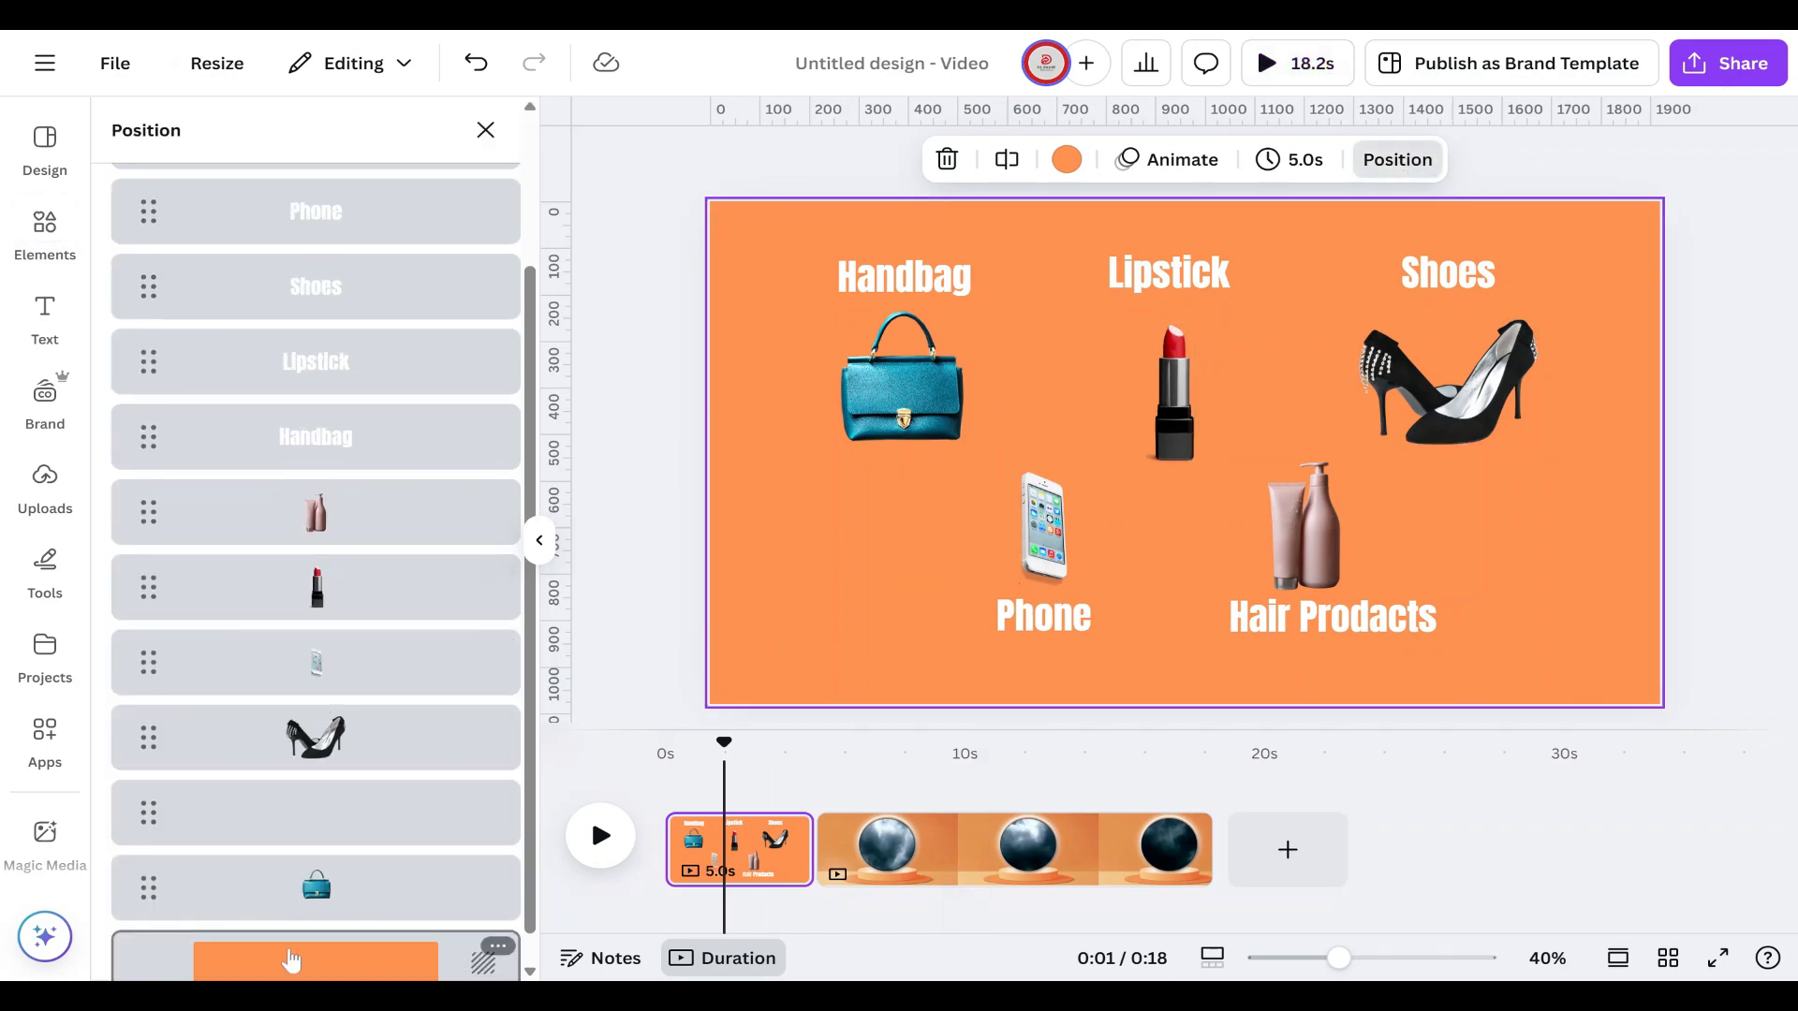
pyautogui.click(347, 898)
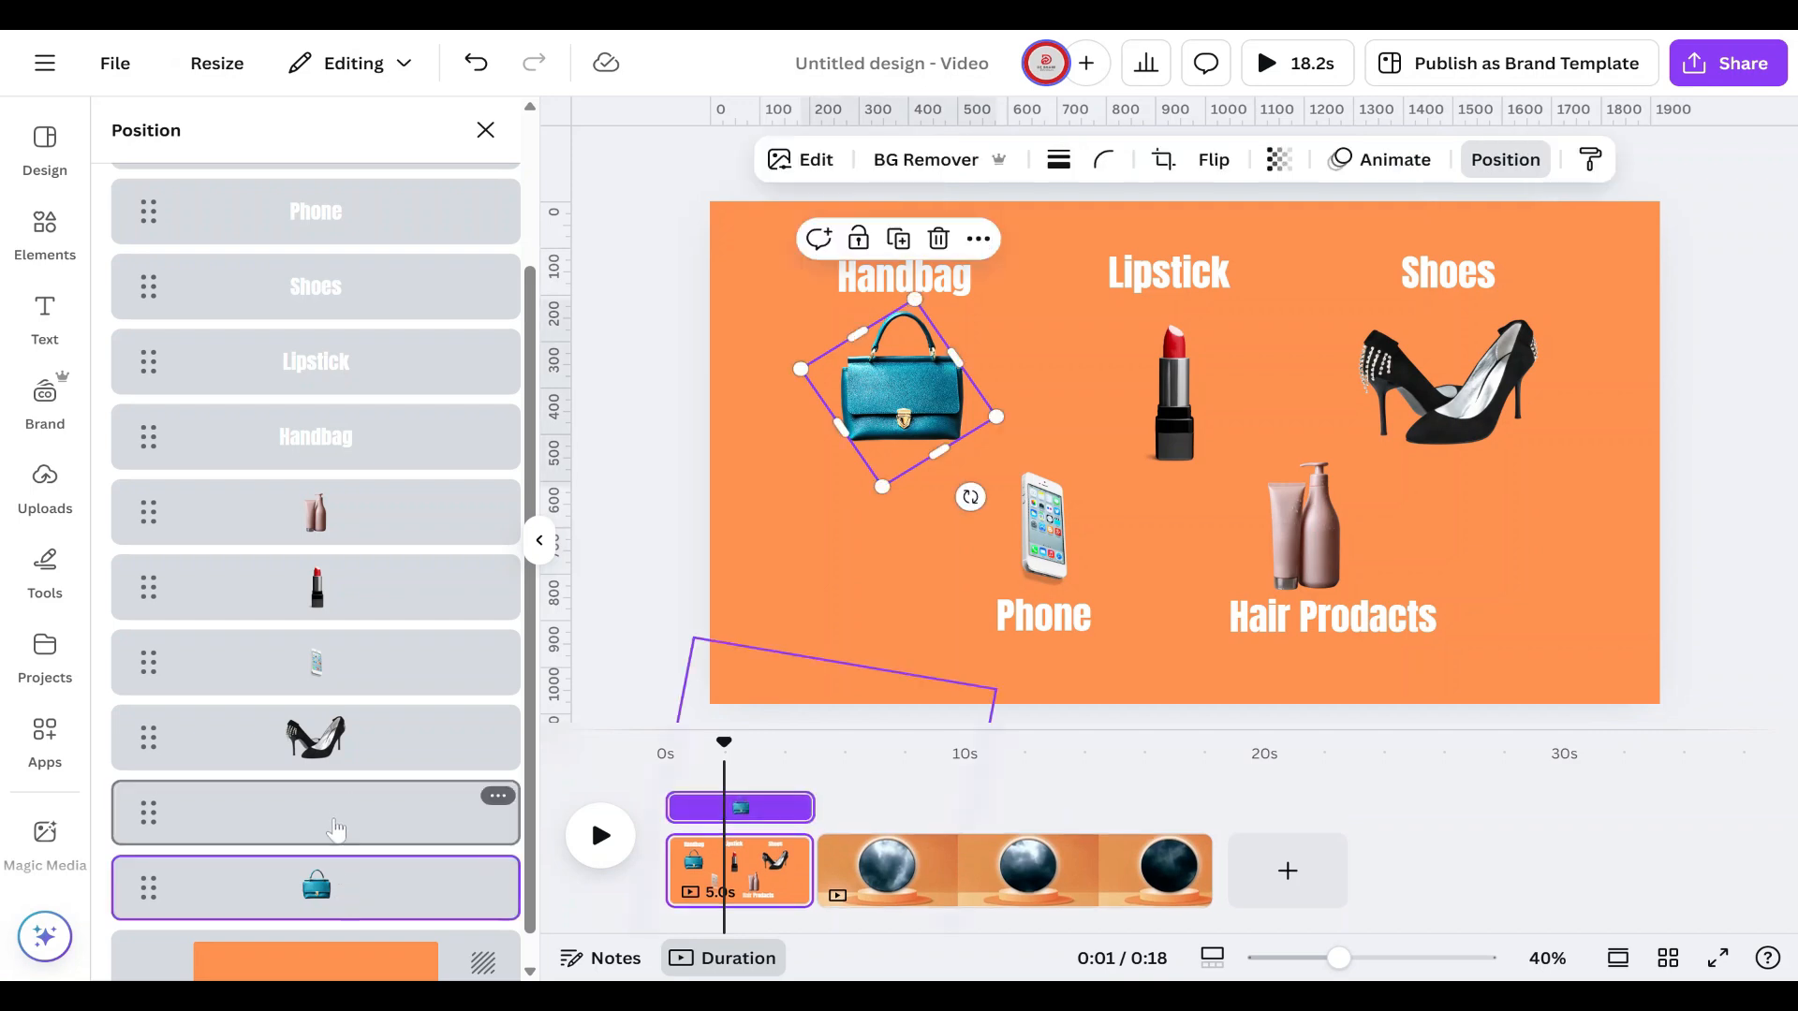
pyautogui.keyDown('shift'); pyautogui.click(337, 829); pyautogui.keyUp('shift')
pyautogui.keyDown('shift'); pyautogui.click(323, 736); pyautogui.keyUp('shift')
pyautogui.keyDown('shift'); pyautogui.click(328, 665); pyautogui.keyUp('shift')
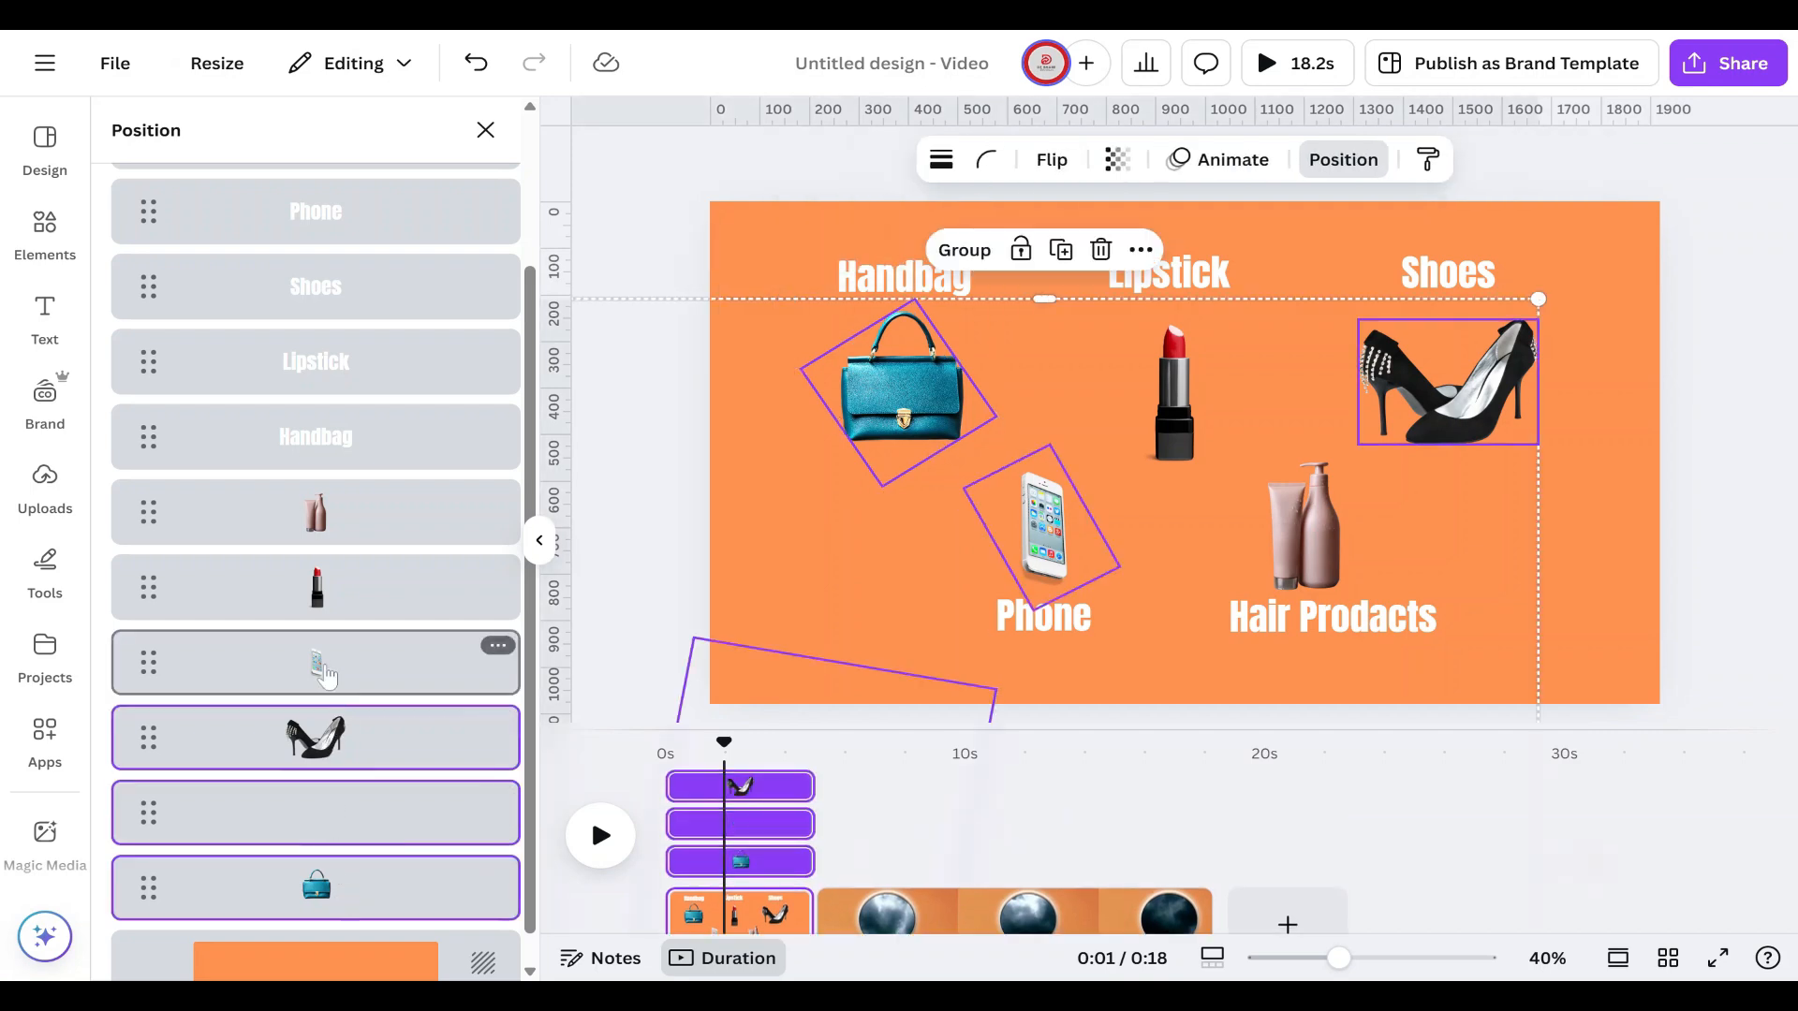
pyautogui.keyDown('shift'); pyautogui.click(333, 626); pyautogui.keyUp('shift')
pyautogui.keyDown('shift'); pyautogui.click(348, 529); pyautogui.keyUp('shift')
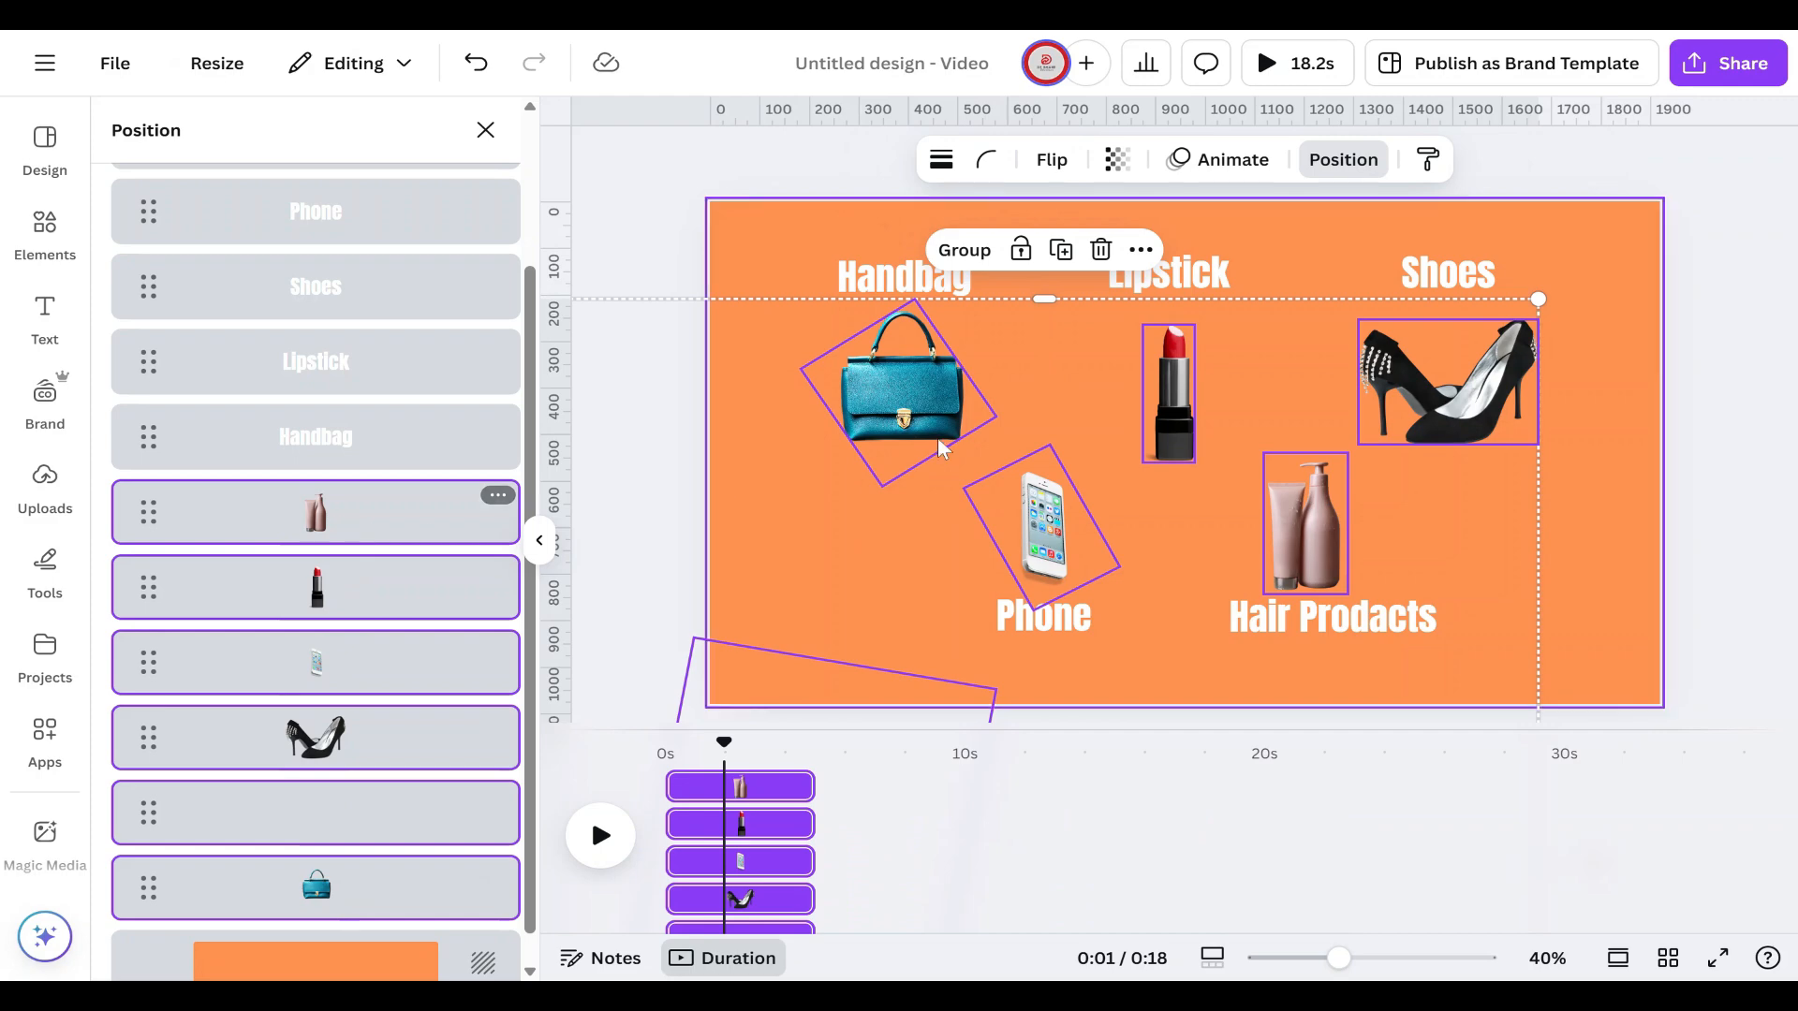
pyautogui.click(1140, 250)
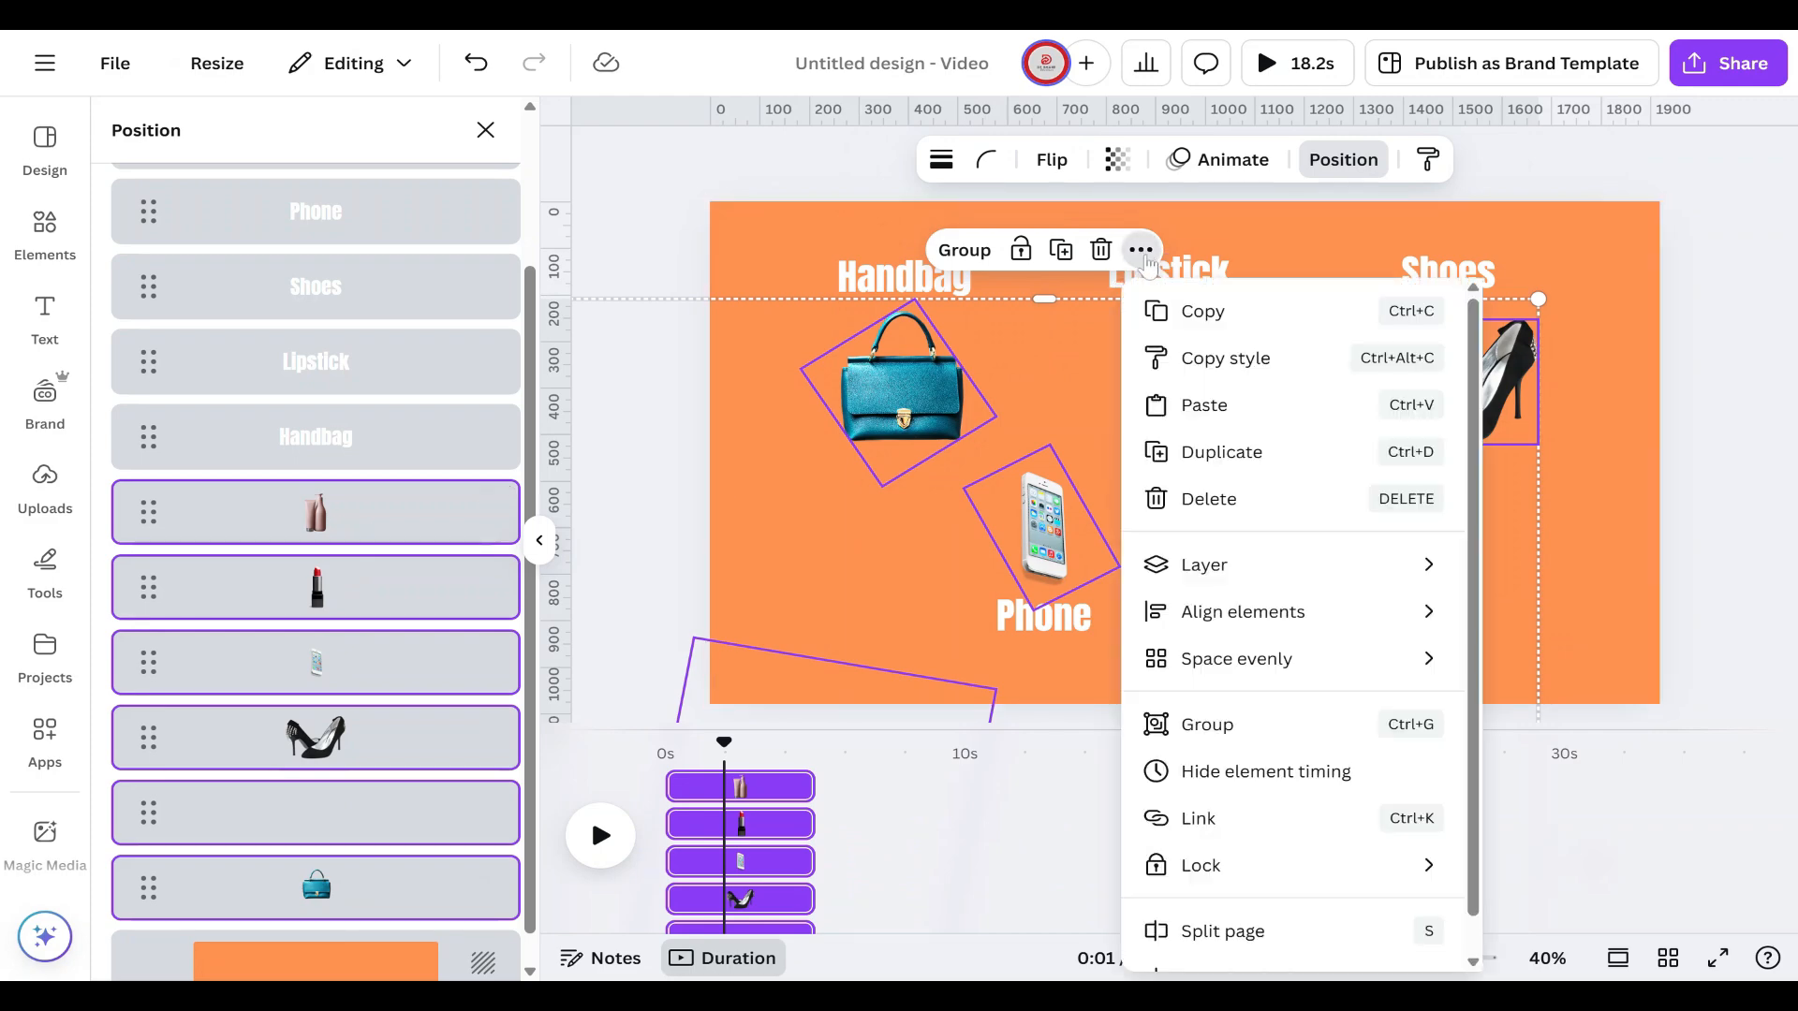
pyautogui.click(1205, 314)
# Step: Paste the copied product images onto the second page with the podium
pyautogui.scroll(-3, 1292, 794)
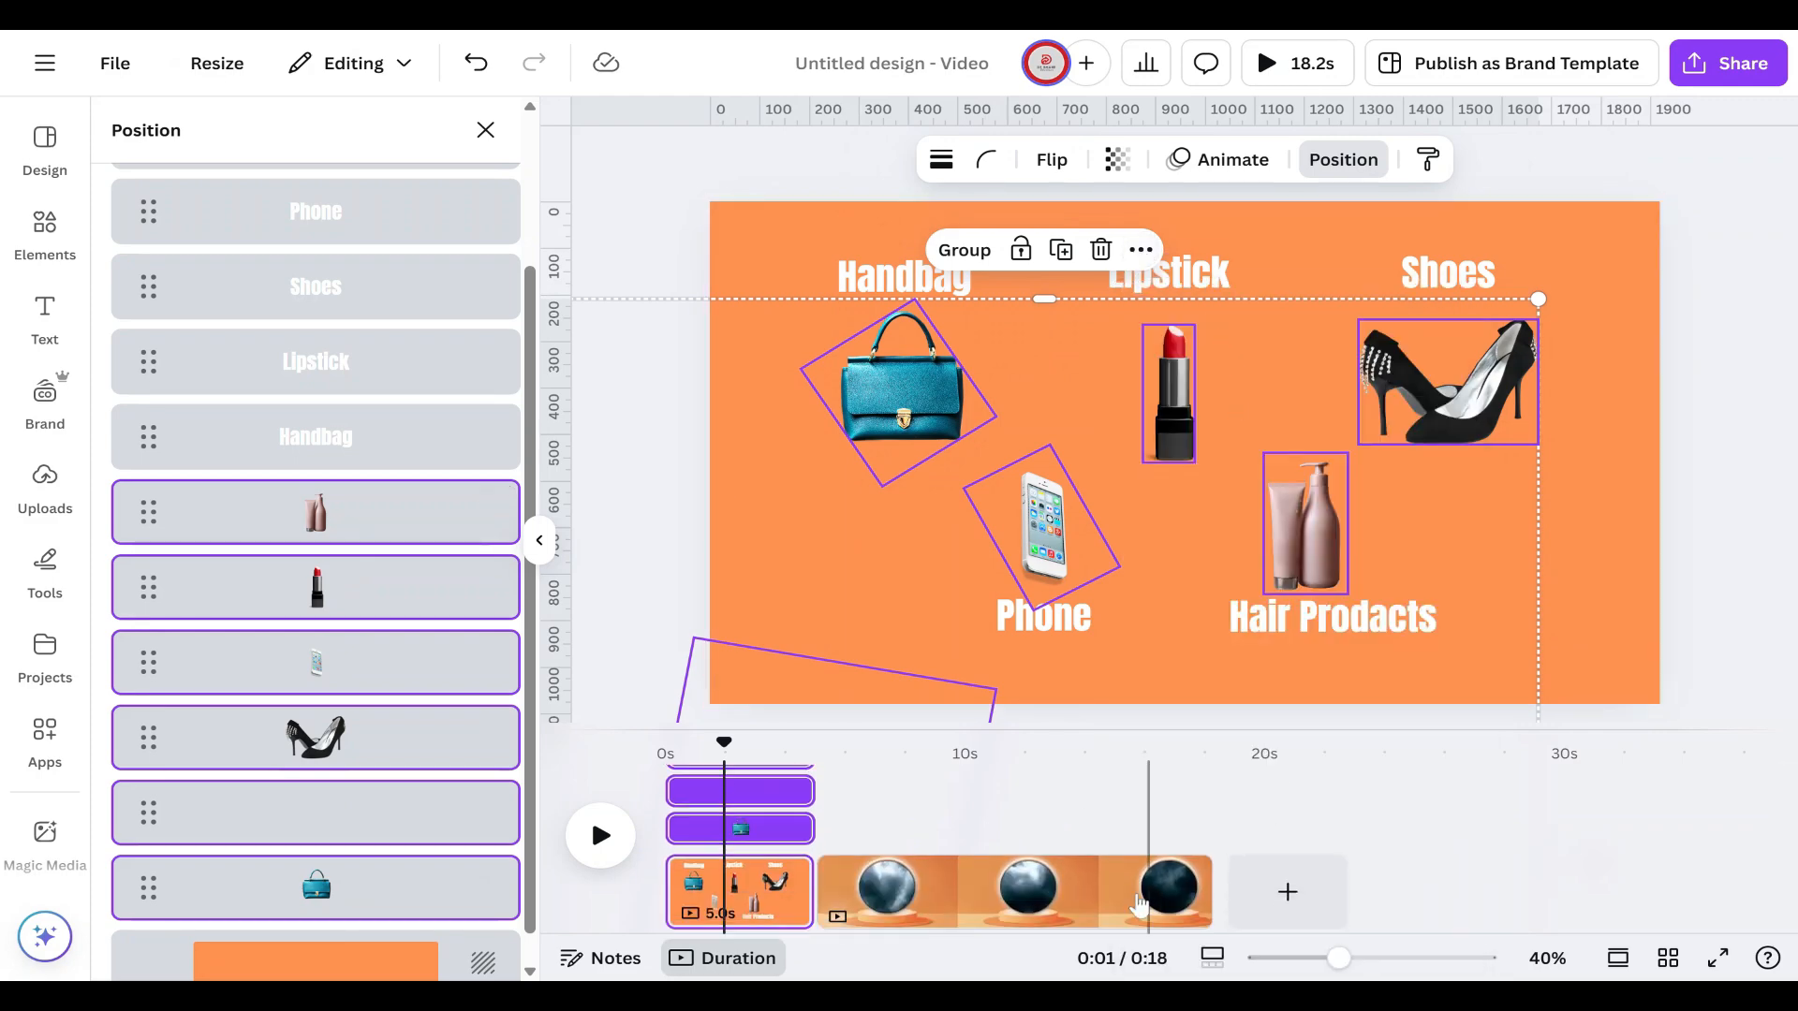
pyautogui.click(1413, 890)
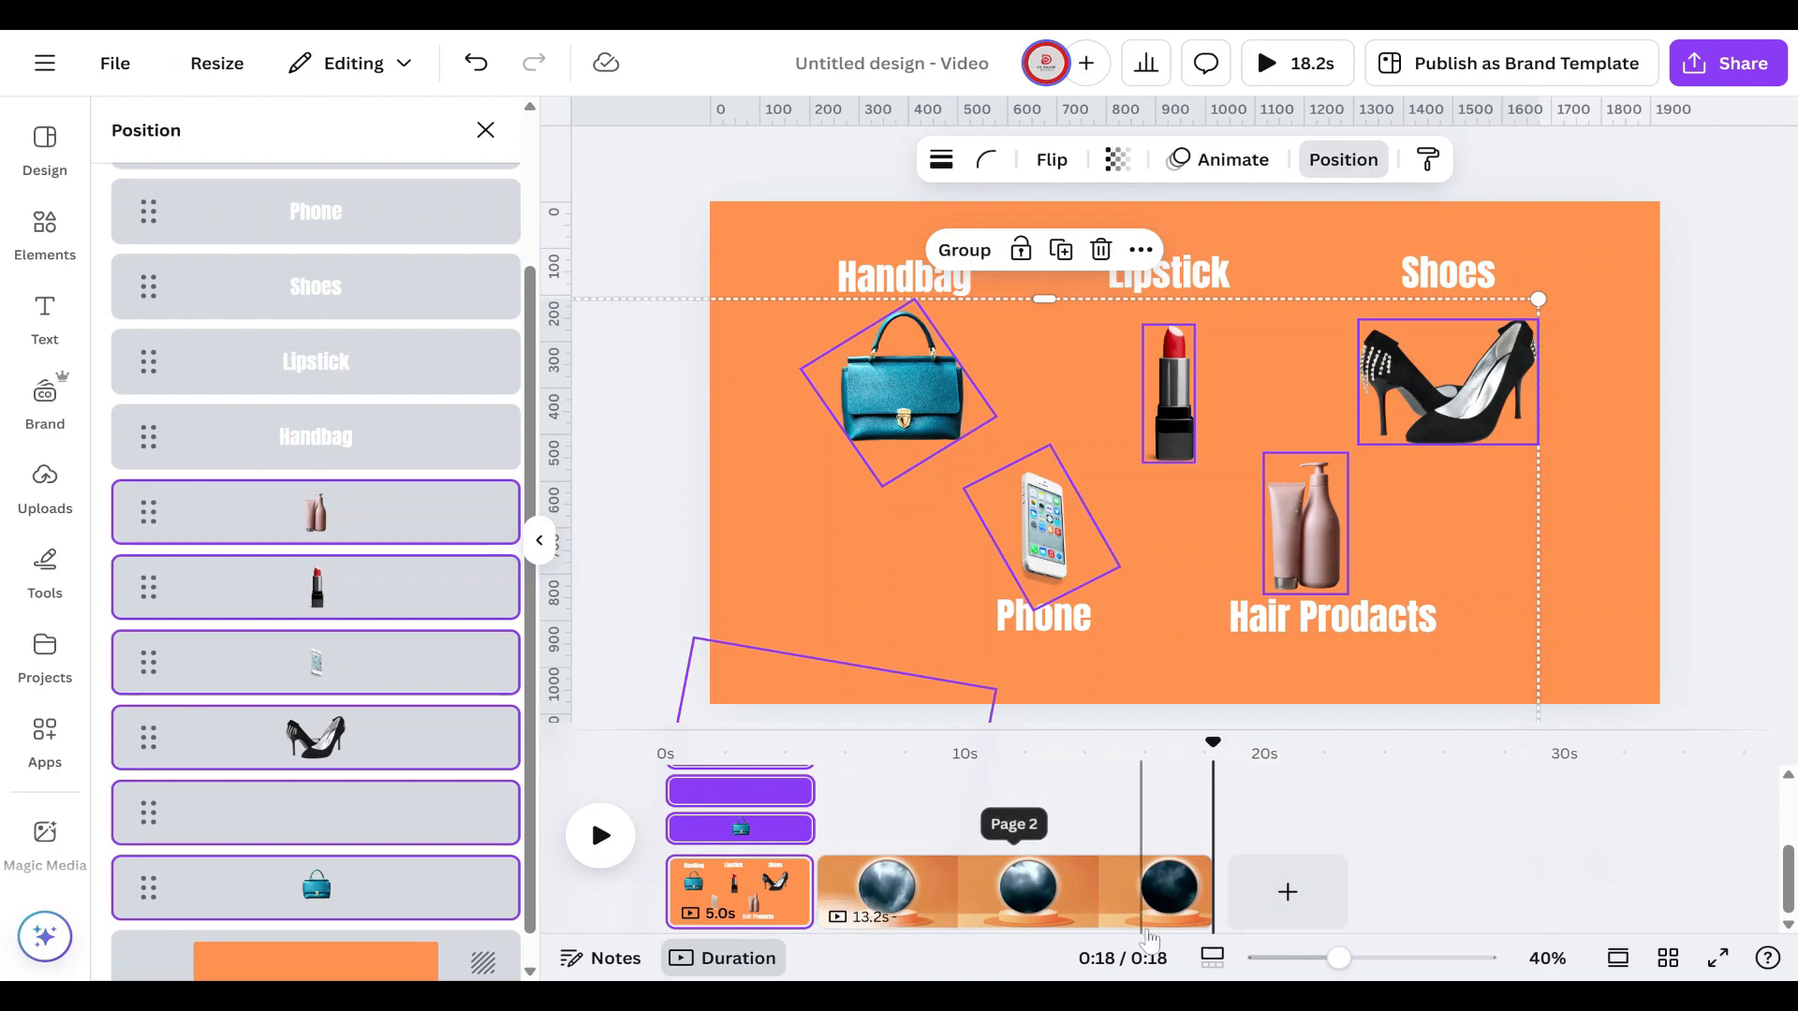
pyautogui.click(1183, 912)
pyautogui.click(1599, 558)
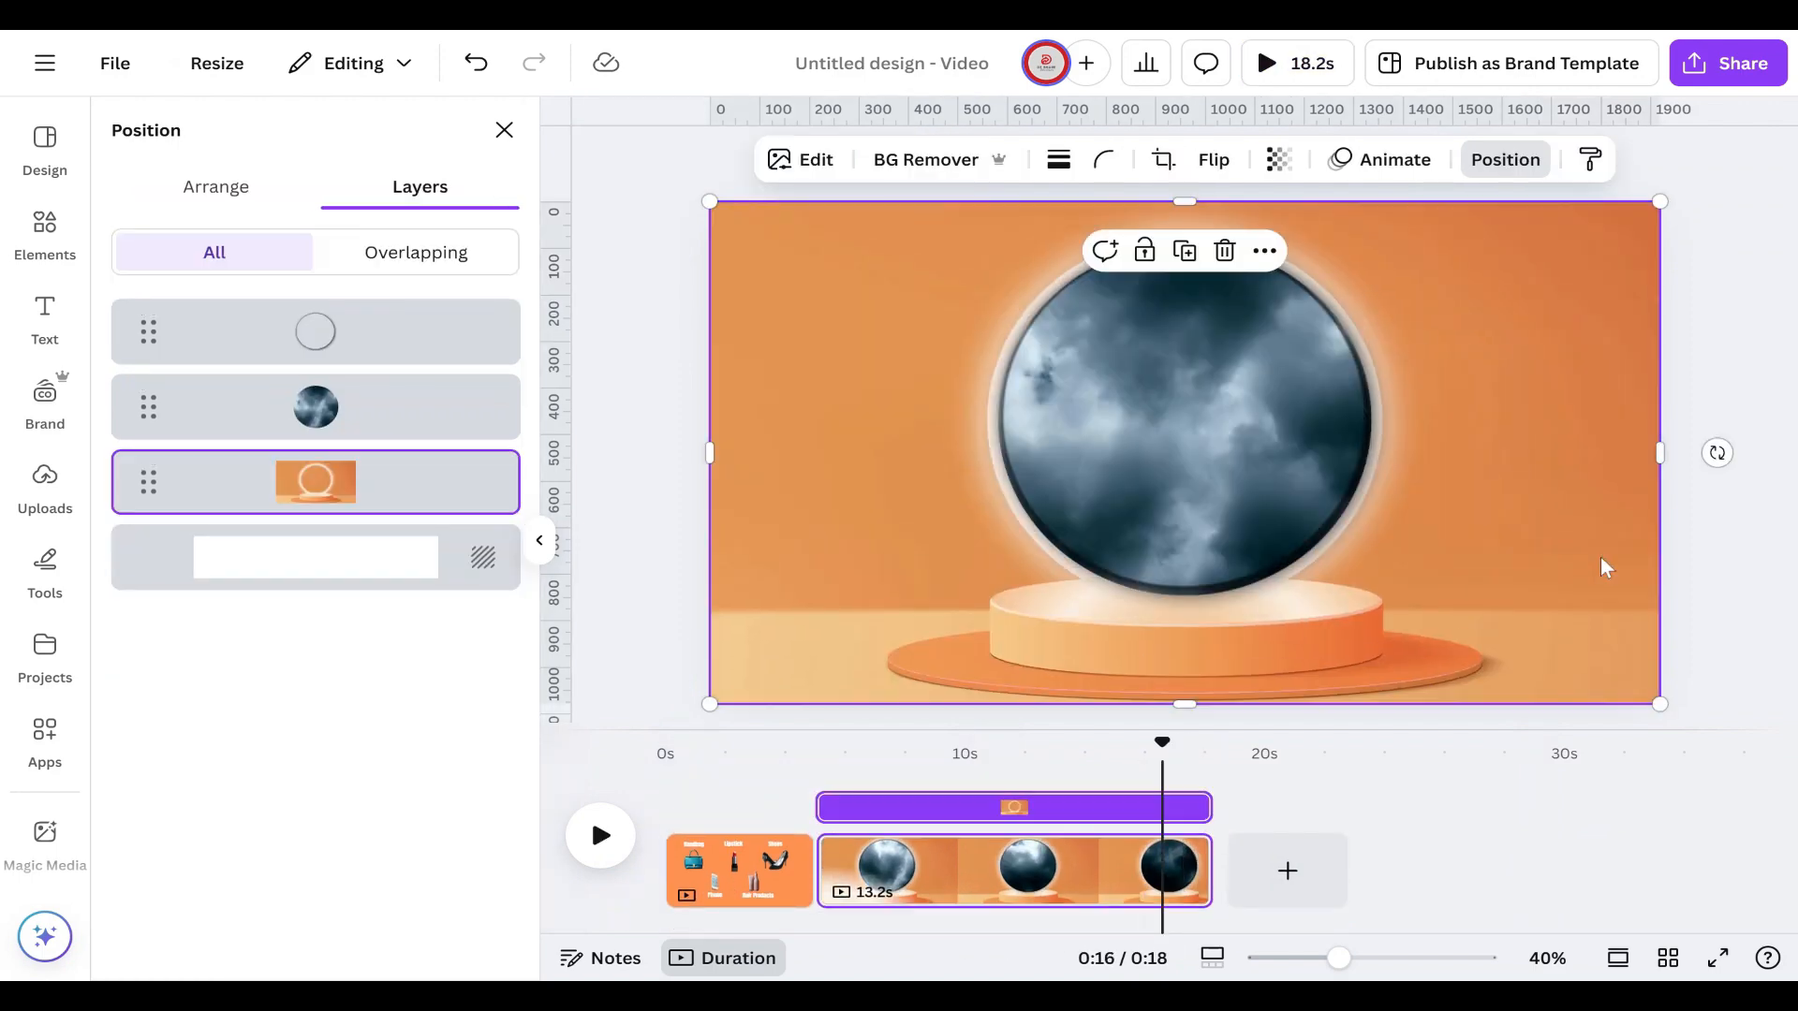
pyautogui.hotkey('ctrl', 'v')
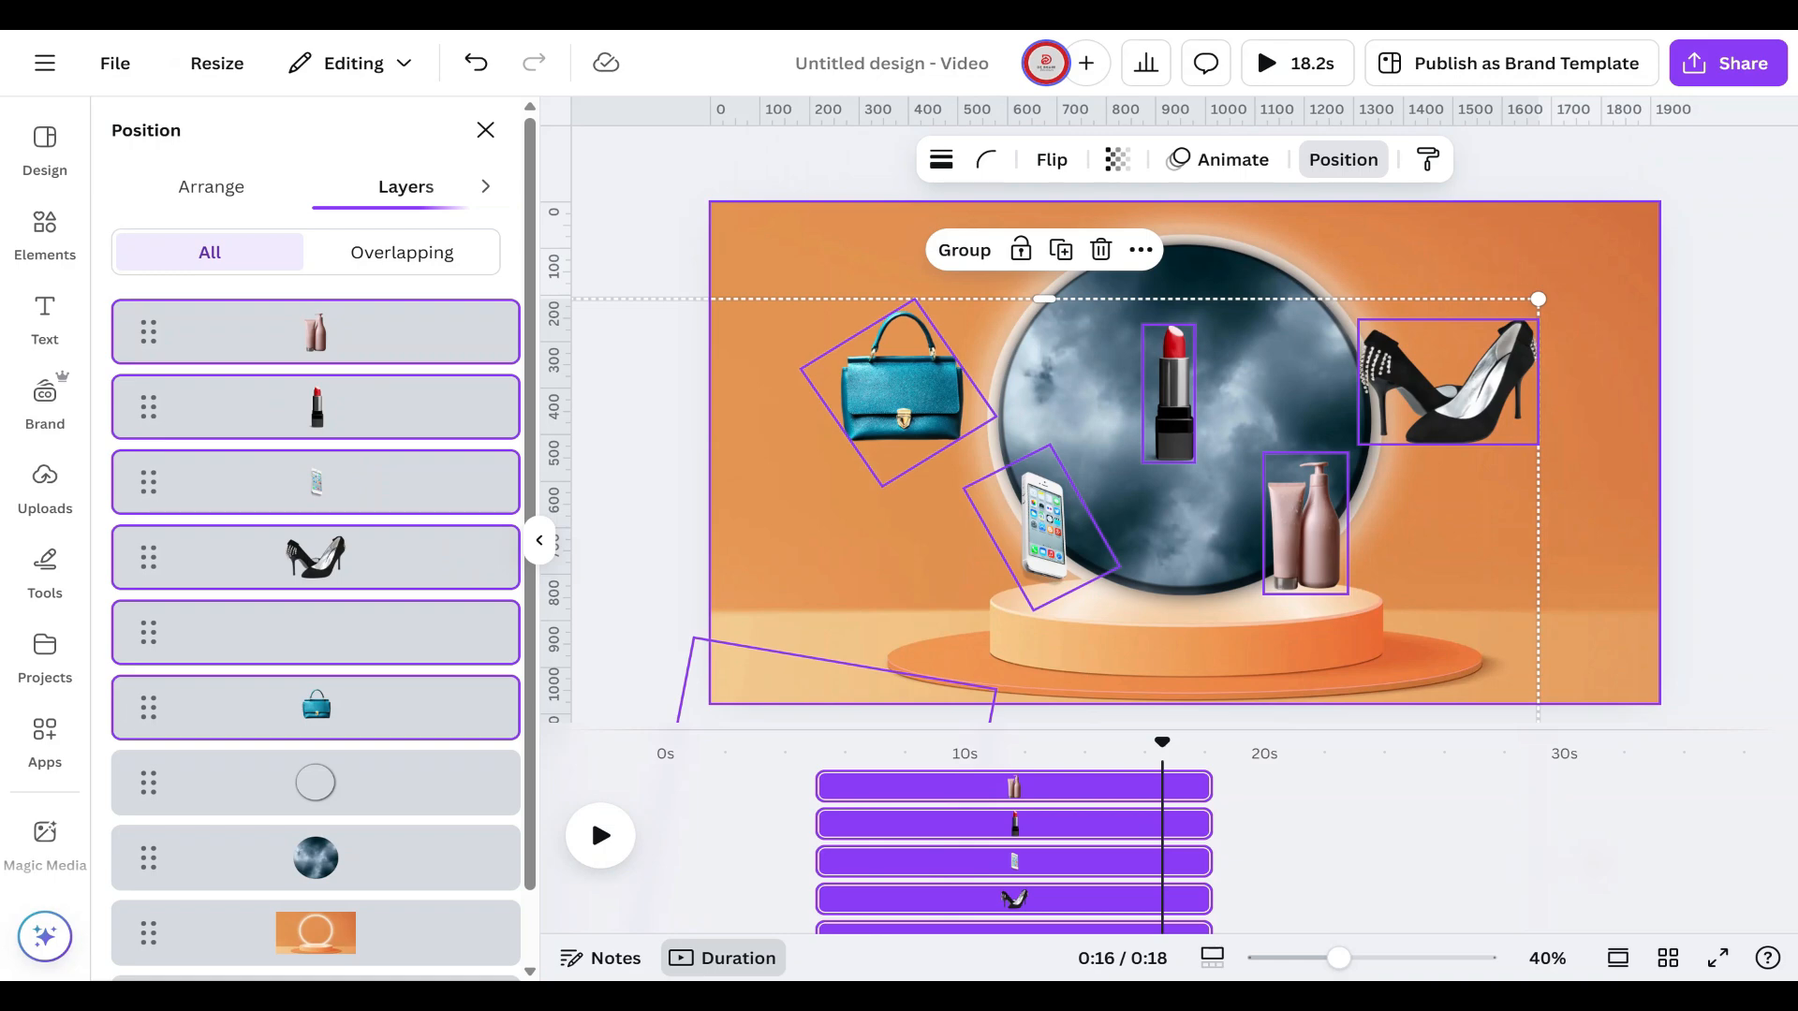
# Step: Move the phone aside and enlarge the lipstick so it stands on the podium, nearly as tall as the cloud circle
pyautogui.click(1182, 451)
pyautogui.moveTo(1195, 461); pyautogui.dragTo(1212, 602)
pyautogui.moveTo(1208, 517); pyautogui.dragTo(1161, 522)
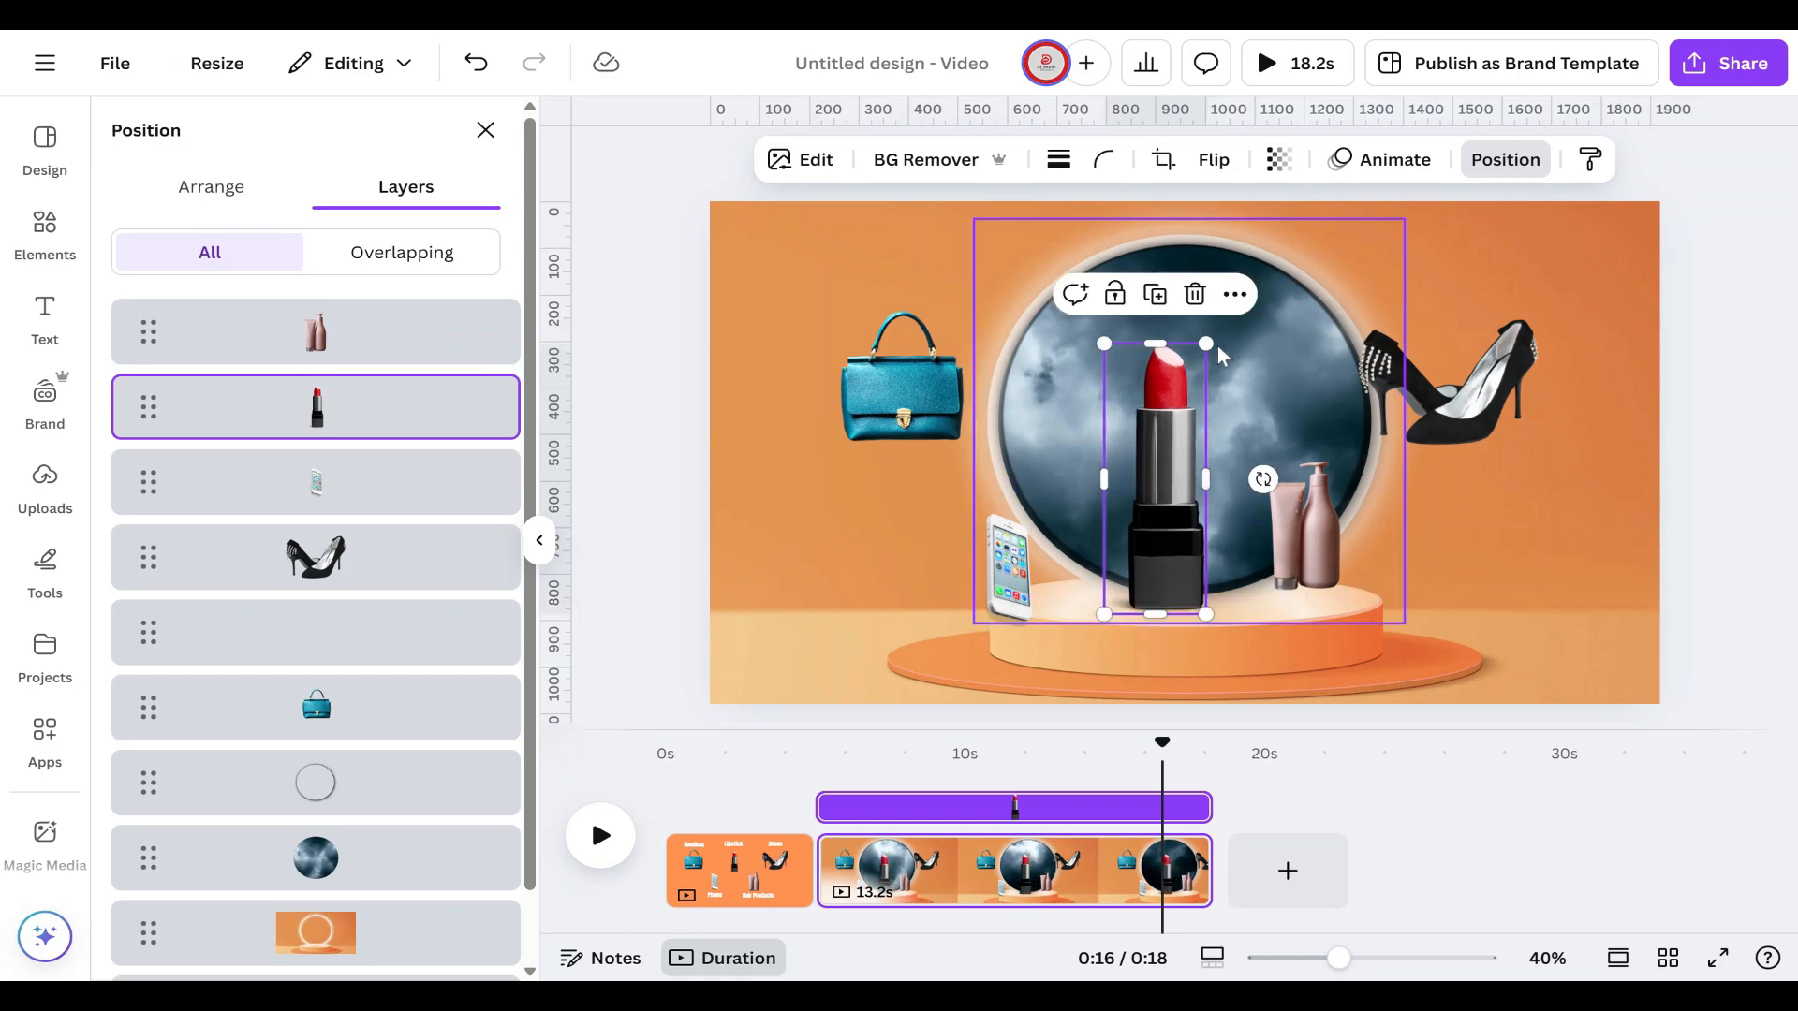
pyautogui.moveTo(1206, 343); pyautogui.dragTo(1243, 244)
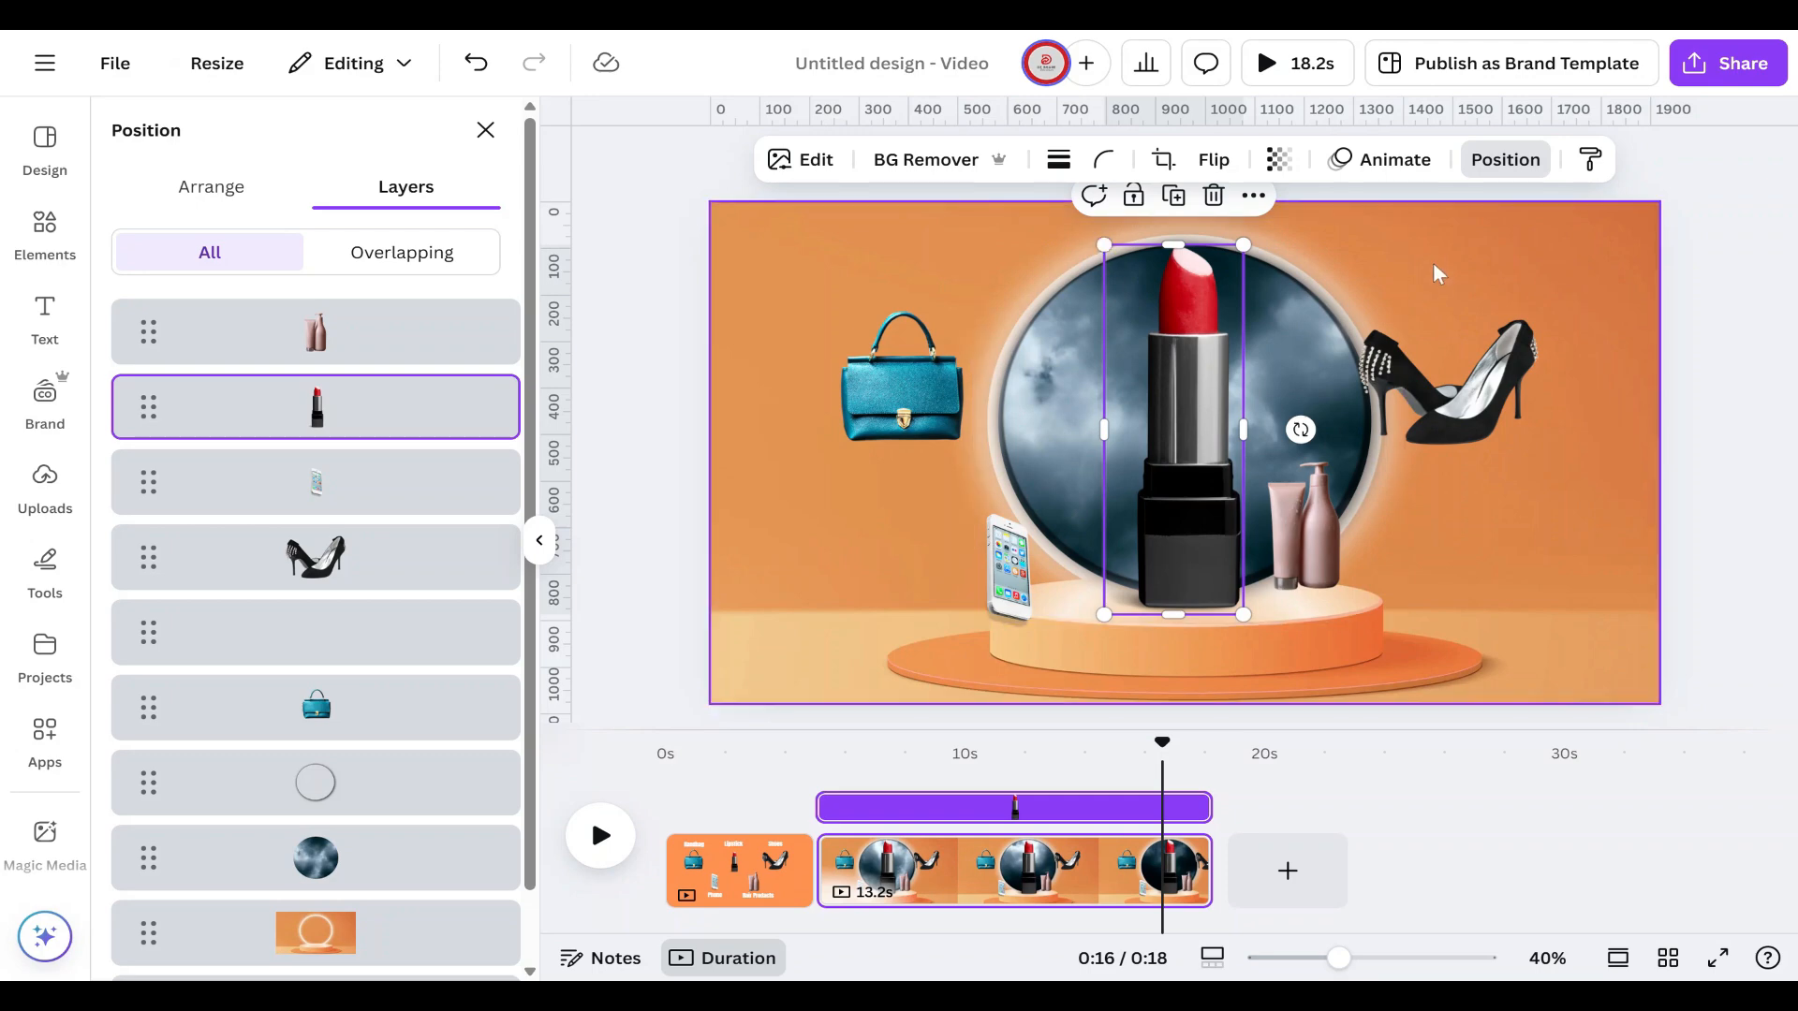
pyautogui.click(1390, 262)
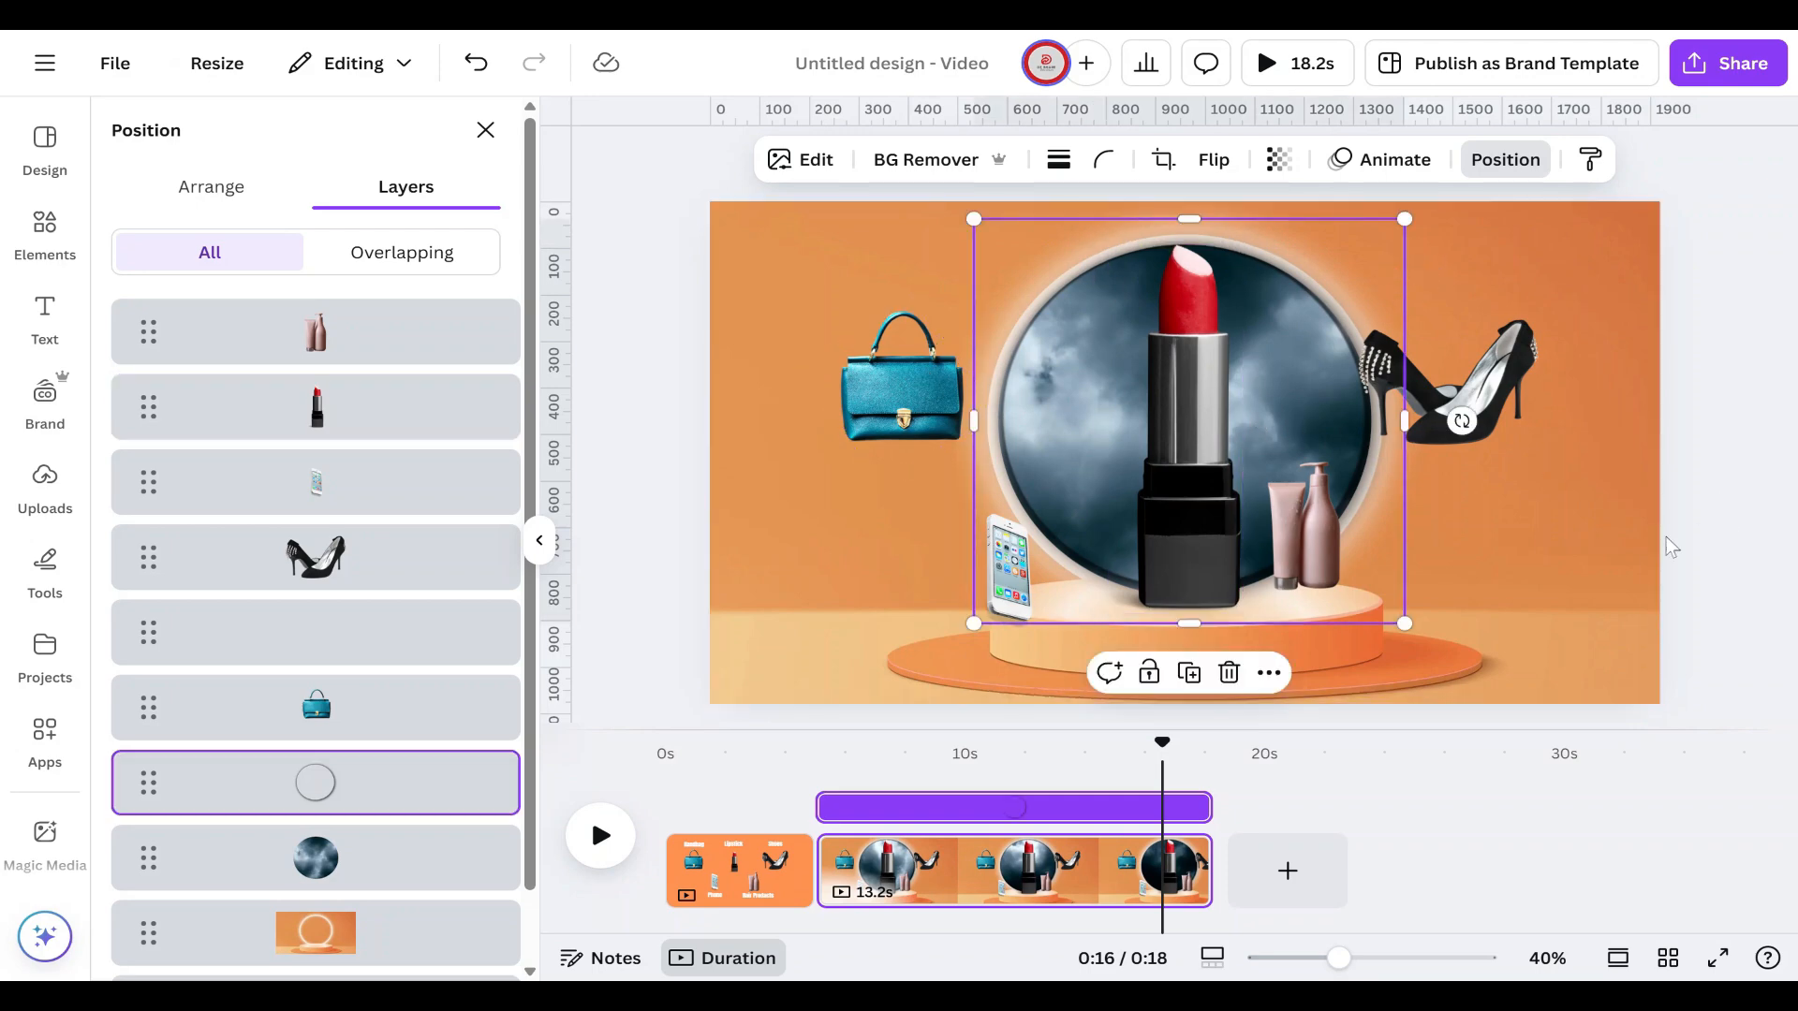
pyautogui.click(1619, 537)
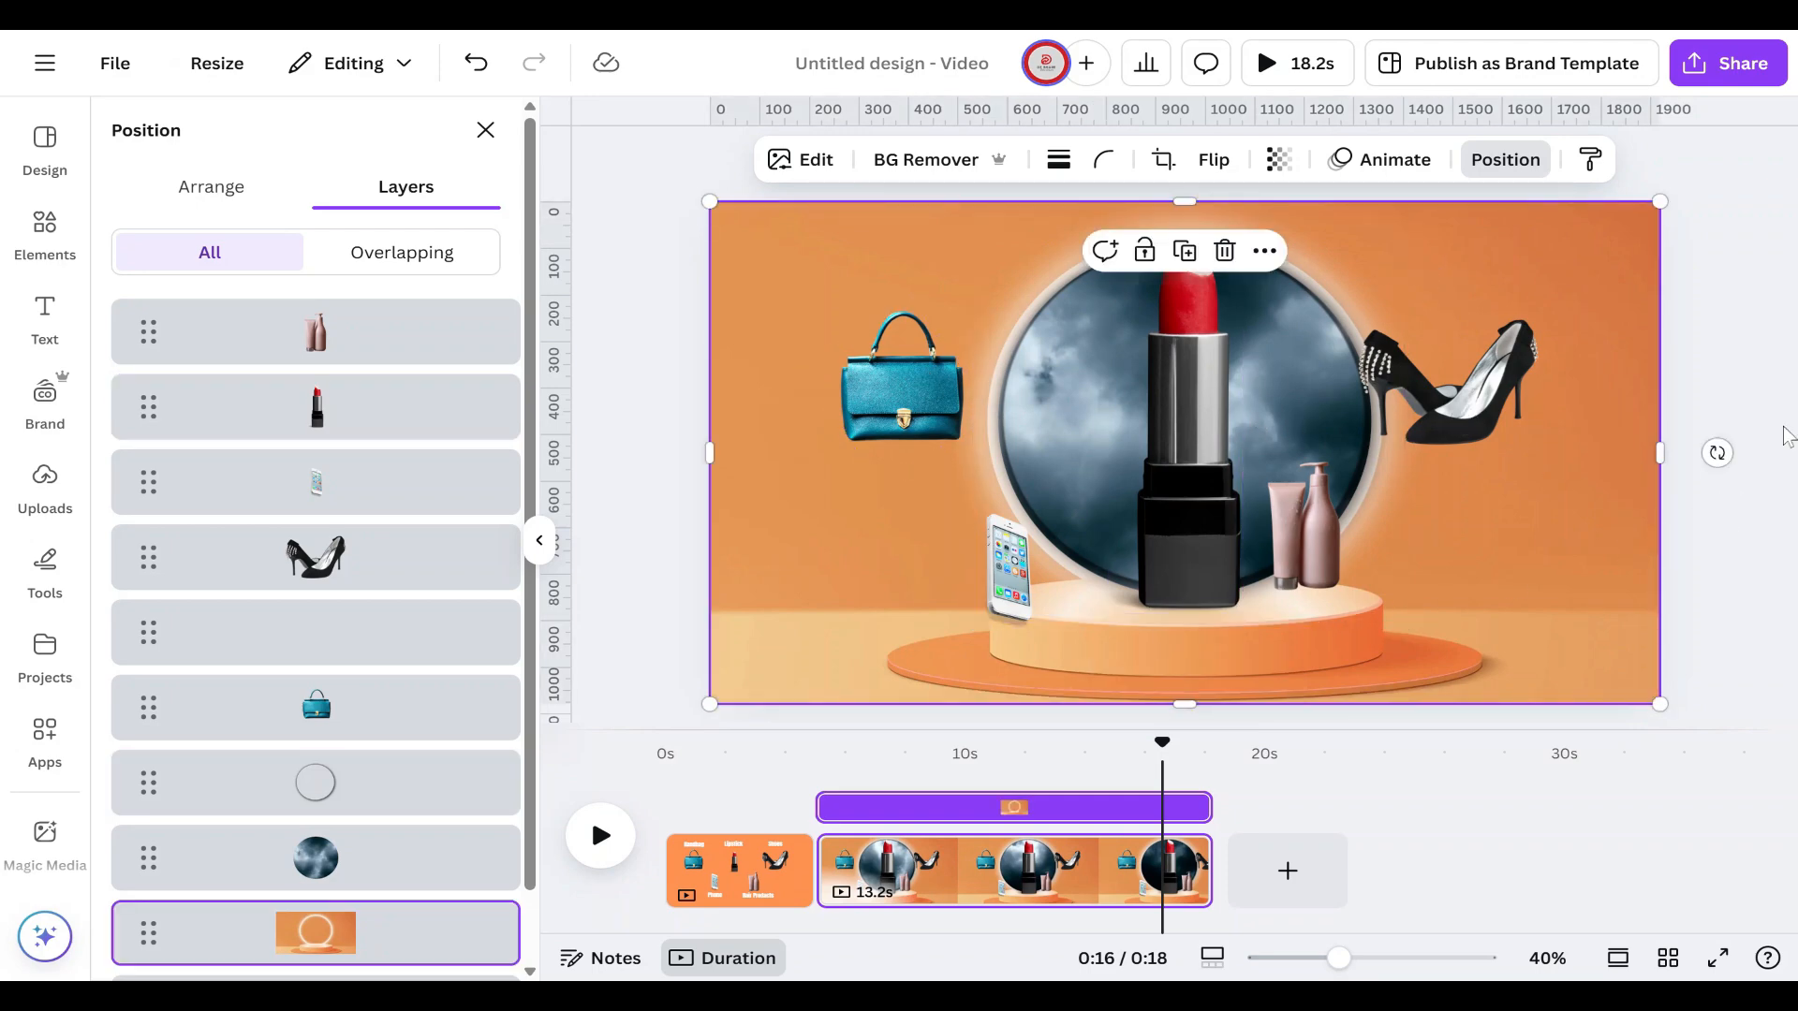
# Step: Move the phone behind the lipstick on the podium and enlarge it to nearly the height of the cloud circle
pyautogui.click(1039, 570)
pyautogui.moveTo(1020, 576); pyautogui.dragTo(1195, 576)
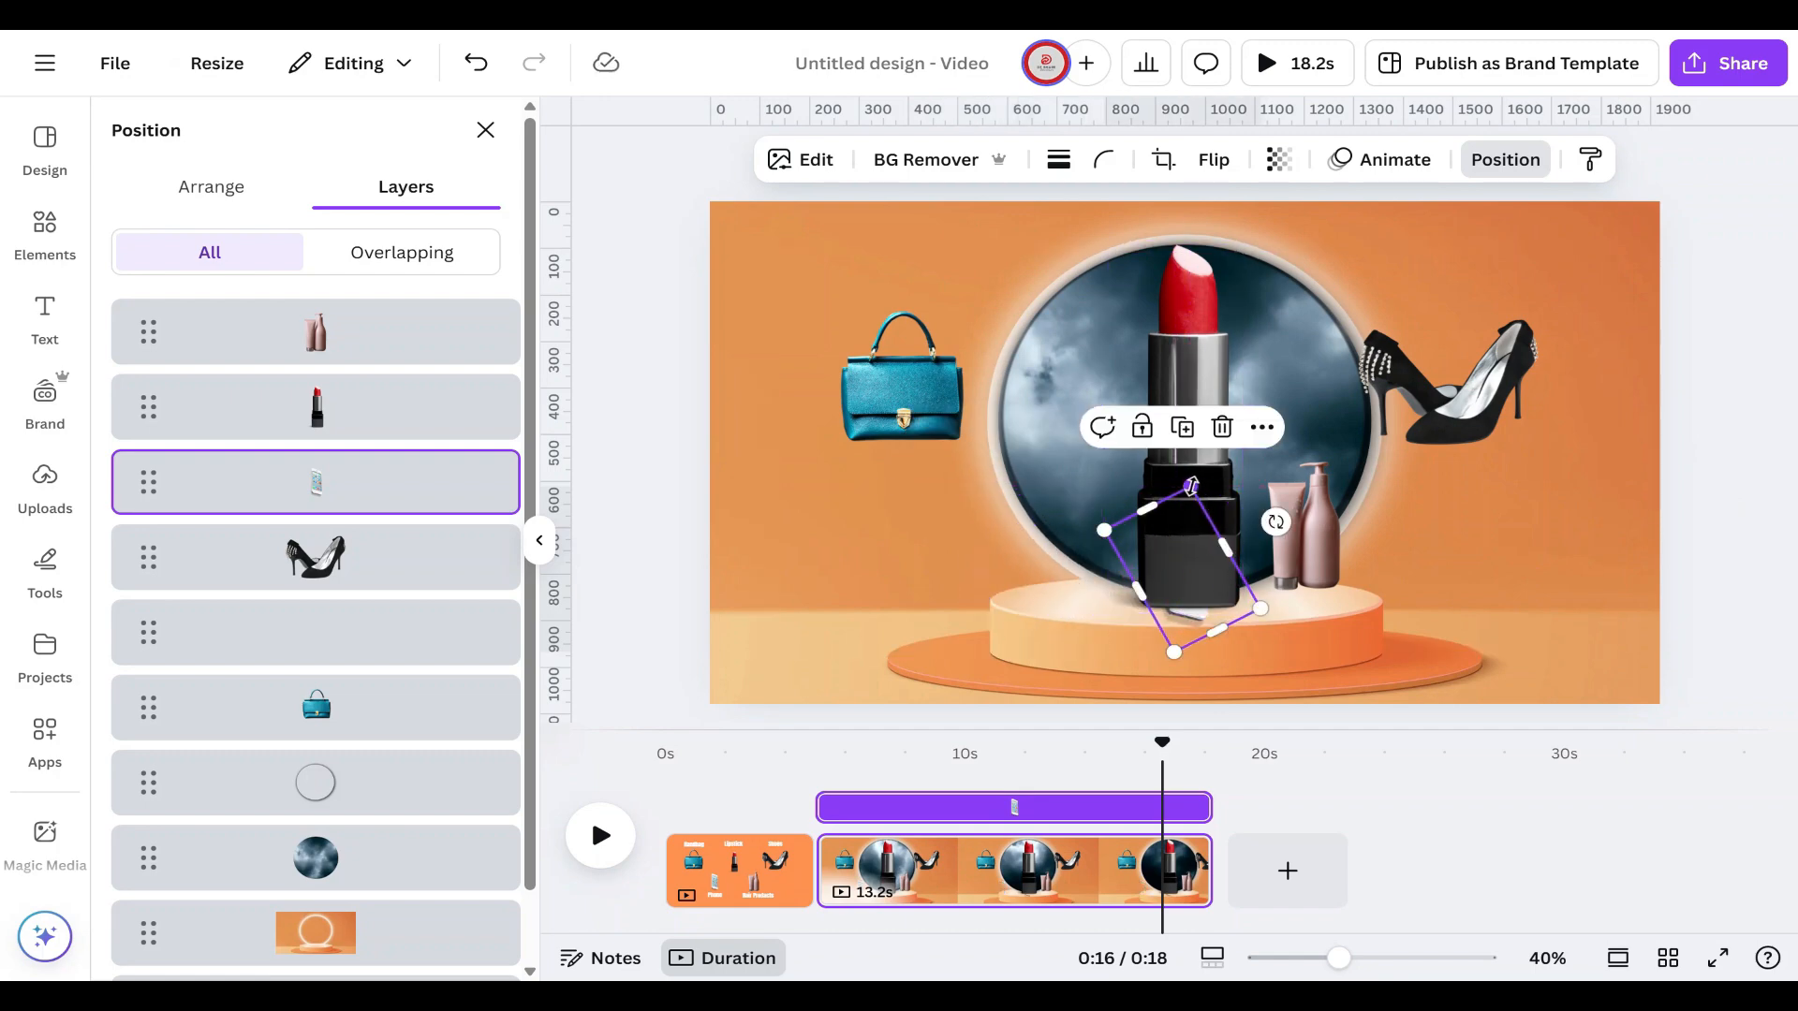
pyautogui.moveTo(1191, 486); pyautogui.dragTo(1302, 170)
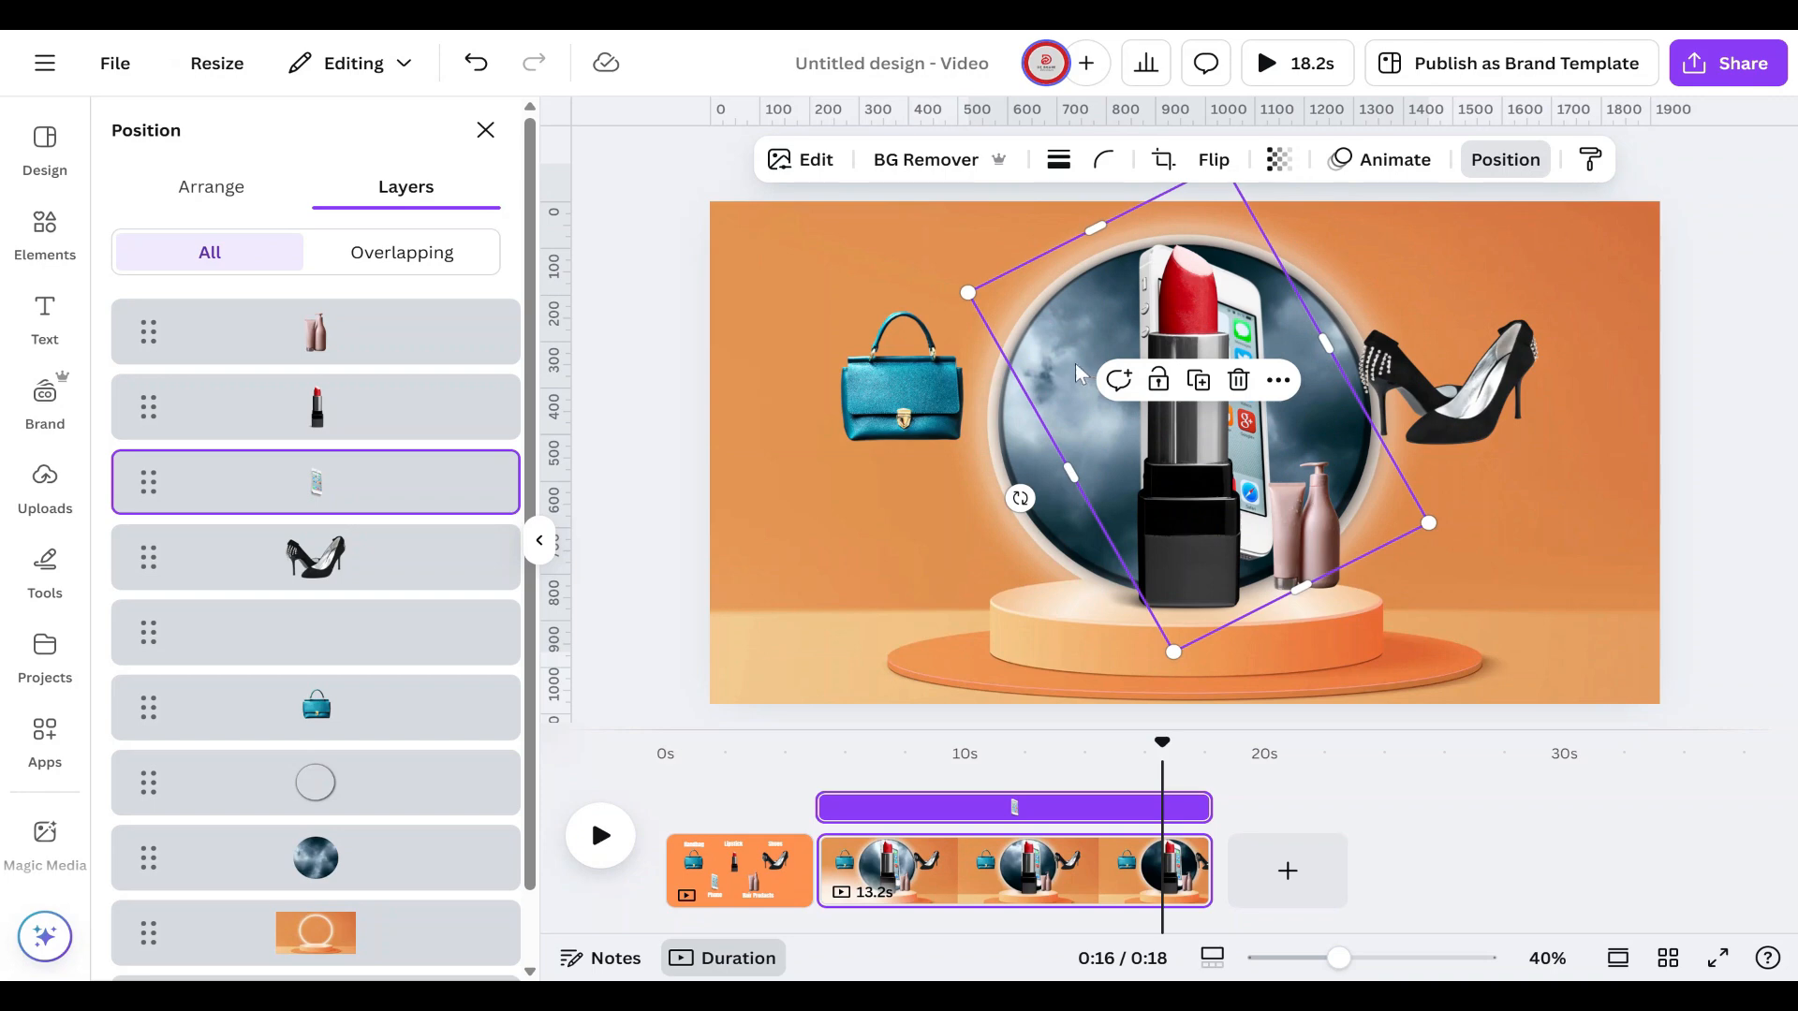
pyautogui.moveTo(1076, 365); pyautogui.dragTo(1062, 367)
pyautogui.moveTo(1088, 427); pyautogui.dragTo(1090, 453)
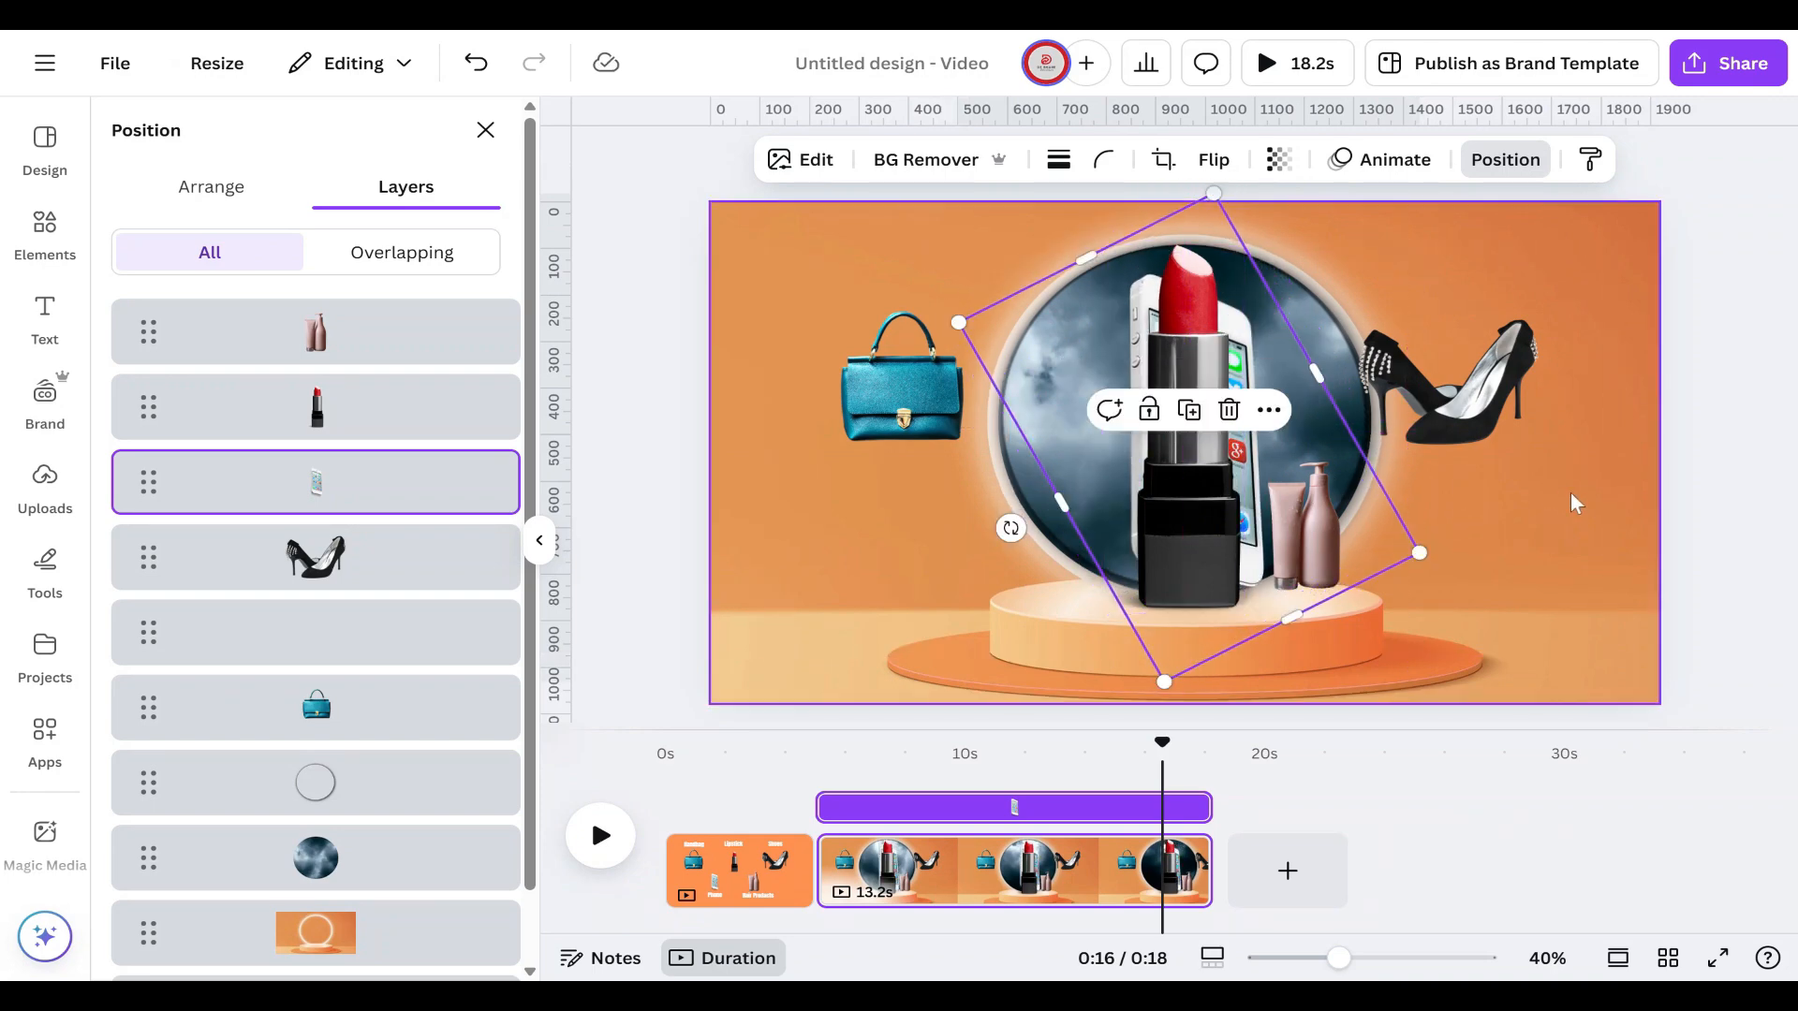
pyautogui.click(1571, 490)
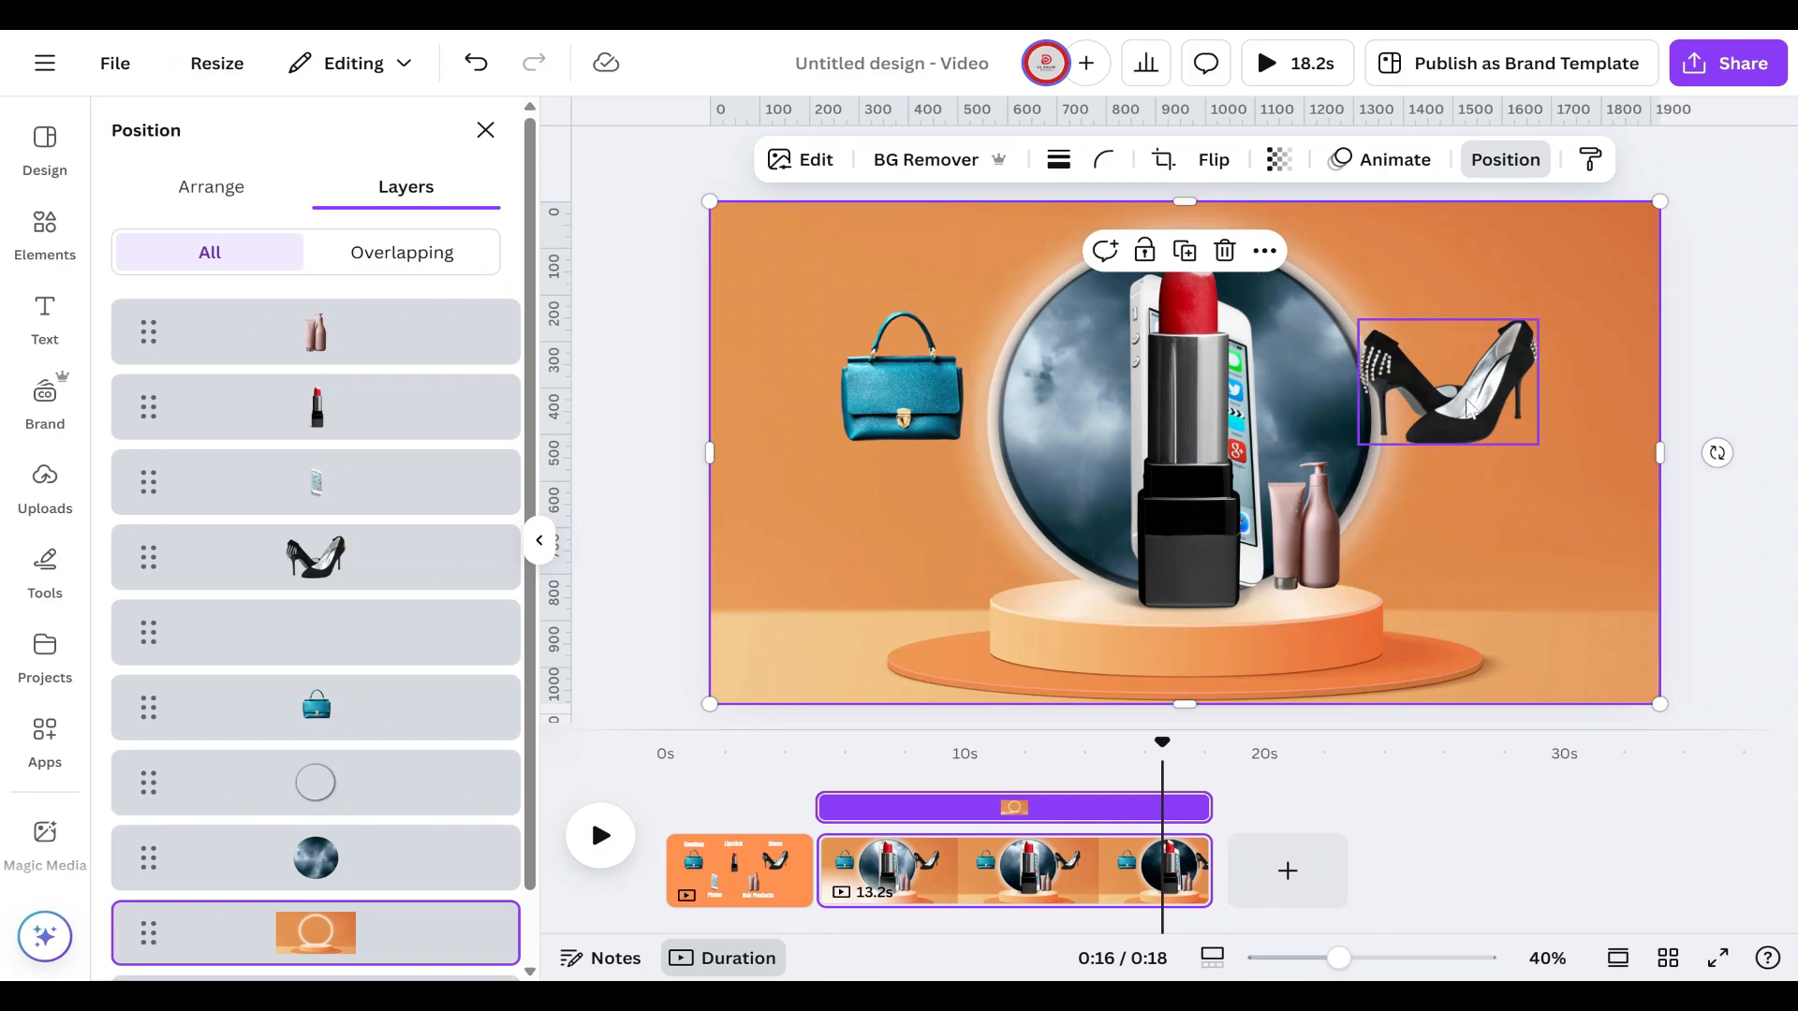
# Step: Move the black high heels onto the podium behind the lipstick and phone, and enlarge them to about the cloud circle's width
pyautogui.moveTo(1474, 398); pyautogui.dragTo(1210, 553)
pyautogui.moveTo(1274, 486); pyautogui.dragTo(1371, 420)
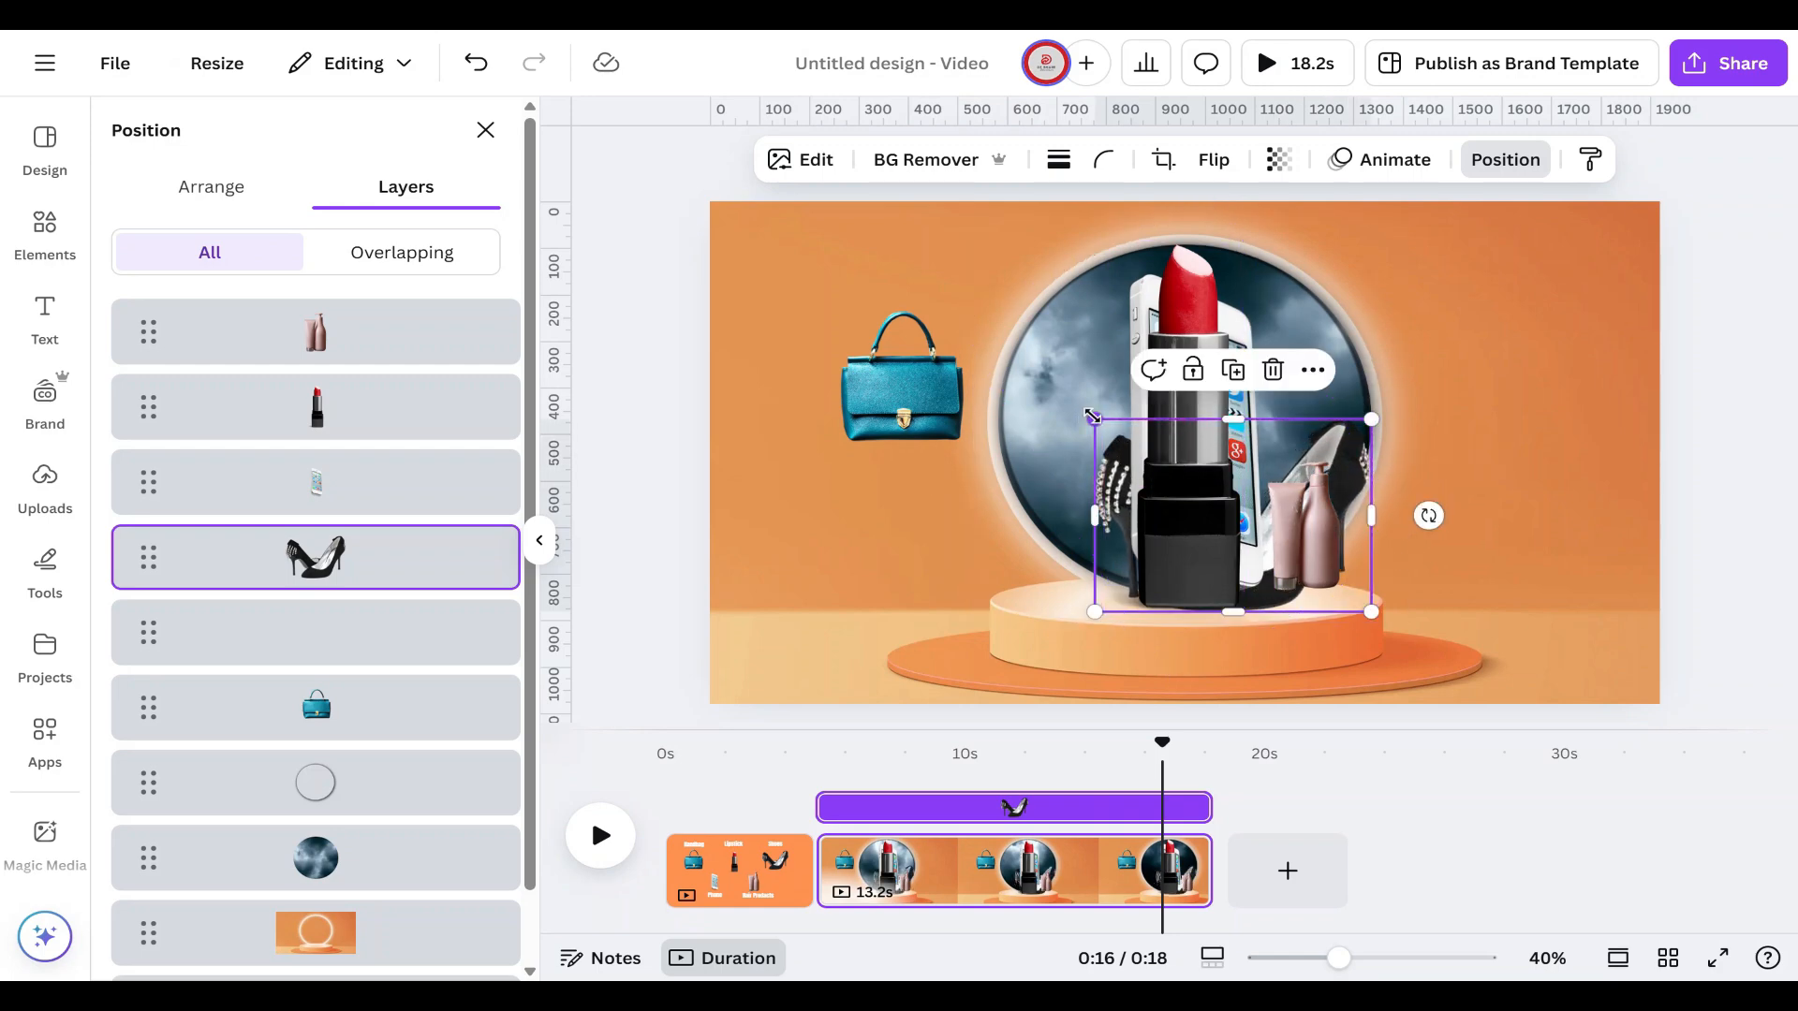
pyautogui.moveTo(1092, 417); pyautogui.dragTo(1057, 392)
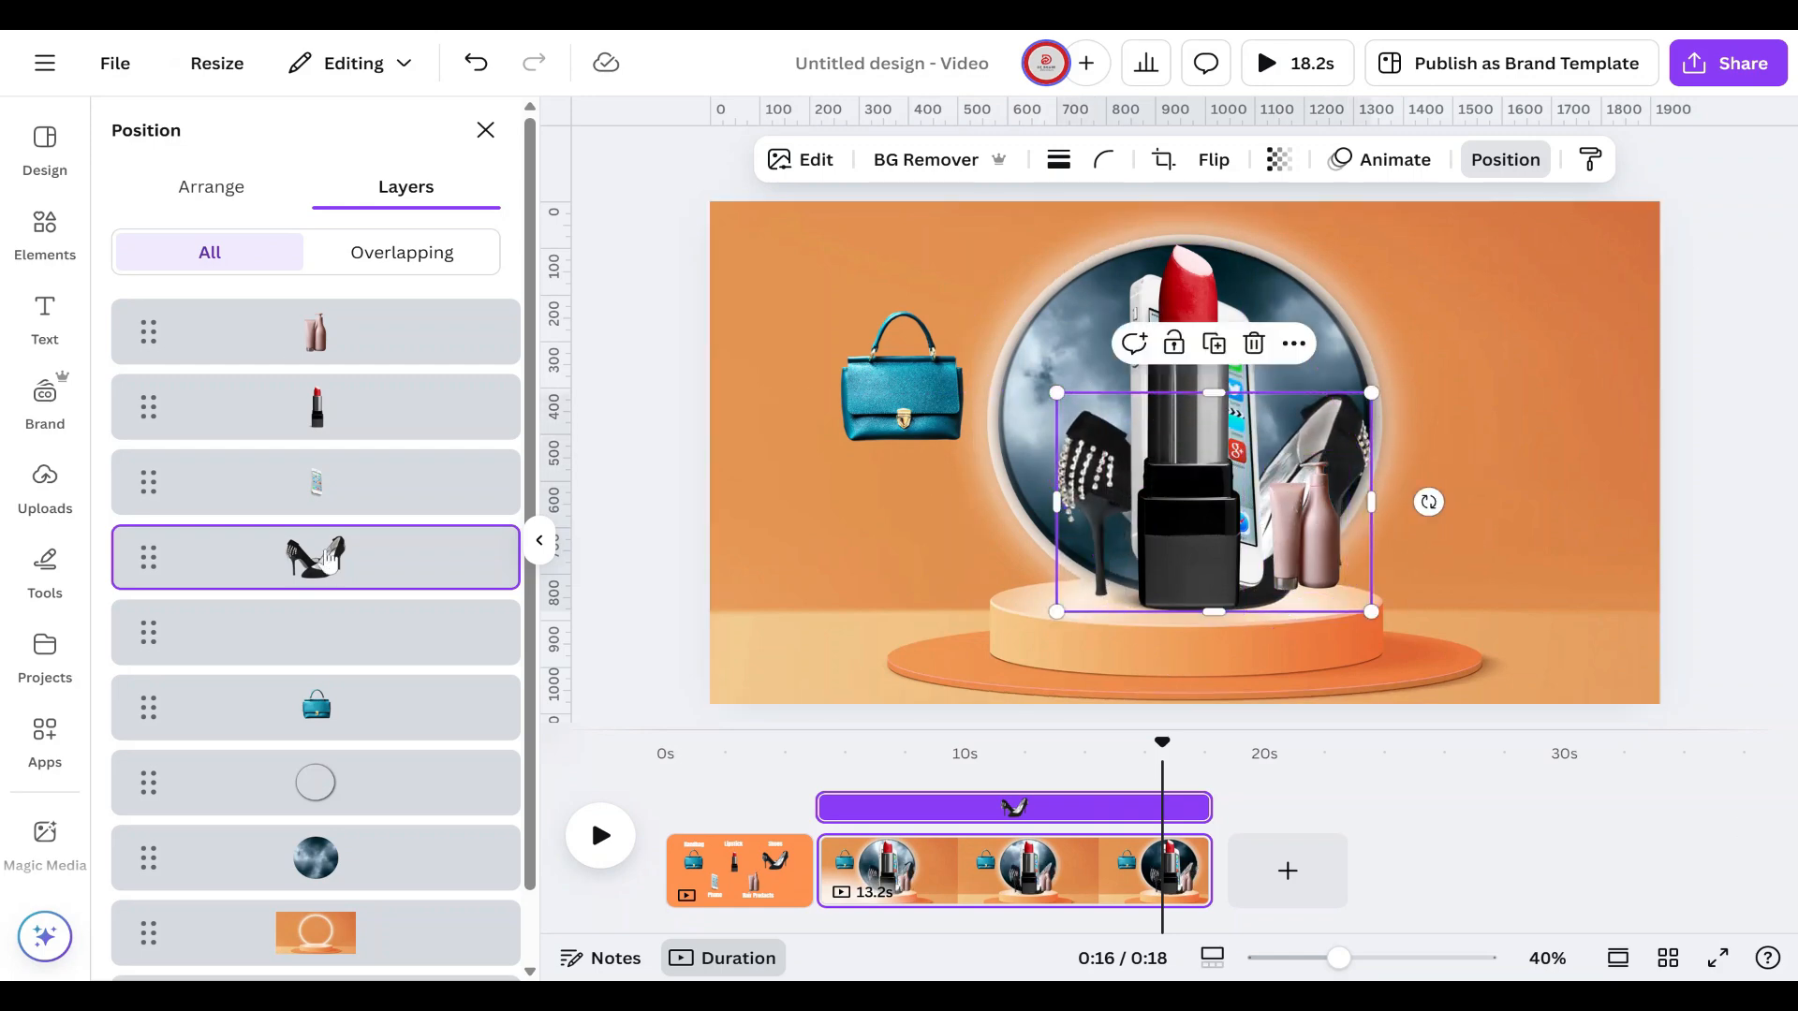
pyautogui.click(333, 626)
pyautogui.click(1341, 424)
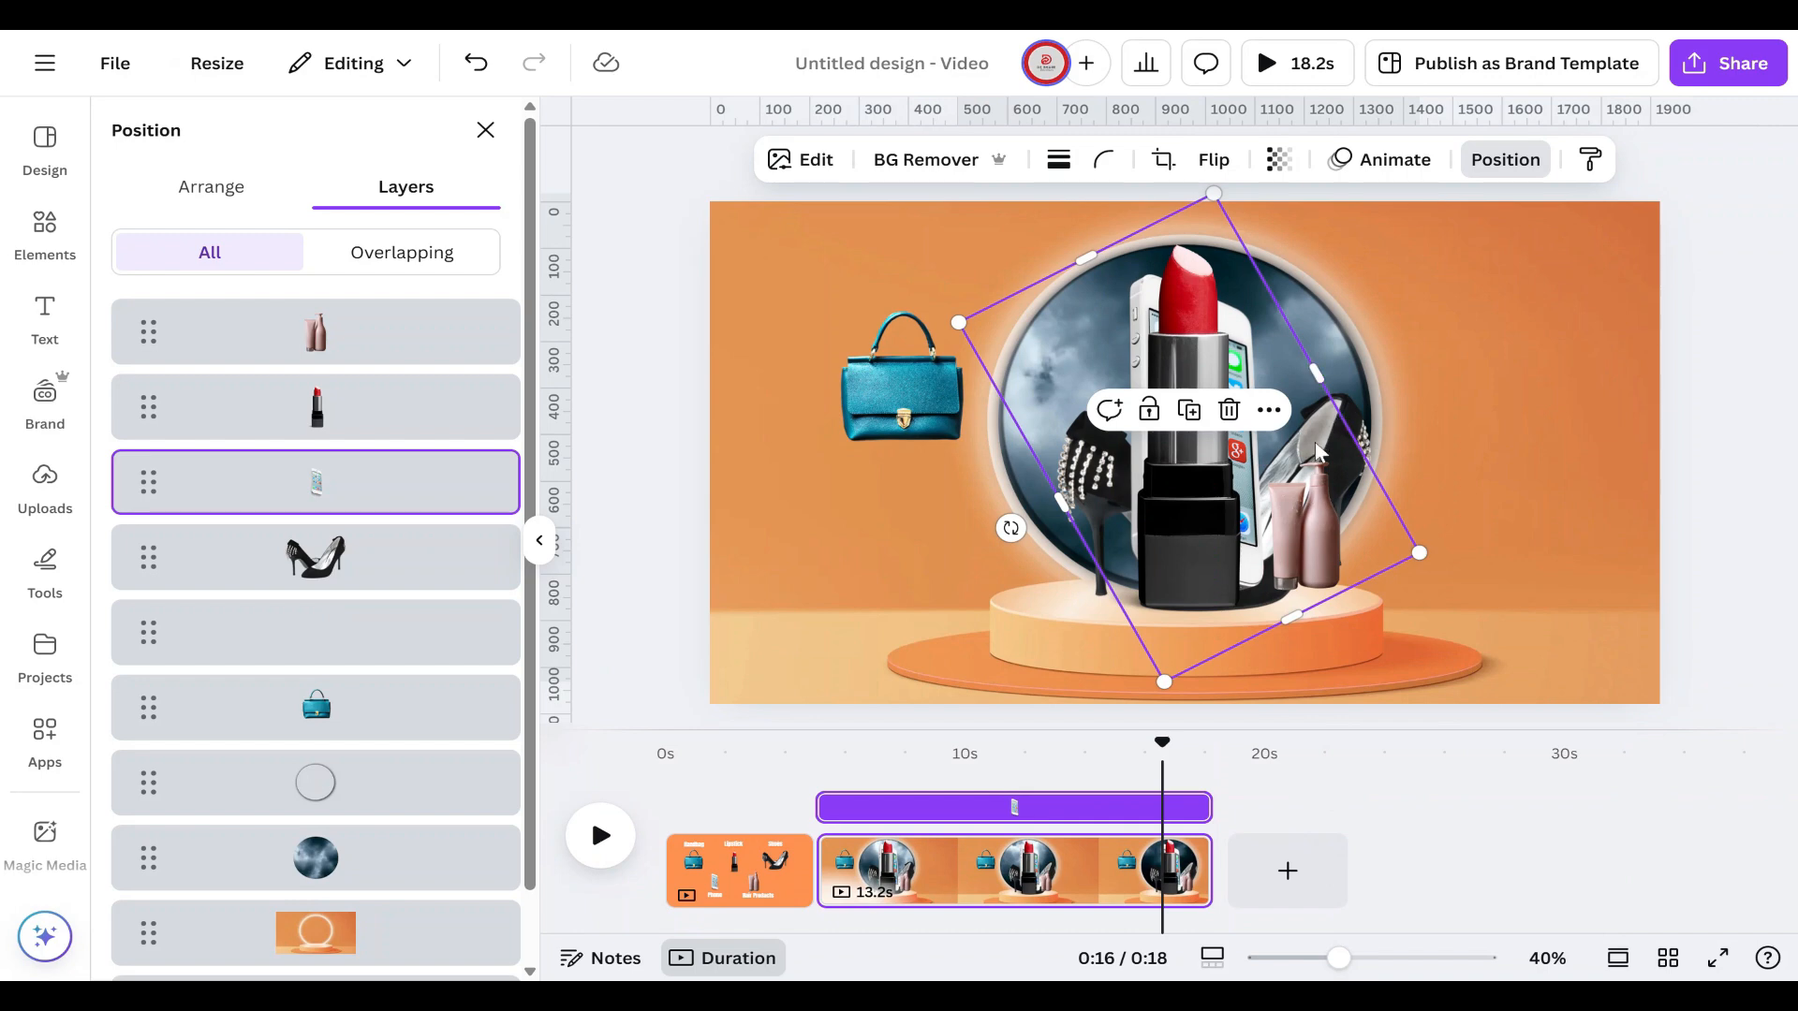
pyautogui.click(1383, 397)
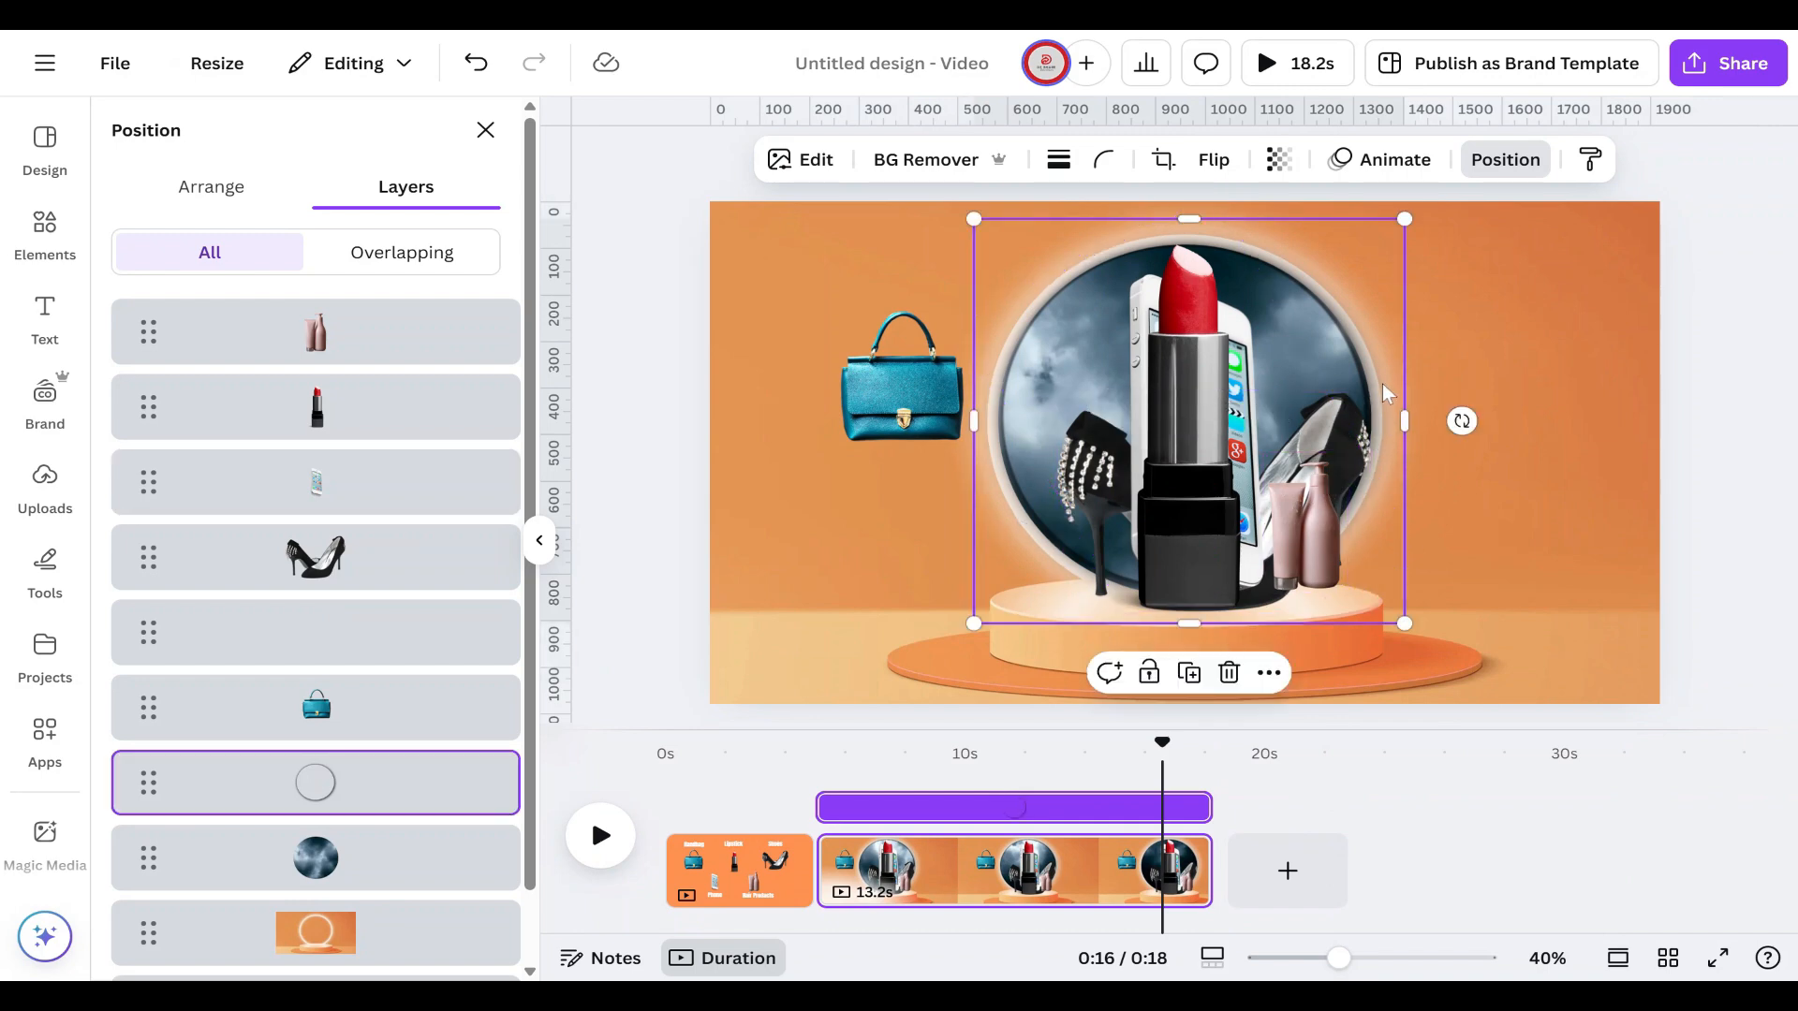
pyautogui.moveTo(1360, 421); pyautogui.dragTo(1337, 414)
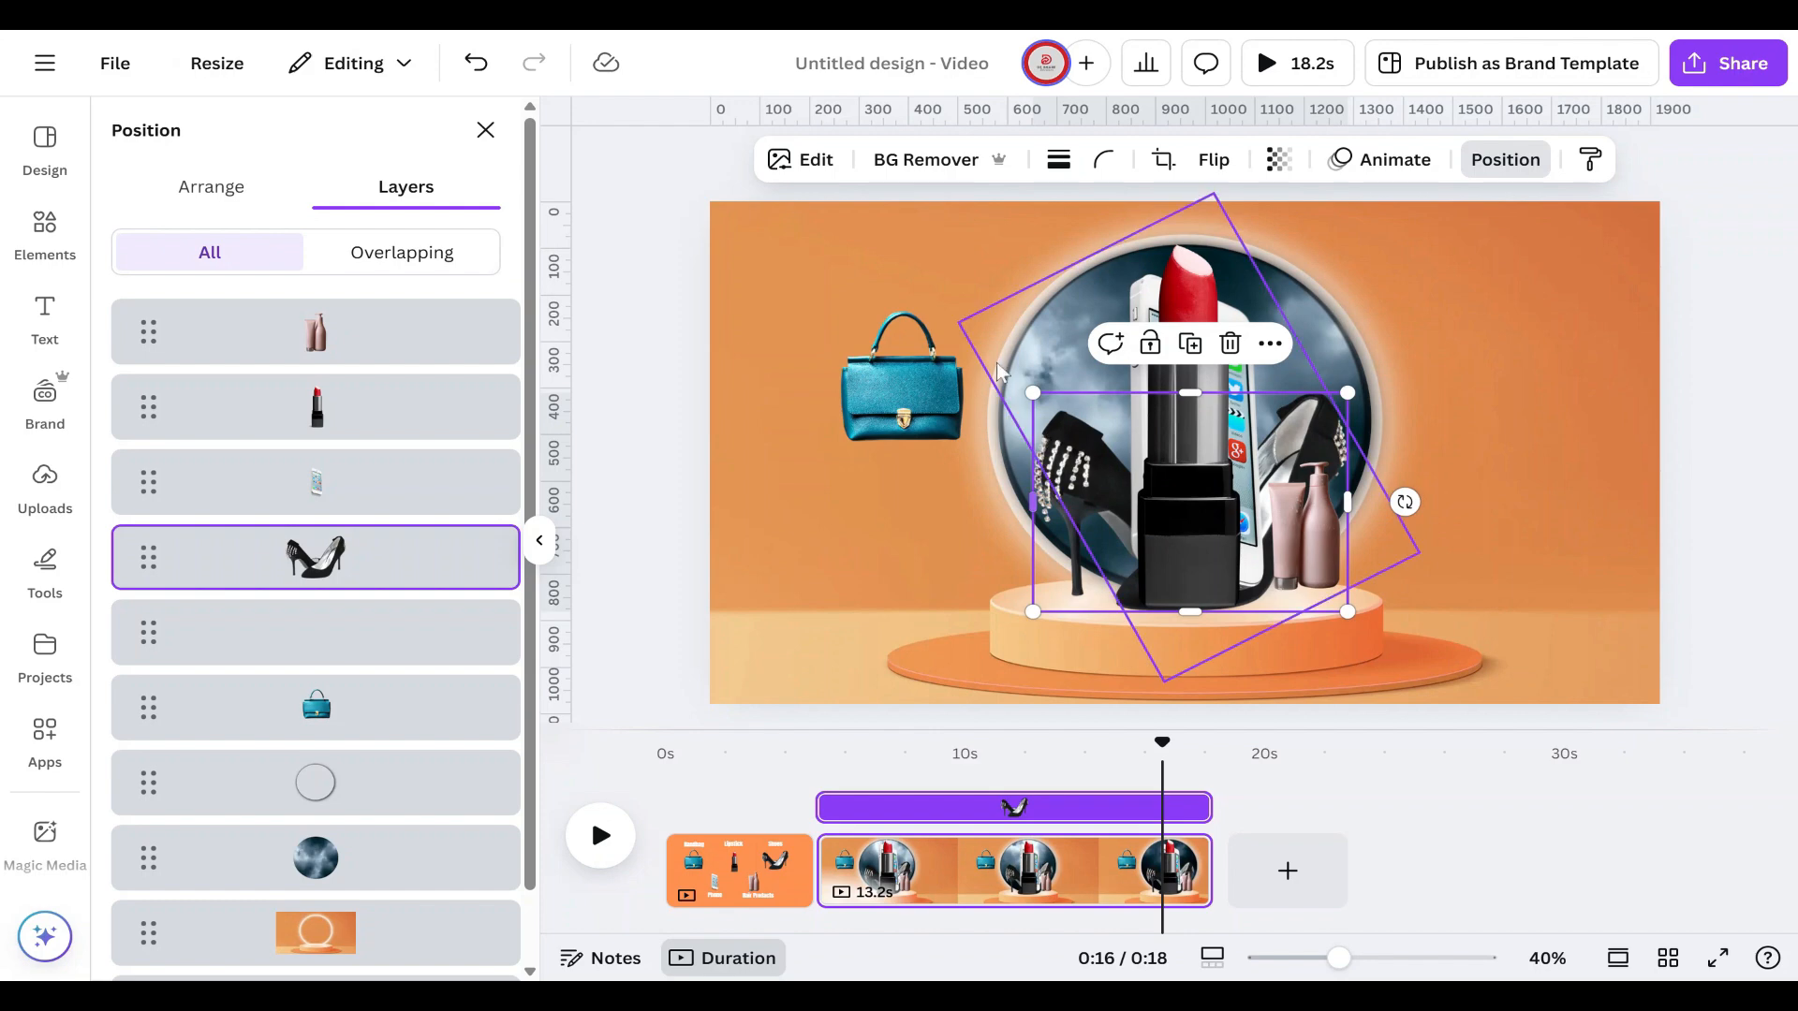
pyautogui.moveTo(1034, 394); pyautogui.dragTo(1007, 374)
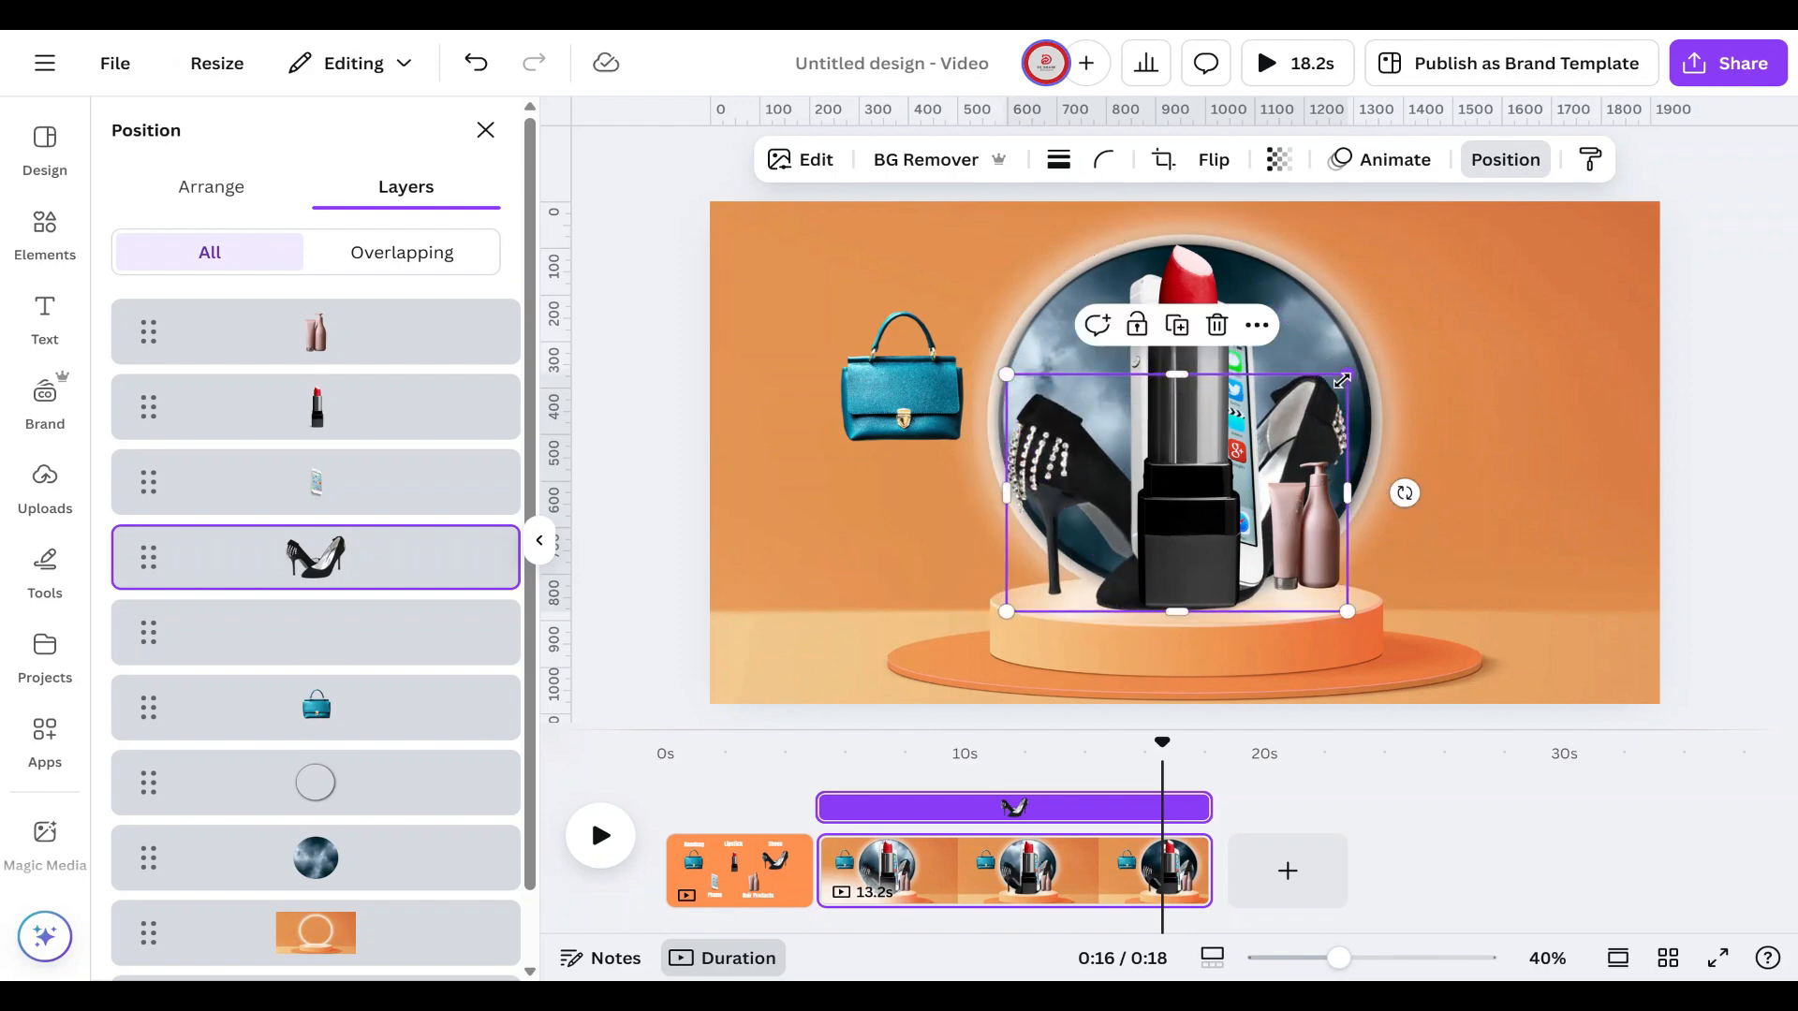
pyautogui.moveTo(1346, 375); pyautogui.dragTo(1384, 349)
pyautogui.click(1507, 416)
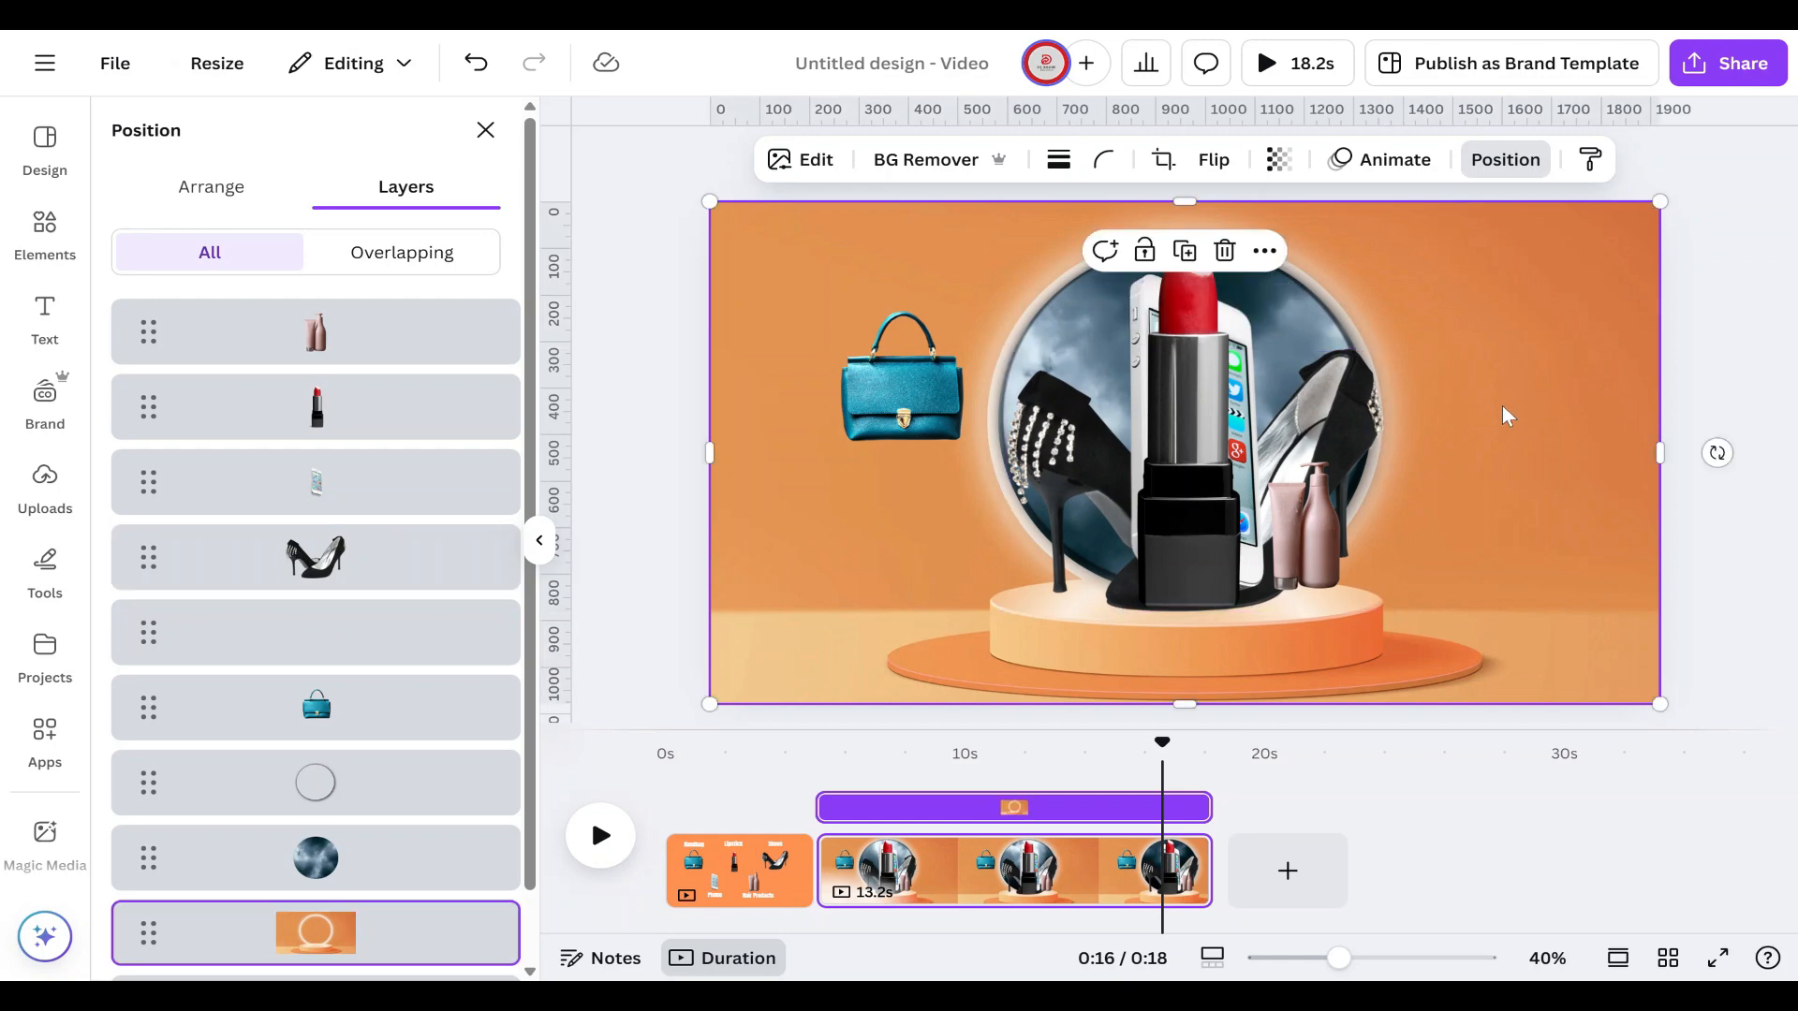
# Step: Enlarge the pink bottles to about the lipstick's height and move them to the middle of the podium, in front of the other products
pyautogui.click(1320, 507)
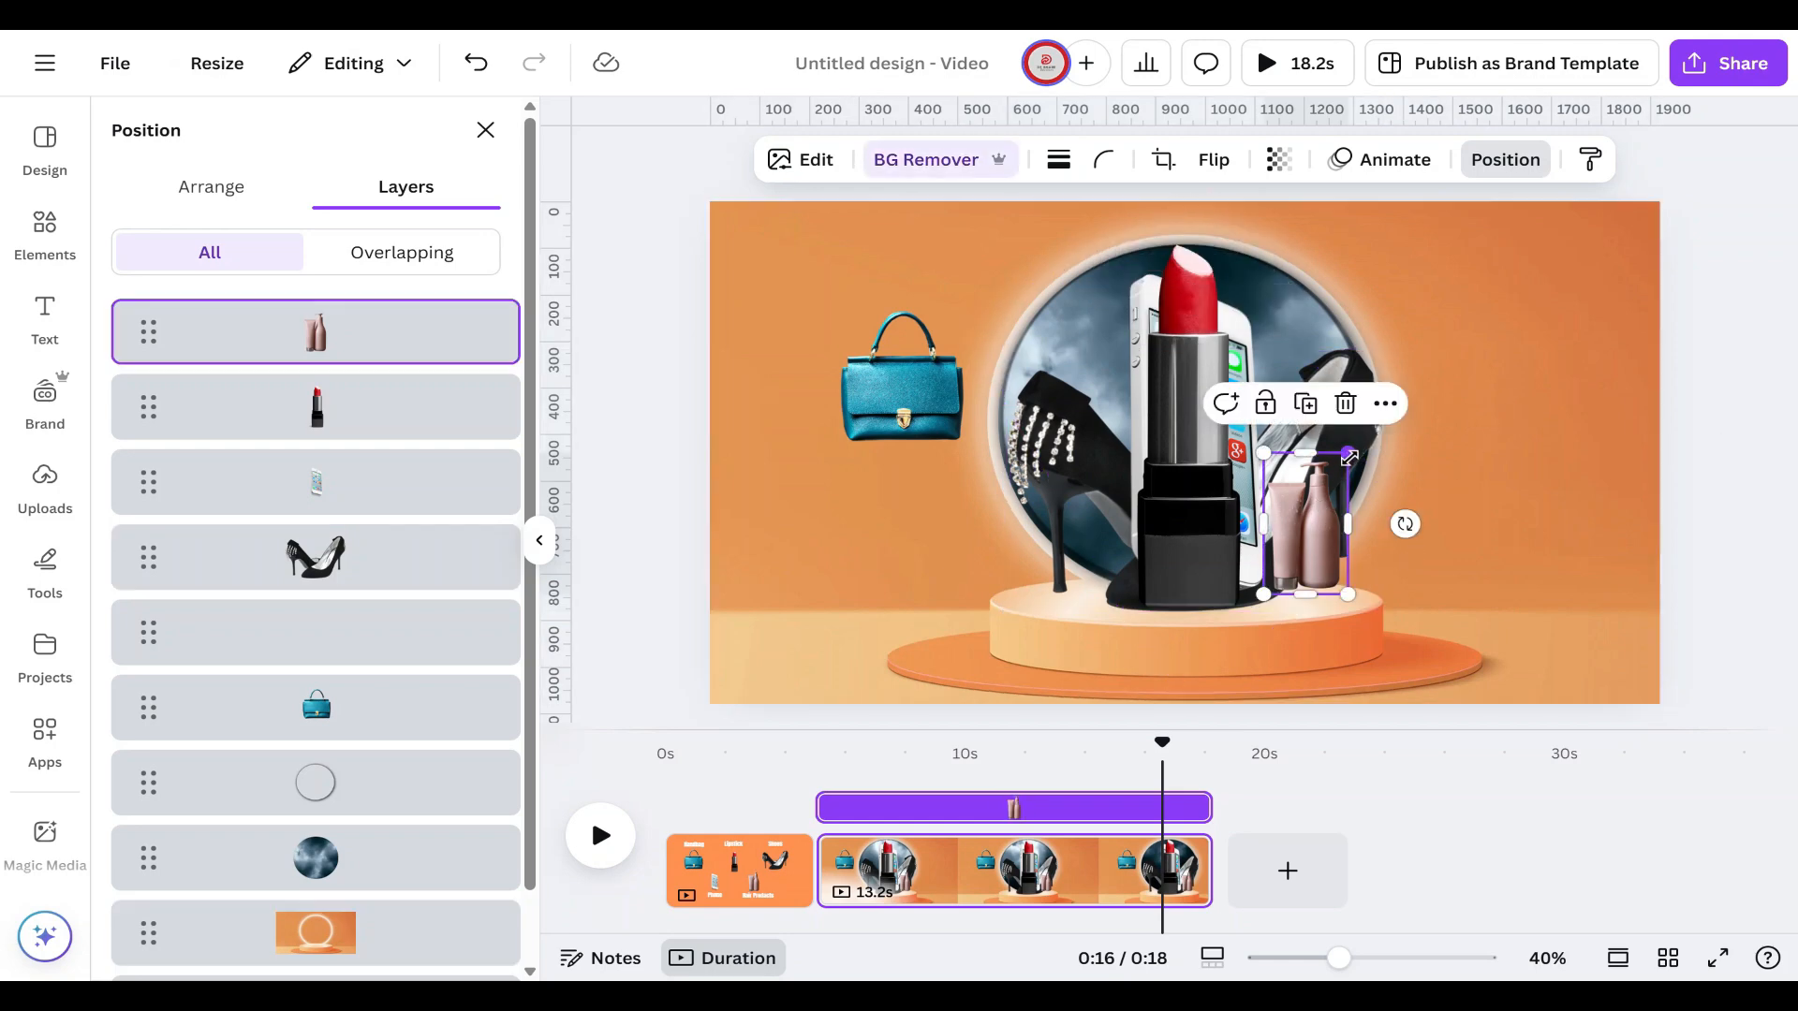
pyautogui.moveTo(1349, 455); pyautogui.dragTo(1533, 272)
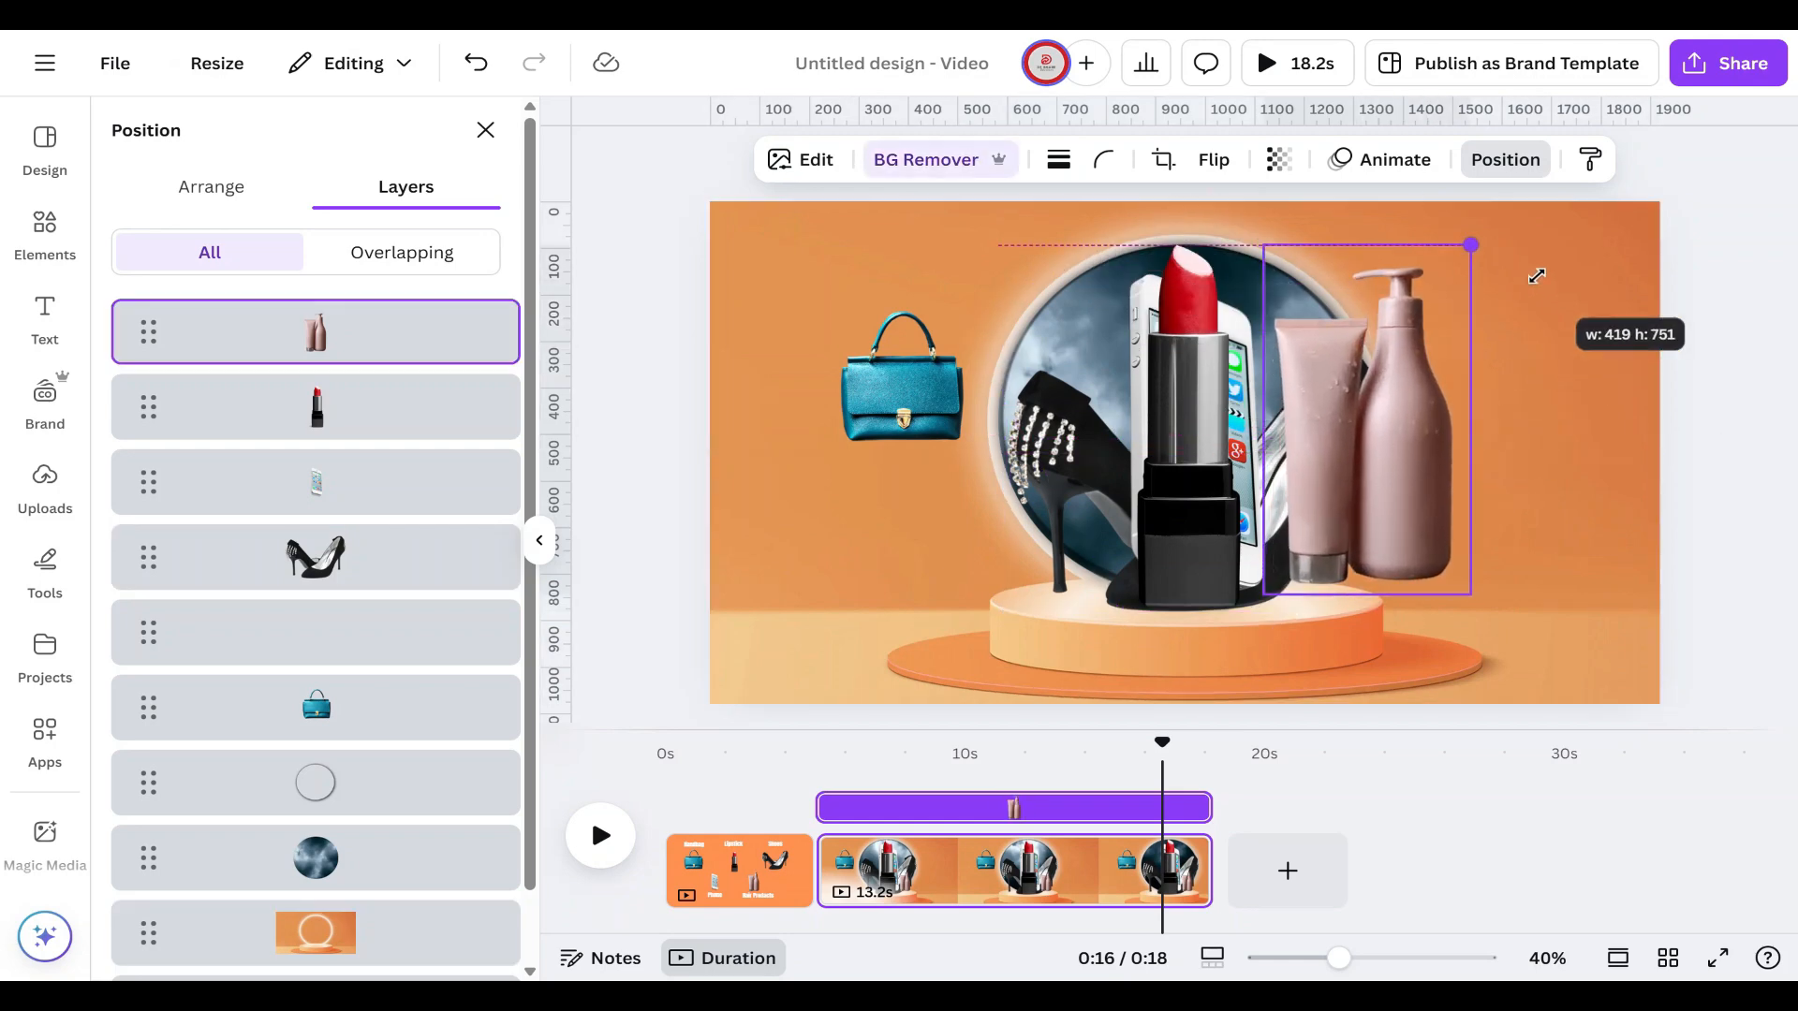
pyautogui.moveTo(1382, 430); pyautogui.dragTo(1215, 488)
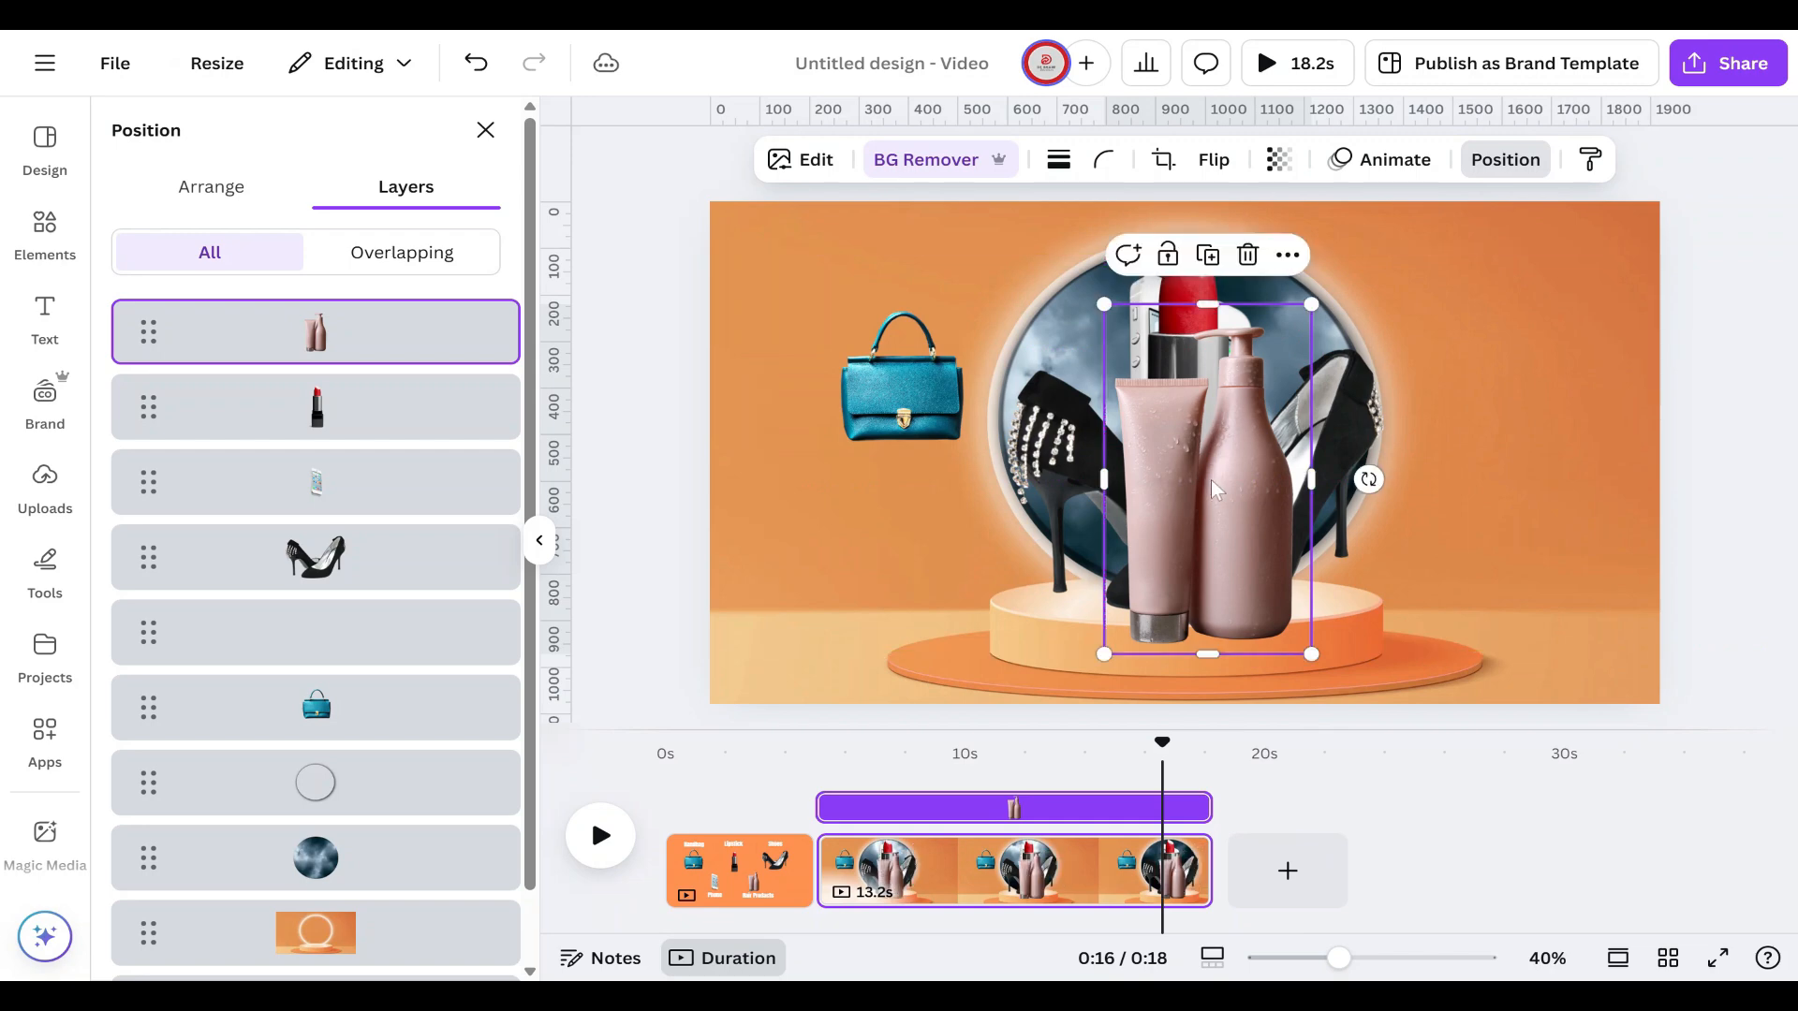
# Step: Shrink the high heels slightly so they fit within the cloud circle and shift them towards its centre
pyautogui.click(1369, 403)
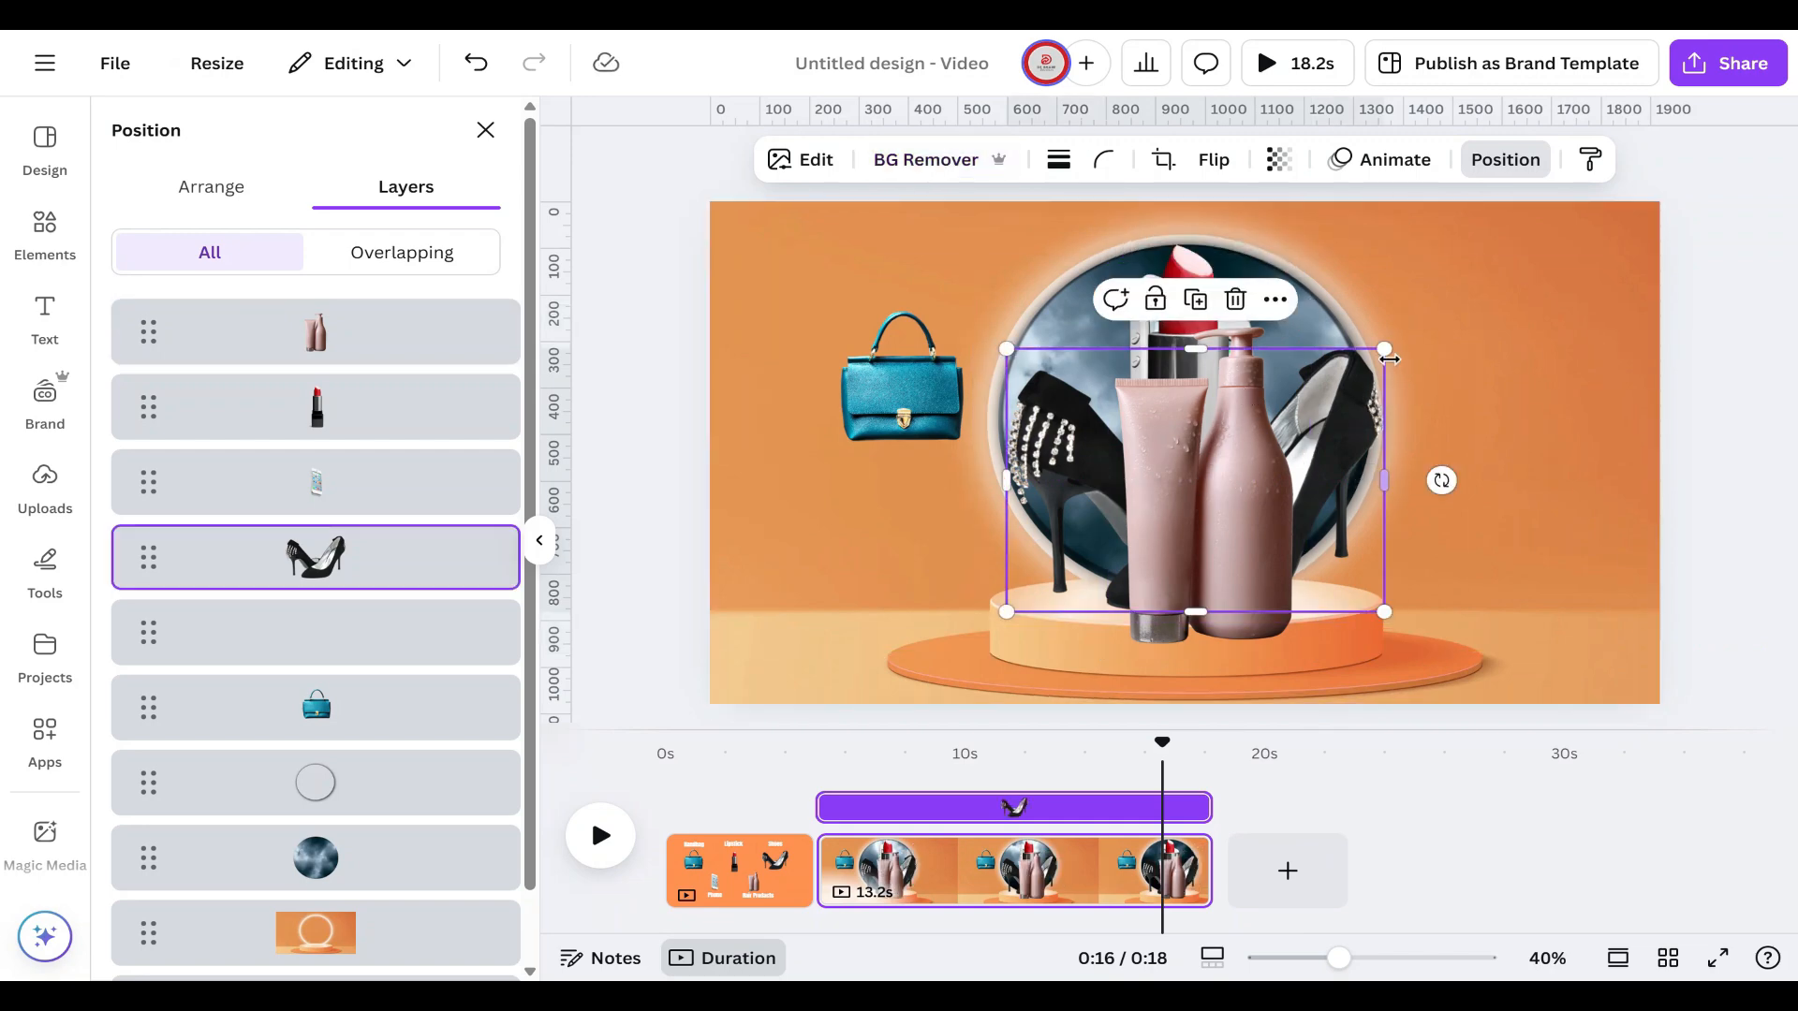
pyautogui.moveTo(1384, 354); pyautogui.dragTo(1353, 371)
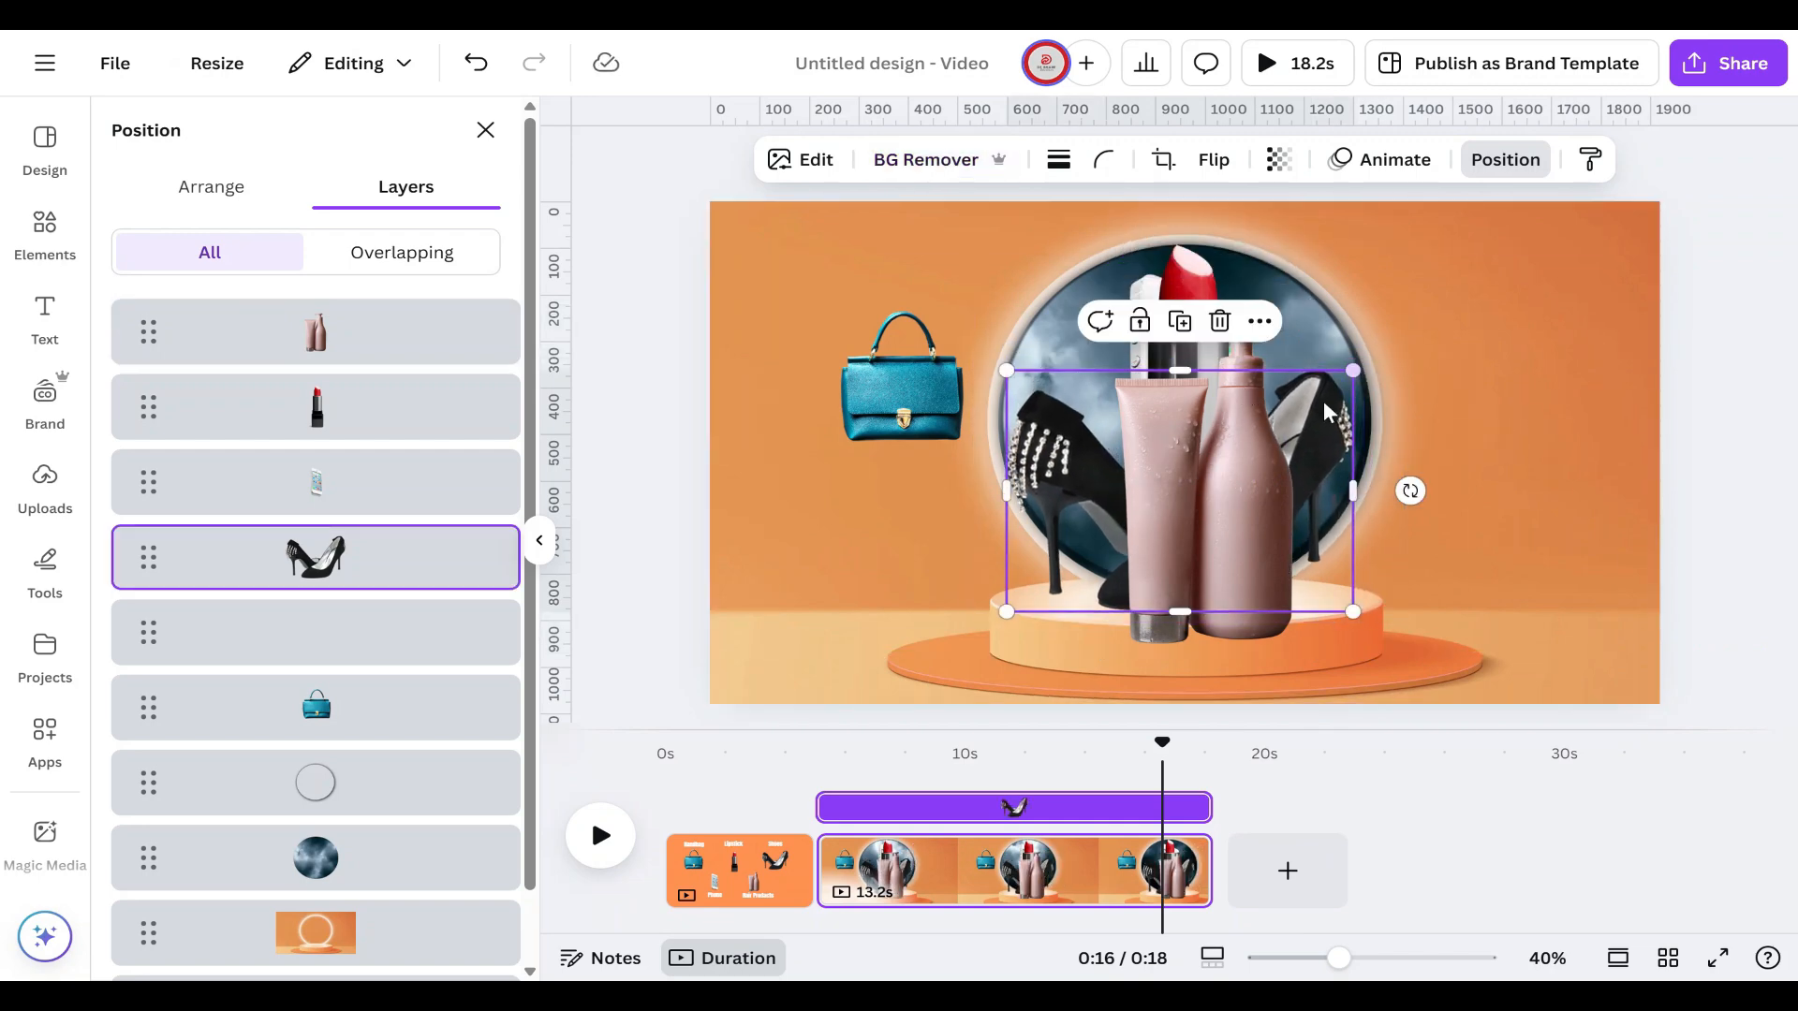
pyautogui.click(1037, 449)
pyautogui.click(1029, 566)
# Step: Enlarge the pink bottles to nearly the cloud circle's height and centre them on the podium, nudging the heels into line with them
pyautogui.click(1260, 401)
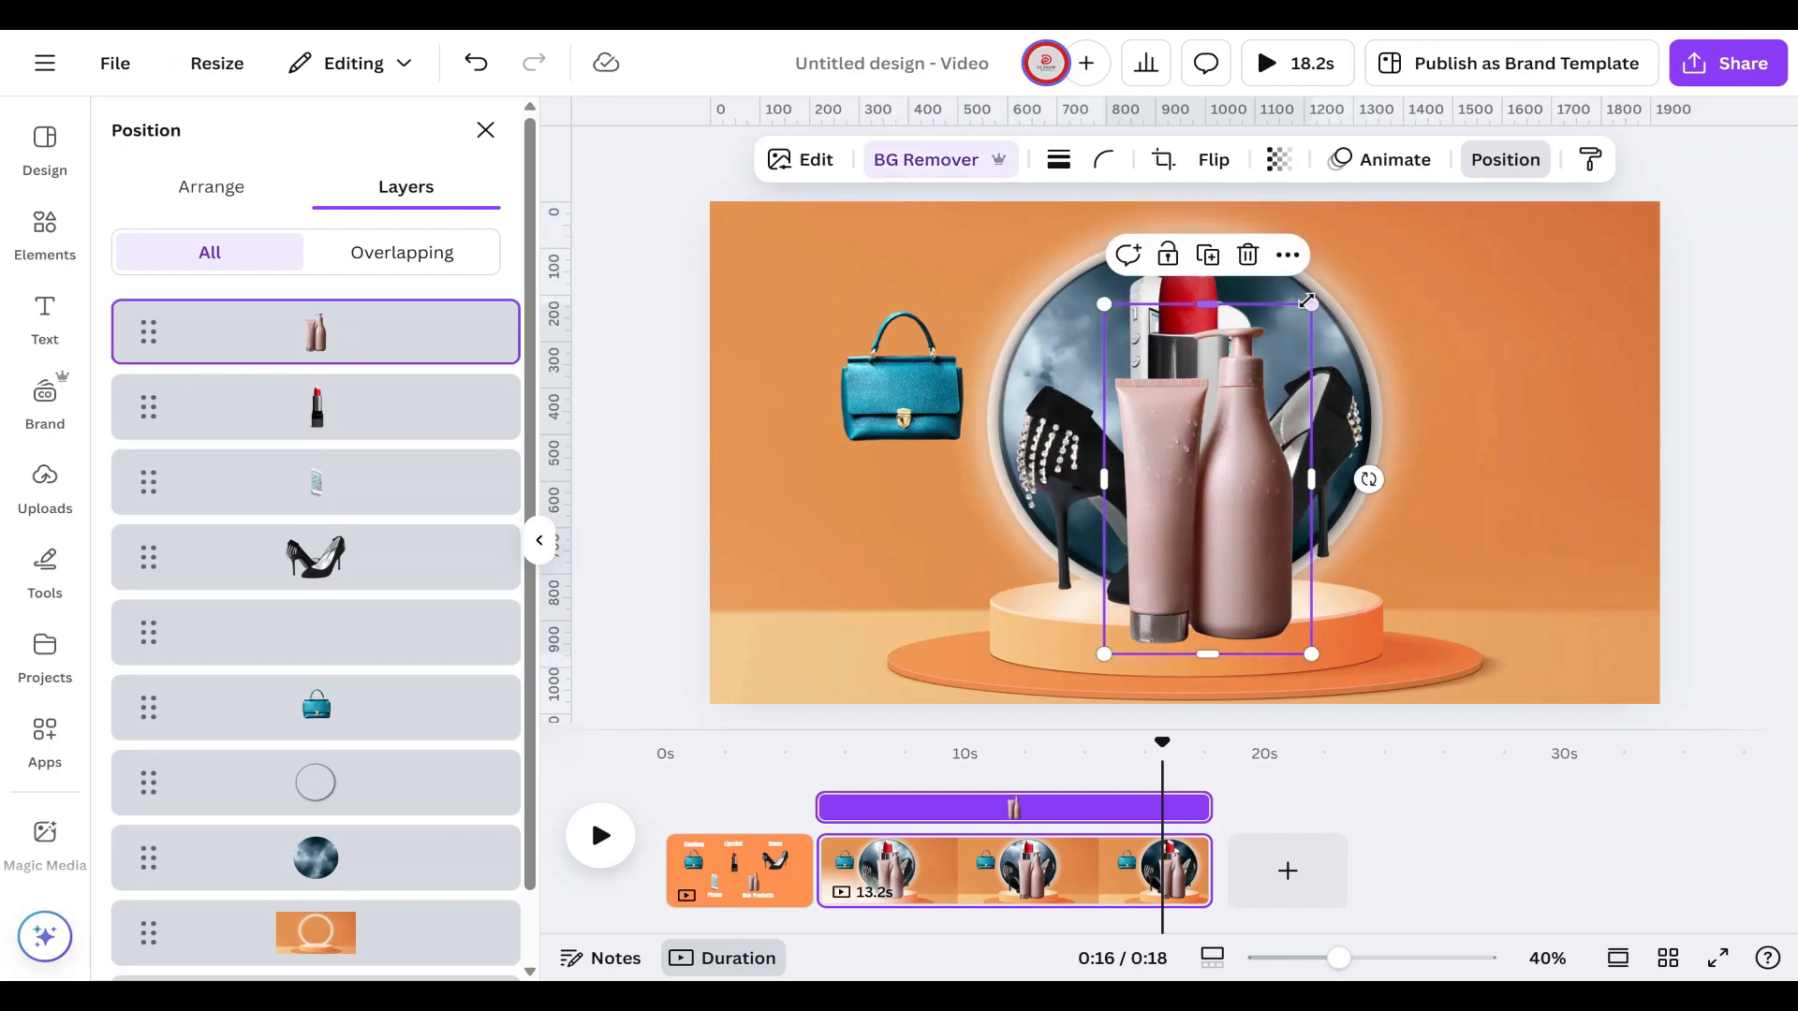
pyautogui.moveTo(1308, 302); pyautogui.dragTo(1360, 226)
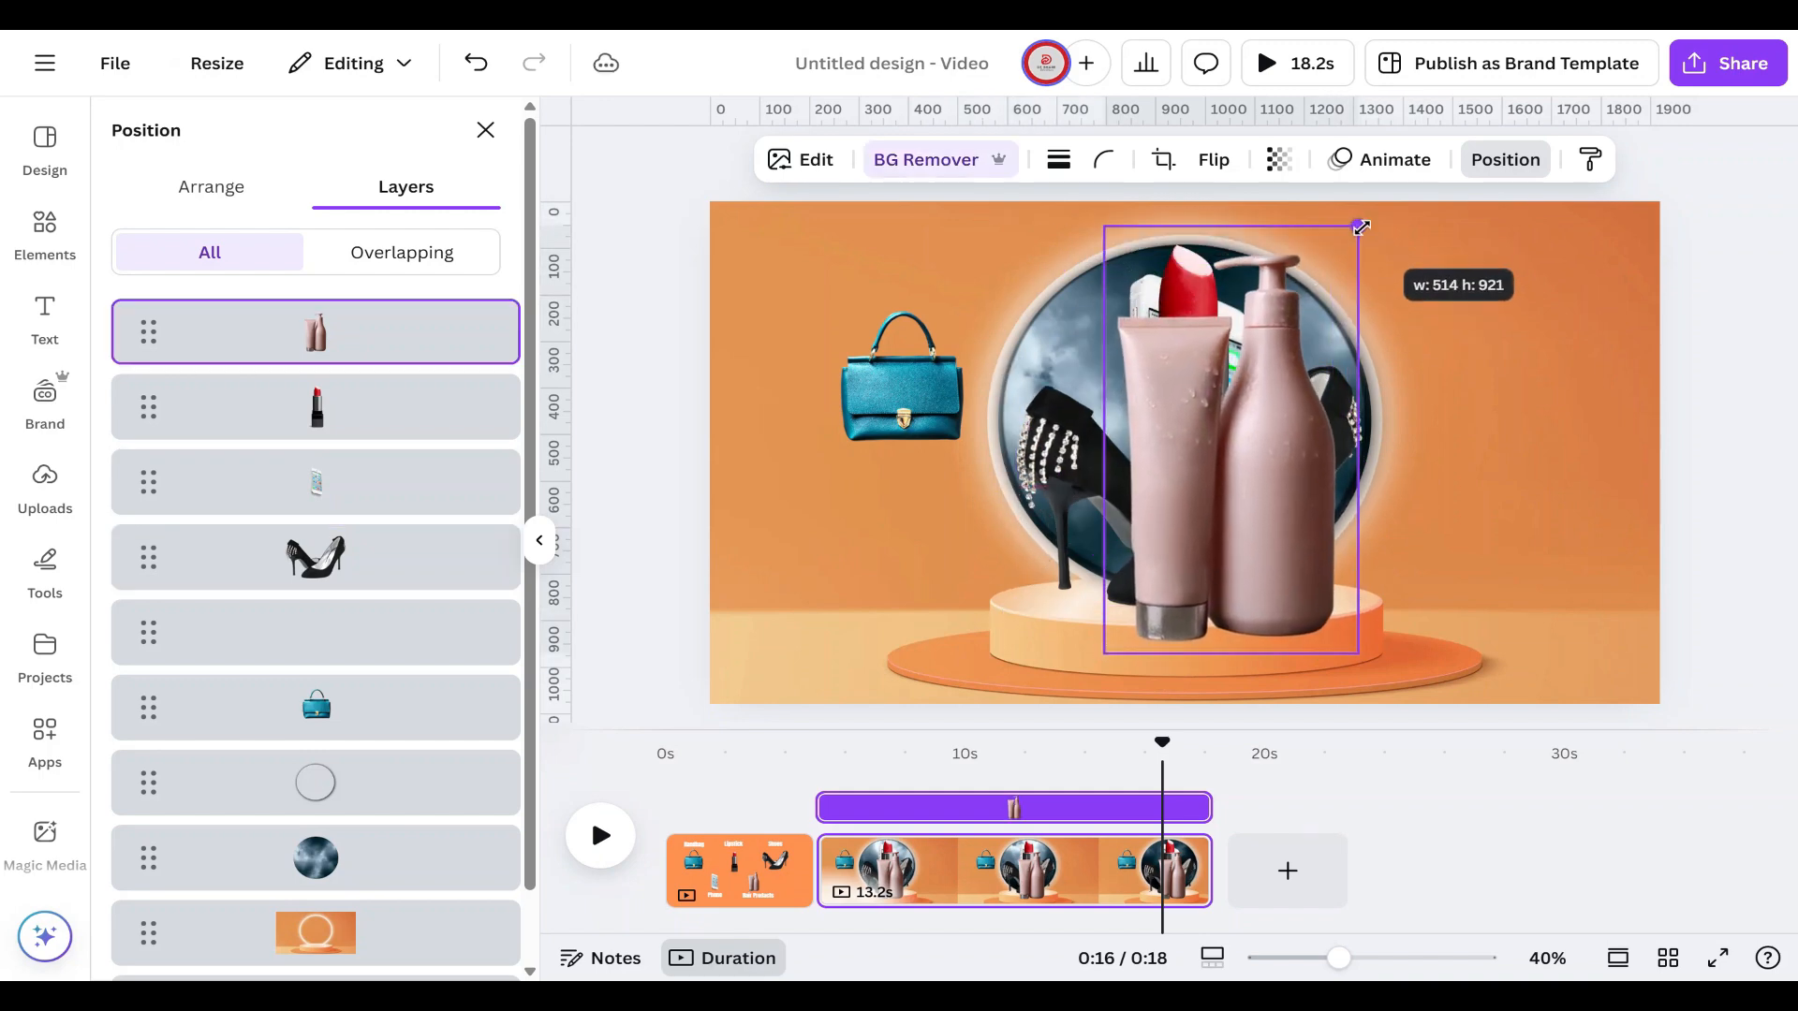
pyautogui.moveTo(1353, 410); pyautogui.dragTo(1349, 418)
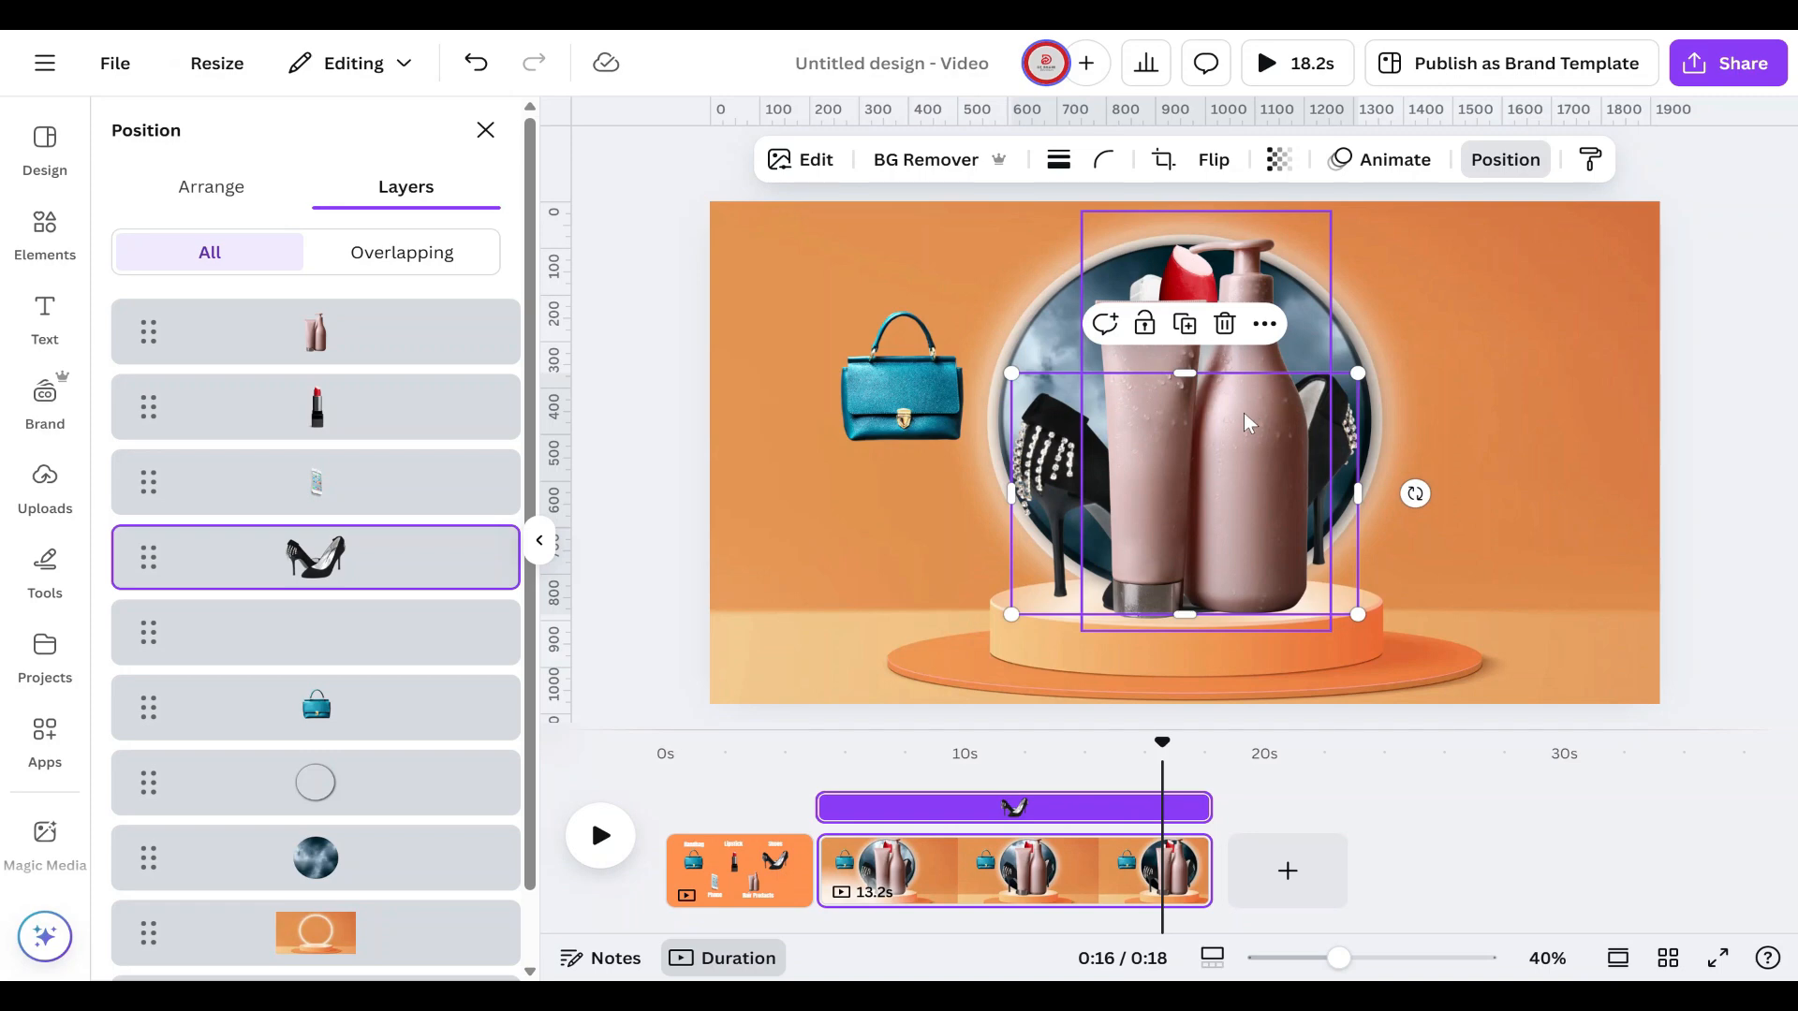
pyautogui.click(1284, 368)
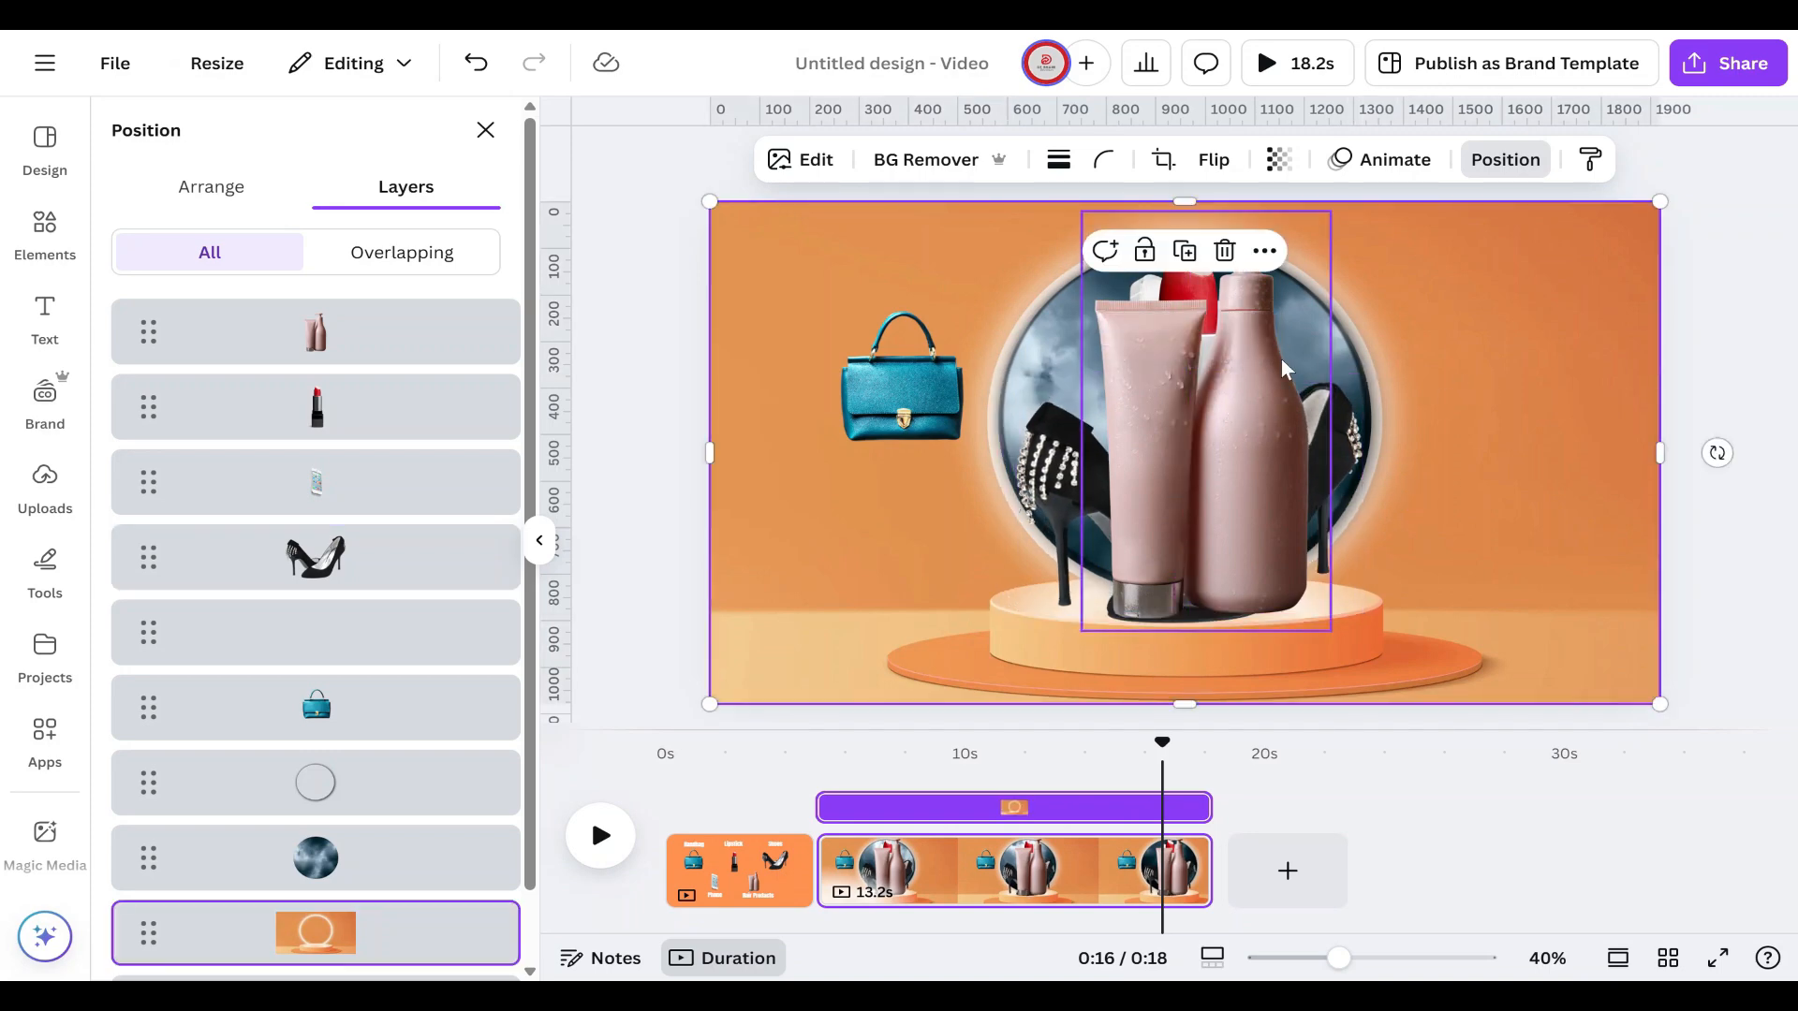
pyautogui.click(1250, 328)
pyautogui.moveTo(1250, 328); pyautogui.dragTo(1248, 334)
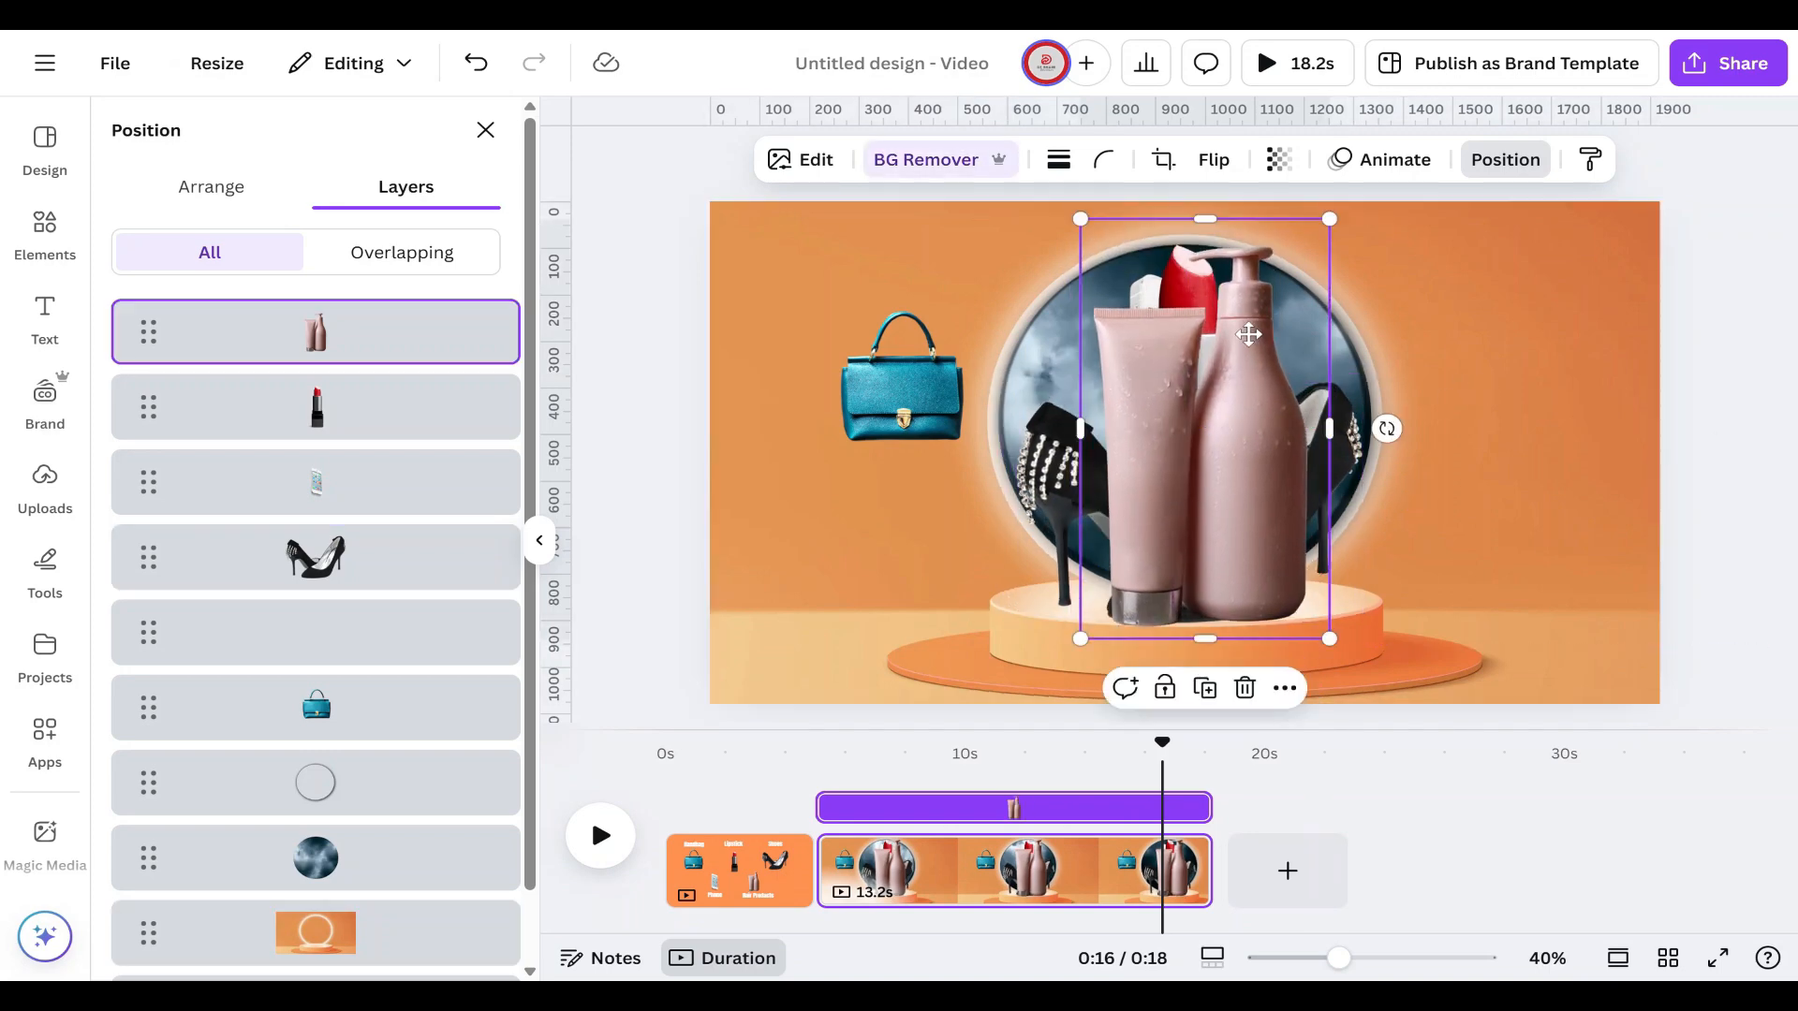
# Step: Move the teal handbag behind the other products at the centre of the podium and enlarge it to nearly the cloud circle's width
pyautogui.click(891, 386)
pyautogui.click(931, 382)
pyautogui.moveTo(931, 381); pyautogui.dragTo(1192, 506)
pyautogui.moveTo(1219, 440); pyautogui.dragTo(1253, 257)
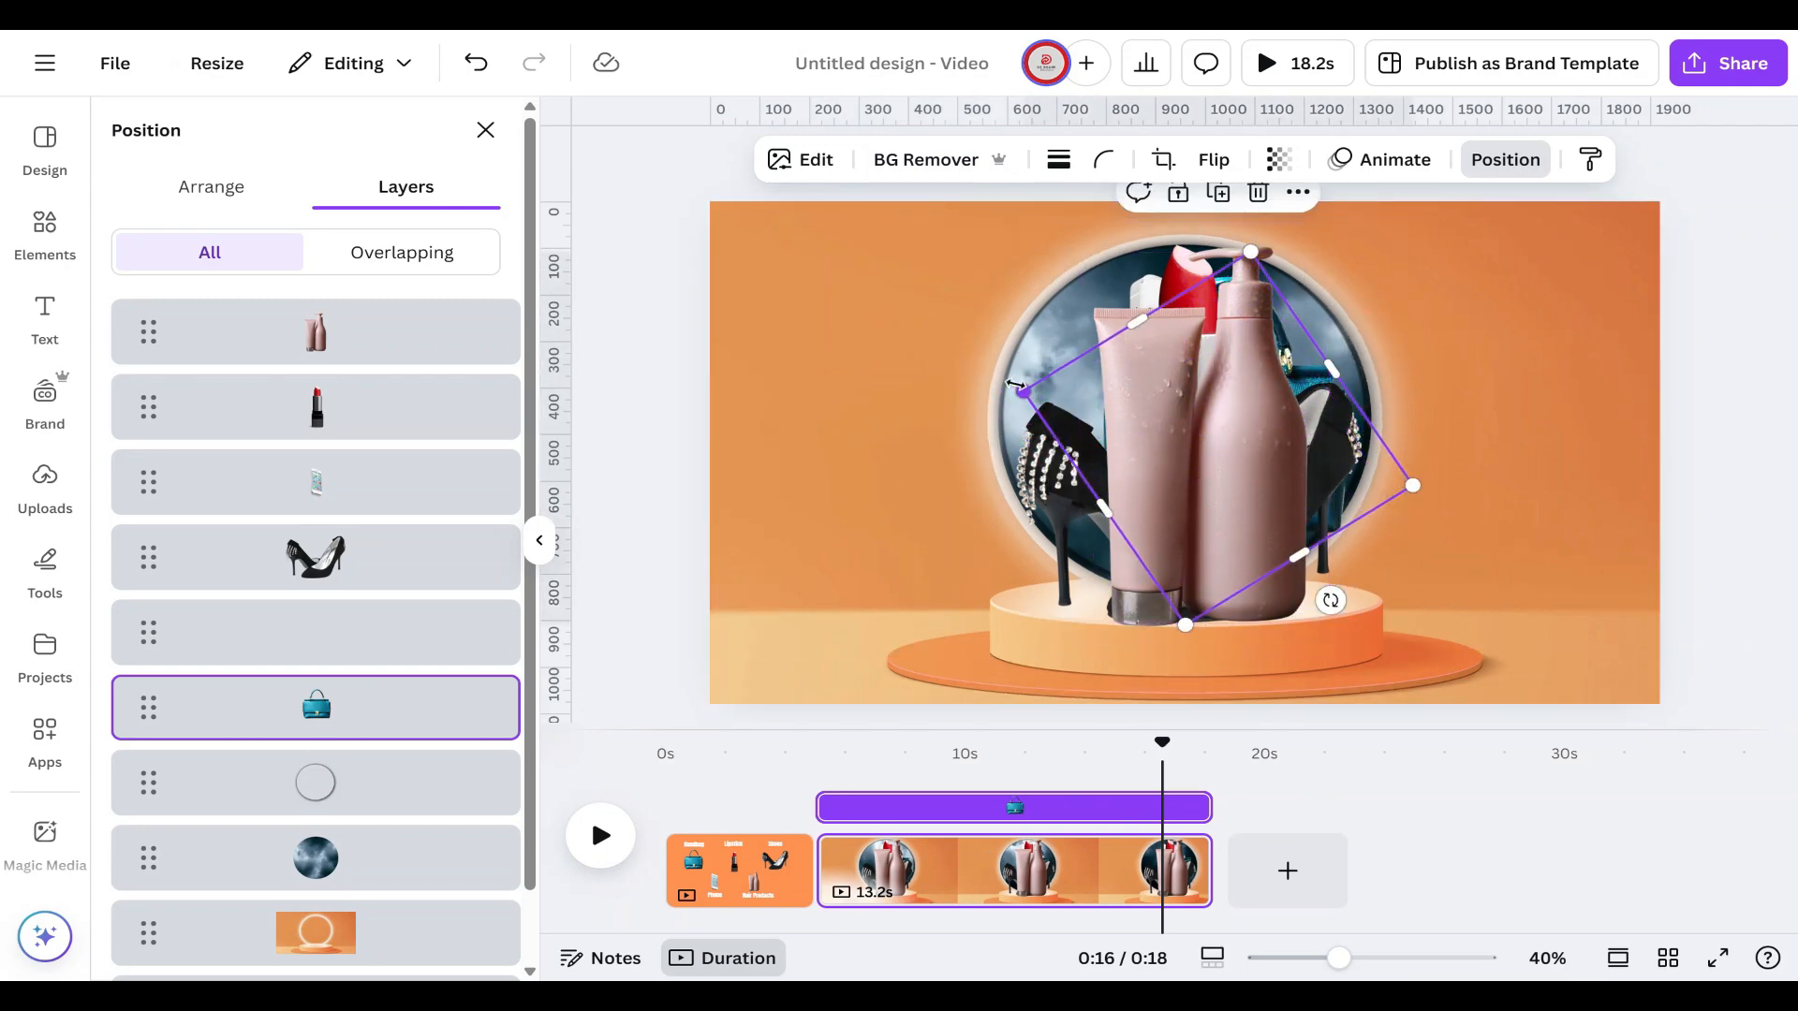
pyautogui.moveTo(1016, 385); pyautogui.dragTo(998, 385)
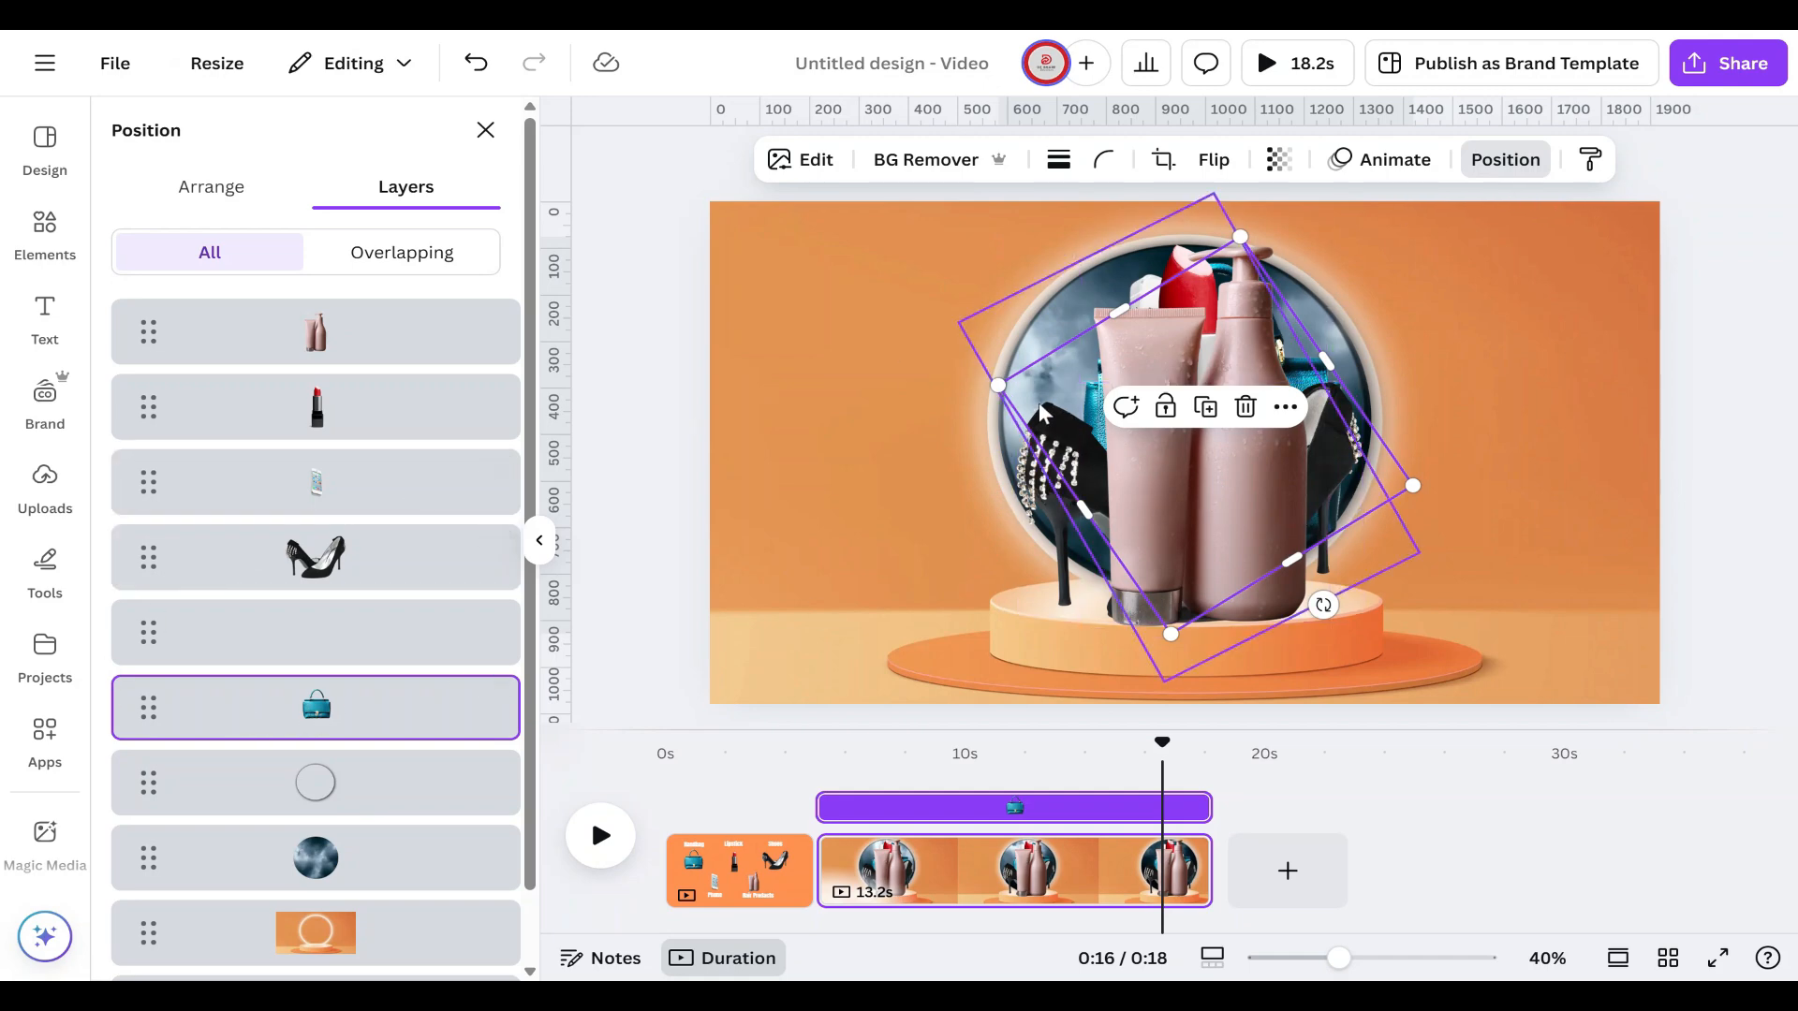
pyautogui.moveTo(998, 385); pyautogui.dragTo(986, 377)
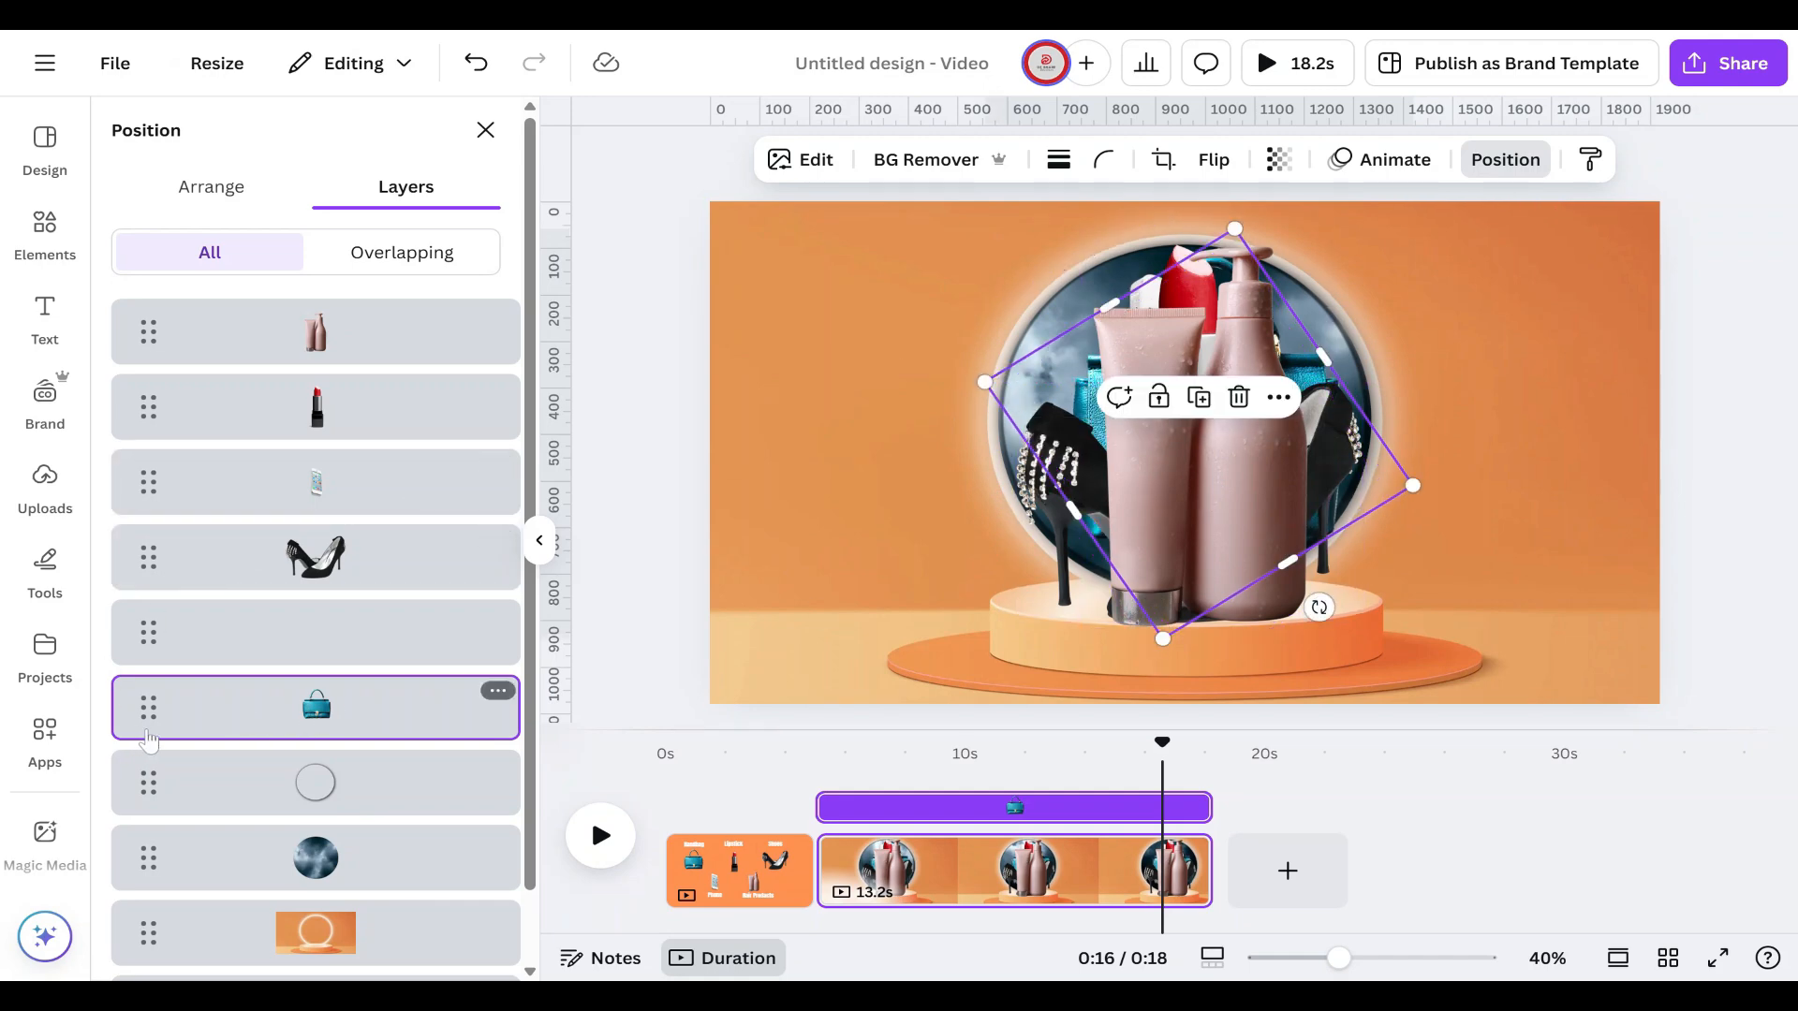
# Step: Reorder the layers so the pink bottles sit behind all other products and the handbag is in front of everything
pyautogui.moveTo(341, 333); pyautogui.dragTo(305, 740)
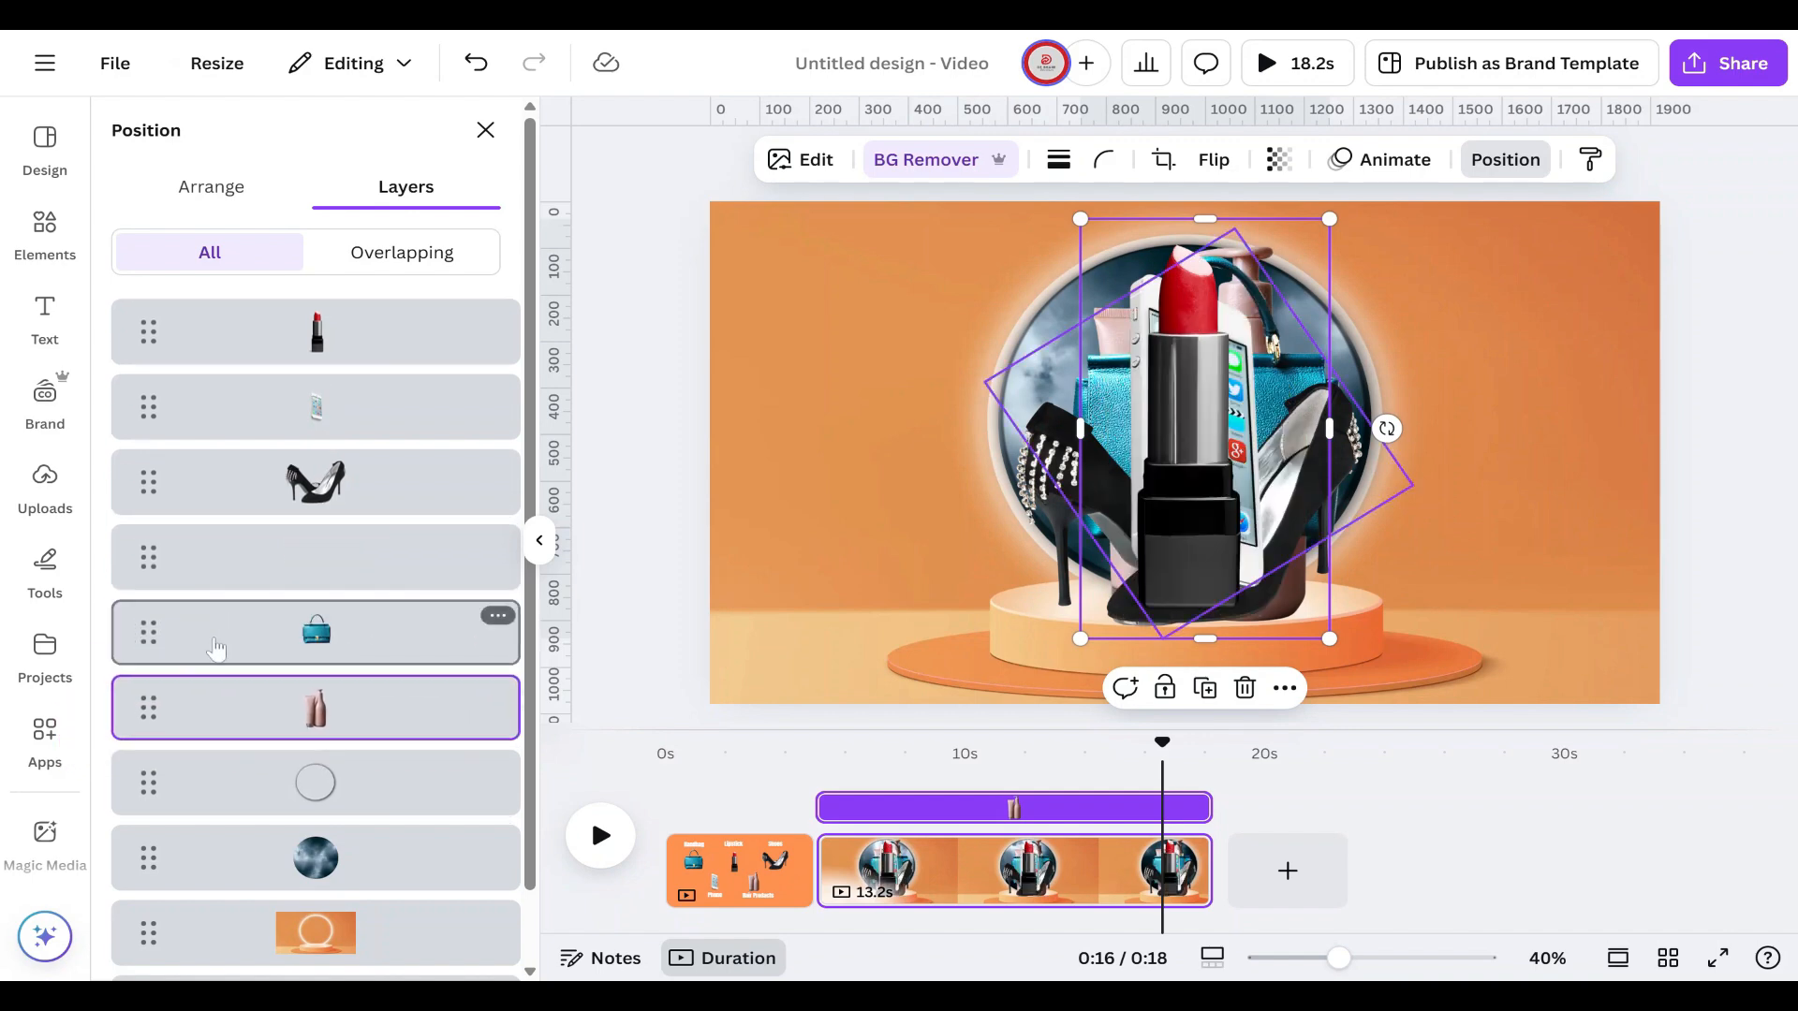
pyautogui.moveTo(131, 639); pyautogui.dragTo(146, 309)
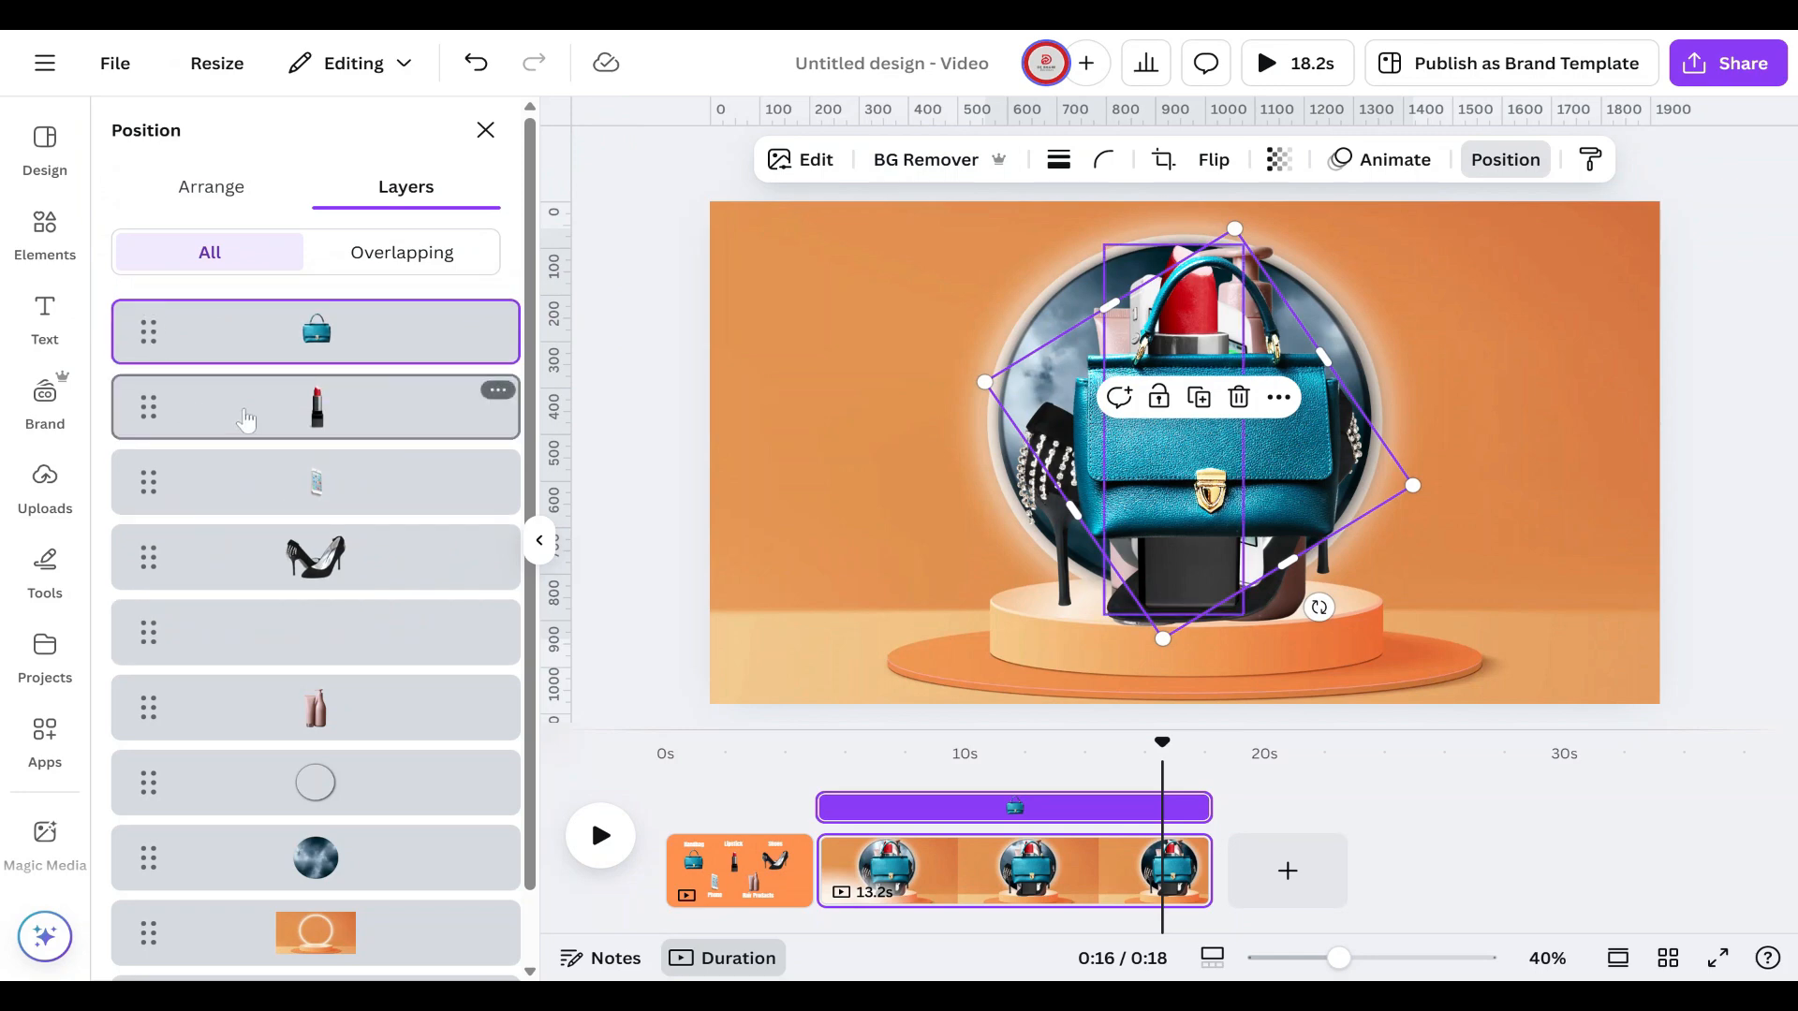
pyautogui.click(370, 625)
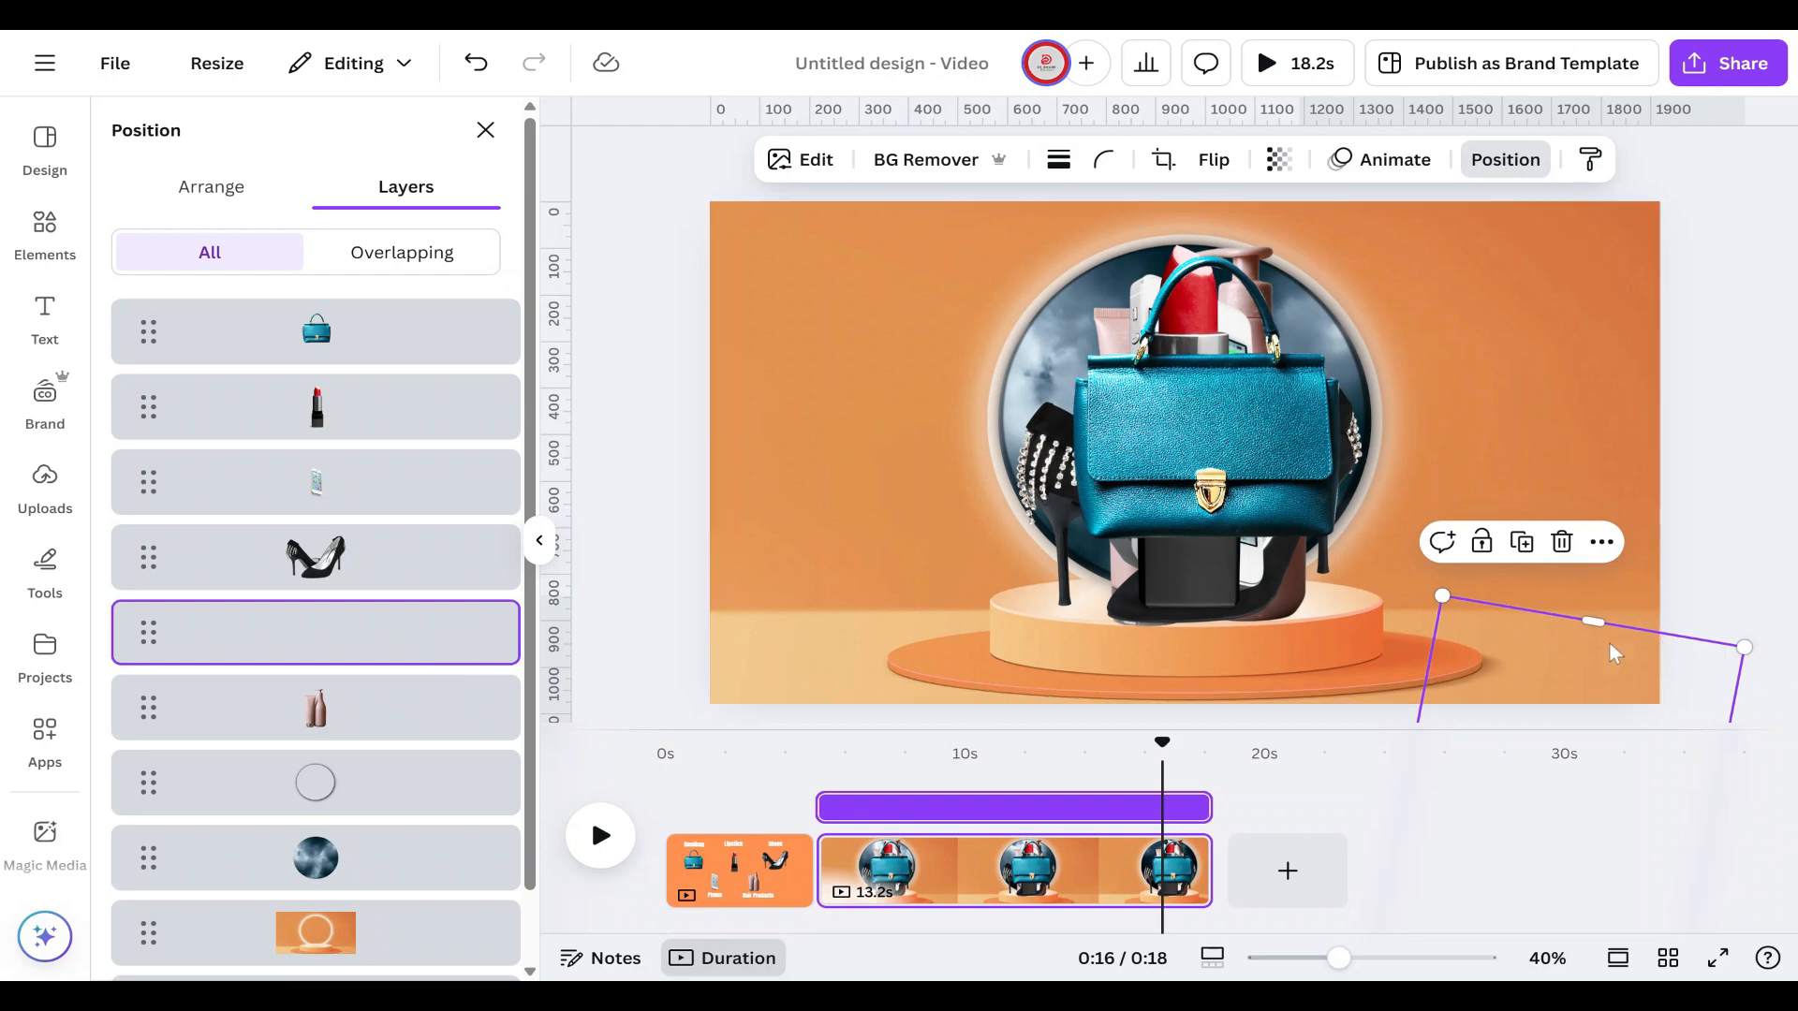
pyautogui.click(1712, 491)
pyautogui.click(1378, 368)
# Step: Lower the handbag so its base rests on top of the podium
pyautogui.click(1567, 350)
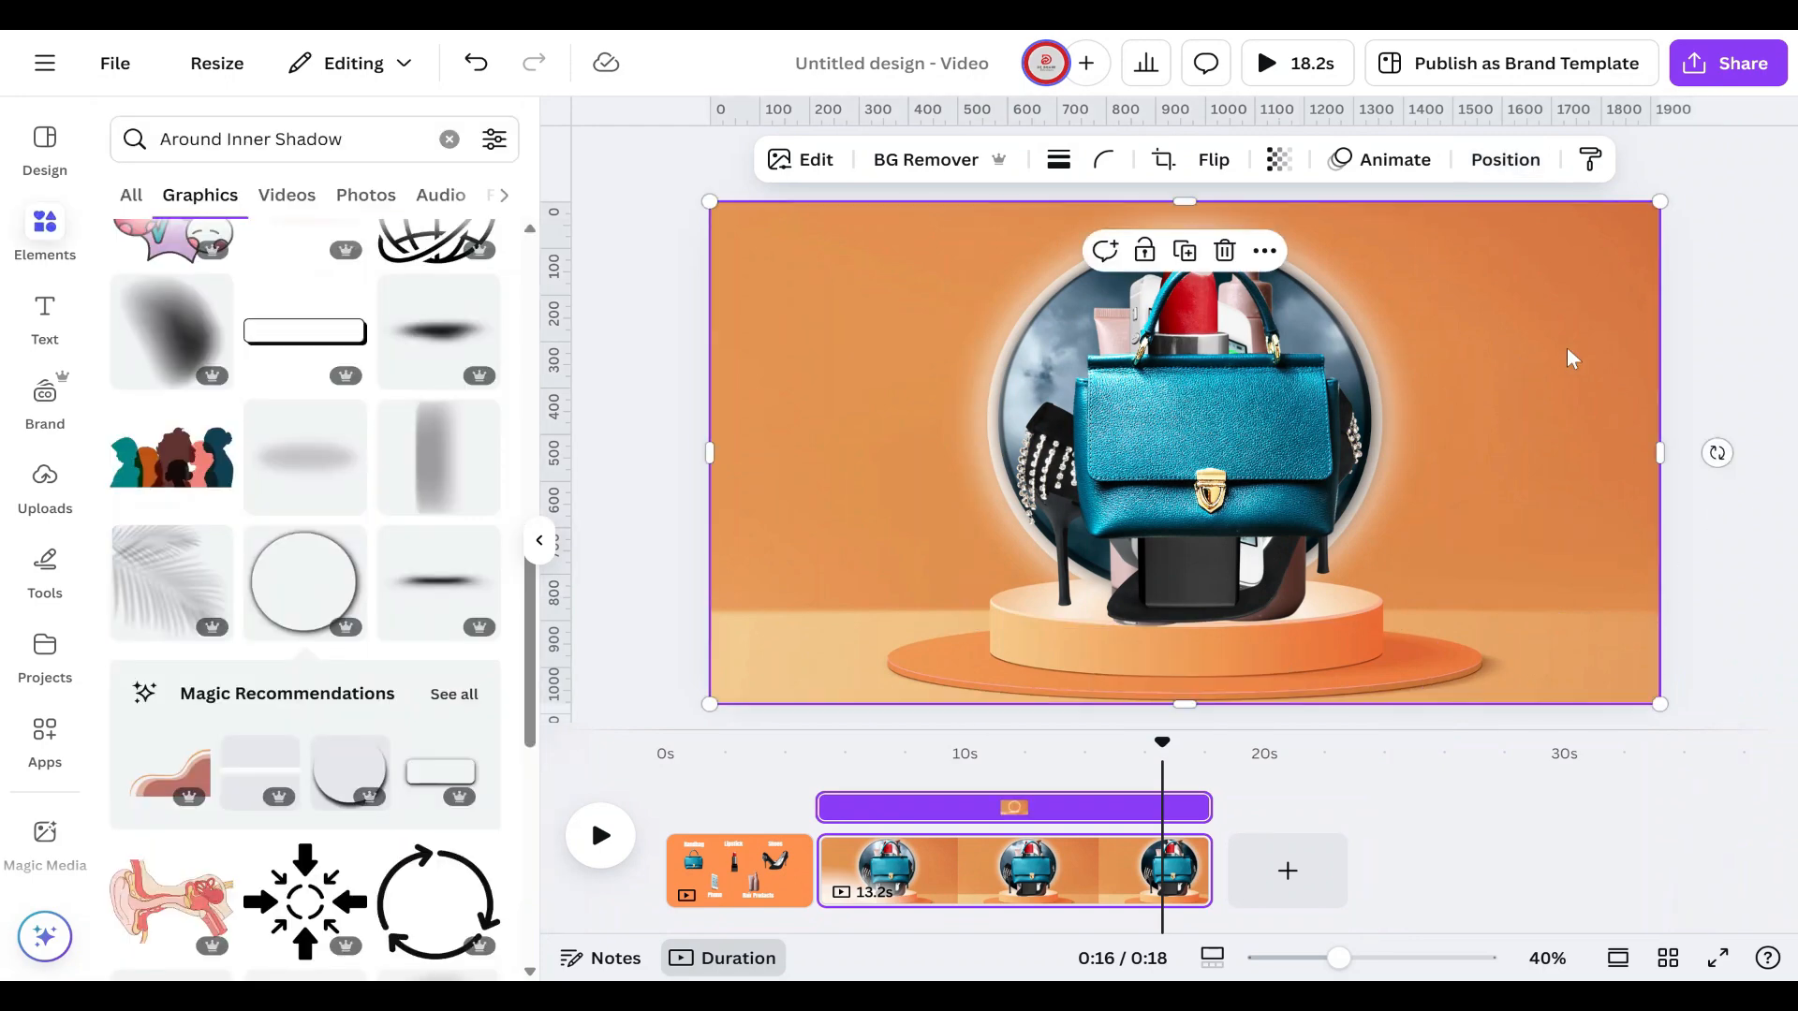
pyautogui.moveTo(1145, 440); pyautogui.dragTo(1137, 524)
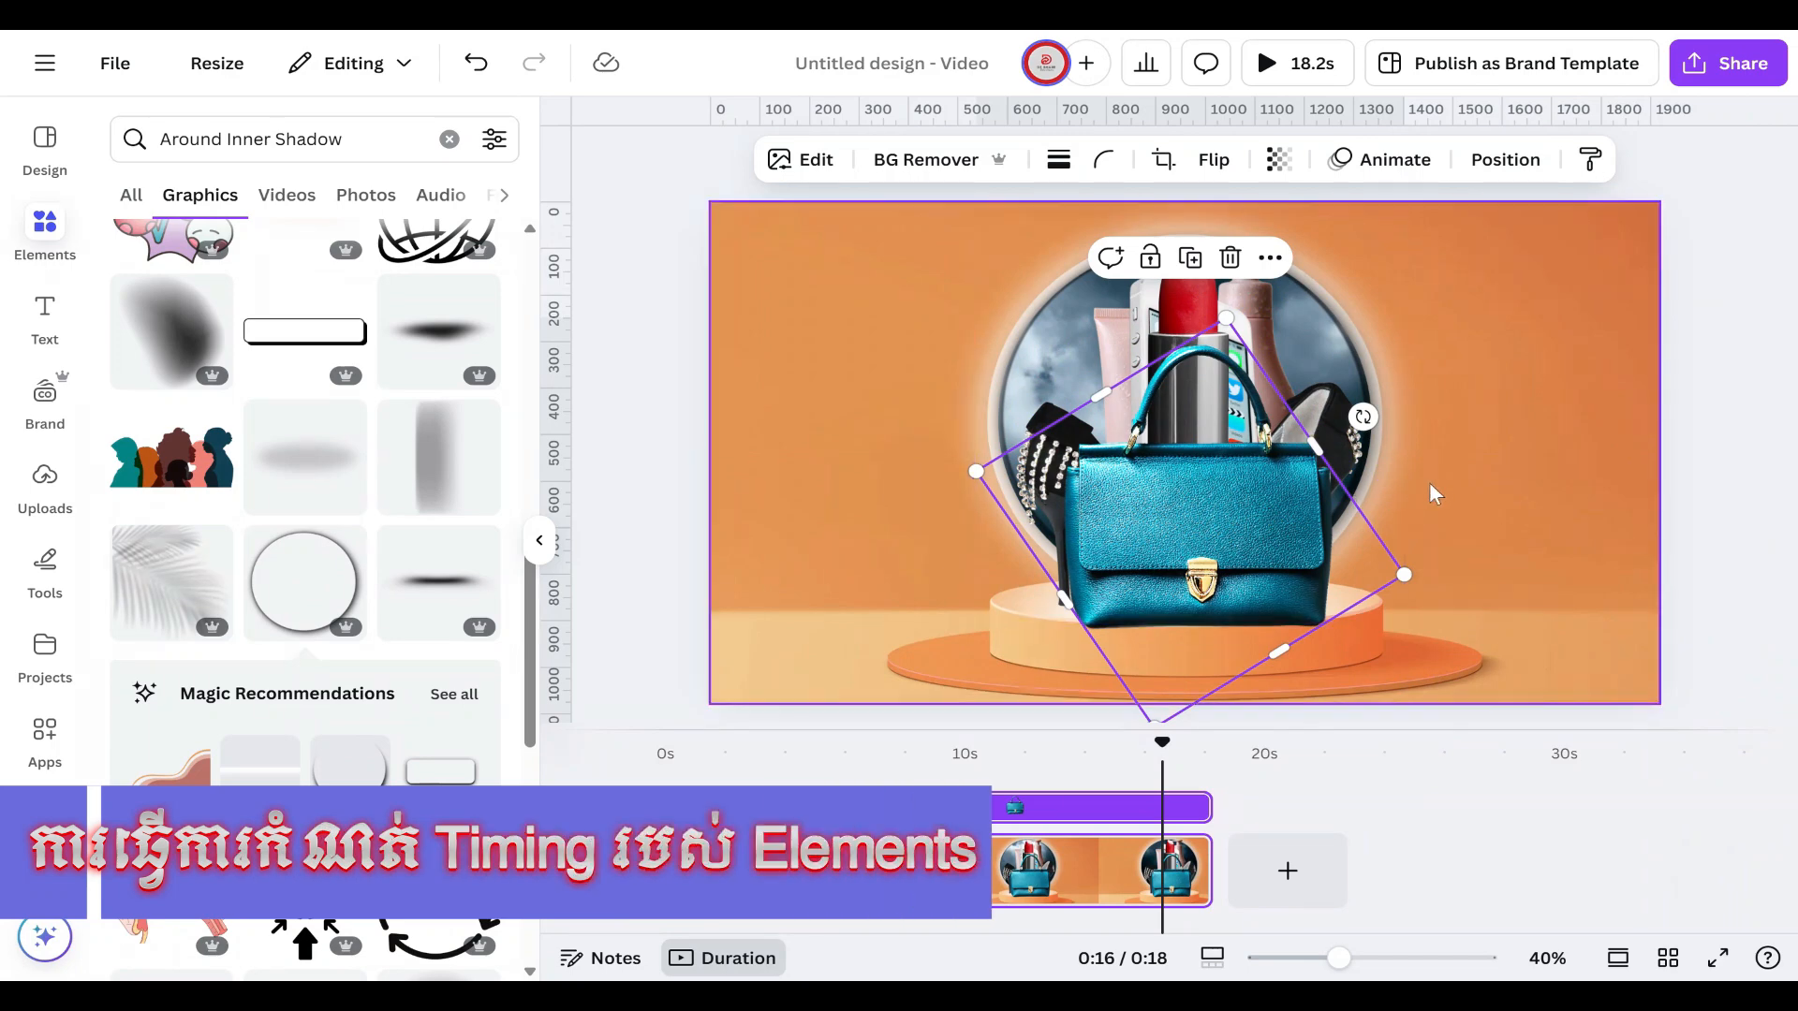
pyautogui.click(1535, 384)
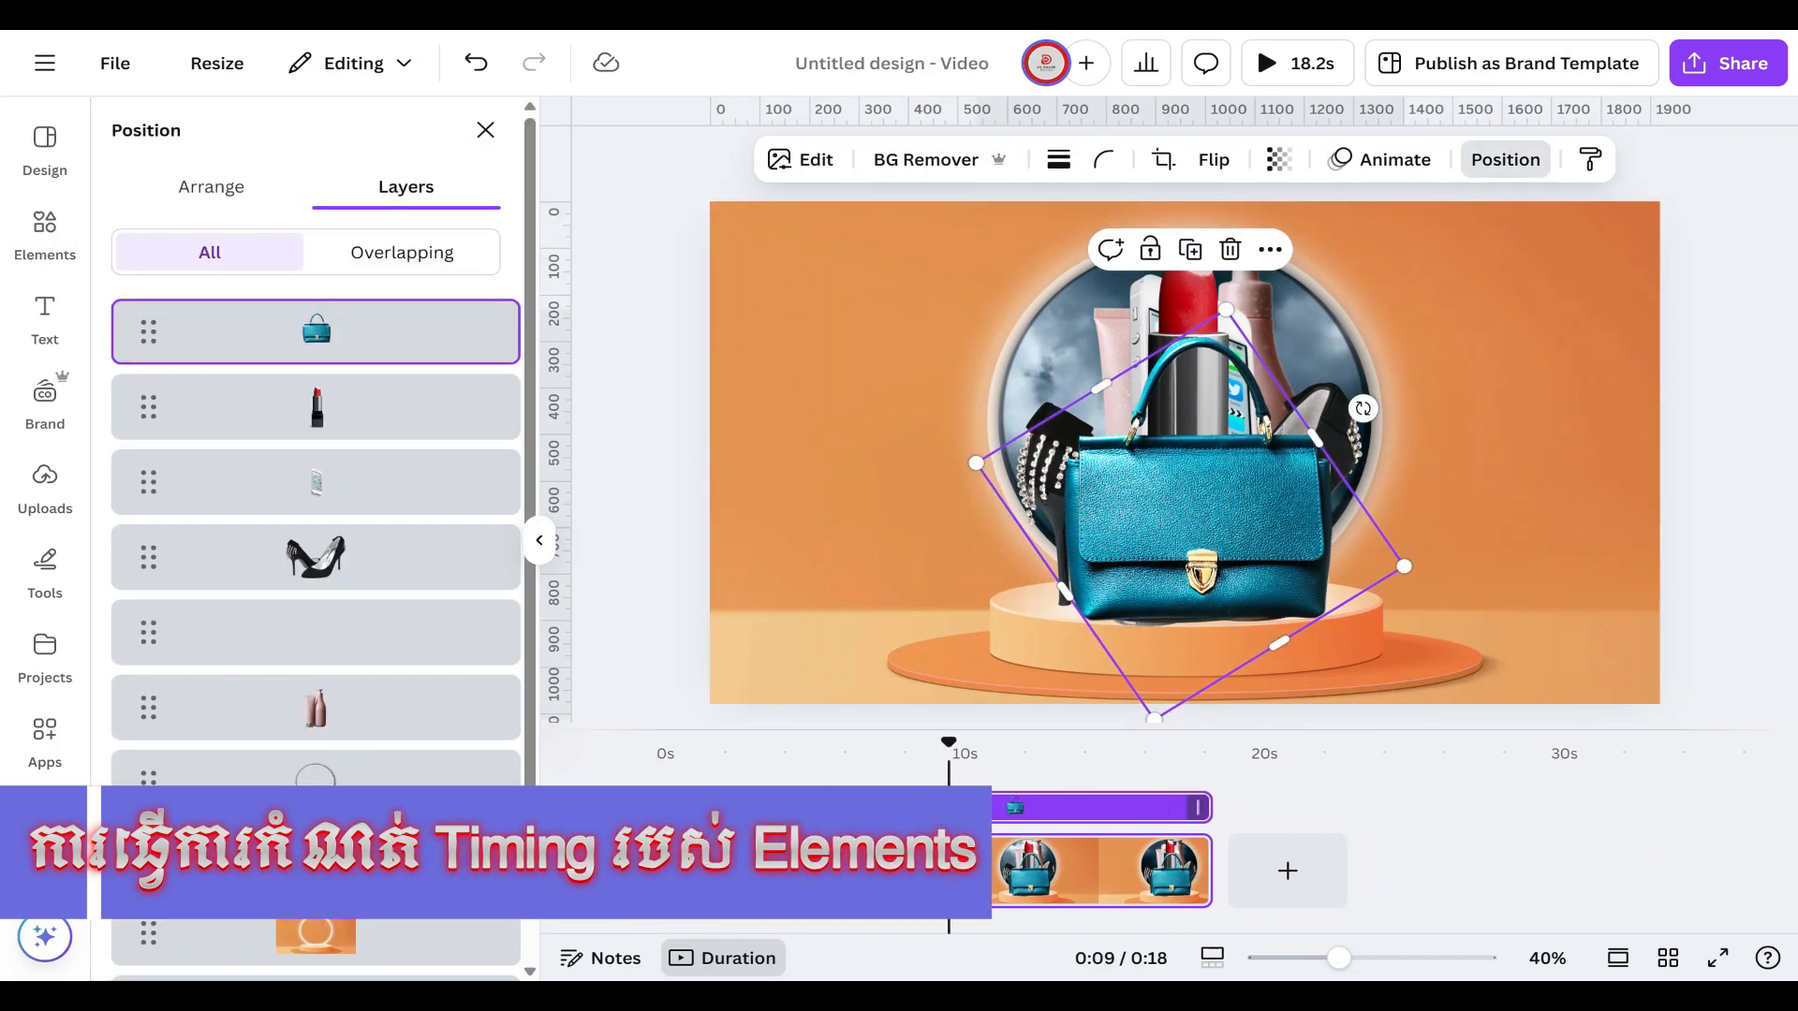
# Step: Delay the second page's handbag to start at about 5.6 s on the timeline and the lipstick at about 7 s
pyautogui.moveTo(824, 812); pyautogui.dragTo(838, 819)
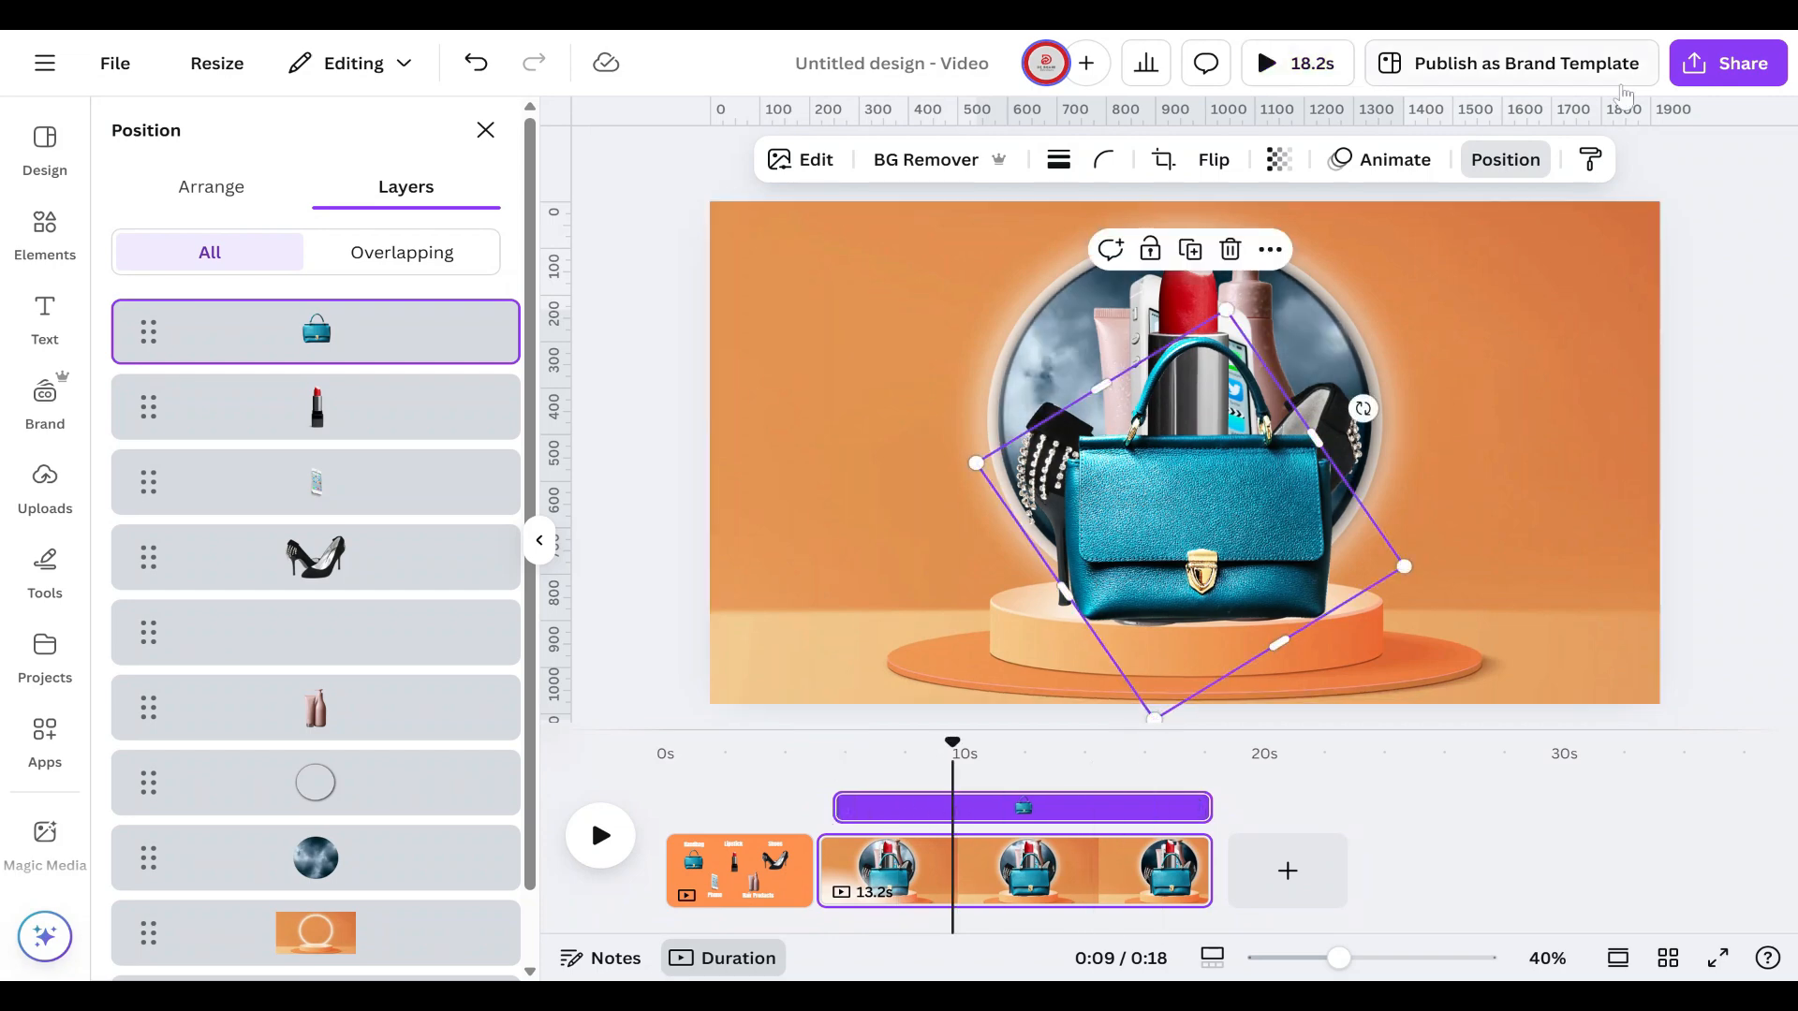
pyautogui.click(330, 405)
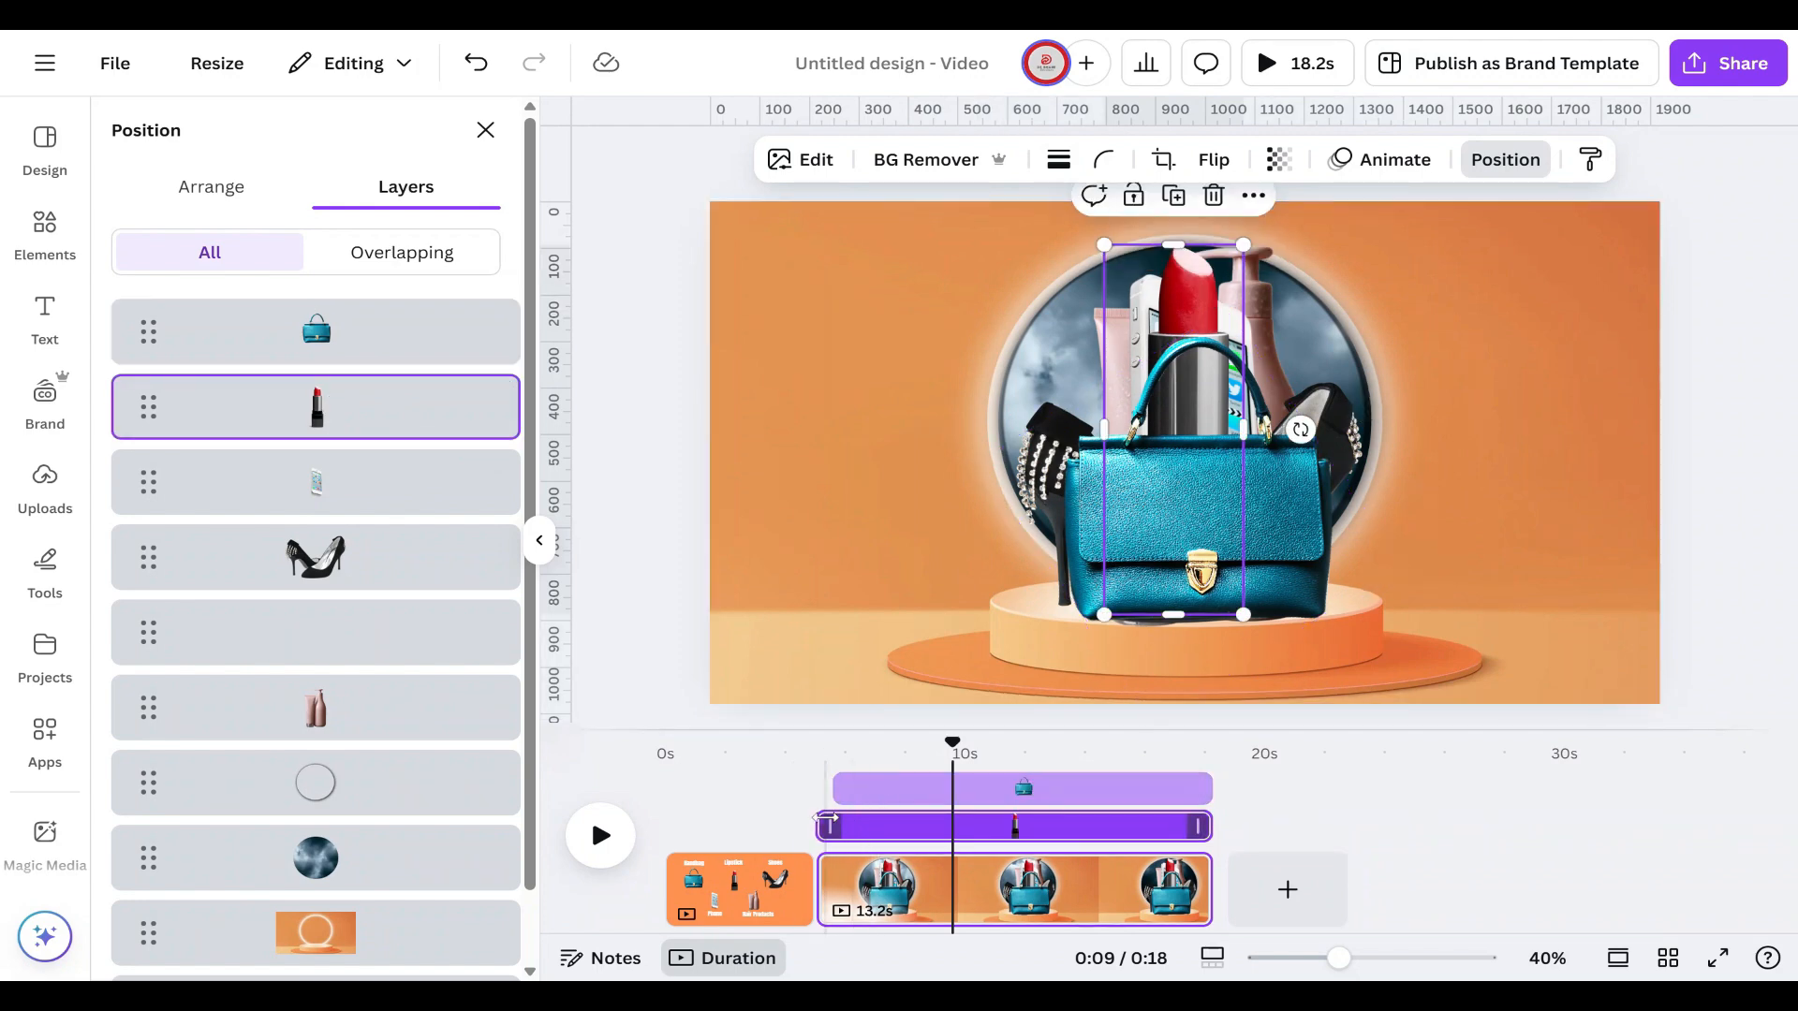
pyautogui.moveTo(829, 826); pyautogui.dragTo(881, 827)
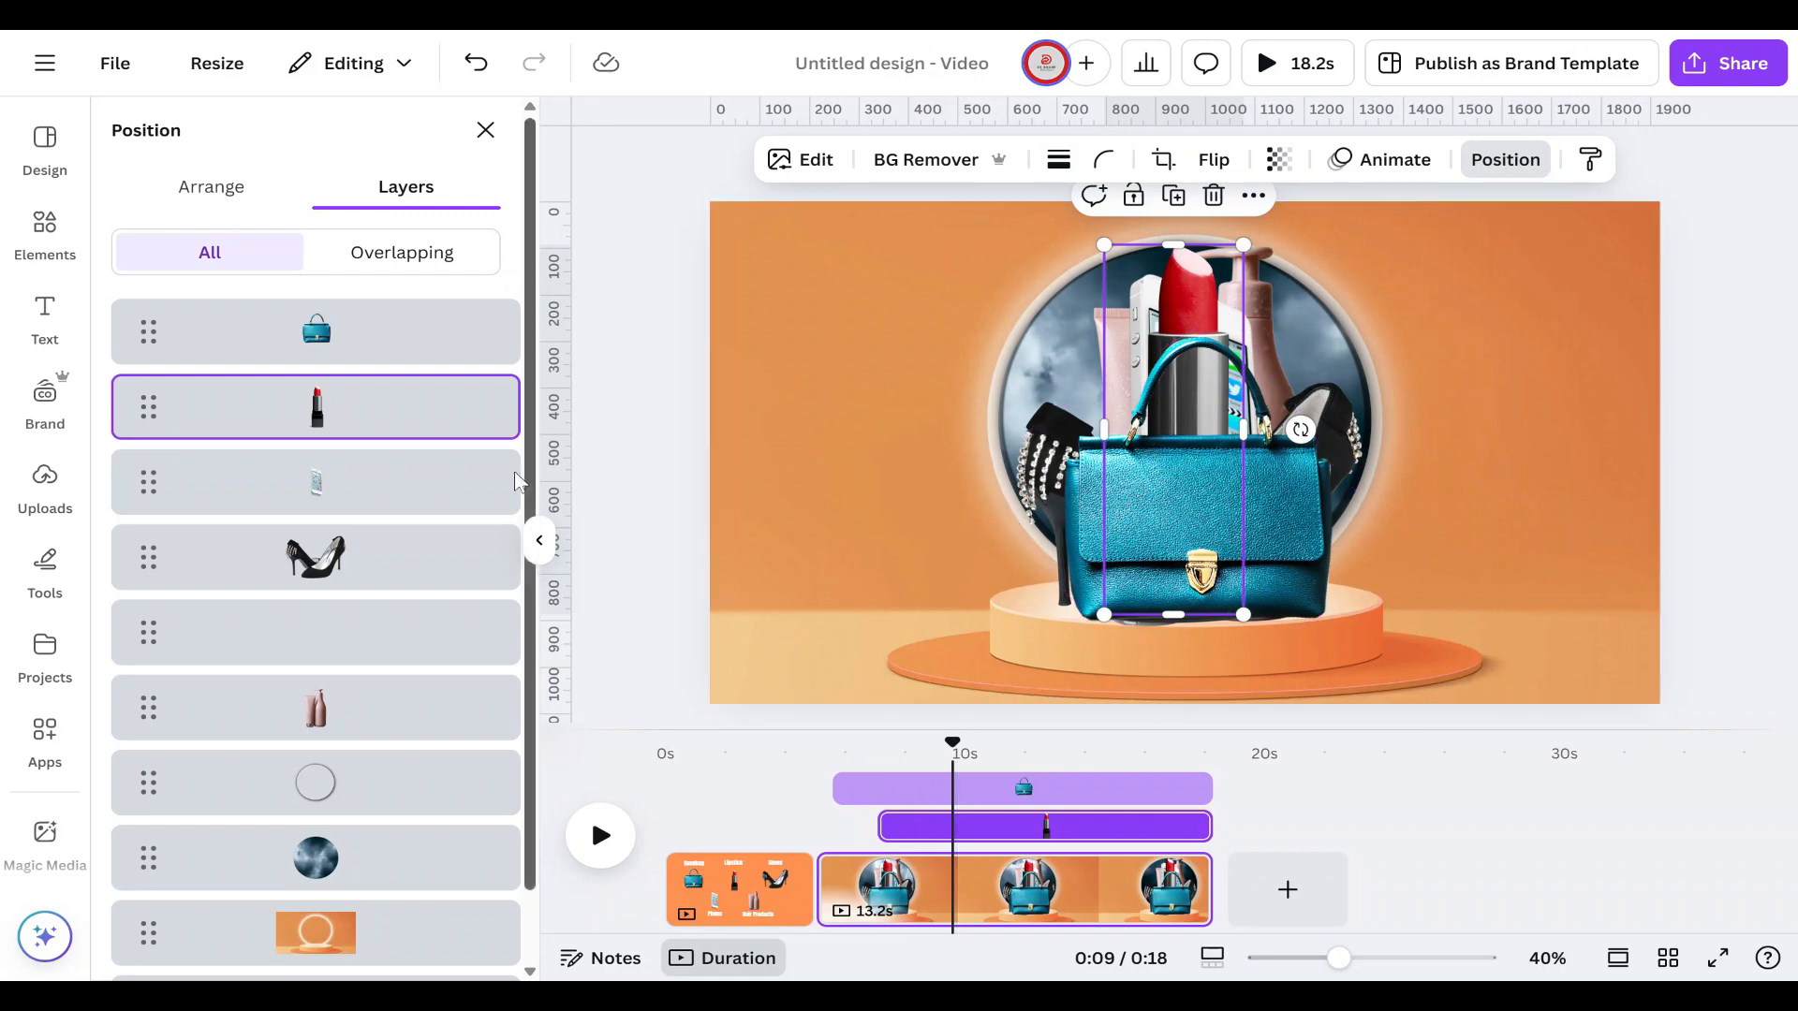
# Step: Delay the phone's start on the second page to about 8.7 s on the timeline, after the lipstick
pyautogui.click(405, 490)
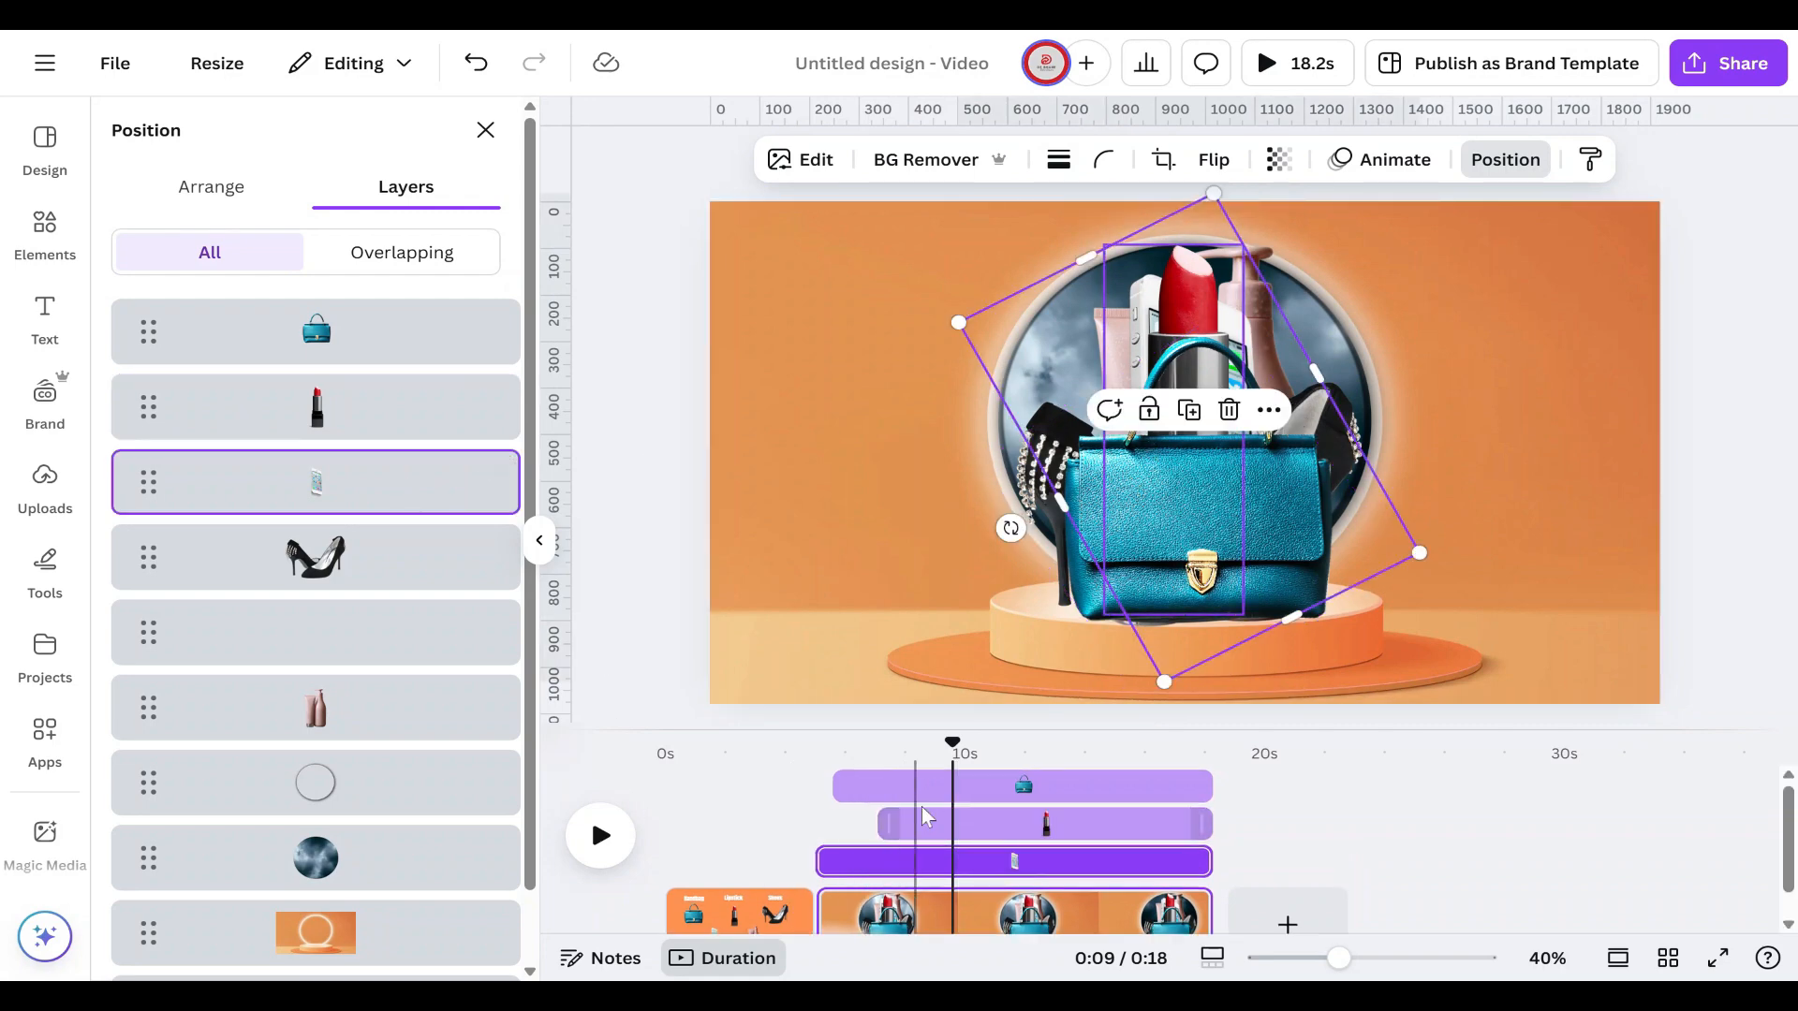
pyautogui.scroll(-1, 894, 833)
pyautogui.moveTo(830, 828); pyautogui.dragTo(935, 829)
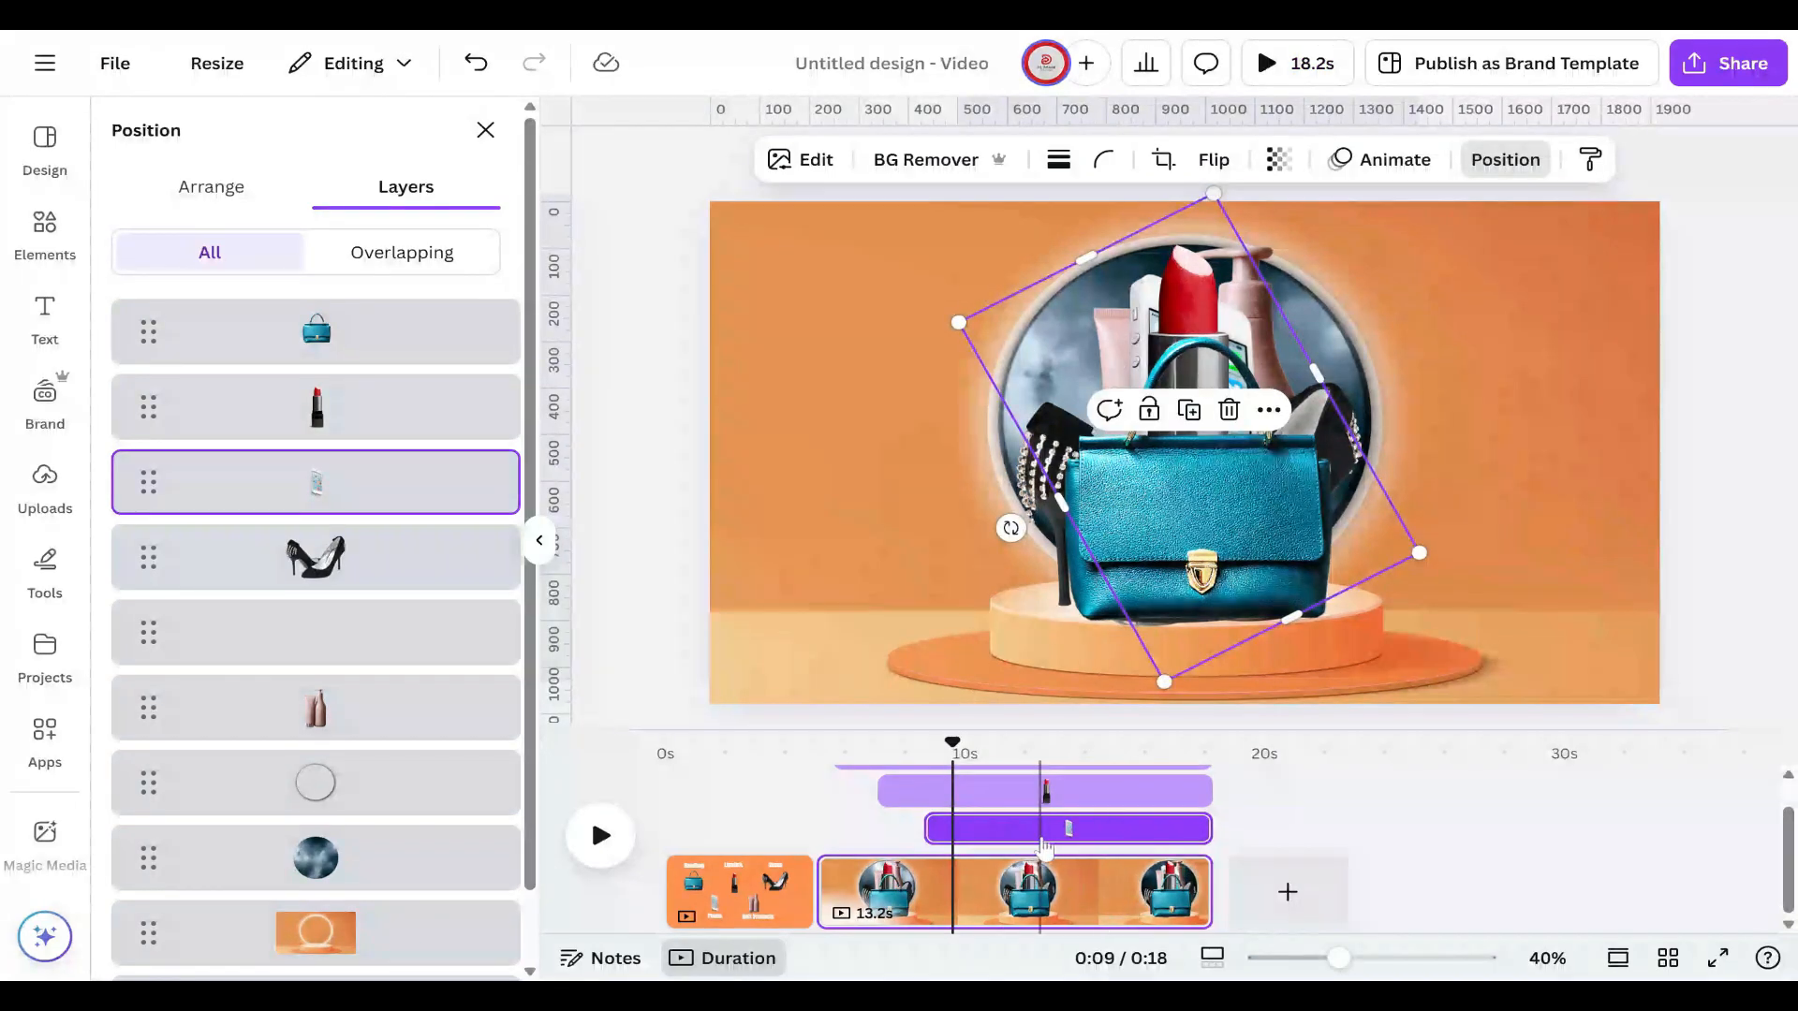
# Step: Delay the high heels' start to about 10.3 s on the timeline and the pink bottles' start to about 11.5 s
pyautogui.click(440, 567)
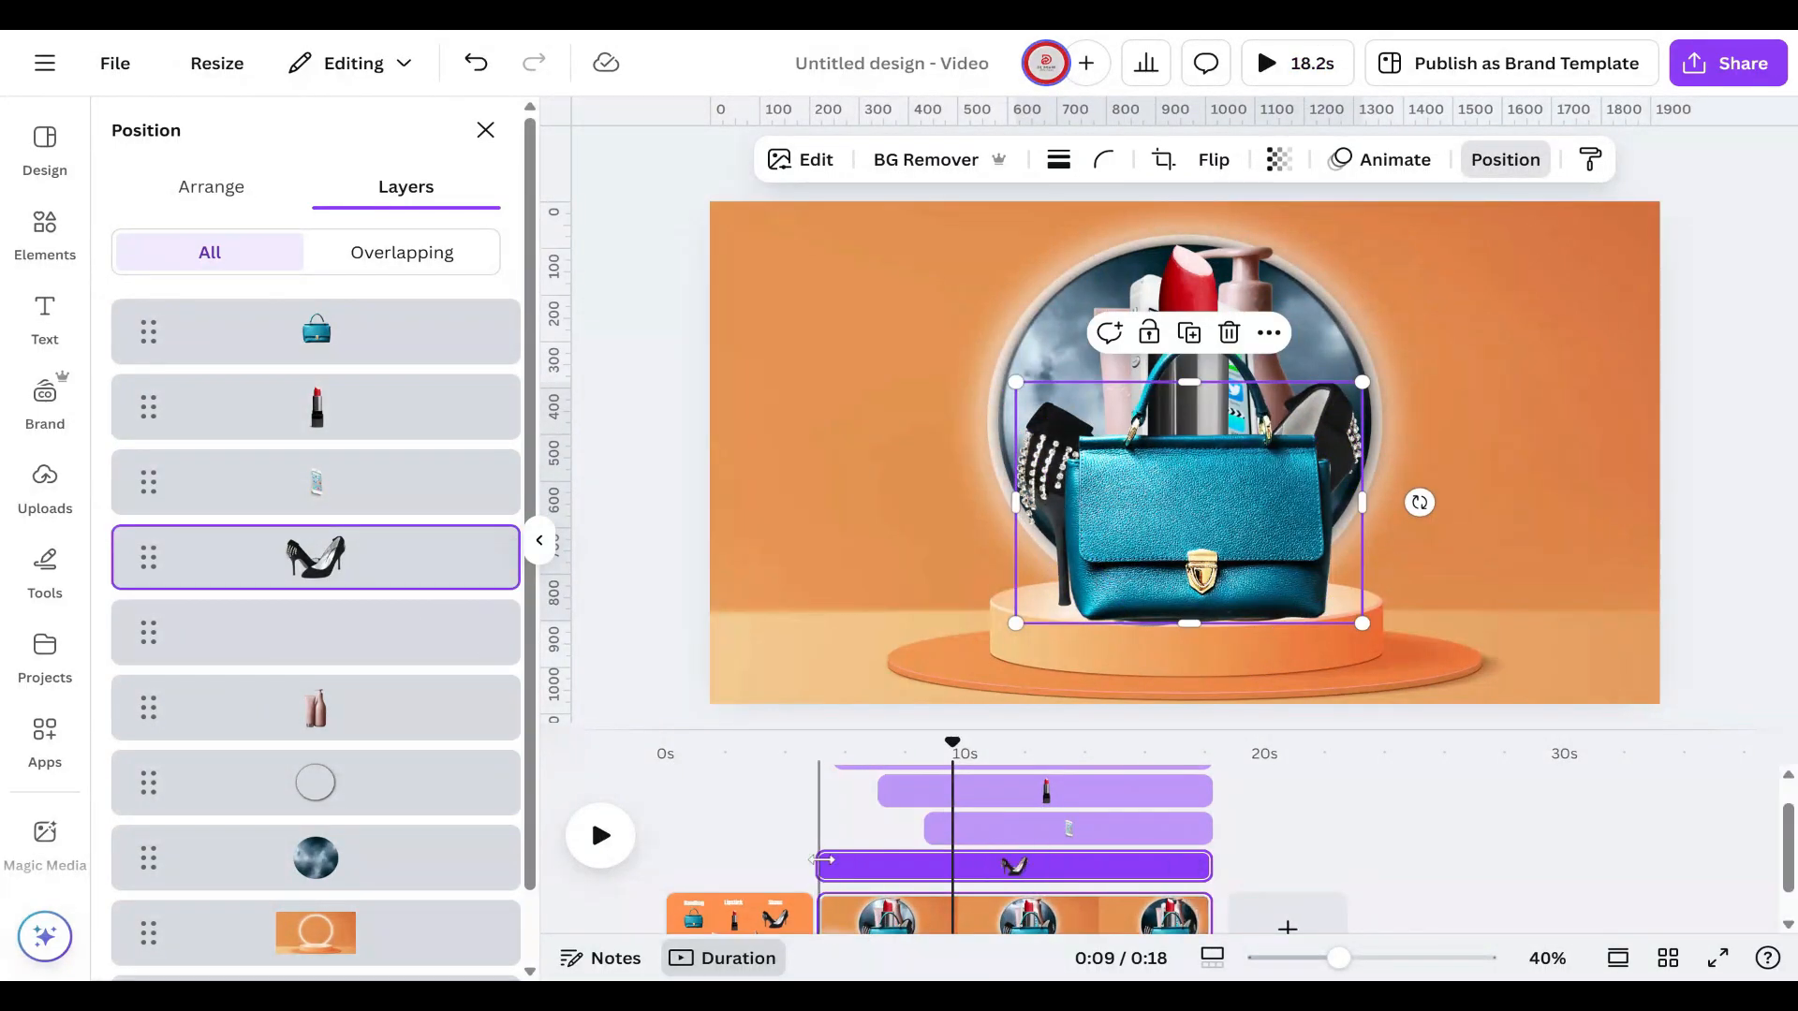
pyautogui.moveTo(820, 866); pyautogui.dragTo(964, 866)
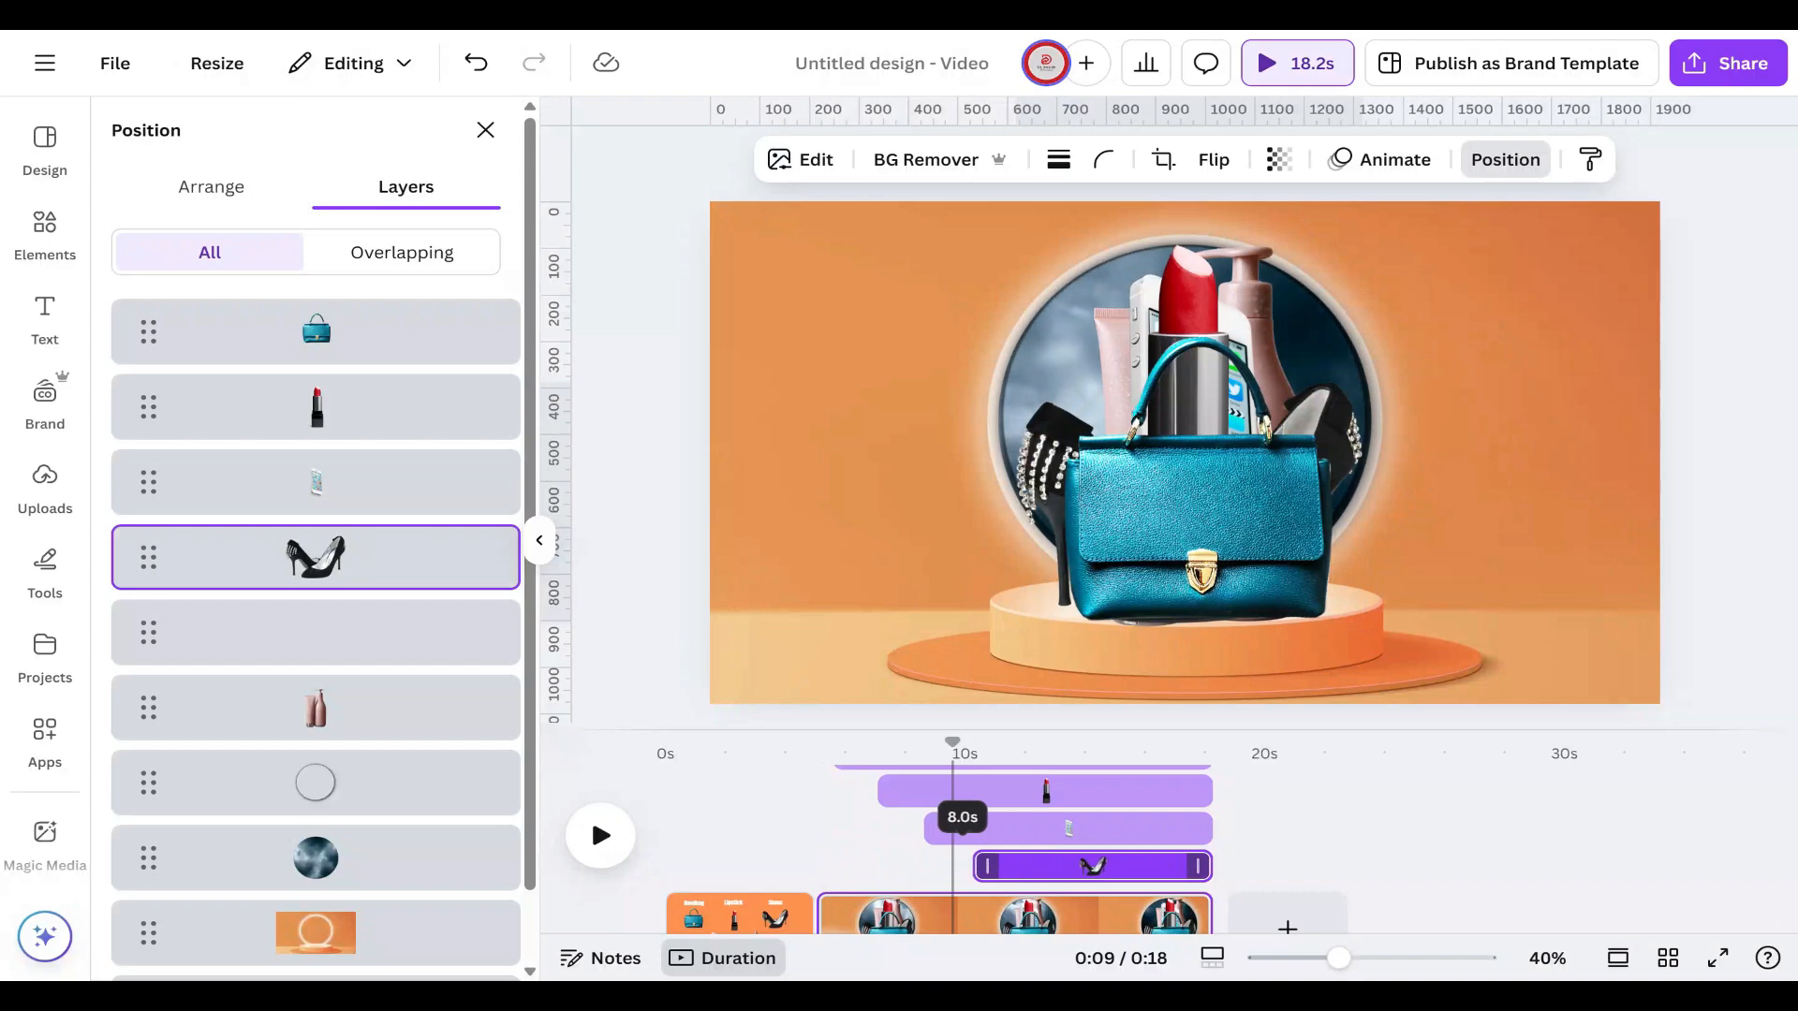
pyautogui.moveTo(965, 866); pyautogui.dragTo(974, 866)
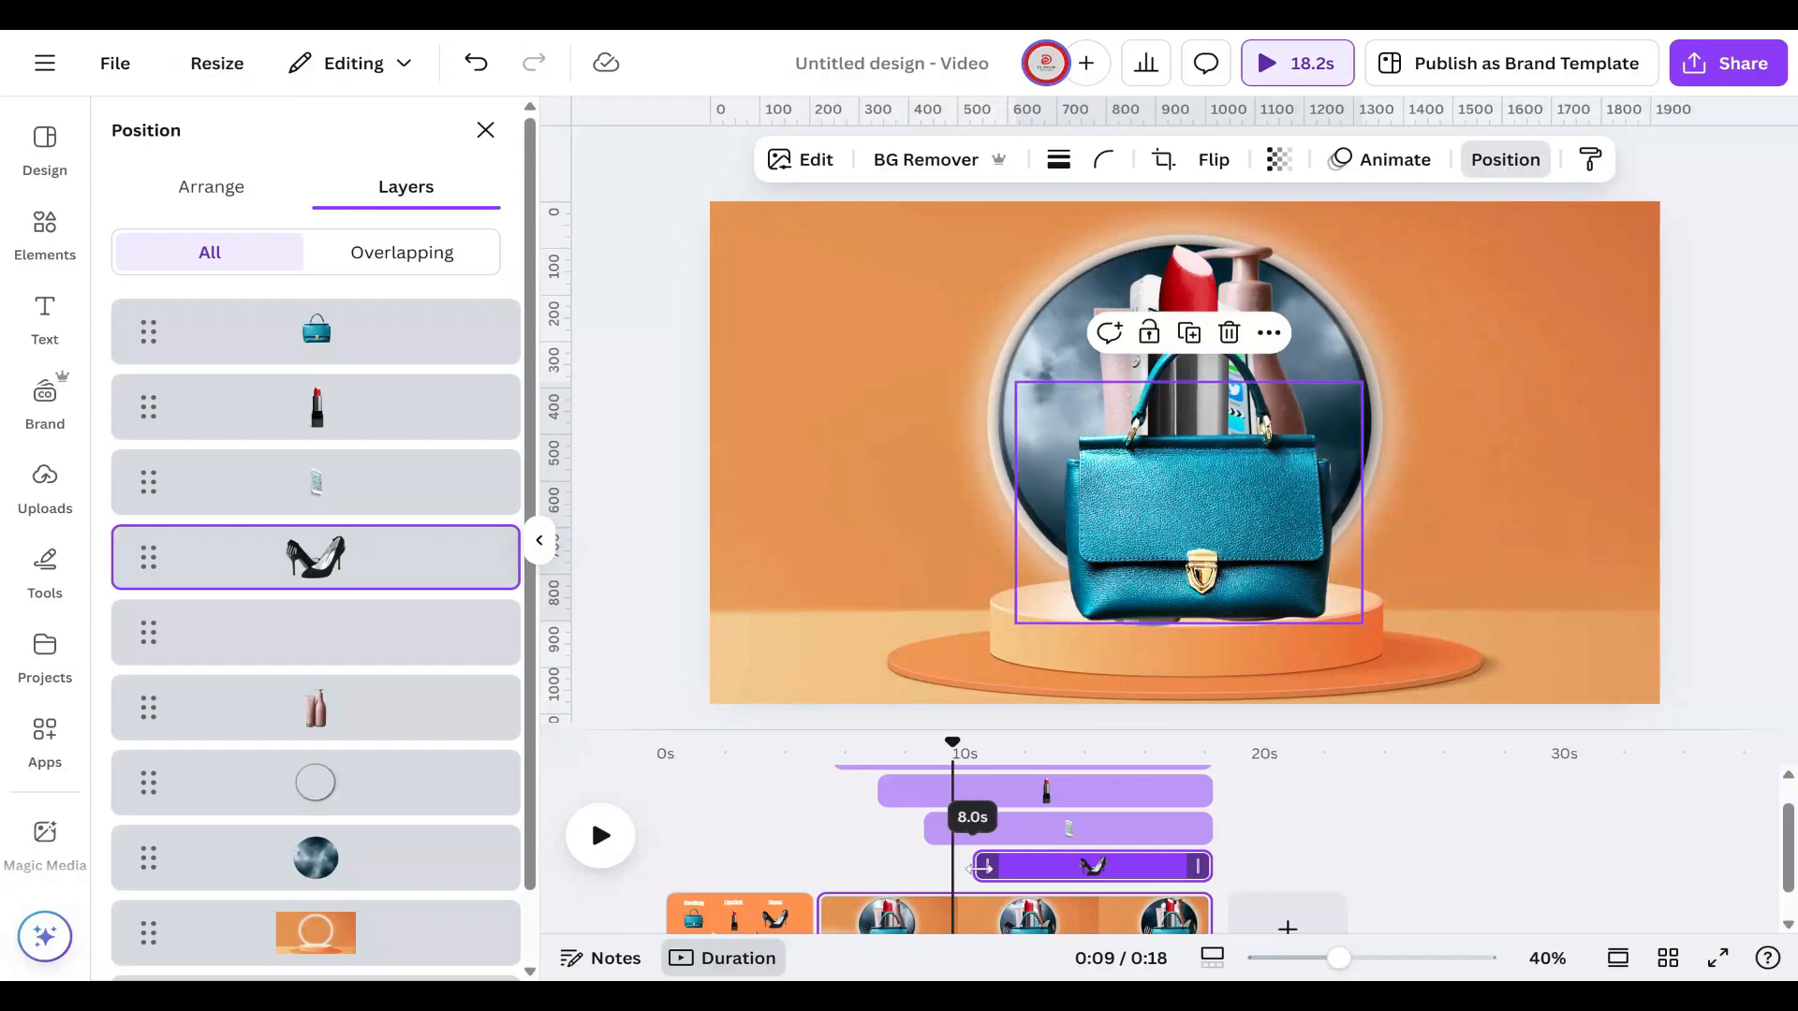
pyautogui.click(381, 706)
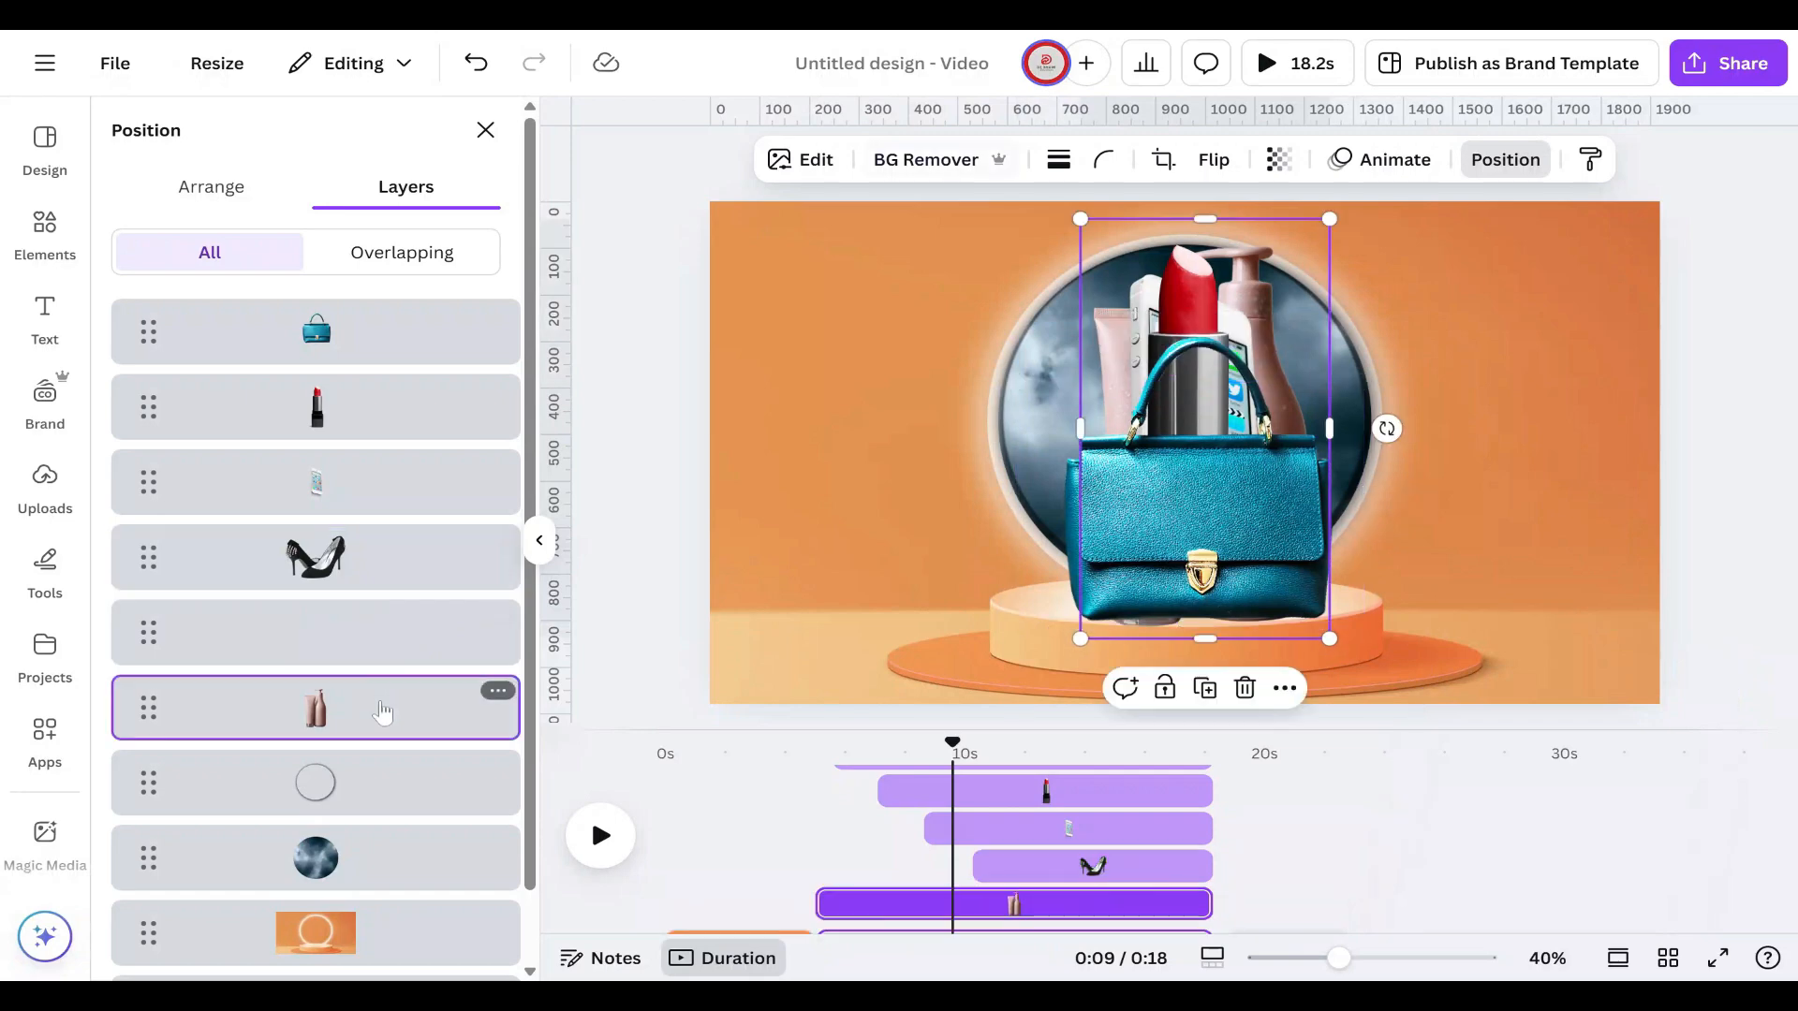
pyautogui.scroll(-2, 854, 854)
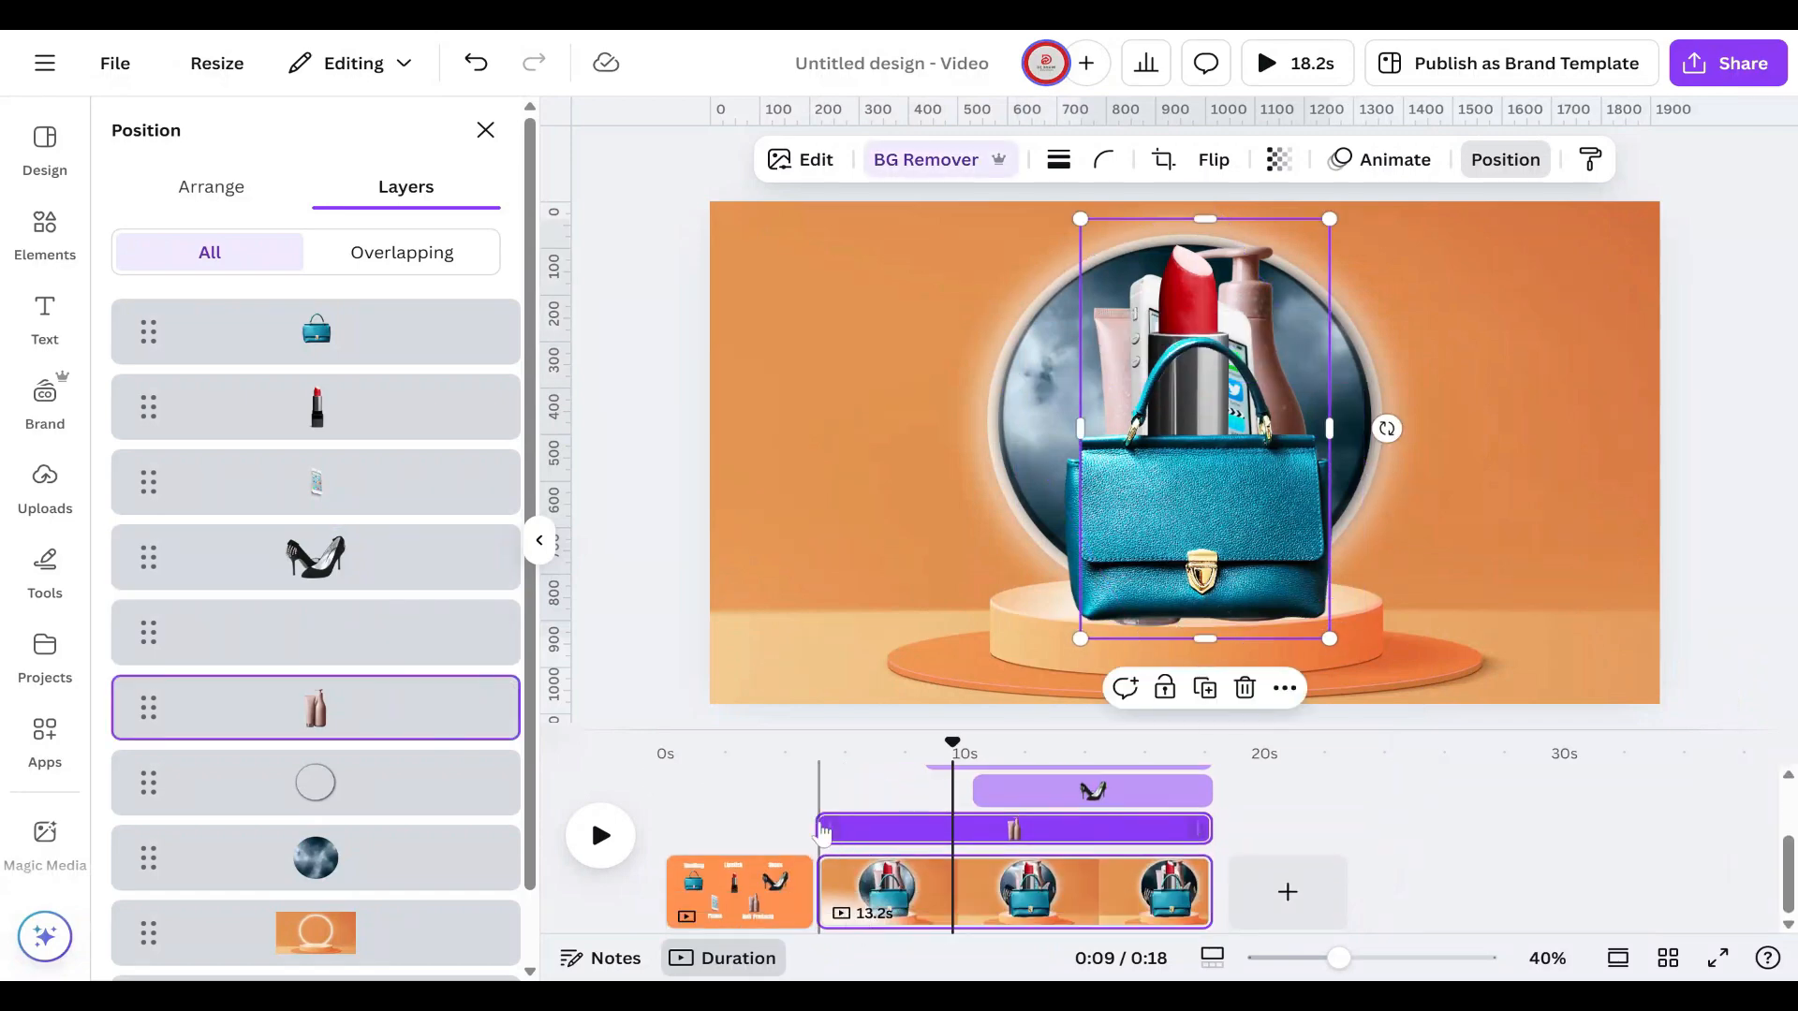
pyautogui.moveTo(822, 832); pyautogui.dragTo(1011, 830)
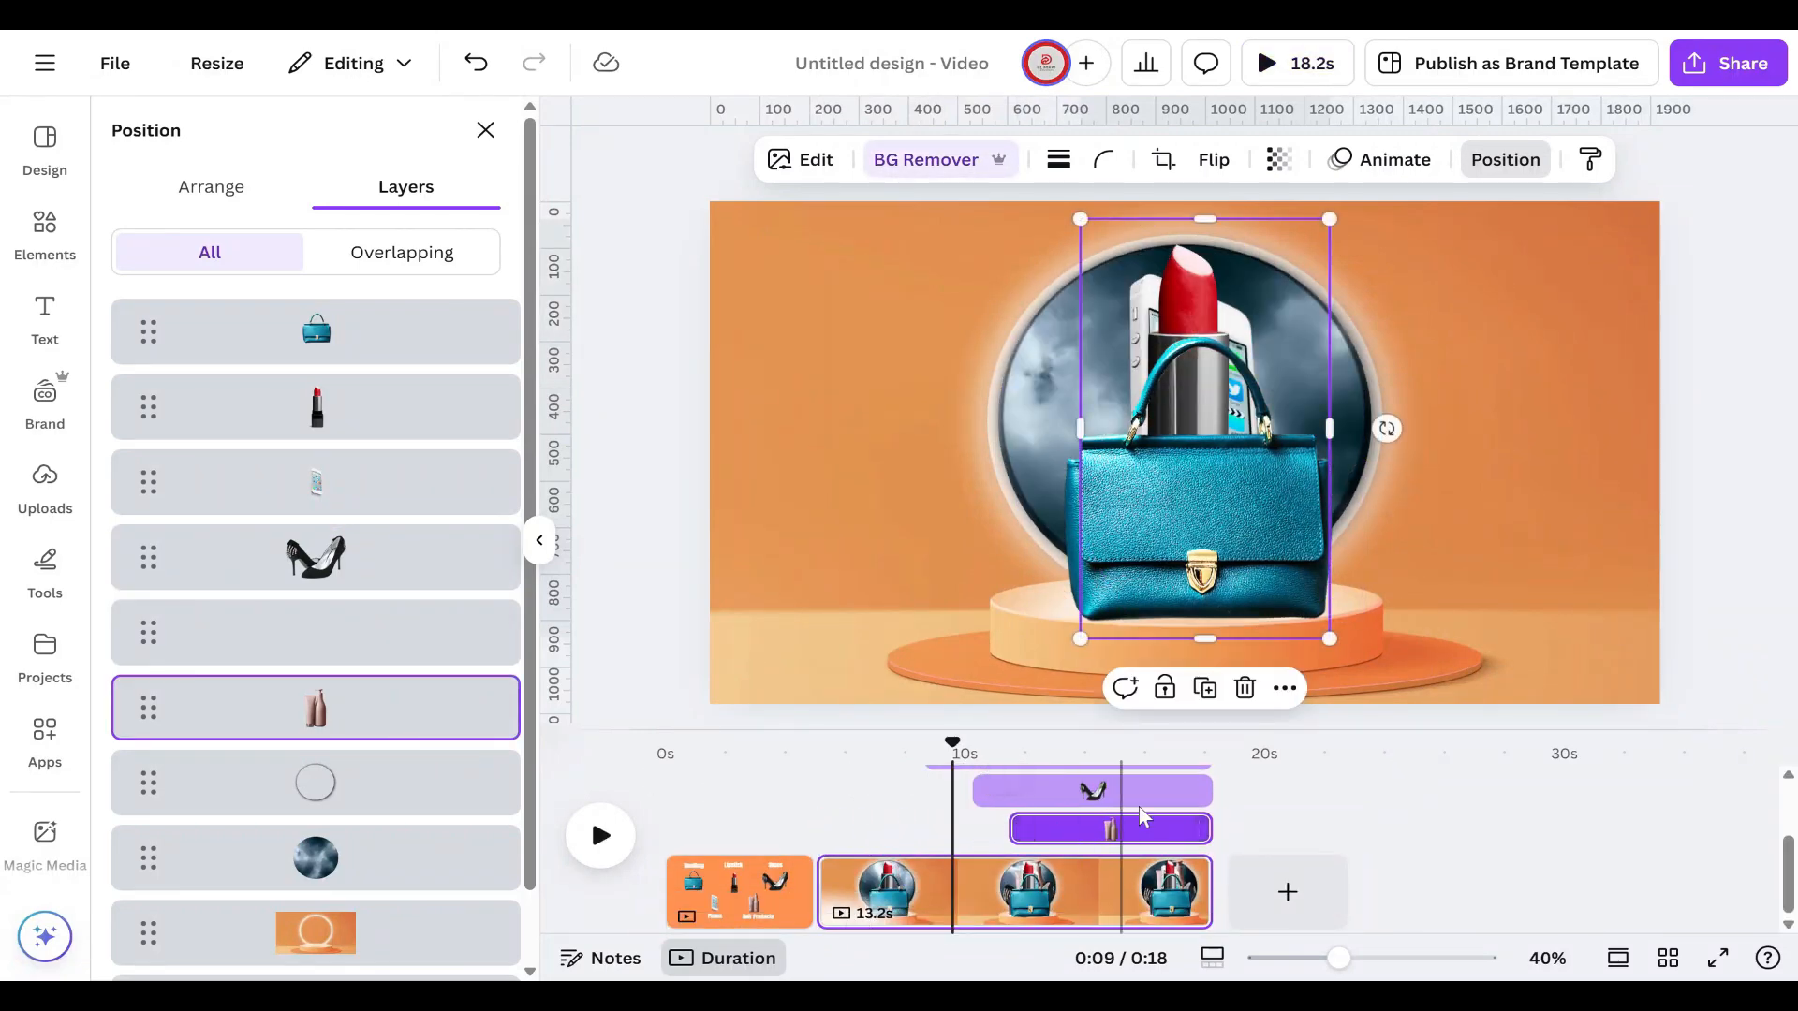
# Step: Trim the handbag to end at about 9 s on the timeline and the lipstick to run from about 8 s to 11.2 s
pyautogui.scroll(2, 1145, 810)
pyautogui.click(1024, 796)
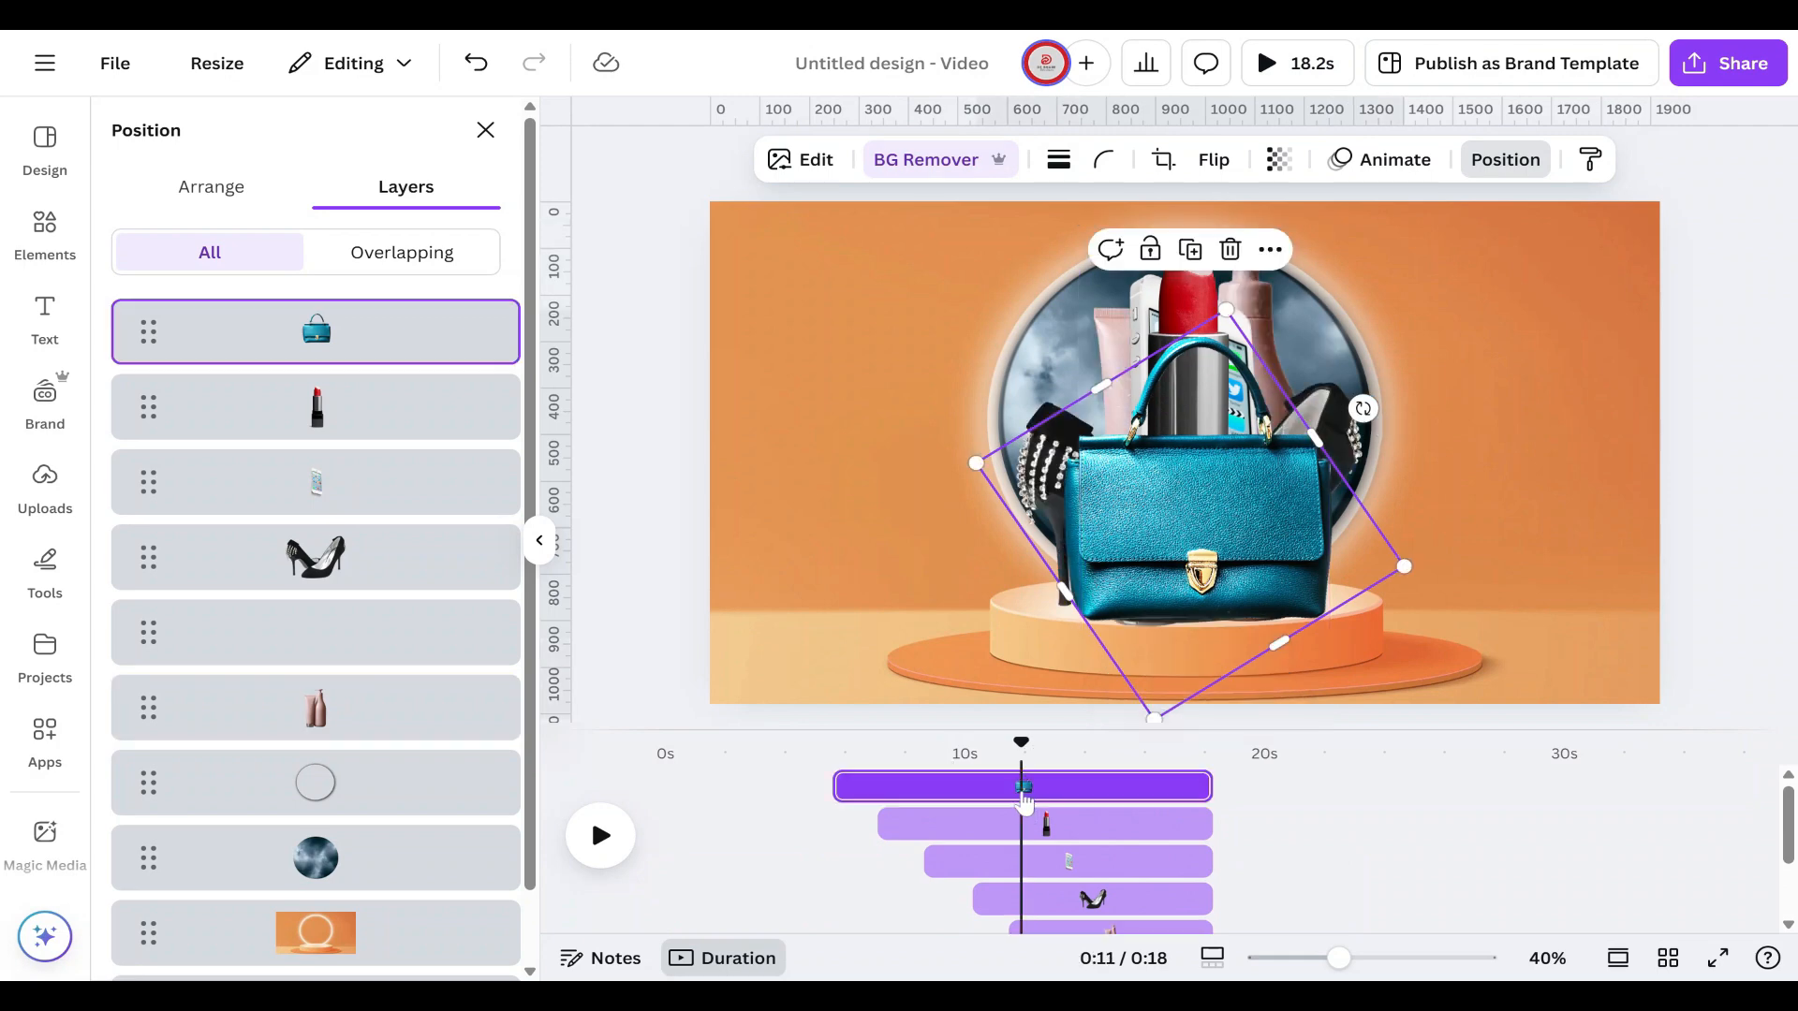
pyautogui.moveTo(1187, 787); pyautogui.dragTo(927, 789)
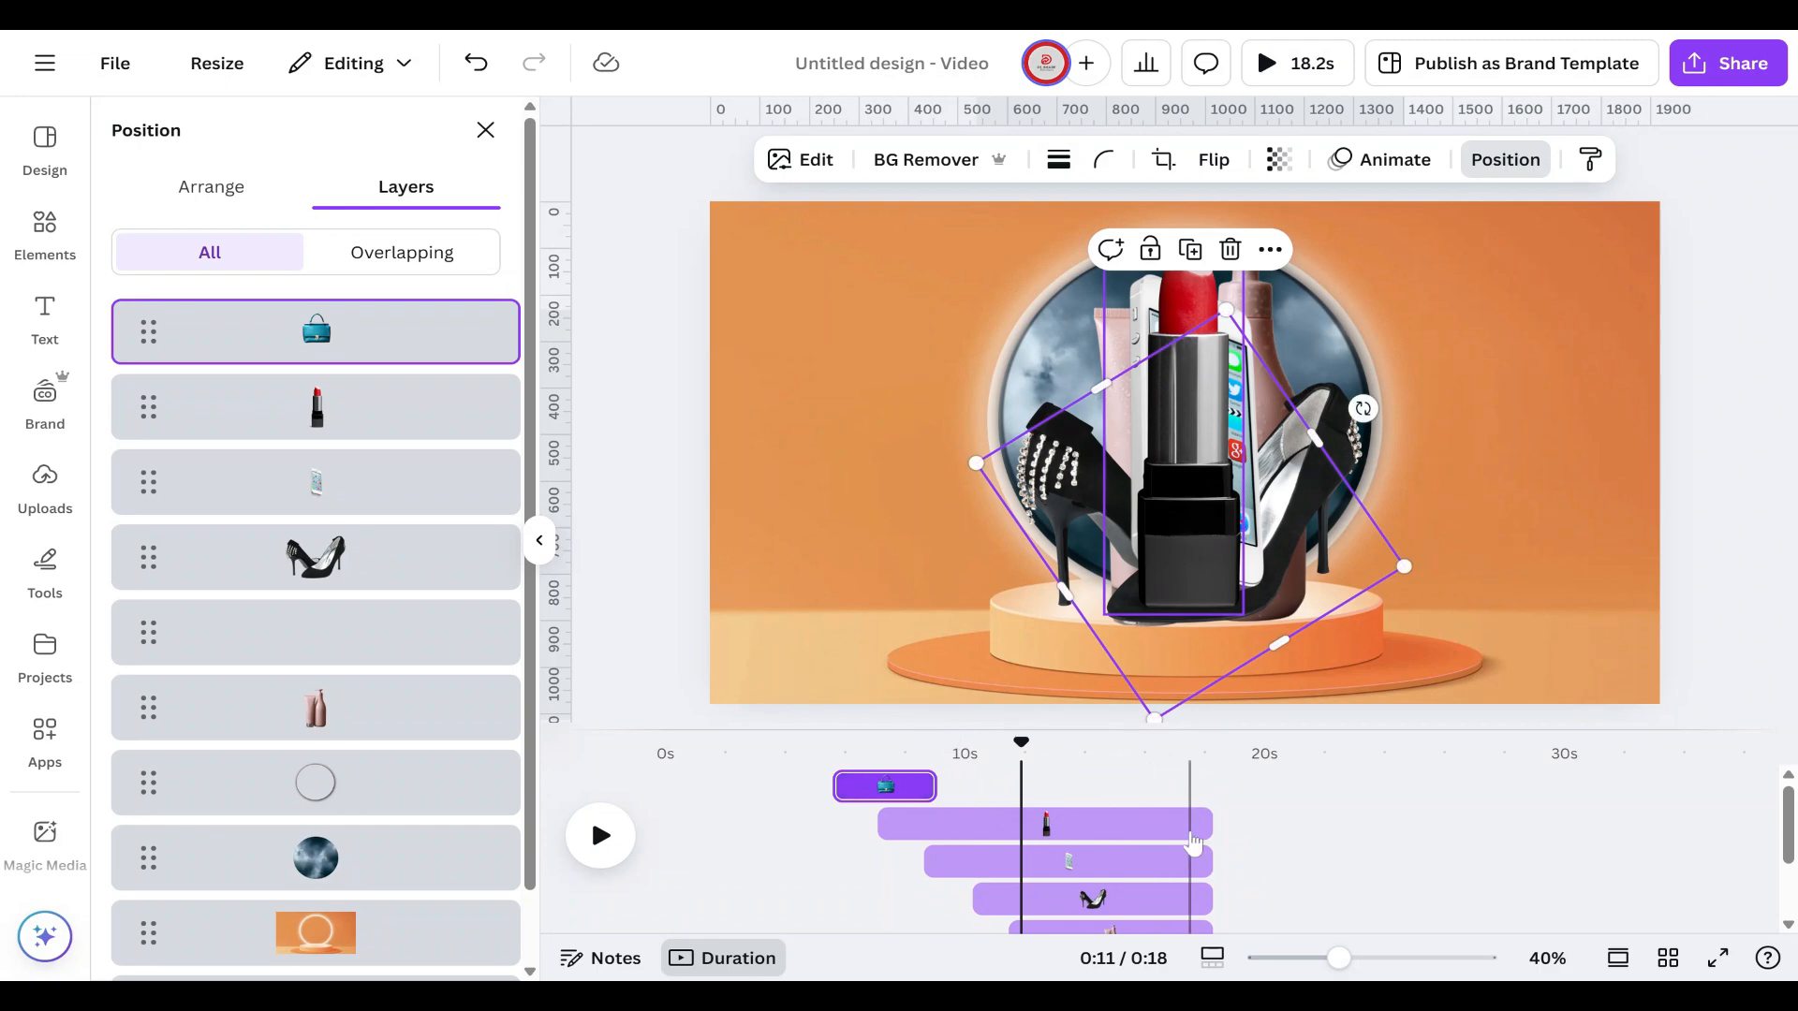
pyautogui.moveTo(1173, 819); pyautogui.dragTo(1004, 822)
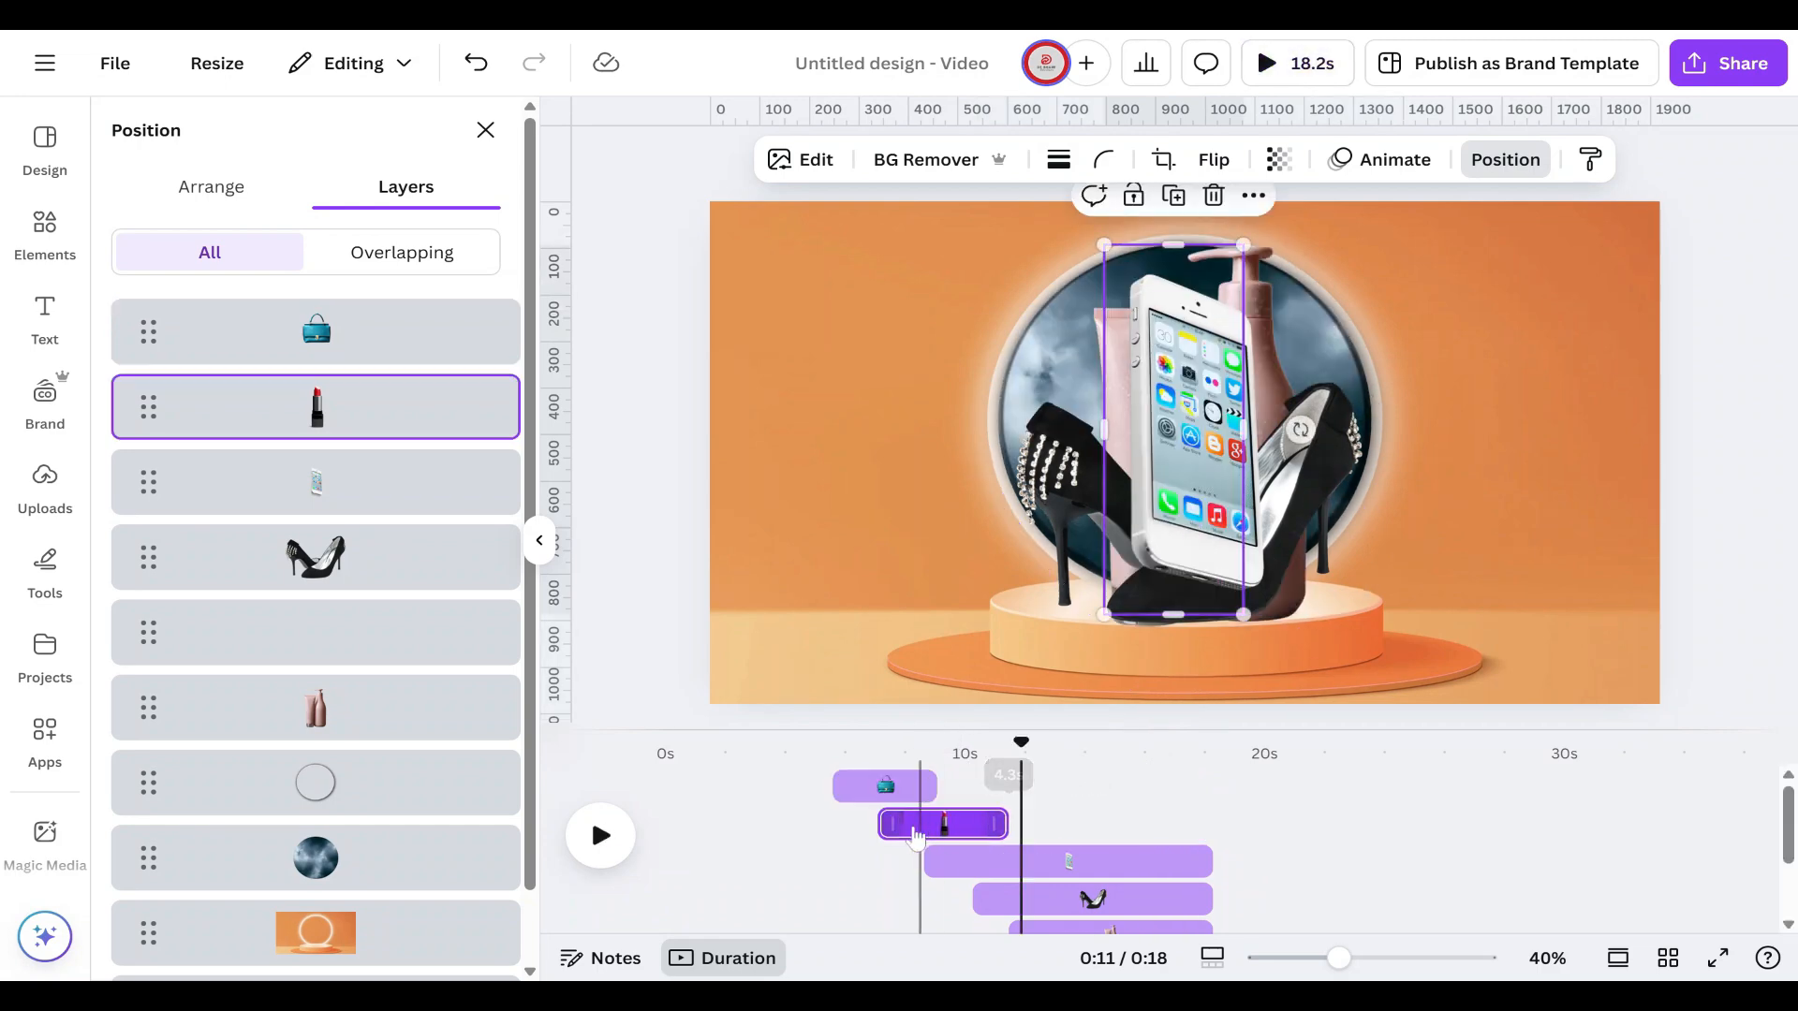
pyautogui.moveTo(895, 824); pyautogui.dragTo(1000, 824)
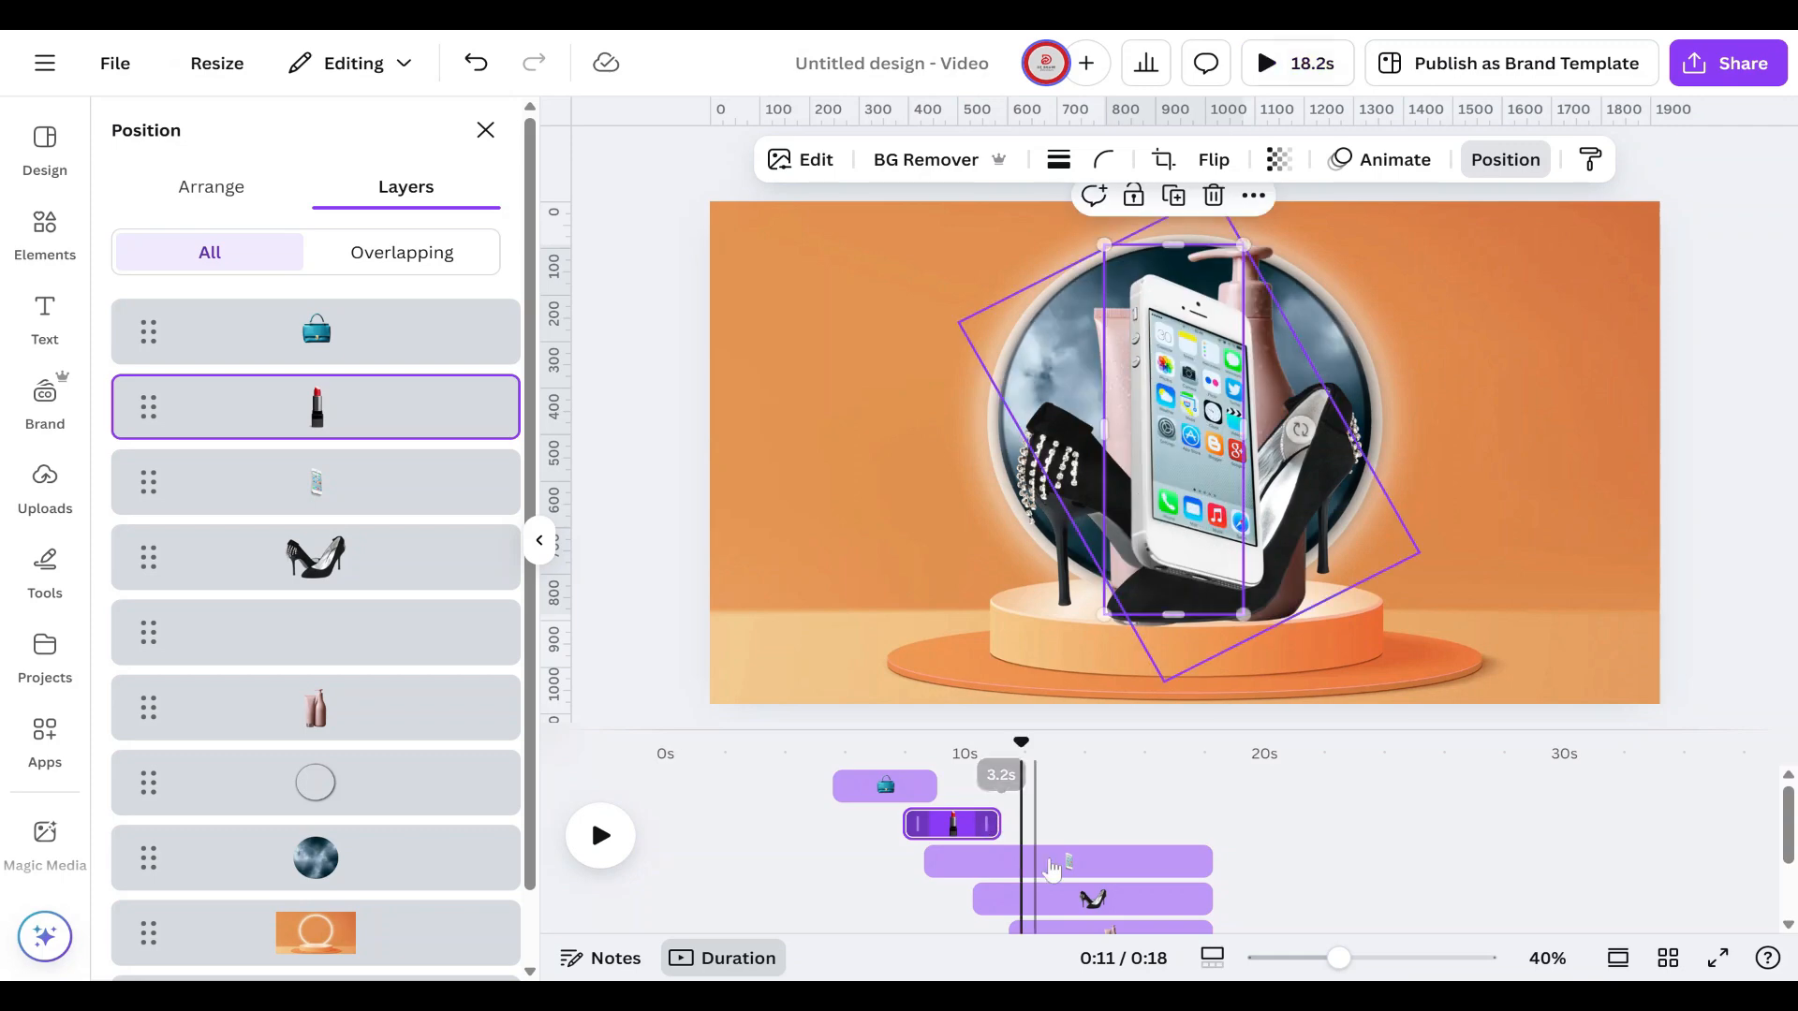
# Step: Trim the phone to run from about 10.3 s to 13.4 s on the timeline and the heels from about 12.3 s to 15.7 s
pyautogui.moveTo(1190, 857); pyautogui.dragTo(1089, 859)
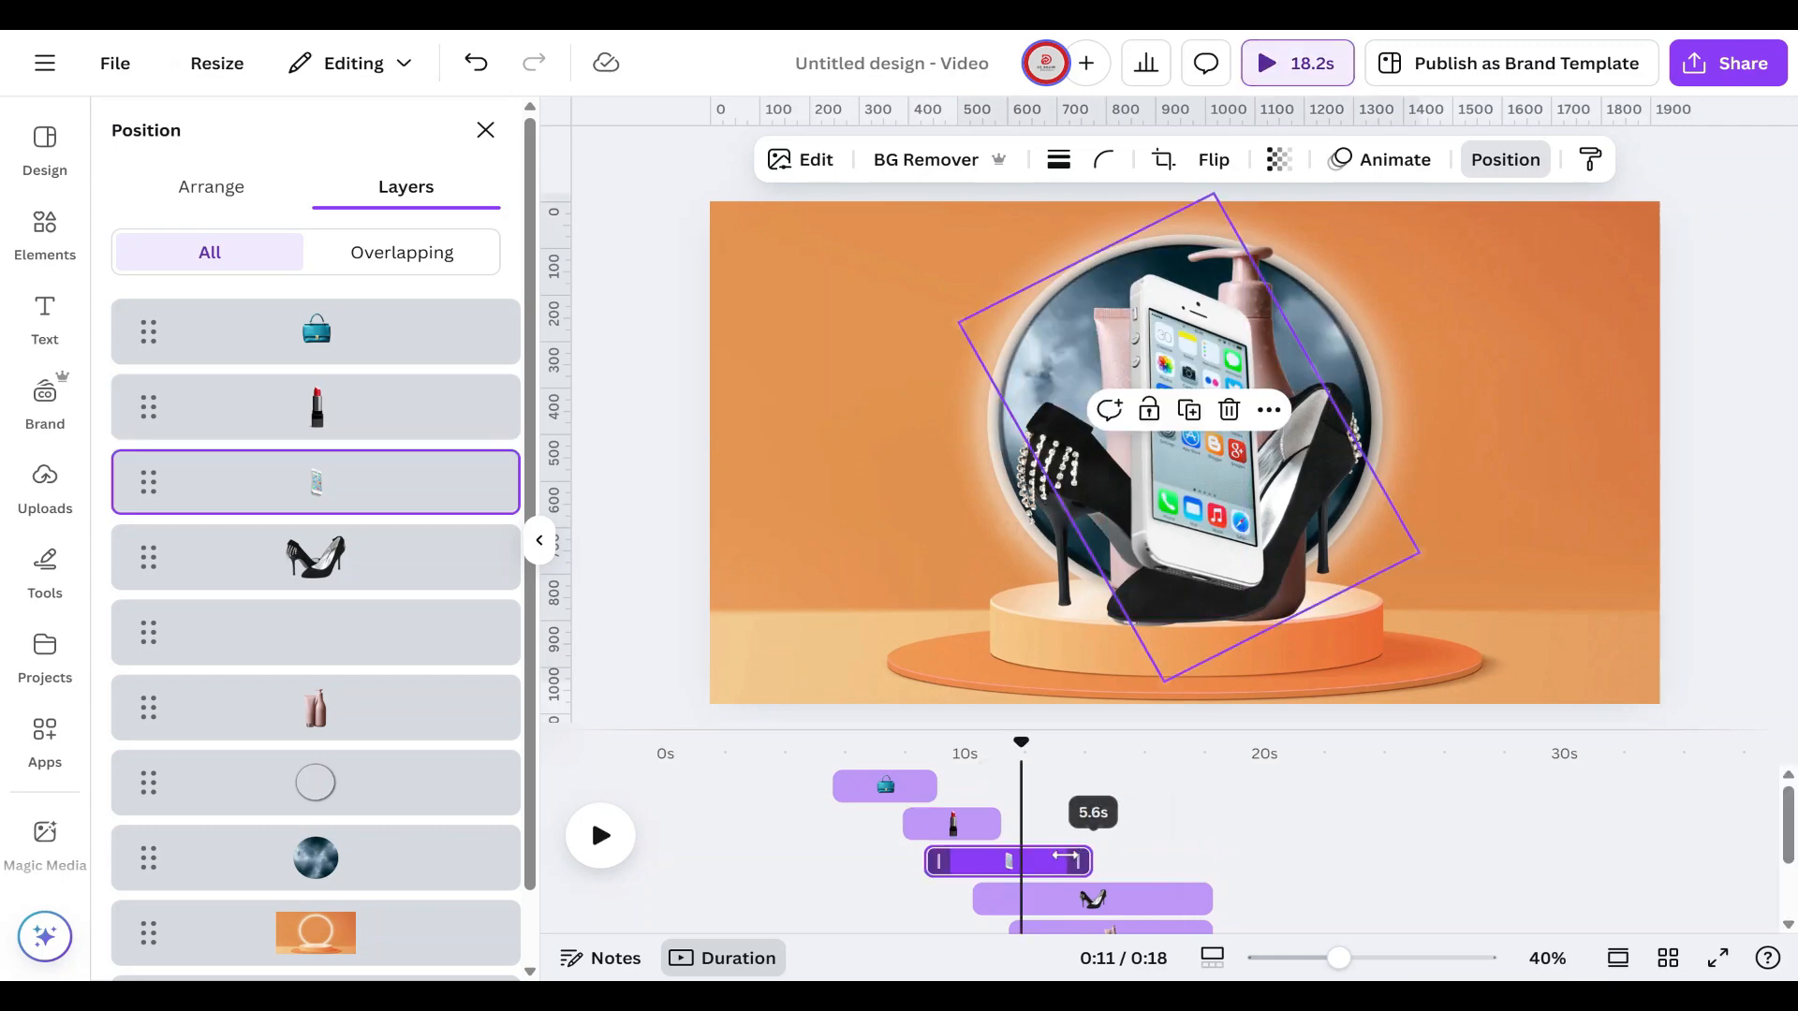
pyautogui.moveTo(941, 861); pyautogui.dragTo(1067, 860)
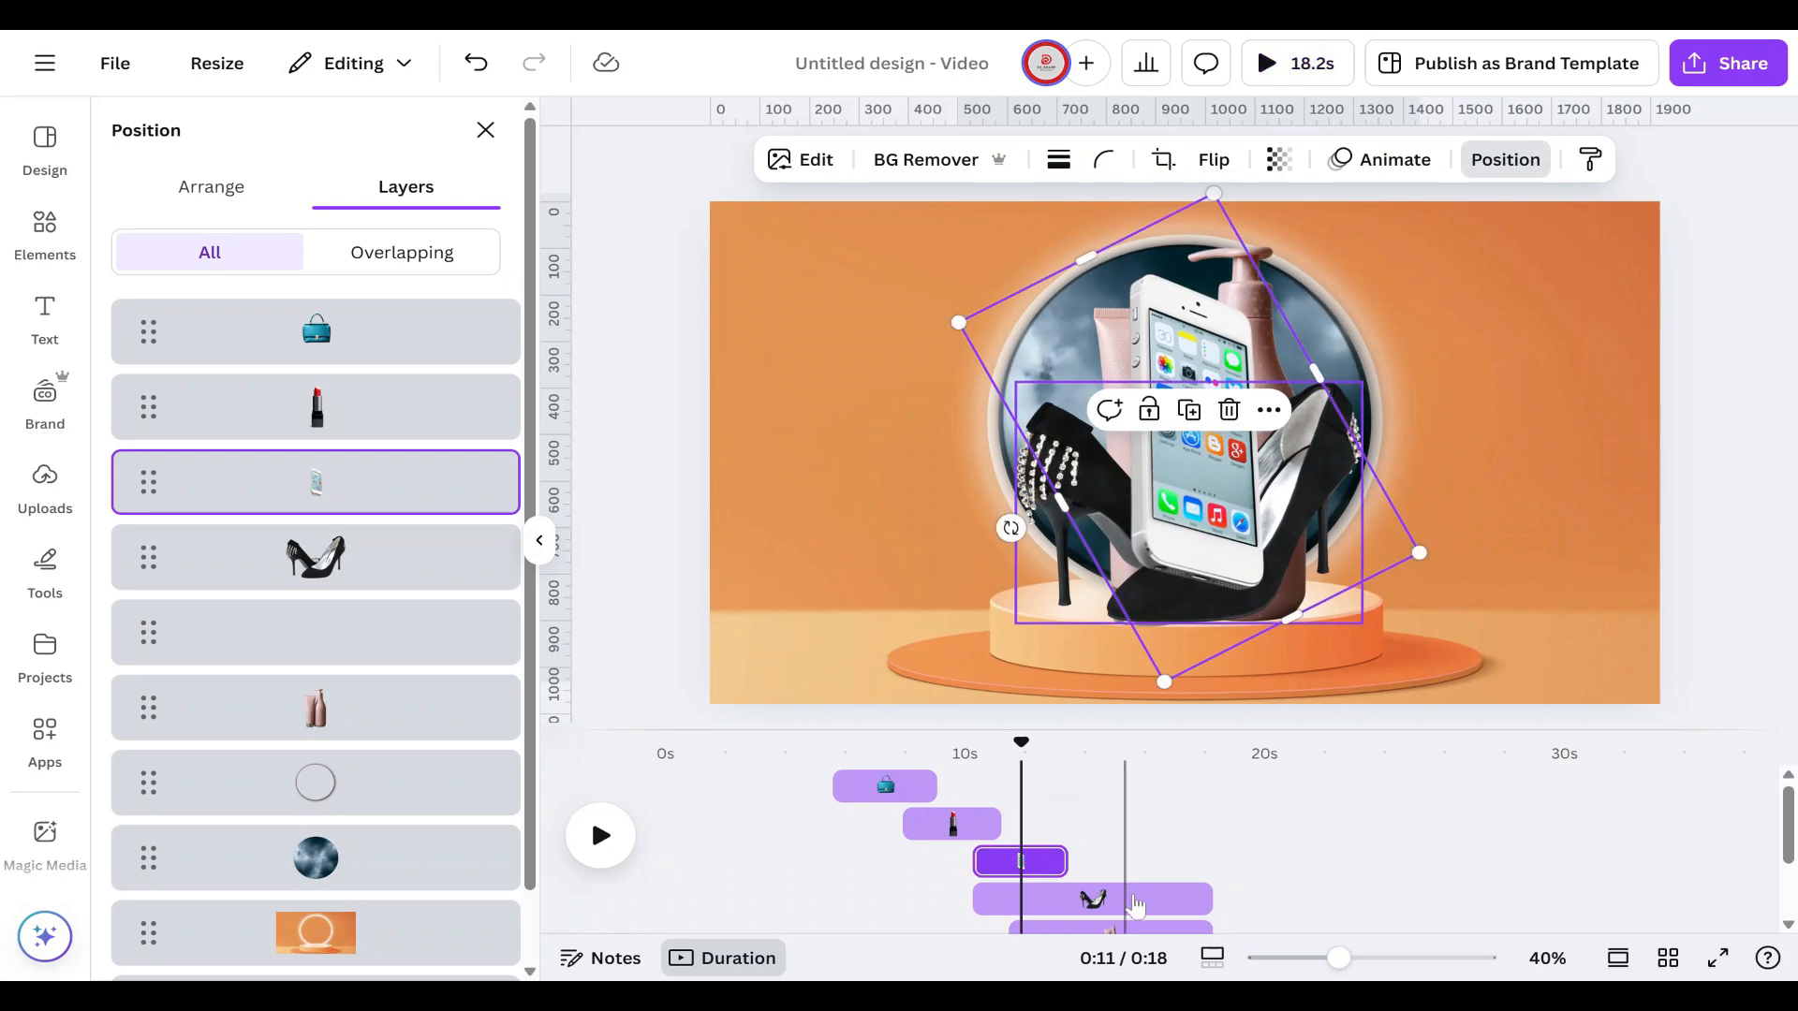
pyautogui.click(1171, 902)
pyautogui.moveTo(1199, 901); pyautogui.dragTo(1126, 899)
pyautogui.moveTo(978, 899); pyautogui.dragTo(1040, 900)
# Step: Trim the pink bottles to run from about 14.5 s to 17.6 s on the timeline
pyautogui.scroll(-2, 1243, 883)
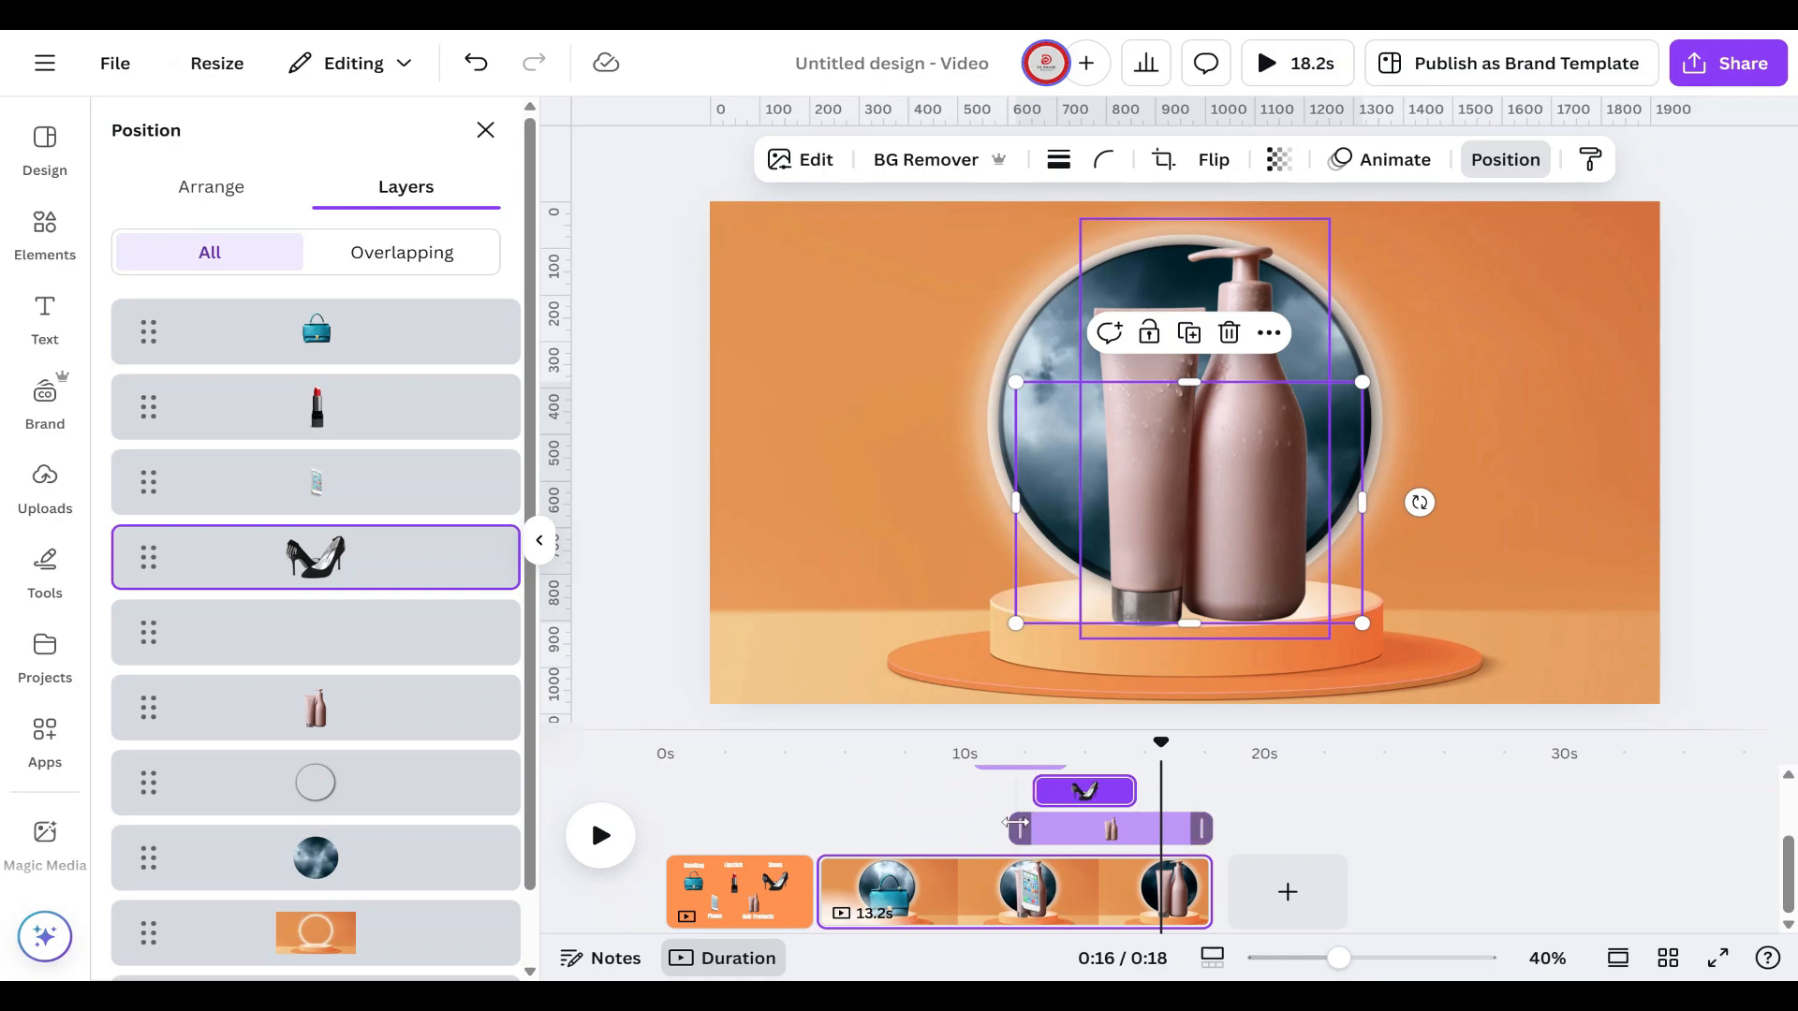
pyautogui.moveTo(1011, 822); pyautogui.dragTo(1191, 831)
pyautogui.scroll(2, 1211, 832)
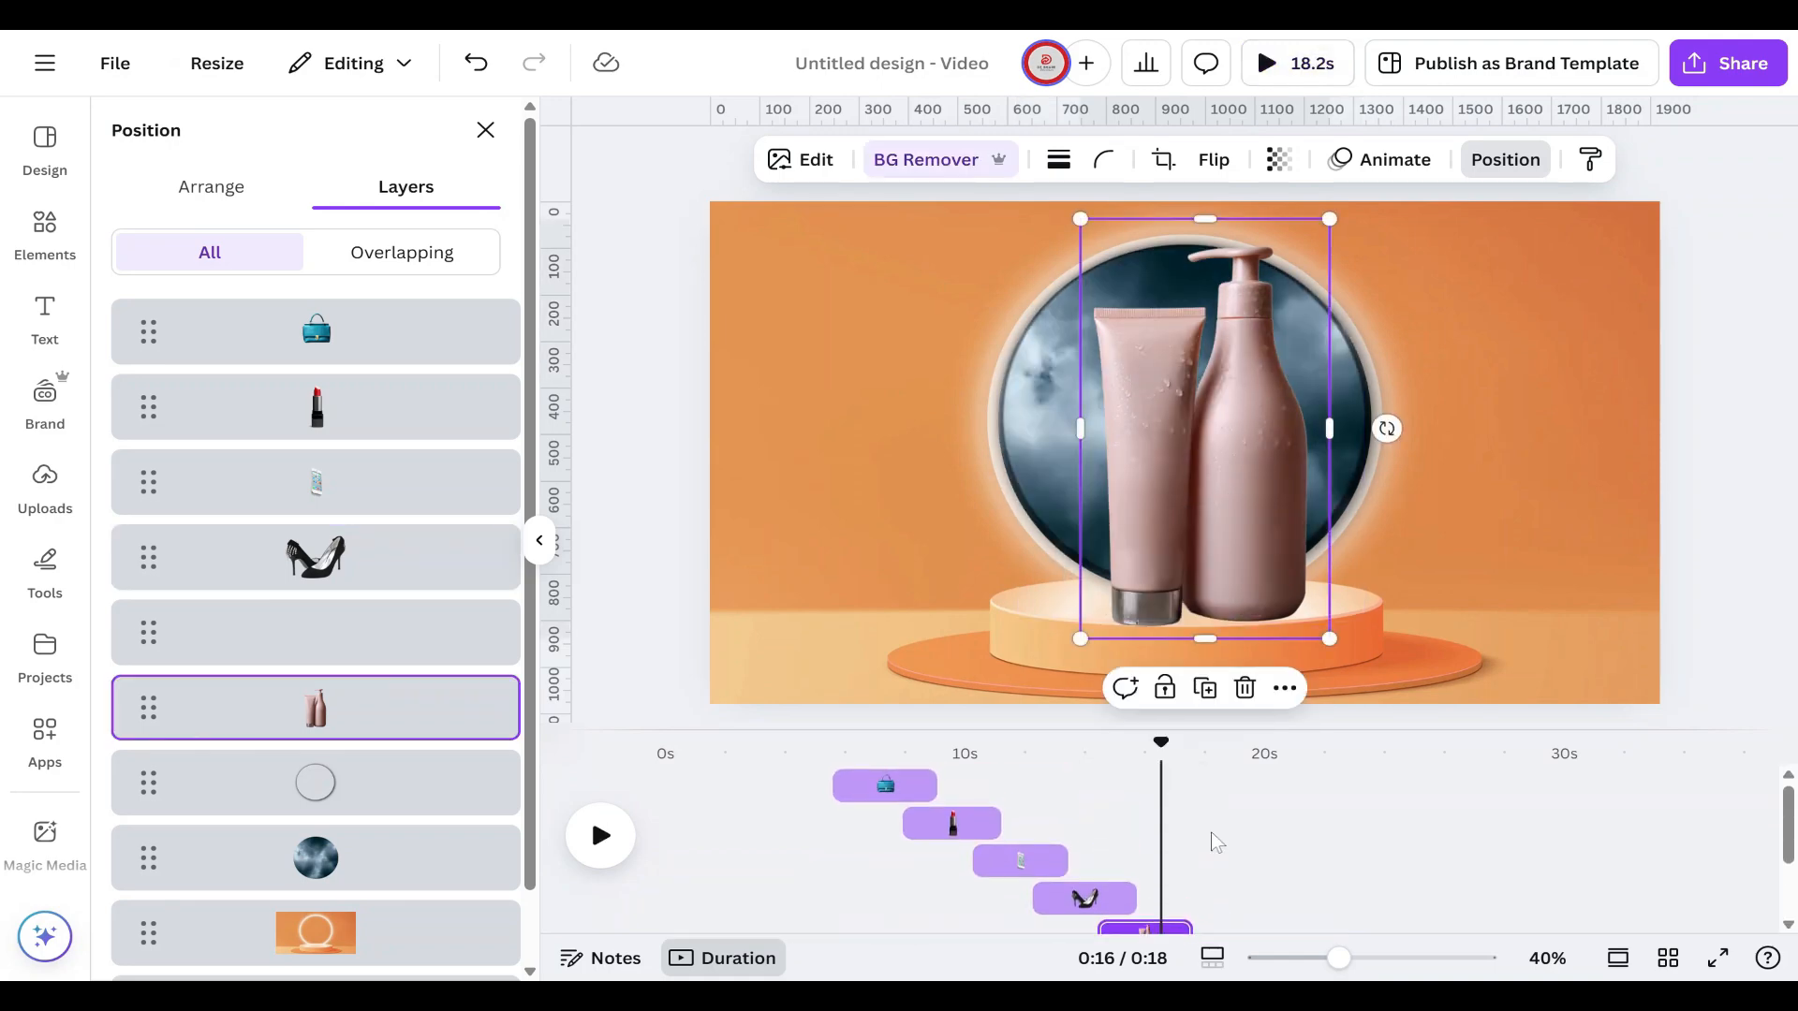
pyautogui.scroll(-2, 1211, 833)
pyautogui.scroll(2, 1211, 833)
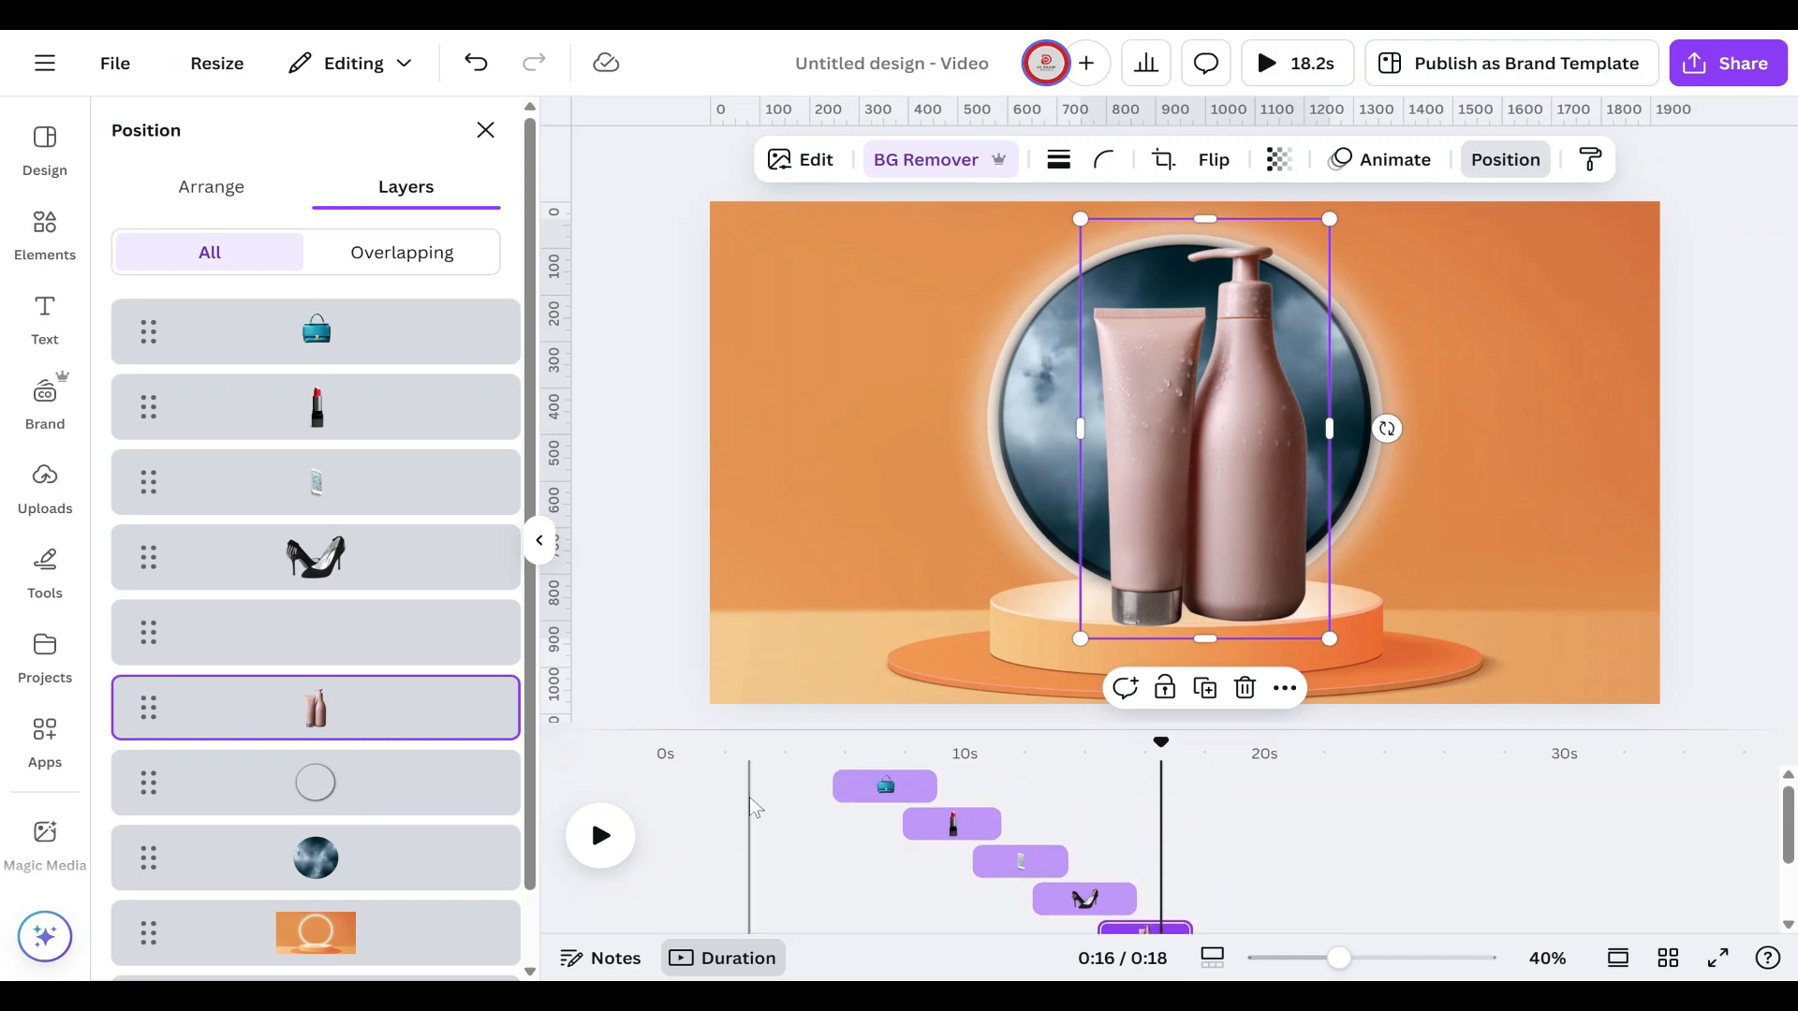
# Step: Shorten the overlaps by moving the lipstick's start to about 8.7 s on the timeline and the phone's start to about 11 s
pyautogui.click(845, 777)
pyautogui.click(918, 785)
pyautogui.moveTo(988, 856); pyautogui.dragTo(1009, 854)
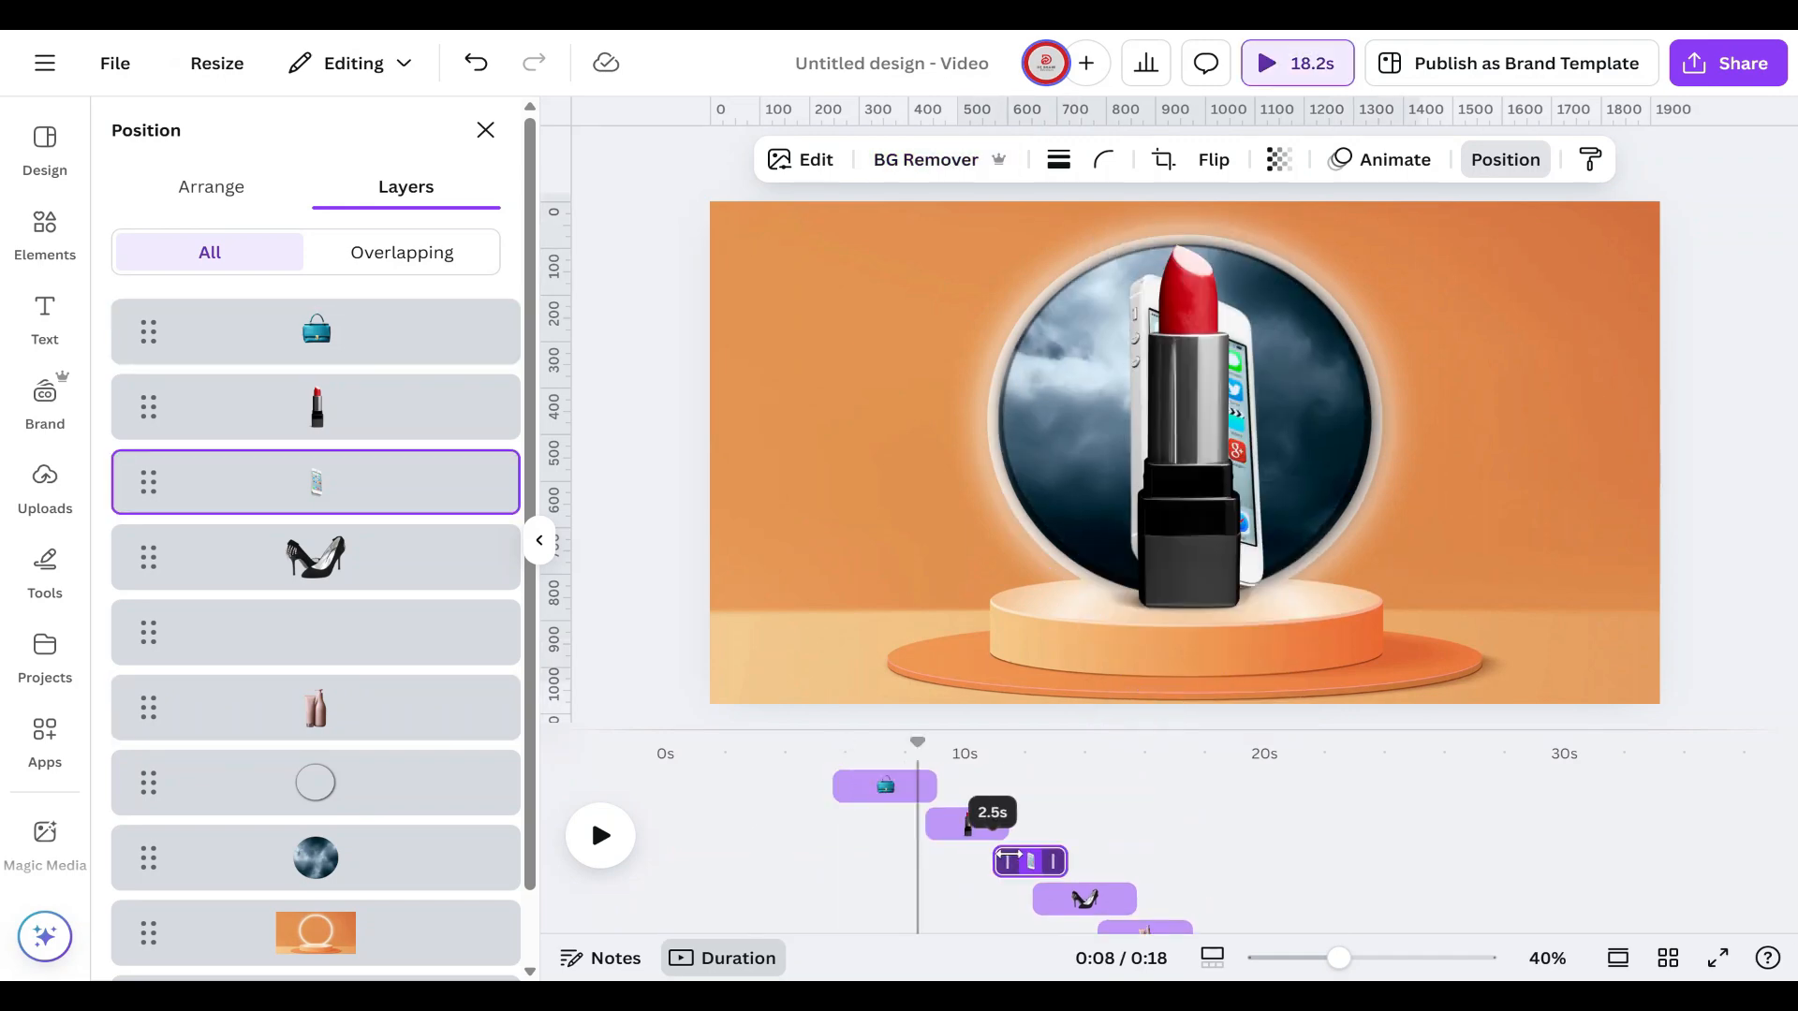
# Step: Trim the starts of the heels to about 12.8 s, the bottles to about 15.1 s and the handbag to about 6.2 s
pyautogui.scroll(-2, 1034, 807)
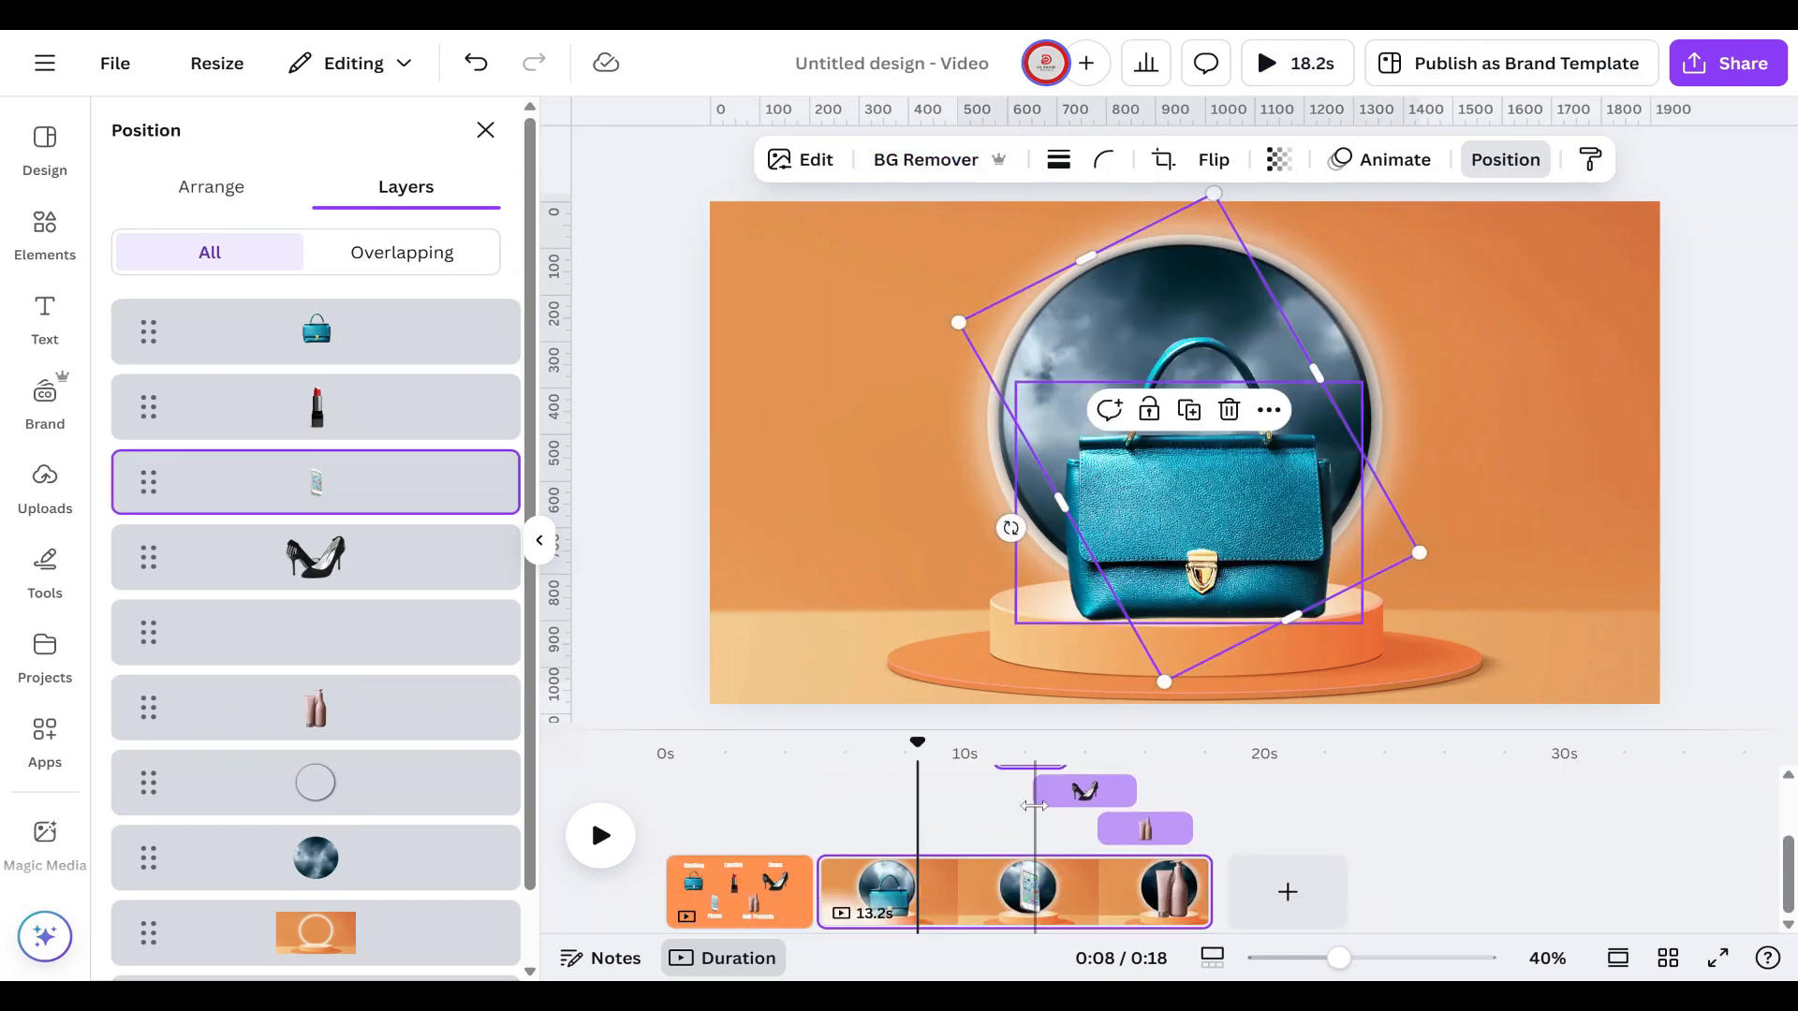
pyautogui.moveTo(1039, 791); pyautogui.dragTo(1120, 827)
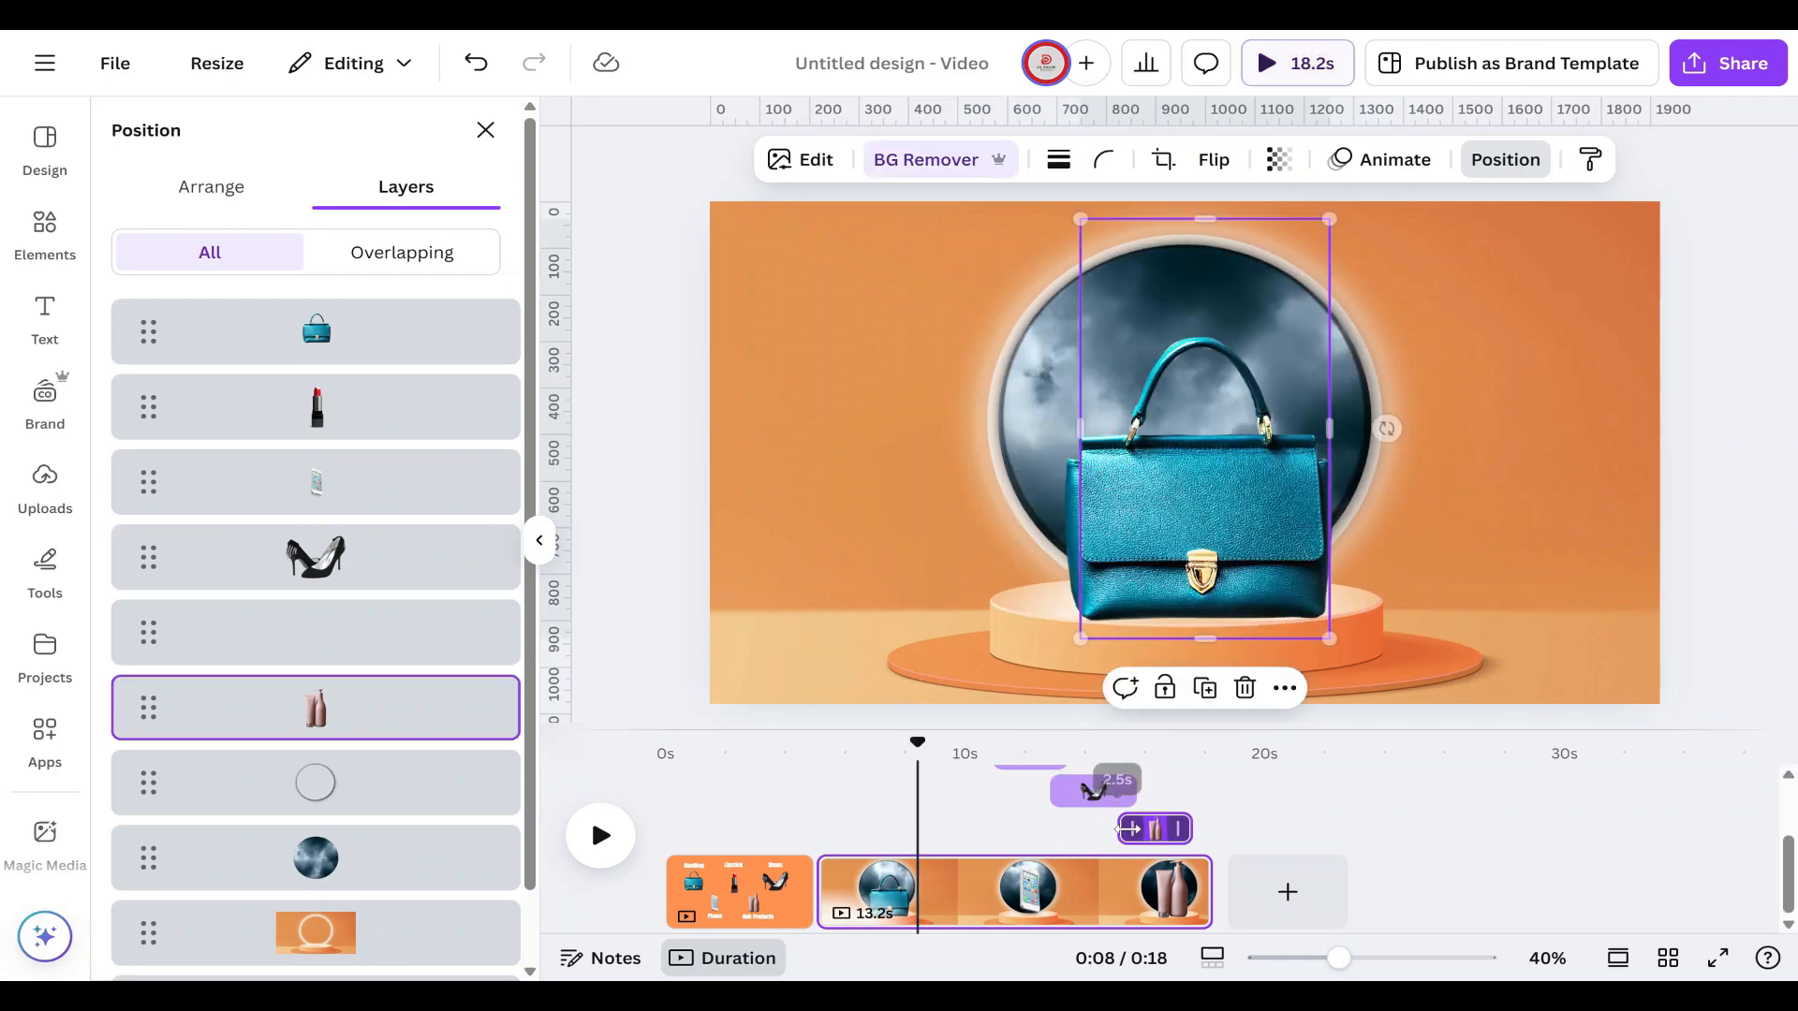
pyautogui.scroll(2, 1144, 829)
pyautogui.moveTo(835, 786); pyautogui.dragTo(852, 785)
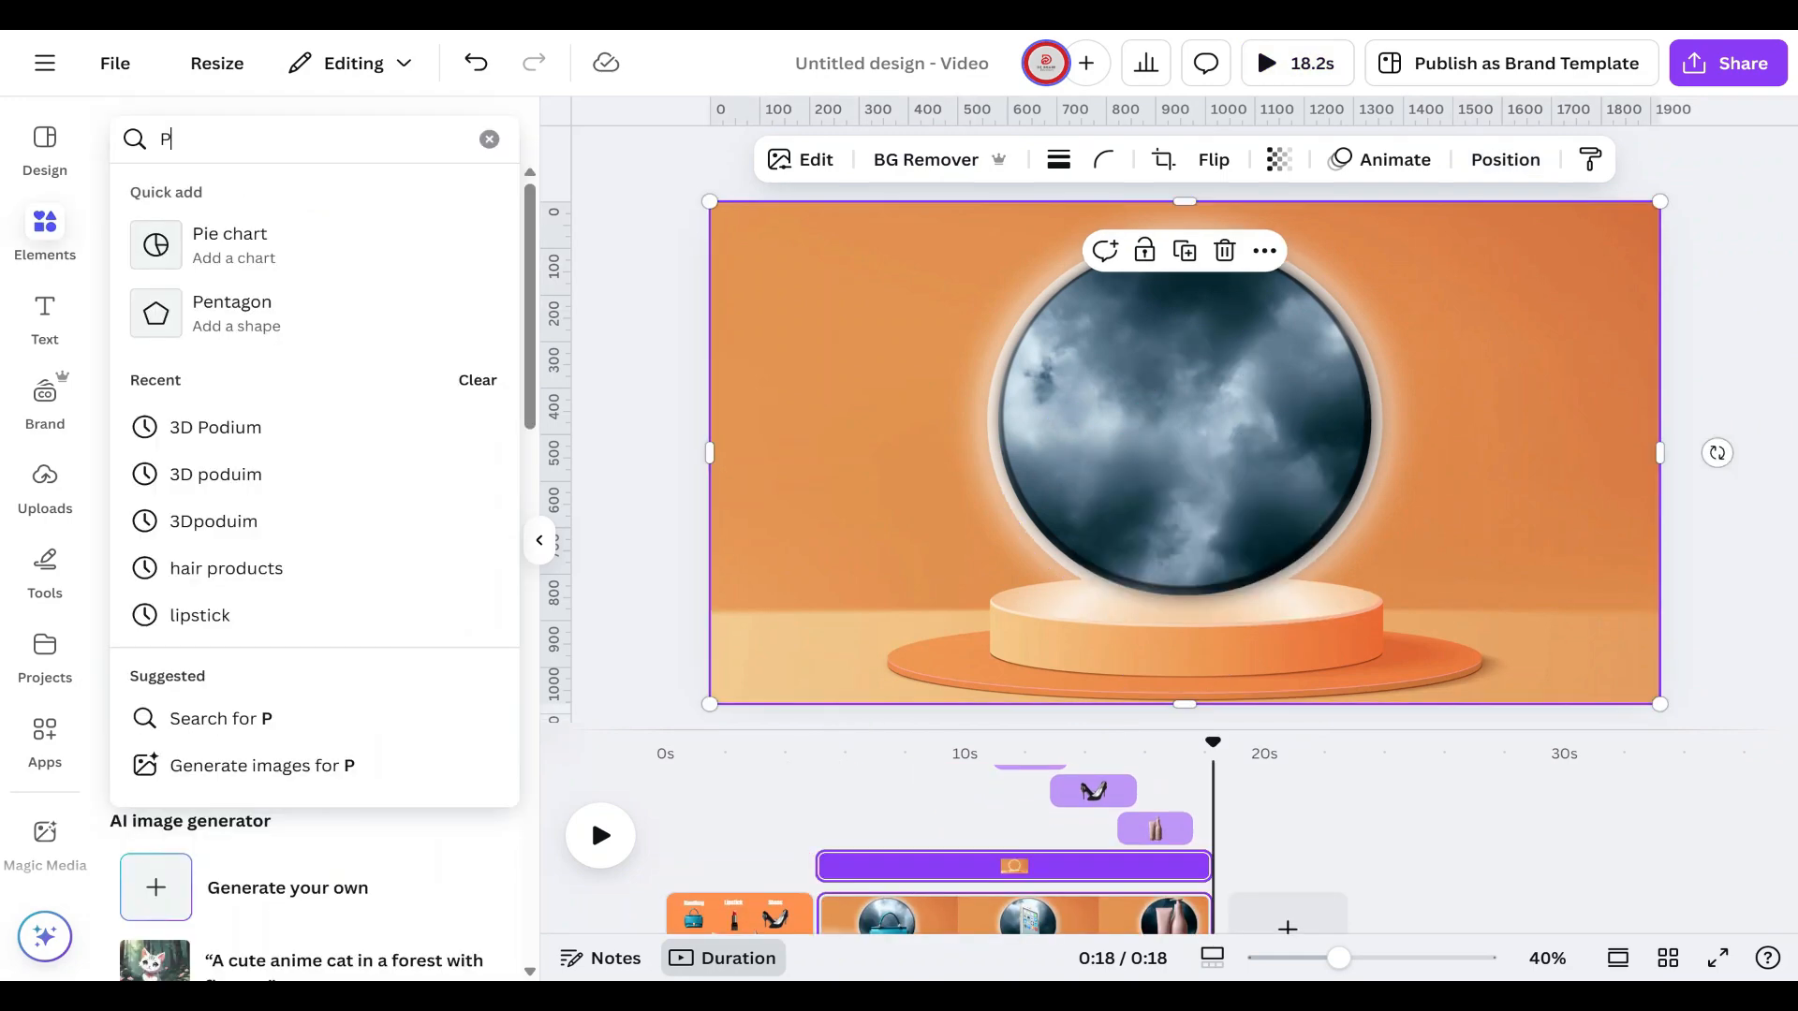
# Step: Search the elements' photos for Plants, add the leafy branches in a grey vase and place them left of the cloud circle
pyautogui.write('l')
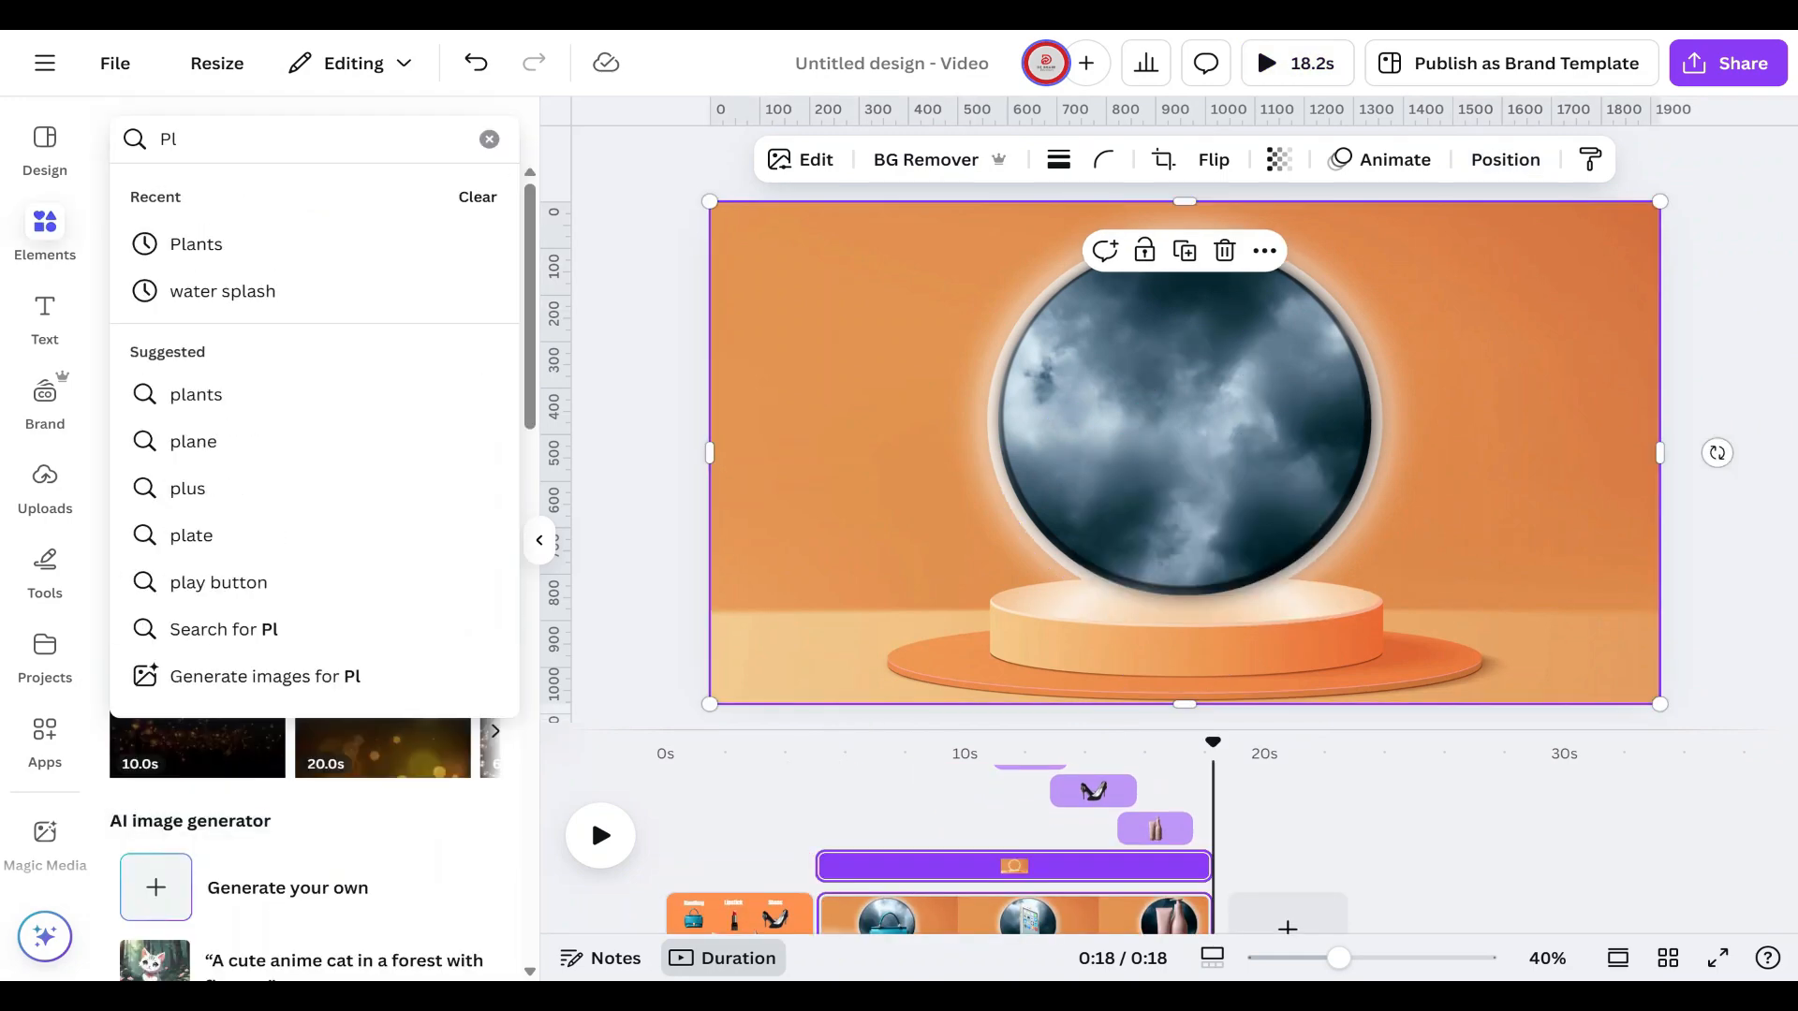
pyautogui.click(193, 244)
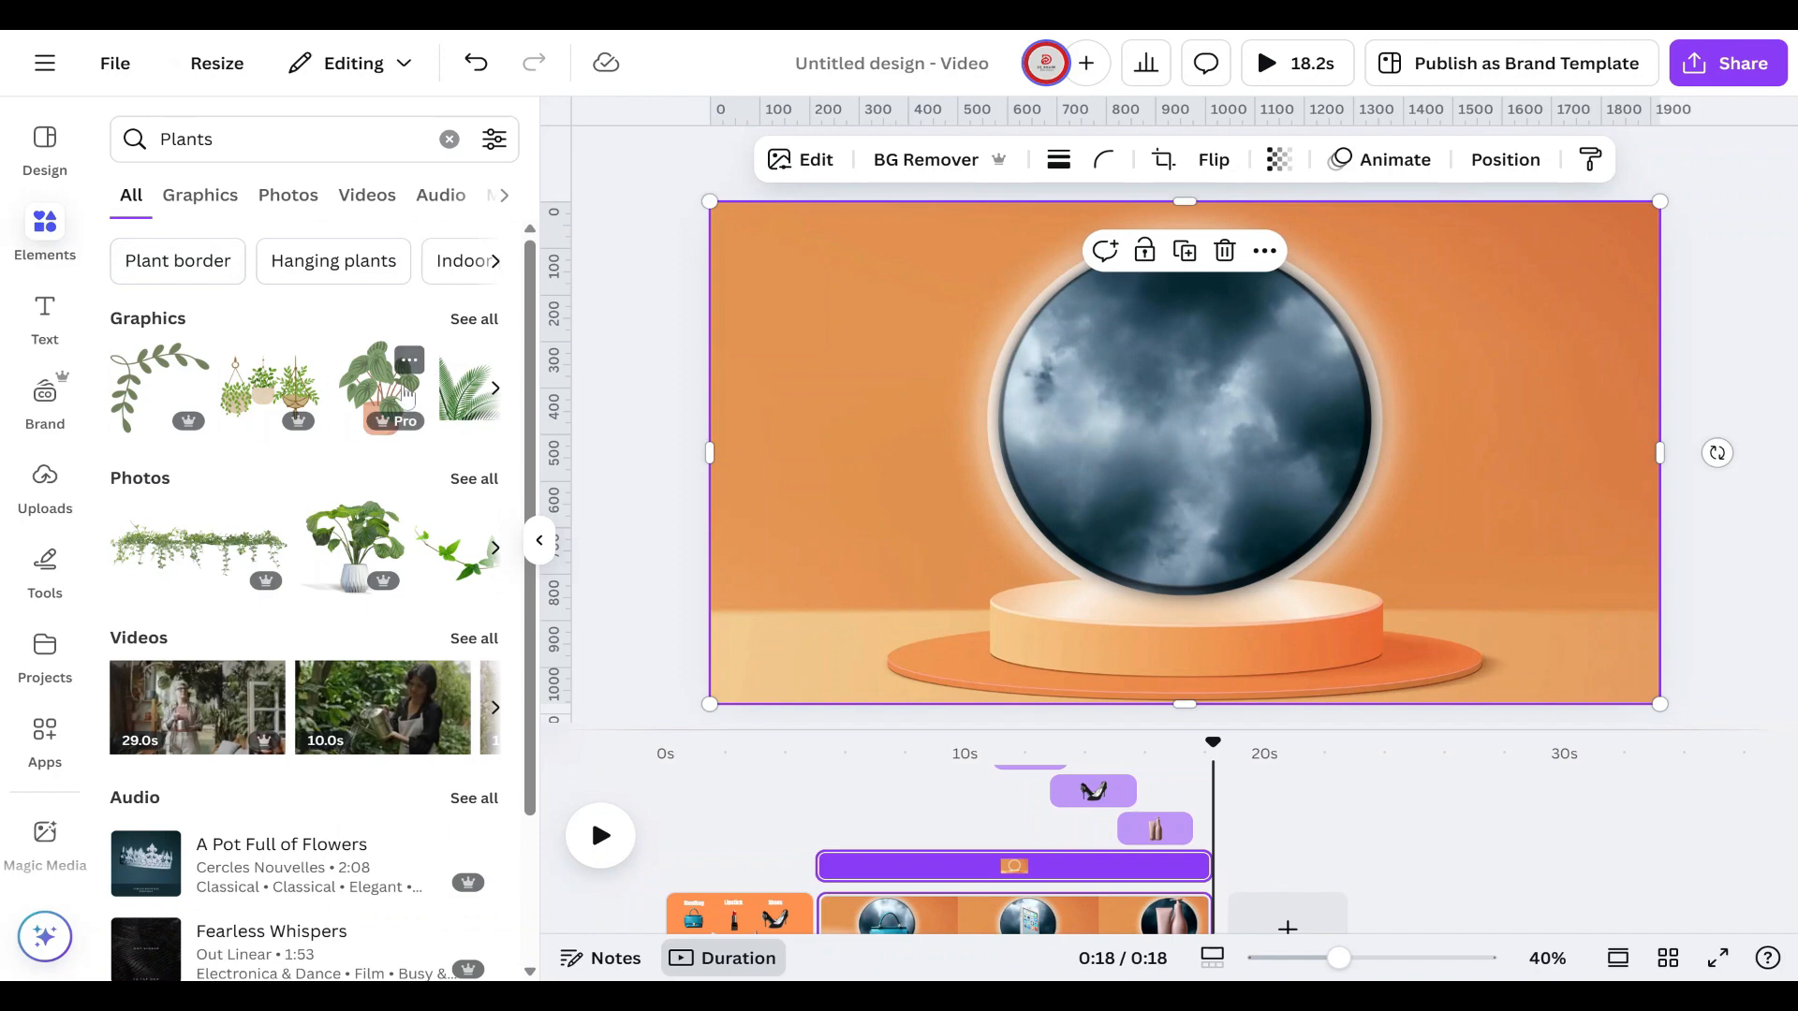
pyautogui.scroll(-3, 405, 394)
pyautogui.click(473, 285)
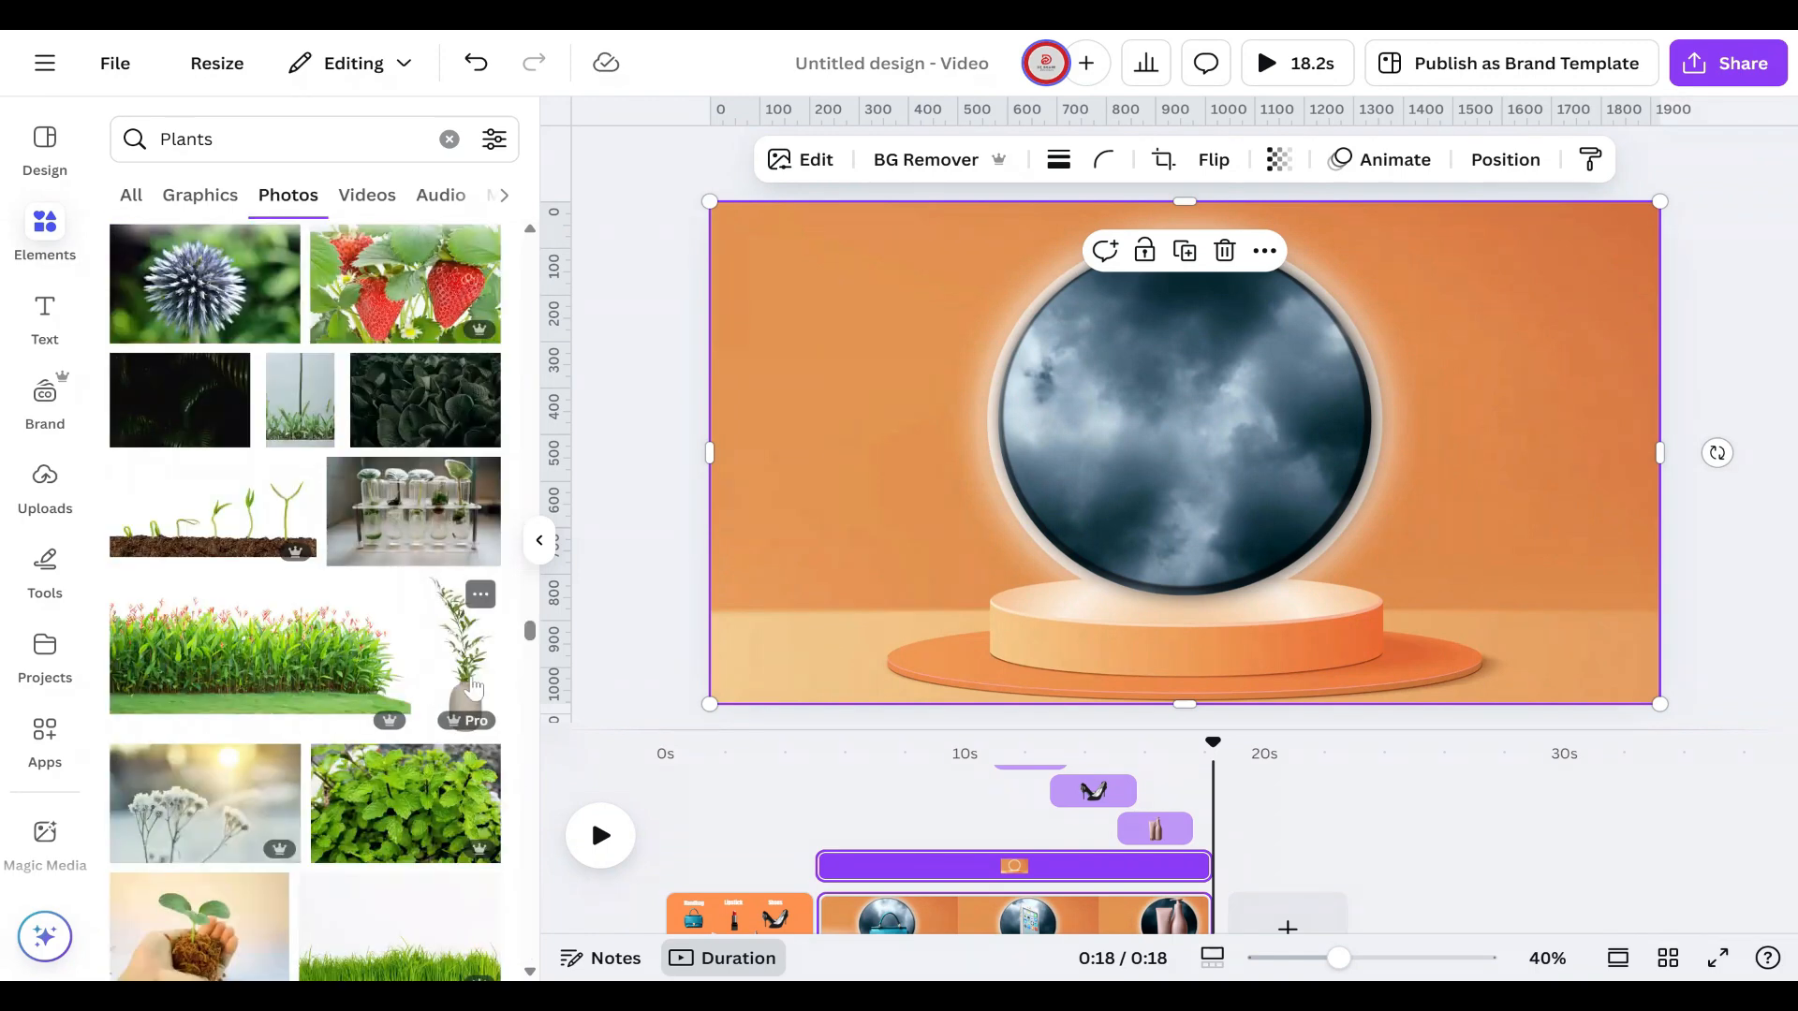
pyautogui.click(475, 691)
pyautogui.moveTo(1152, 534); pyautogui.dragTo(901, 538)
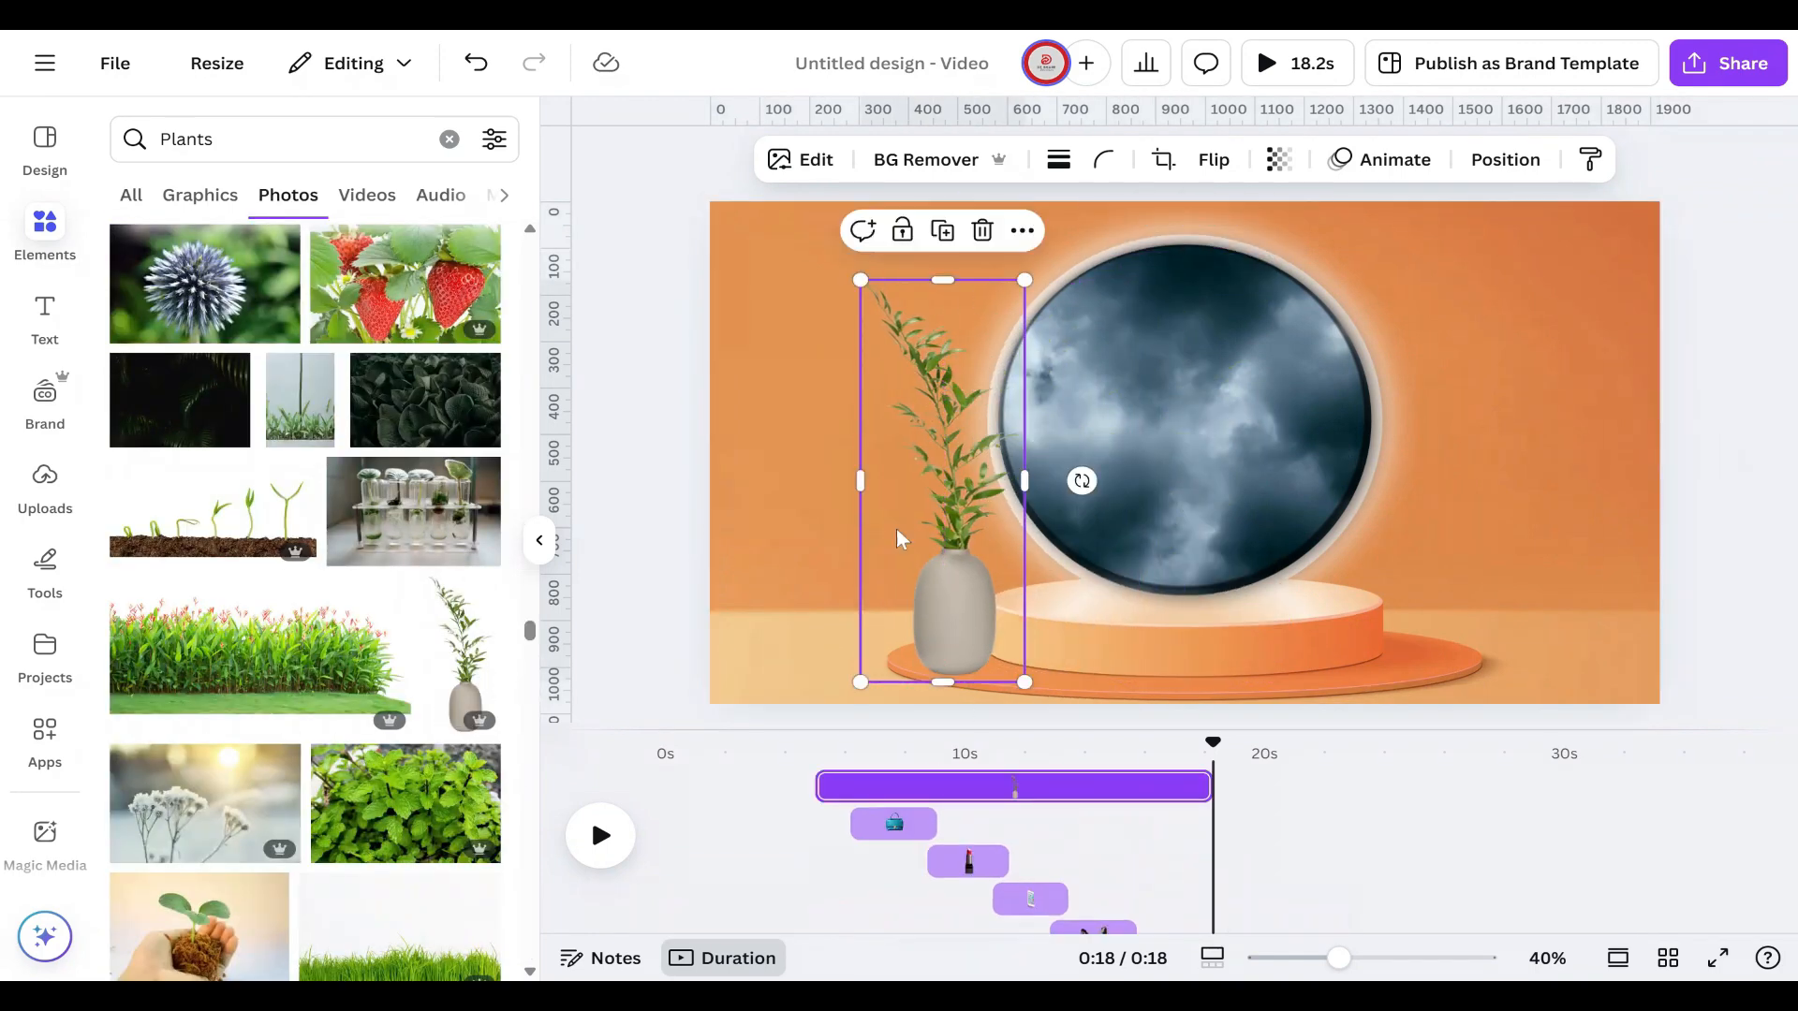
# Step: Flip the plant horizontally and enlarge it so its vase falls below the page and its leaves reach the circle's left edge
pyautogui.click(1213, 161)
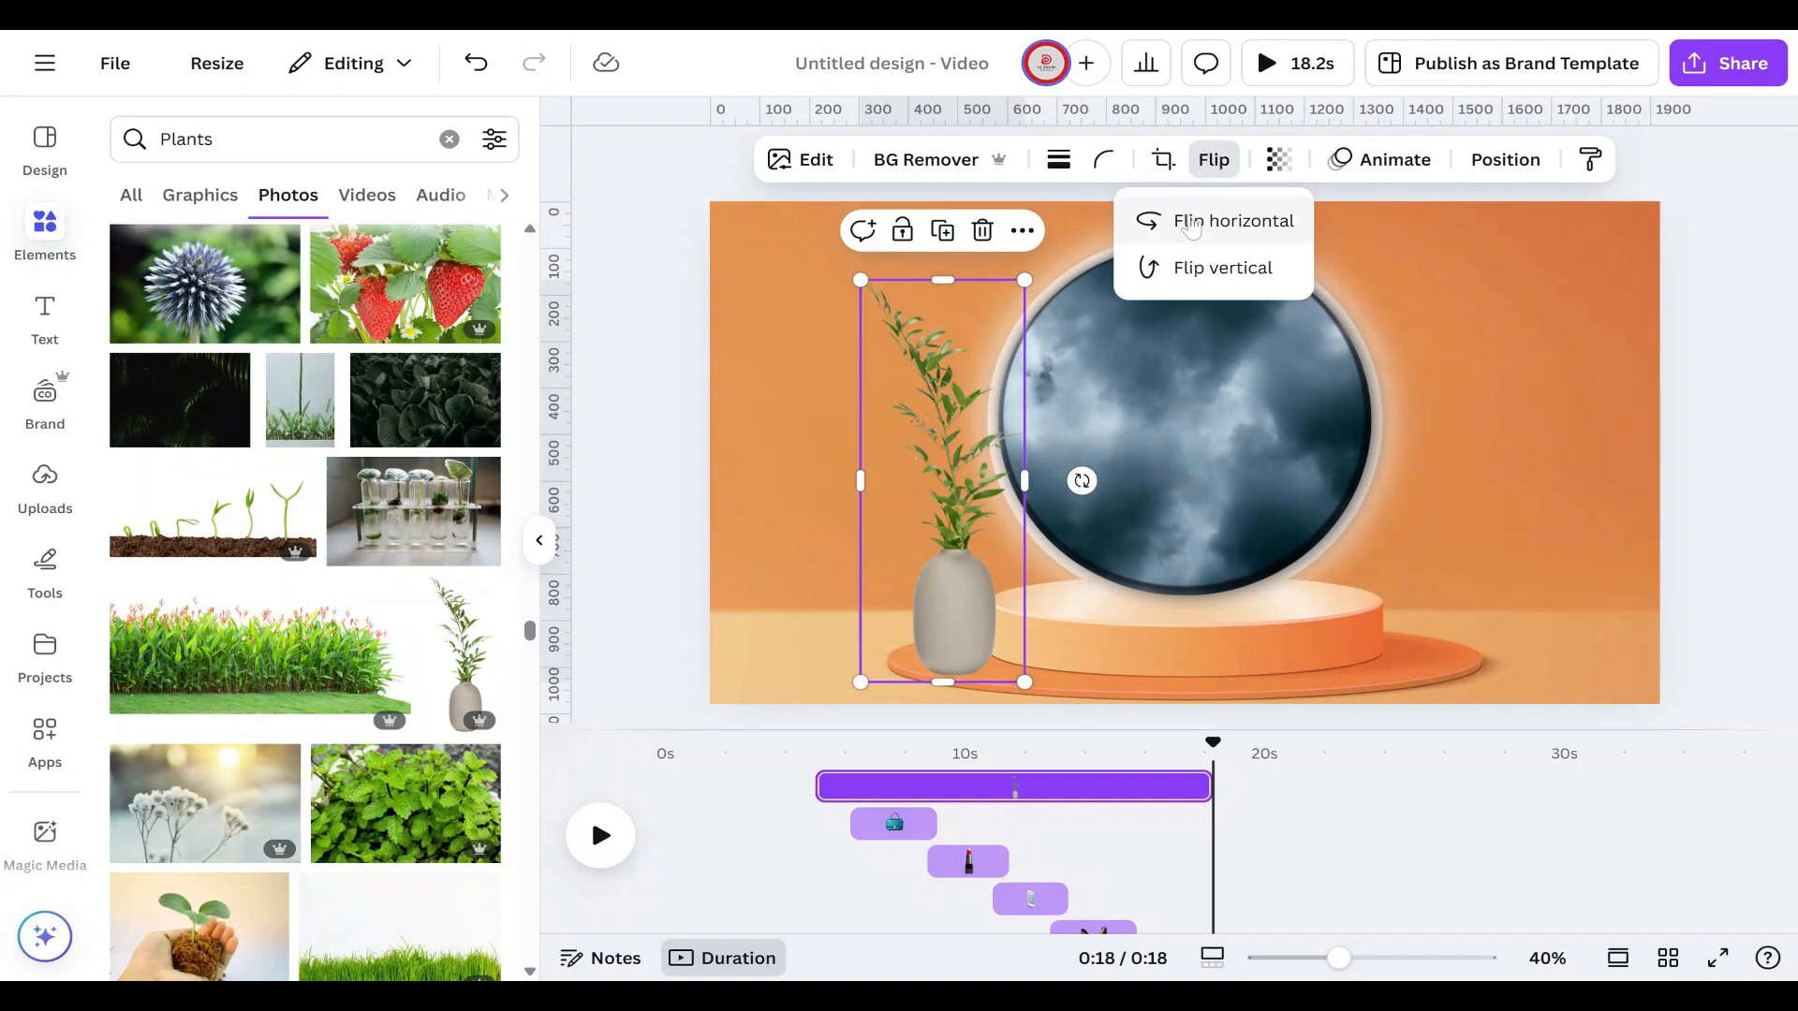
pyautogui.click(1179, 221)
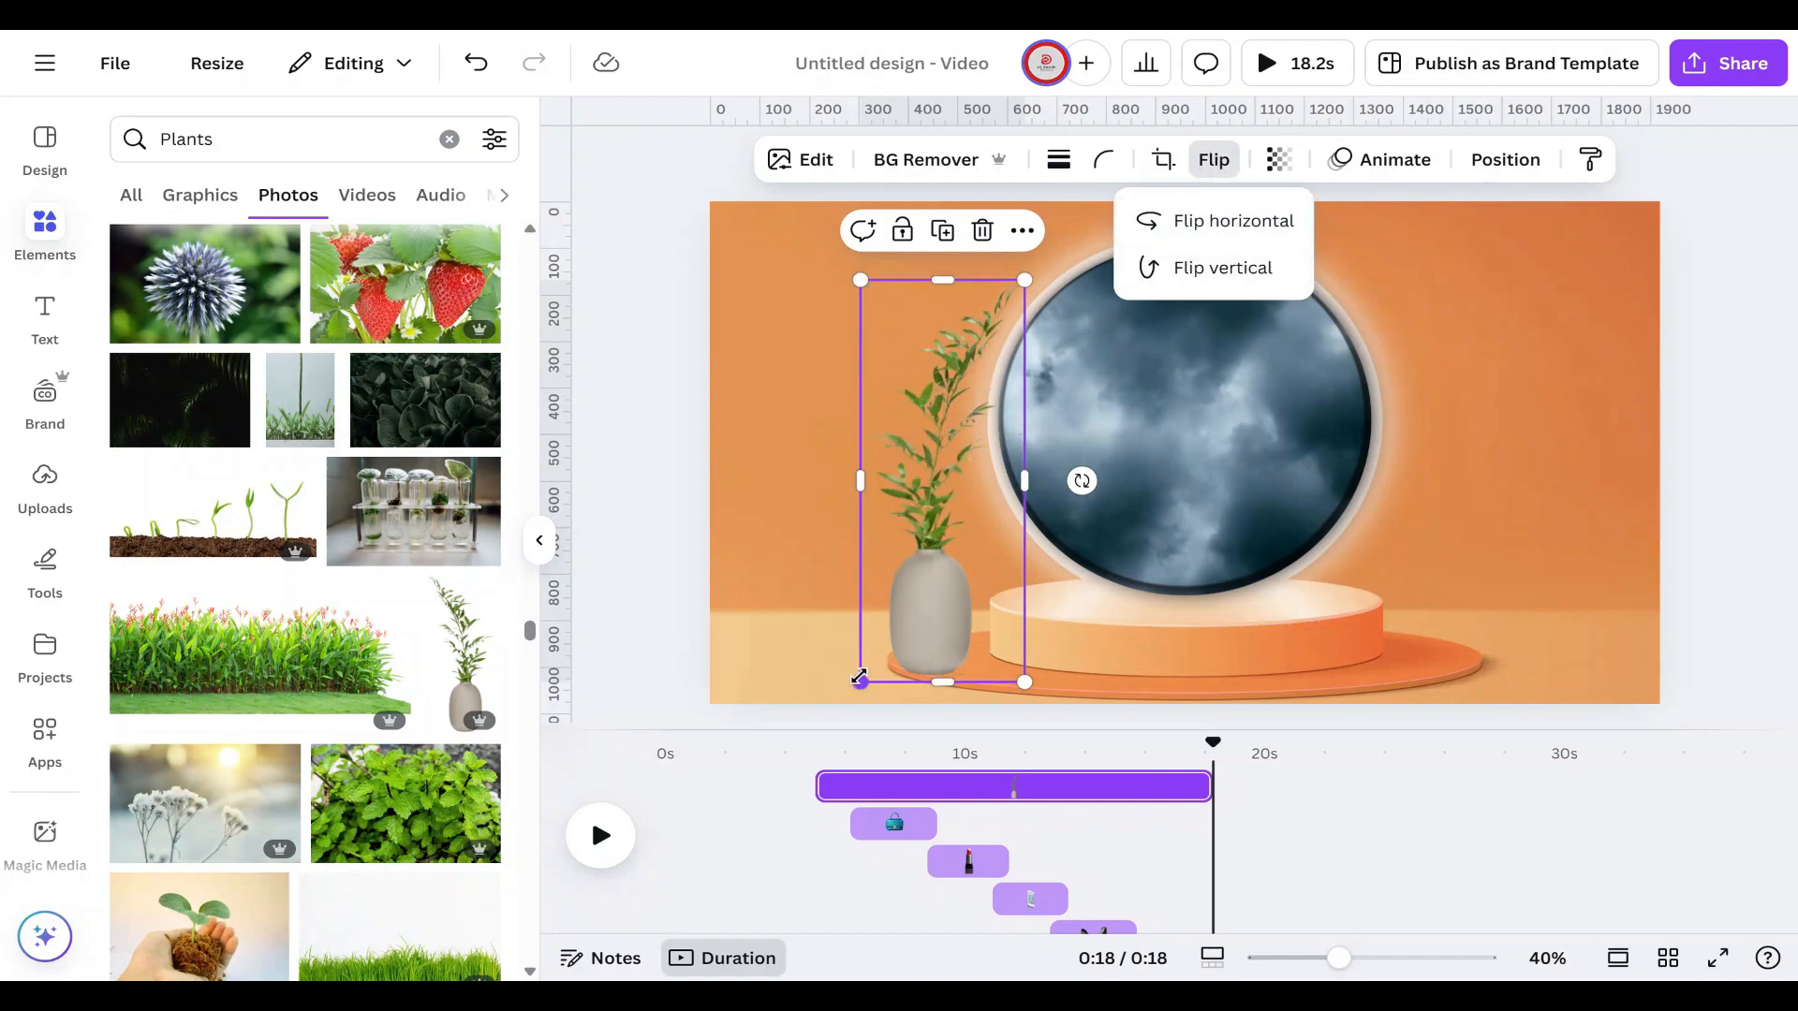
pyautogui.moveTo(859, 676); pyautogui.dragTo(740, 936)
pyautogui.moveTo(959, 459)
pyautogui.mouseDown()
pyautogui.moveTo(955, 418)
pyautogui.moveTo(957, 454)
pyautogui.mouseUp()
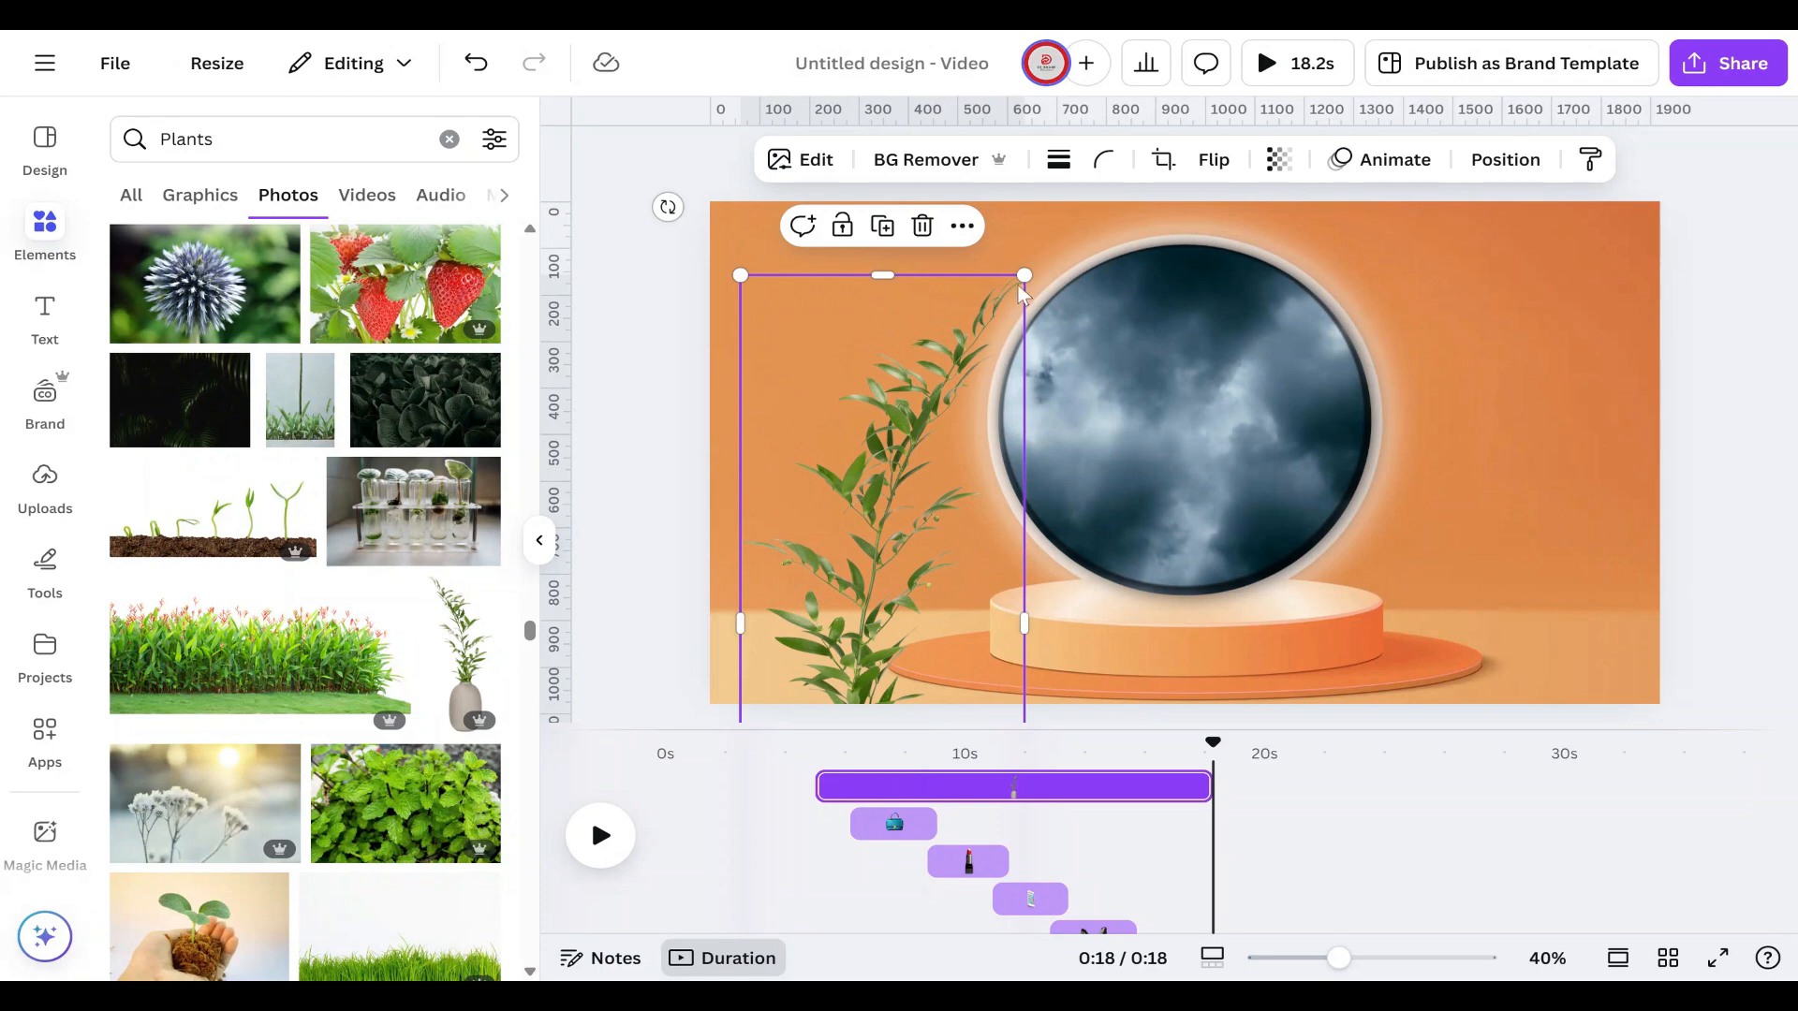
pyautogui.moveTo(1024, 276); pyautogui.dragTo(1068, 221)
pyautogui.click(1509, 520)
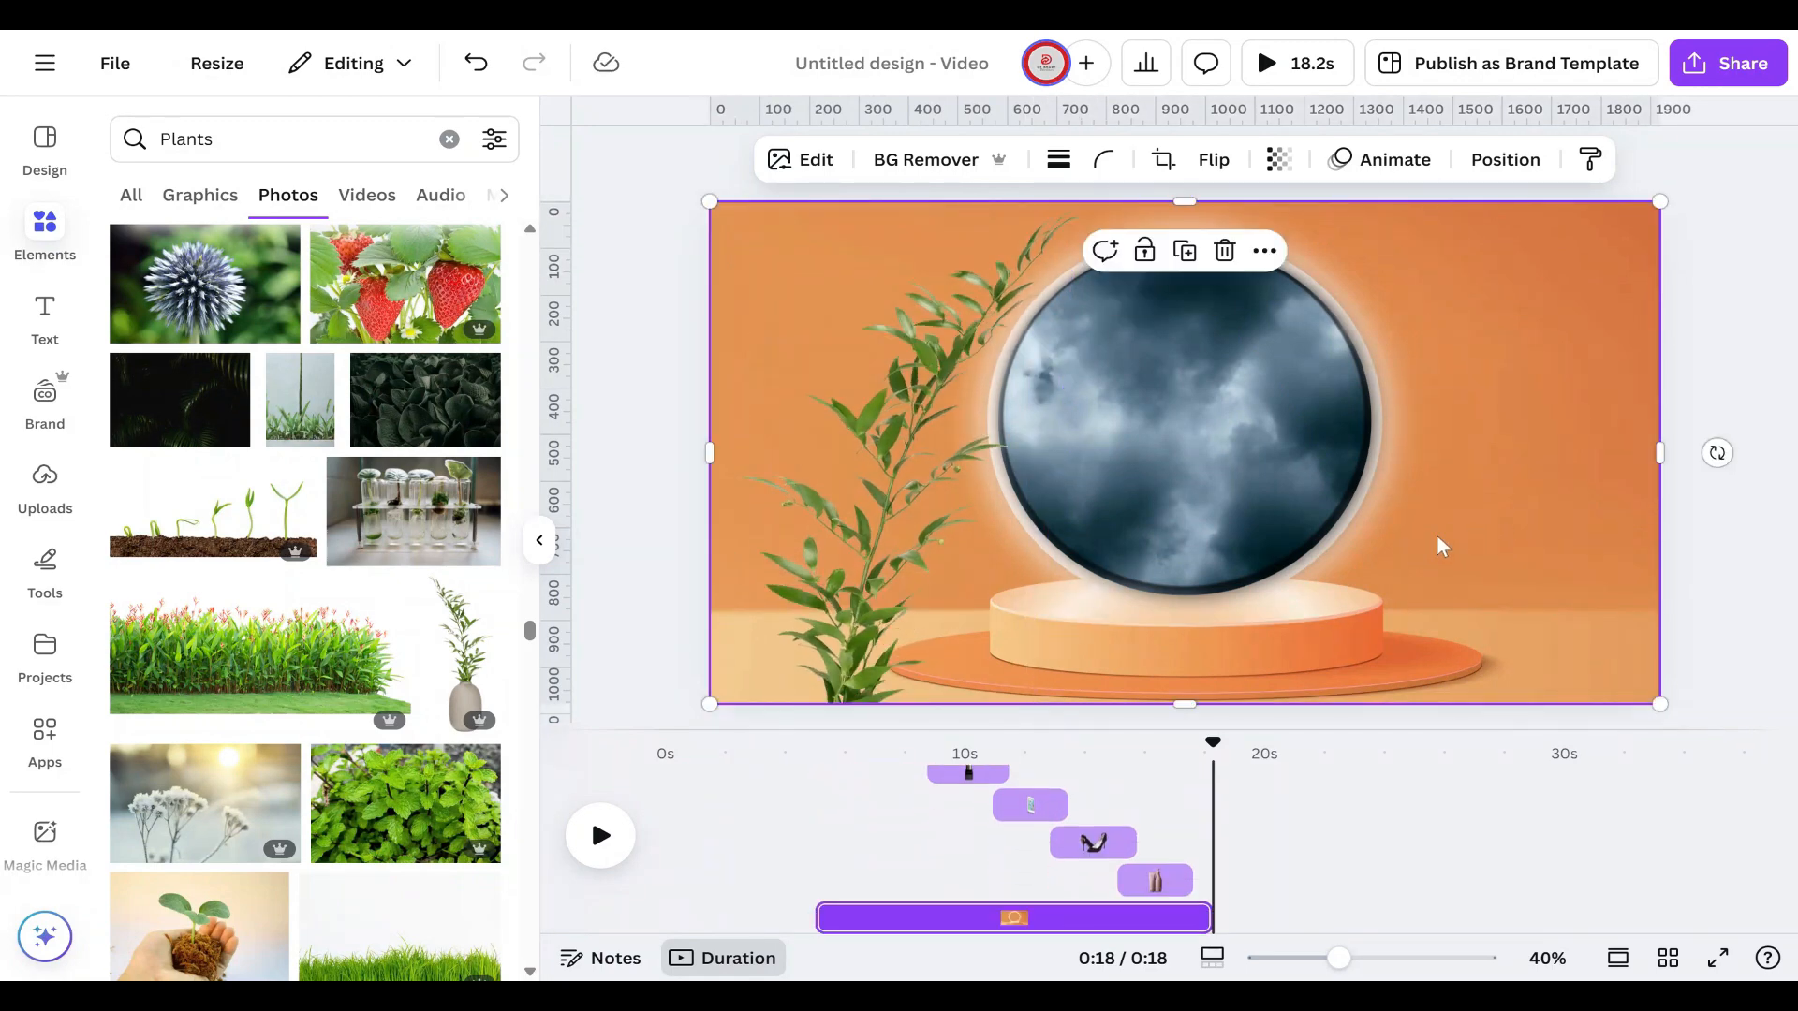
# Step: Add a blank third page after the second page
pyautogui.scroll(-2, 1390, 770)
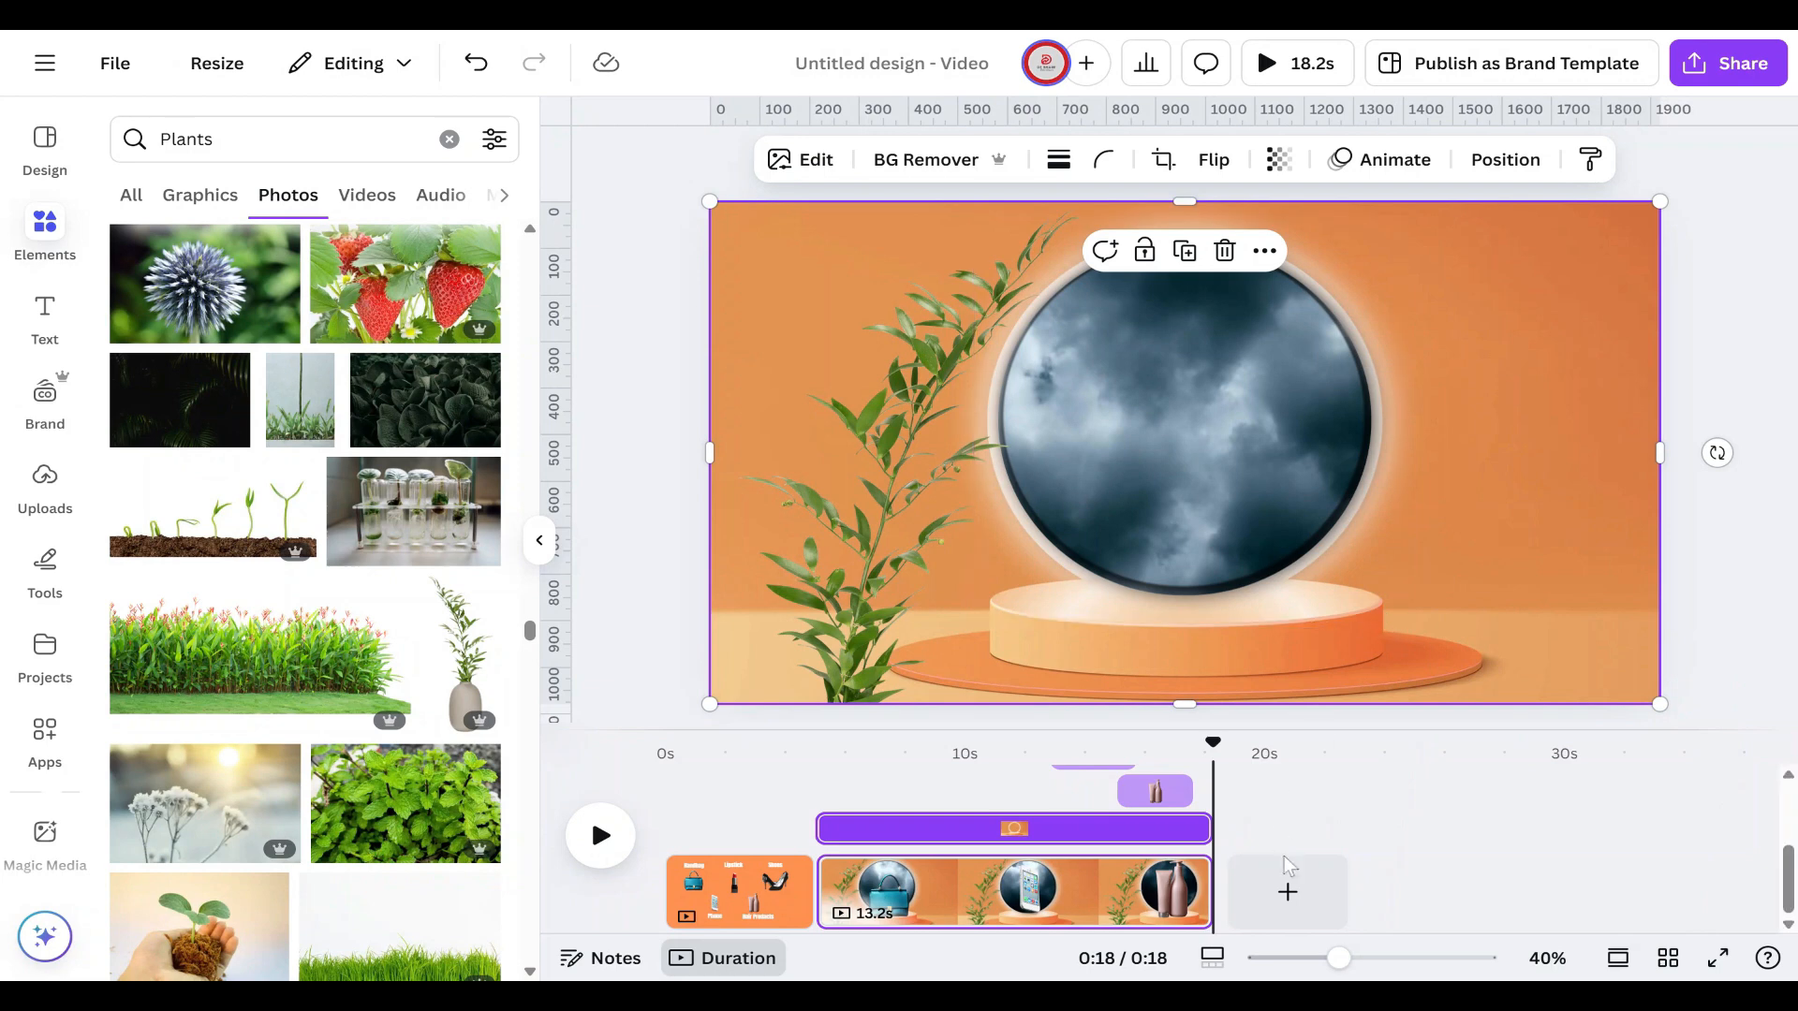
pyautogui.click(1284, 892)
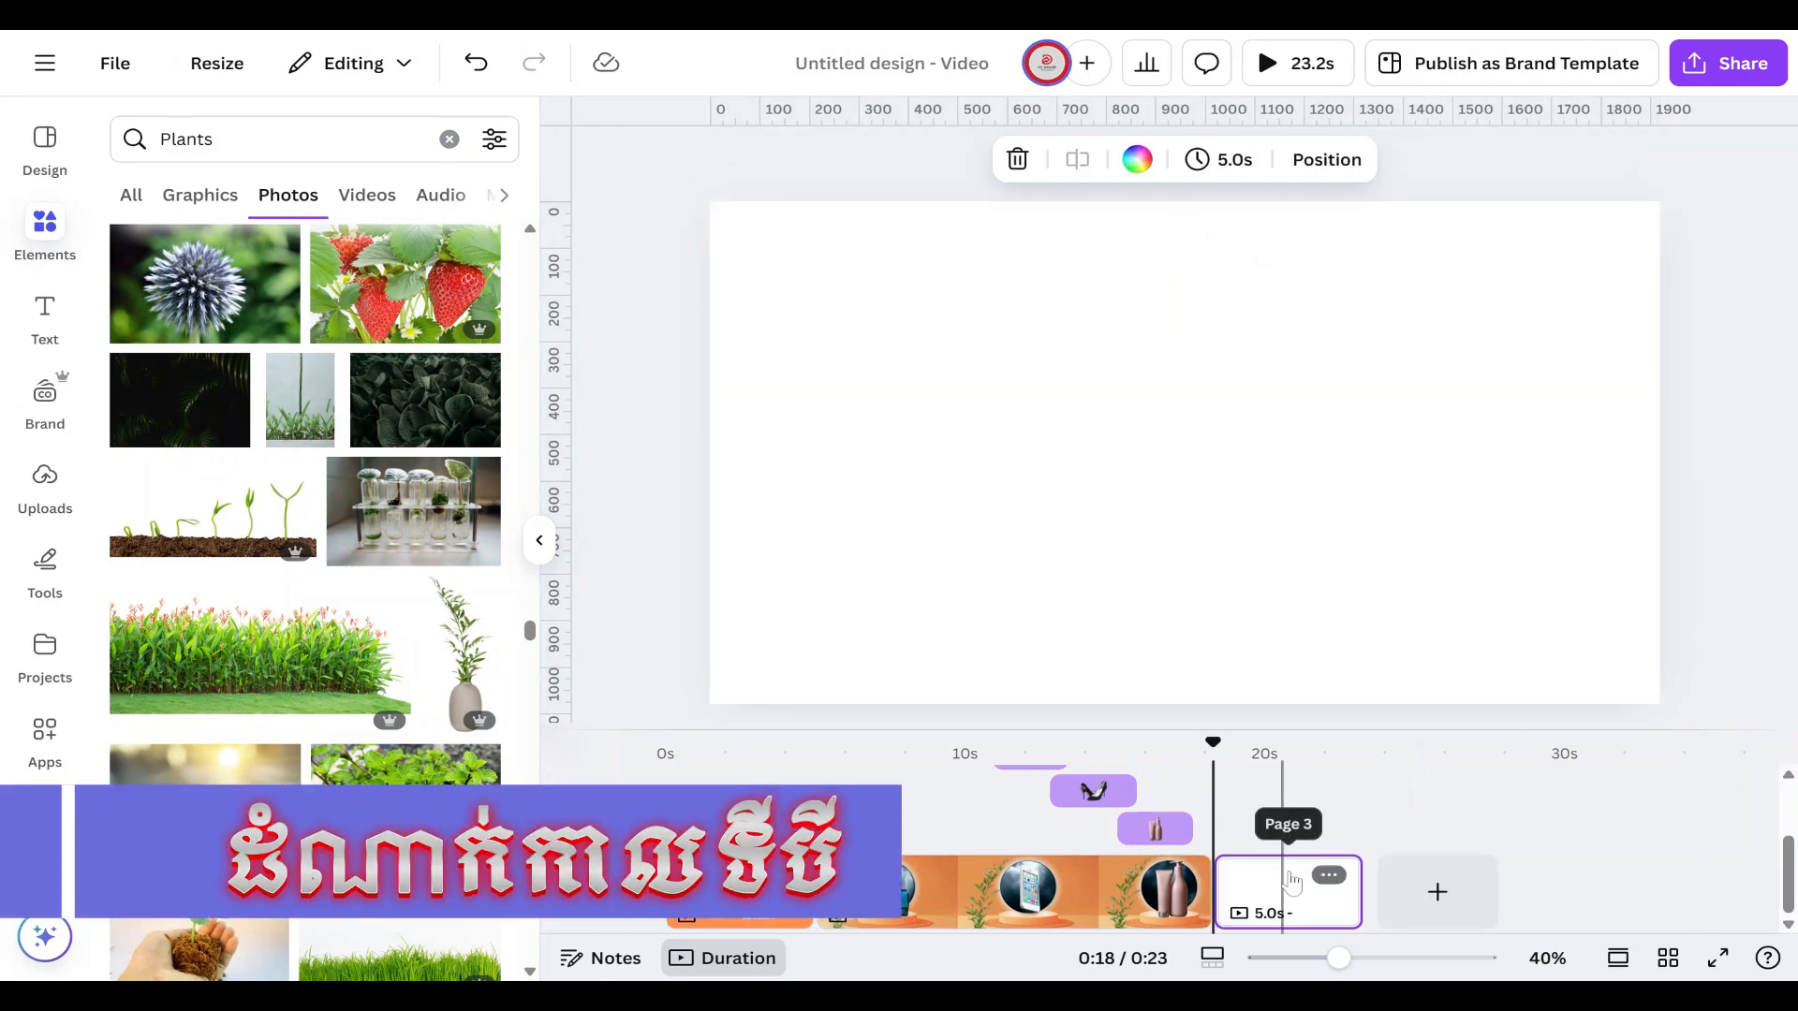
pyautogui.click(1283, 697)
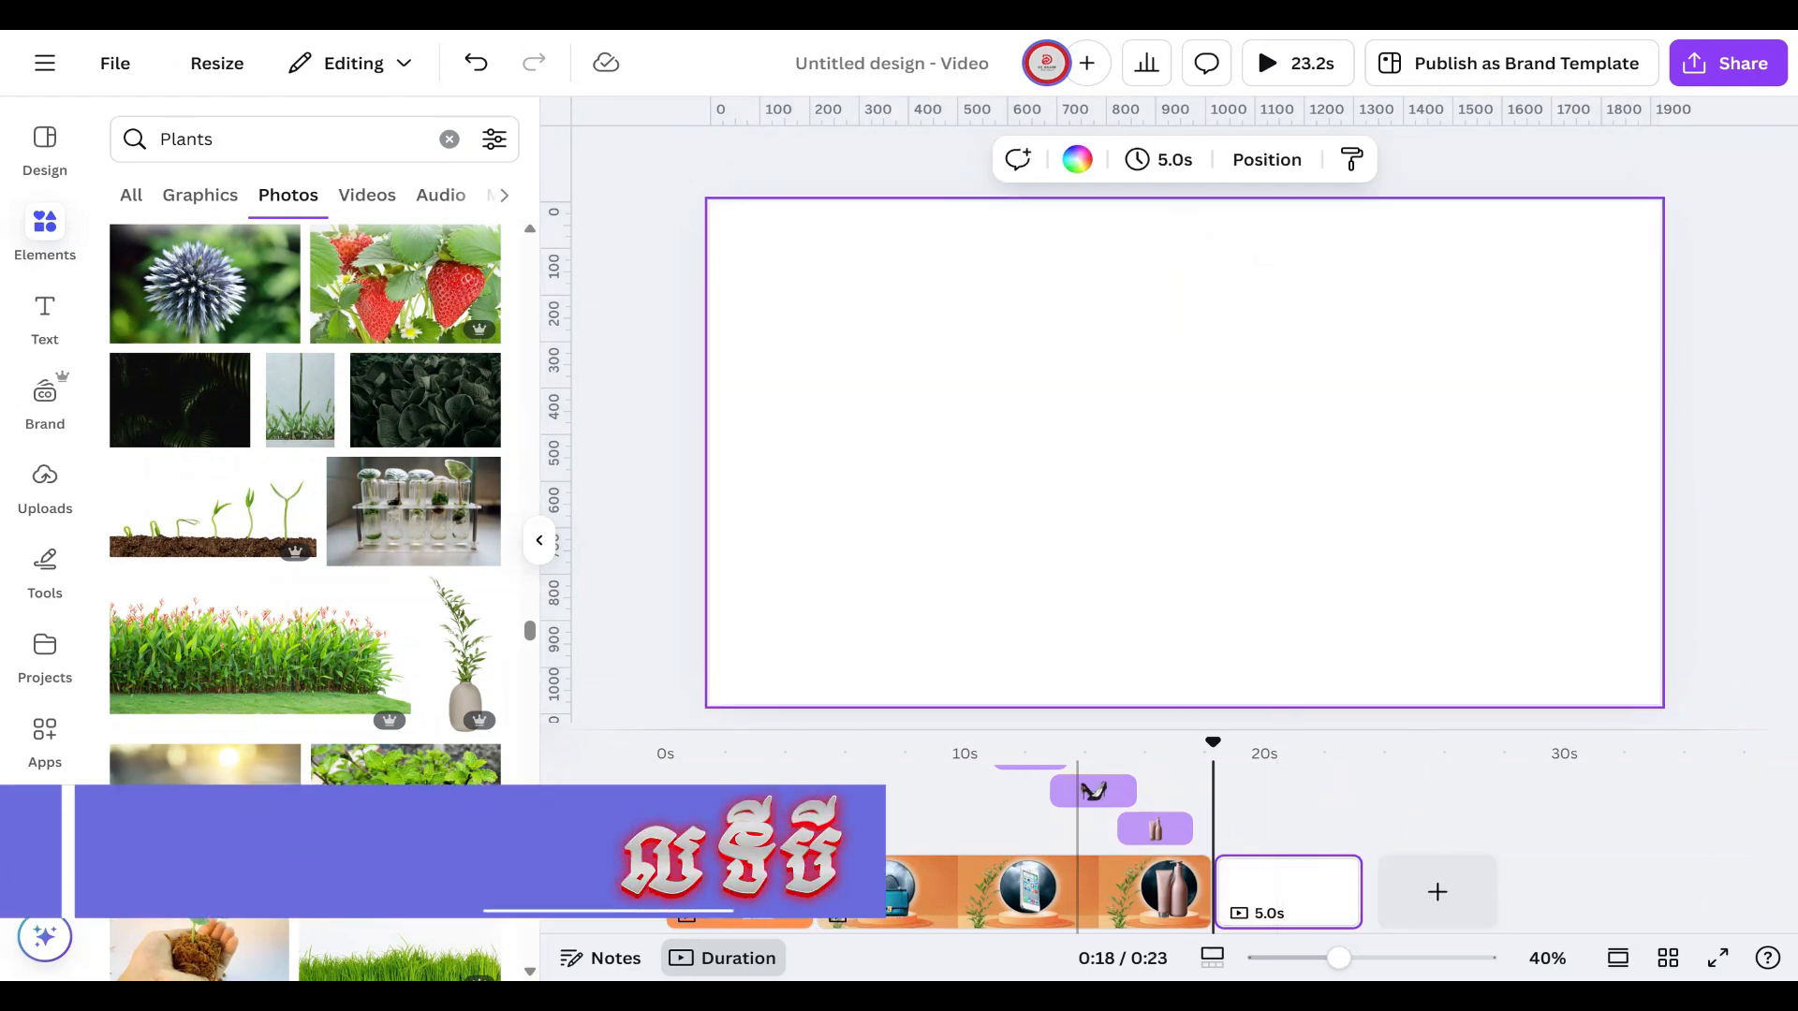
# Step: Copy the orange podium background from the second page and paste it onto the third page
pyautogui.click(931, 927)
pyautogui.click(1508, 278)
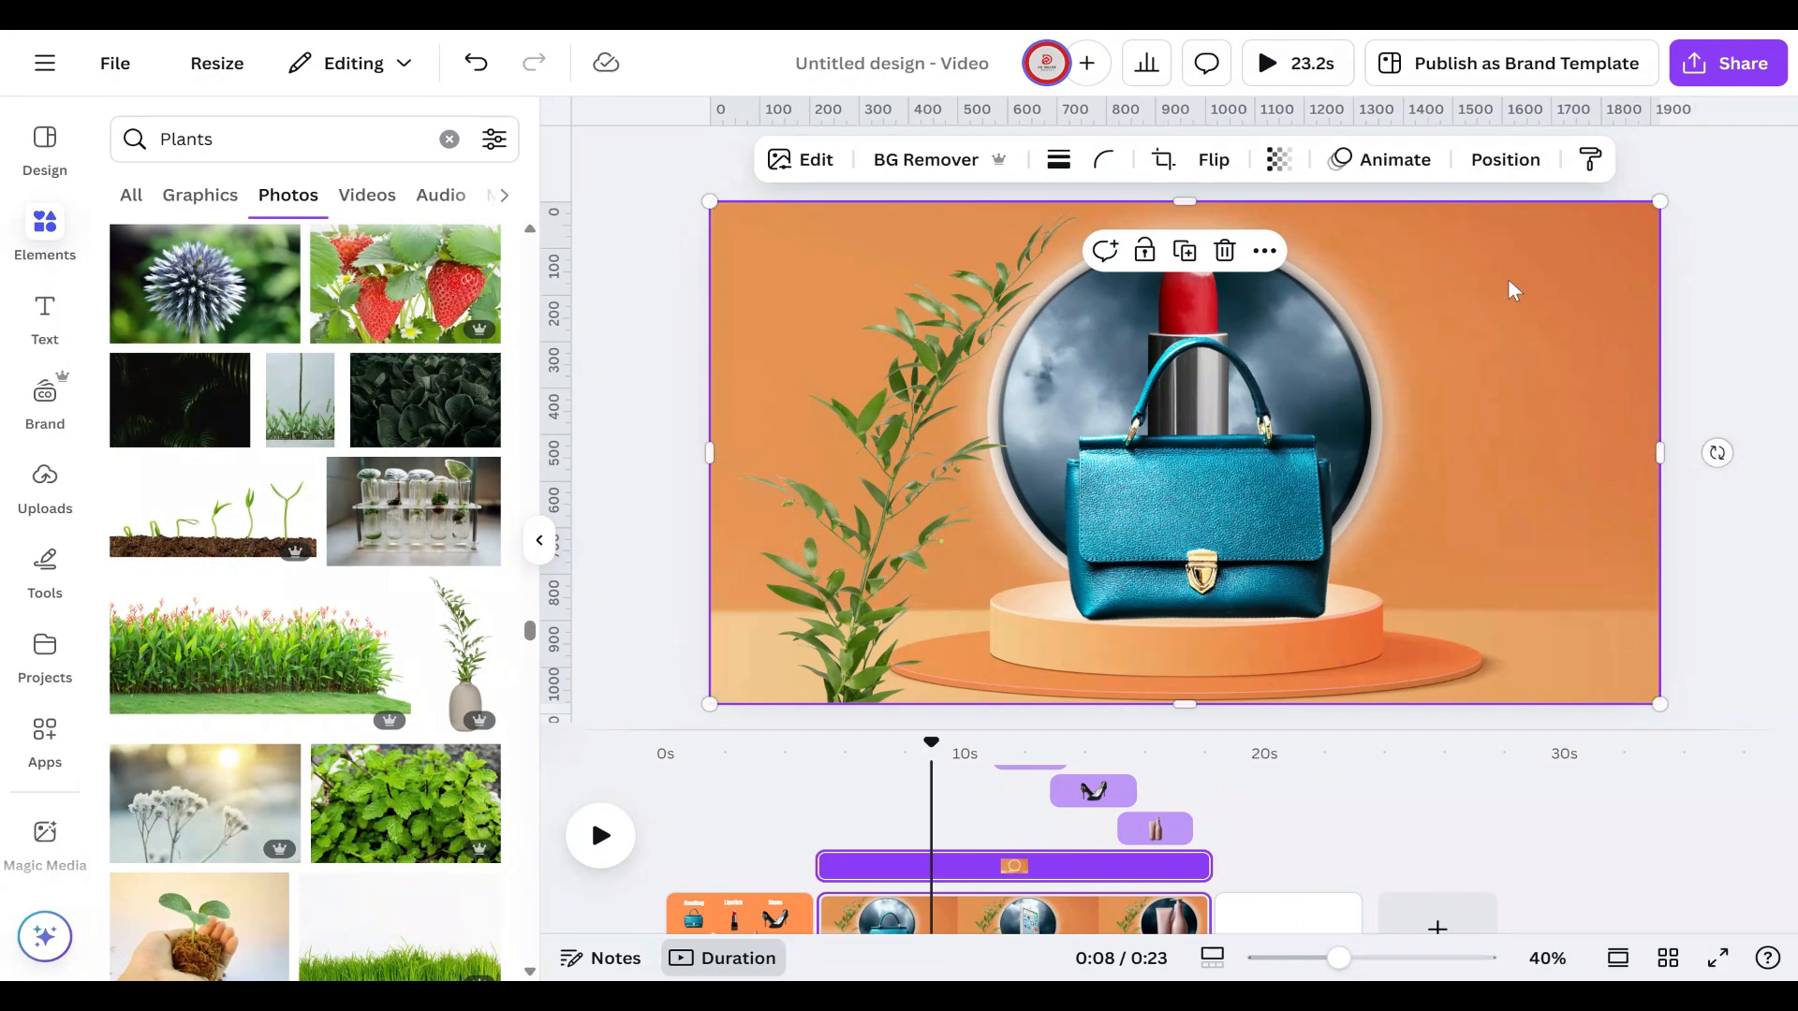
pyautogui.rightClick(1507, 278)
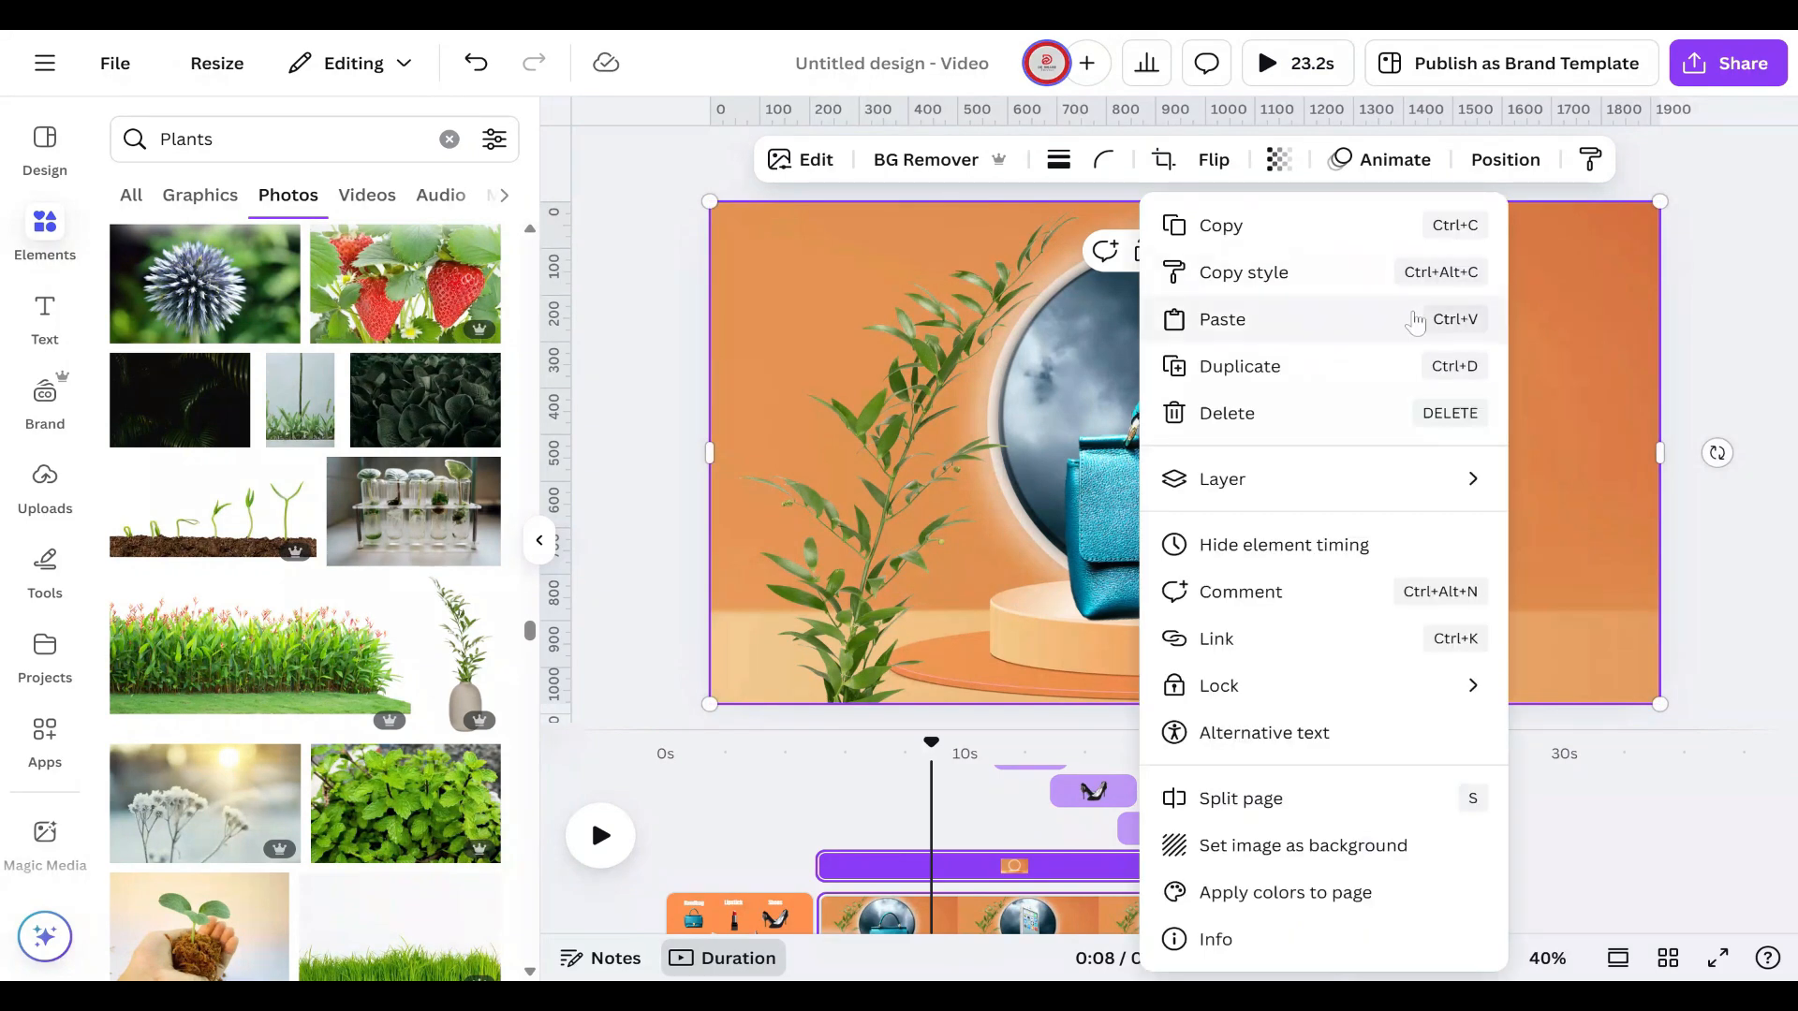
pyautogui.click(1307, 230)
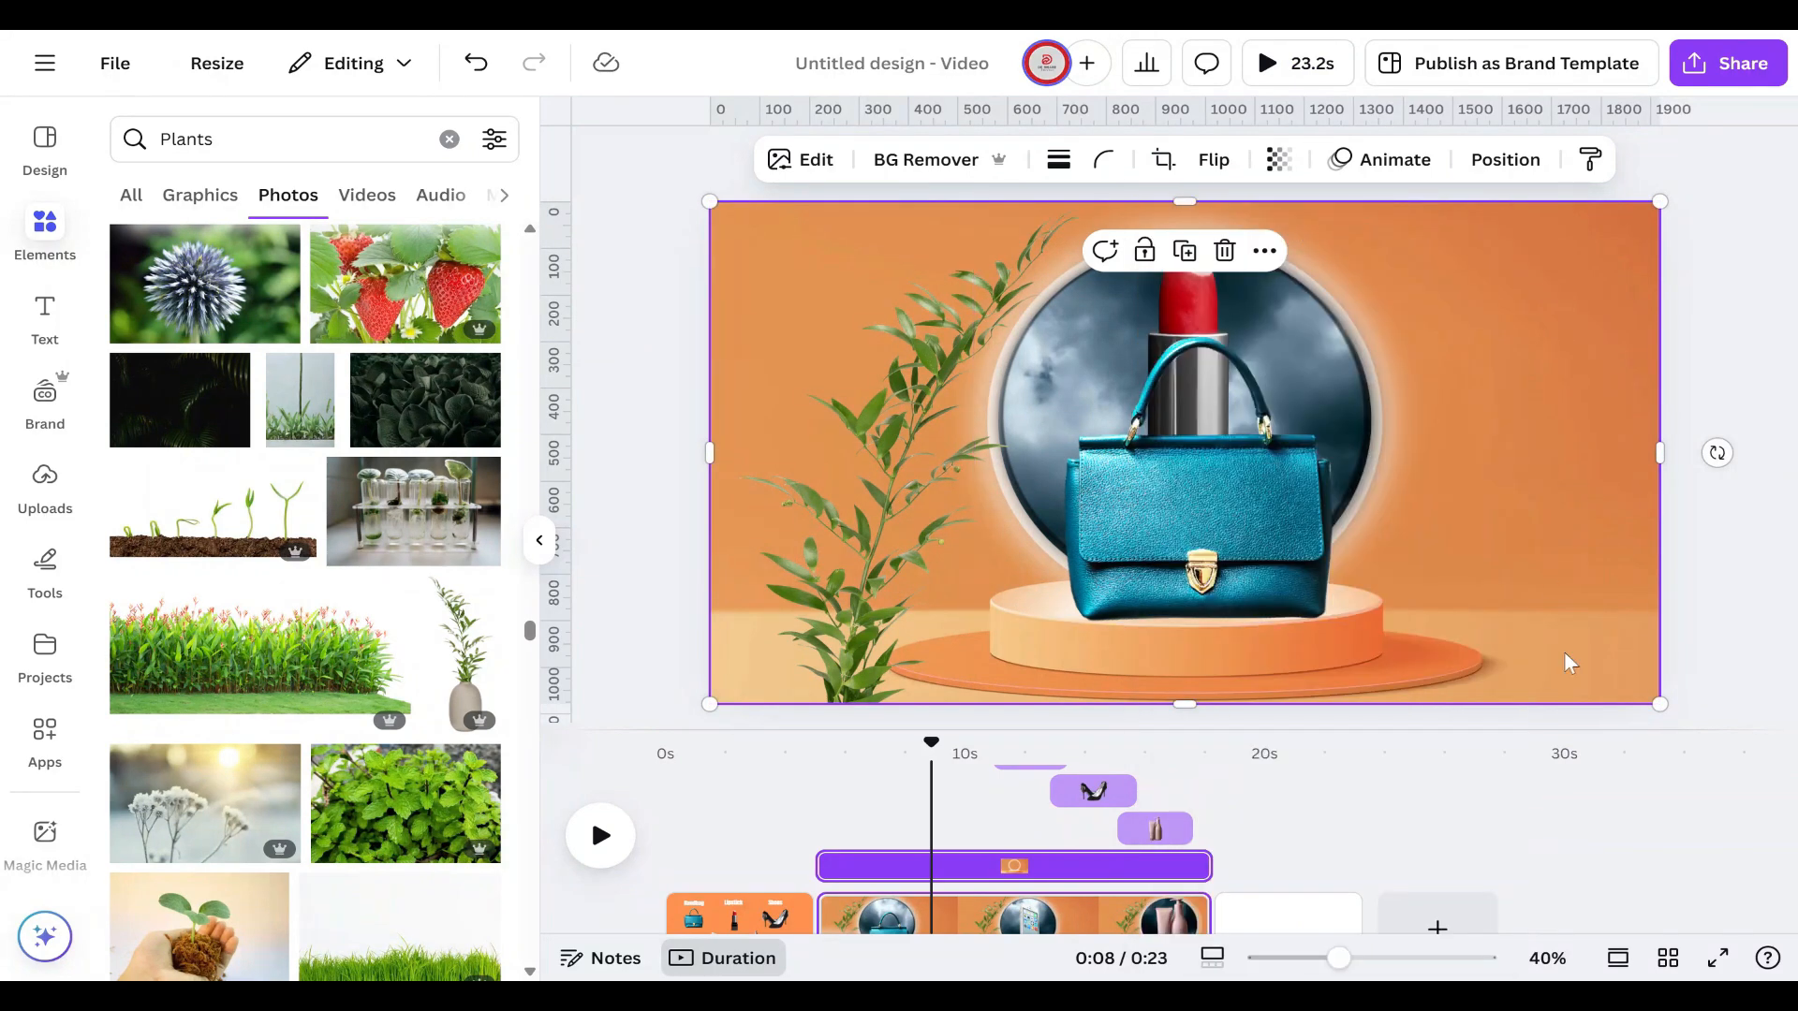
pyautogui.click(1316, 922)
pyautogui.rightClick(1379, 502)
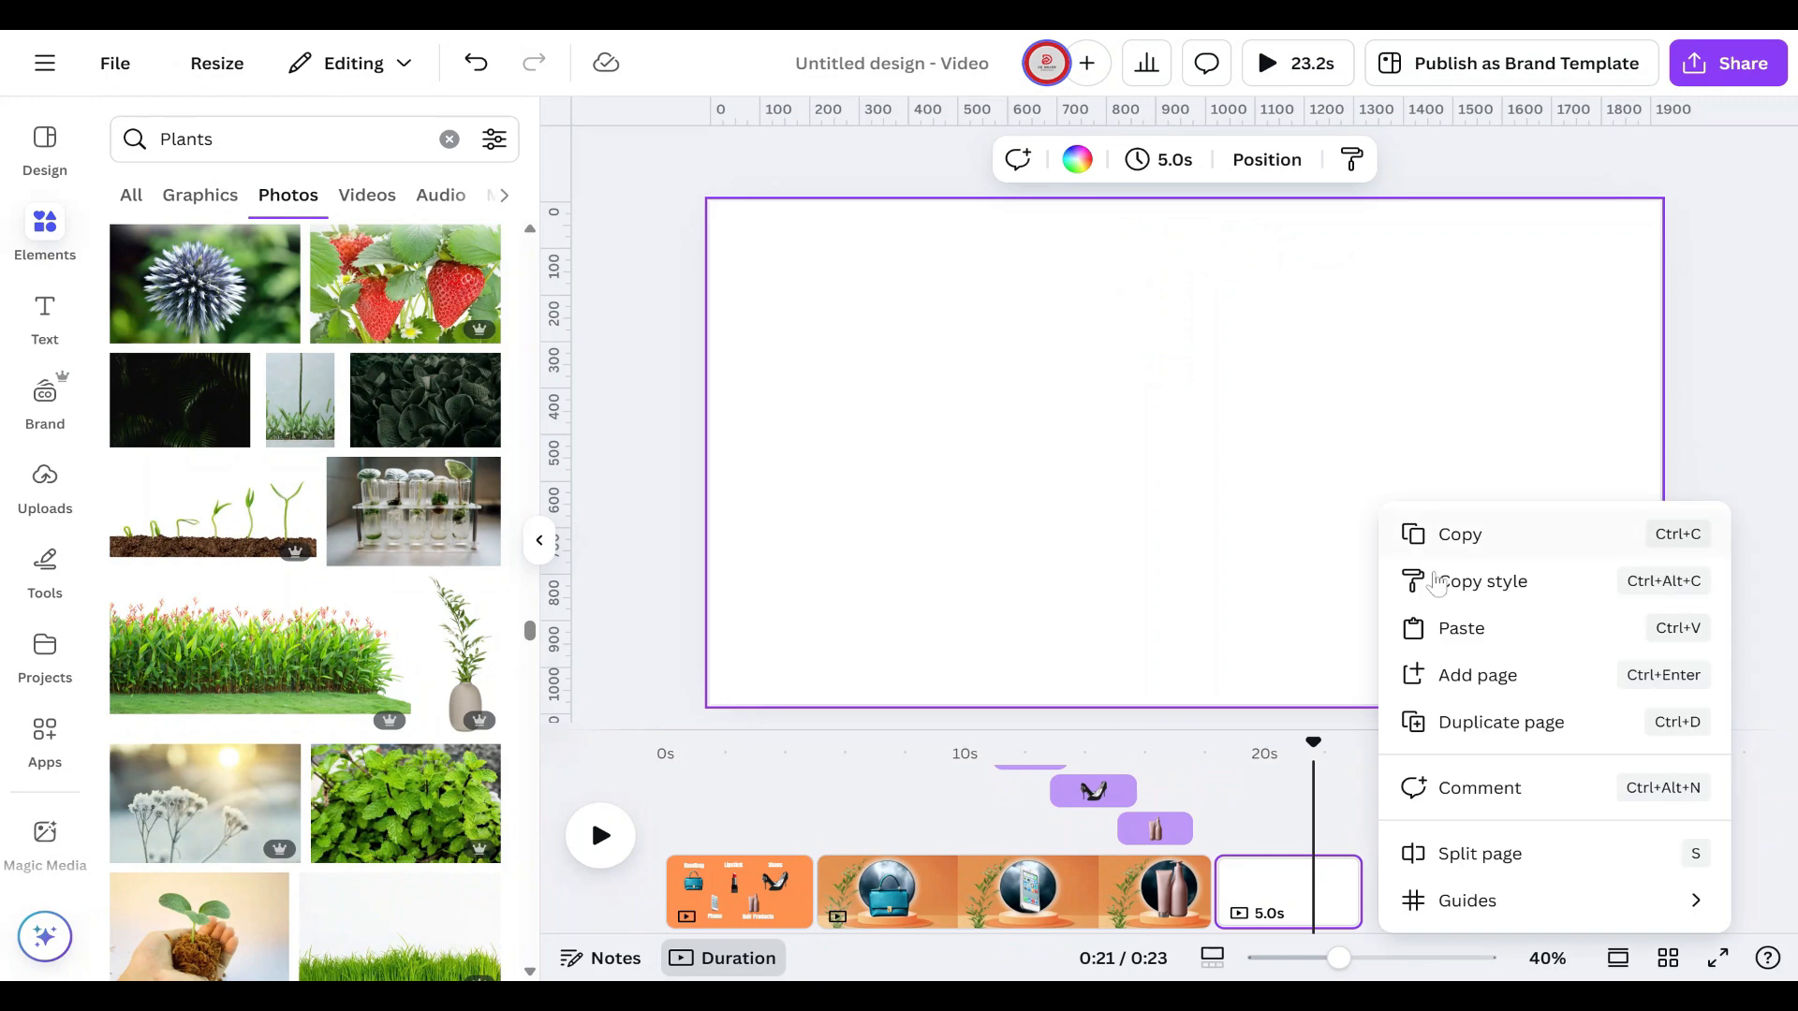
pyautogui.click(1472, 632)
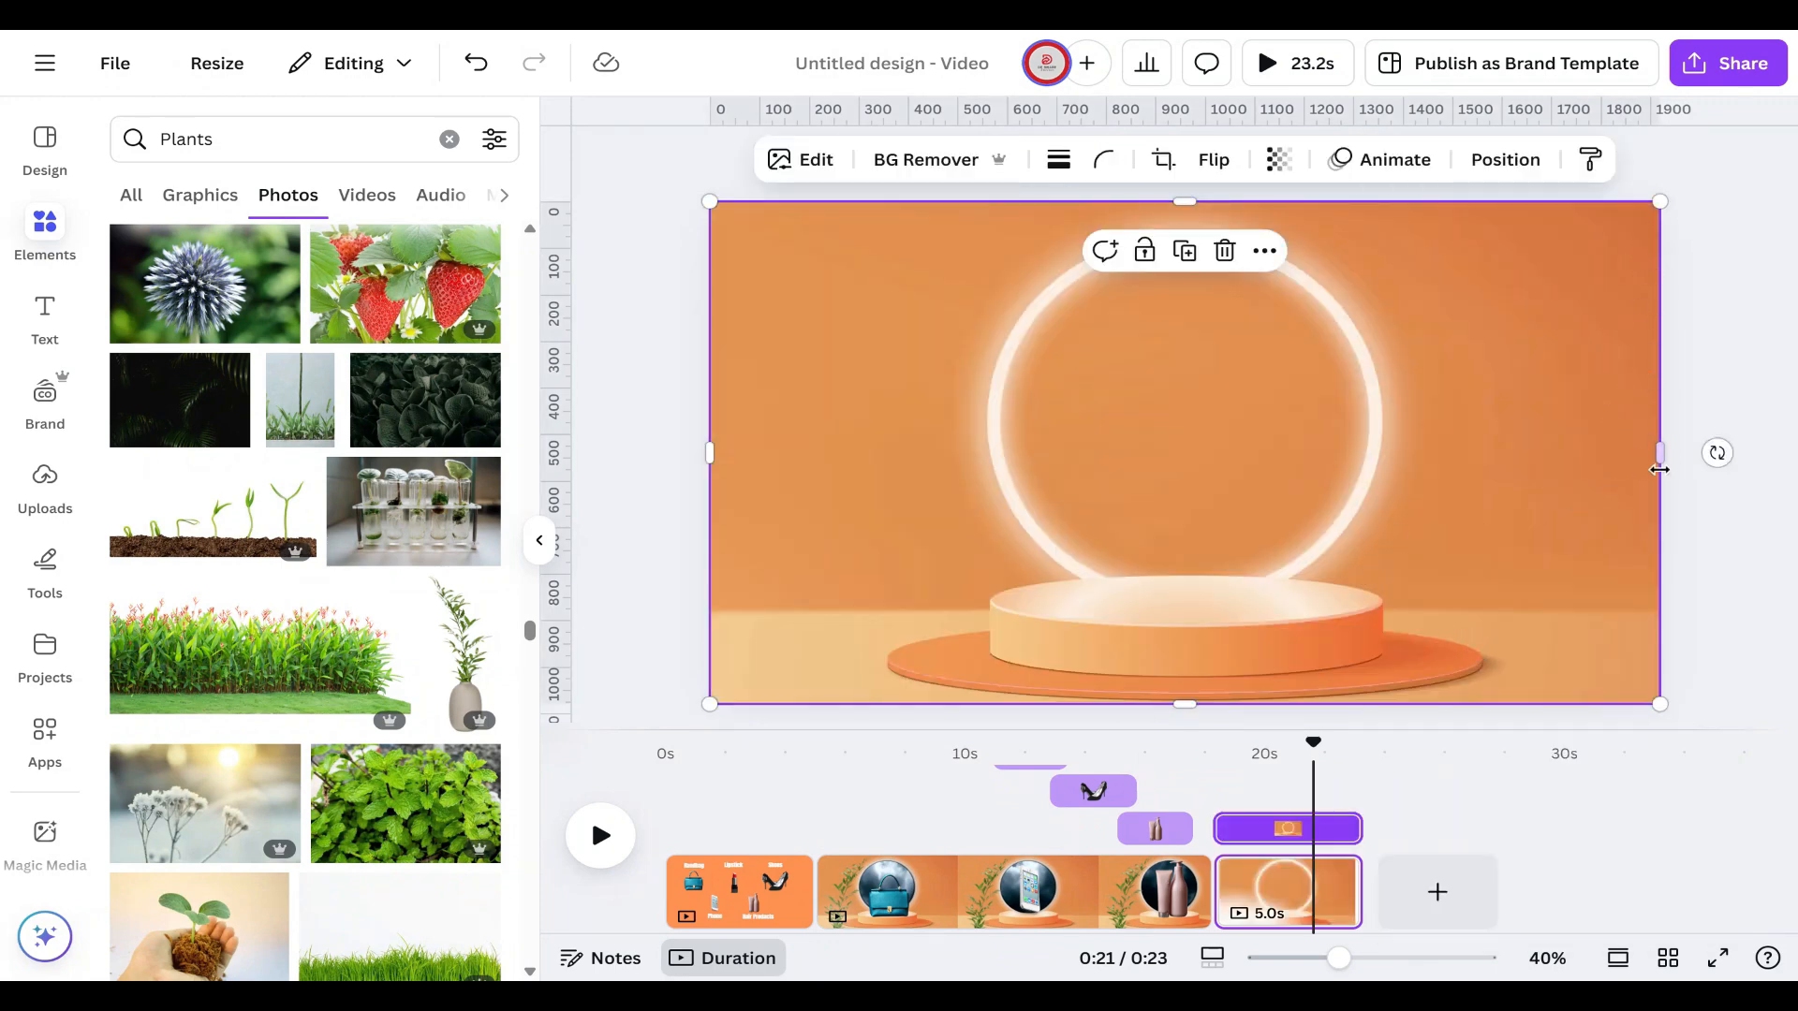
# Step: Crop the third page's background on all four sides down to the plain orange area with the upper part of the glowing ring
pyautogui.moveTo(1661, 453); pyautogui.dragTo(1551, 453)
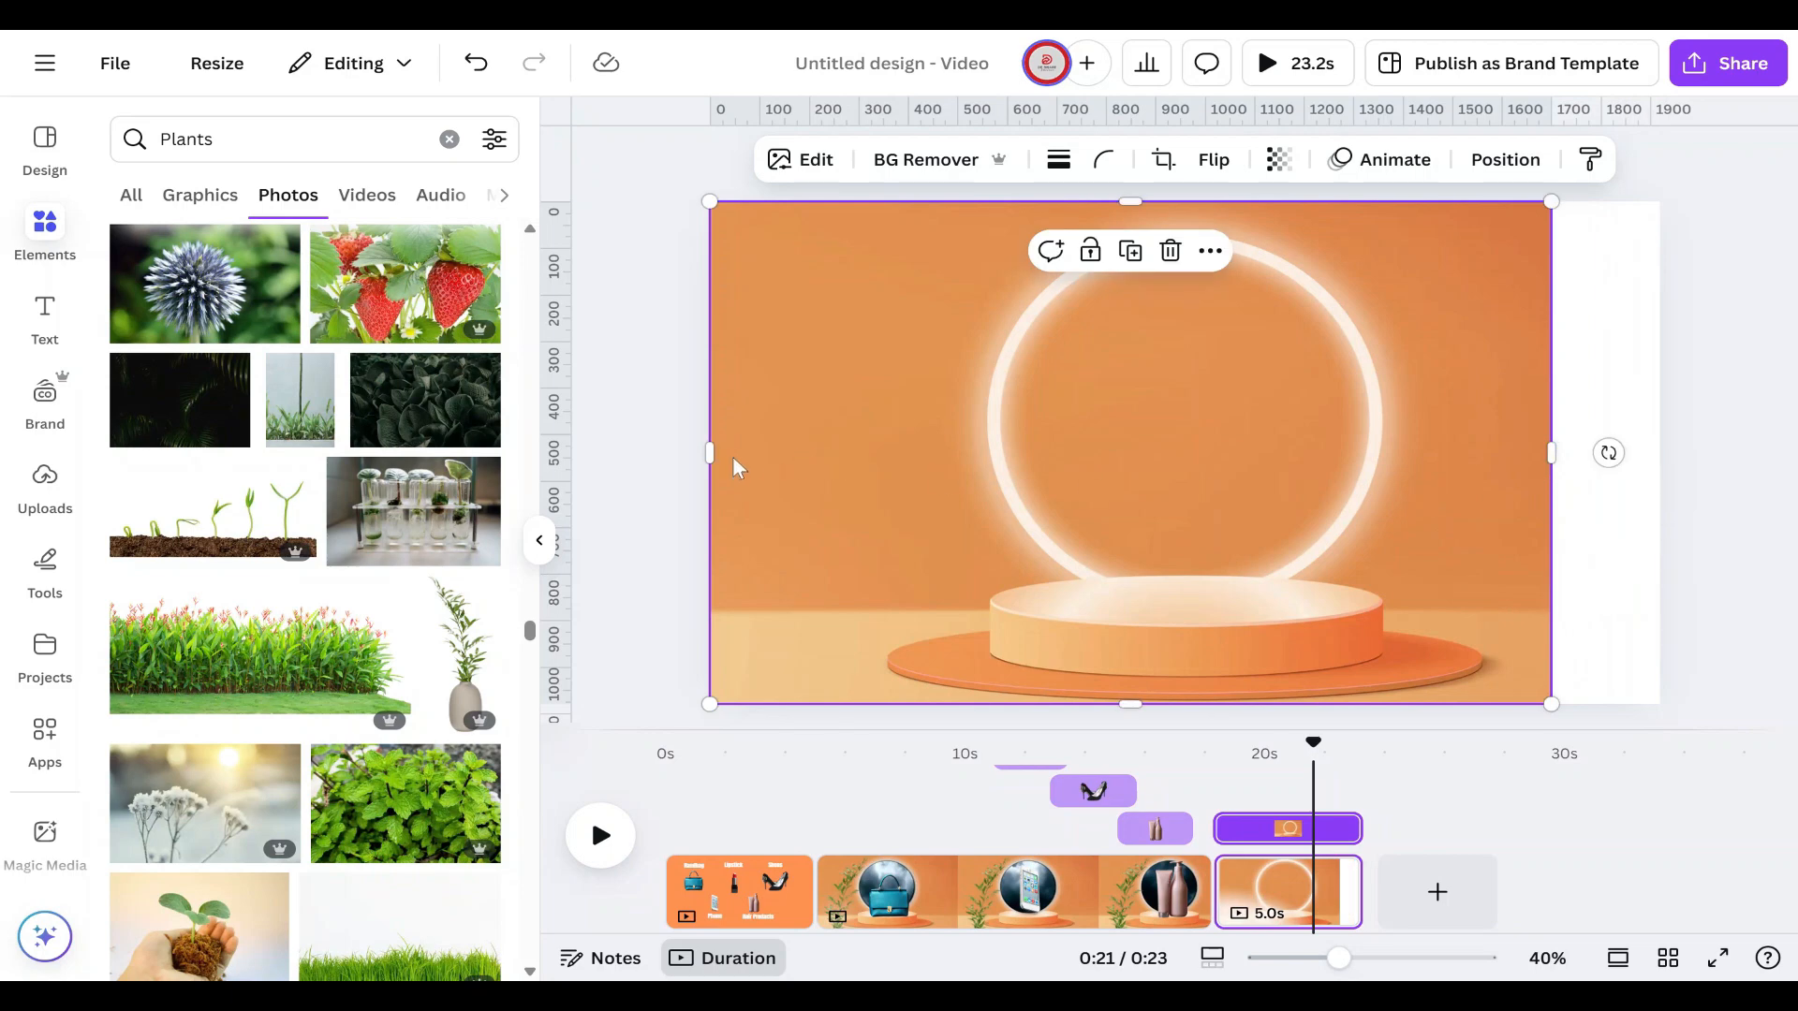
pyautogui.moveTo(709, 453); pyautogui.dragTo(862, 465)
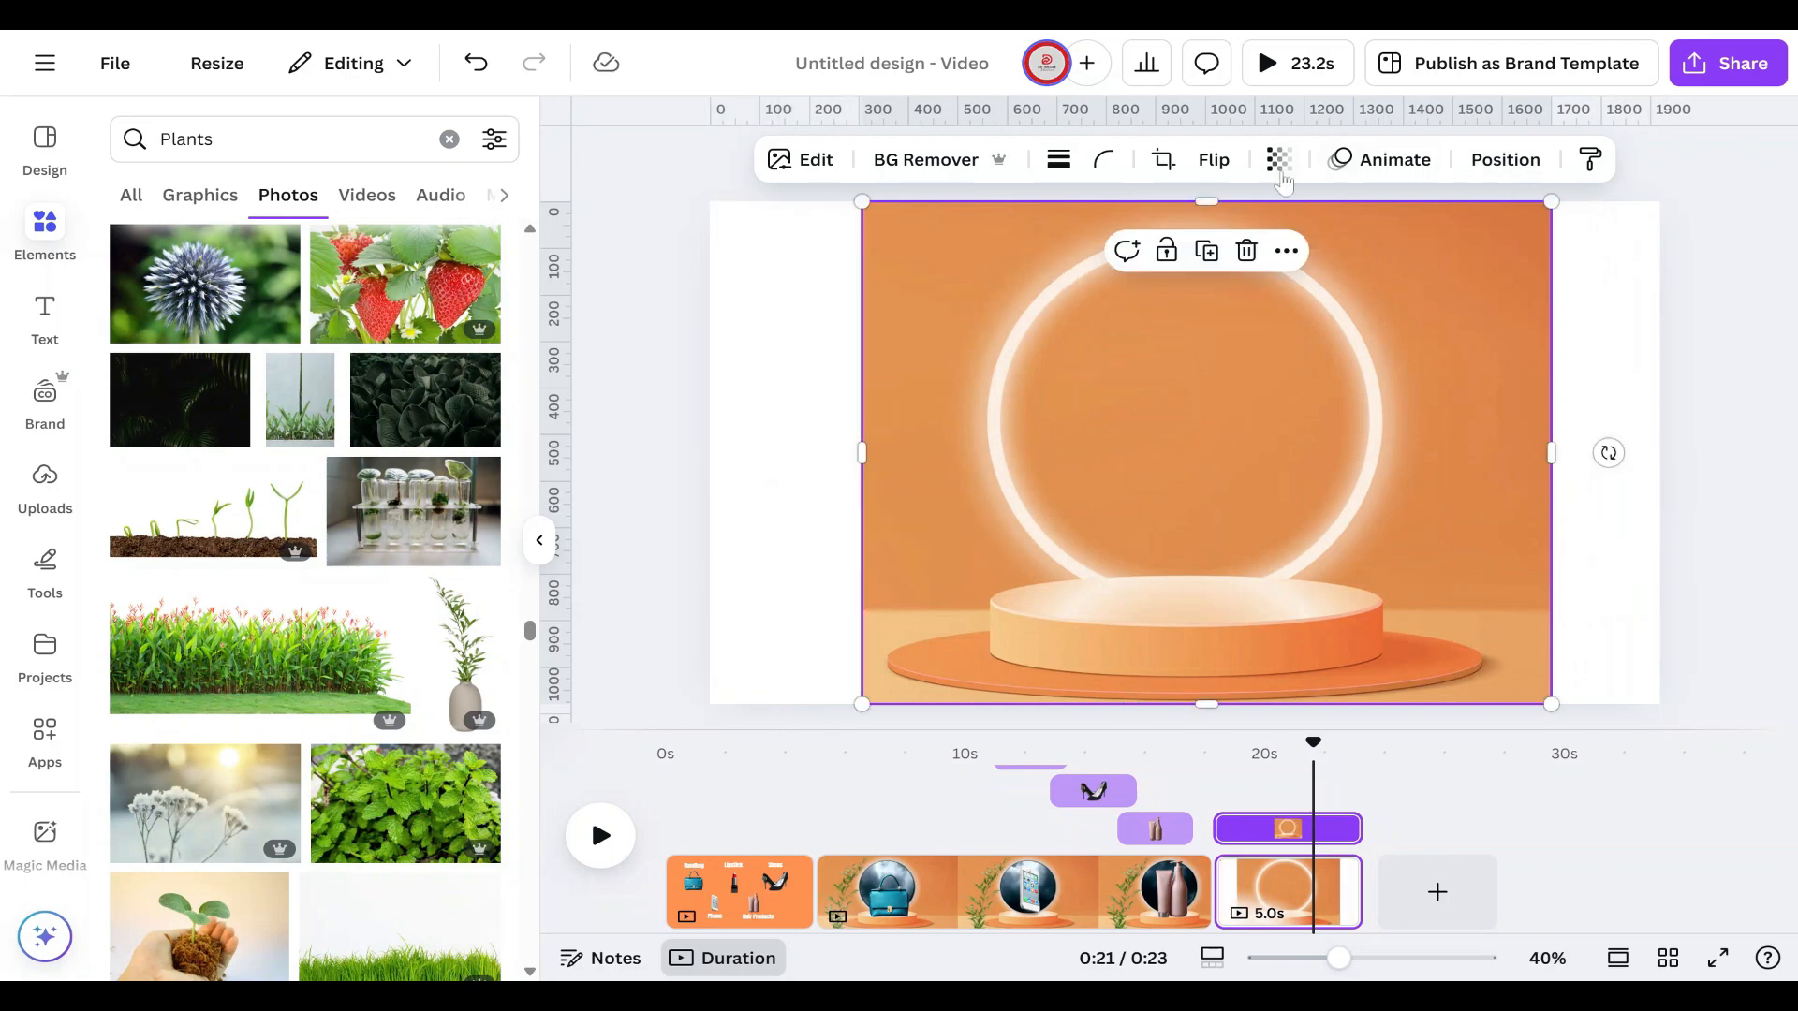
pyautogui.moveTo(1203, 198); pyautogui.dragTo(1204, 251)
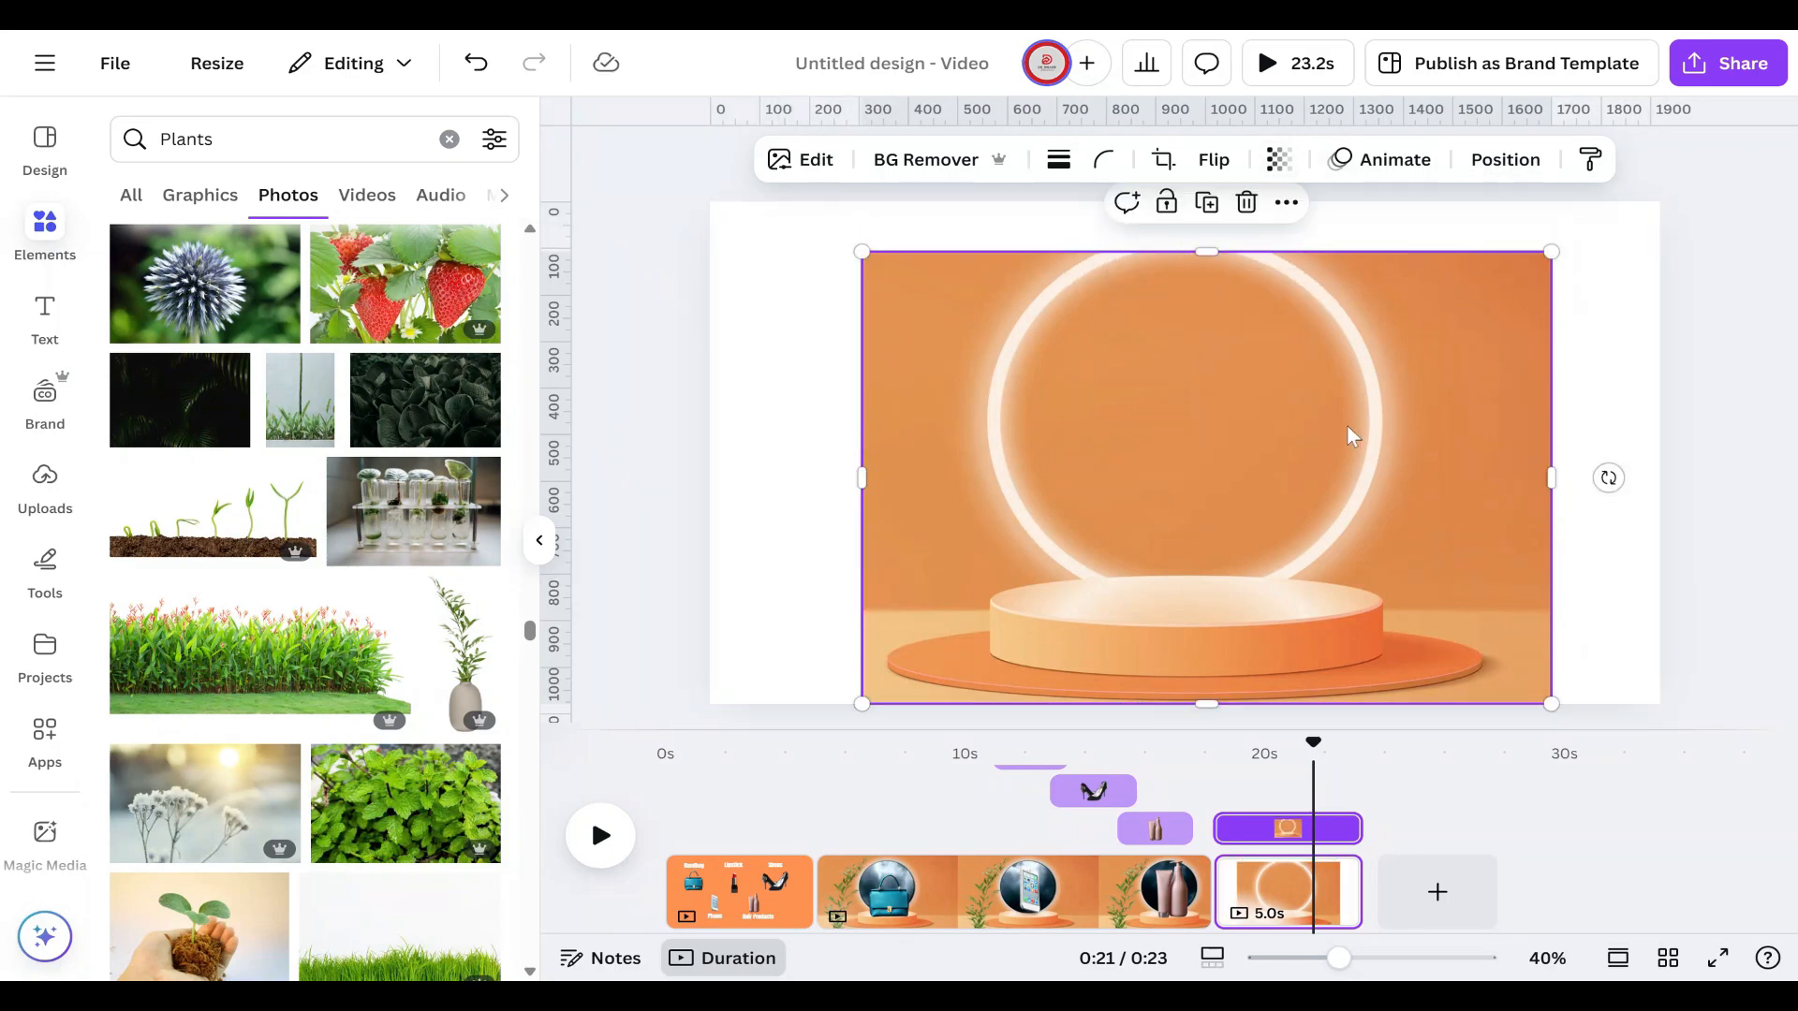
pyautogui.moveTo(1205, 704); pyautogui.dragTo(1253, 540)
pyautogui.moveTo(1039, 497); pyautogui.dragTo(1111, 477)
pyautogui.moveTo(1529, 453); pyautogui.dragTo(1431, 453)
pyautogui.moveTo(853, 457); pyautogui.dragTo(907, 453)
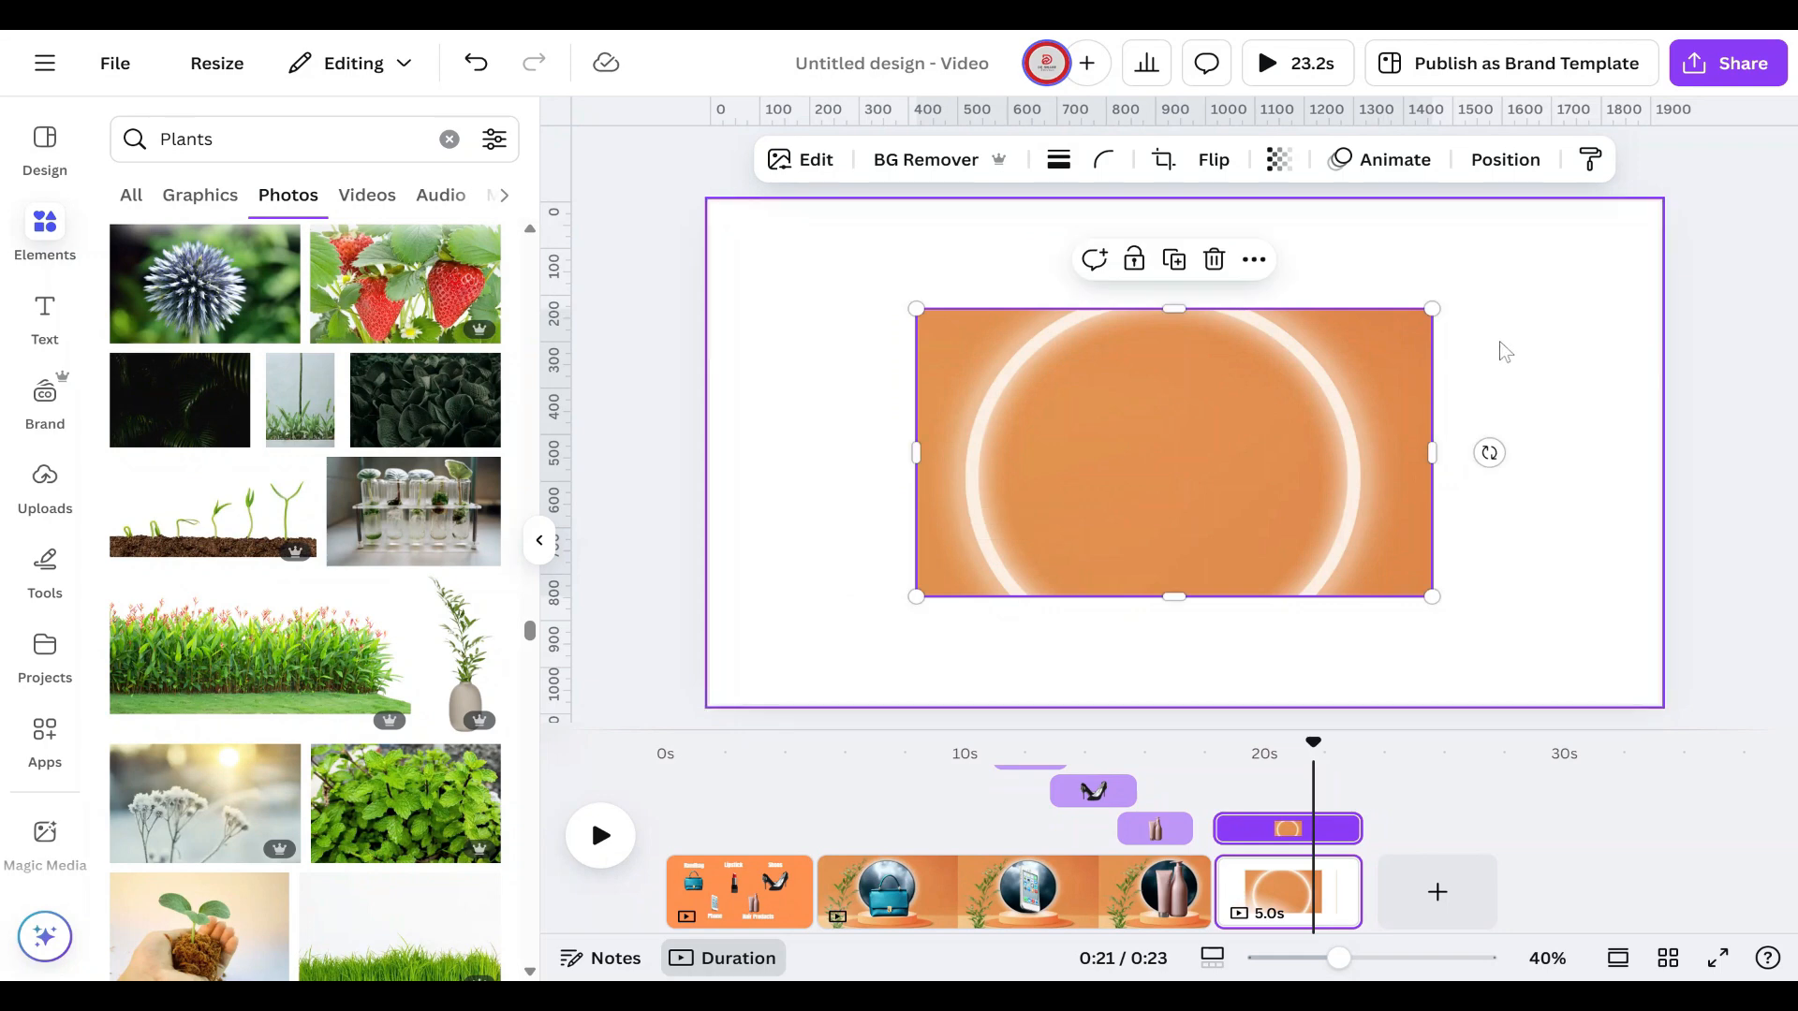
# Step: Enlarge the cropped ring background so it covers the whole third page
pyautogui.moveTo(1431, 309); pyautogui.dragTo(1676, 267)
pyautogui.moveTo(915, 595); pyautogui.dragTo(708, 703)
pyautogui.click(1770, 422)
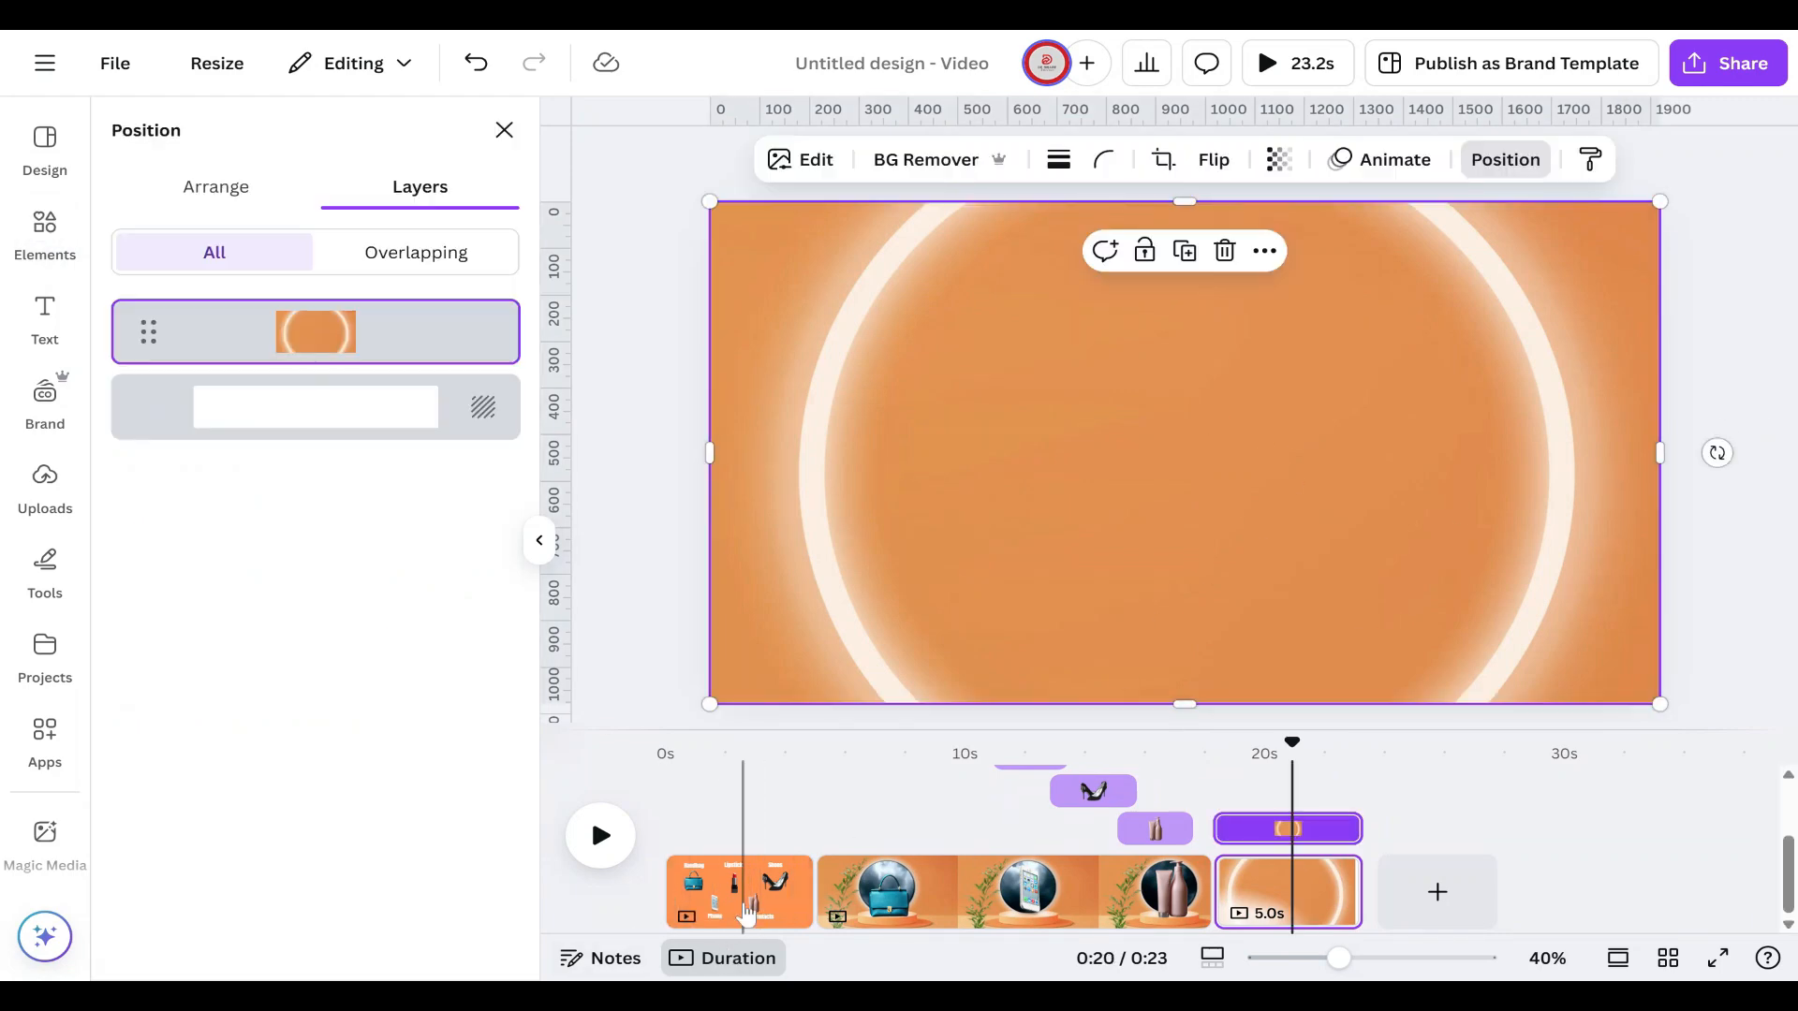
# Step: Copy all five product names and their five product images together from the first page
pyautogui.click(747, 906)
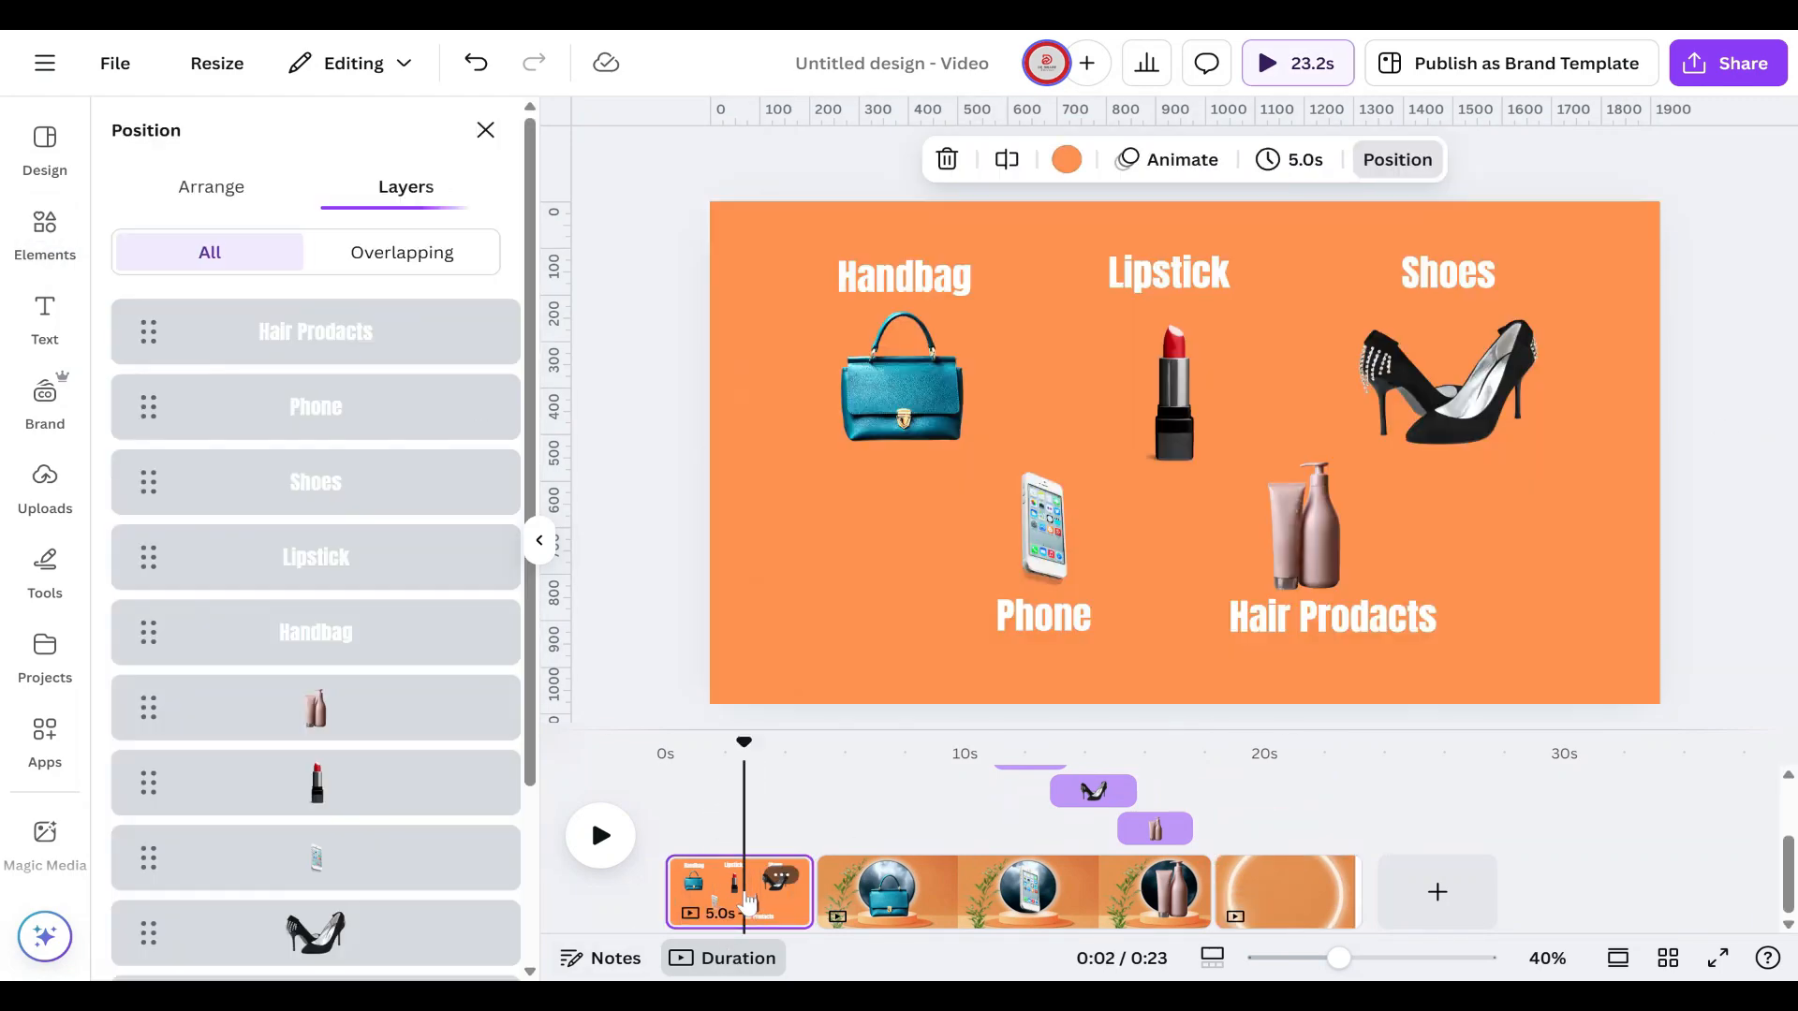
pyautogui.click(808, 245)
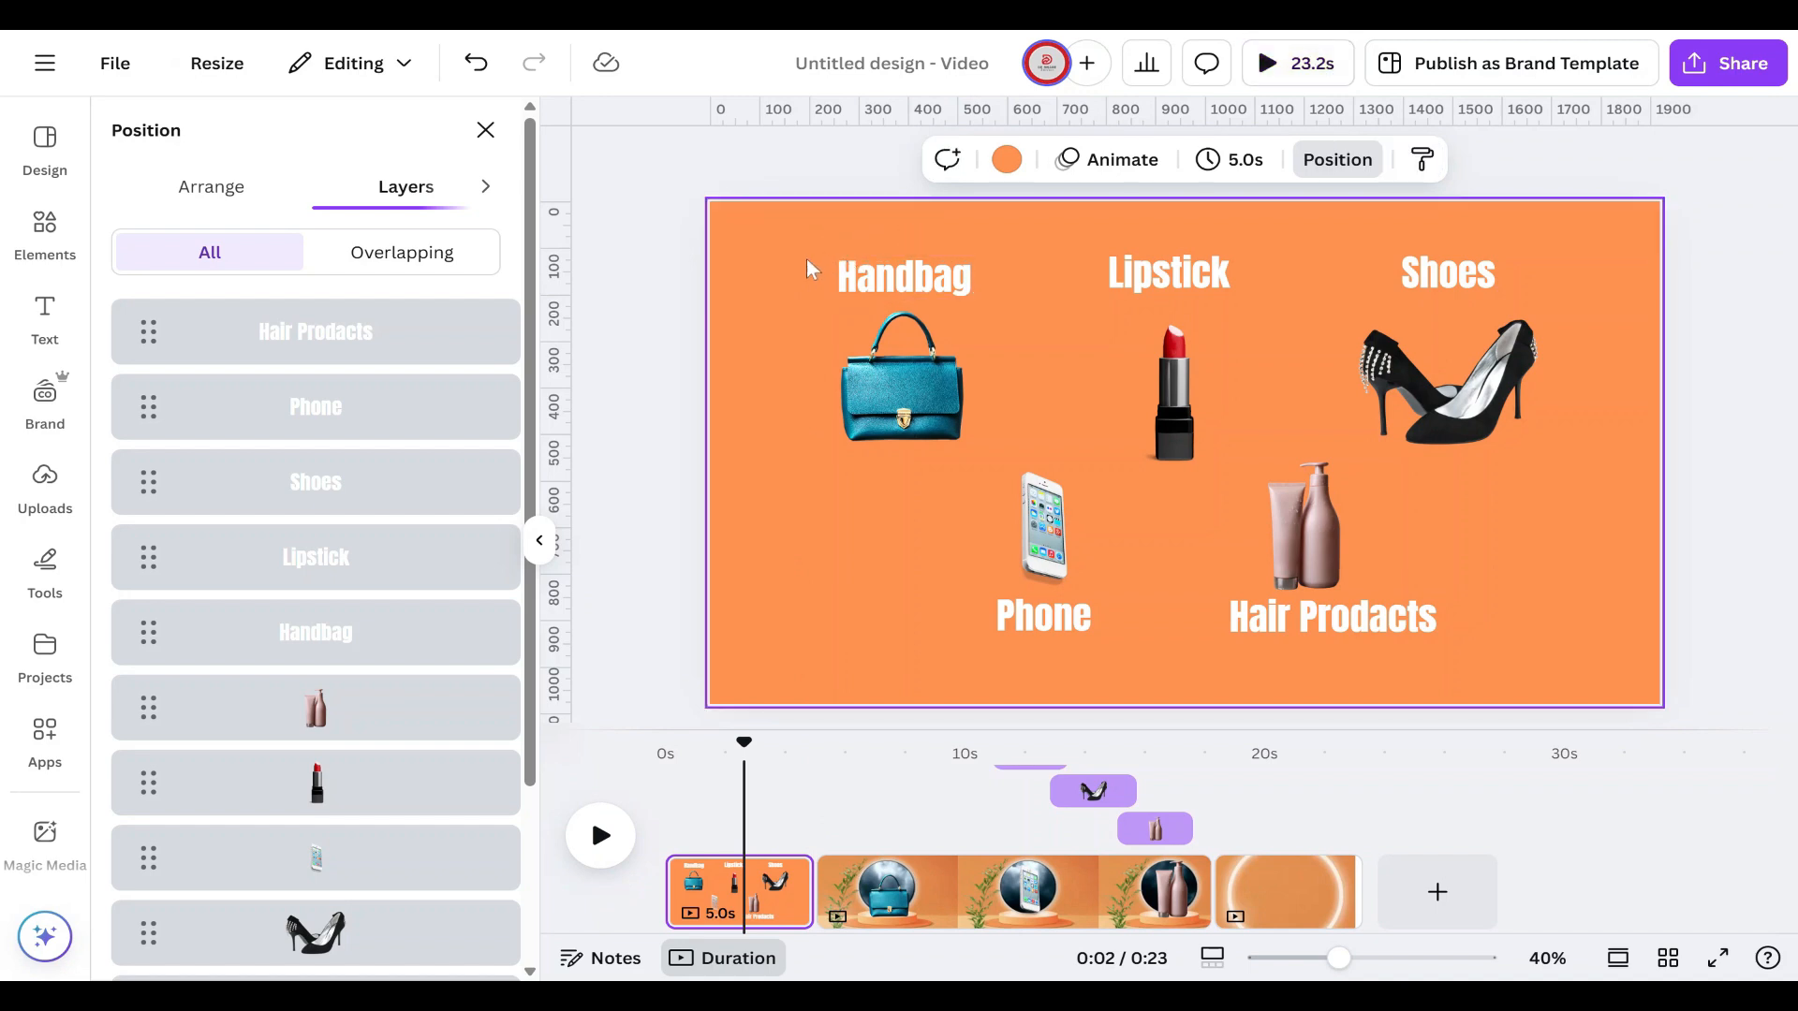
pyautogui.click(297, 331)
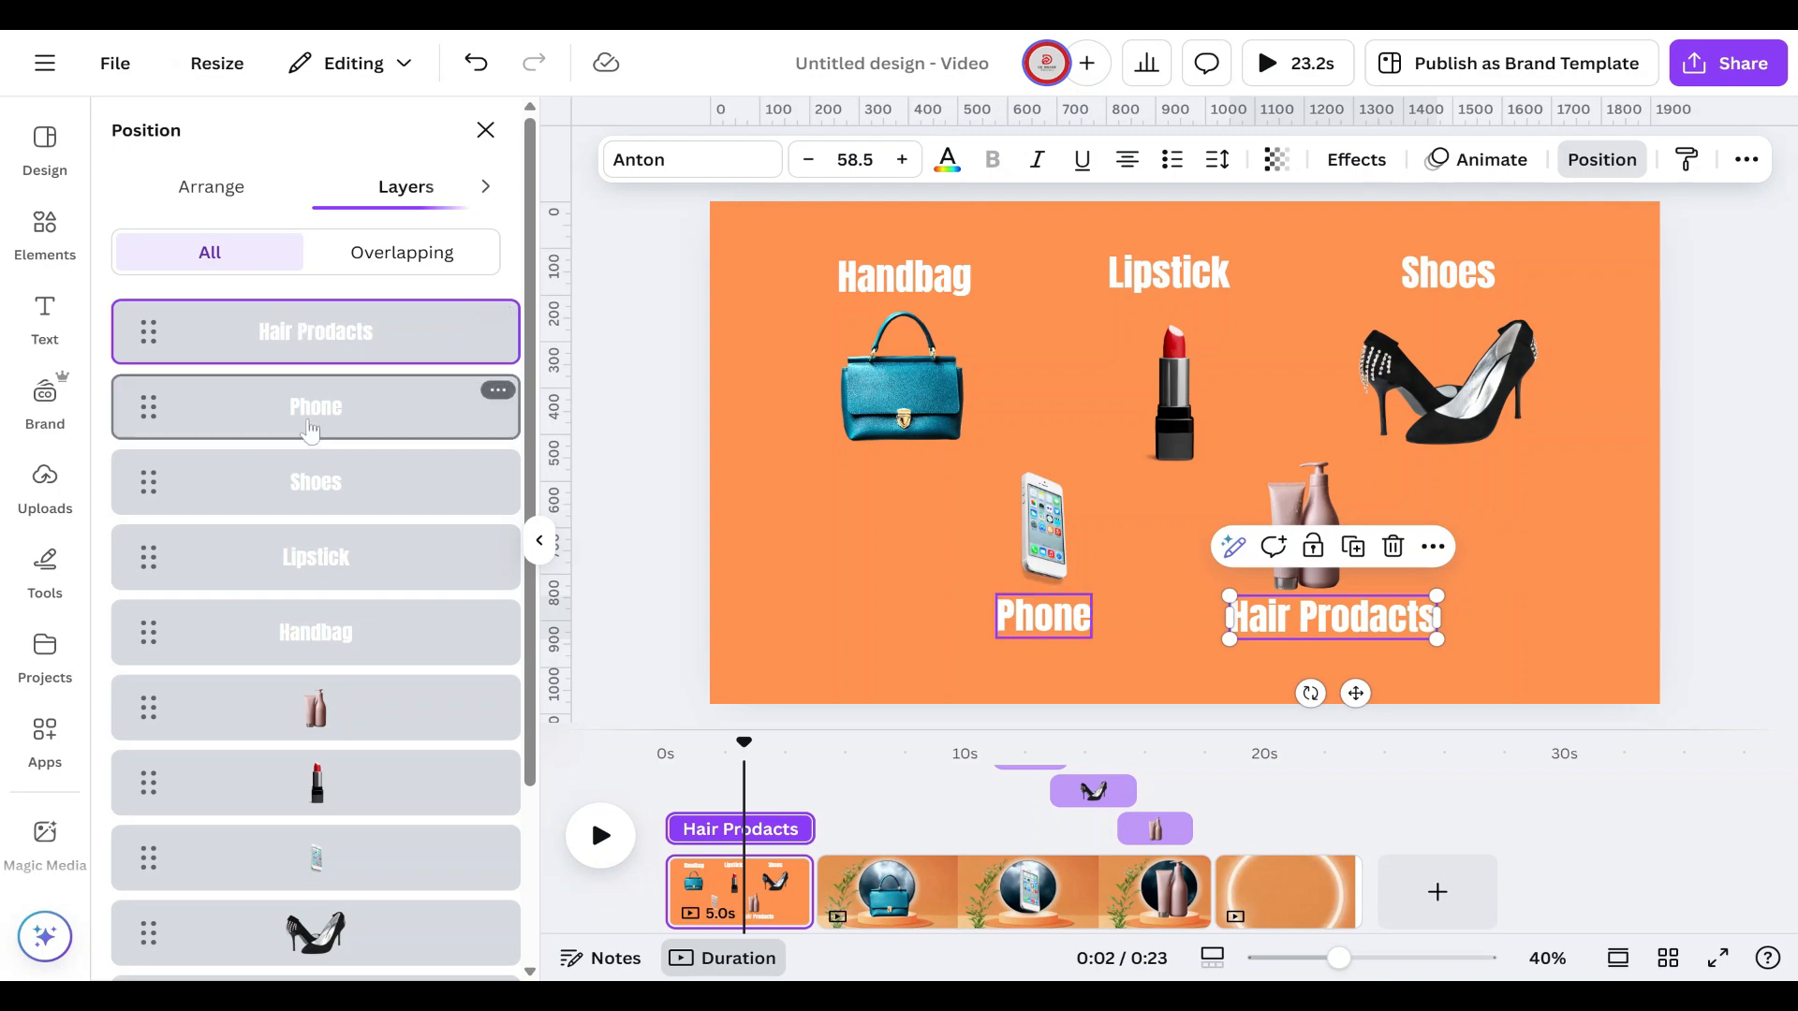
pyautogui.keyDown('shift'); pyautogui.click(309, 406); pyautogui.keyUp('shift')
pyautogui.keyDown('shift'); pyautogui.click(321, 473); pyautogui.keyUp('shift')
pyautogui.keyDown('shift'); pyautogui.click(319, 557); pyautogui.keyUp('shift')
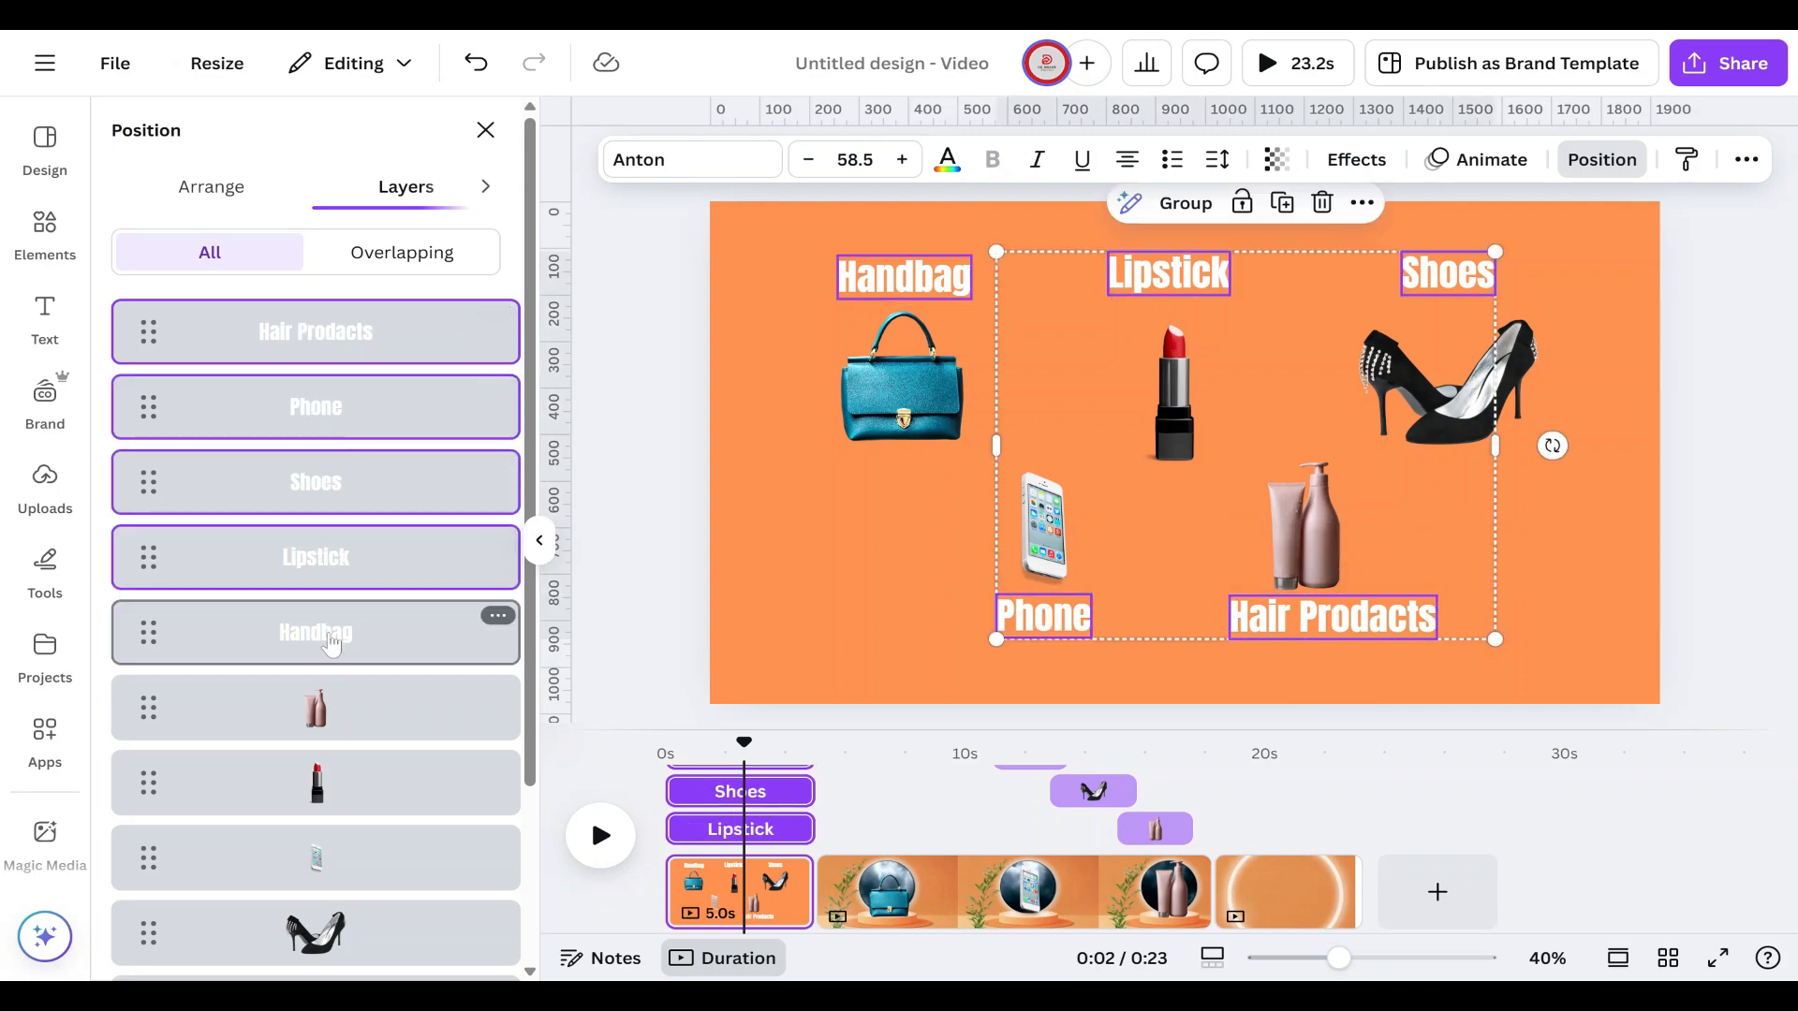
pyautogui.keyDown('shift'); pyautogui.click(318, 632); pyautogui.keyUp('shift')
pyautogui.keyDown('shift'); pyautogui.click(323, 698); pyautogui.keyUp('shift')
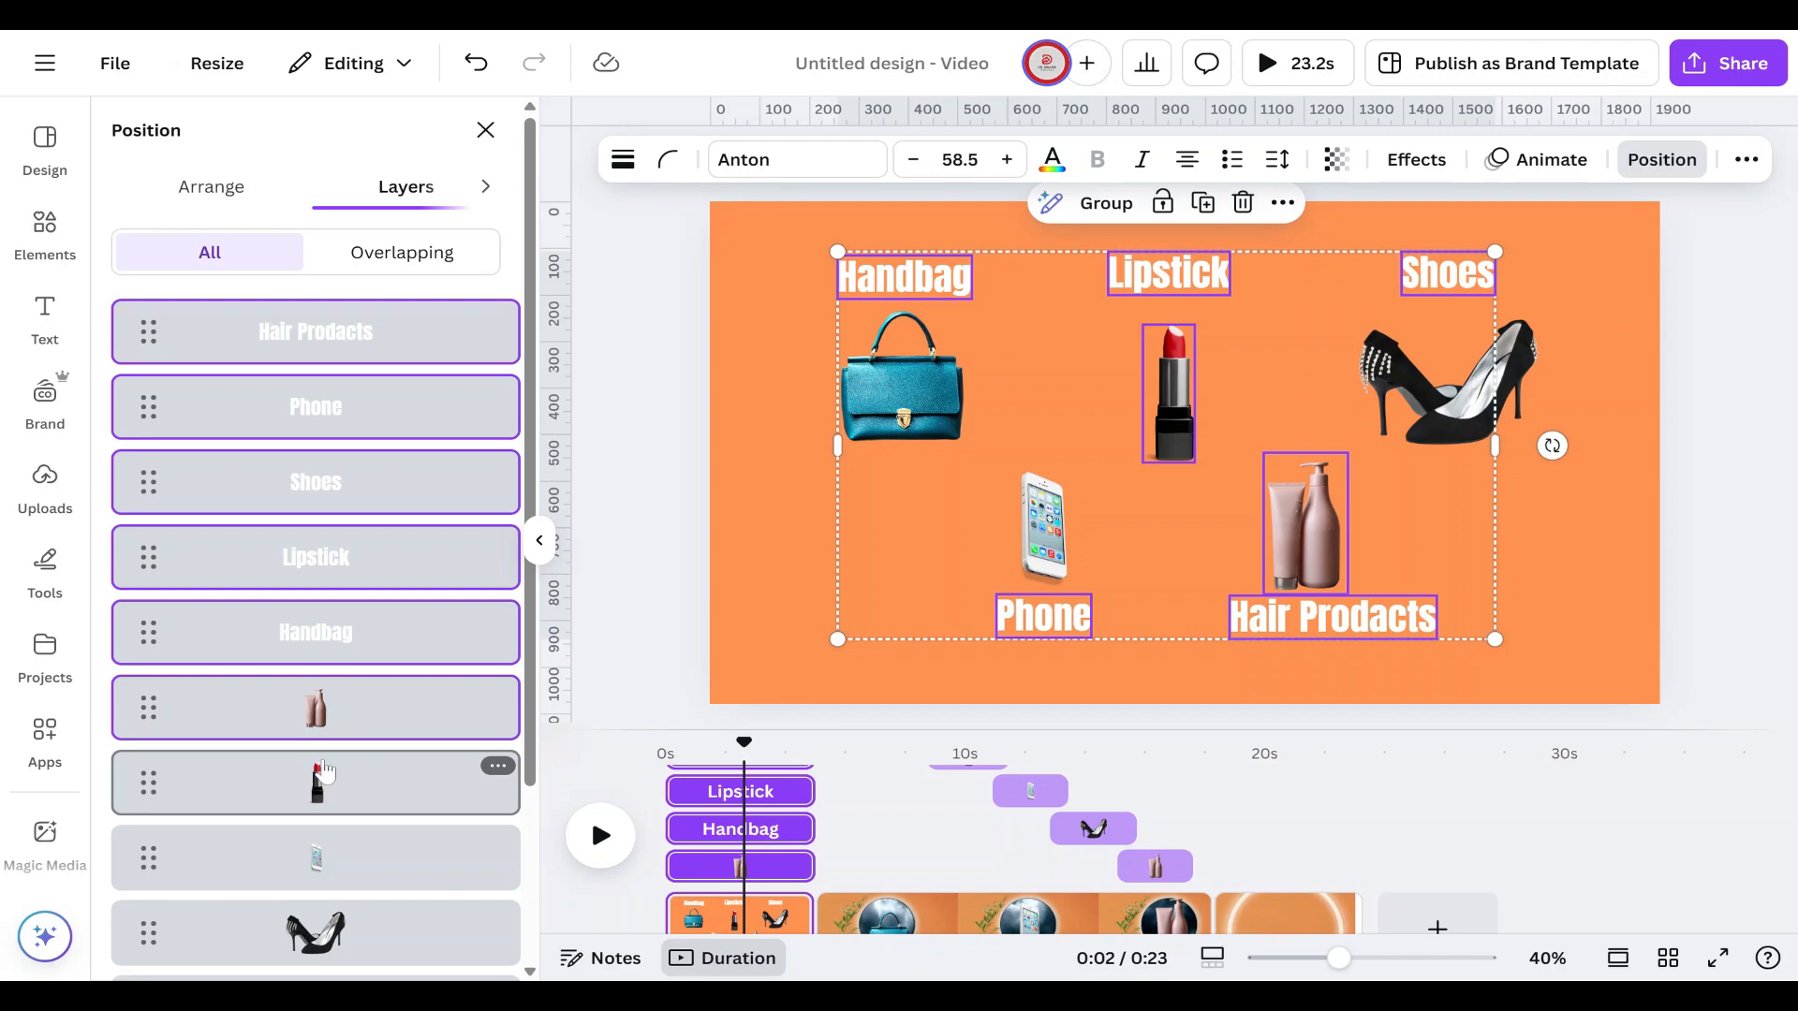
pyautogui.keyDown('shift'); pyautogui.click(323, 773); pyautogui.keyUp('shift')
pyautogui.hotkey('ctrl', '-')
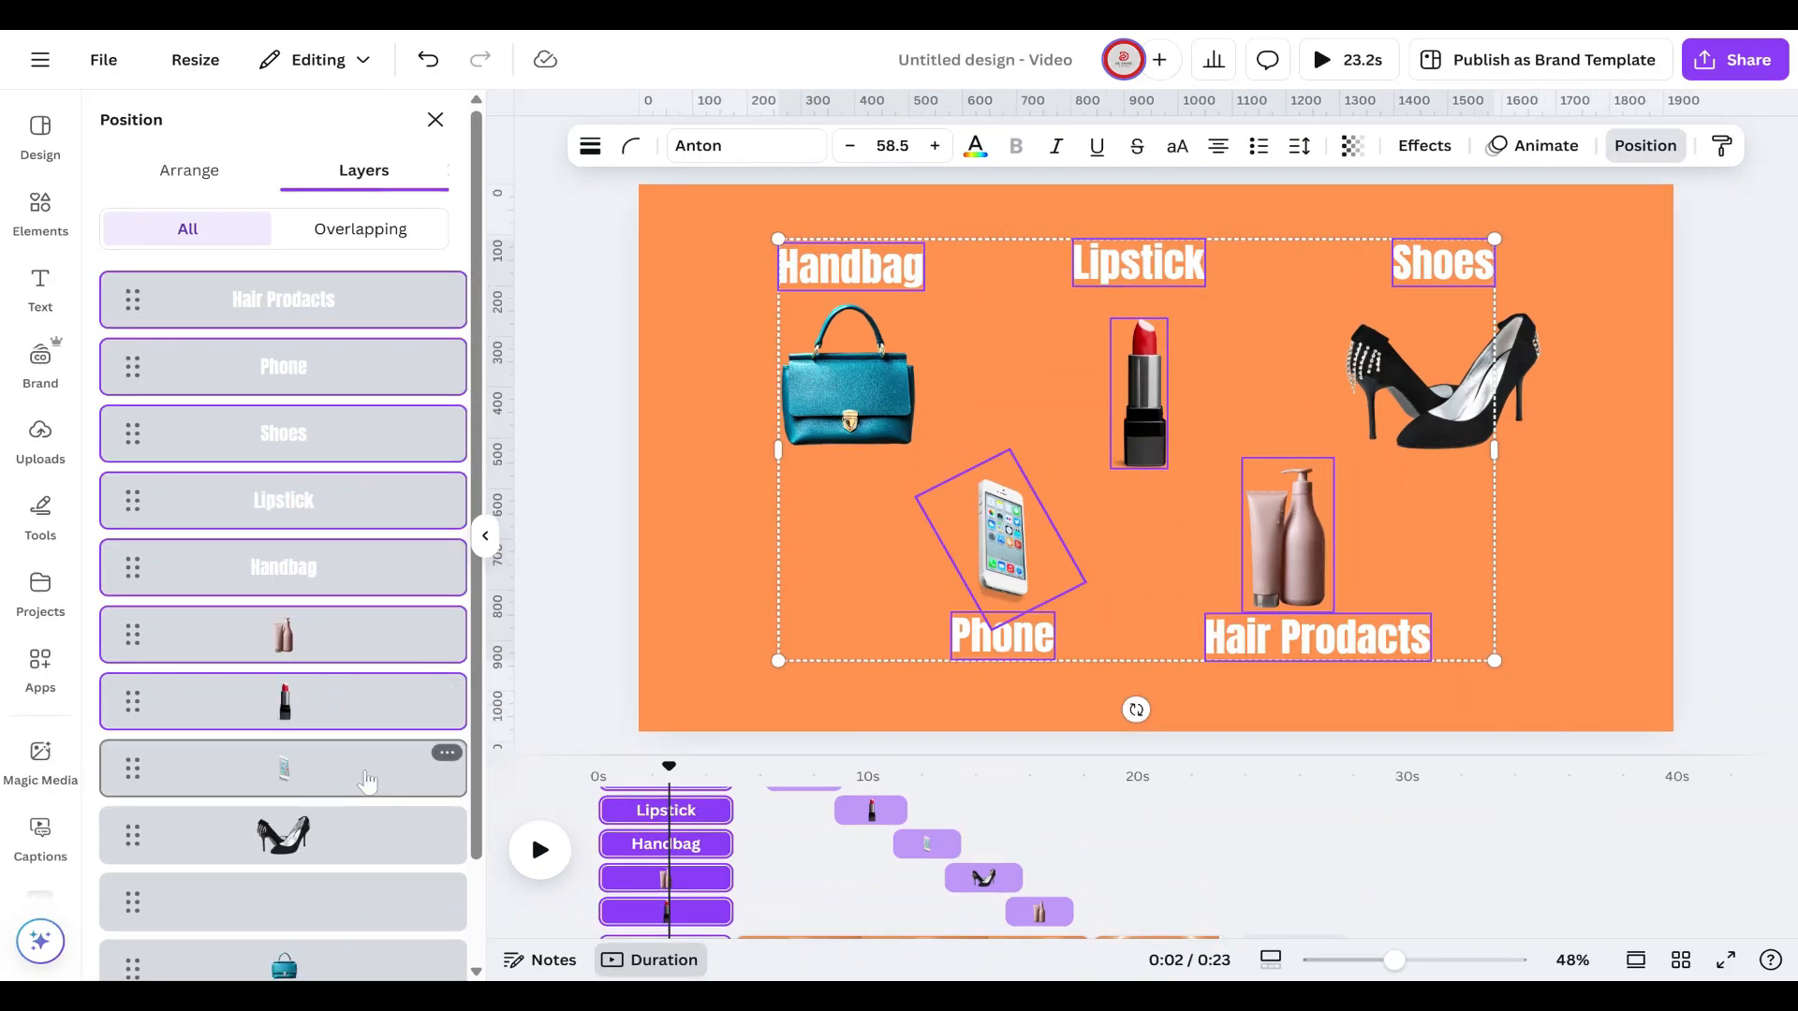
pyautogui.keyDown('shift'); pyautogui.click(299, 768); pyautogui.keyUp('shift')
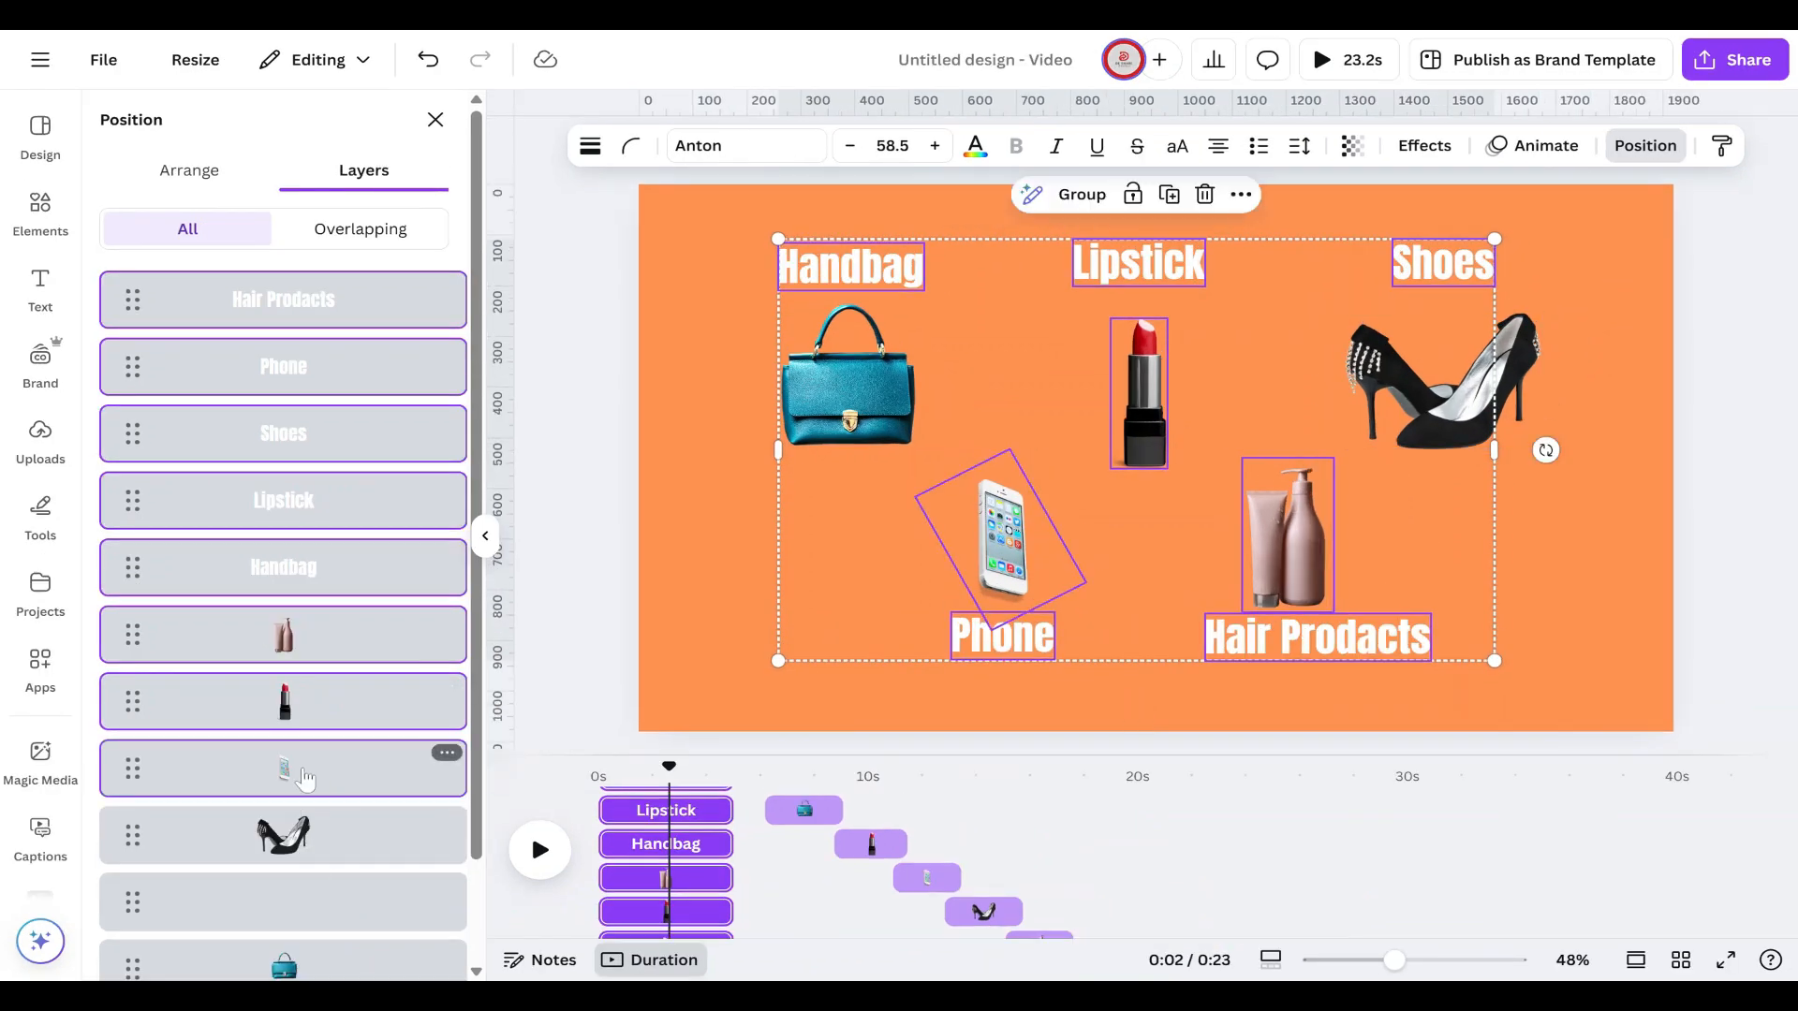
pyautogui.keyDown('shift'); pyautogui.click(299, 835); pyautogui.keyUp('shift')
pyautogui.keyDown('shift'); pyautogui.click(300, 964); pyautogui.keyUp('shift')
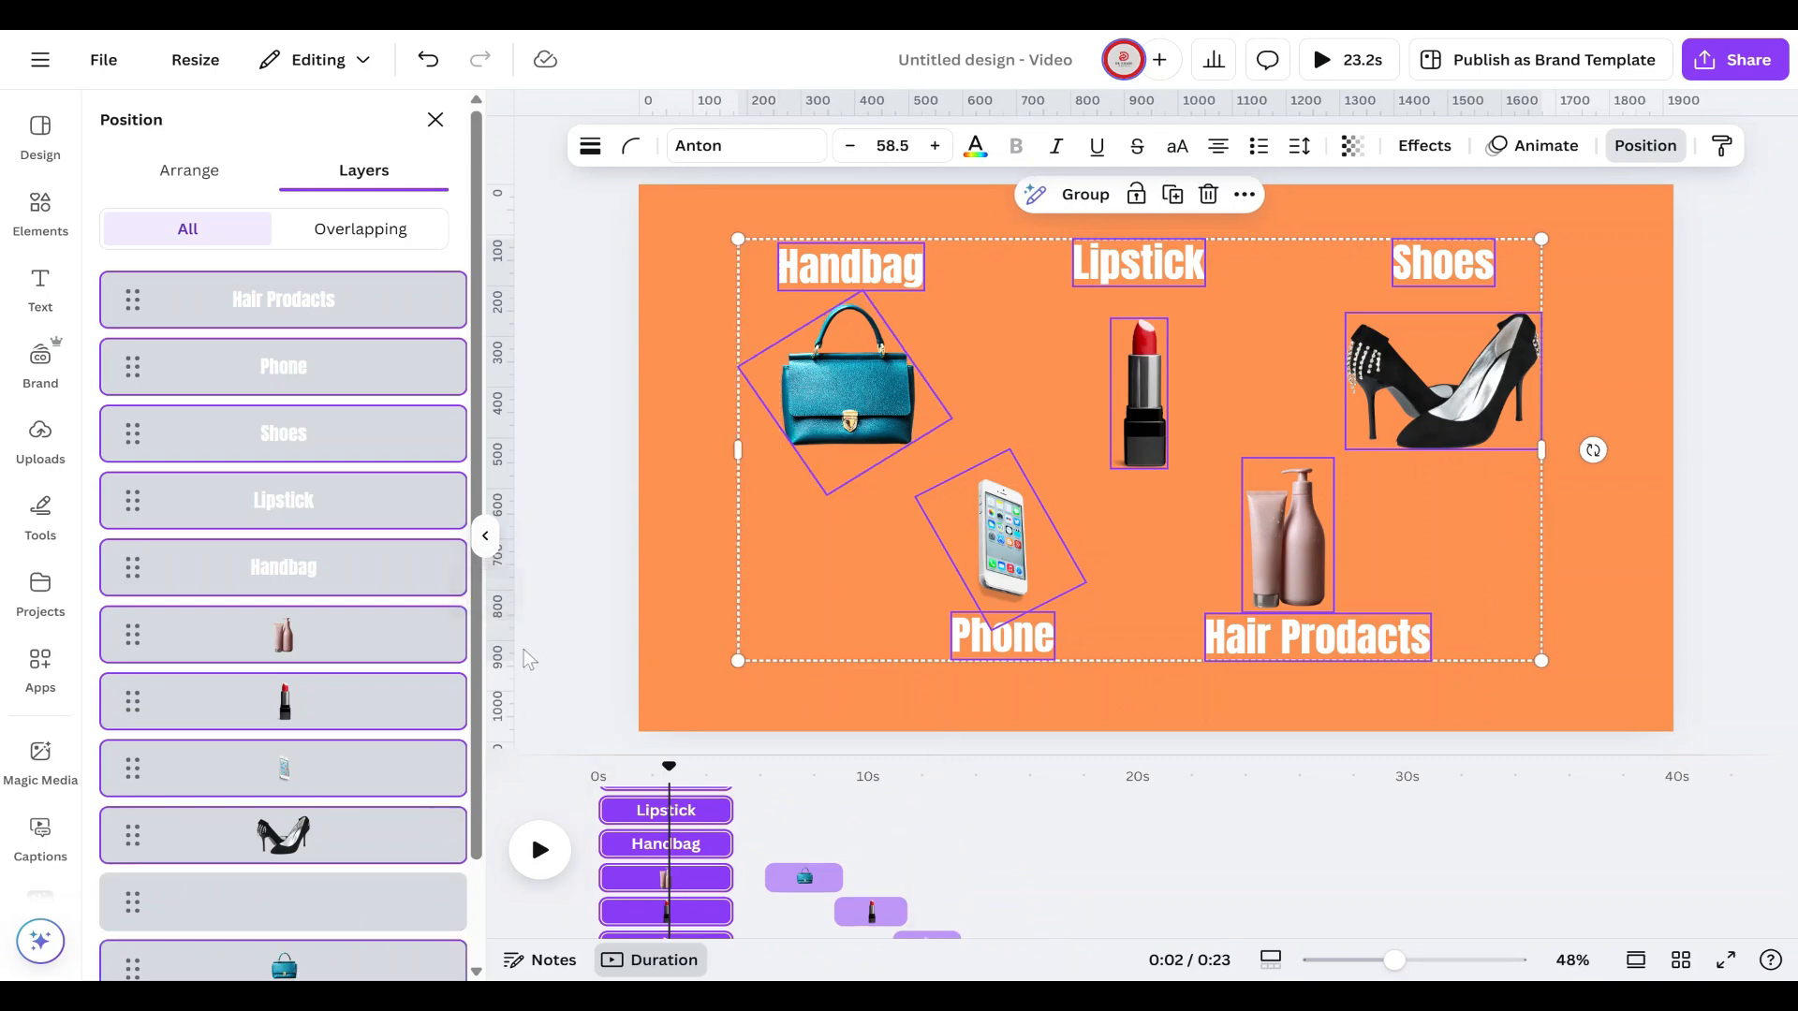
pyautogui.scroll(-2, 480, 824)
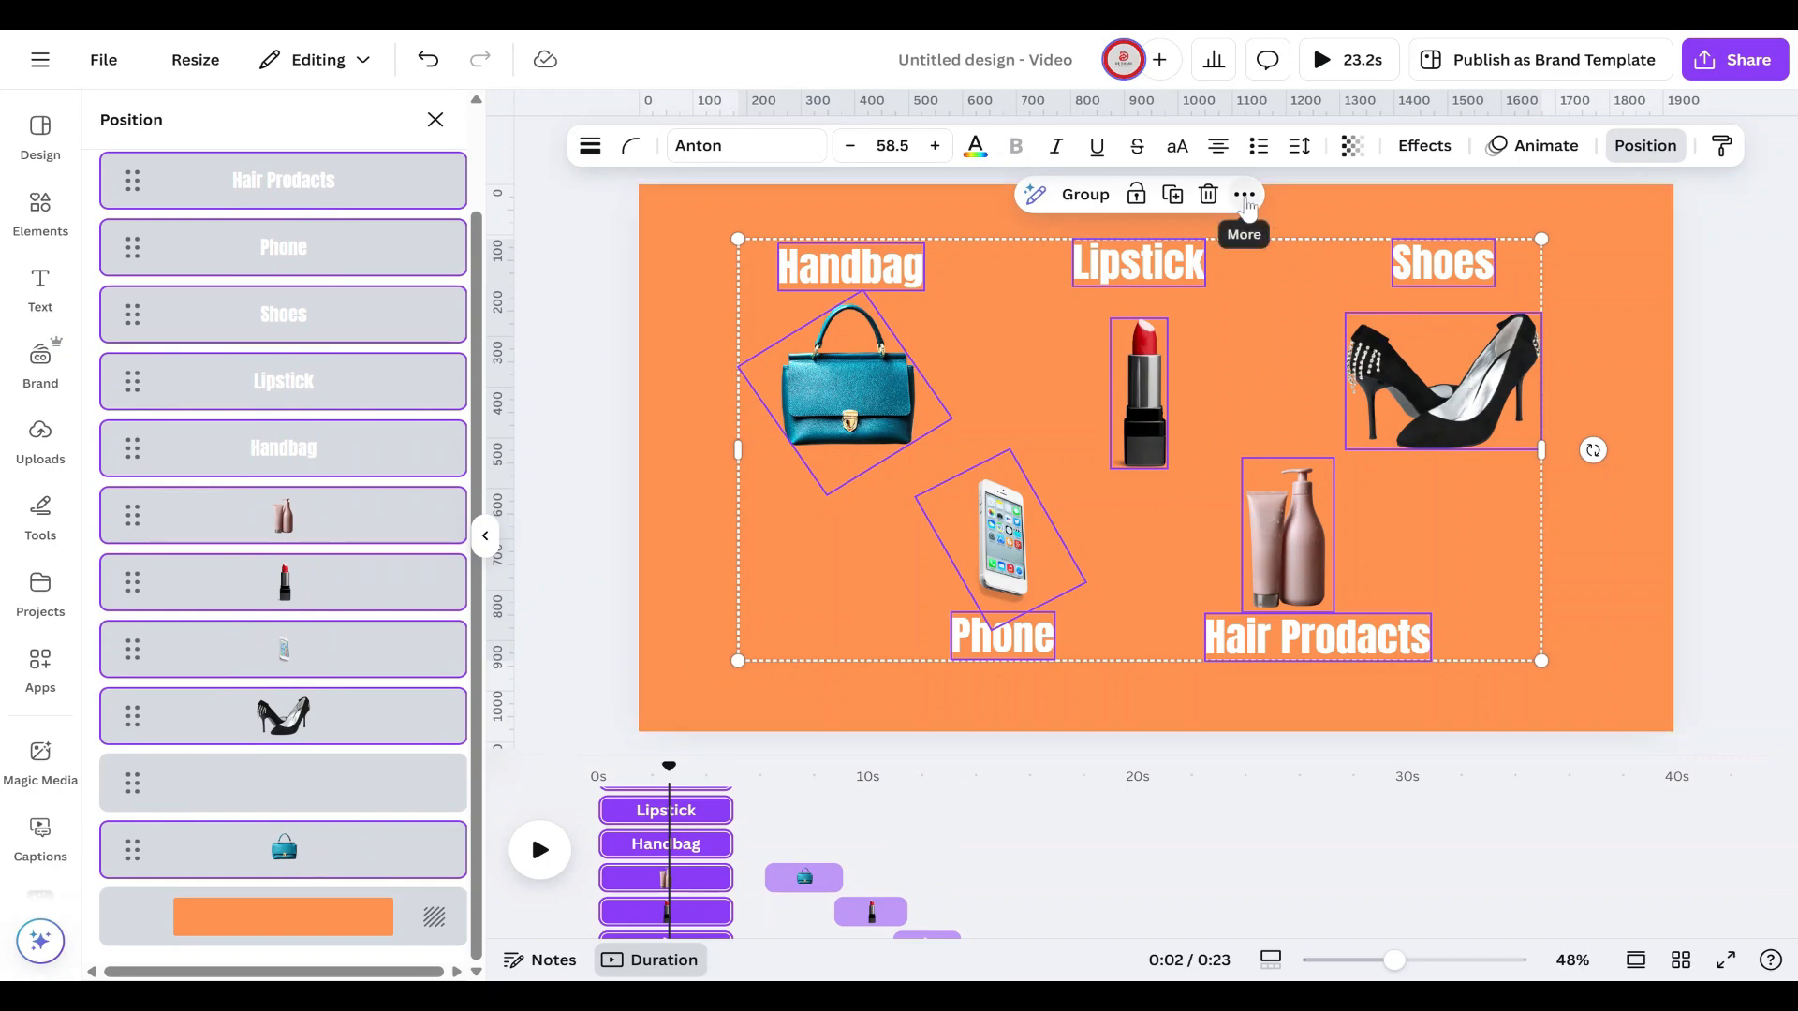
pyautogui.click(1245, 196)
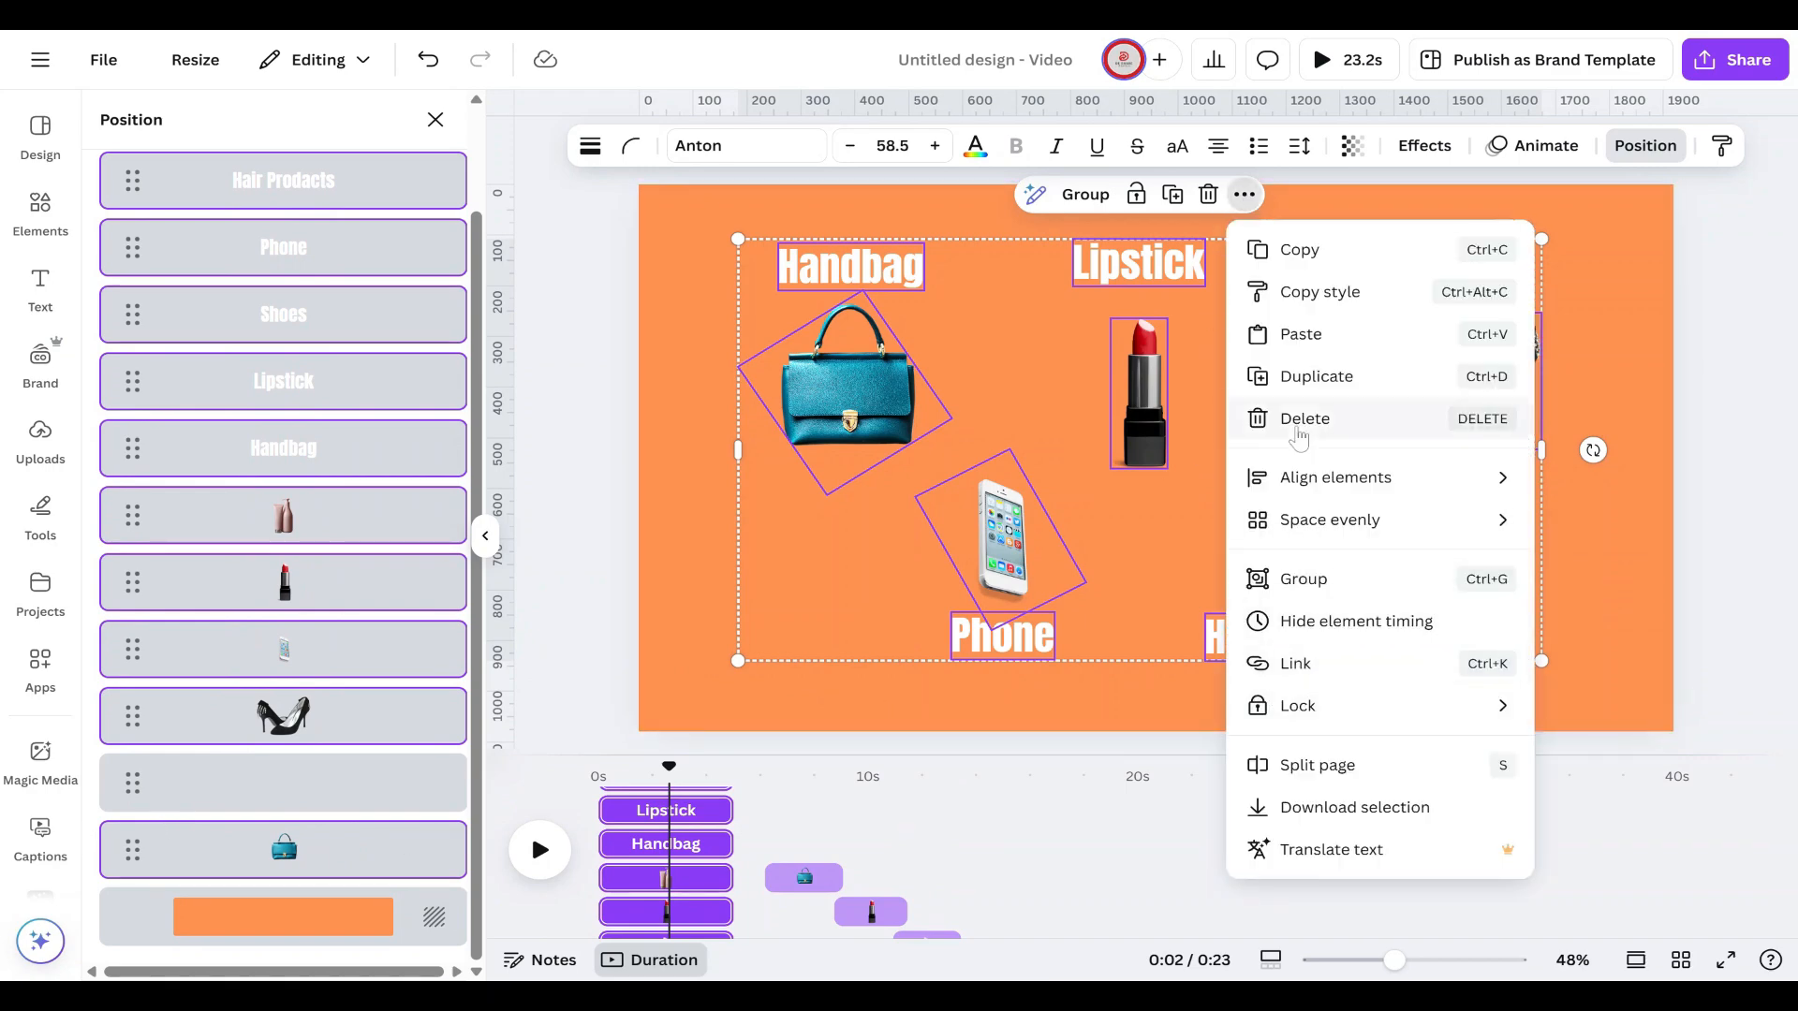
pyautogui.click(1285, 249)
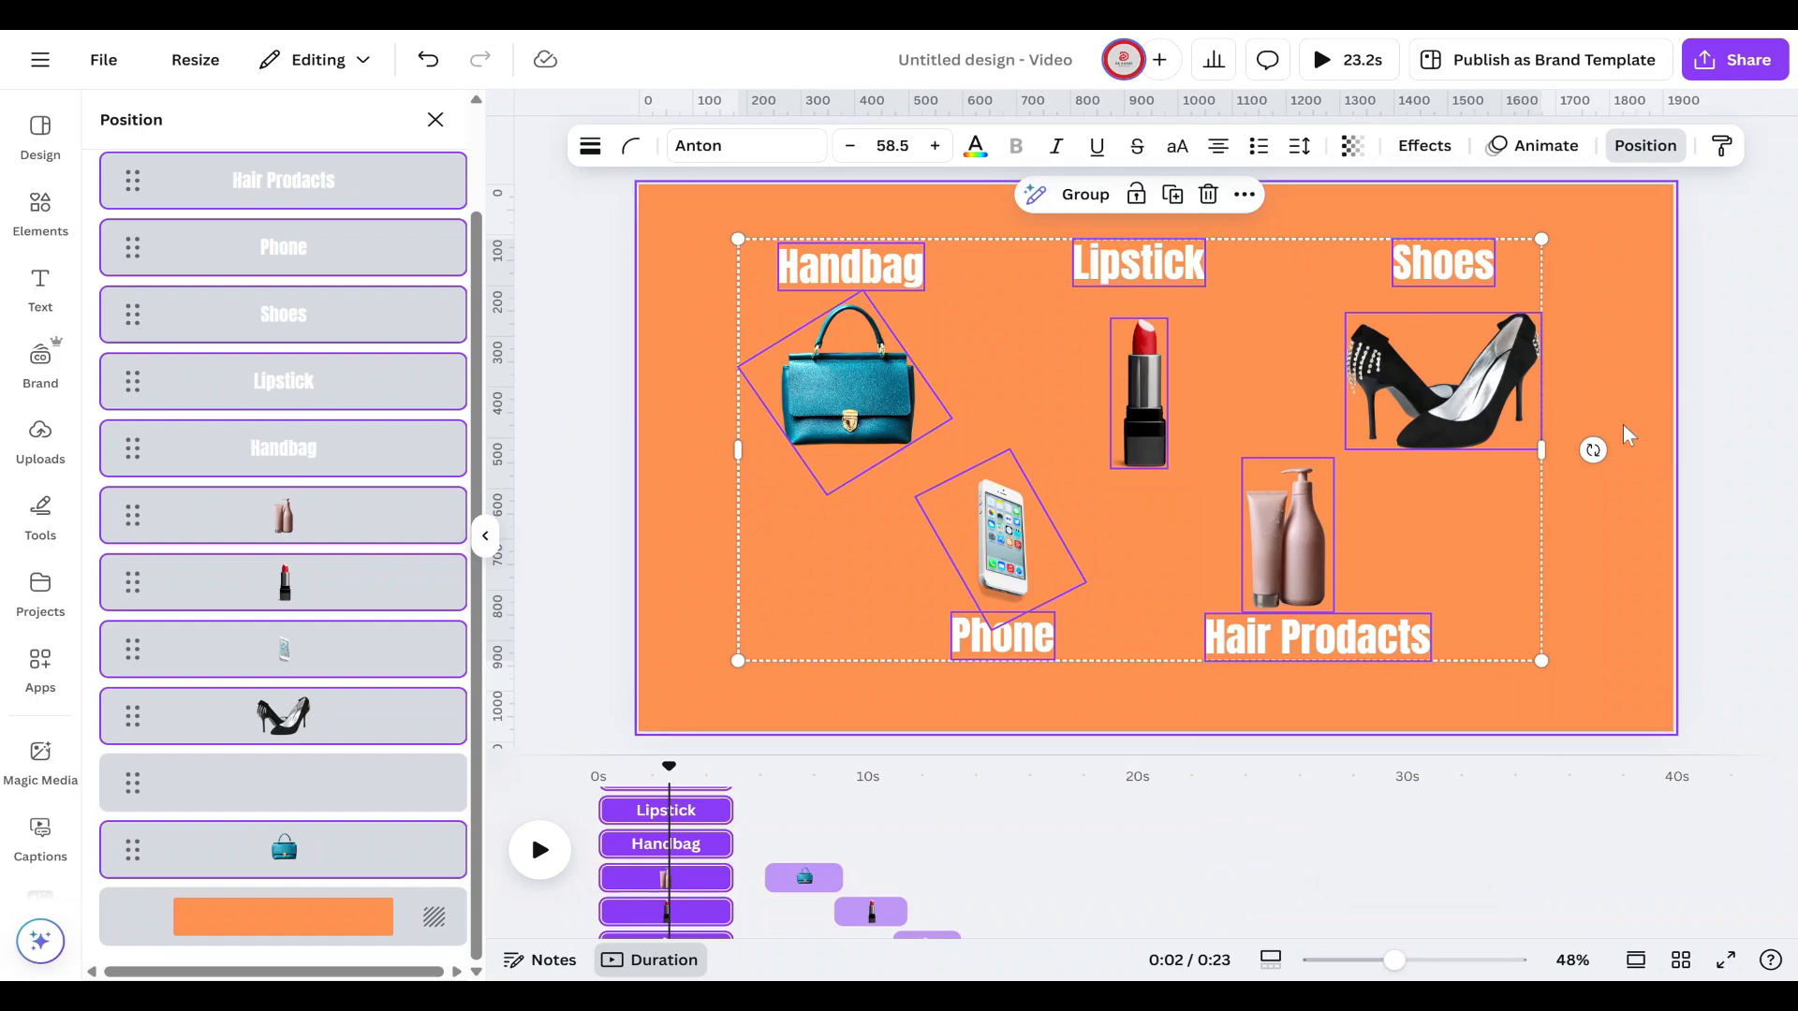
# Step: Paste the copied product names and images onto the third page over the ring background
pyautogui.scroll(-2, 1147, 913)
pyautogui.click(1172, 899)
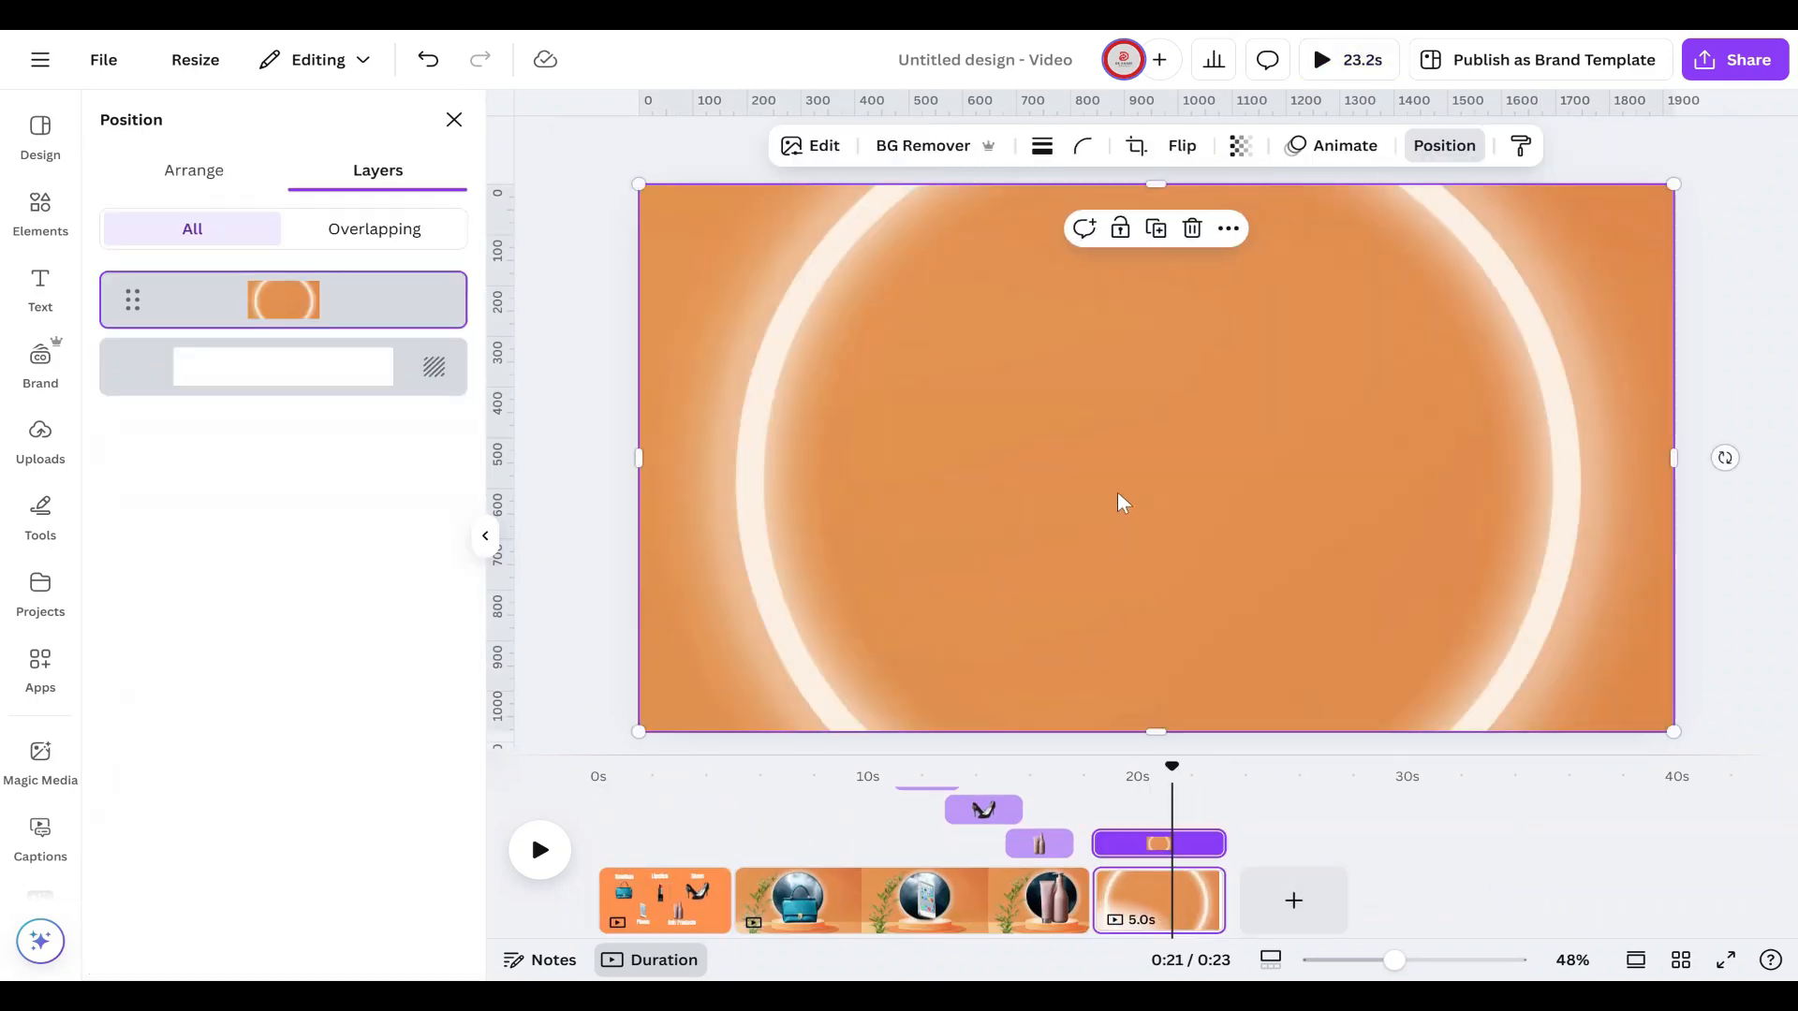
pyautogui.hotkey('ctrl', 'v')
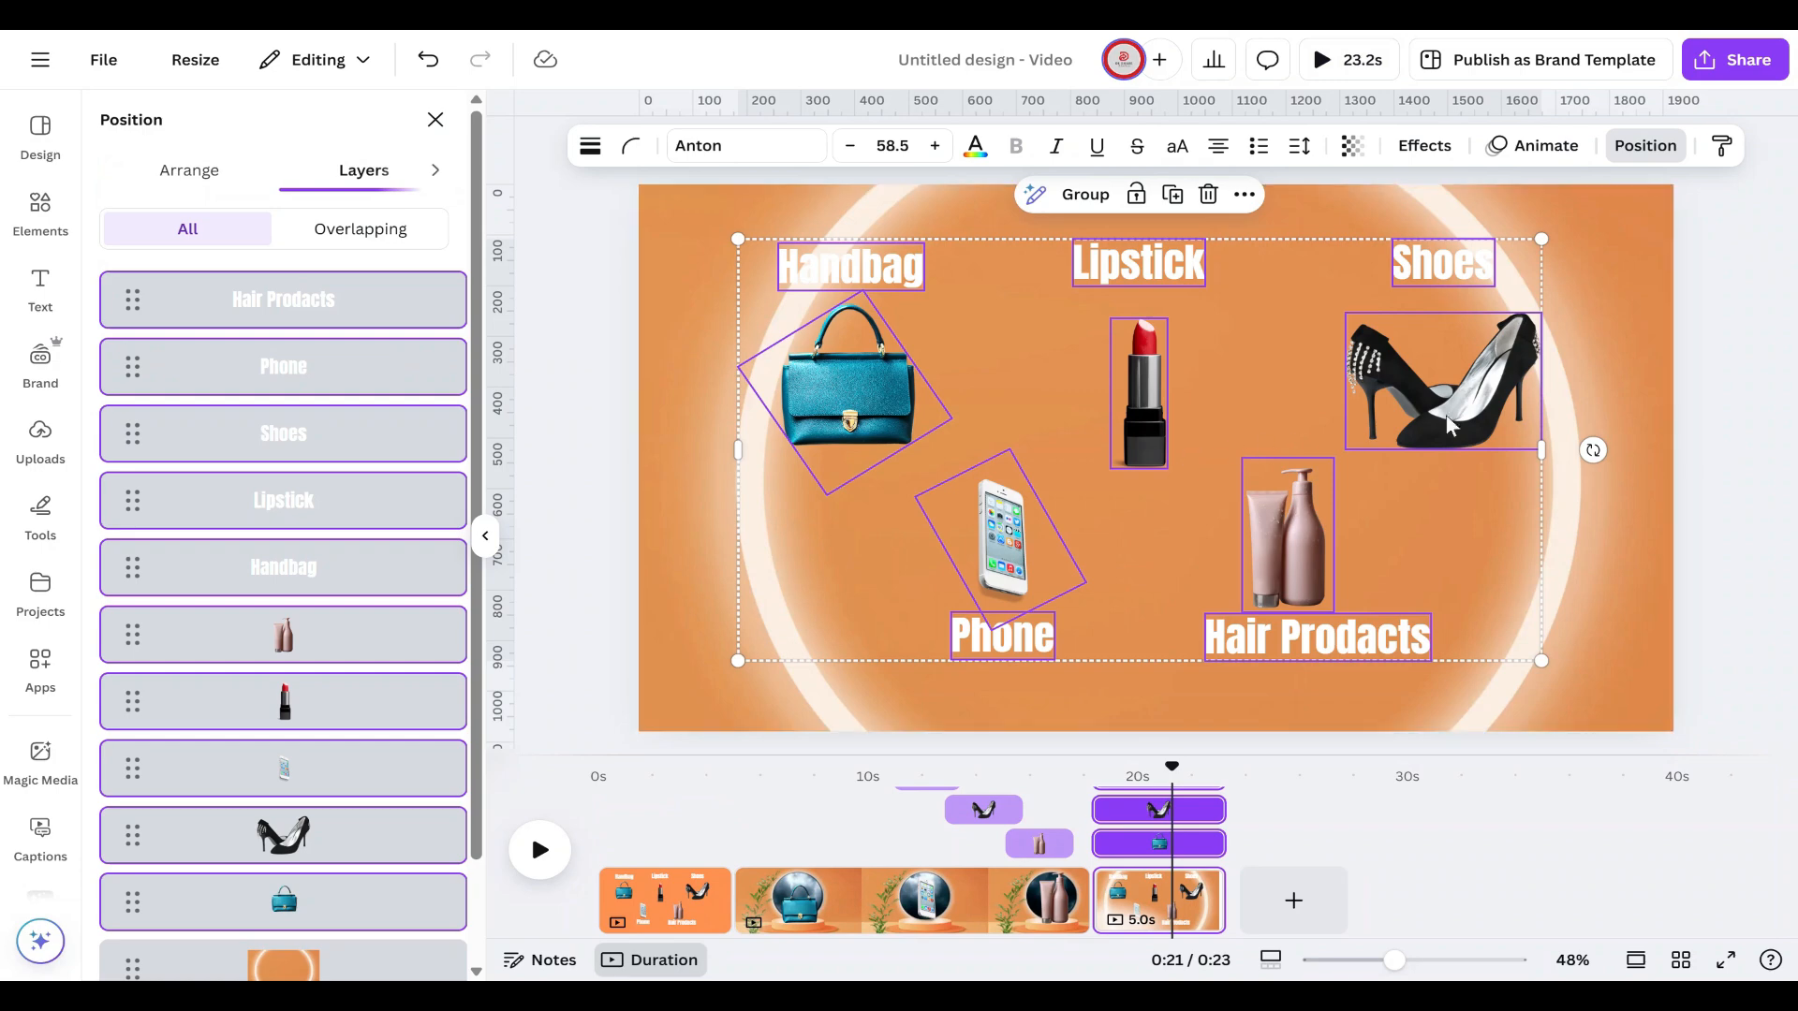
# Step: Rearrange the products and their names inside the ring on the third page, and enlarge the lipstick in the middle
pyautogui.moveTo(831, 375); pyautogui.dragTo(894, 365)
pyautogui.moveTo(842, 267); pyautogui.dragTo(919, 269)
pyautogui.click(1130, 279)
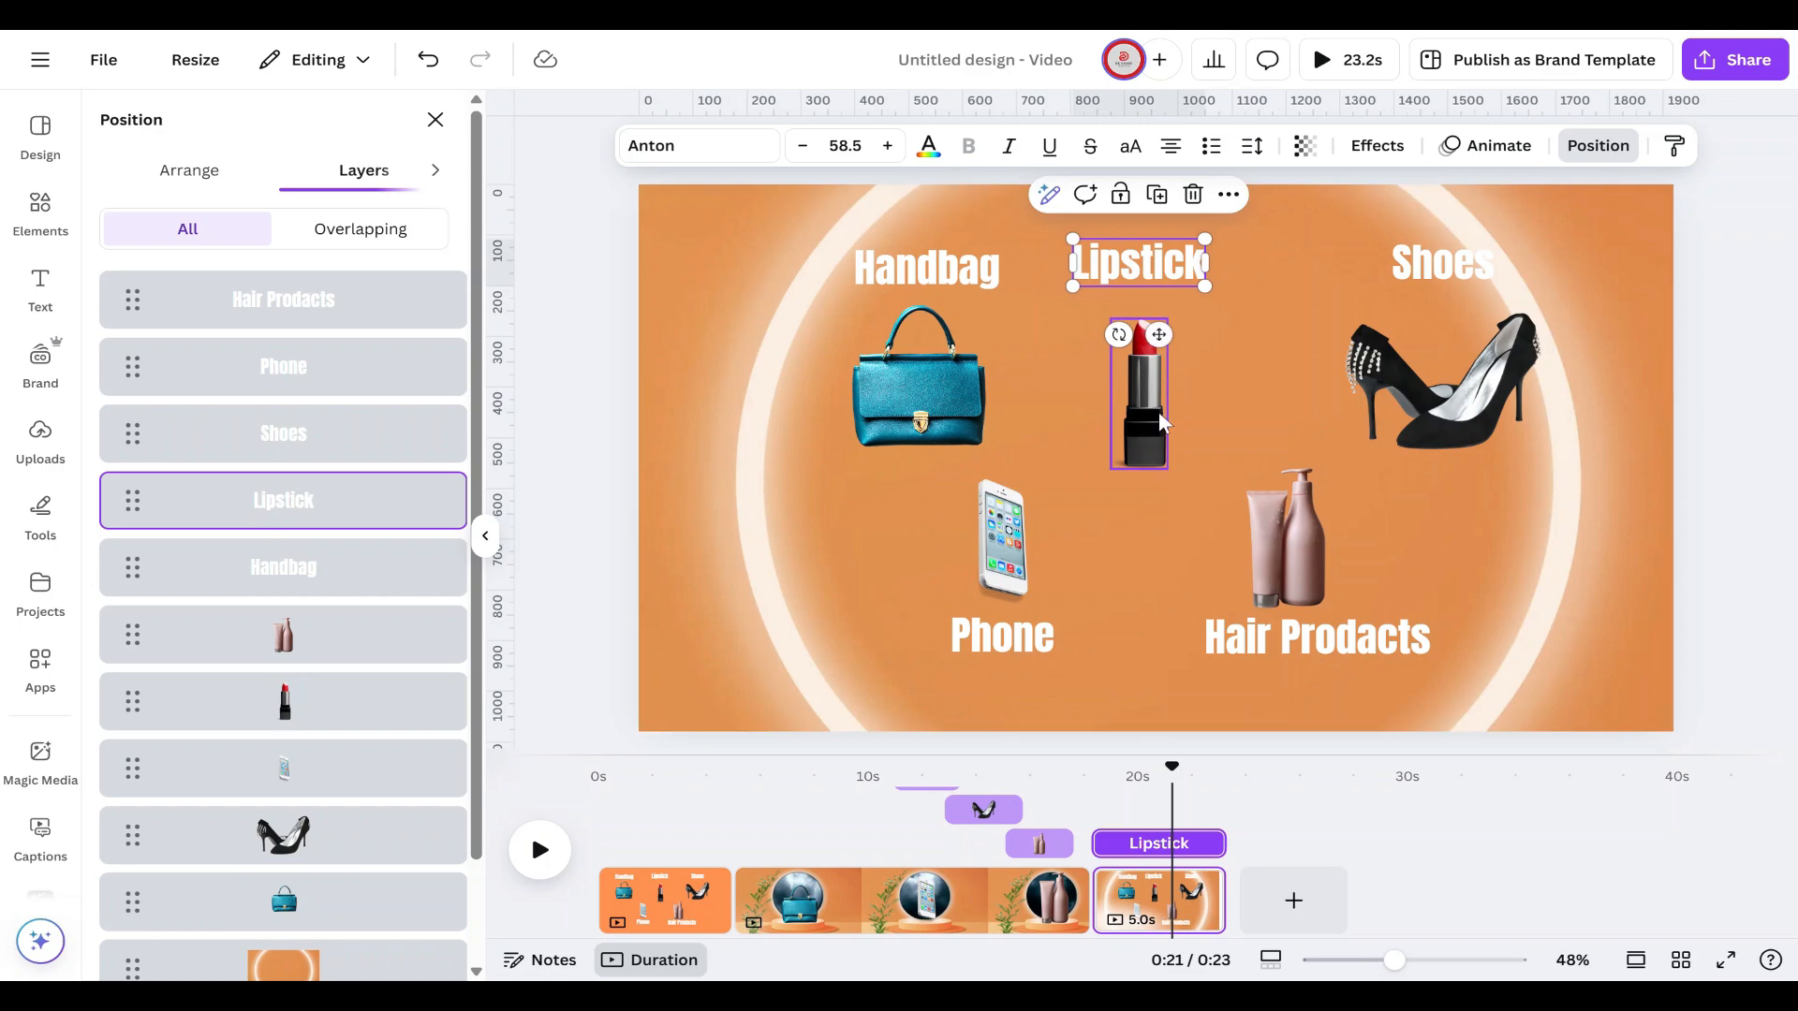
pyautogui.moveTo(1155, 456); pyautogui.dragTo(1161, 503)
pyautogui.moveTo(1186, 394); pyautogui.dragTo(1148, 421)
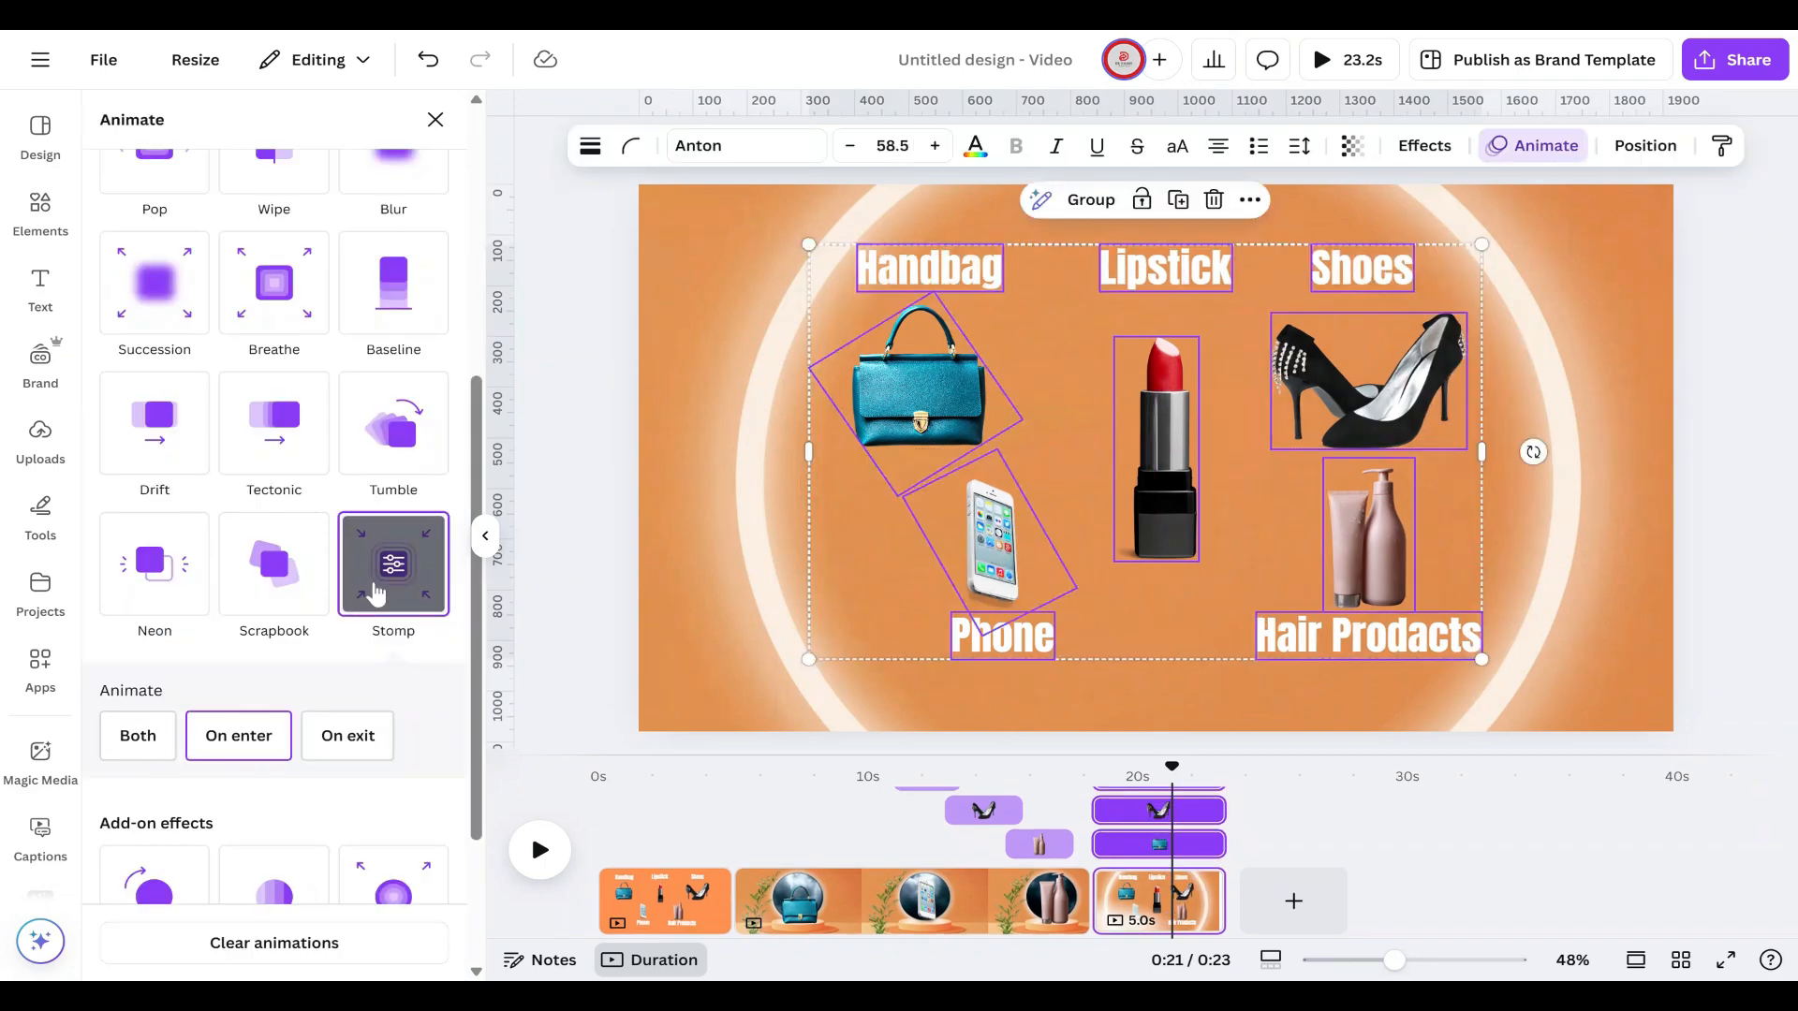
# Step: Apply the Tumble animation on enter to all product names and images on the third page
pyautogui.scroll(4, 378, 593)
pyautogui.scroll(-2, 381, 591)
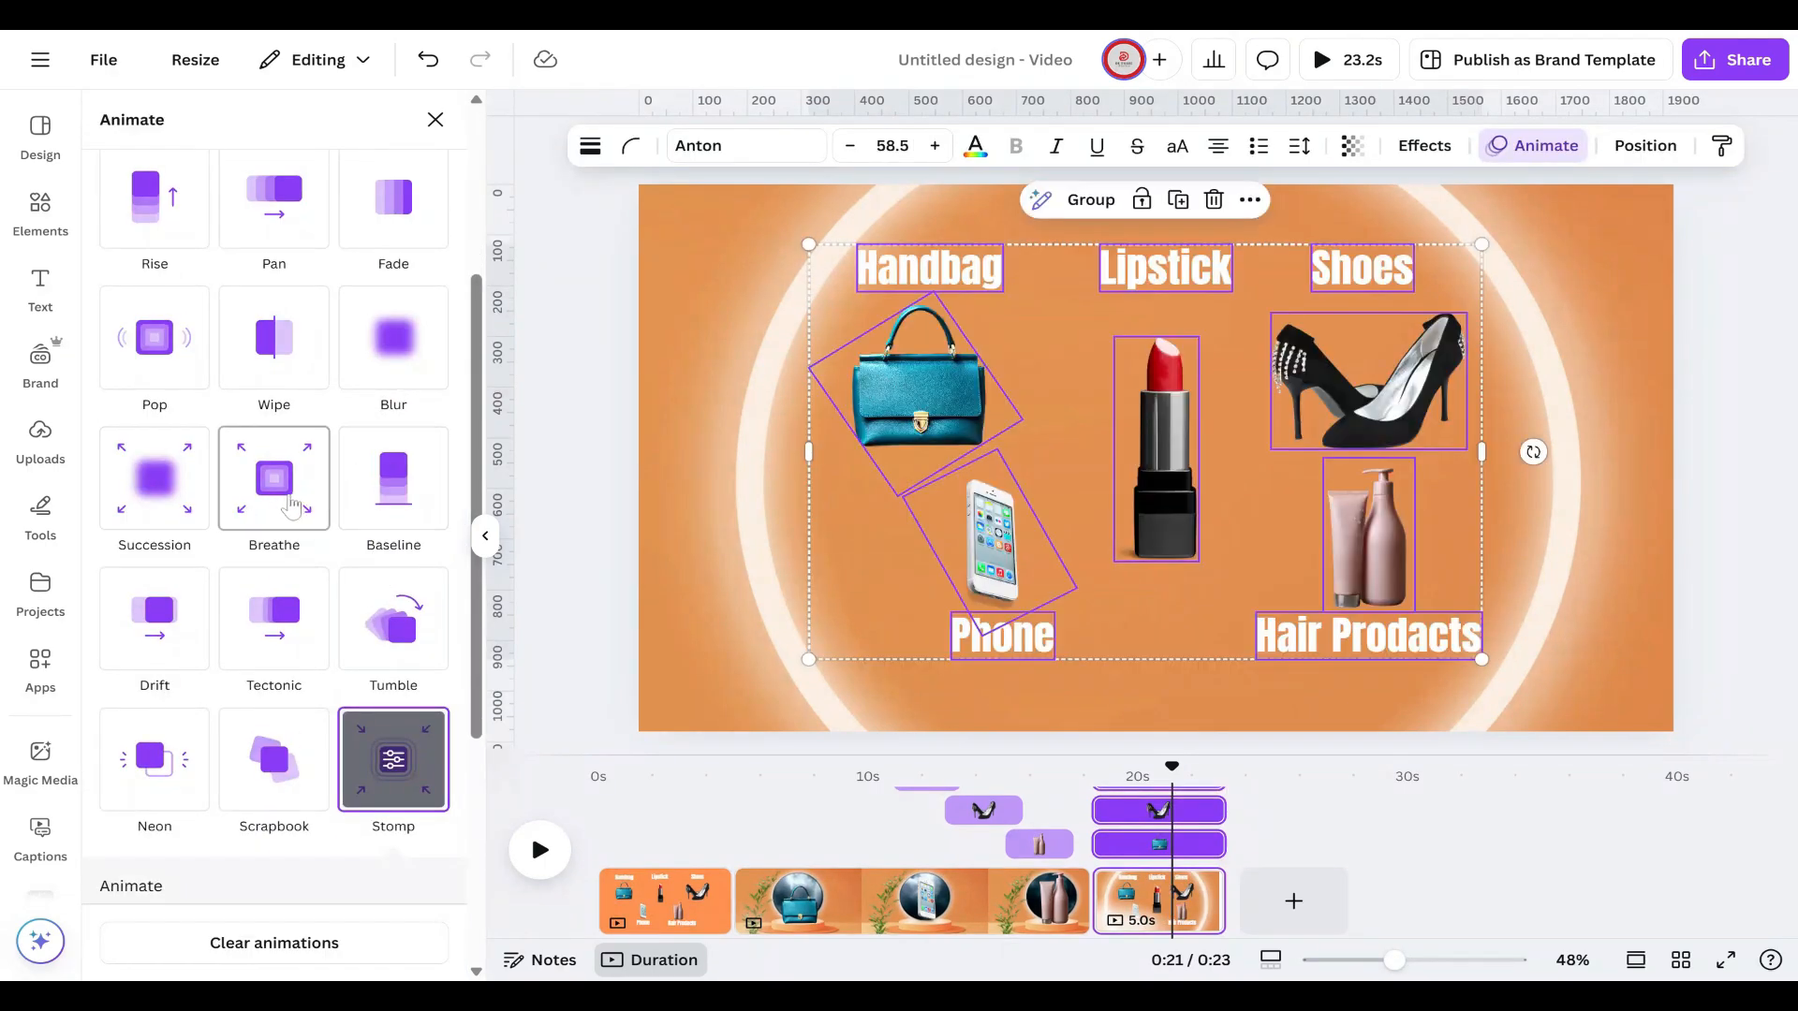
pyautogui.scroll(-2, 300, 501)
pyautogui.click(397, 450)
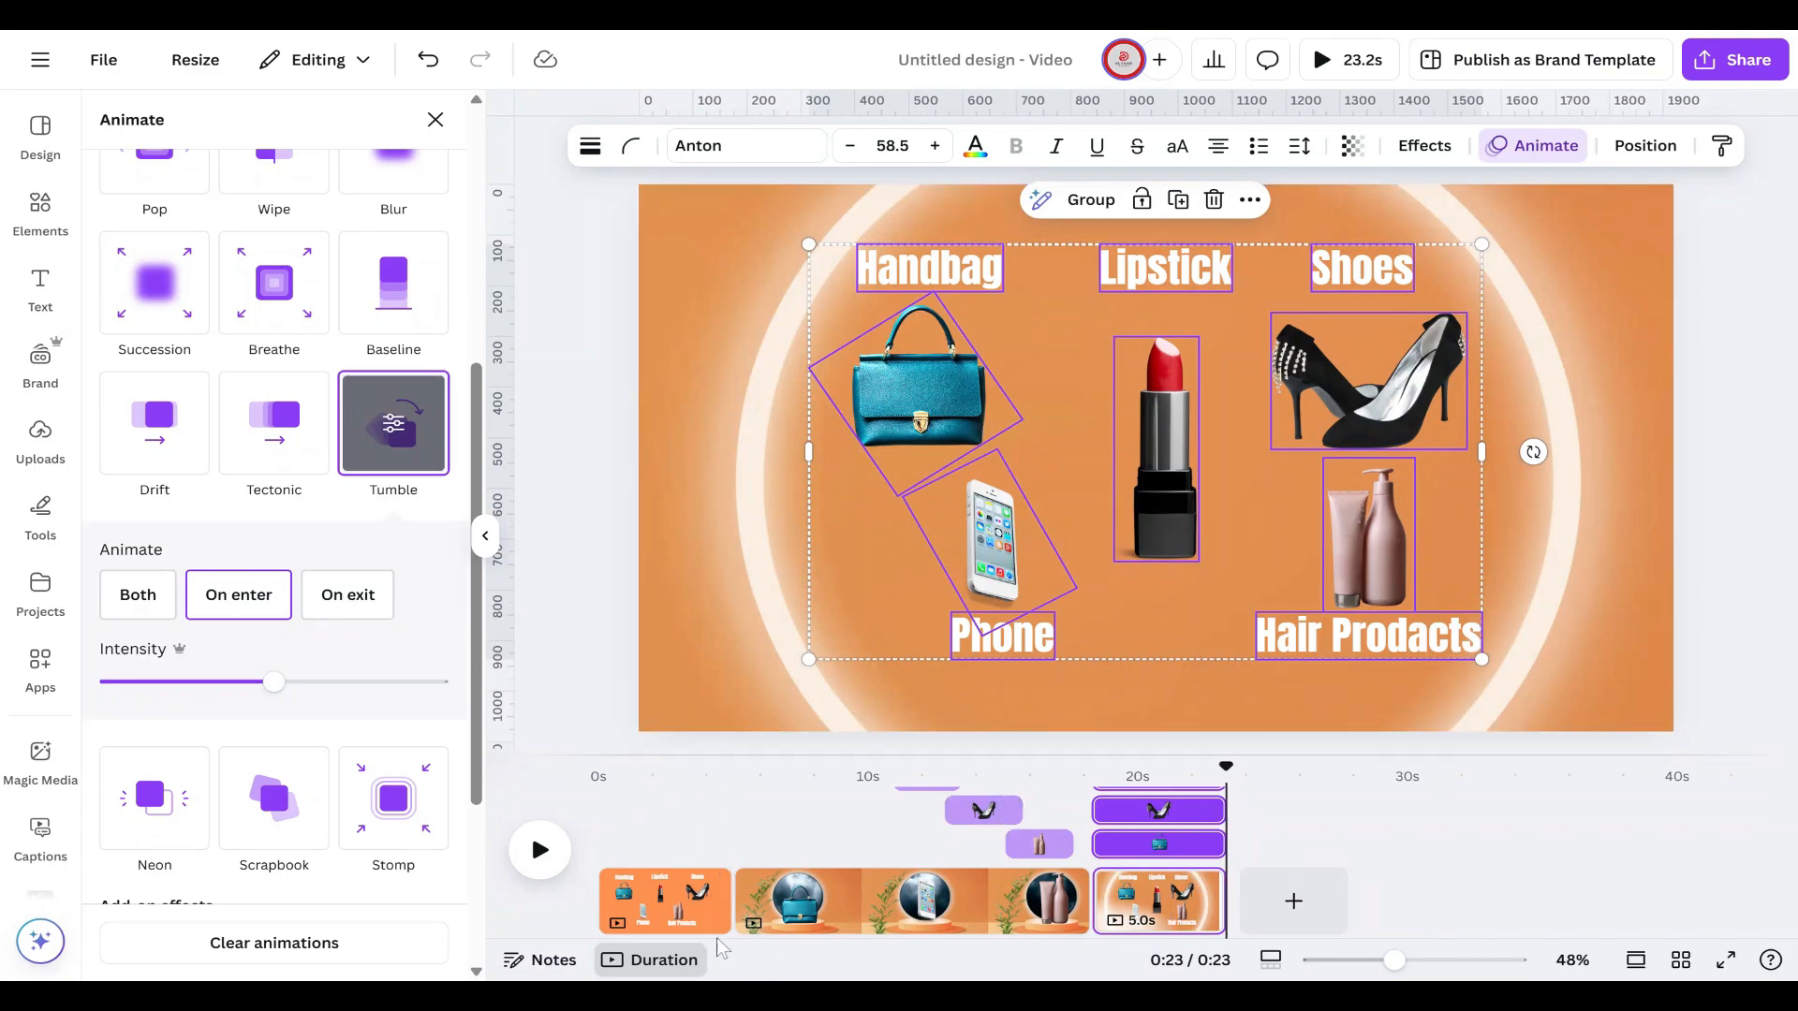
# Step: Add a Circle Wipe transition between the first and second pages and a Match & Move transition between the second and third pages
pyautogui.click(731, 917)
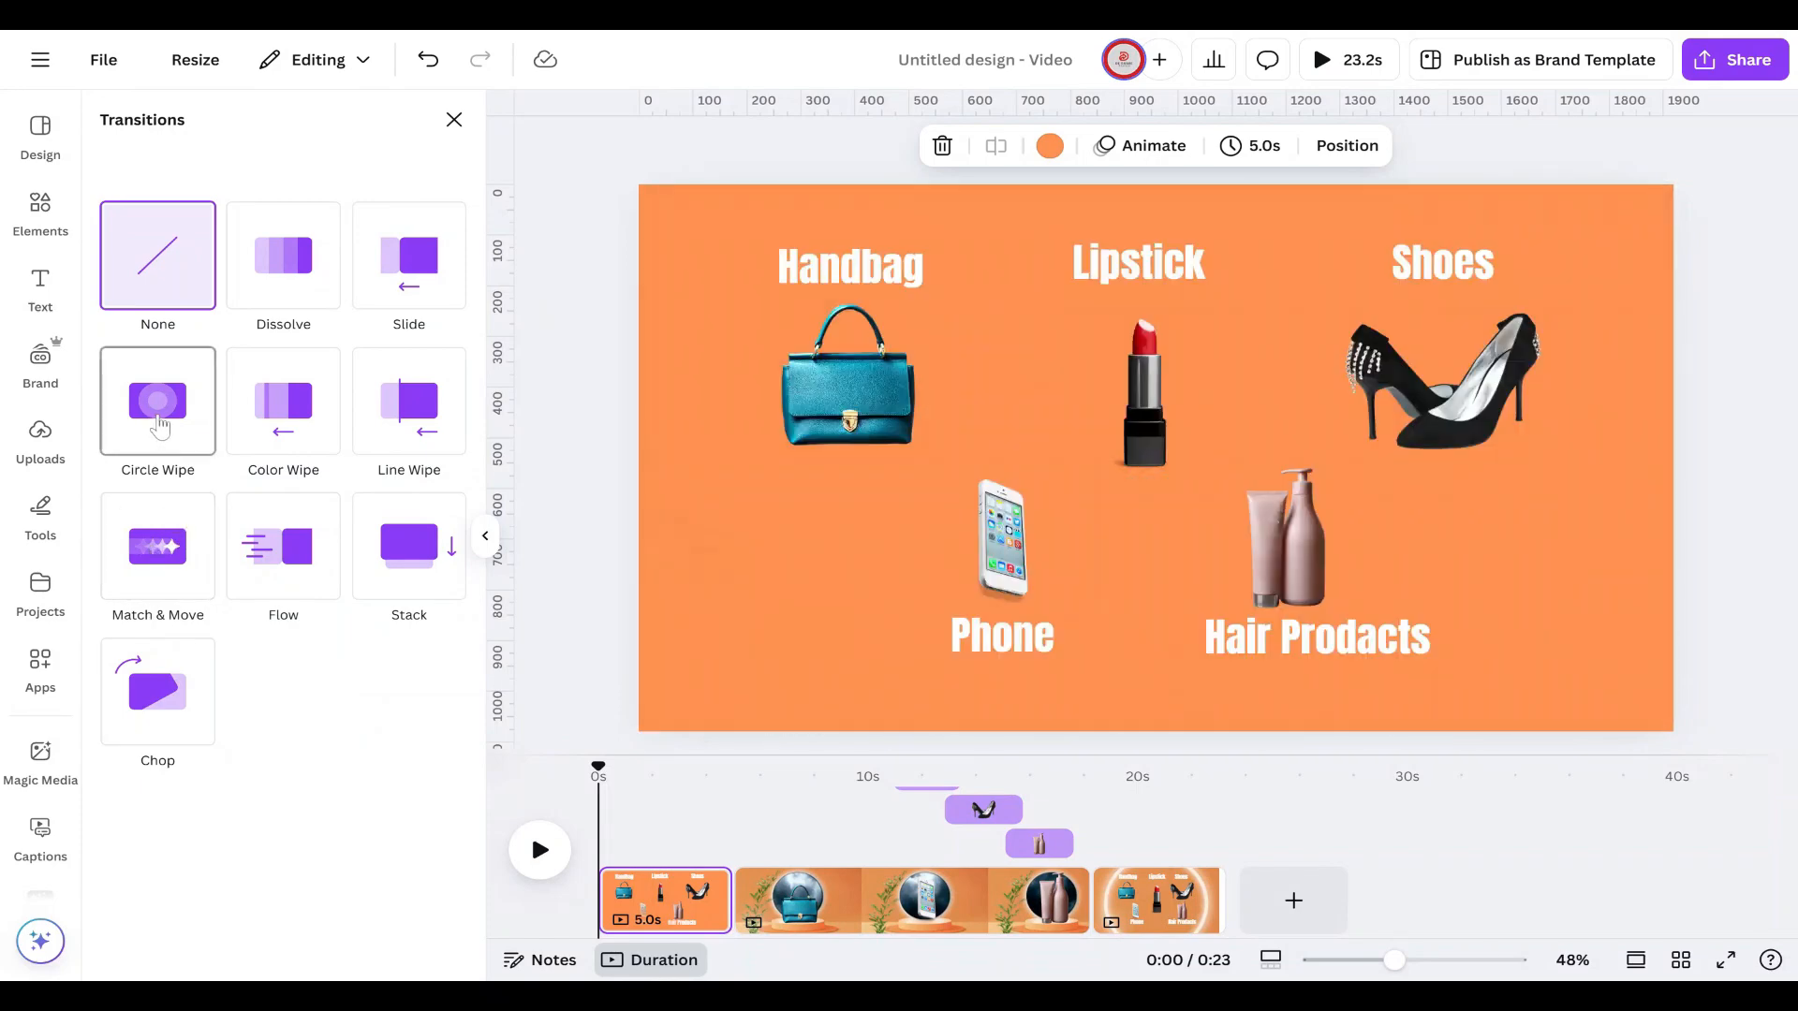
pyautogui.click(159, 426)
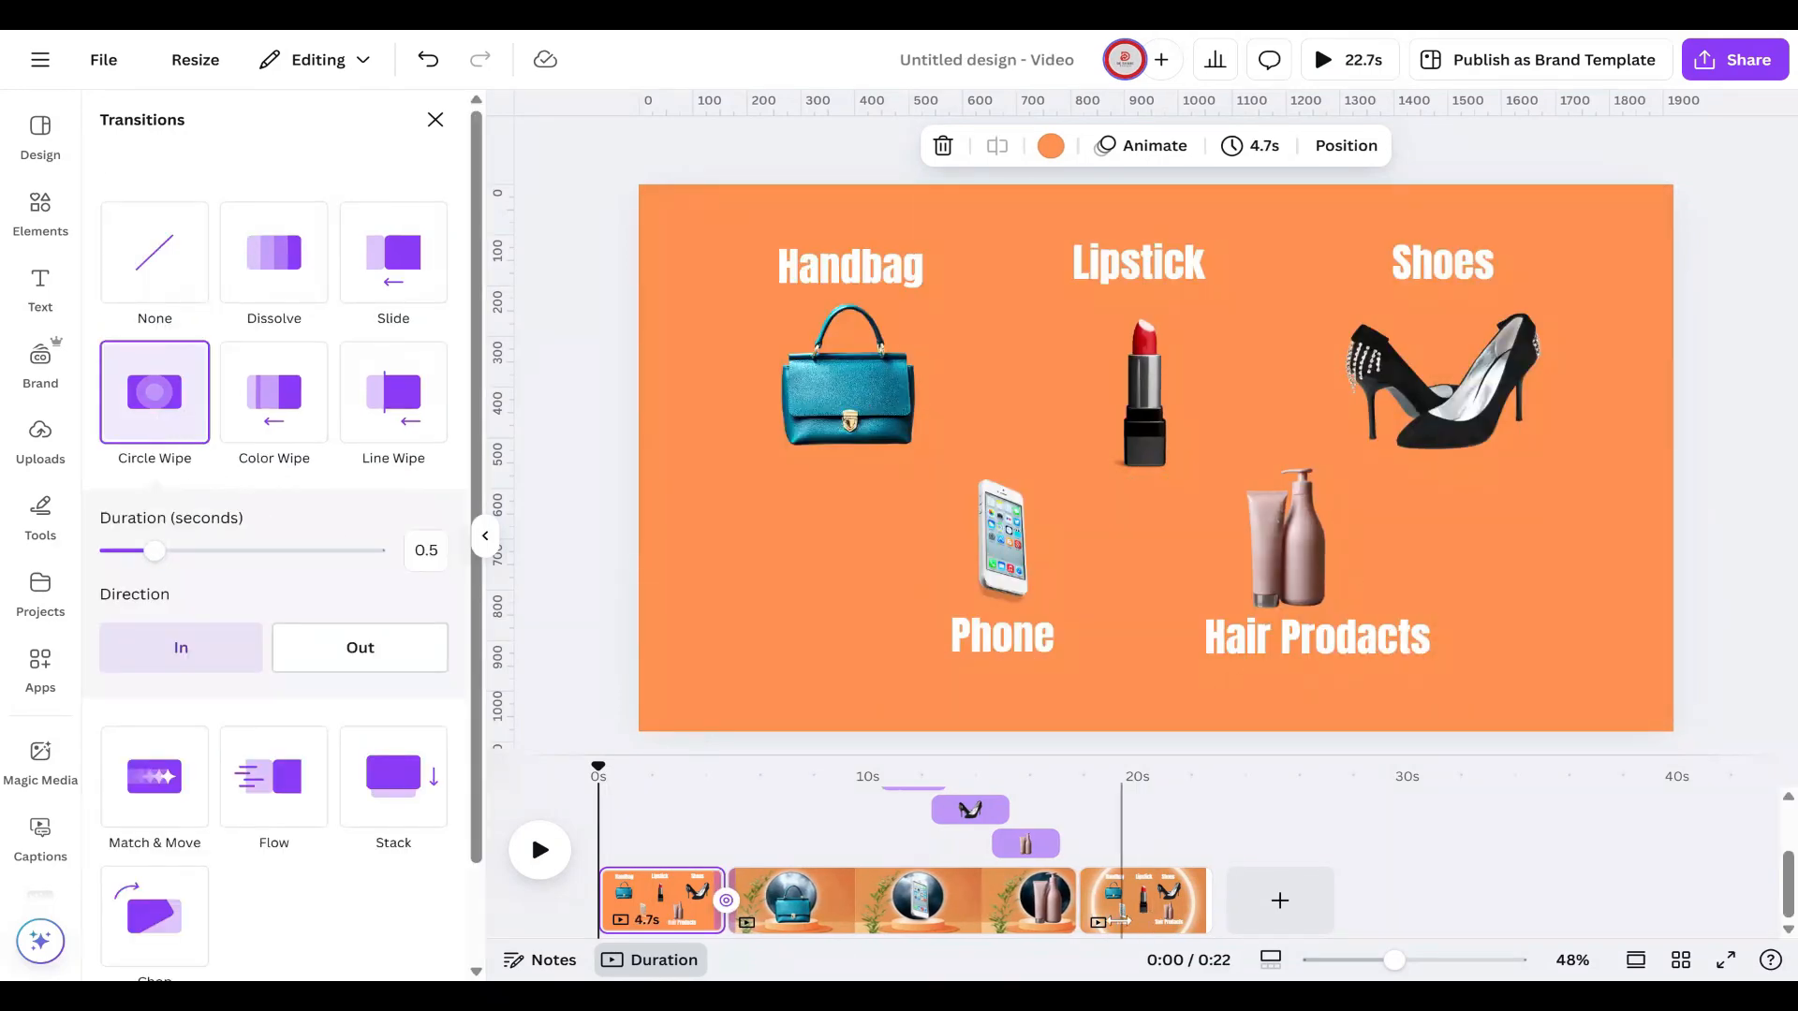
pyautogui.click(1075, 919)
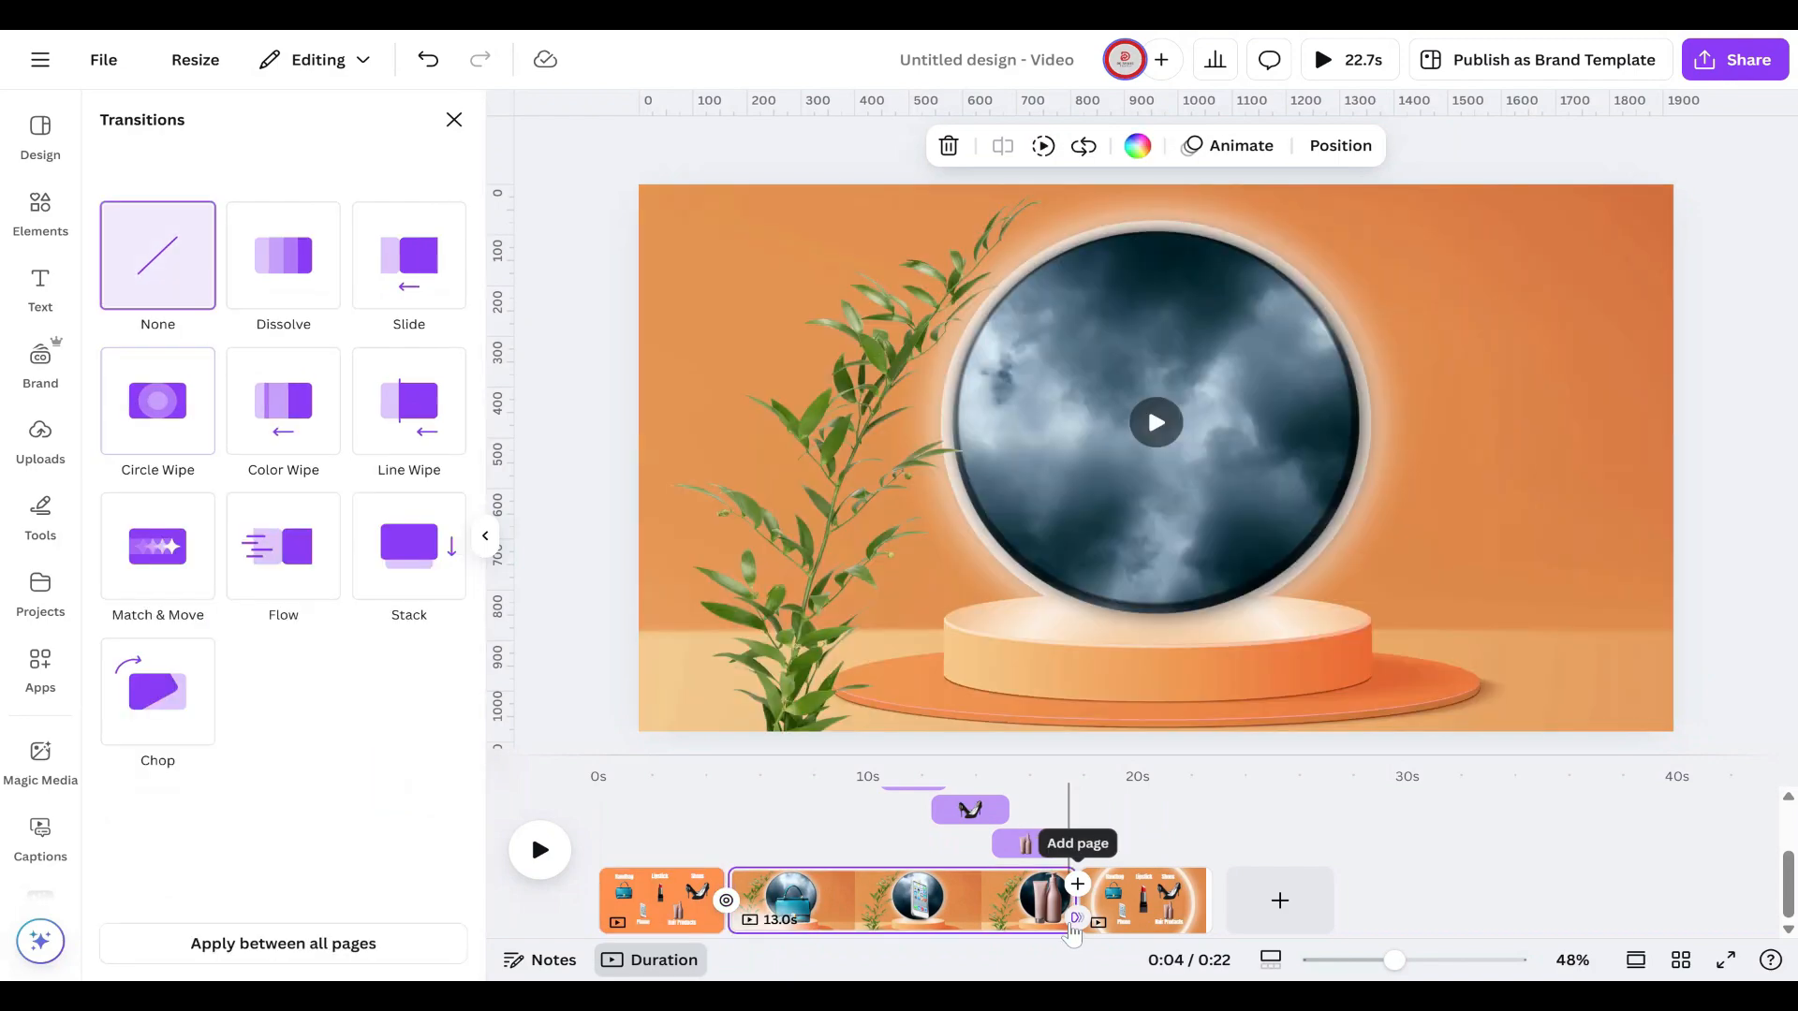
pyautogui.click(187, 592)
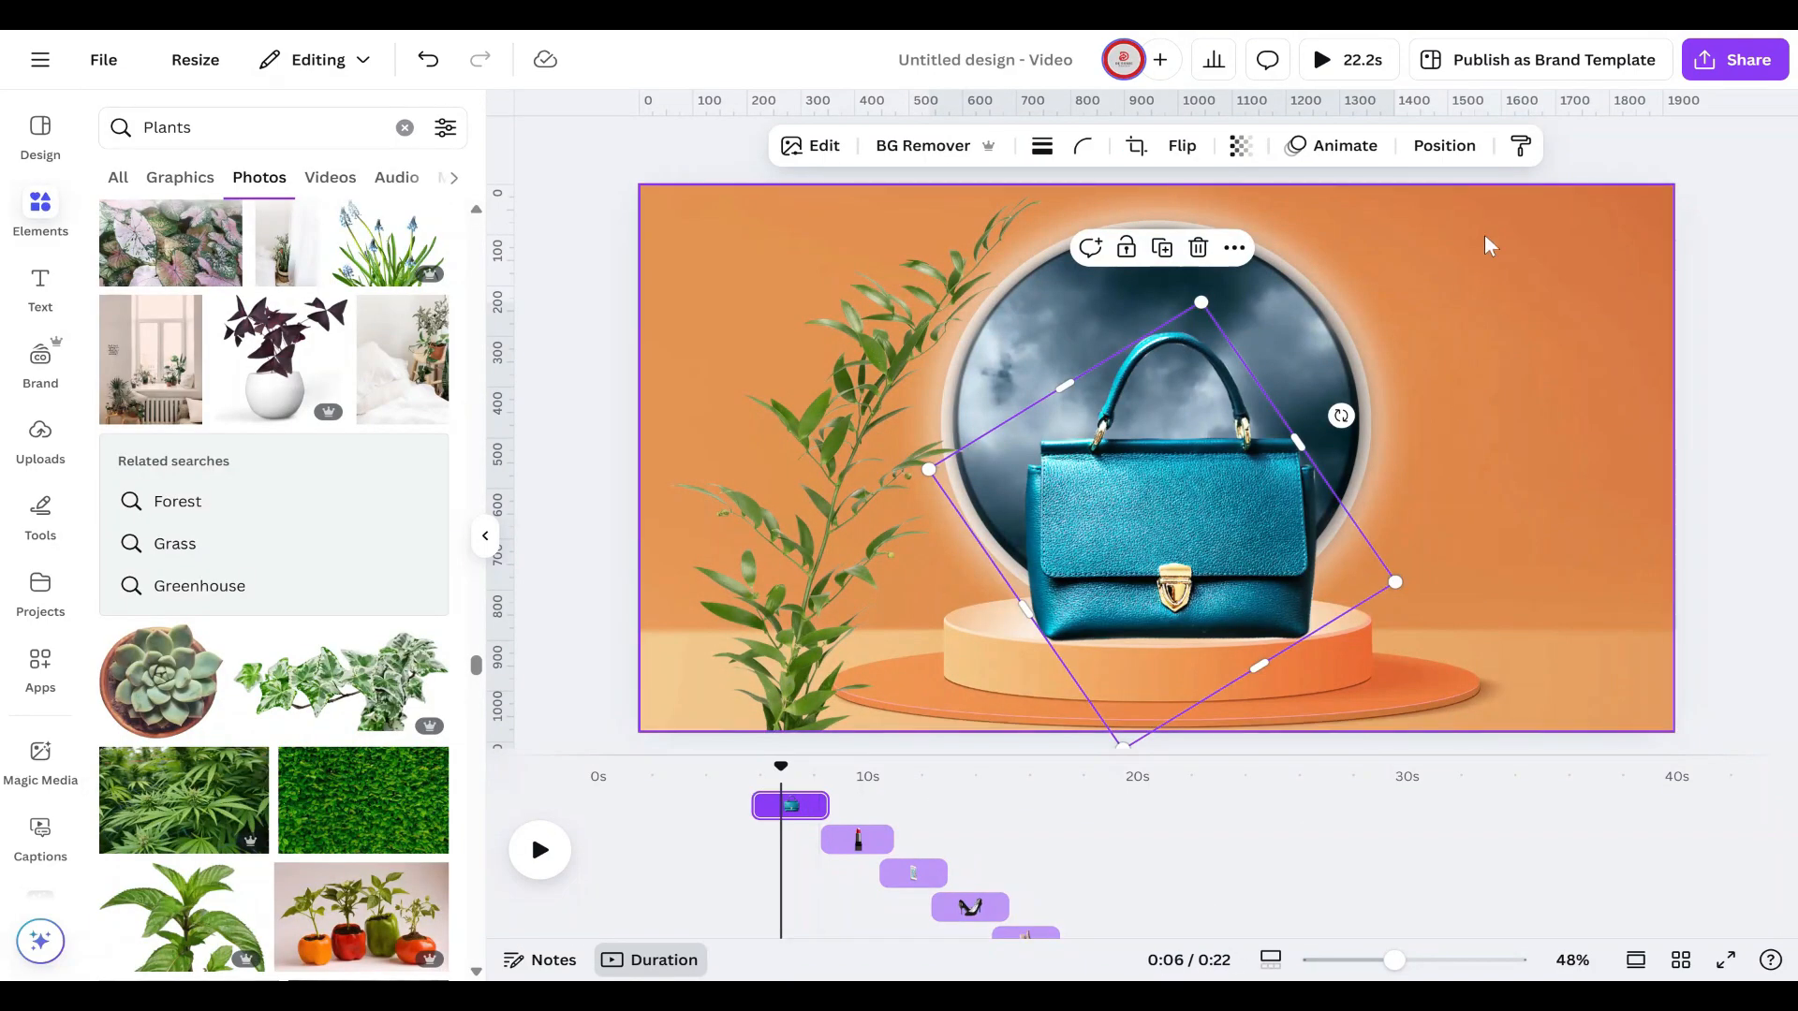
# Step: Apply the Tumble animation, set to Both, to all the product images on the second page
pyautogui.click(1447, 145)
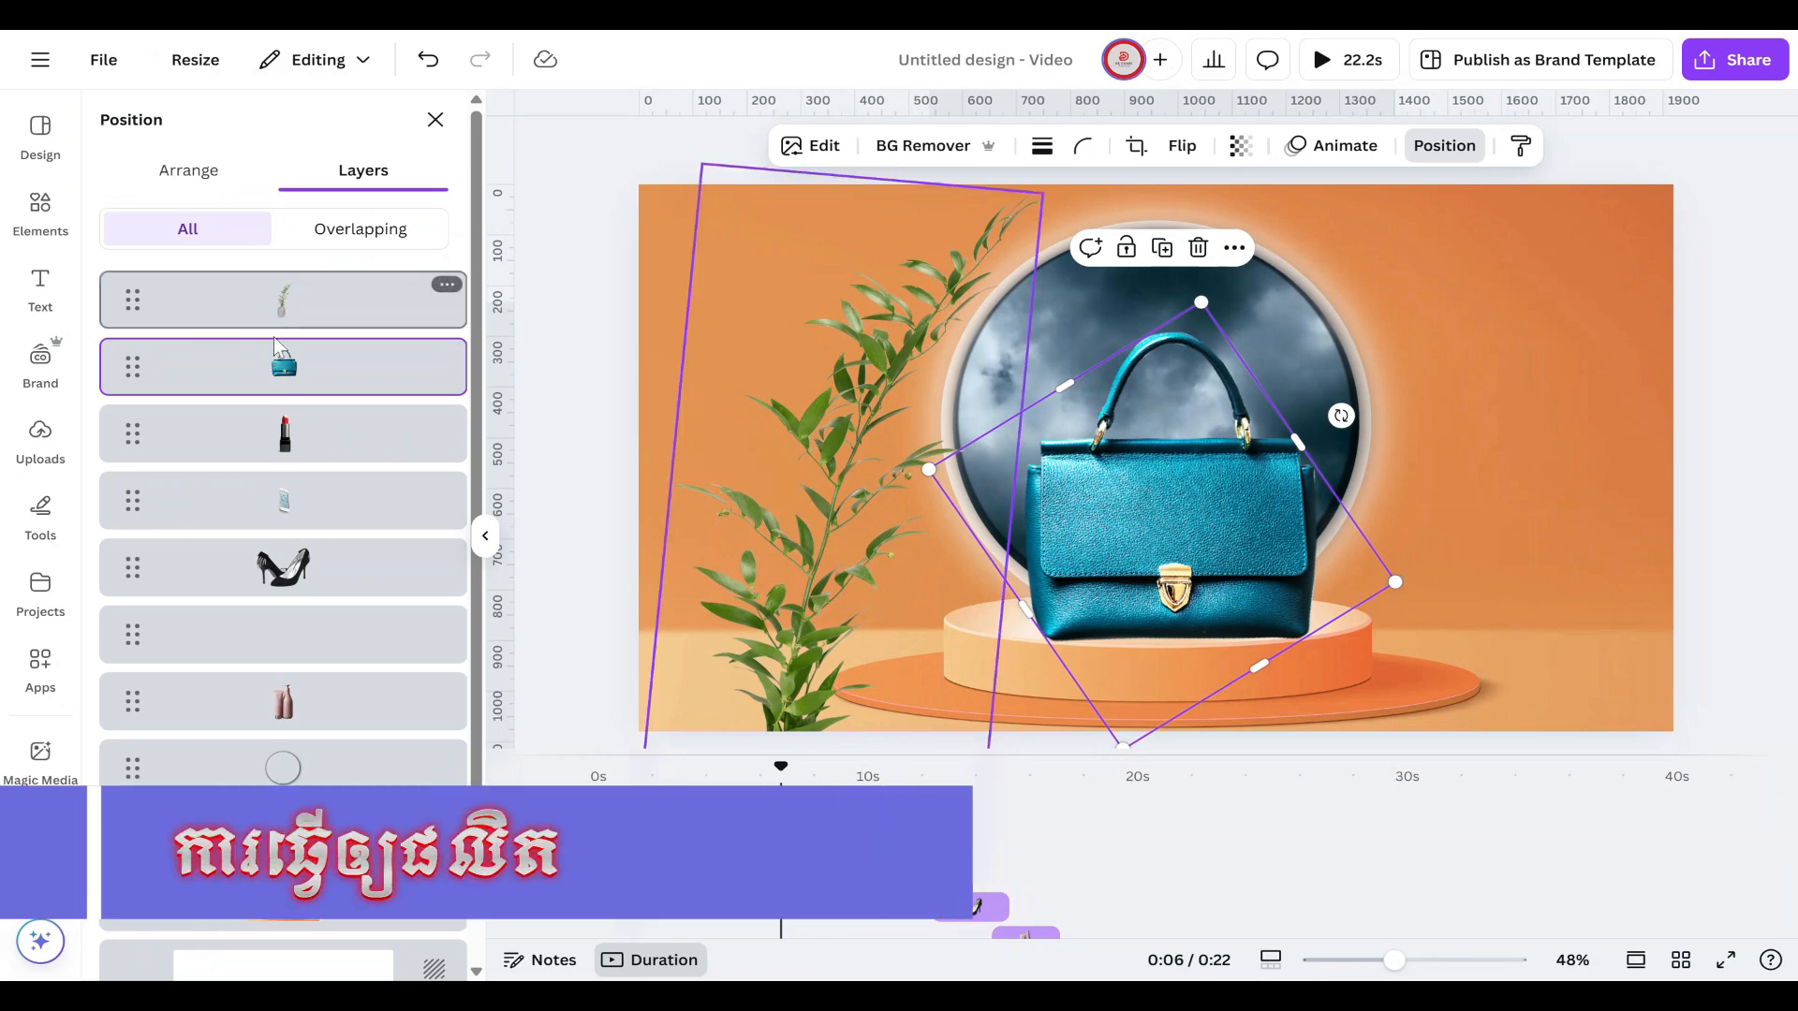
pyautogui.keyDown('shift'); pyautogui.click(277, 434); pyautogui.keyUp('shift')
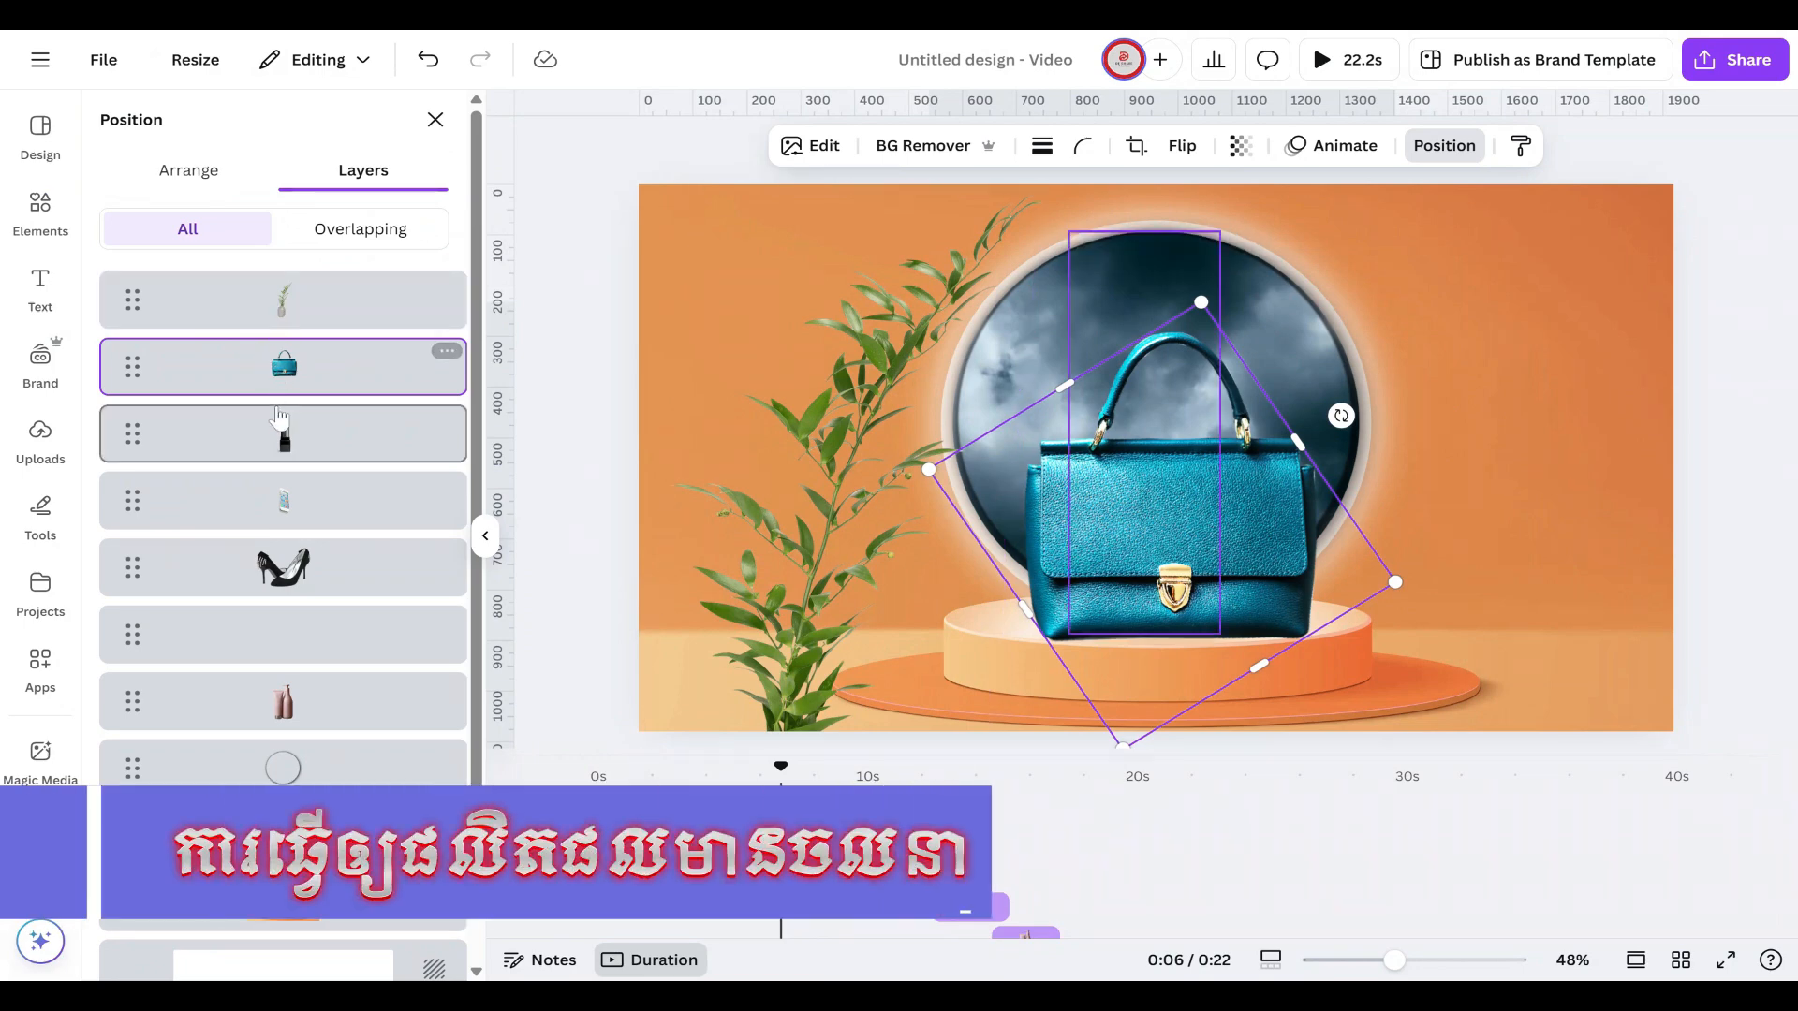
pyautogui.keyDown('shift'); pyautogui.click(274, 499); pyautogui.keyUp('shift')
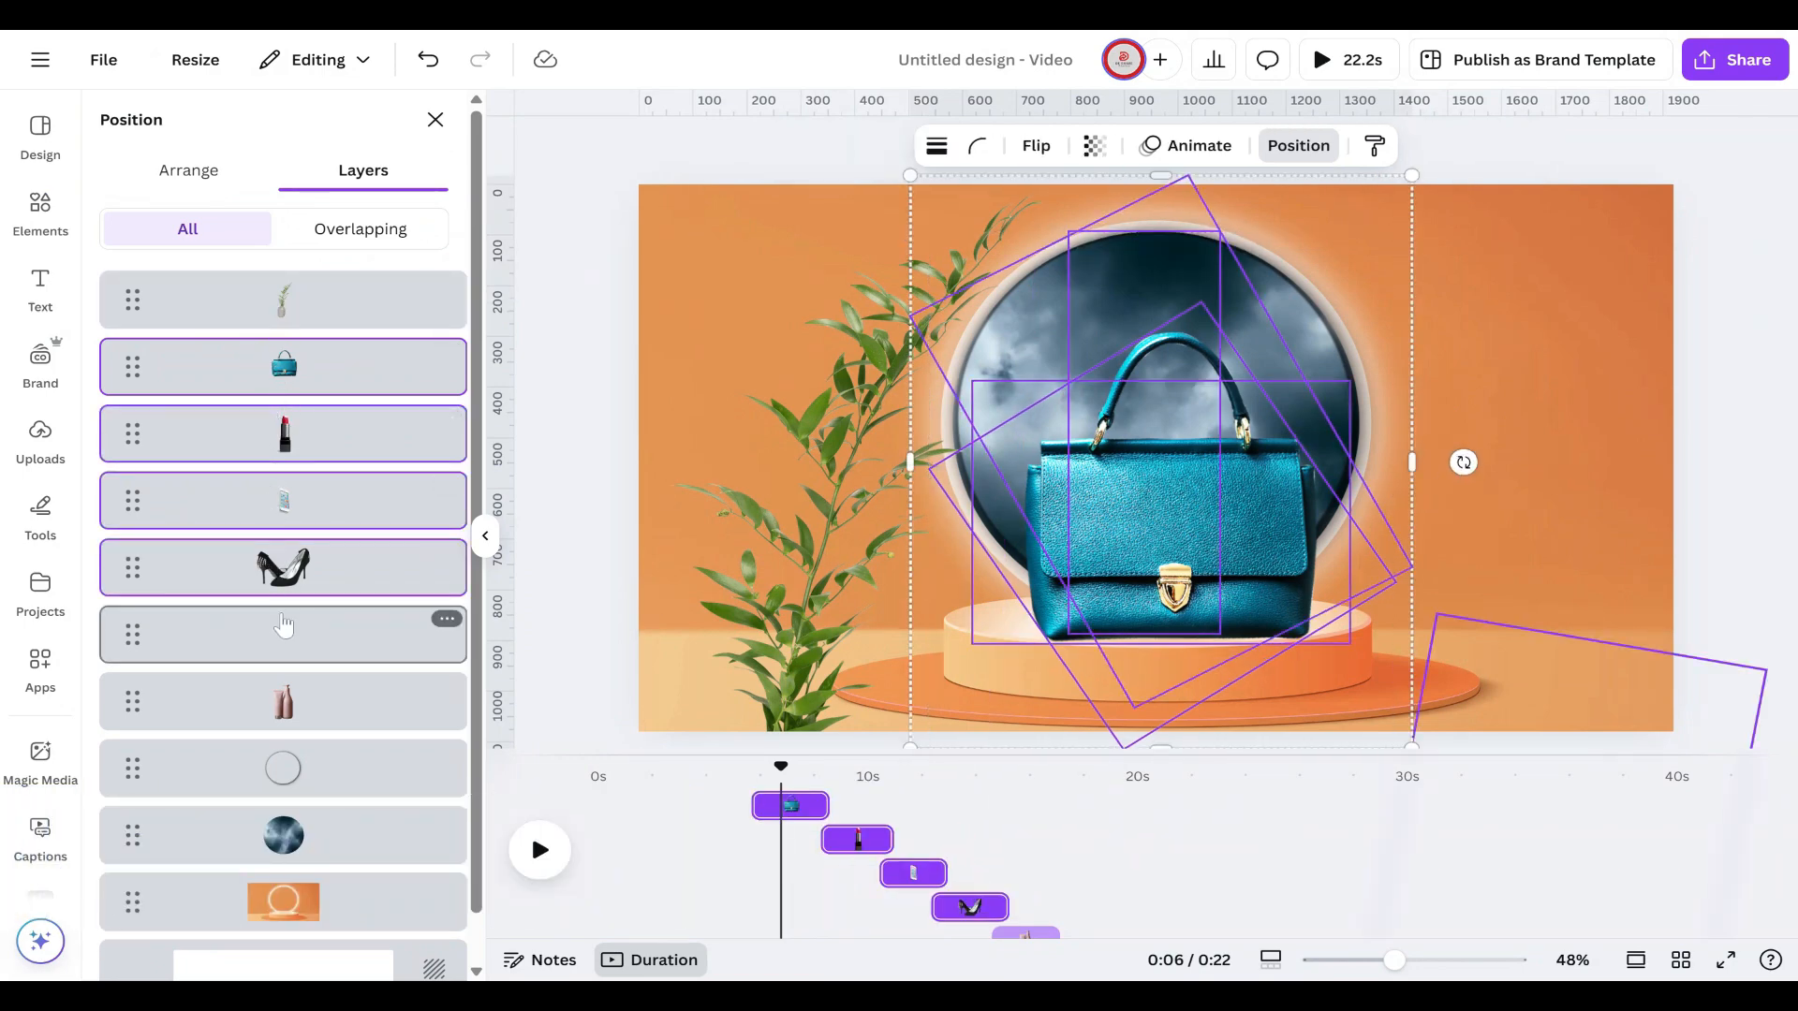
pyautogui.keyDown('shift'); pyautogui.click(375, 568); pyautogui.keyUp('shift')
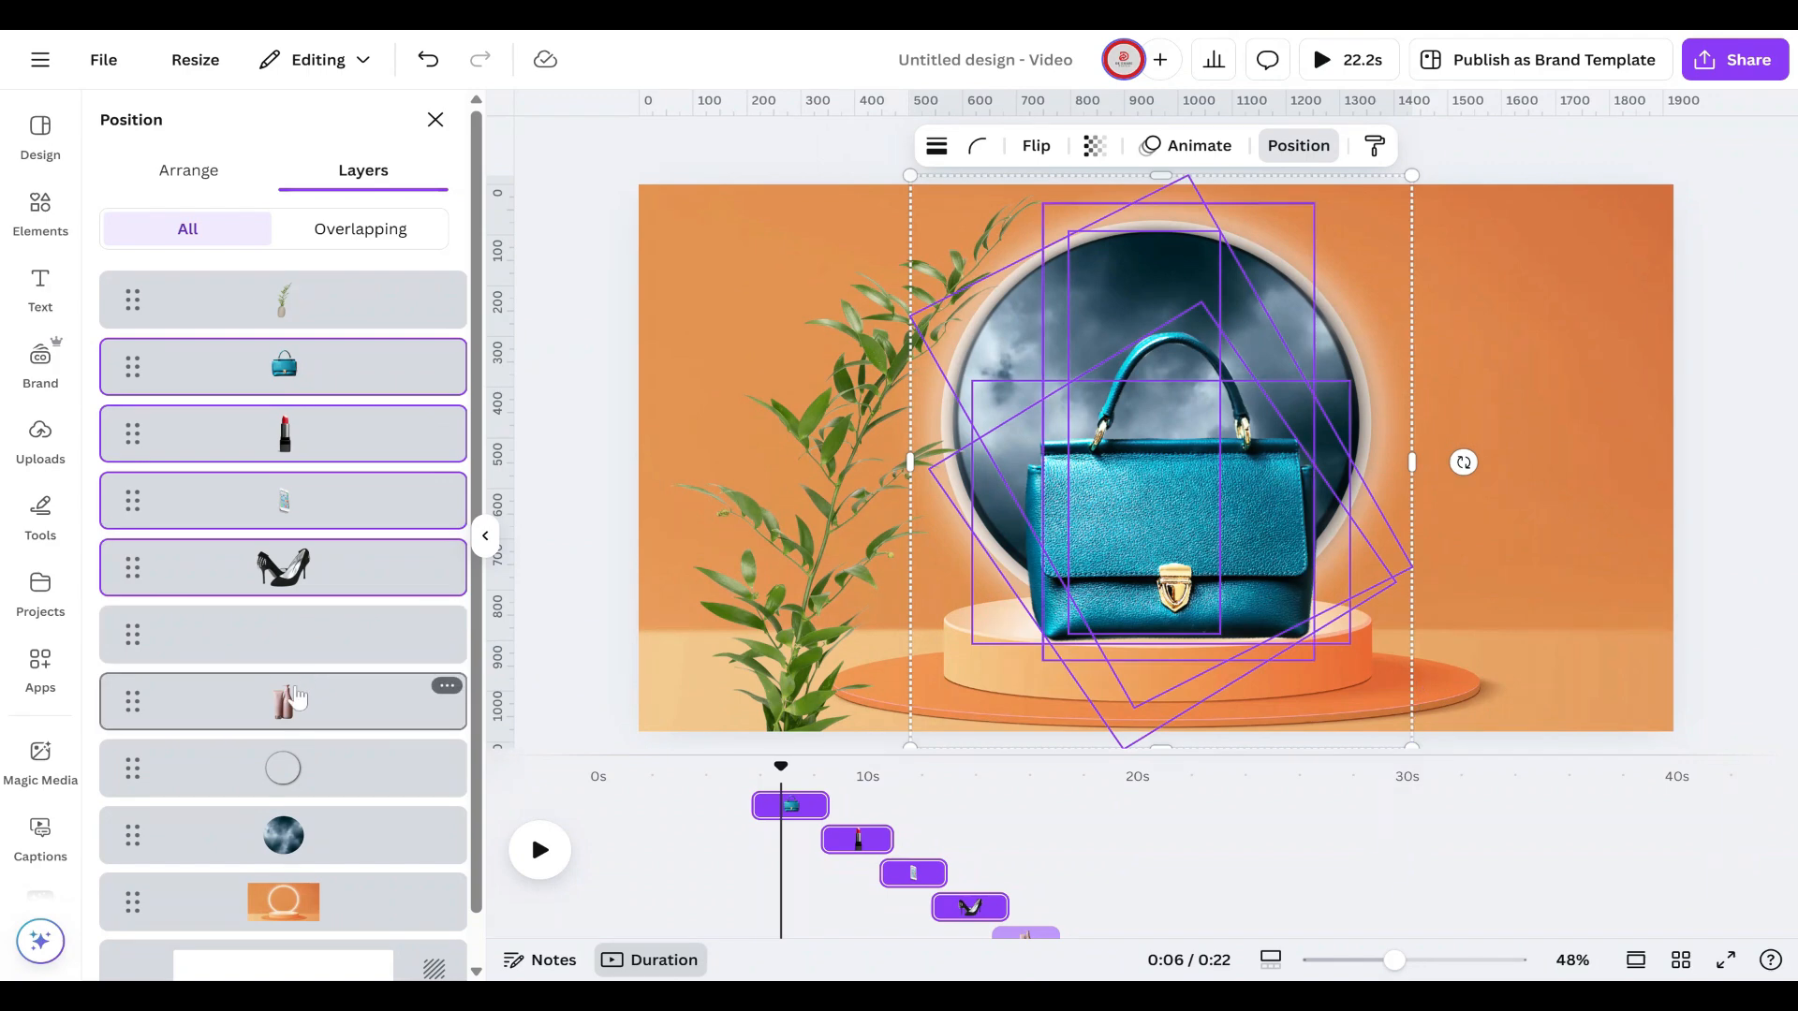
pyautogui.keyDown('shift'); pyautogui.click(398, 629); pyautogui.keyUp('shift')
pyautogui.keyDown('shift'); pyautogui.click(393, 700); pyautogui.keyUp('shift')
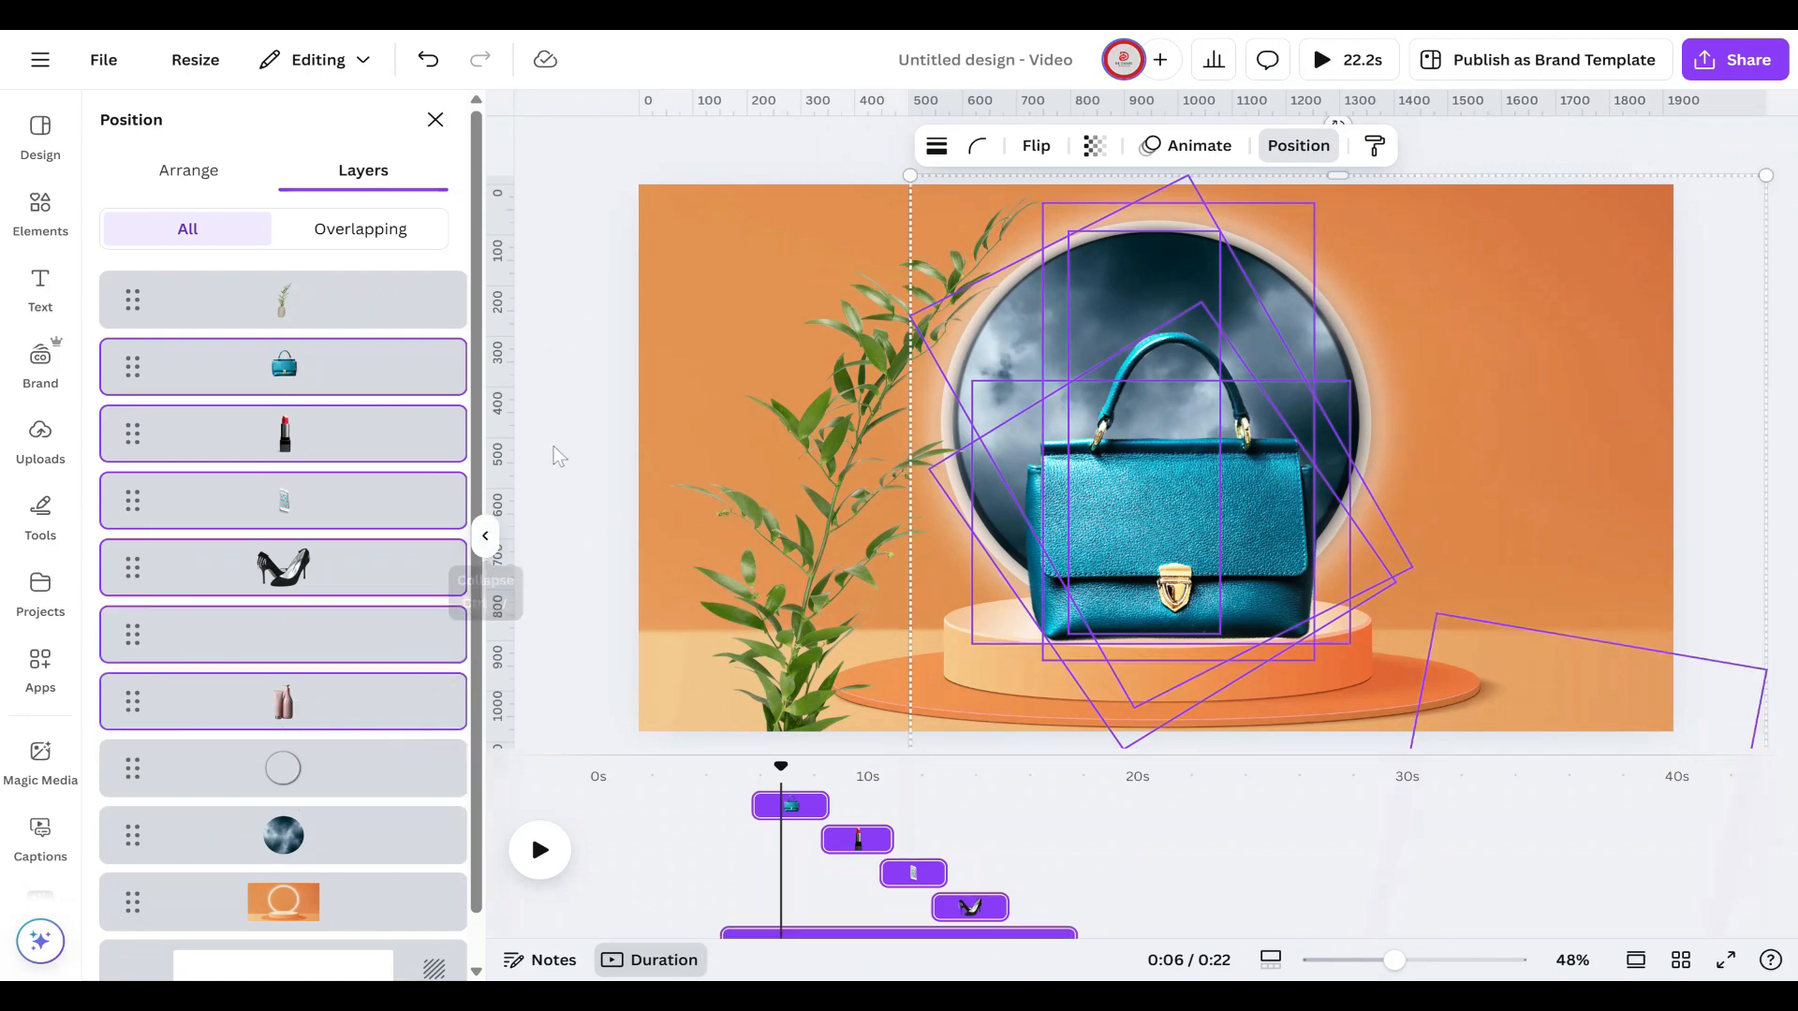
pyautogui.click(1149, 152)
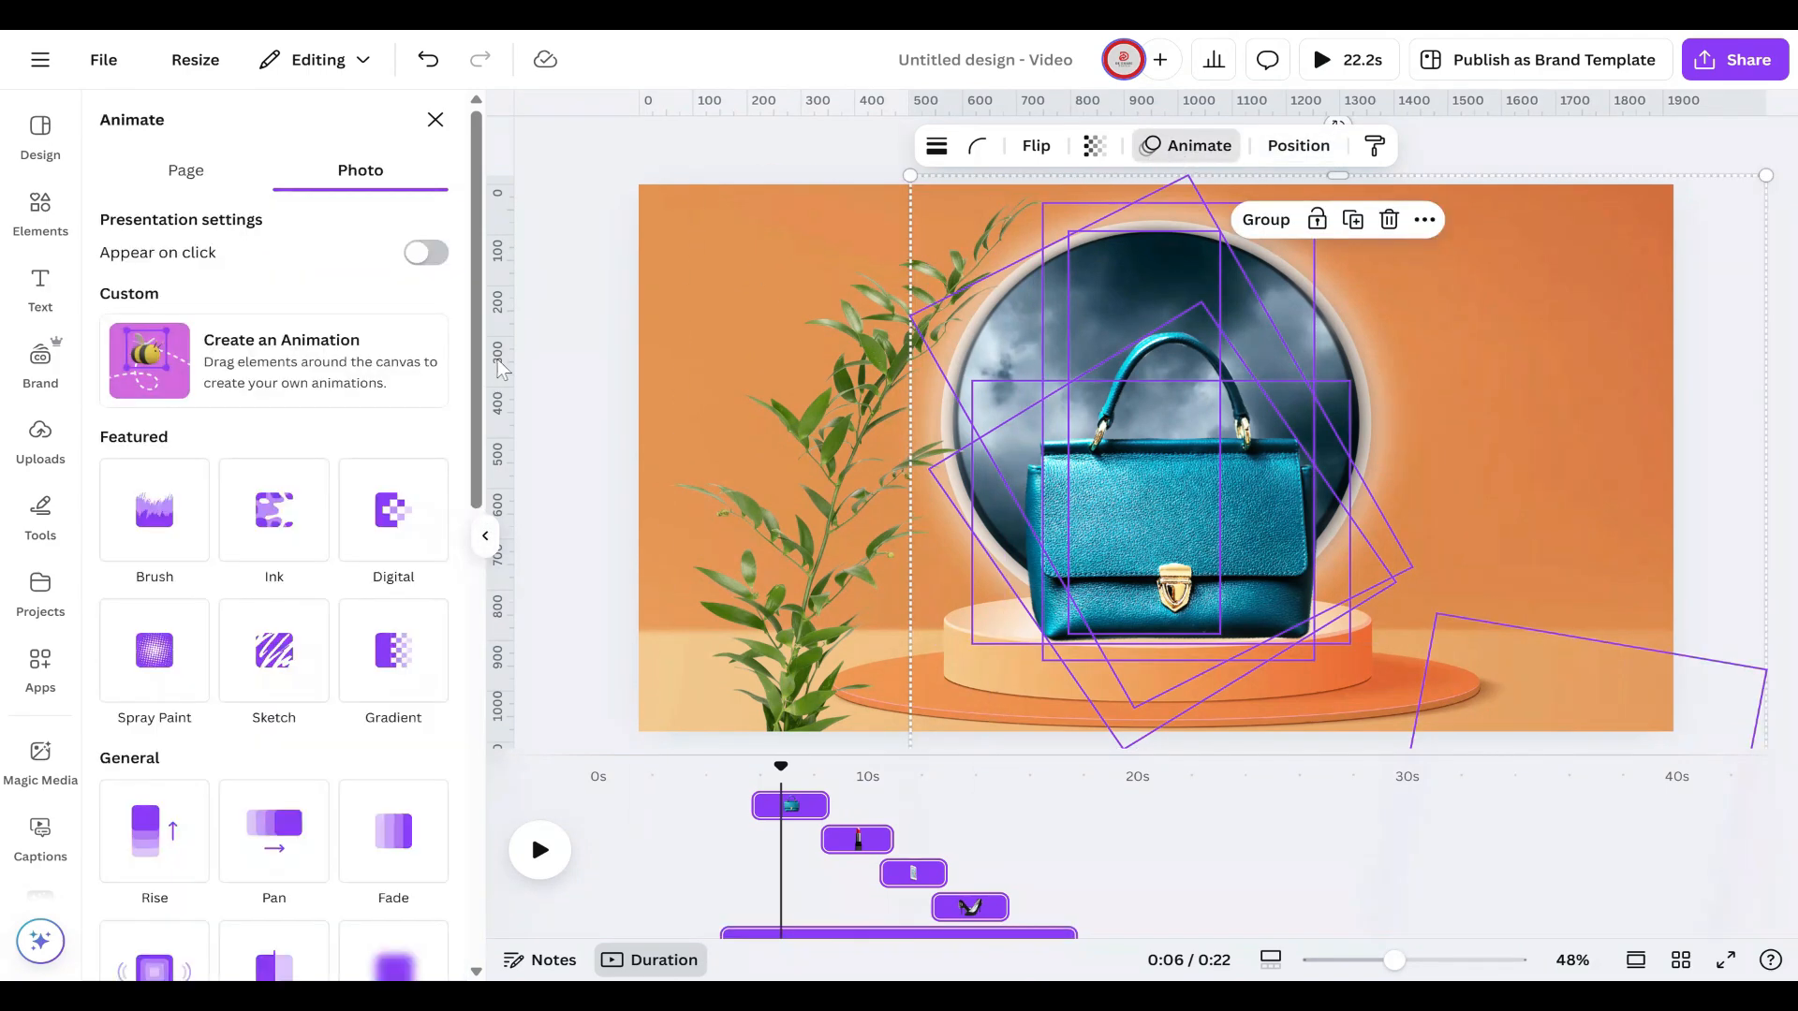
pyautogui.scroll(-4, 375, 604)
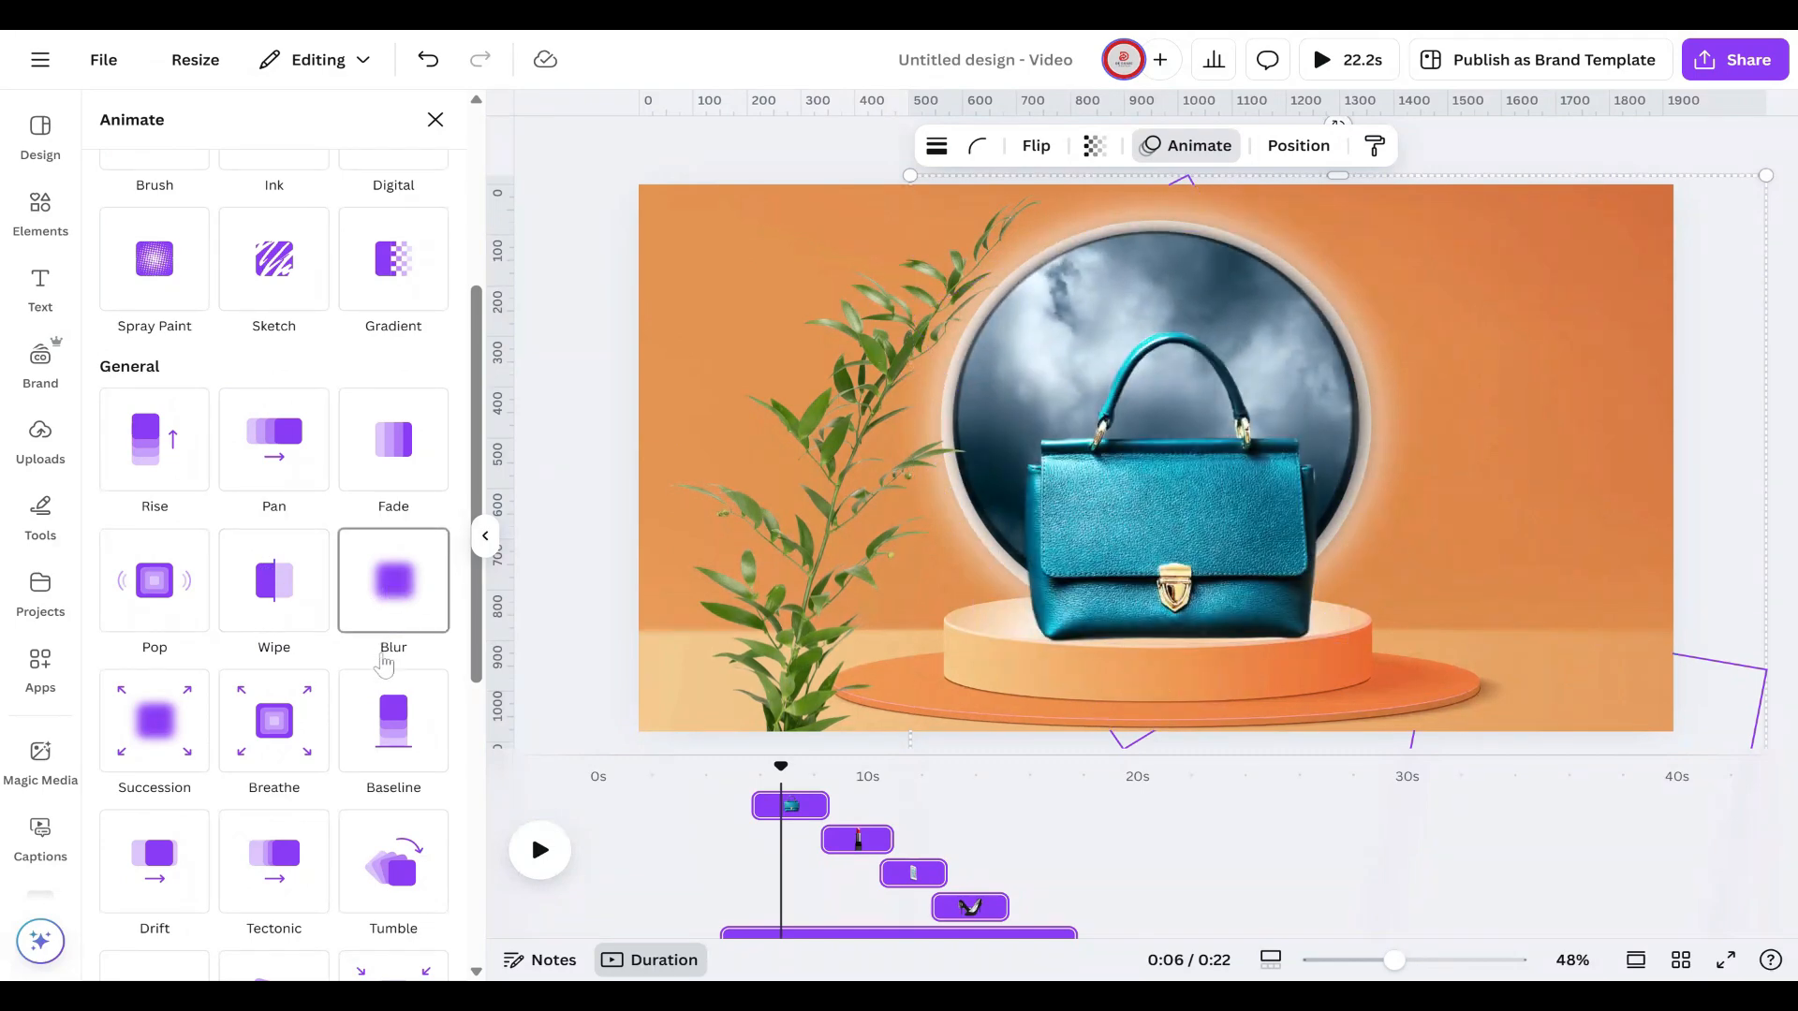
pyautogui.scroll(-2, 391, 740)
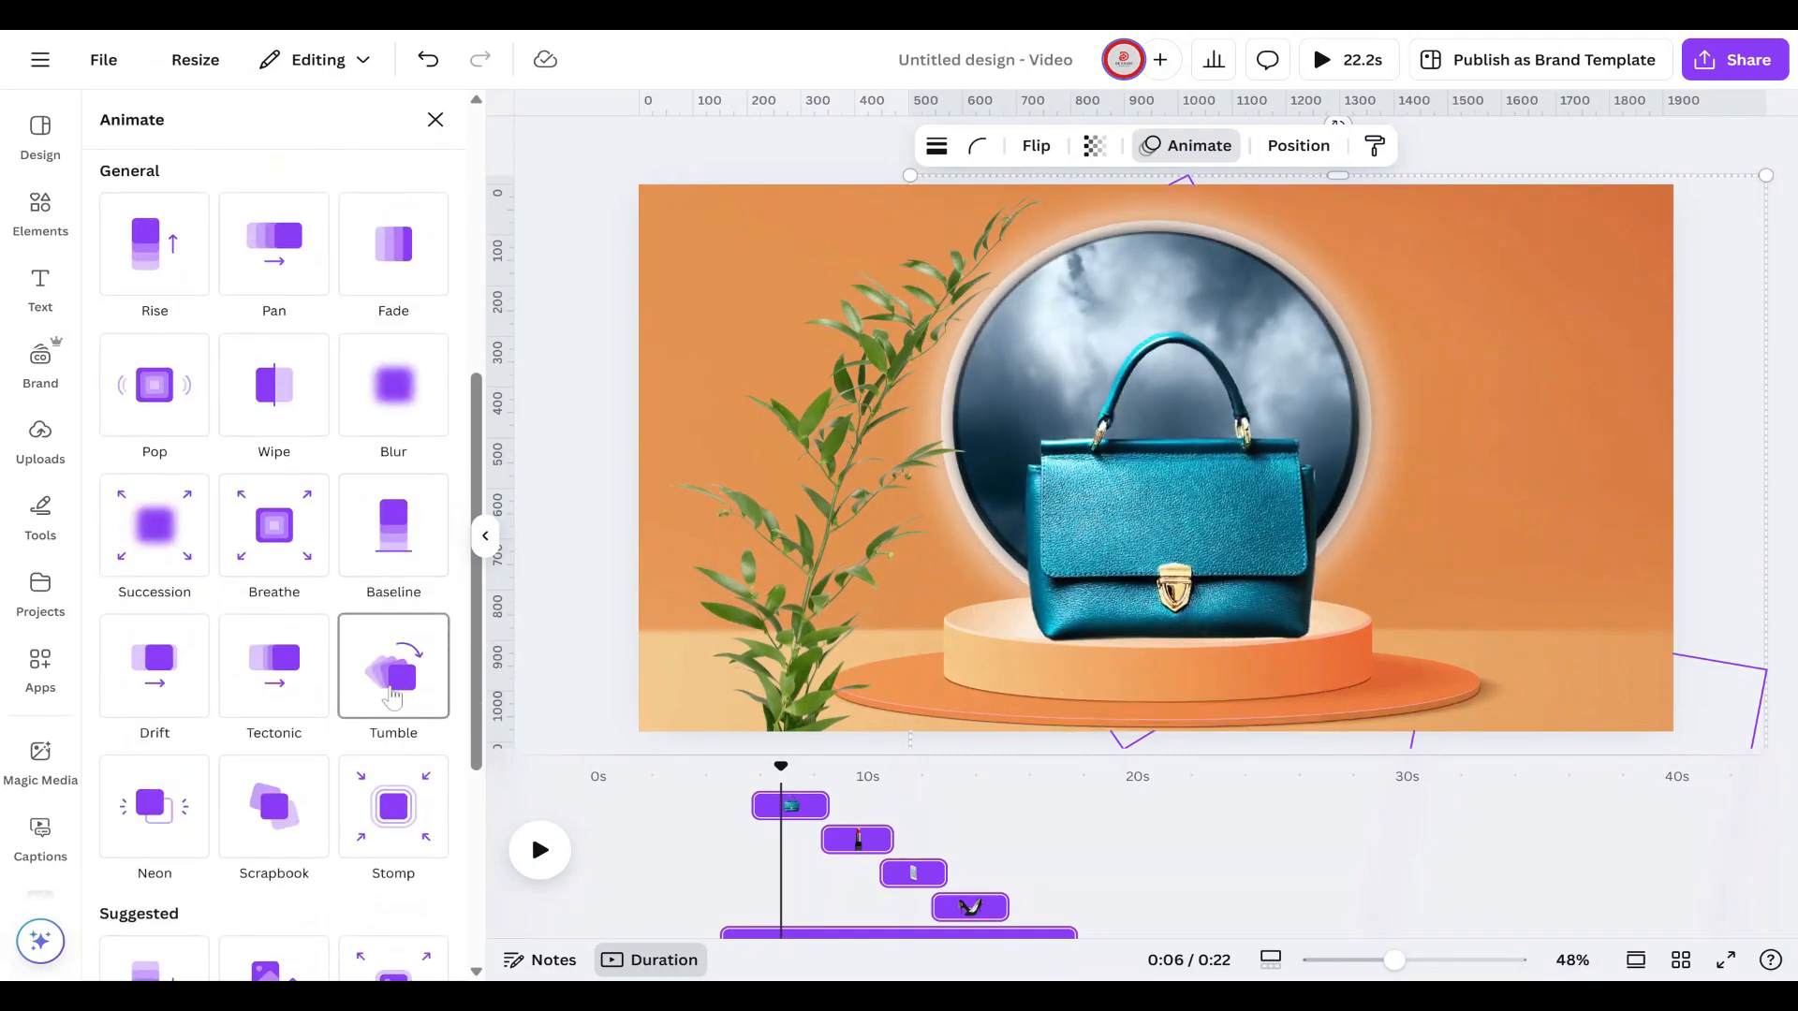
pyautogui.click(392, 697)
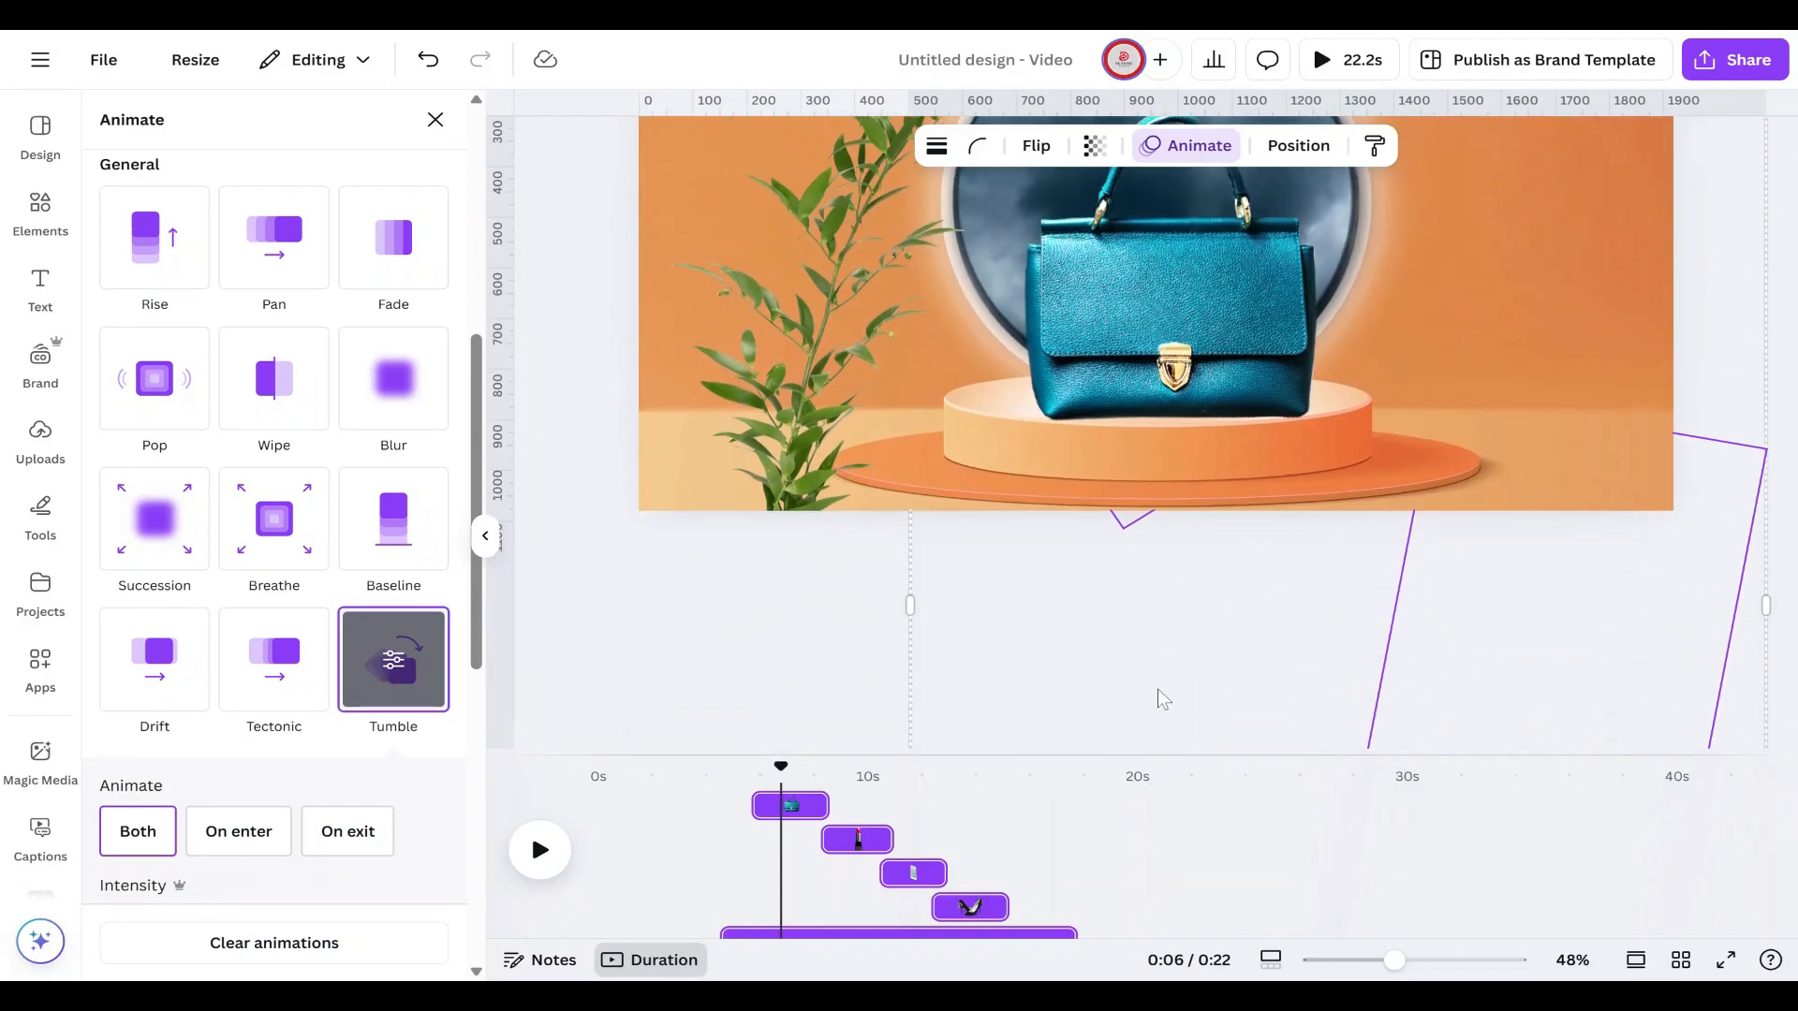
# Step: Play the whole video from the first page to check the animations and page transitions
pyautogui.click(692, 911)
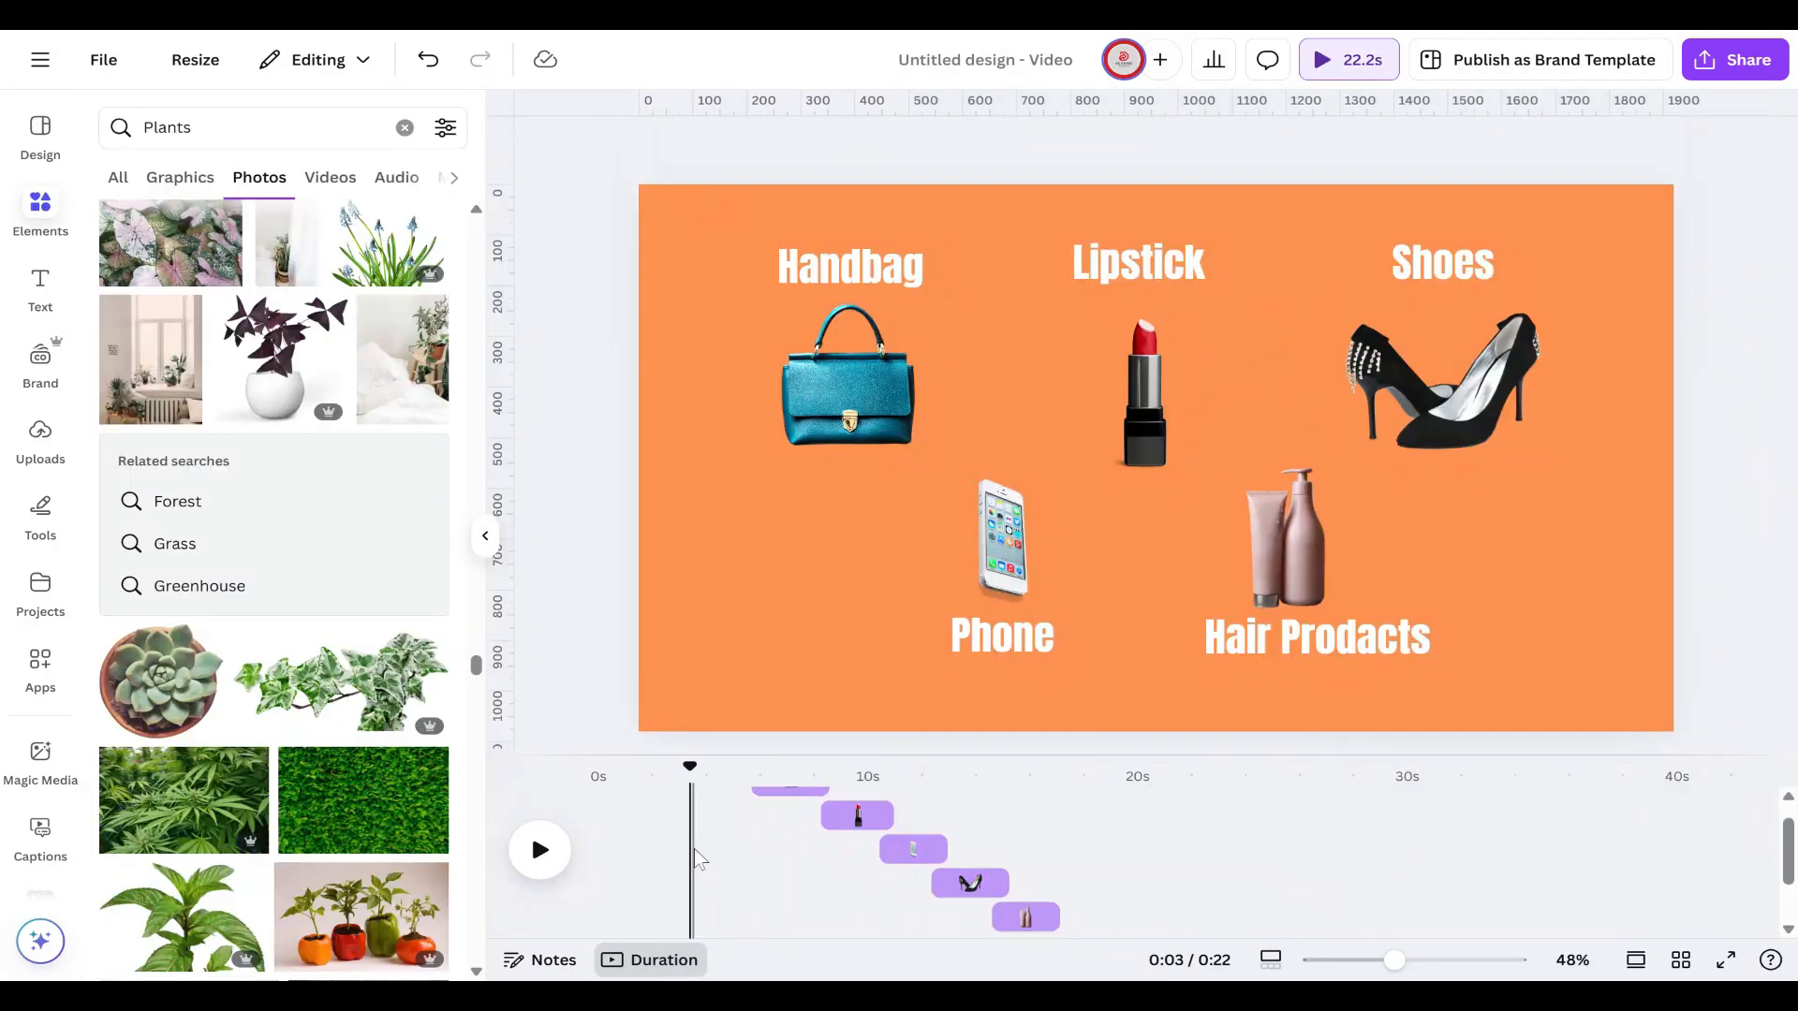
pyautogui.click(605, 888)
pyautogui.click(529, 857)
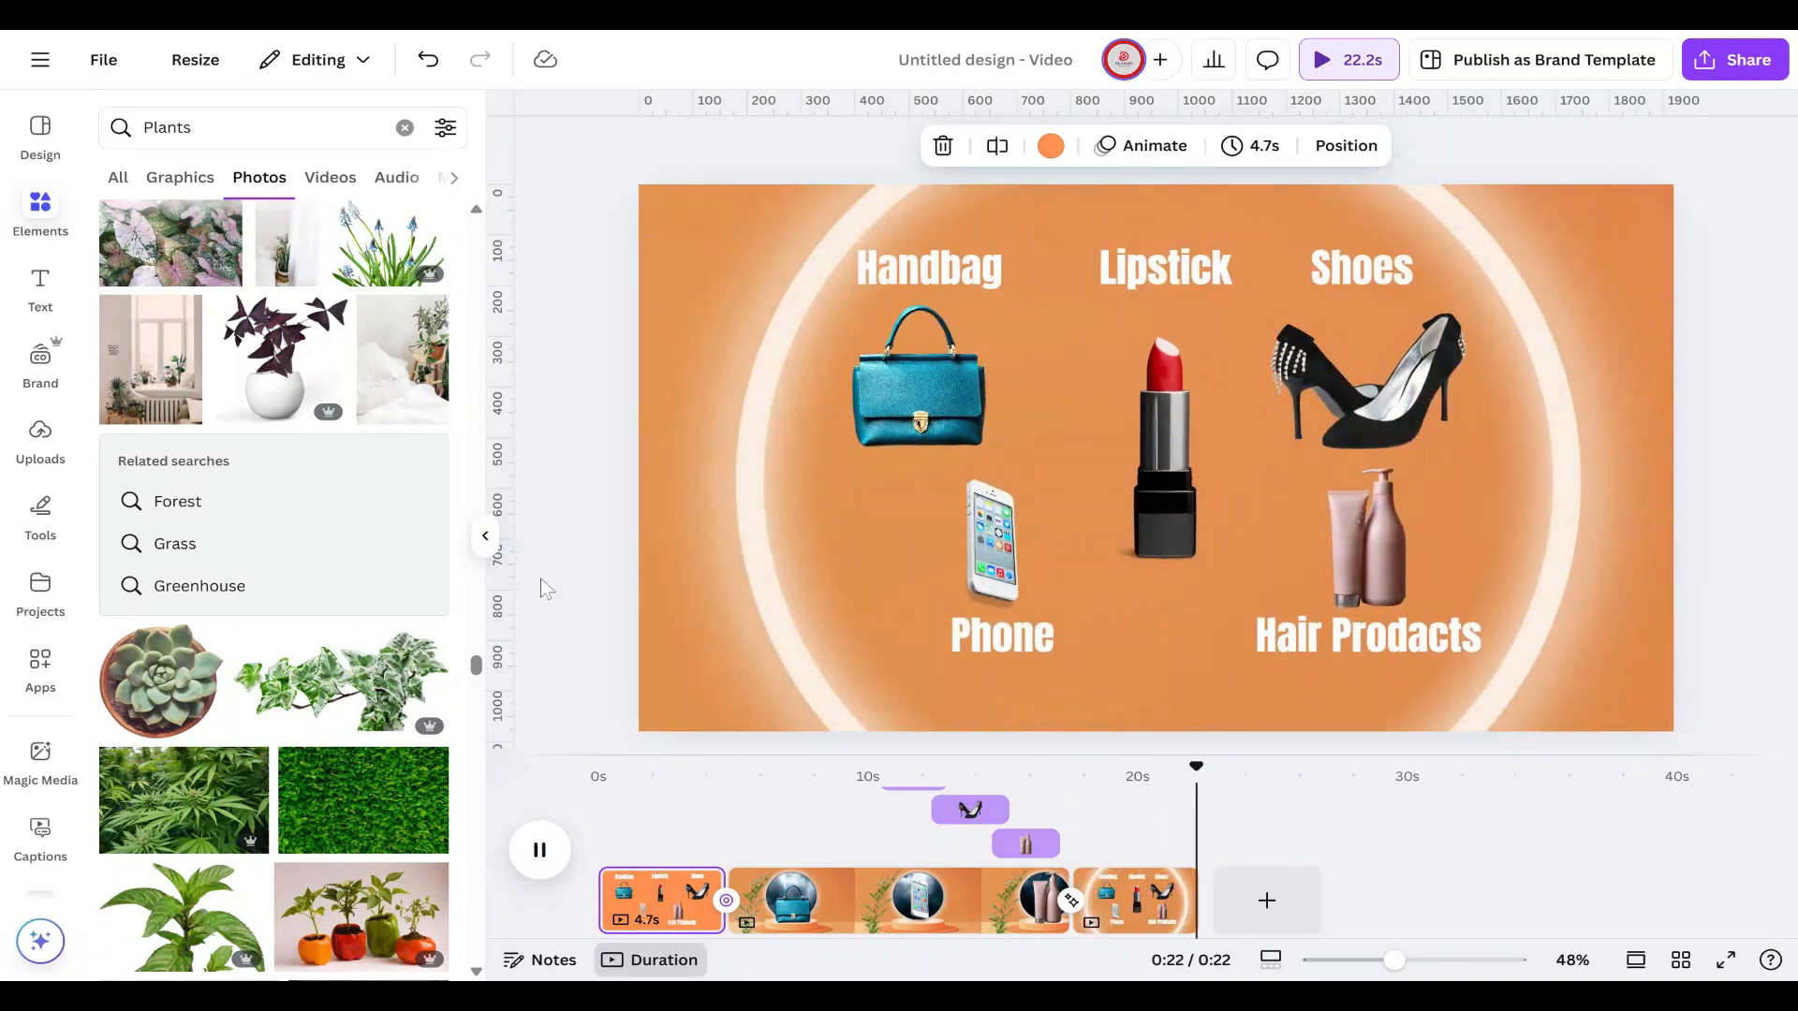
# Step: Shift the phone image and its "Phone" label slightly left on the third page
pyautogui.click(985, 535)
pyautogui.moveTo(985, 532); pyautogui.dragTo(963, 532)
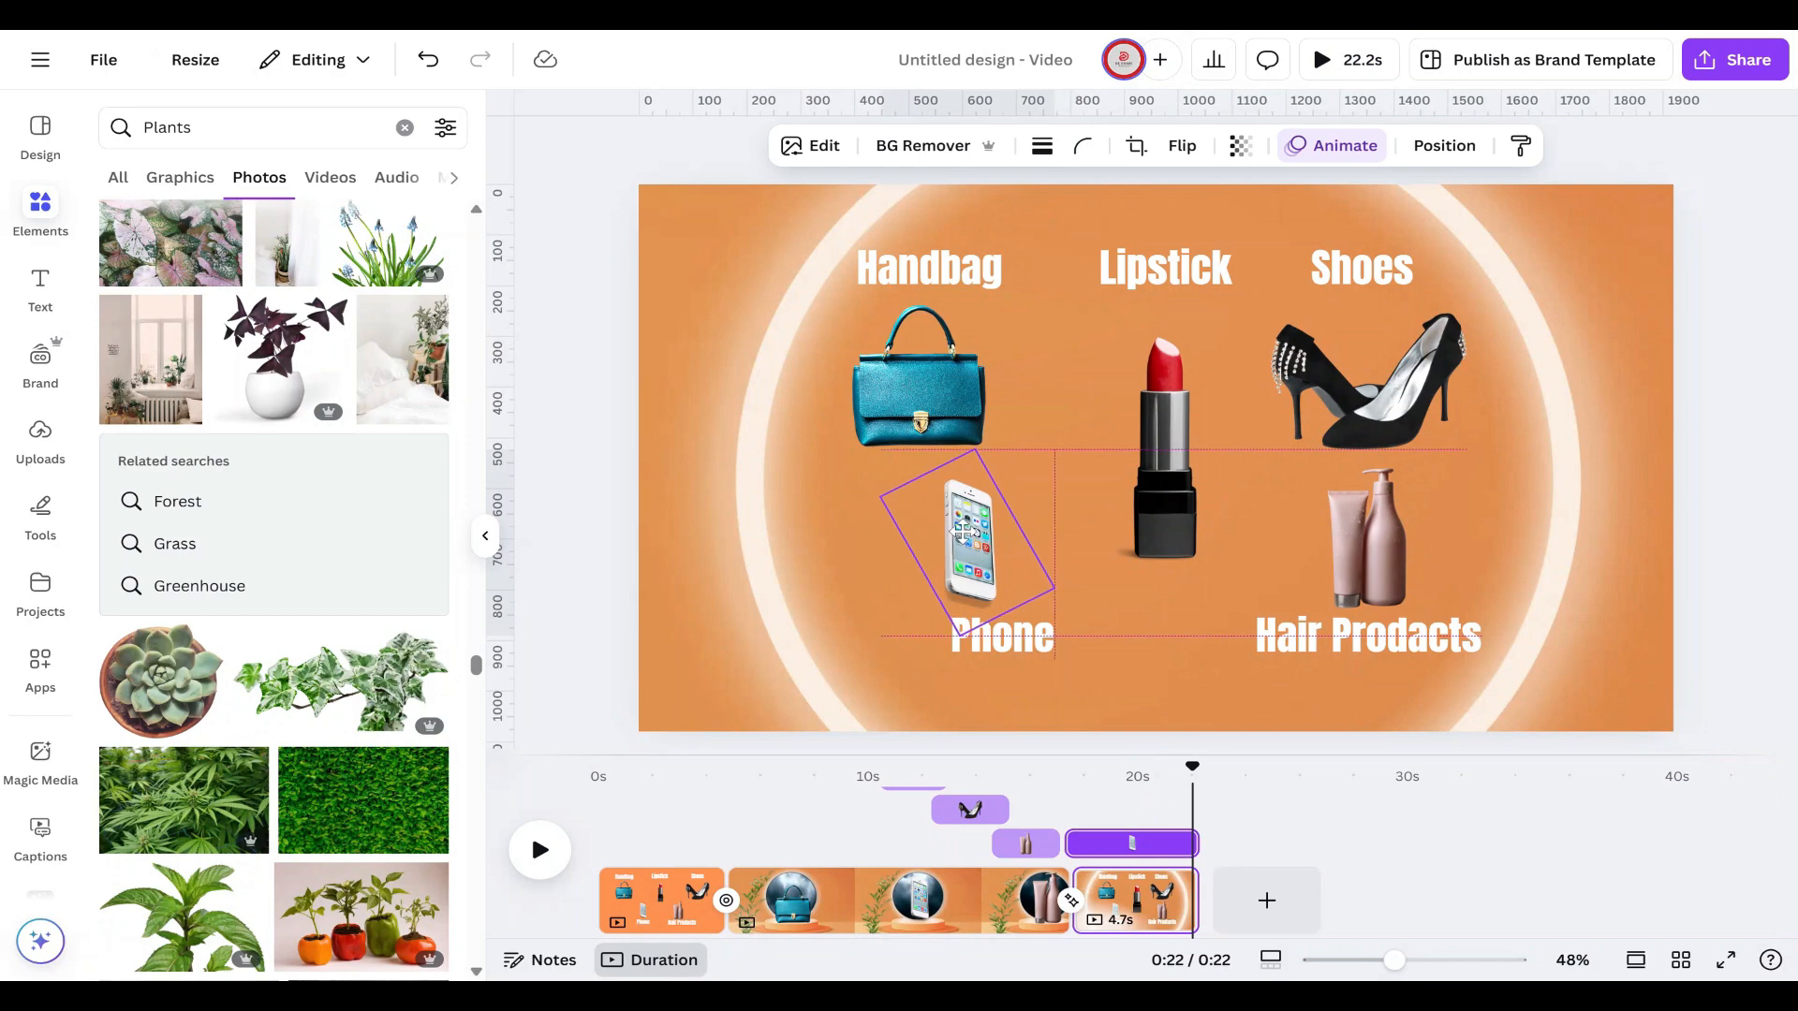
pyautogui.click(1030, 631)
pyautogui.moveTo(1029, 631); pyautogui.dragTo(1002, 629)
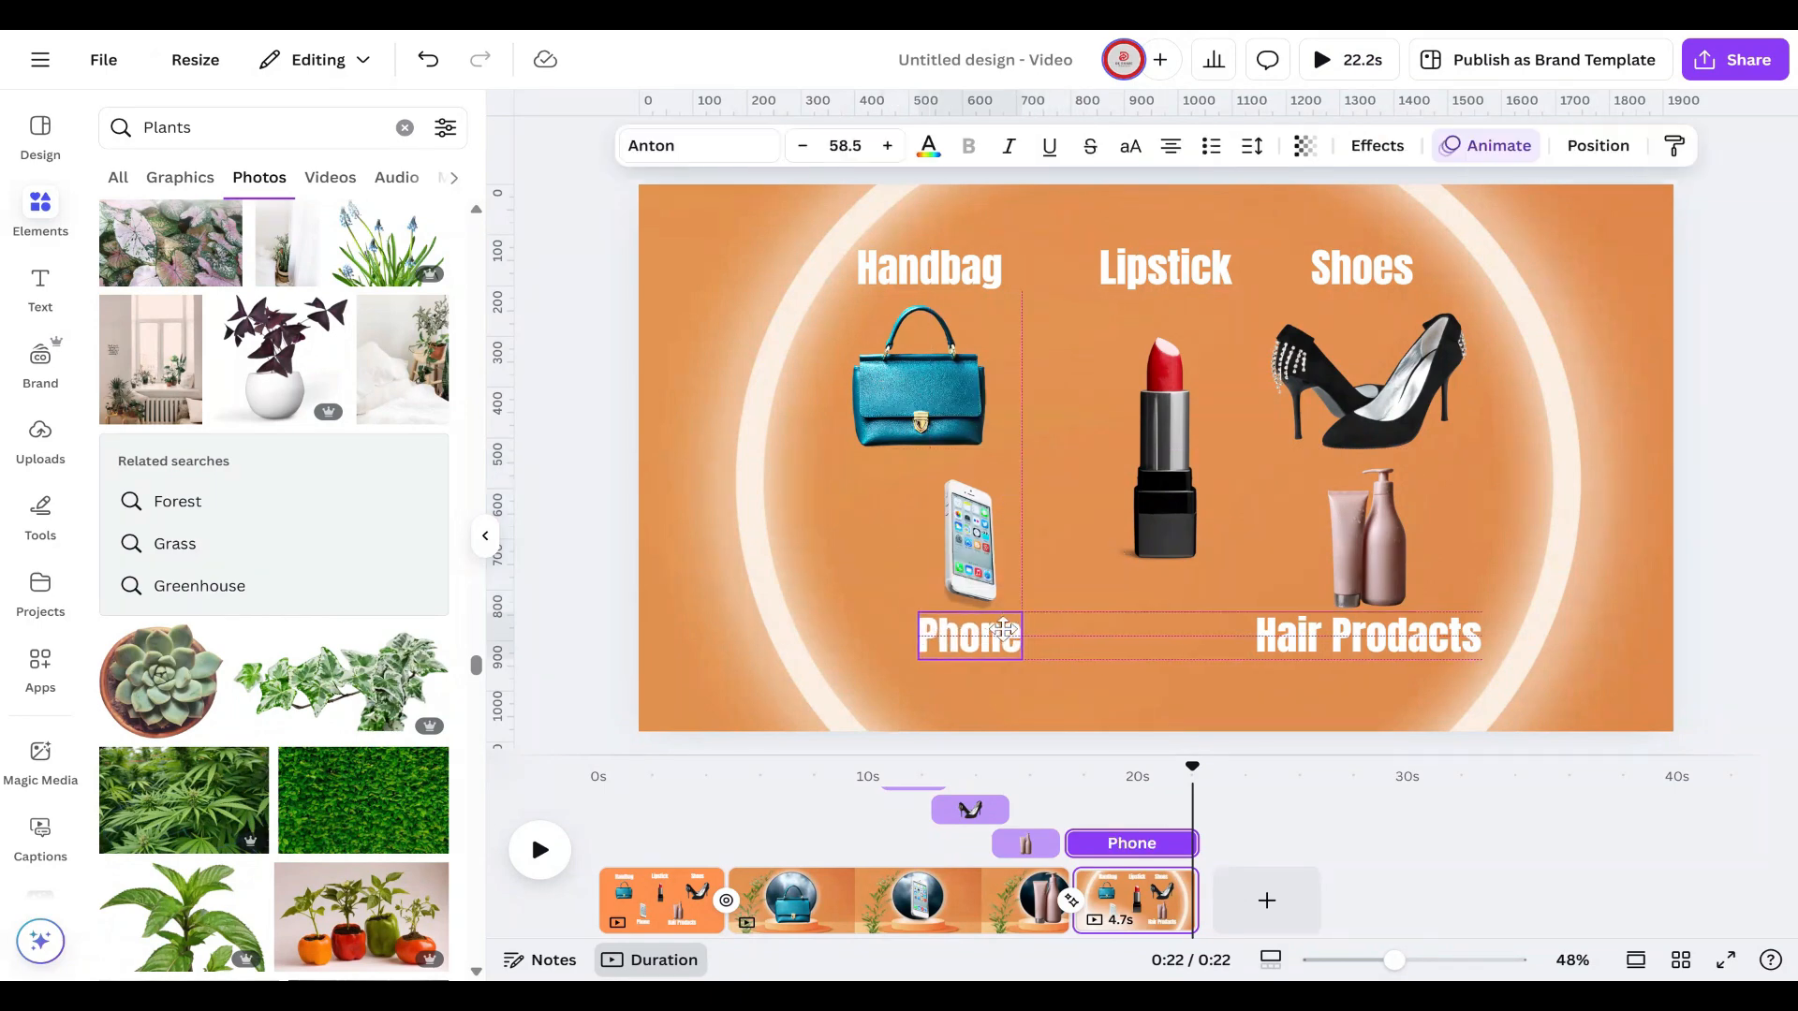
pyautogui.click(972, 529)
pyautogui.moveTo(977, 505); pyautogui.dragTo(972, 505)
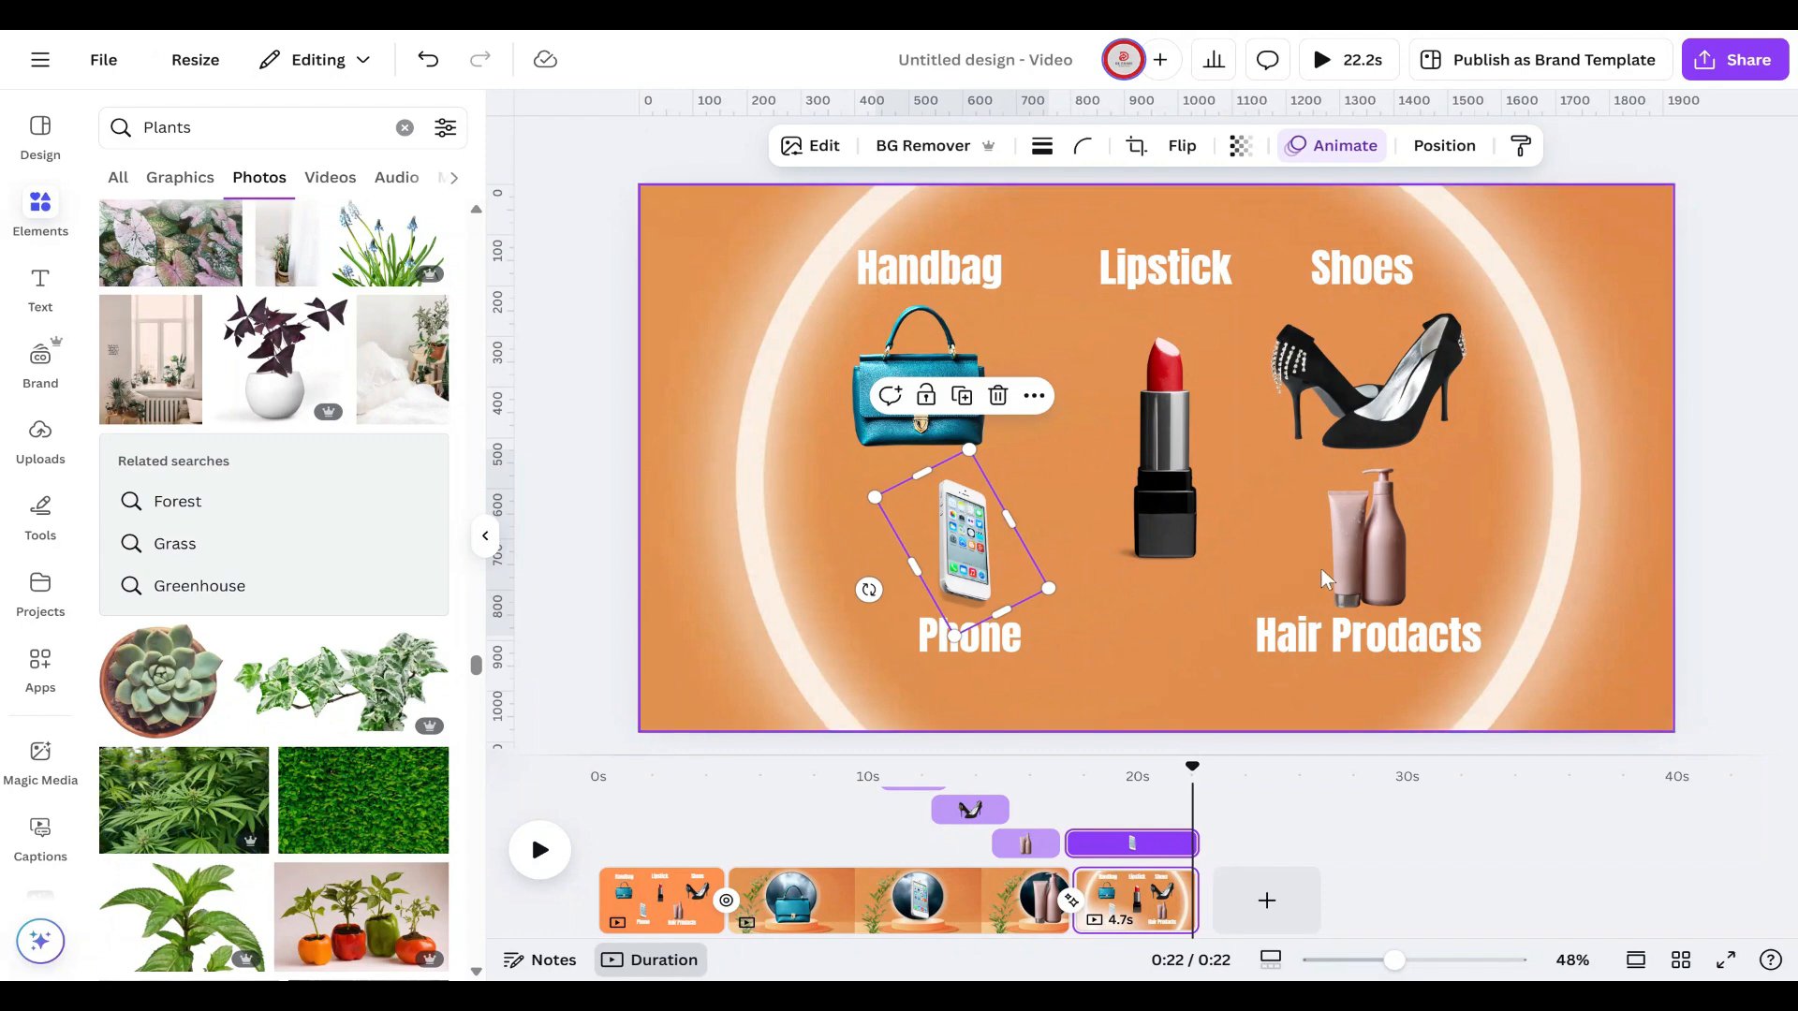
# Step: Enlarge the lipstick in the middle of the third page a little and nudge the shoes
pyautogui.click(1159, 505)
pyautogui.moveTo(1110, 564); pyautogui.dragTo(1099, 599)
pyautogui.moveTo(1132, 527); pyautogui.dragTo(1149, 518)
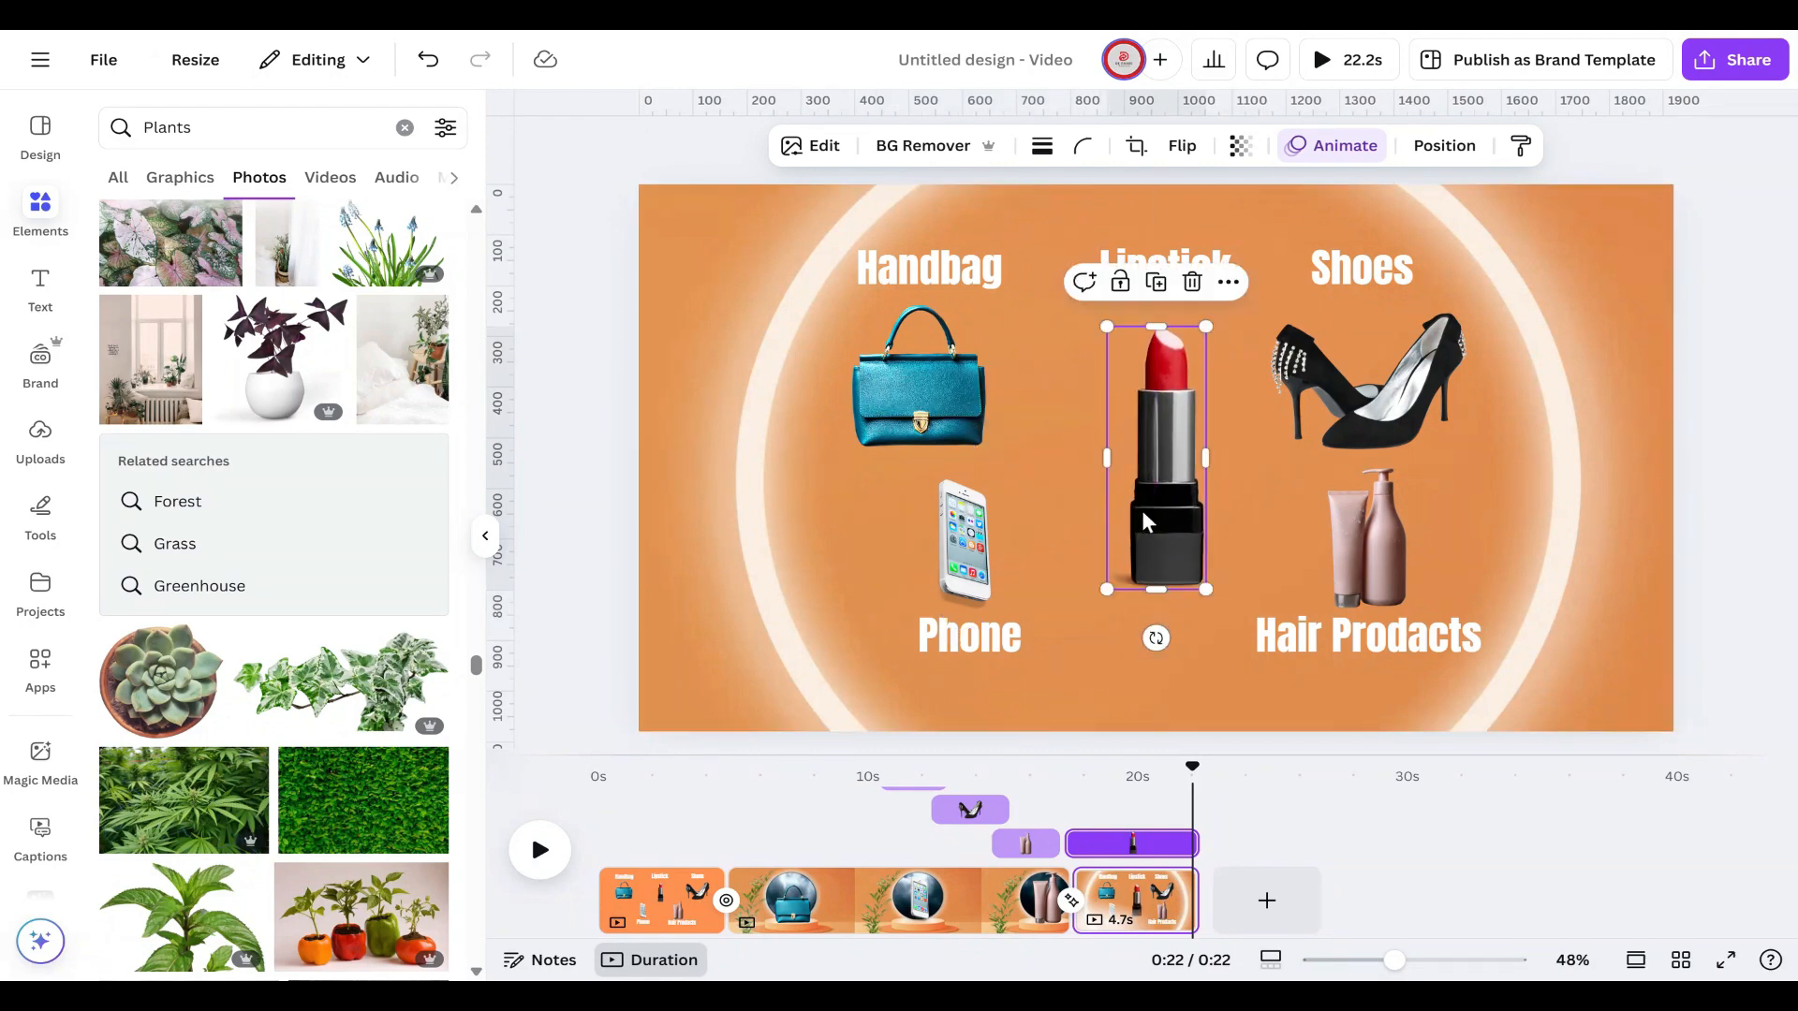
pyautogui.click(936, 402)
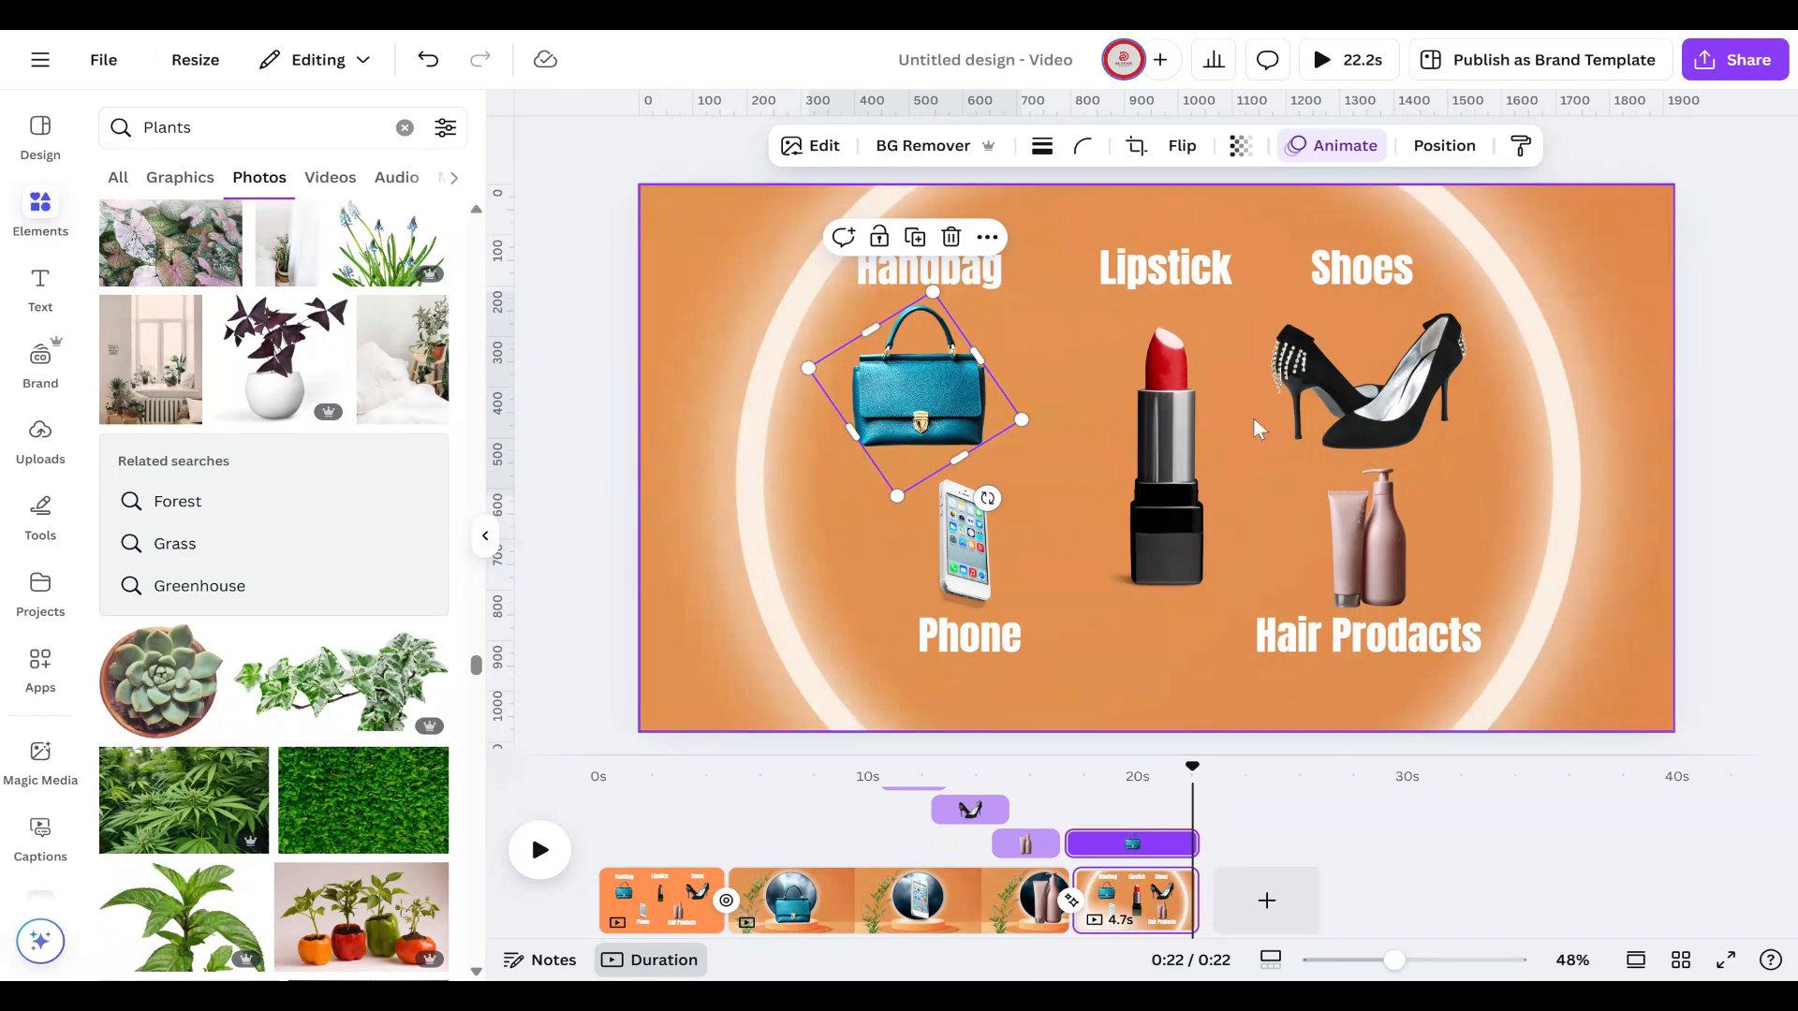
pyautogui.click(1330, 421)
pyautogui.moveTo(1402, 436); pyautogui.dragTo(1391, 429)
pyautogui.click(1337, 485)
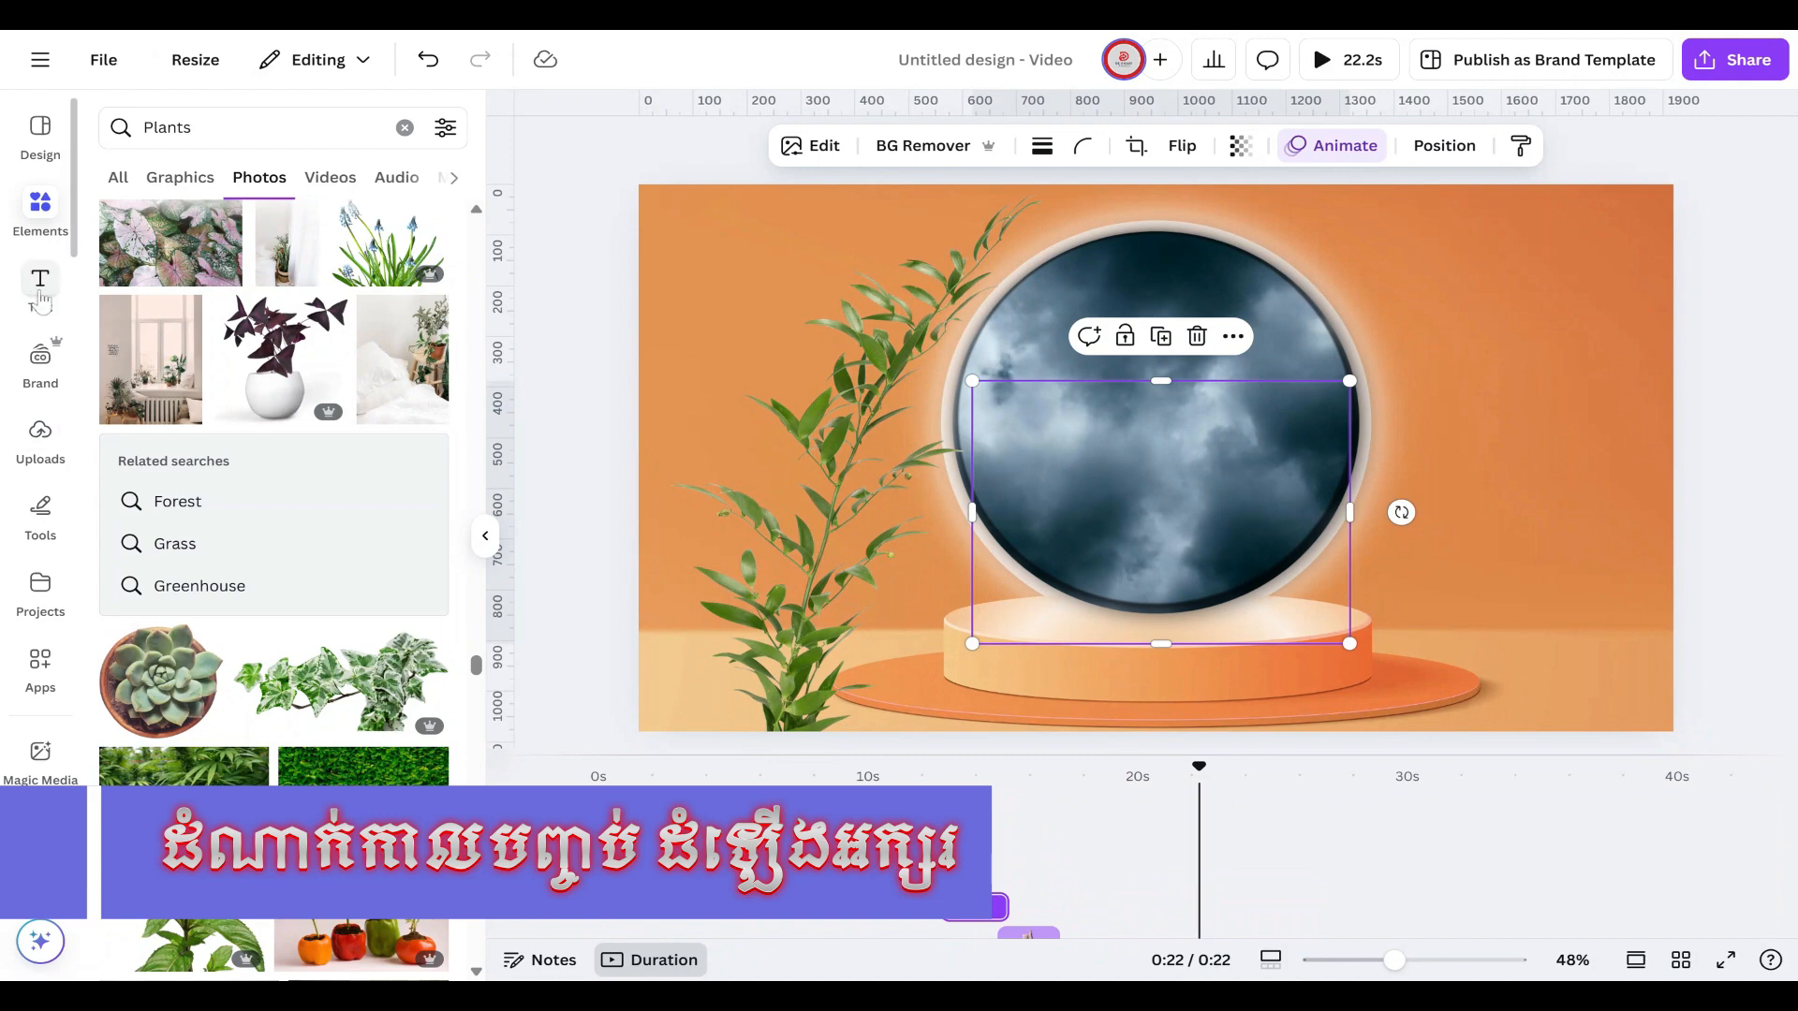
# Step: Add a heading reading "Special Discount" to the second page
pyautogui.click(40, 297)
pyautogui.click(1517, 368)
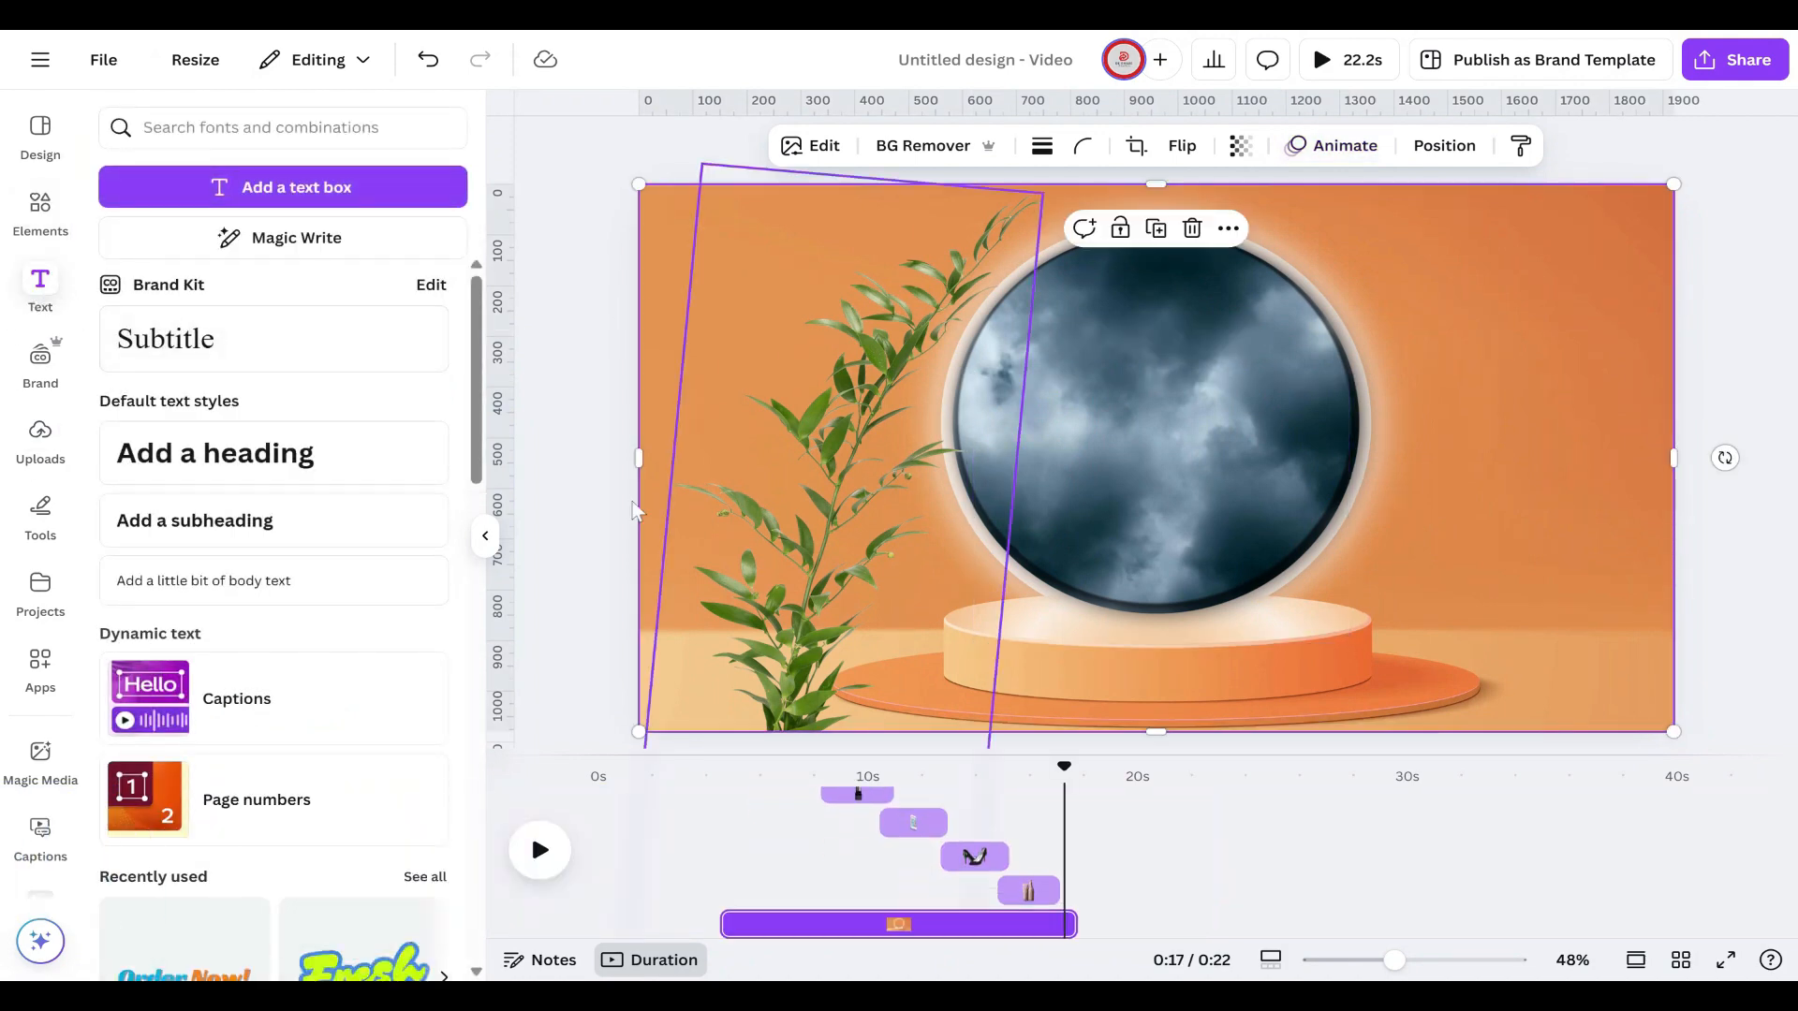
pyautogui.click(192, 457)
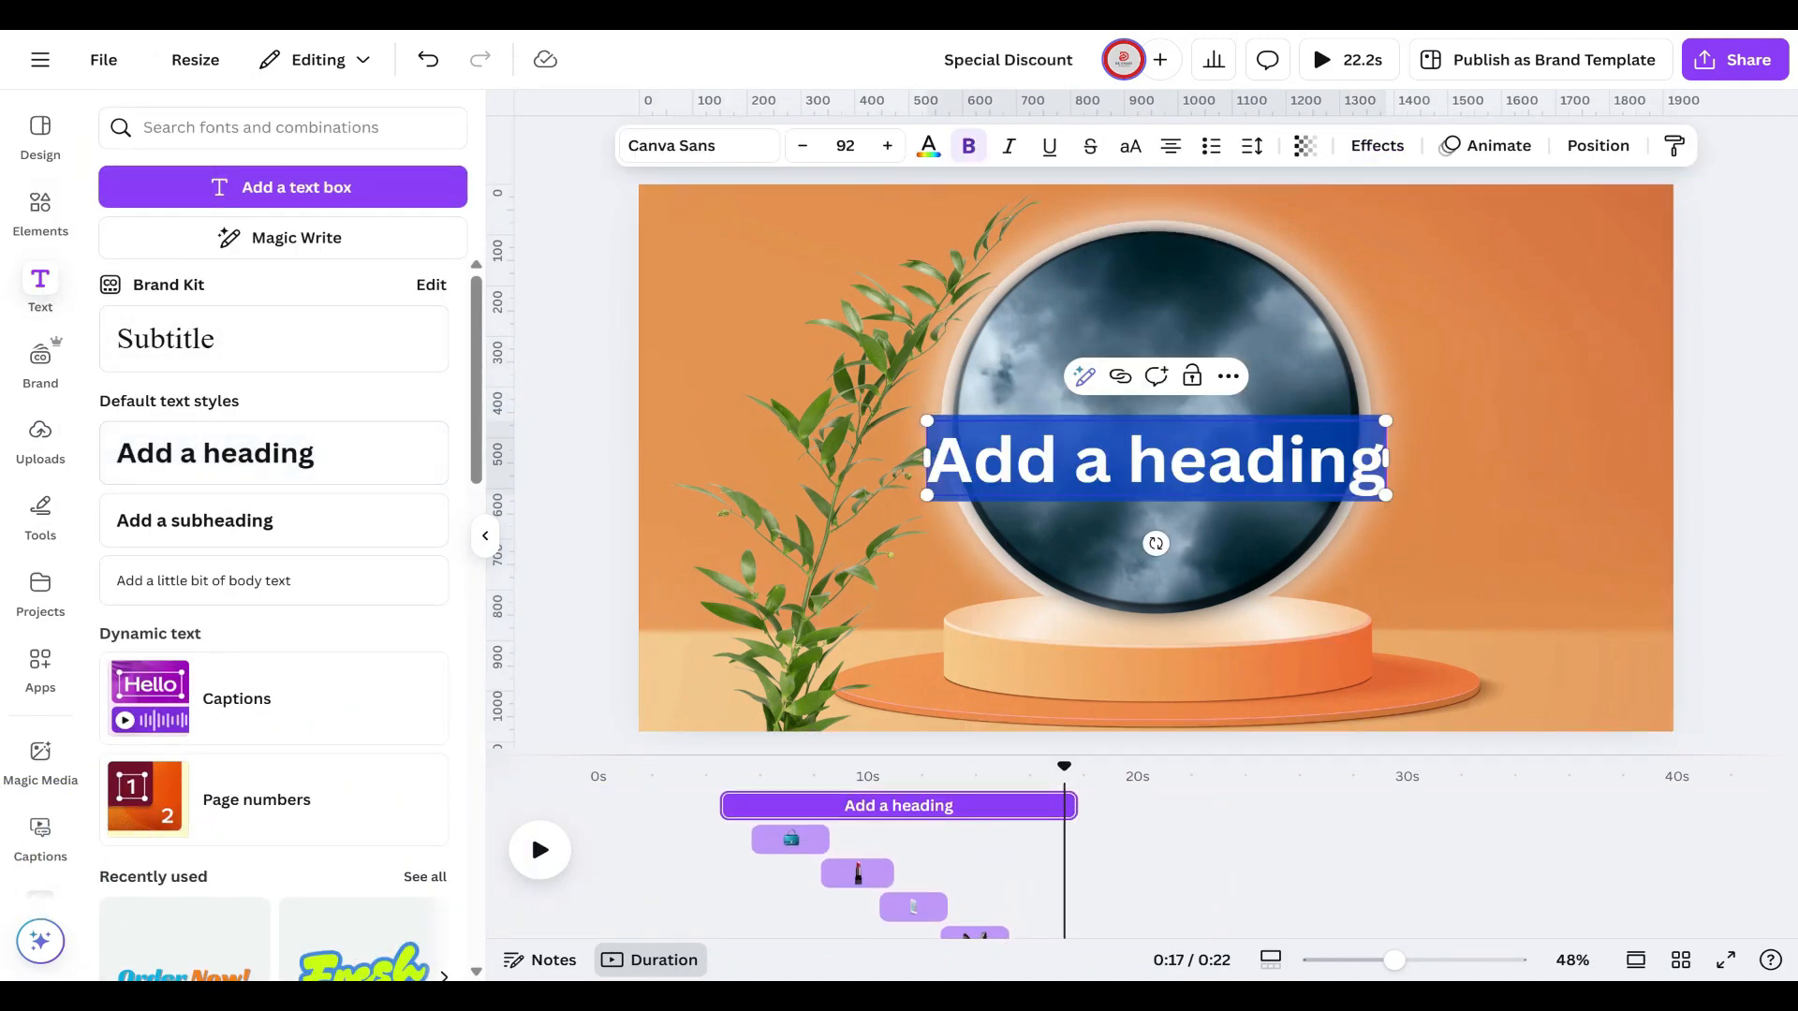
pyautogui.press('BackSpace')
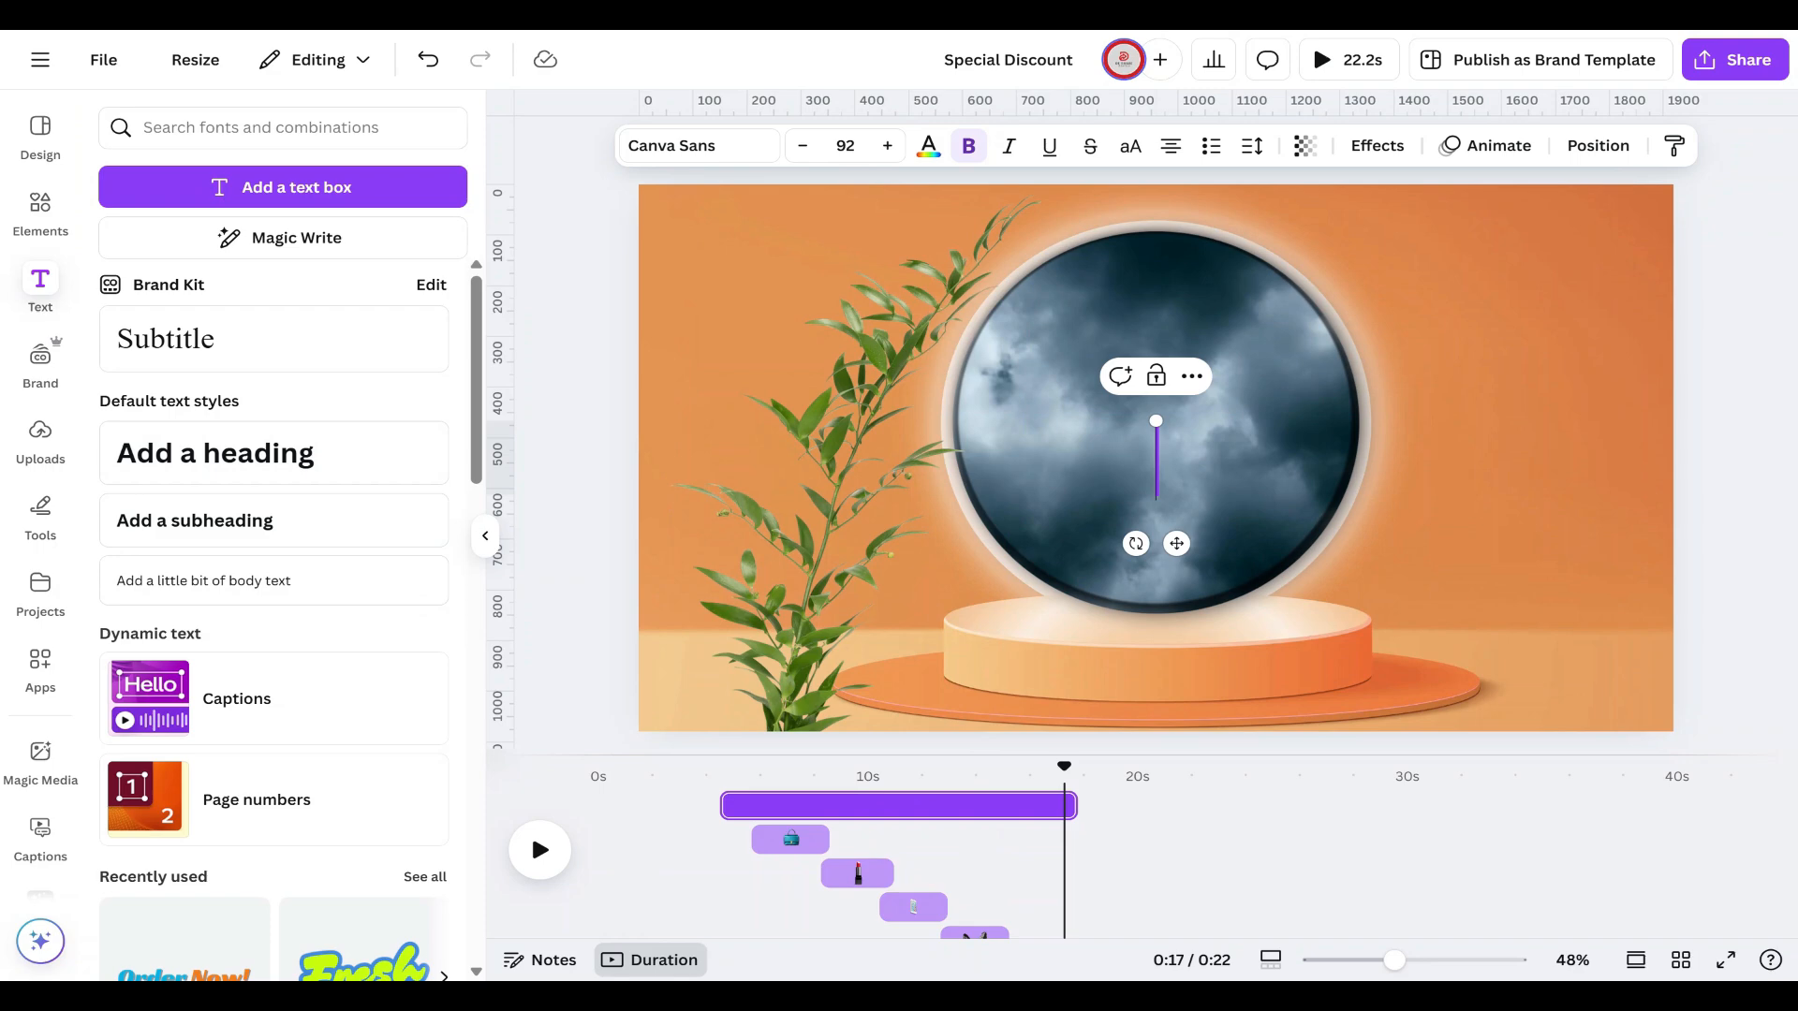
pyautogui.write('Spe')
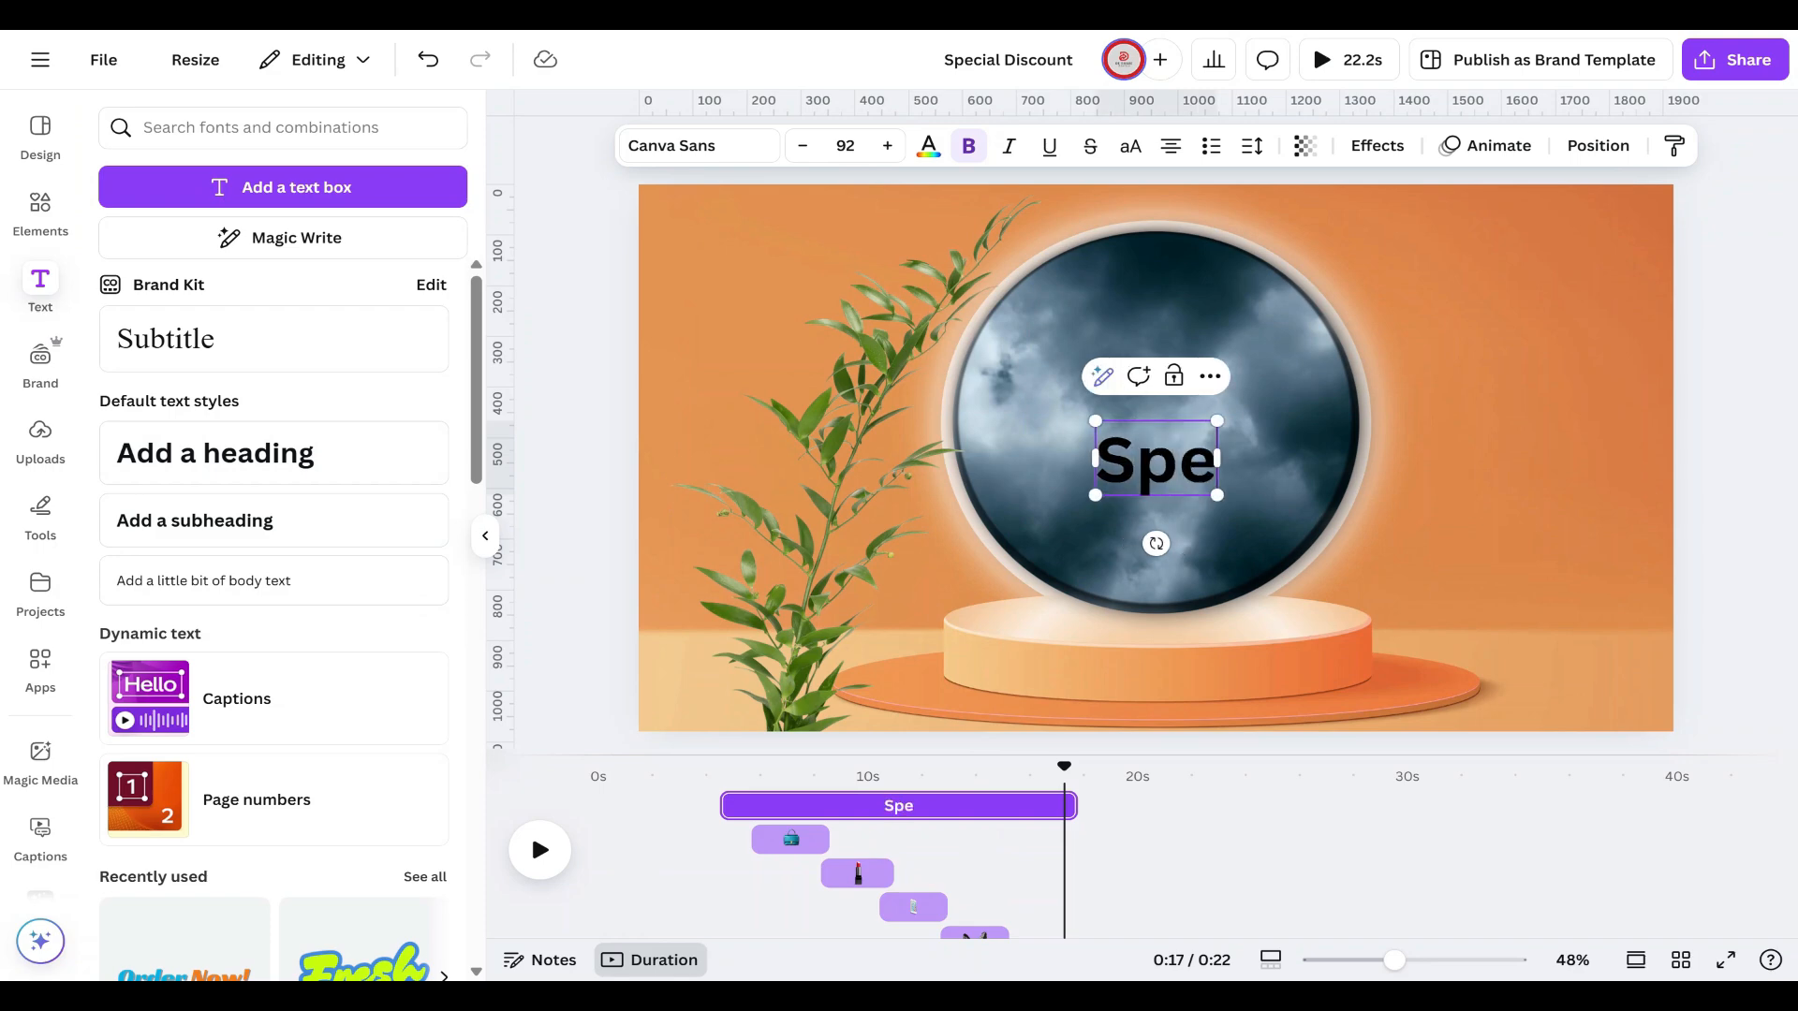
pyautogui.write('cial D')
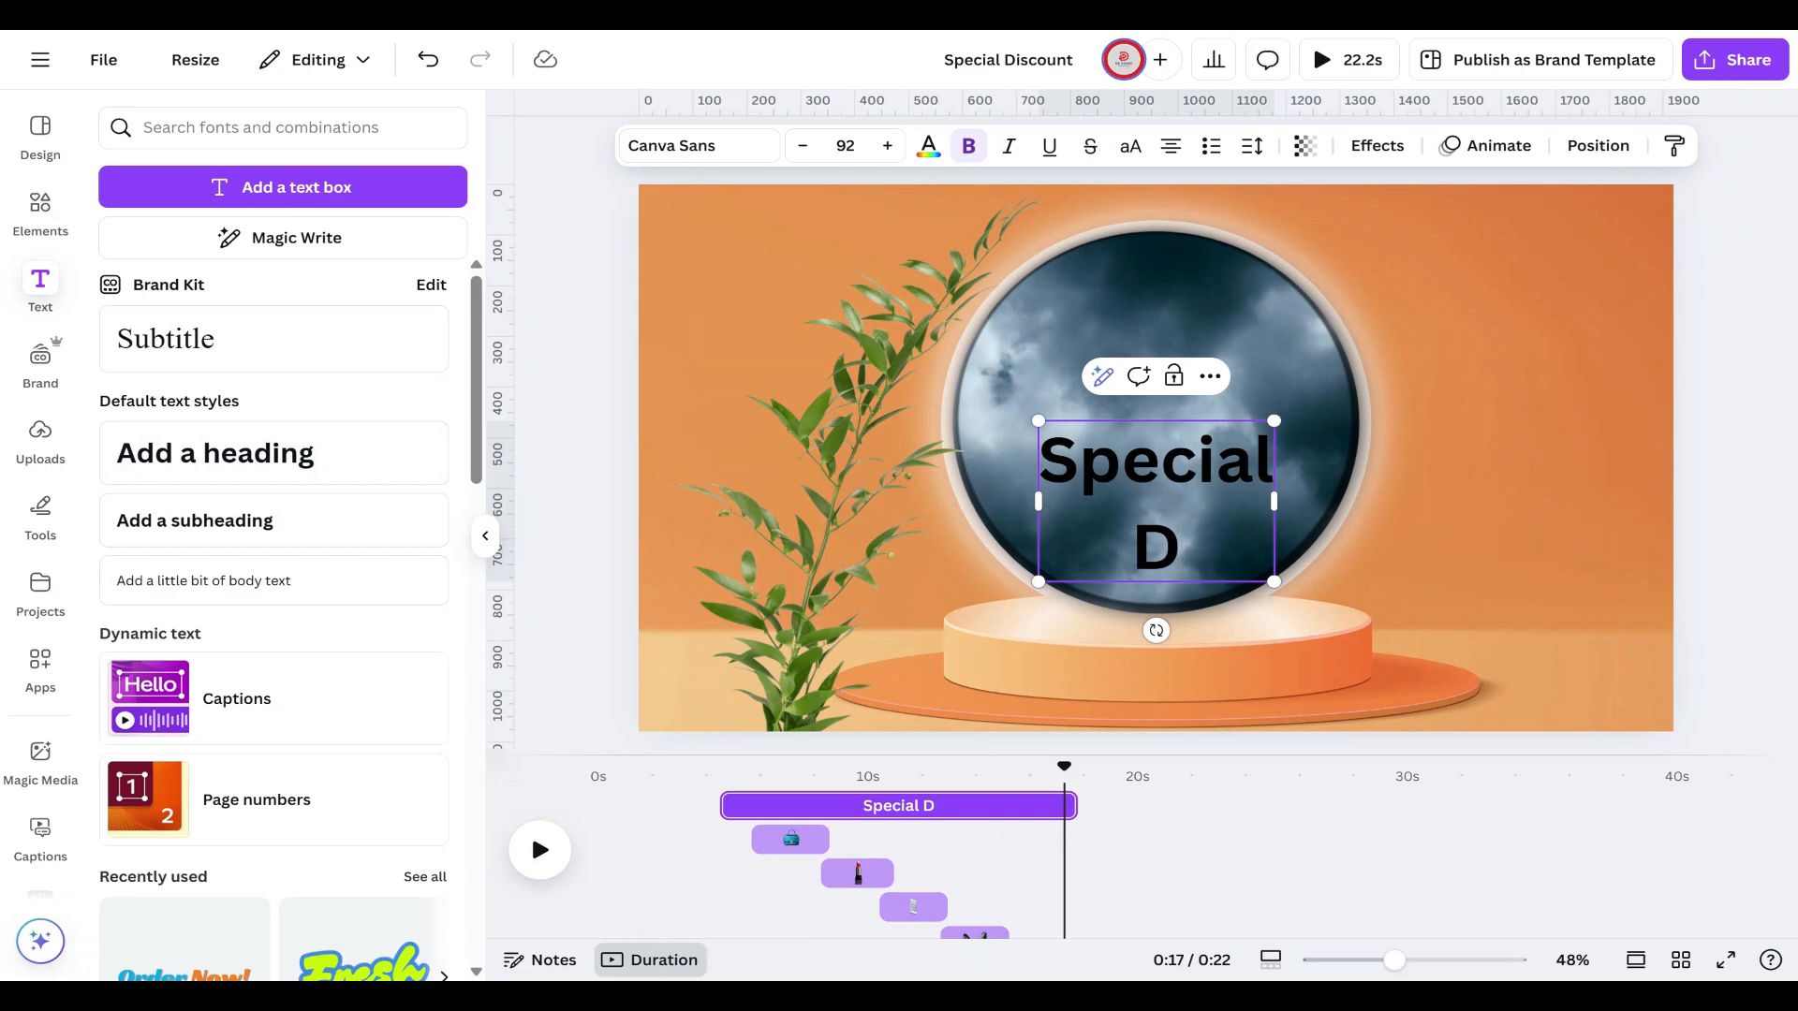
pyautogui.write('iscou')
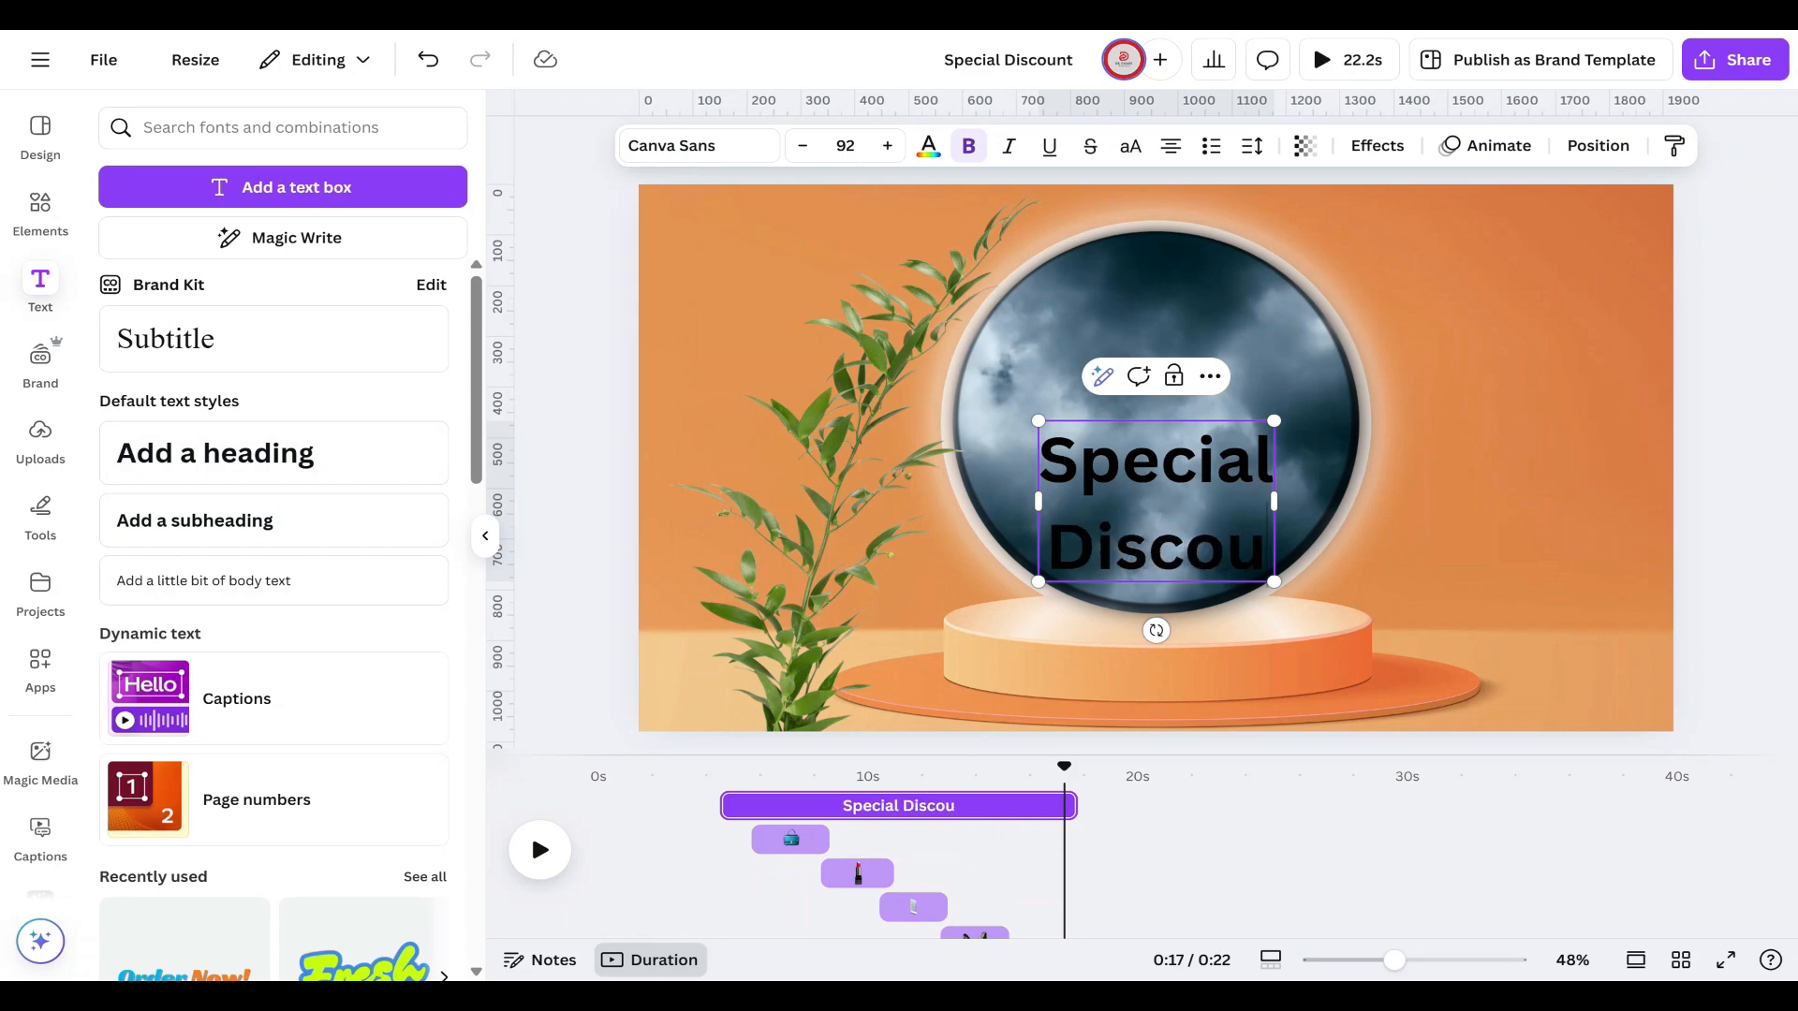
pyautogui.write('nt')
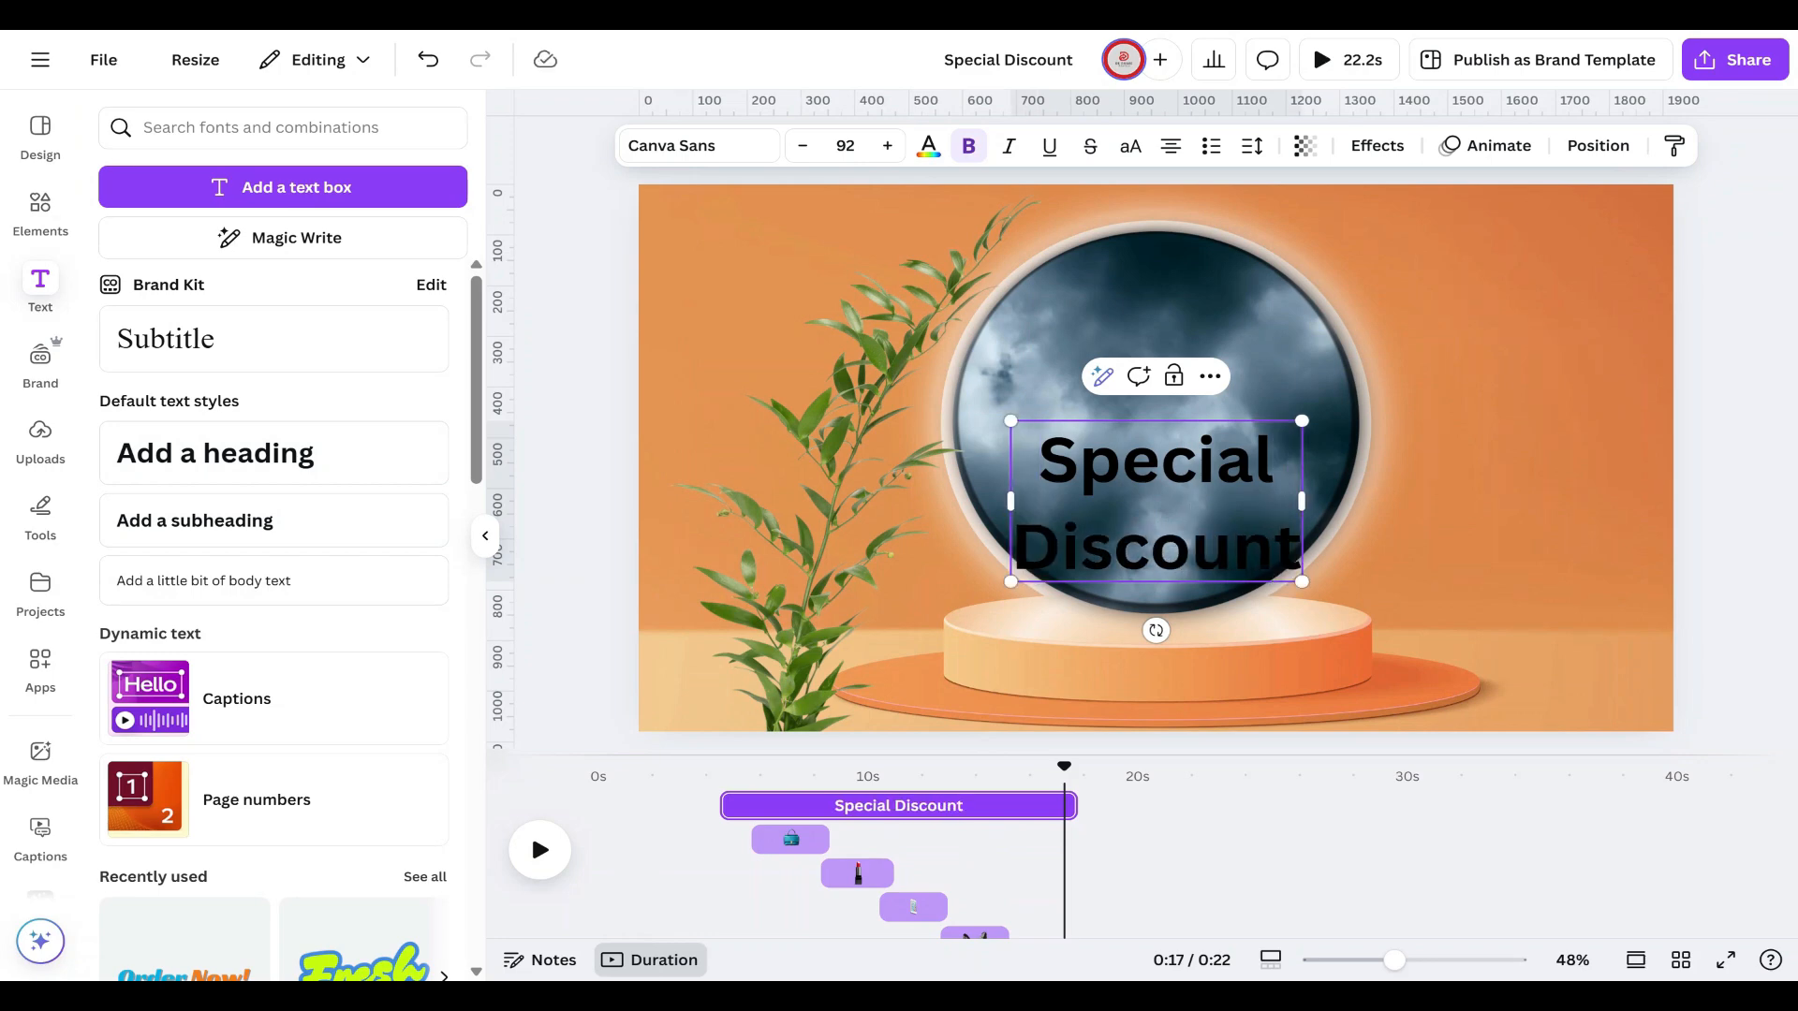
# Step: Move the "Special Discount" heading to the upper right of the second page and color its text white
pyautogui.click(1369, 520)
pyautogui.click(1203, 557)
pyautogui.moveTo(1203, 557); pyautogui.dragTo(1552, 398)
pyautogui.doubleClick(1622, 386)
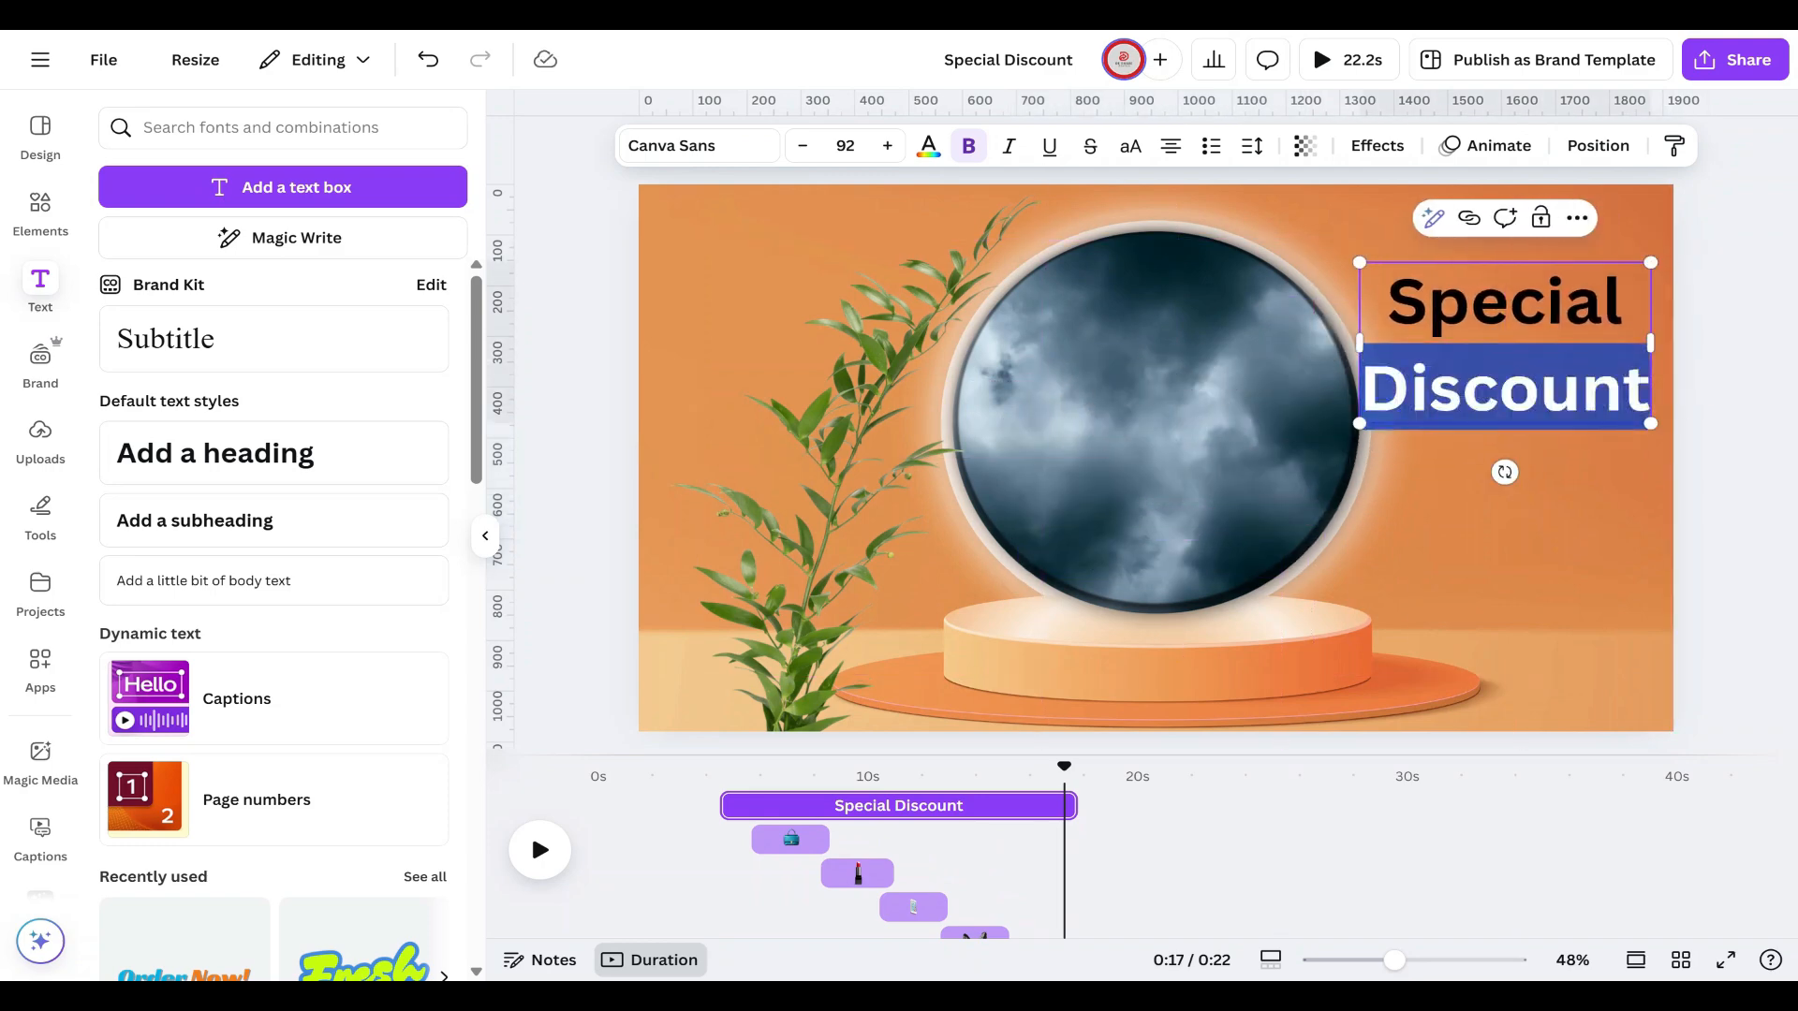
pyautogui.hotkey('ctrl', 'a')
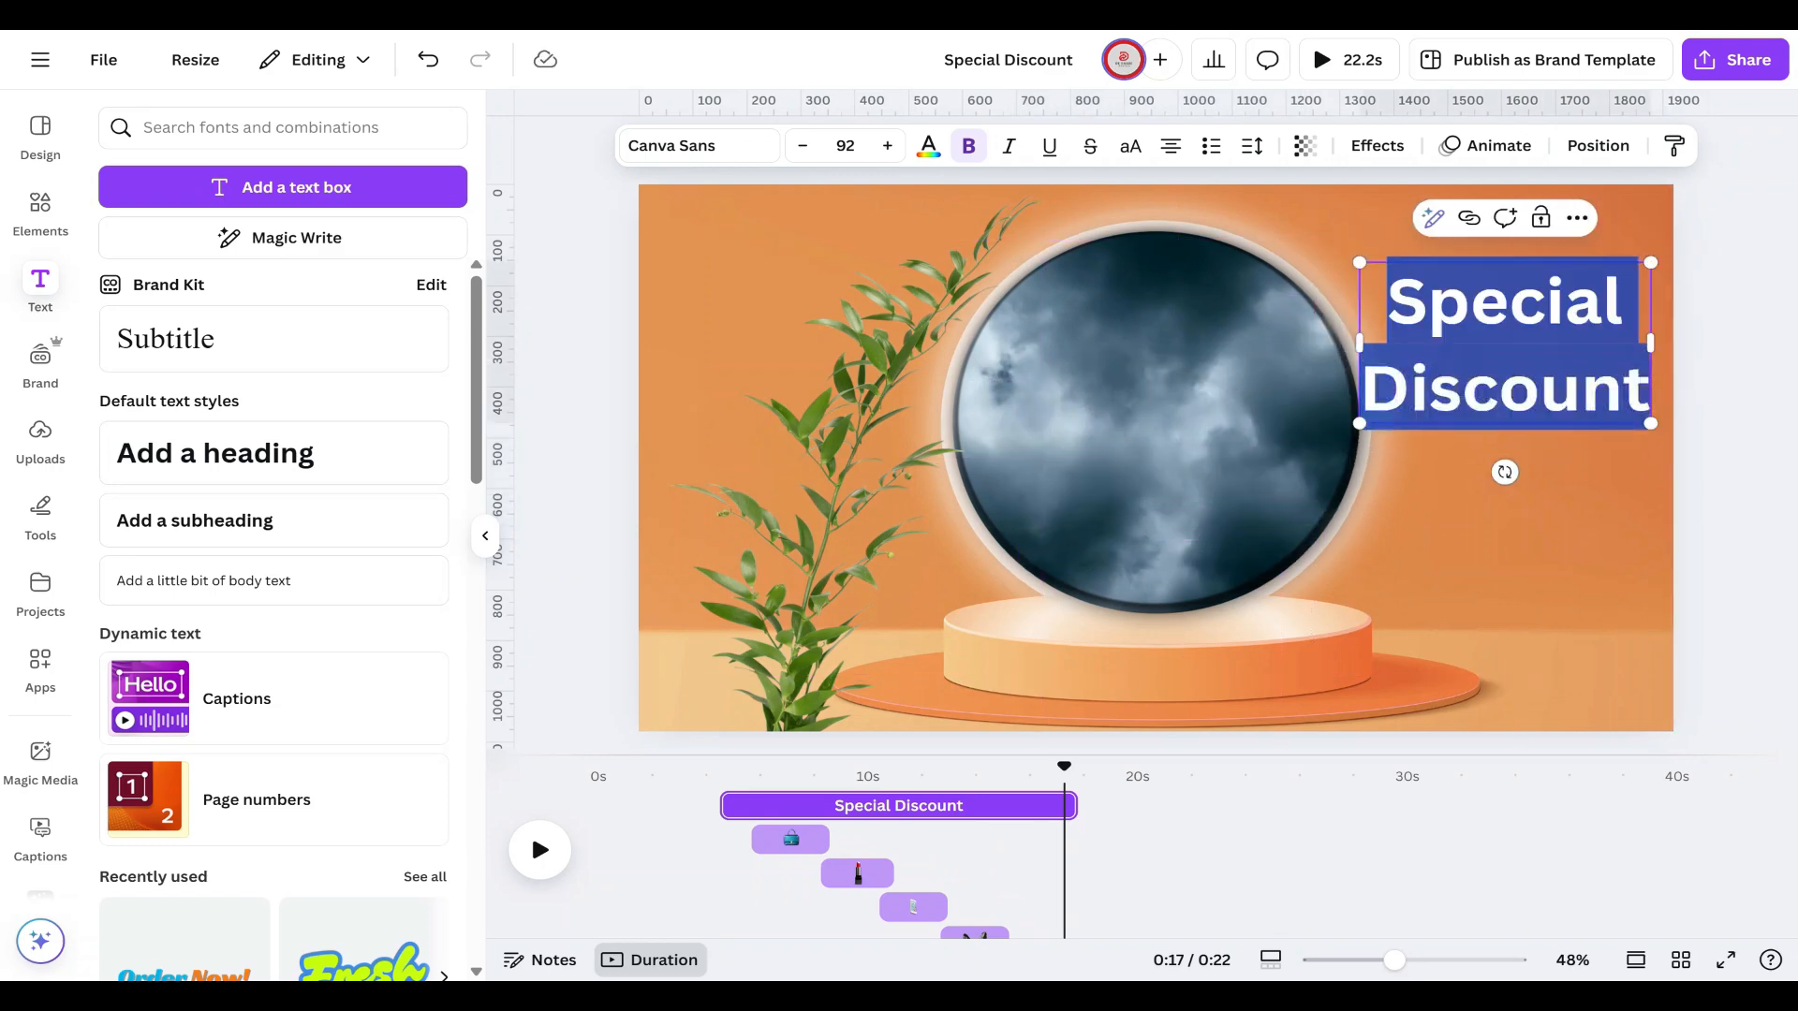
pyautogui.click(928, 145)
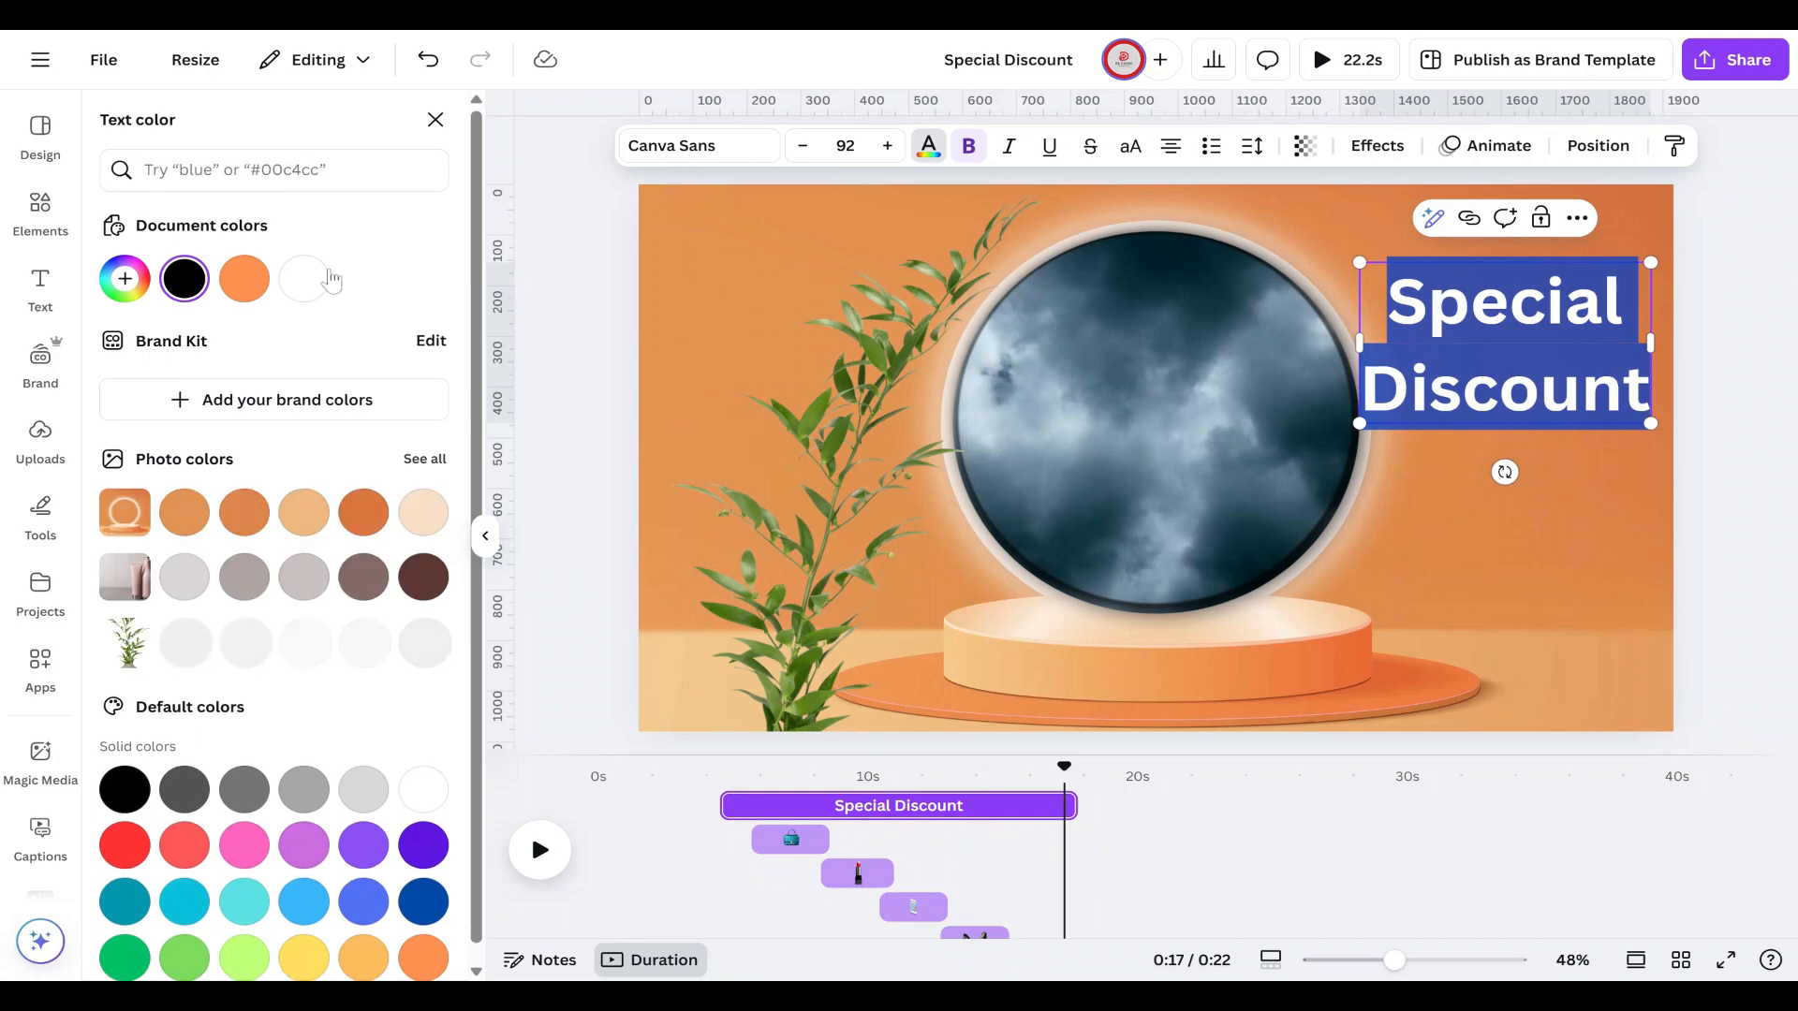
pyautogui.click(309, 284)
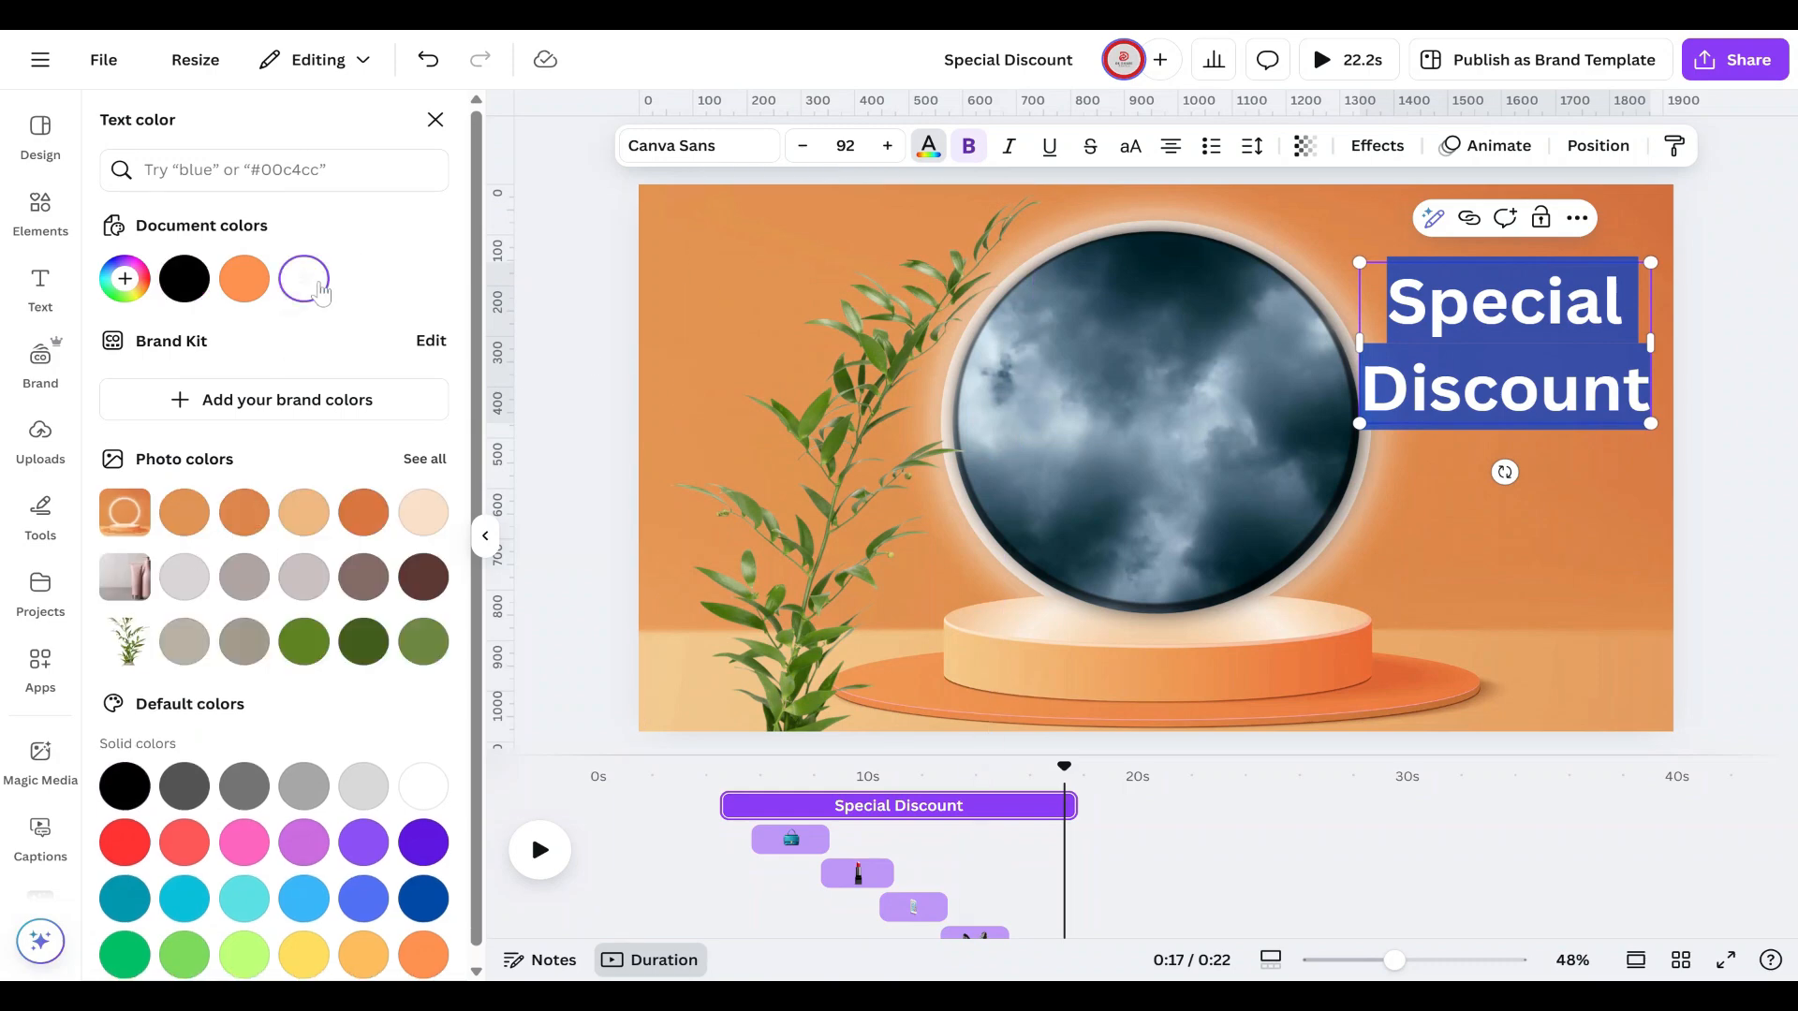
pyautogui.click(1601, 535)
# Step: Apply the Neon effect to the "Special Discount" heading and shrink it to font size 85.5 beside the ring
pyautogui.click(1587, 407)
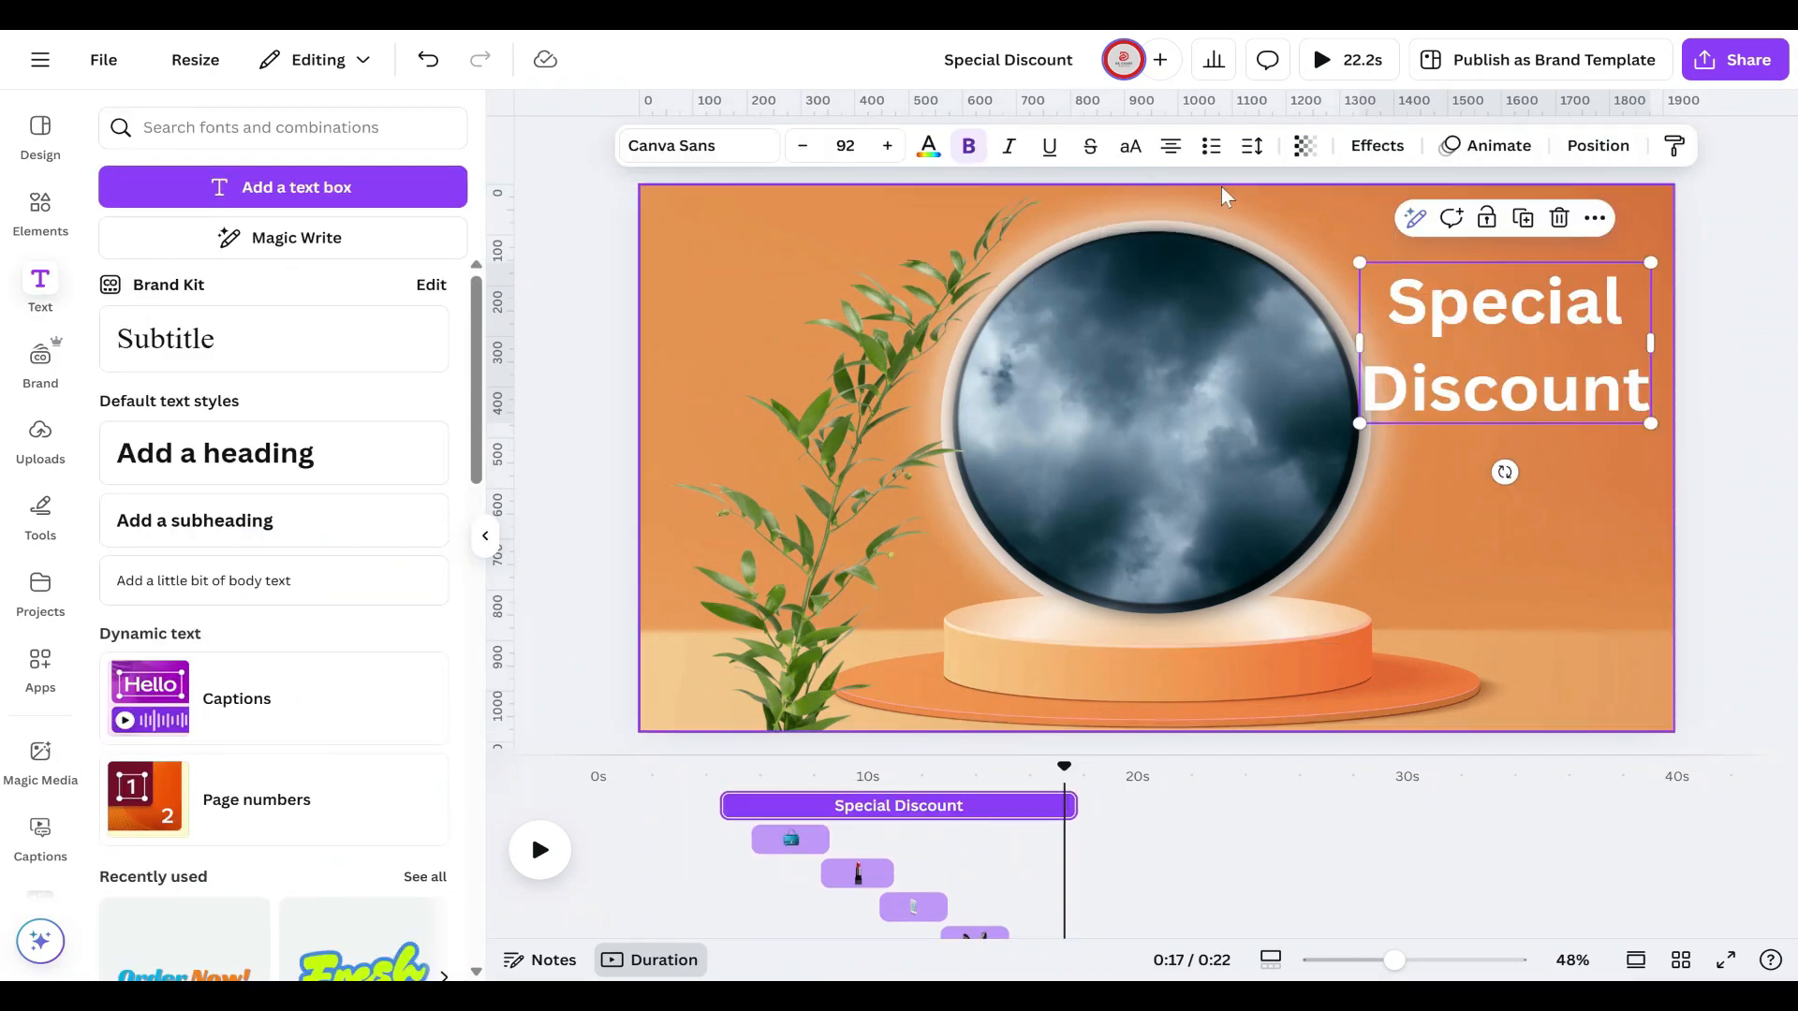
pyautogui.click(1378, 145)
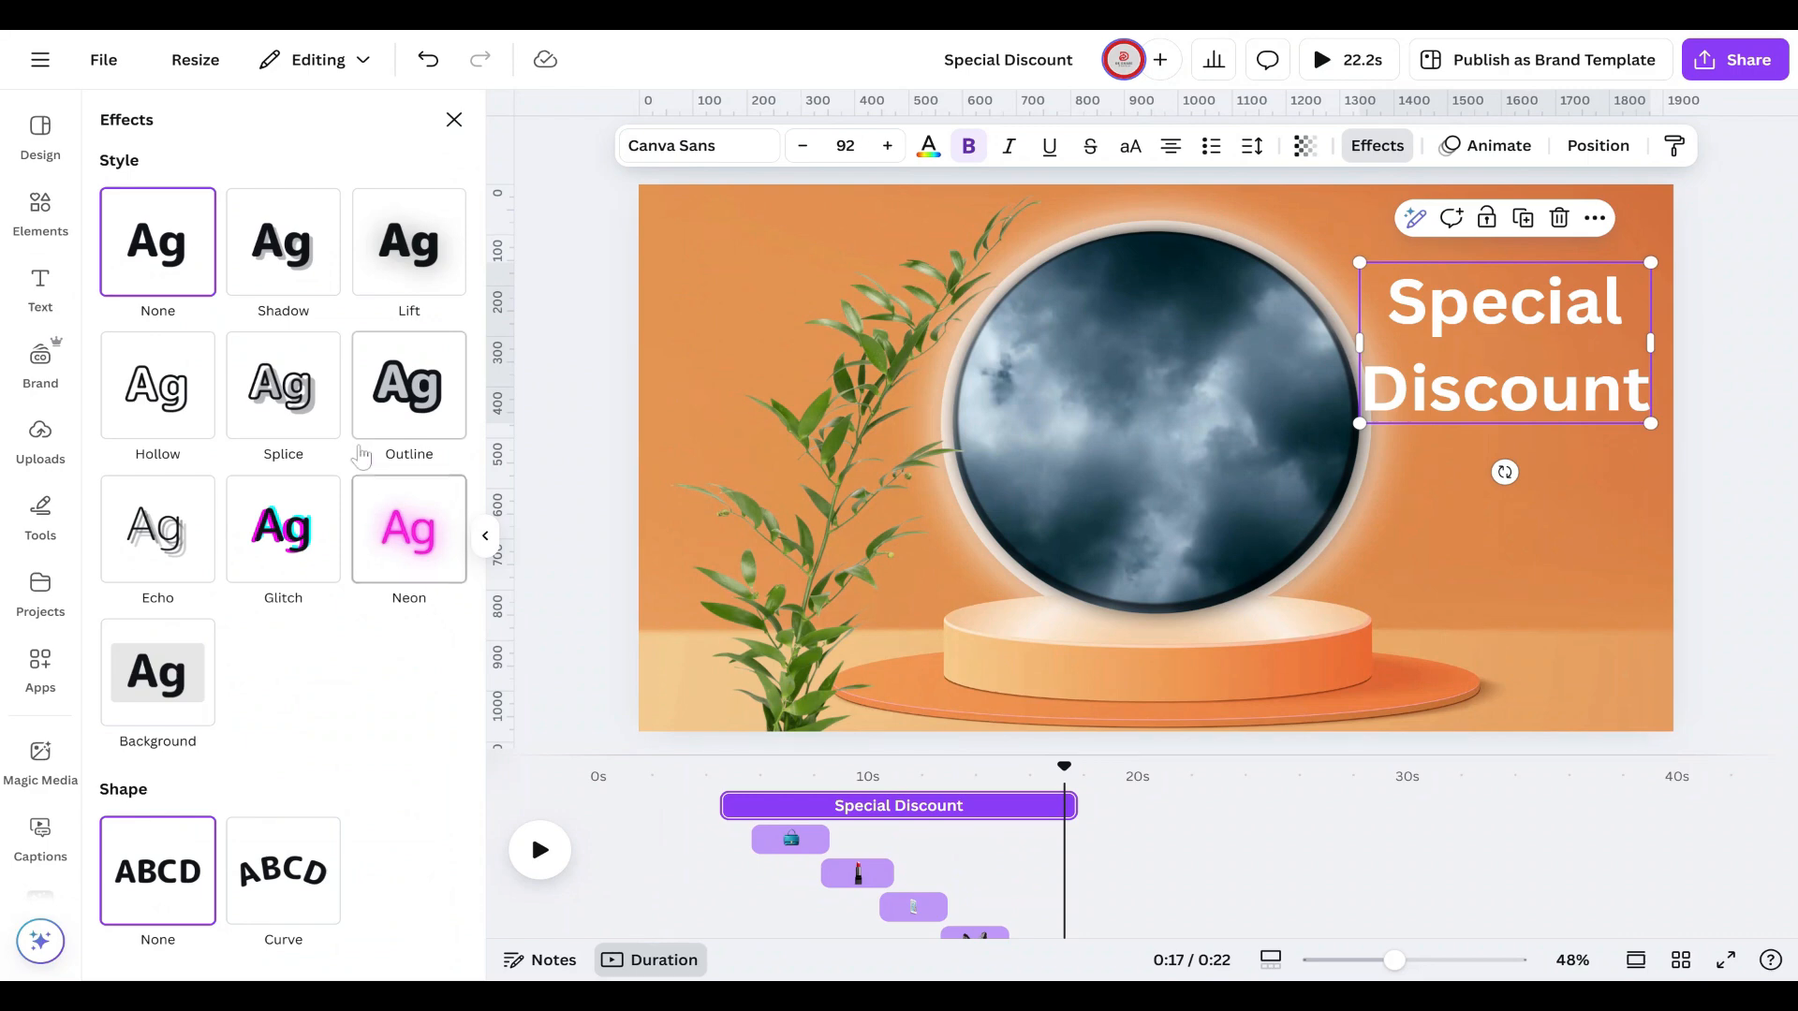
pyautogui.click(398, 532)
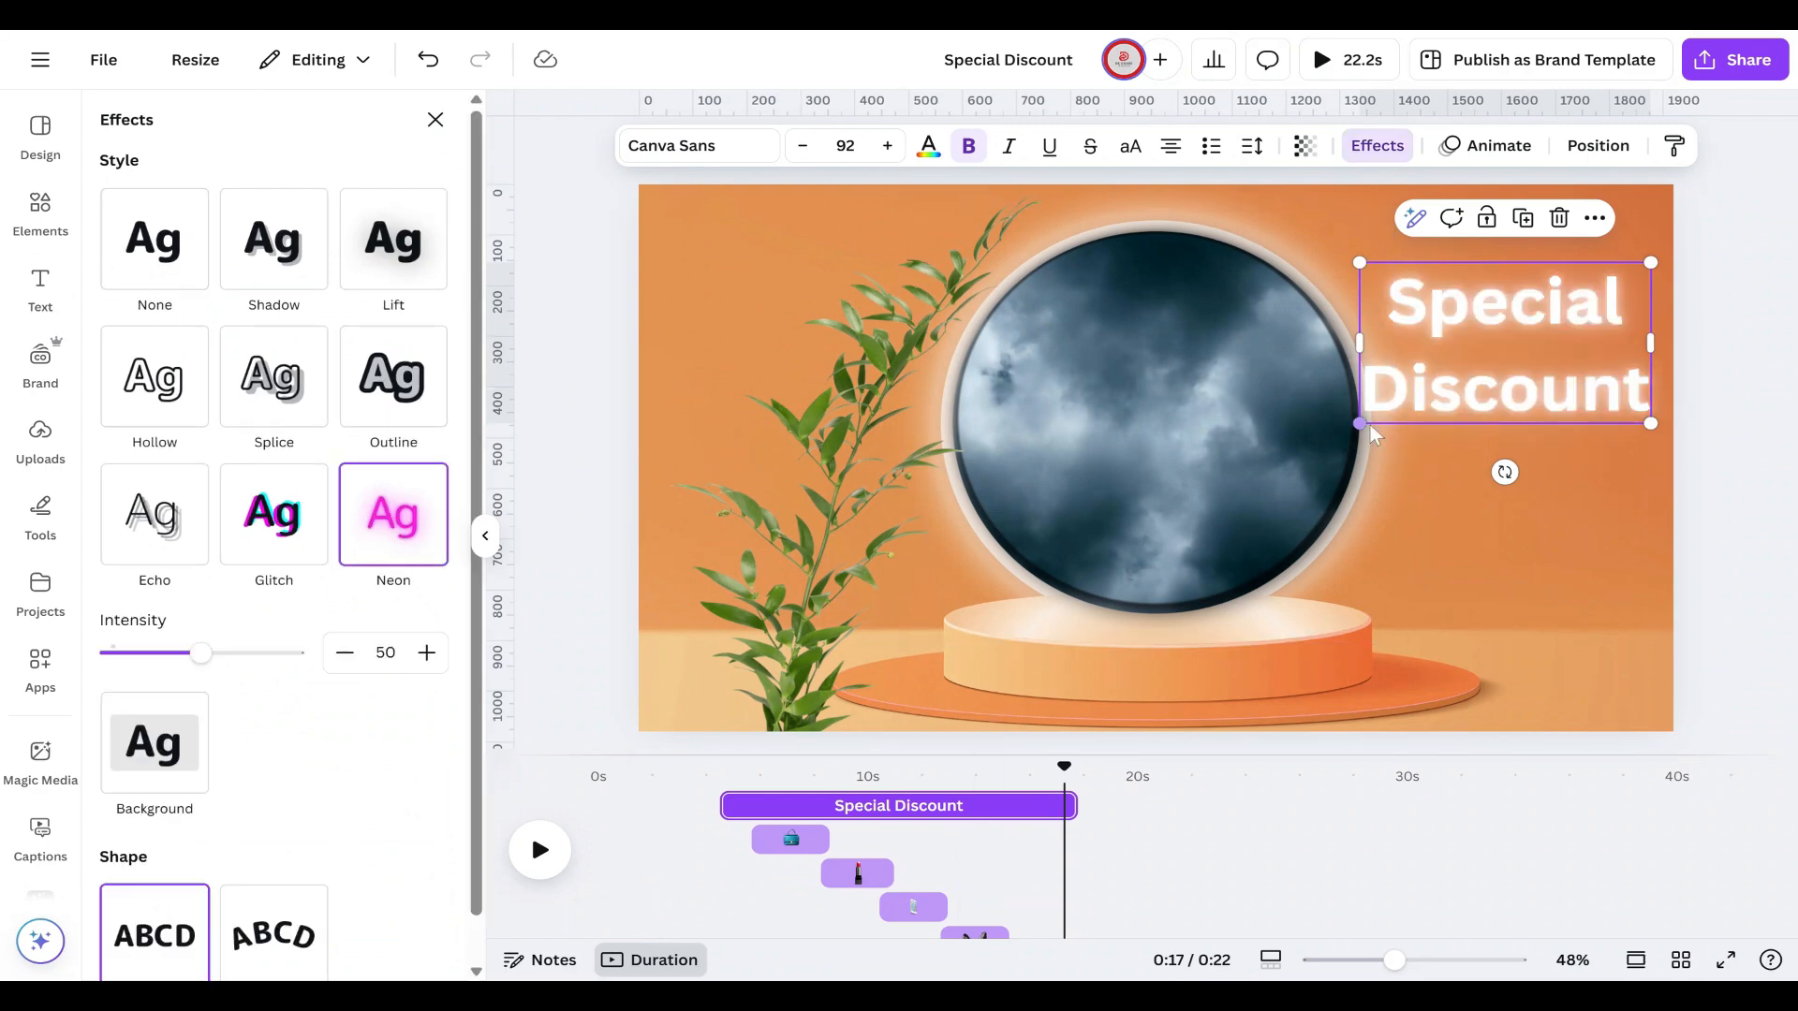
pyautogui.moveTo(1355, 423); pyautogui.dragTo(1395, 403)
pyautogui.moveTo(1462, 299)
pyautogui.mouseDown()
pyautogui.moveTo(1438, 294)
pyautogui.moveTo(1452, 281)
pyautogui.mouseUp()
pyautogui.moveTo(1640, 235); pyautogui.dragTo(1657, 230)
pyautogui.moveTo(1556, 314); pyautogui.dragTo(1557, 319)
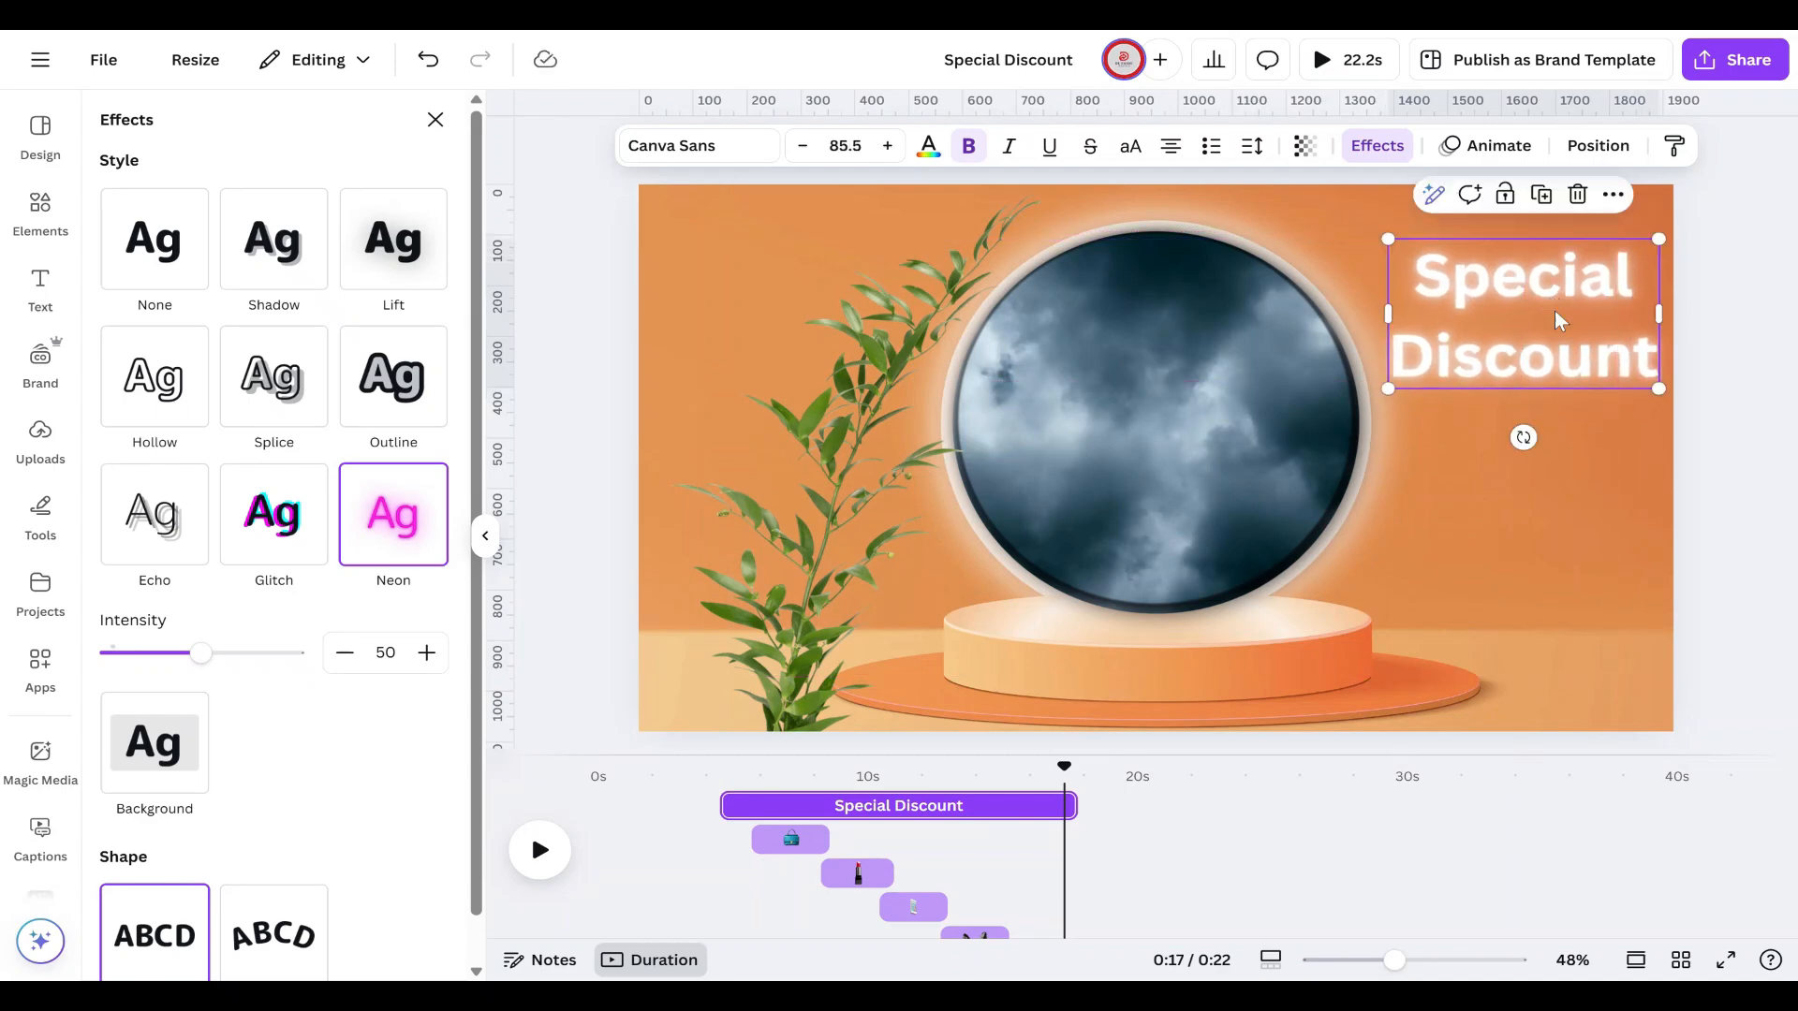
pyautogui.click(1504, 450)
pyautogui.click(1573, 370)
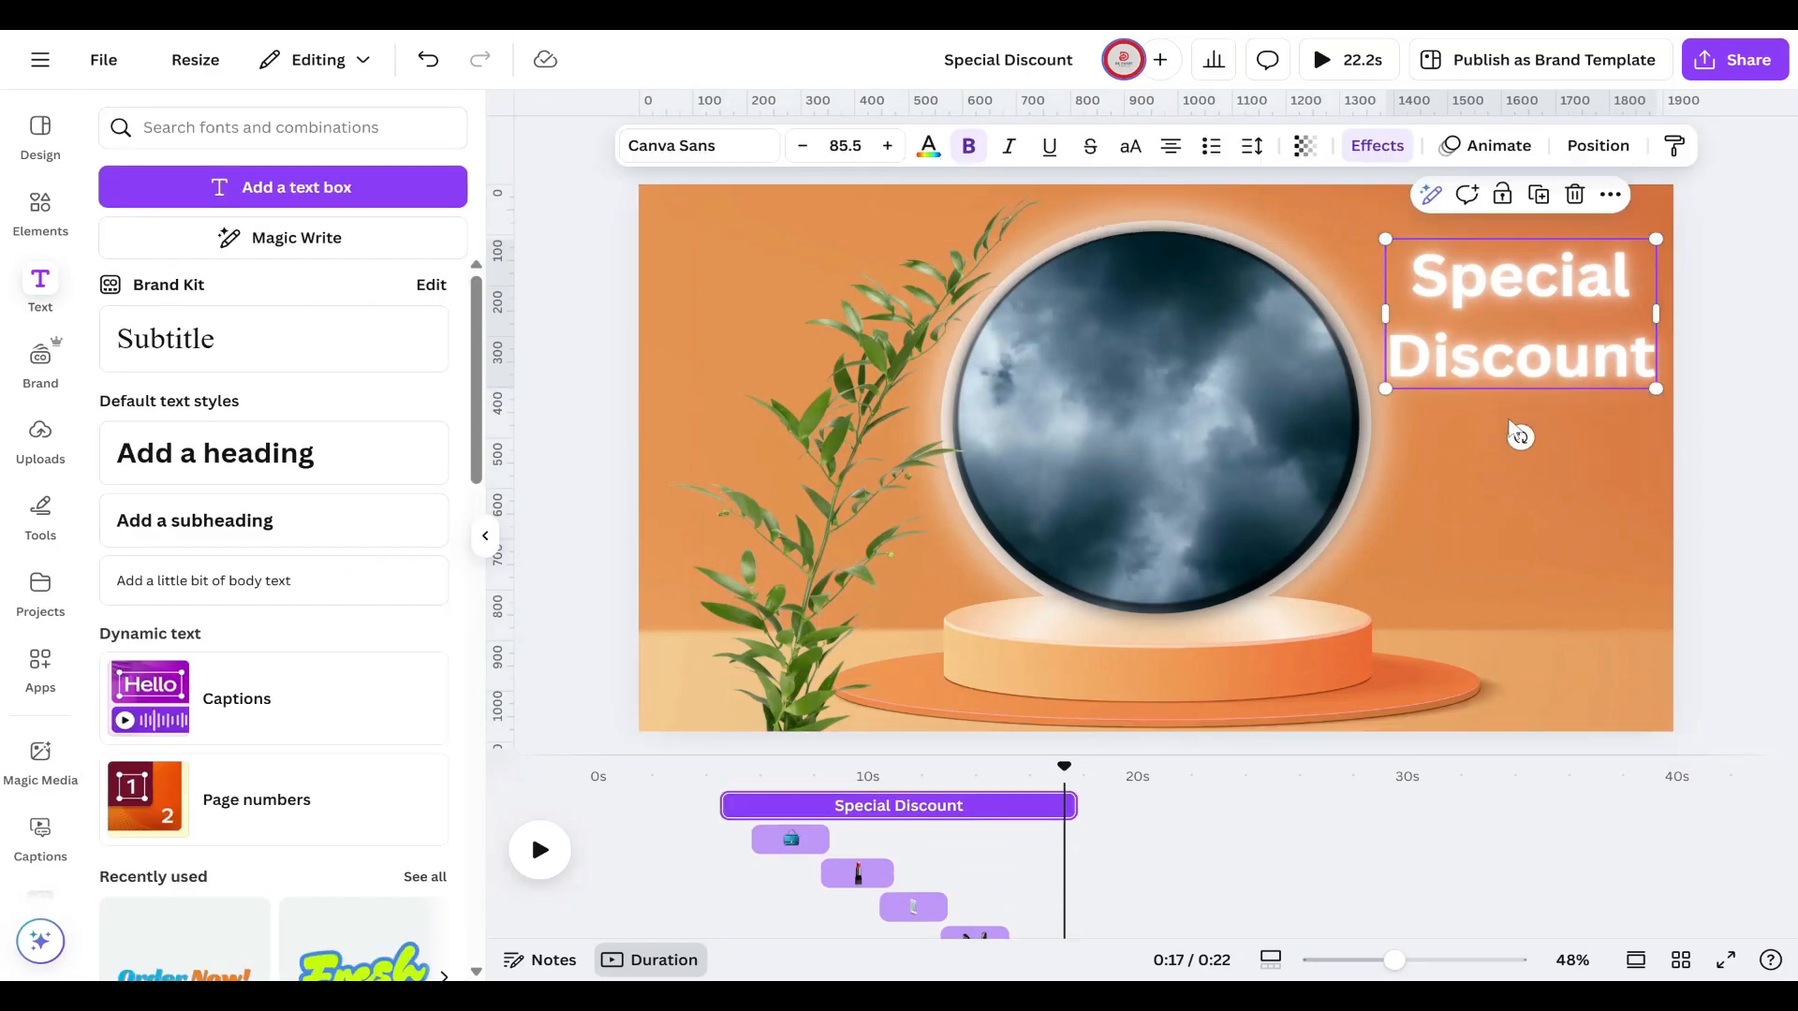
# Step: Add a subheading reading "Order Your Product Now" to the second page and move it right, below the heading
pyautogui.click(1189, 541)
pyautogui.click(210, 518)
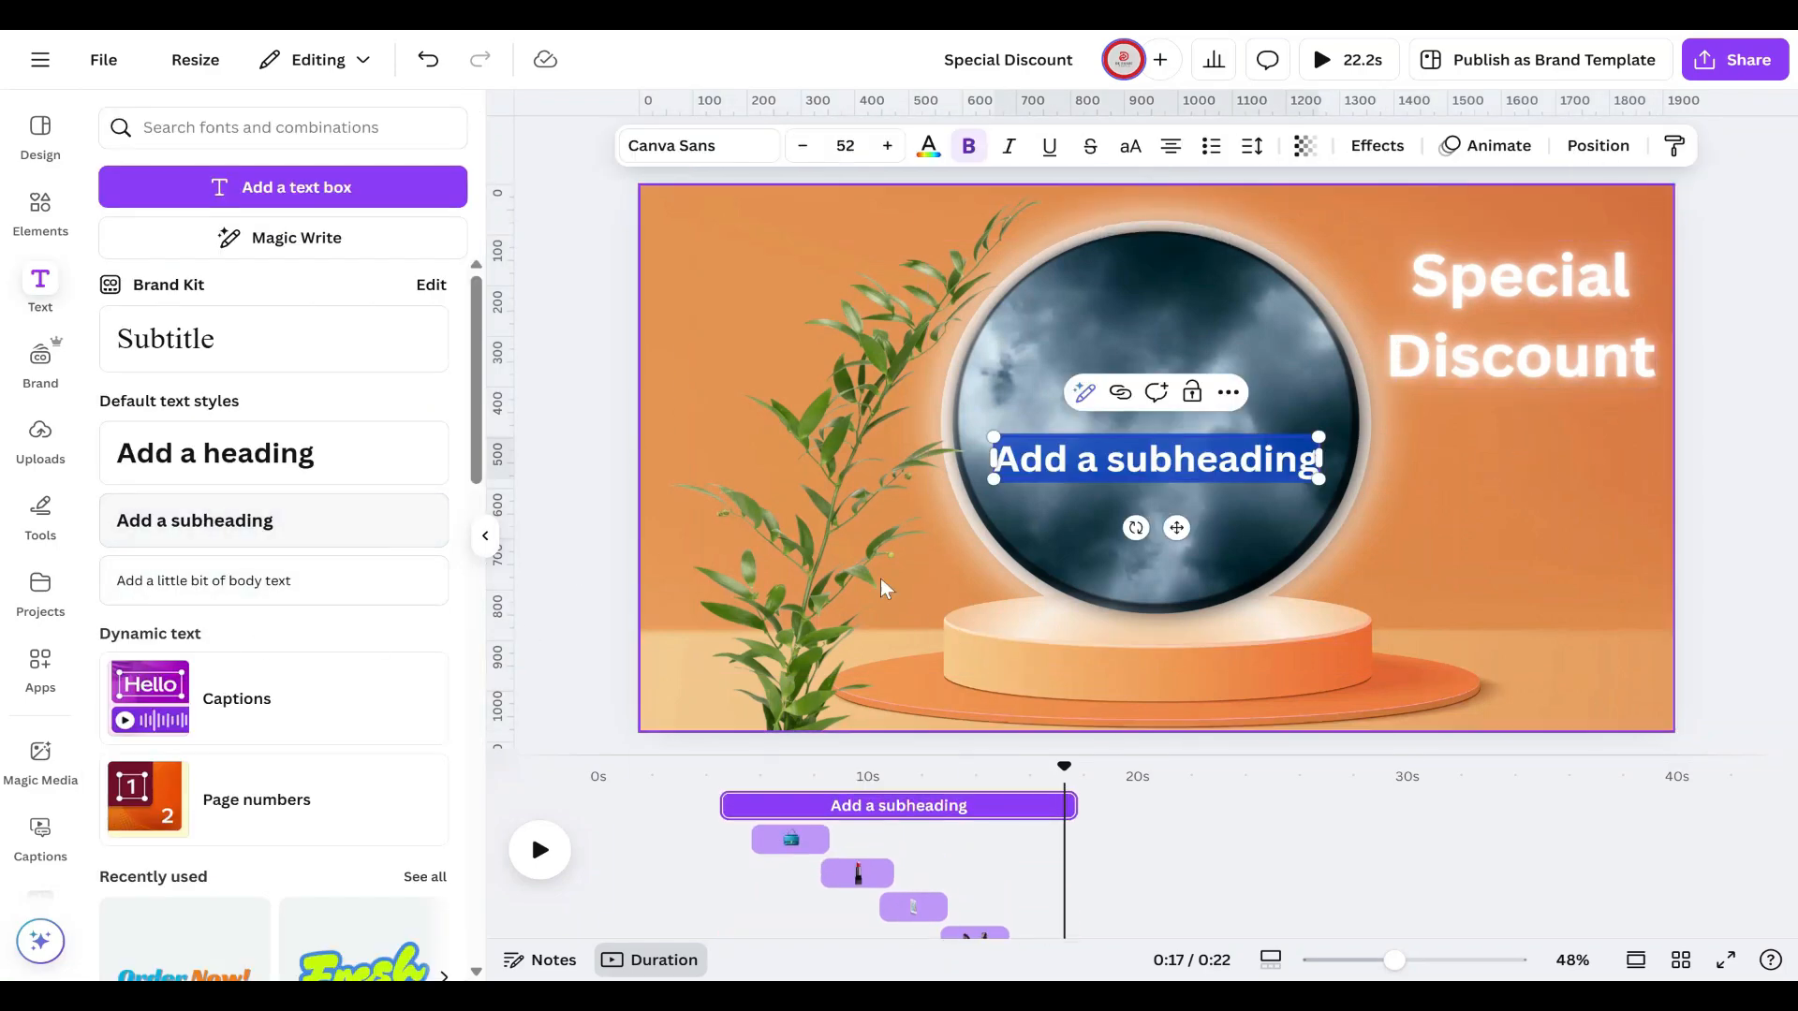
pyautogui.press('BackSpace')
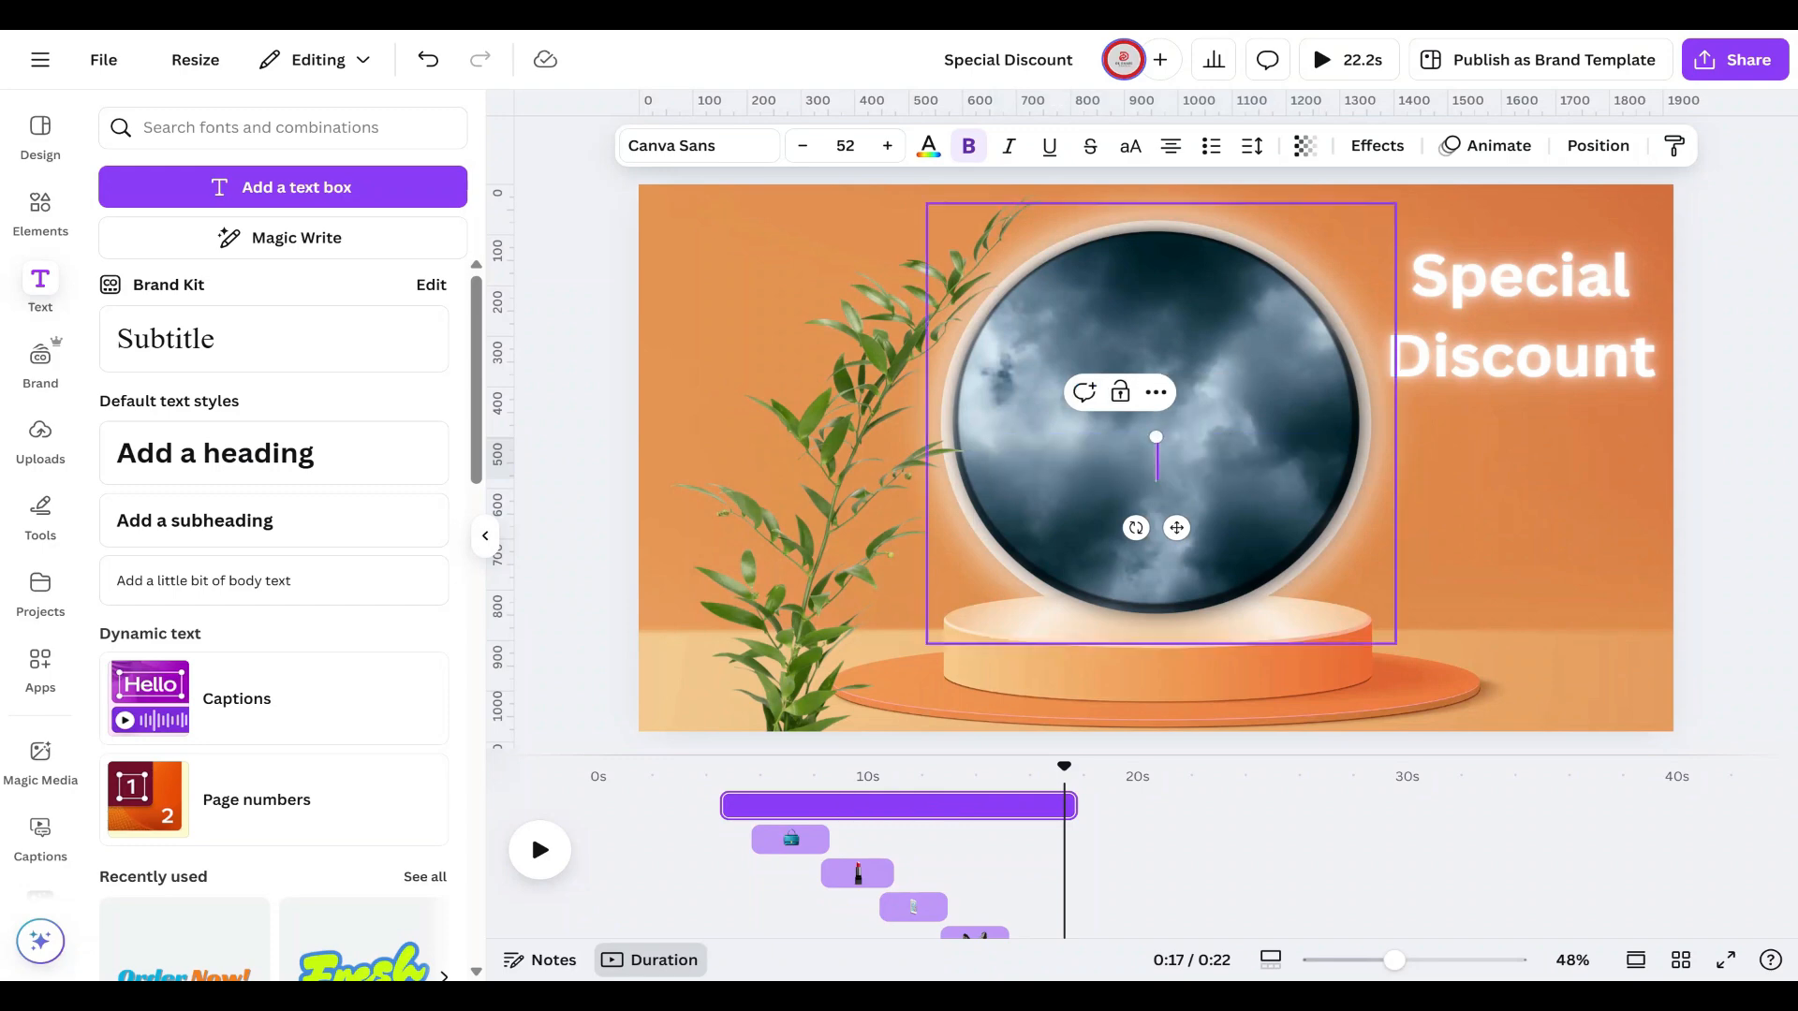
pyautogui.write('O')
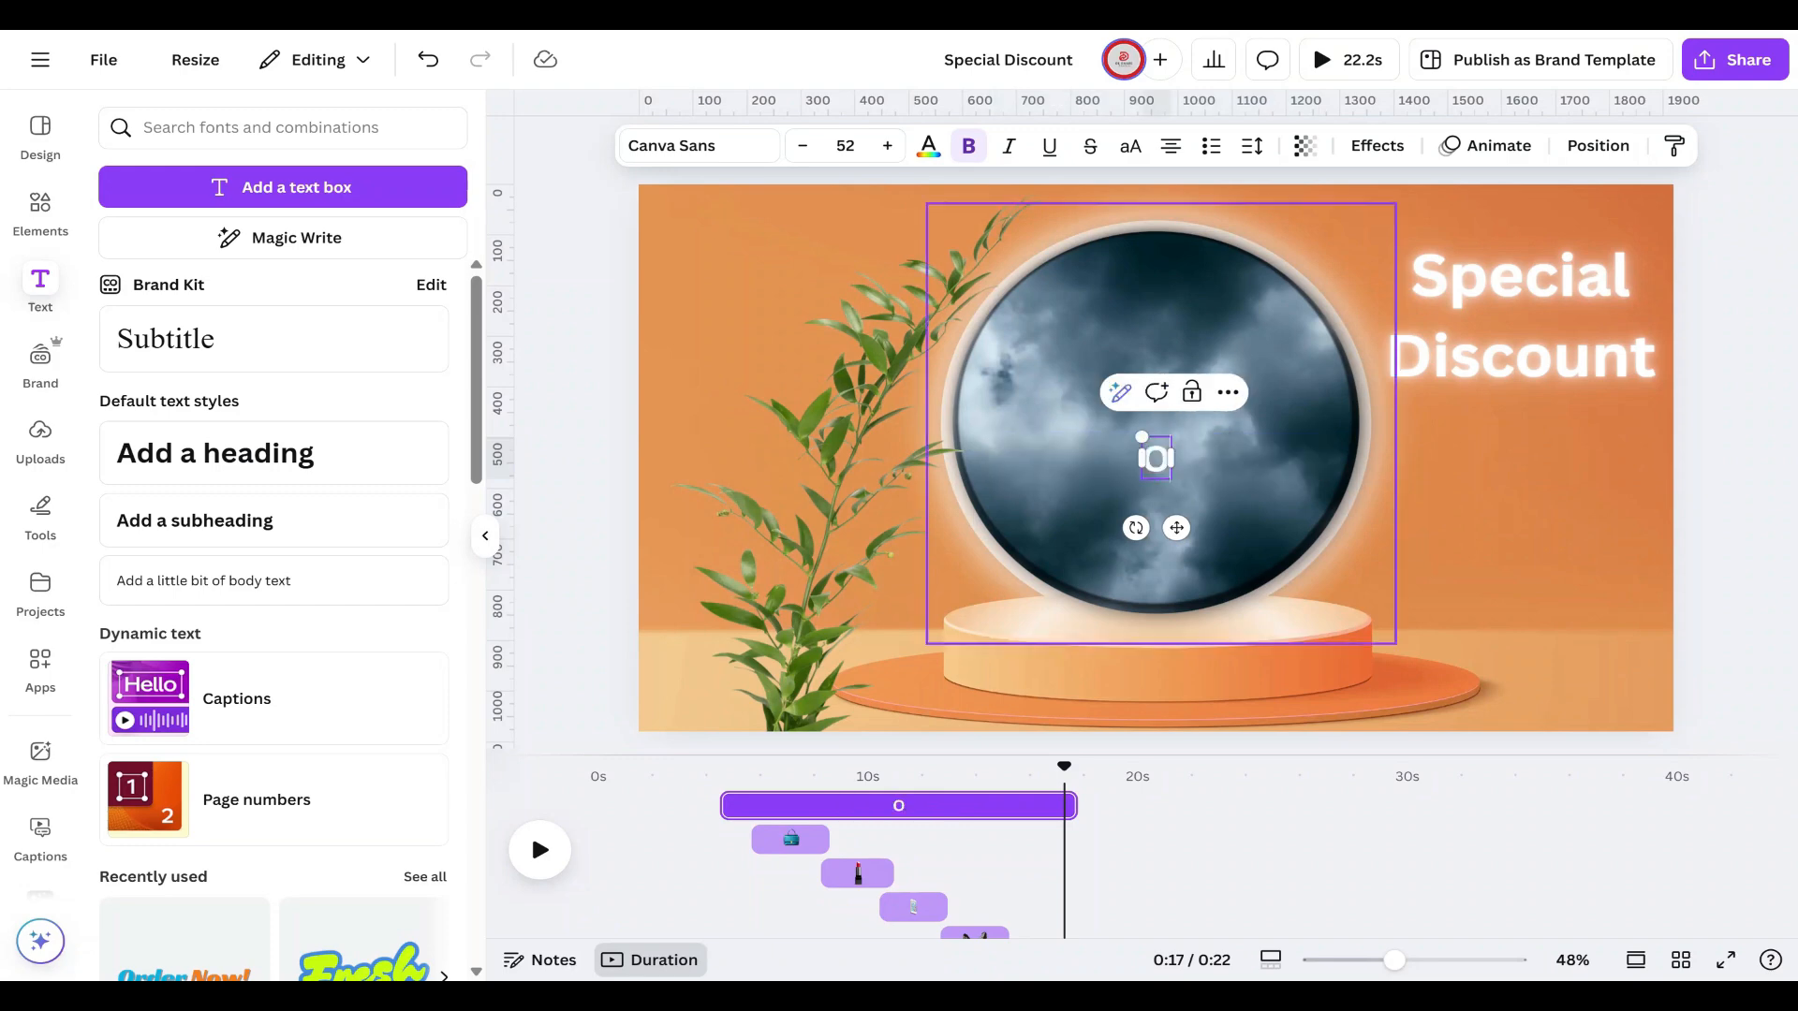
pyautogui.write('rde')
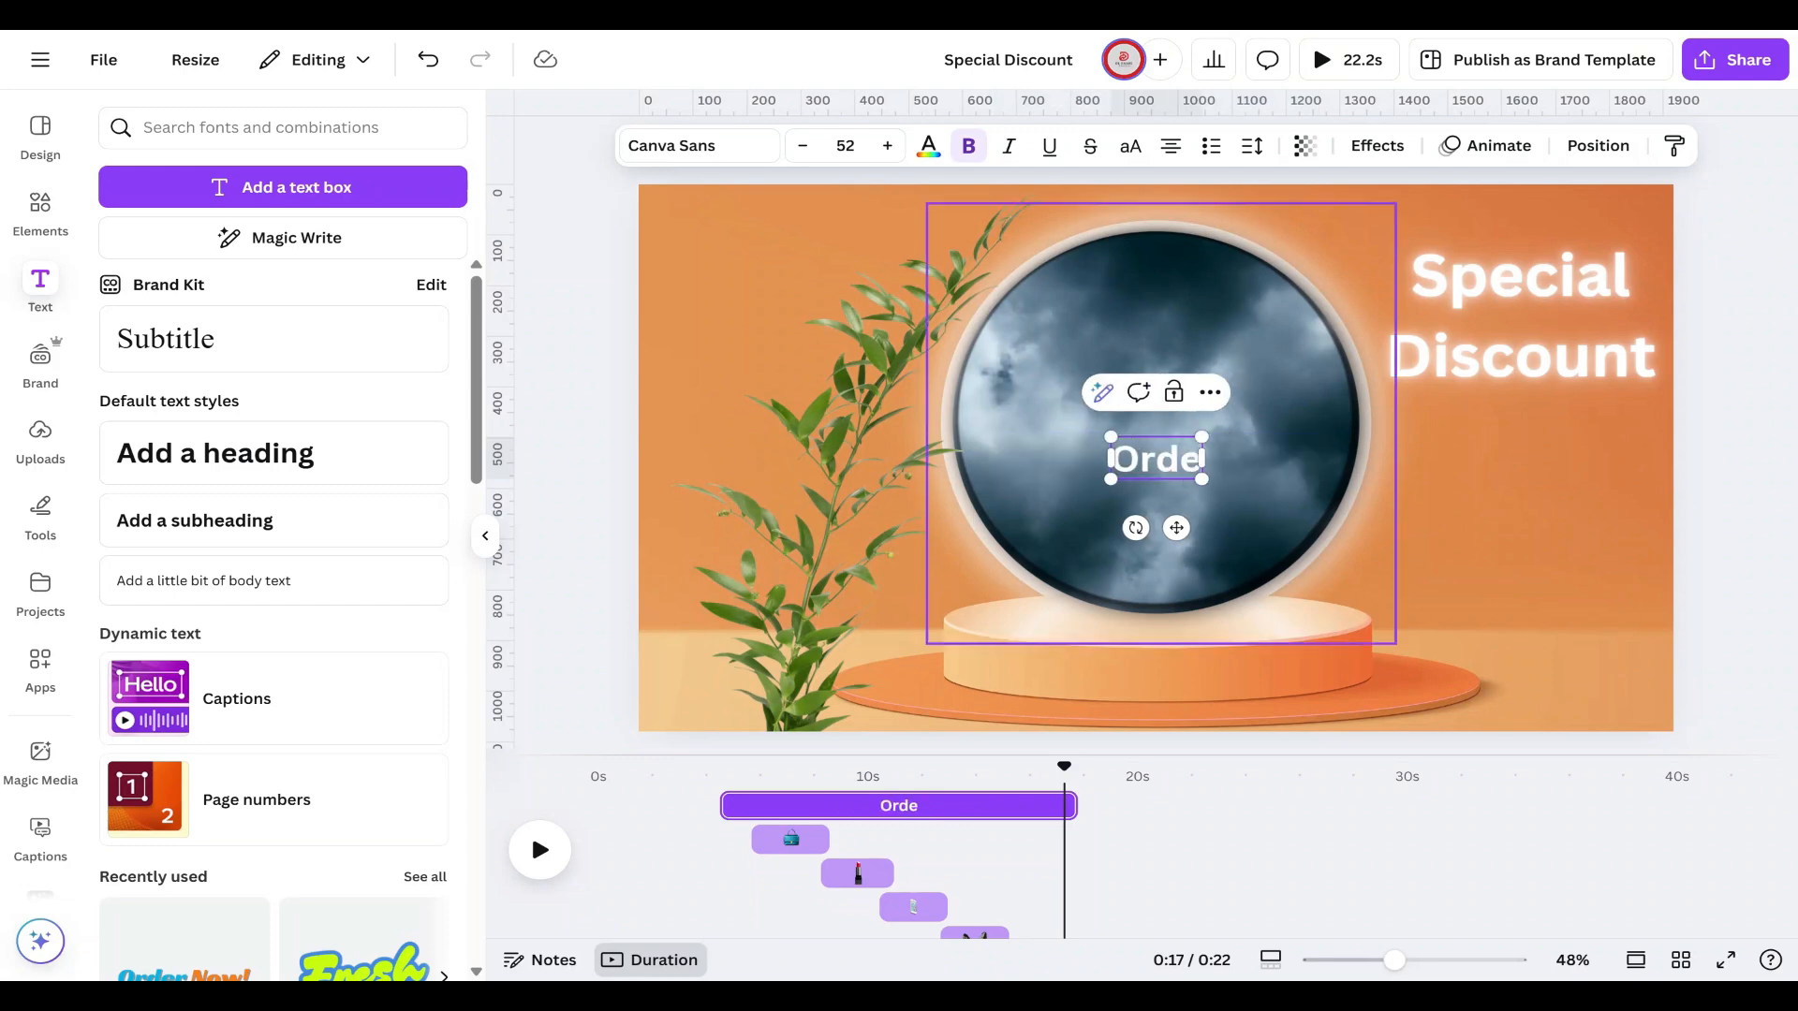
pyautogui.write('r Y')
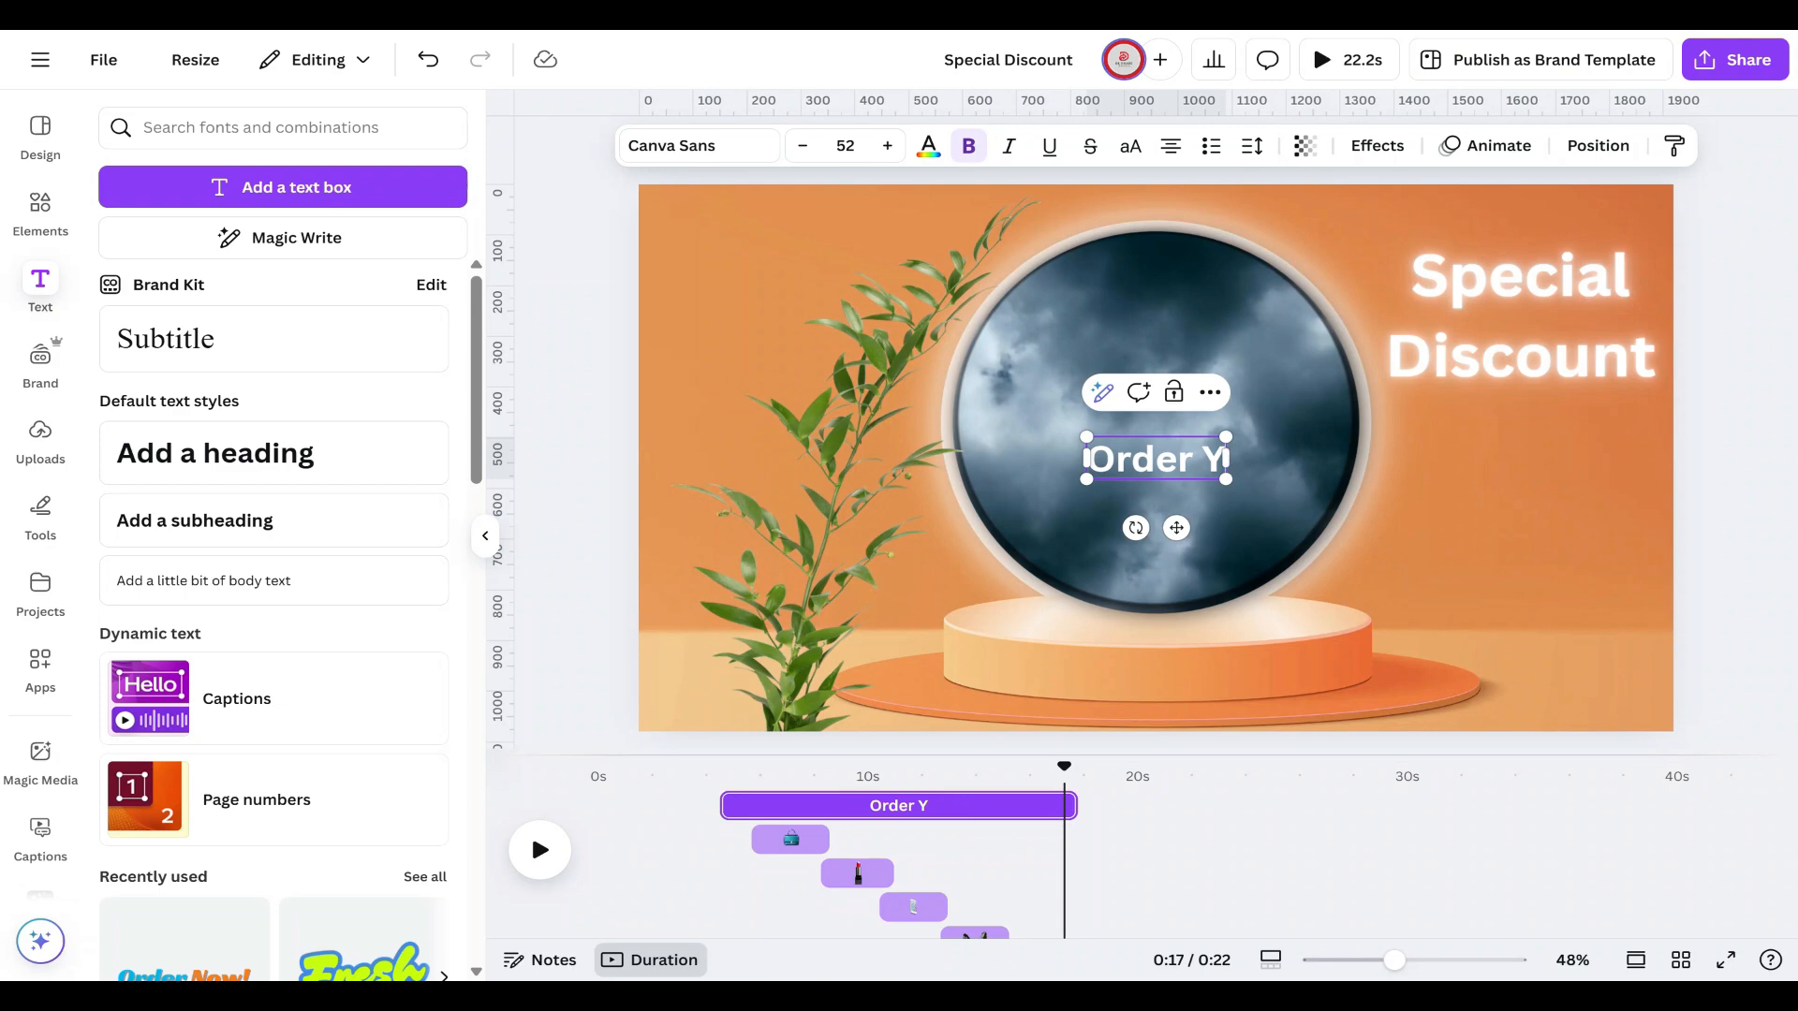
pyautogui.write('our P')
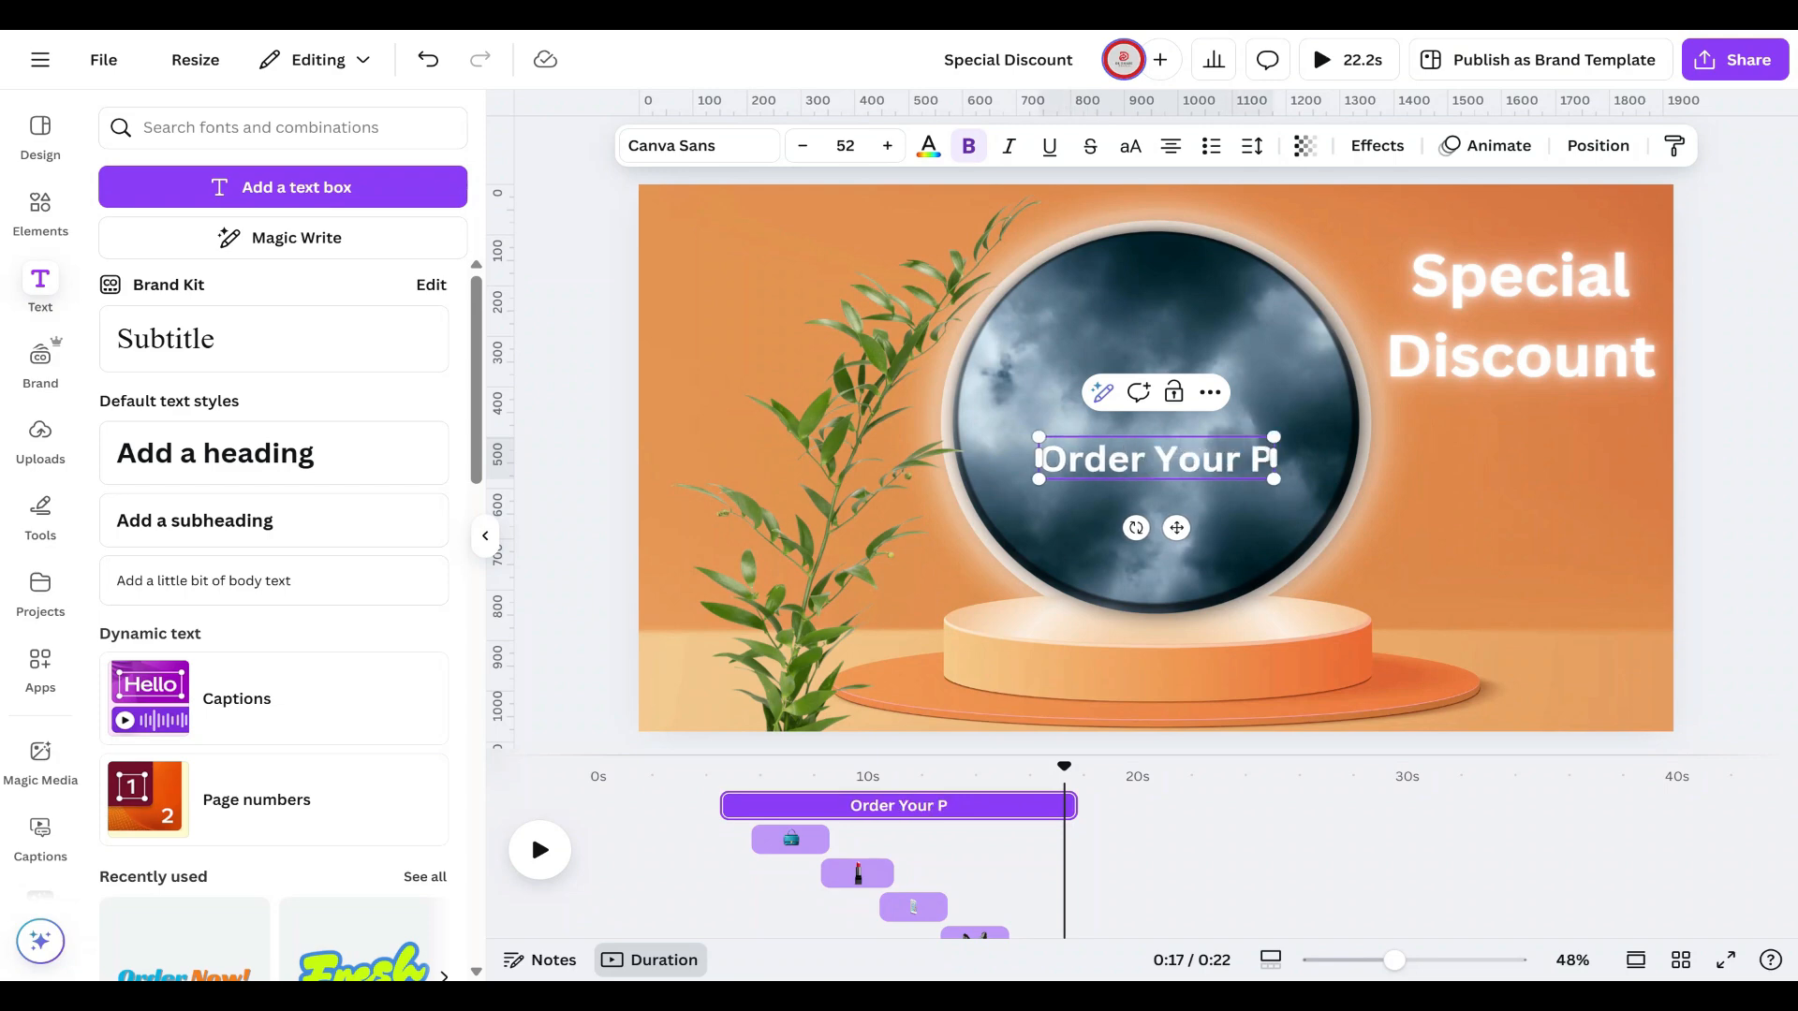
pyautogui.write('ro')
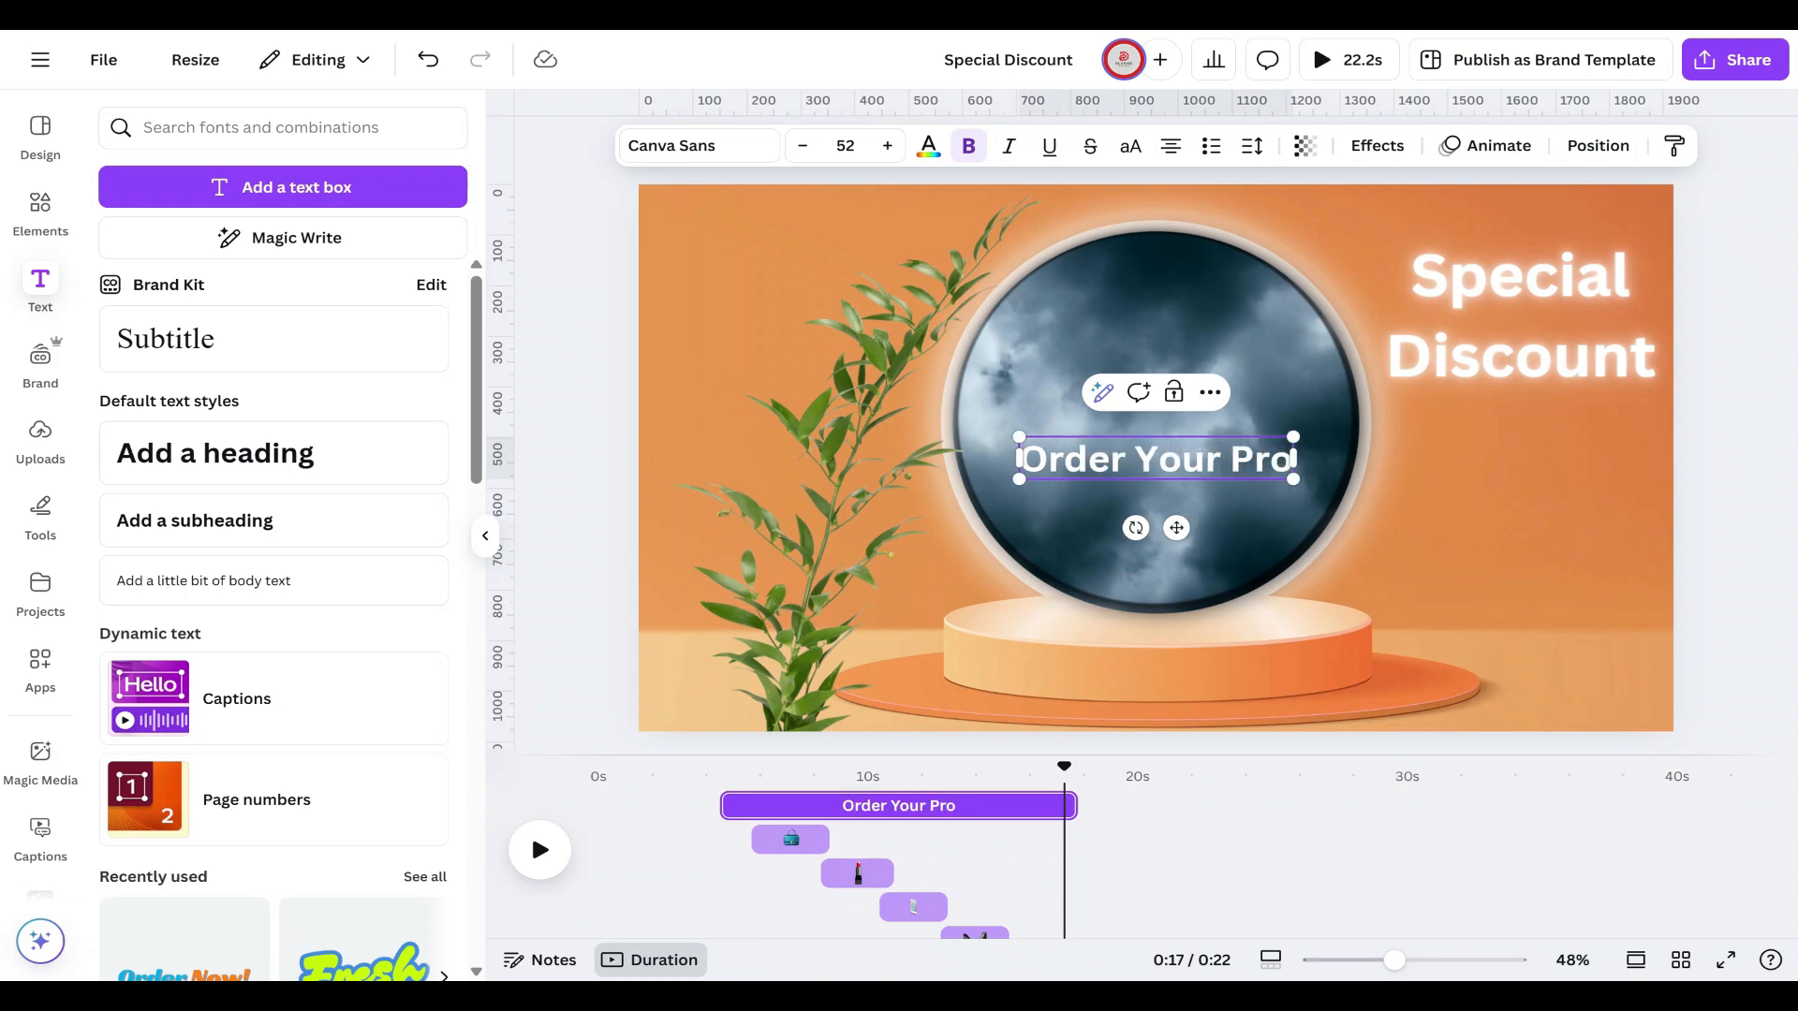
pyautogui.write('d')
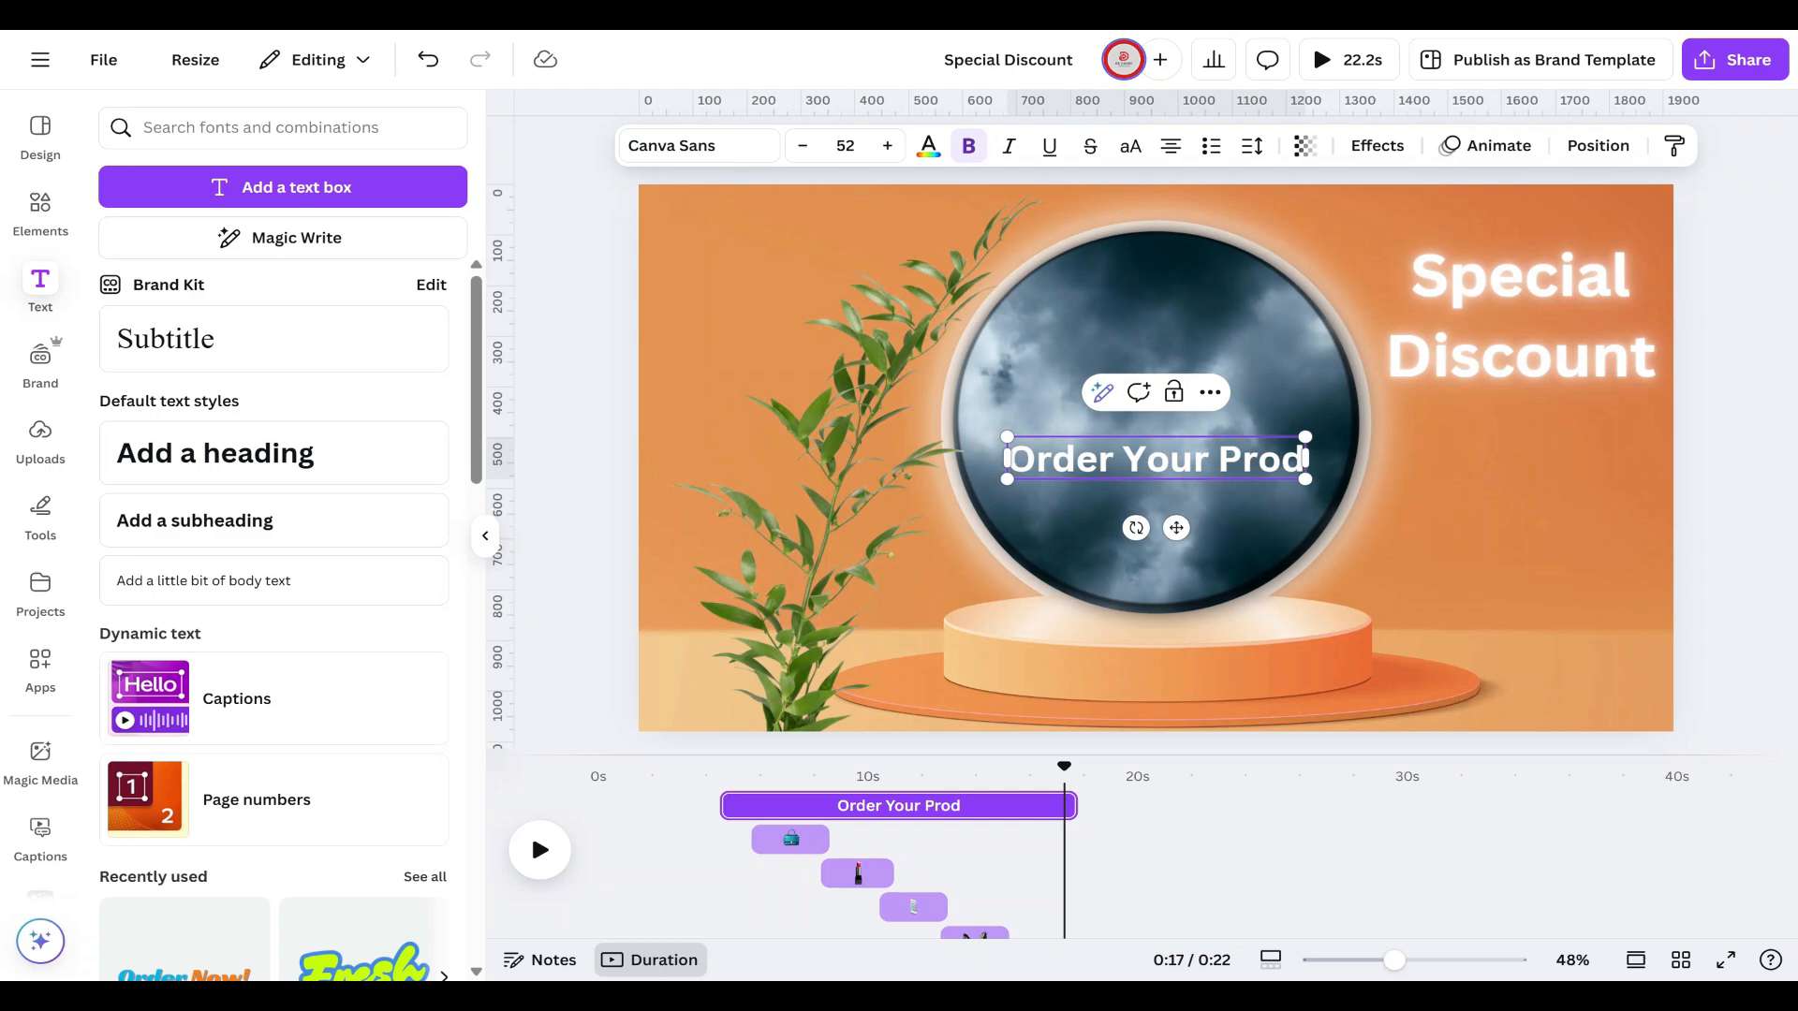
pyautogui.write('uct')
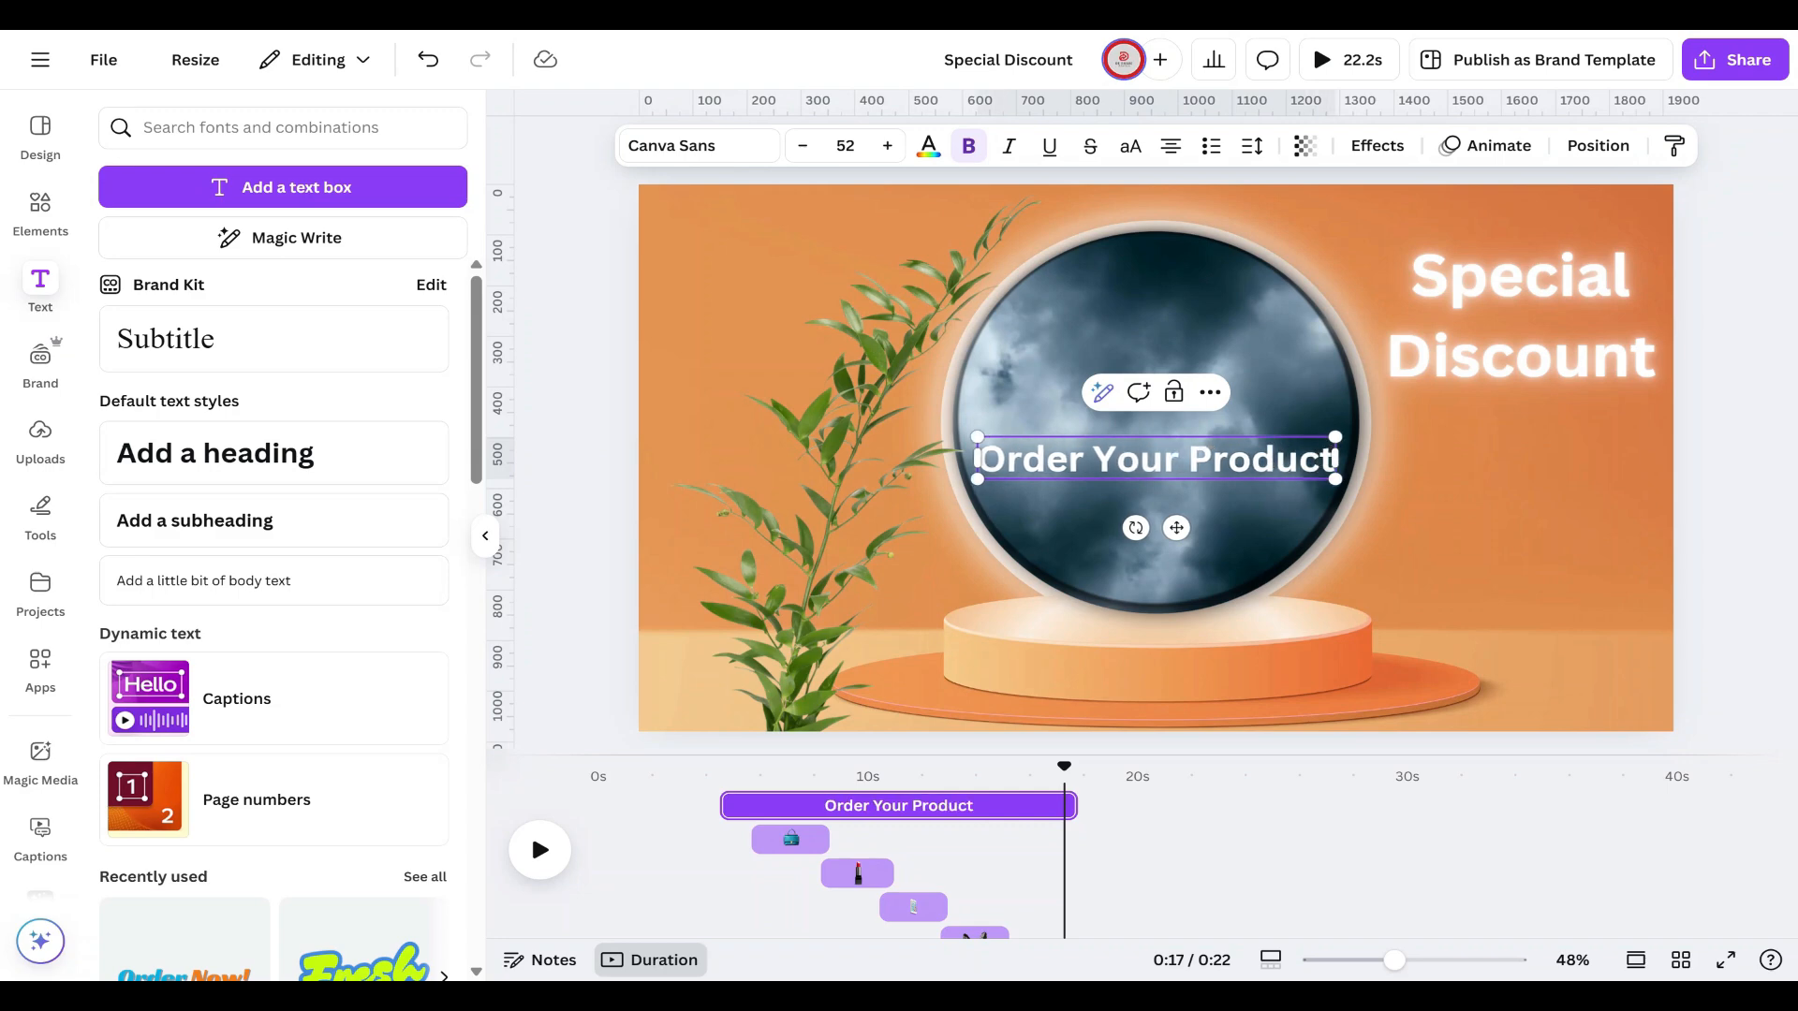
pyautogui.write('!')
pyautogui.write(' Now')
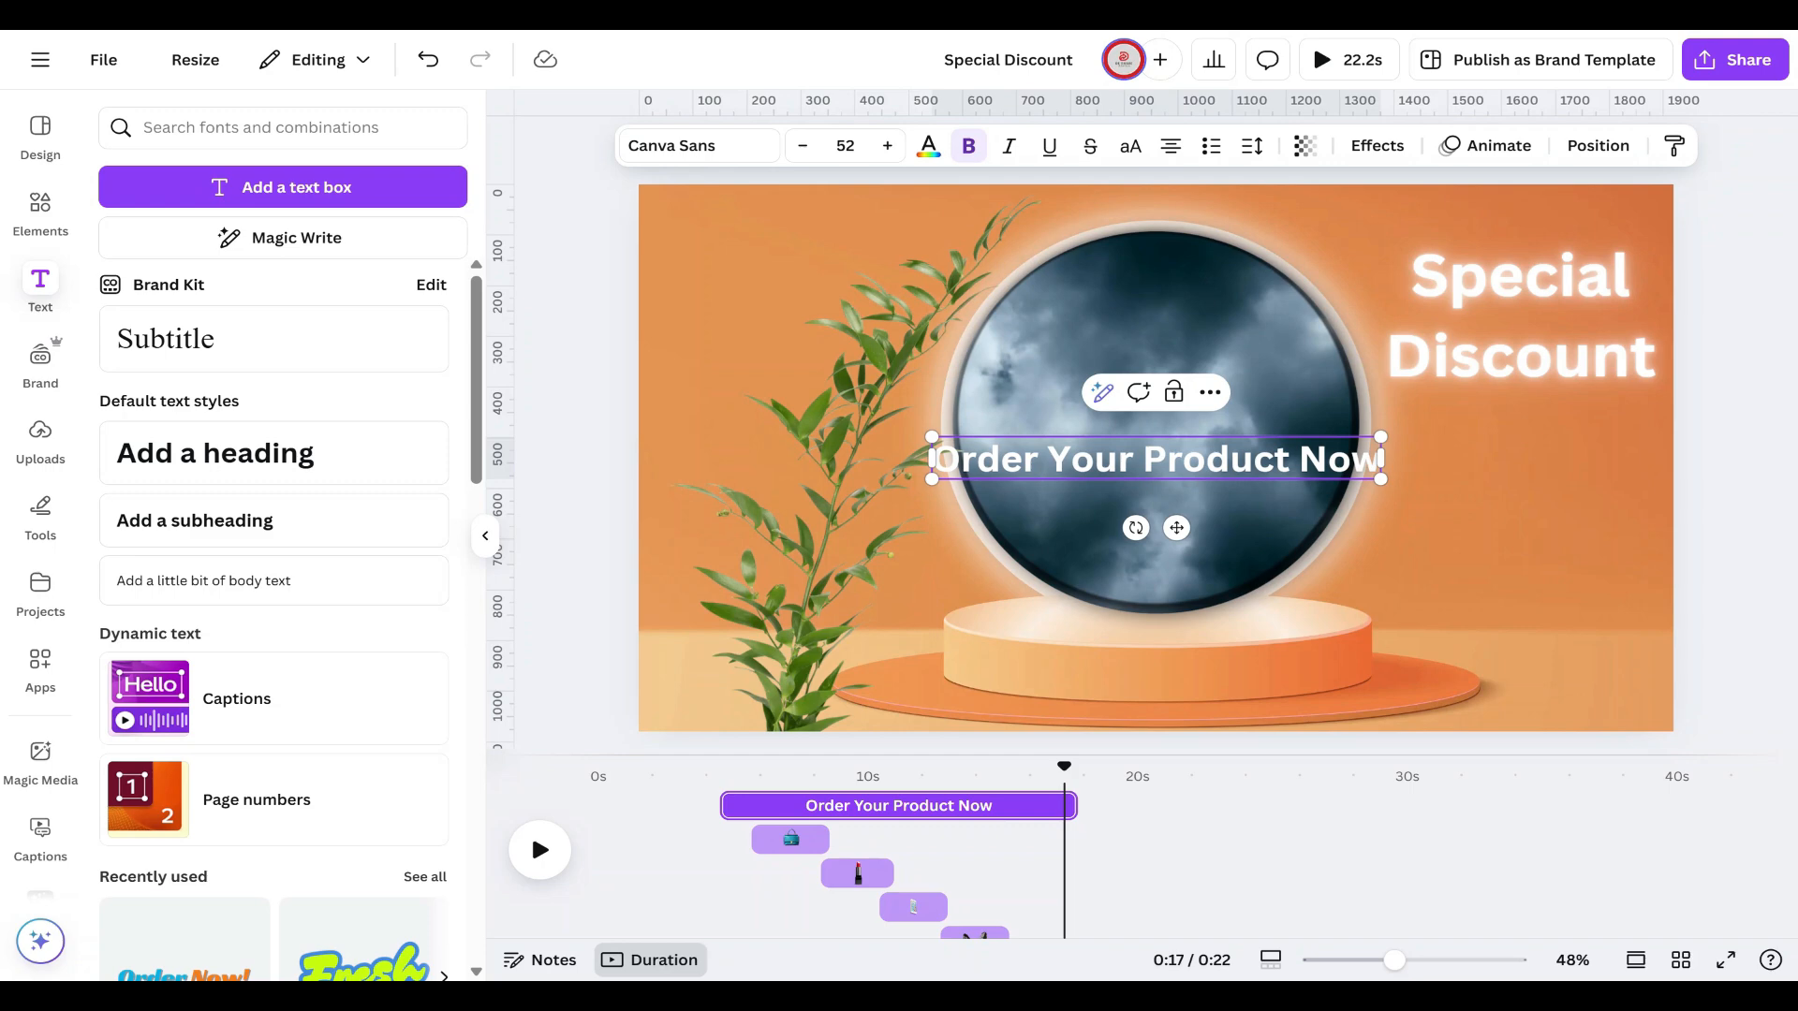
pyautogui.moveTo(1177, 527); pyautogui.dragTo(1481, 526)
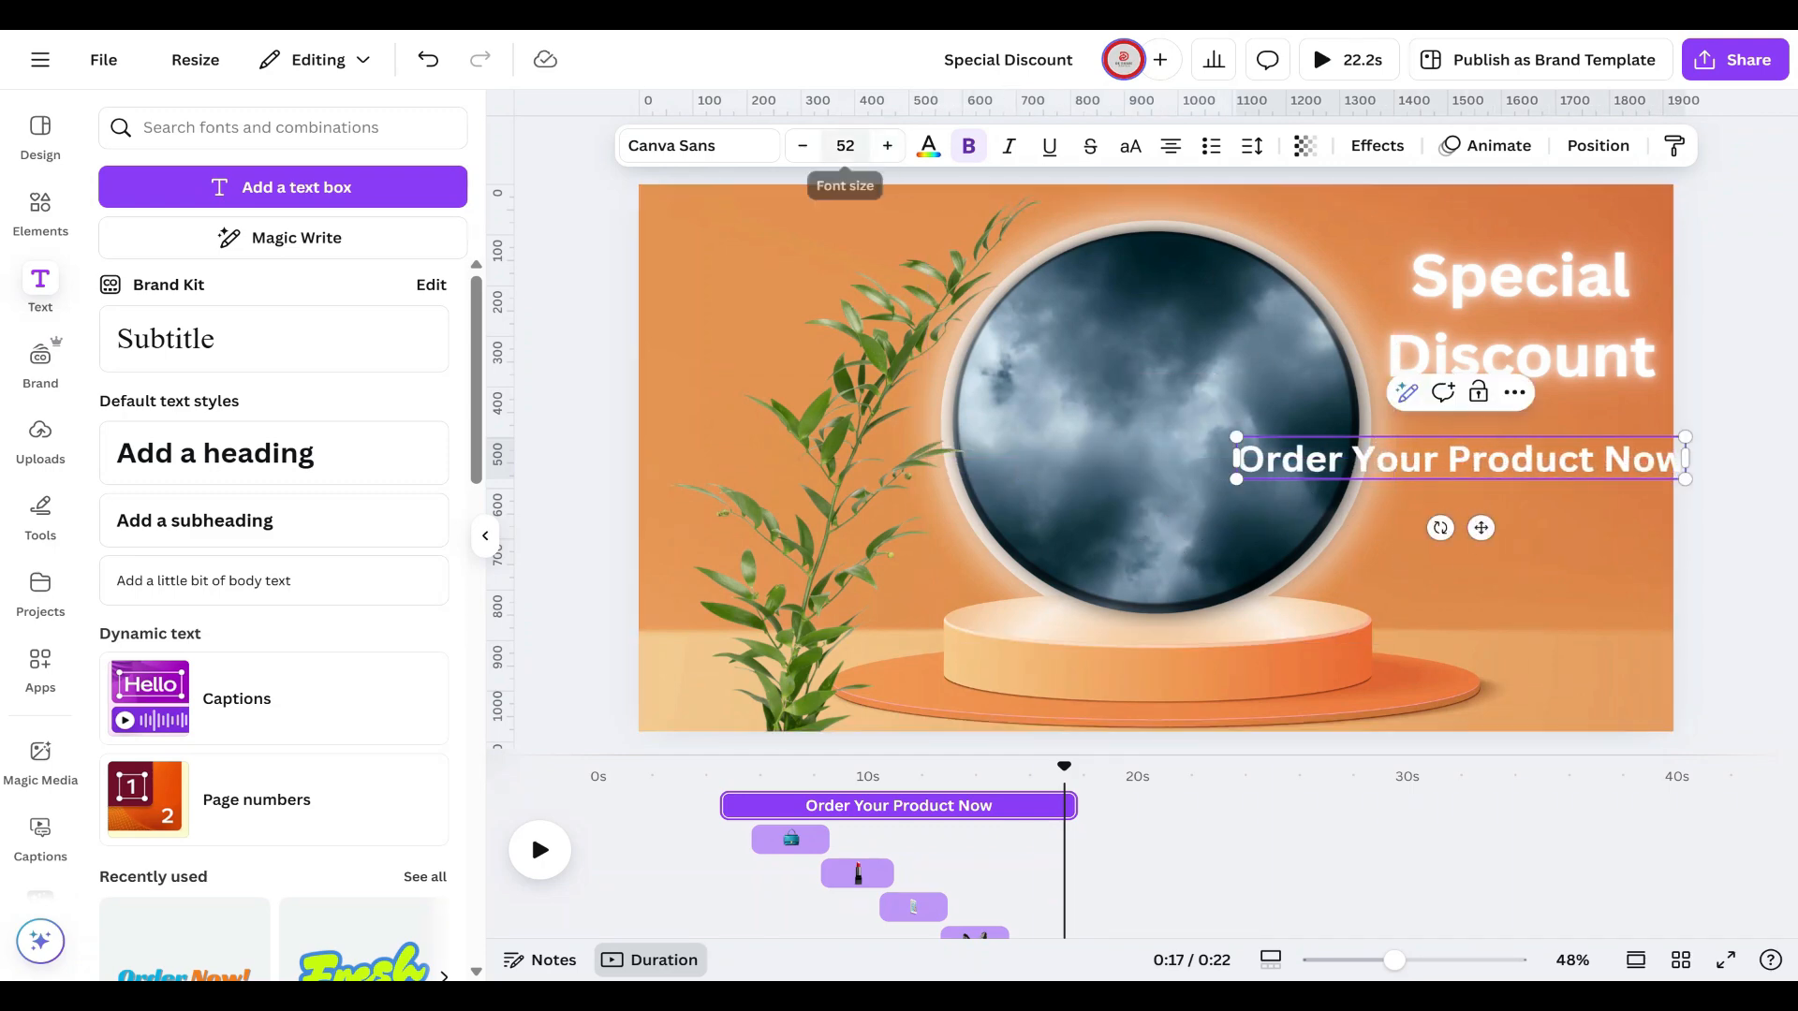
# Step: Reduce the "Order Your Product Now" subheading to font size 25
pyautogui.click(801, 146)
pyautogui.click(802, 146)
pyautogui.click(801, 146)
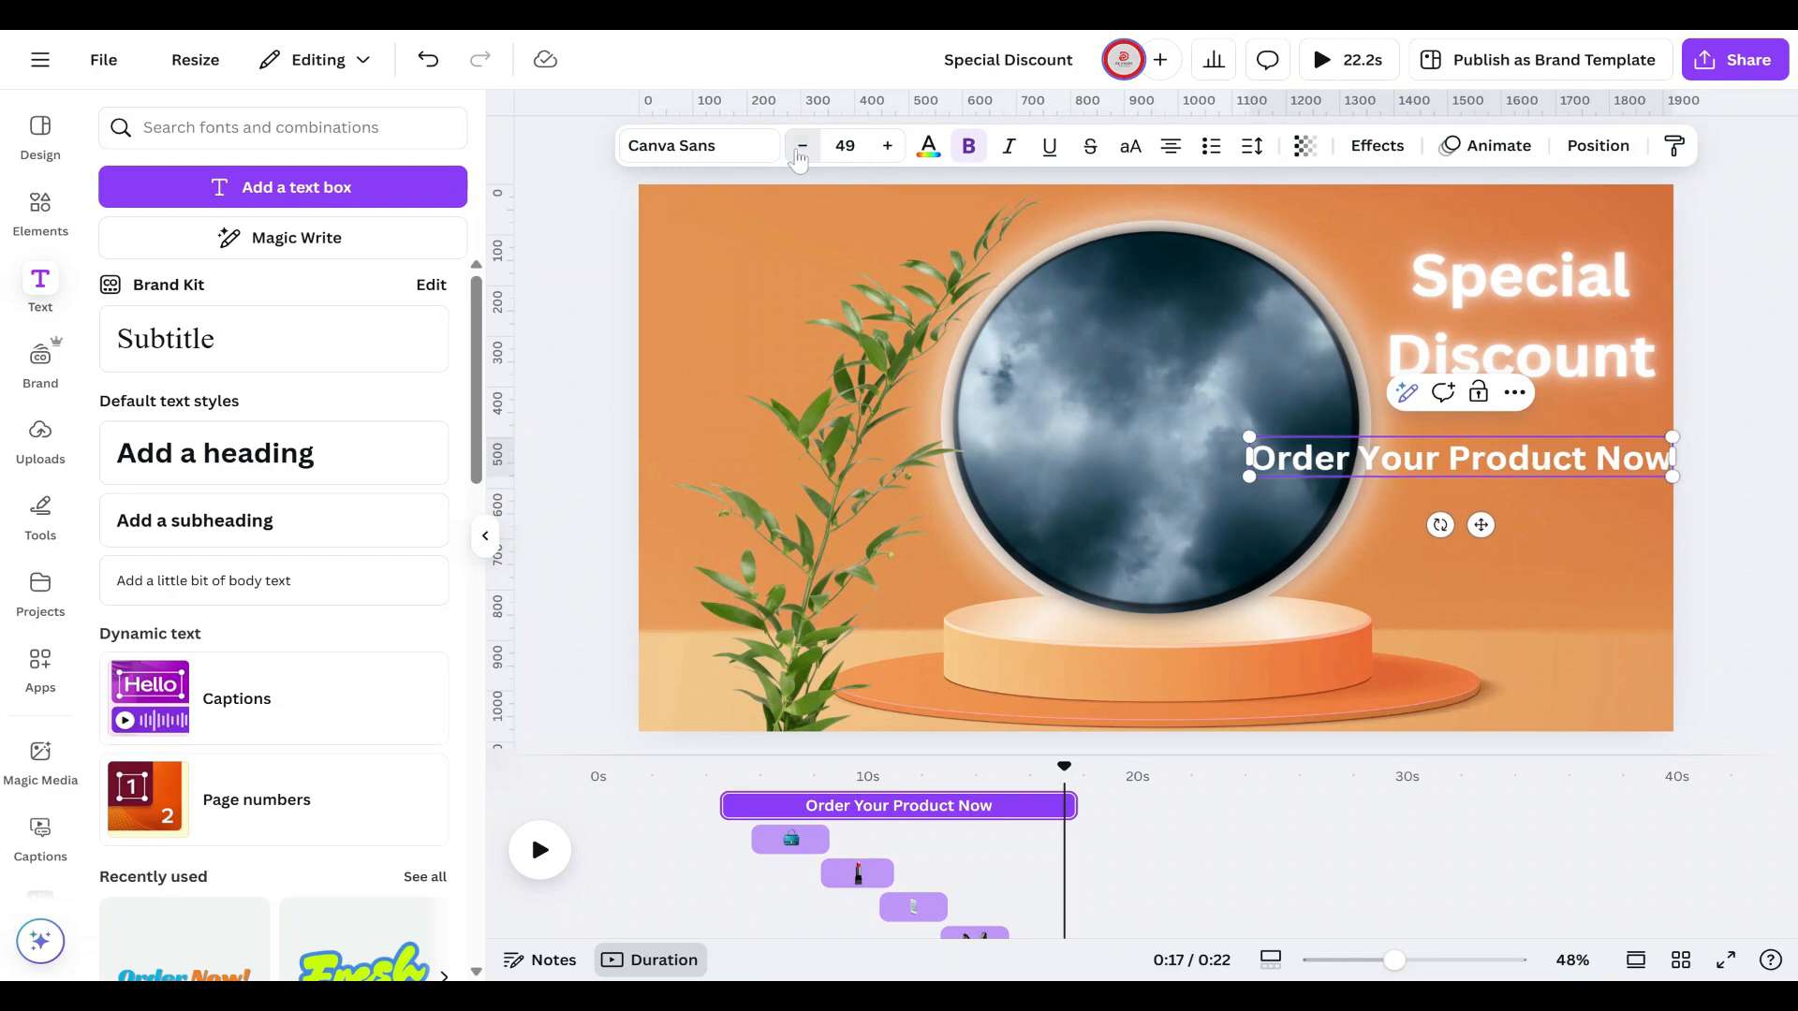
pyautogui.click(801, 146)
pyautogui.click(802, 147)
pyautogui.click(802, 146)
pyautogui.click(802, 146)
pyautogui.click(801, 146)
pyautogui.click(801, 146)
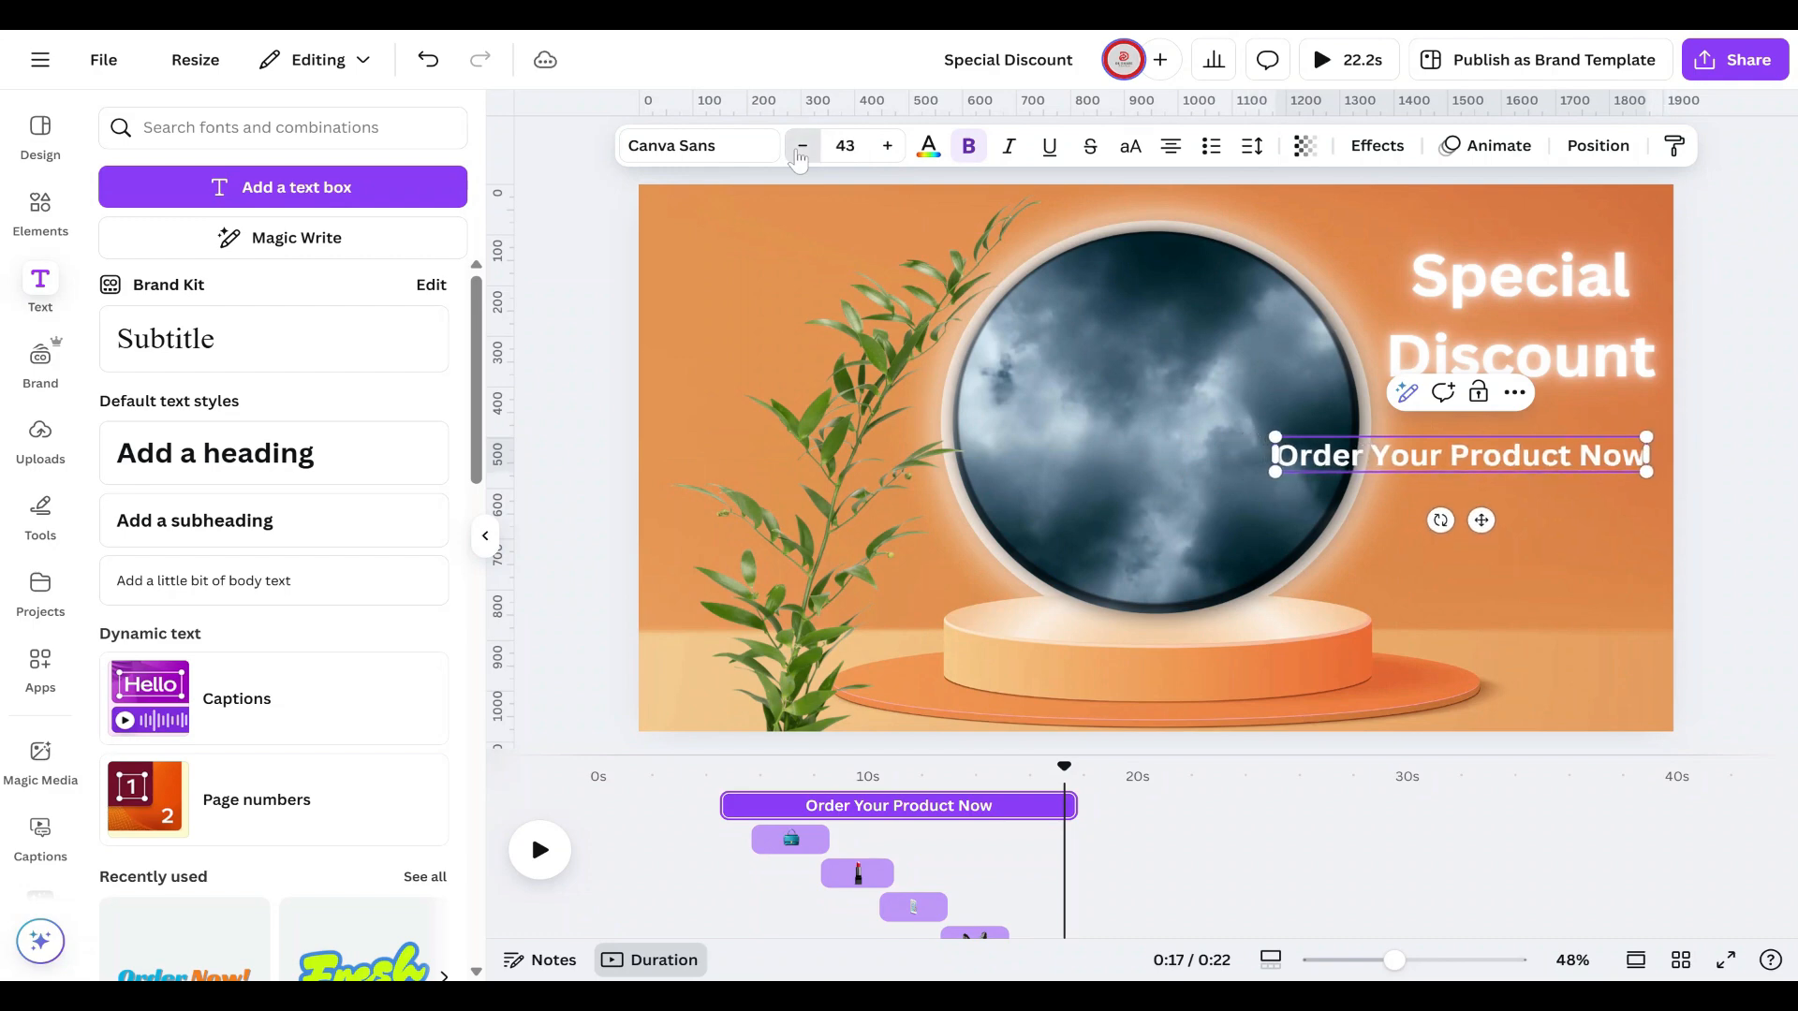
pyautogui.click(802, 147)
pyautogui.click(802, 146)
pyautogui.click(802, 146)
pyautogui.click(801, 146)
pyautogui.click(802, 146)
pyautogui.click(802, 147)
pyautogui.click(801, 146)
pyautogui.click(801, 146)
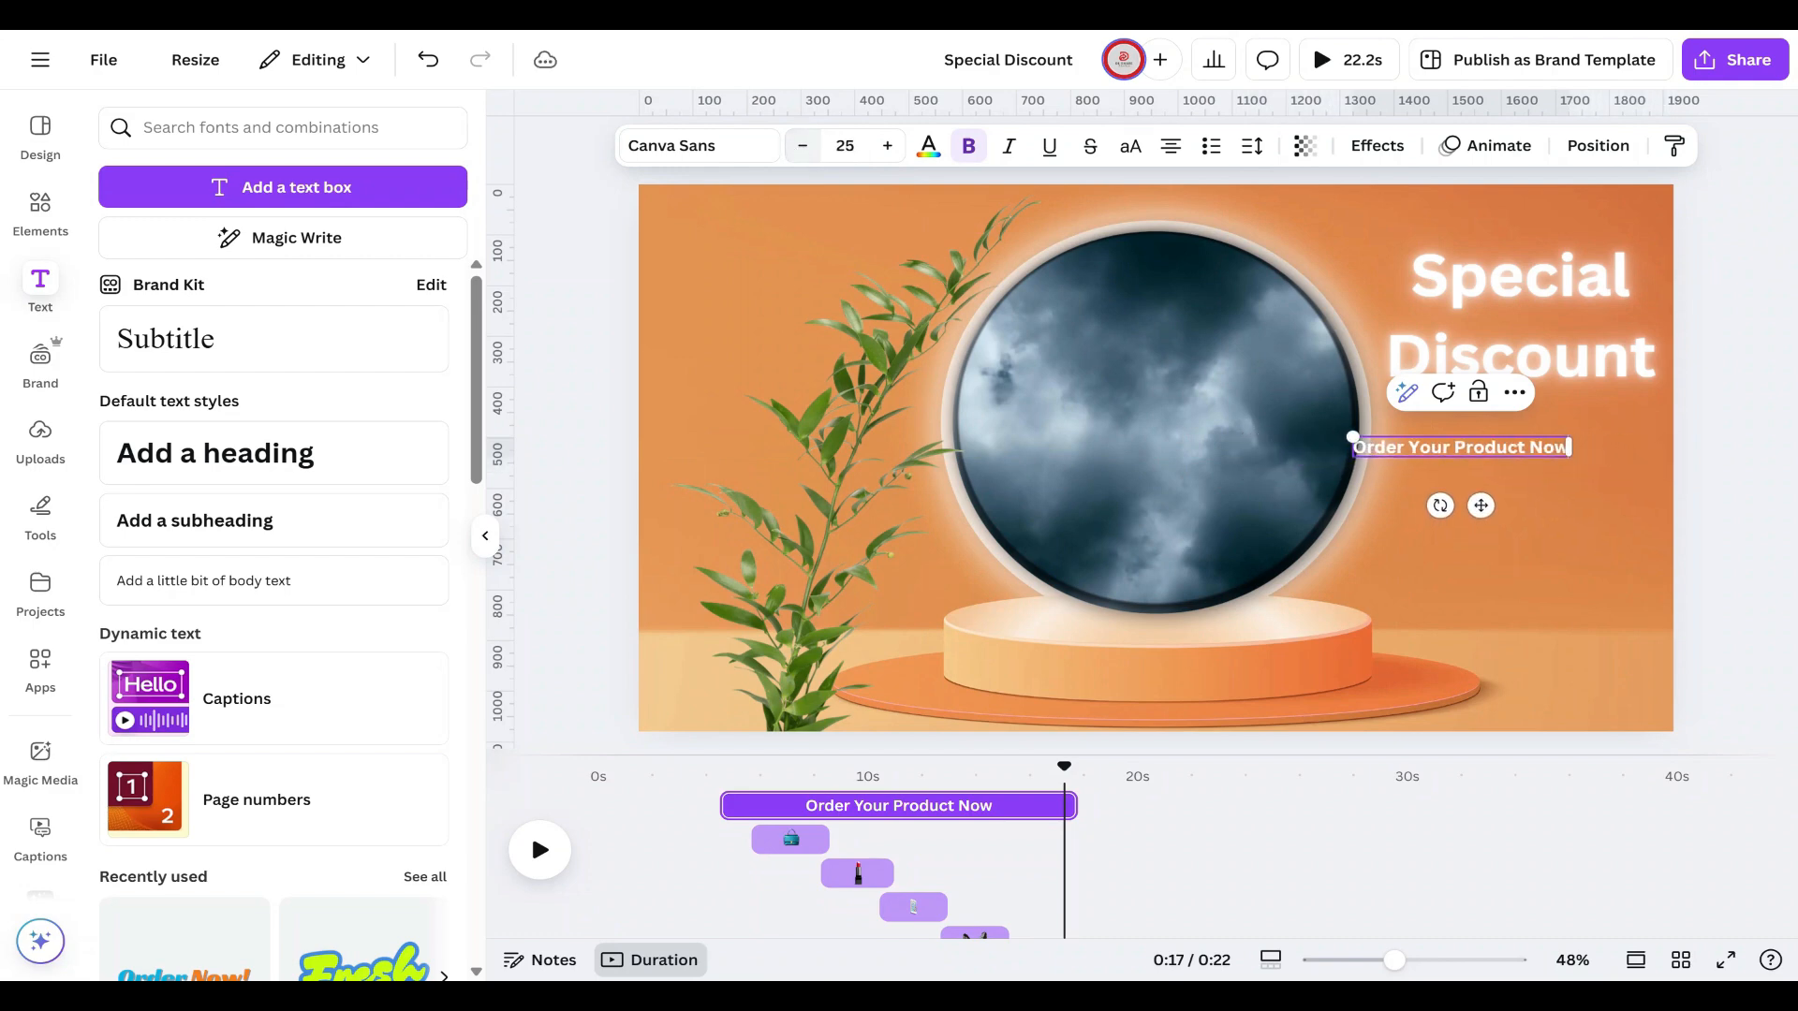
# Step: Set the "Order Your Product Now" subheading in Magnolia Script, enlarge it to font size 32.8 and place it directly below the heading
pyautogui.click(693, 146)
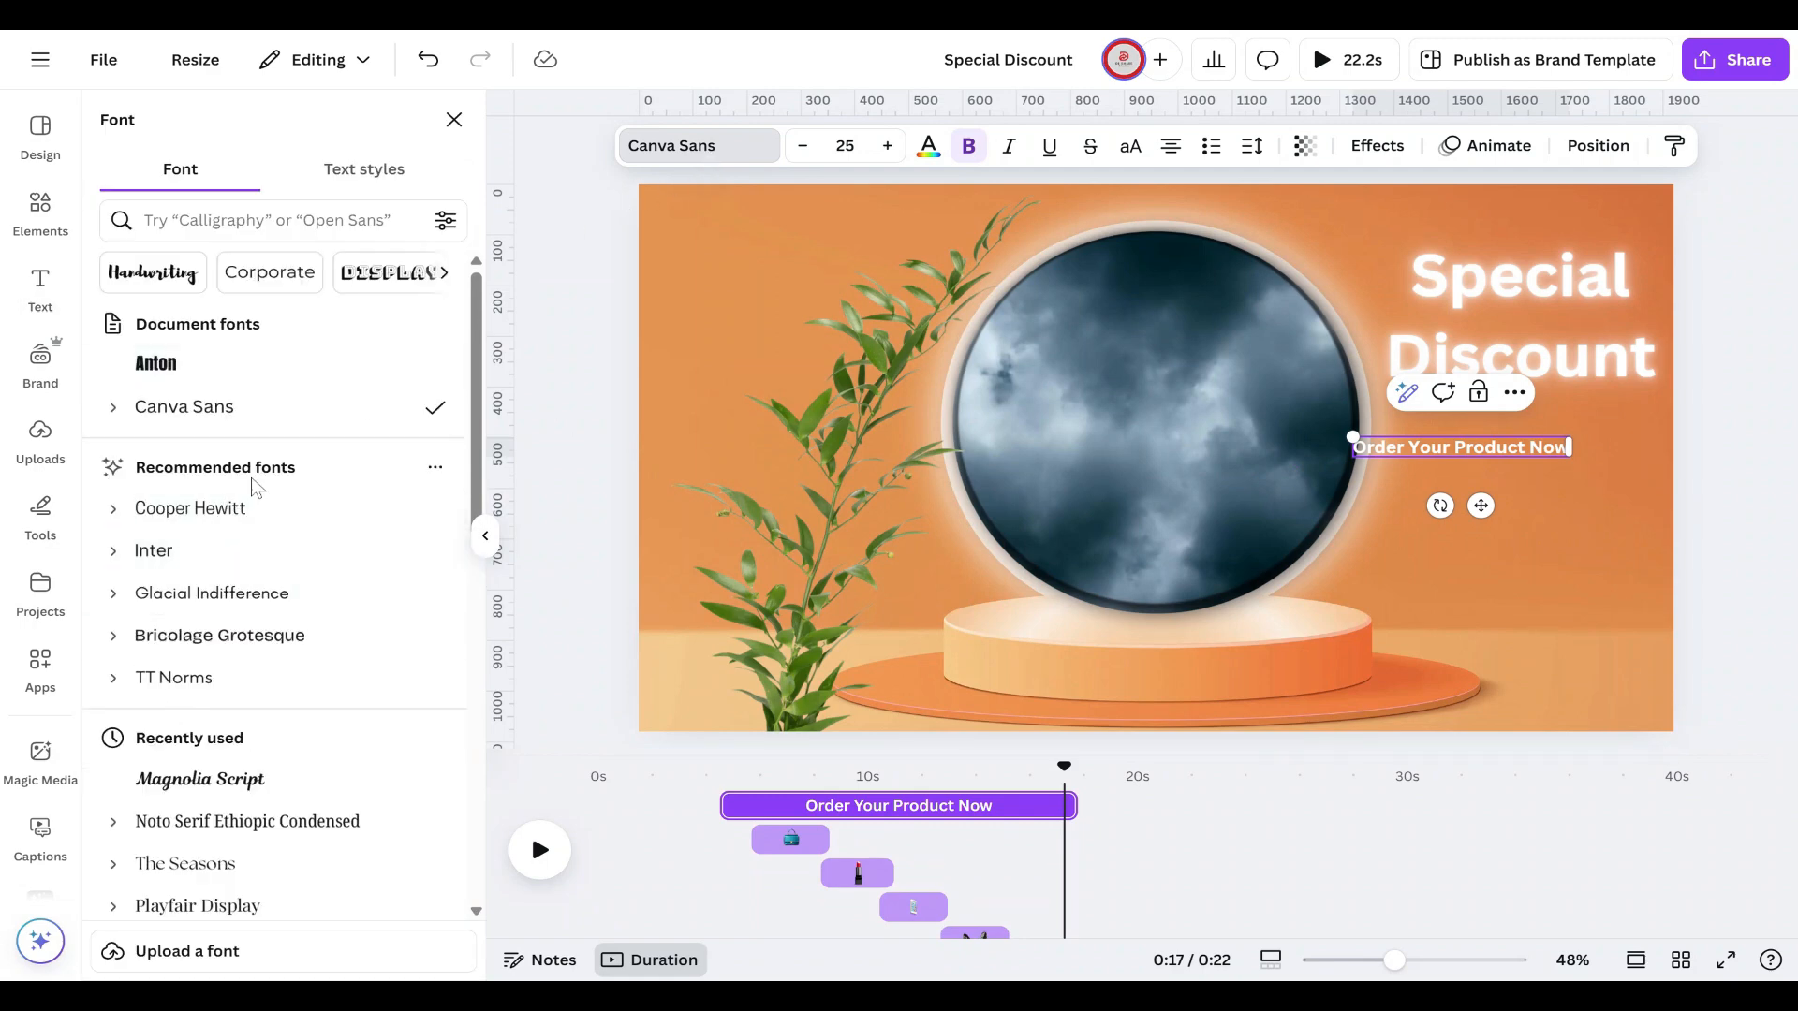
pyautogui.scroll(-2, 200, 591)
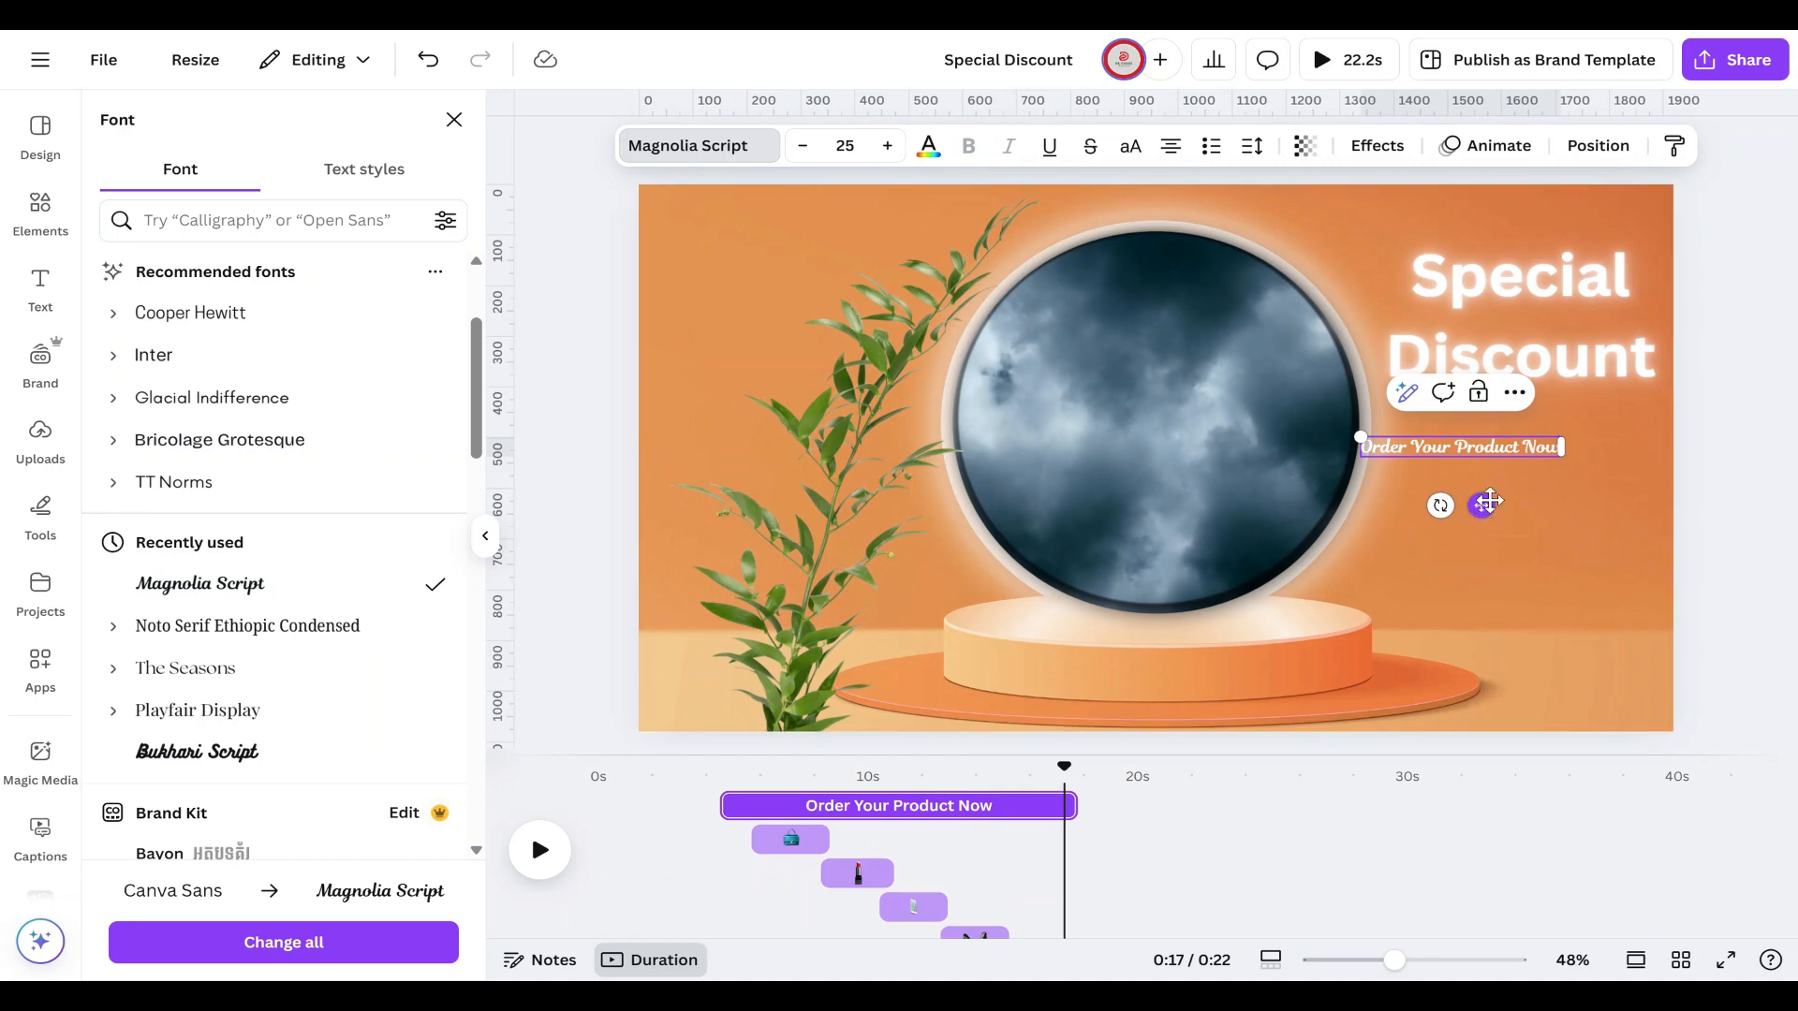
pyautogui.moveTo(1489, 503); pyautogui.dragTo(1532, 482)
pyautogui.moveTo(1416, 418); pyautogui.dragTo(1350, 405)
pyautogui.moveTo(1502, 482); pyautogui.dragTo(1557, 474)
pyautogui.click(1557, 475)
# Step: Change the "Special Discount" heading's font to Anton and enlarge it to font size 92.5
pyautogui.click(1522, 318)
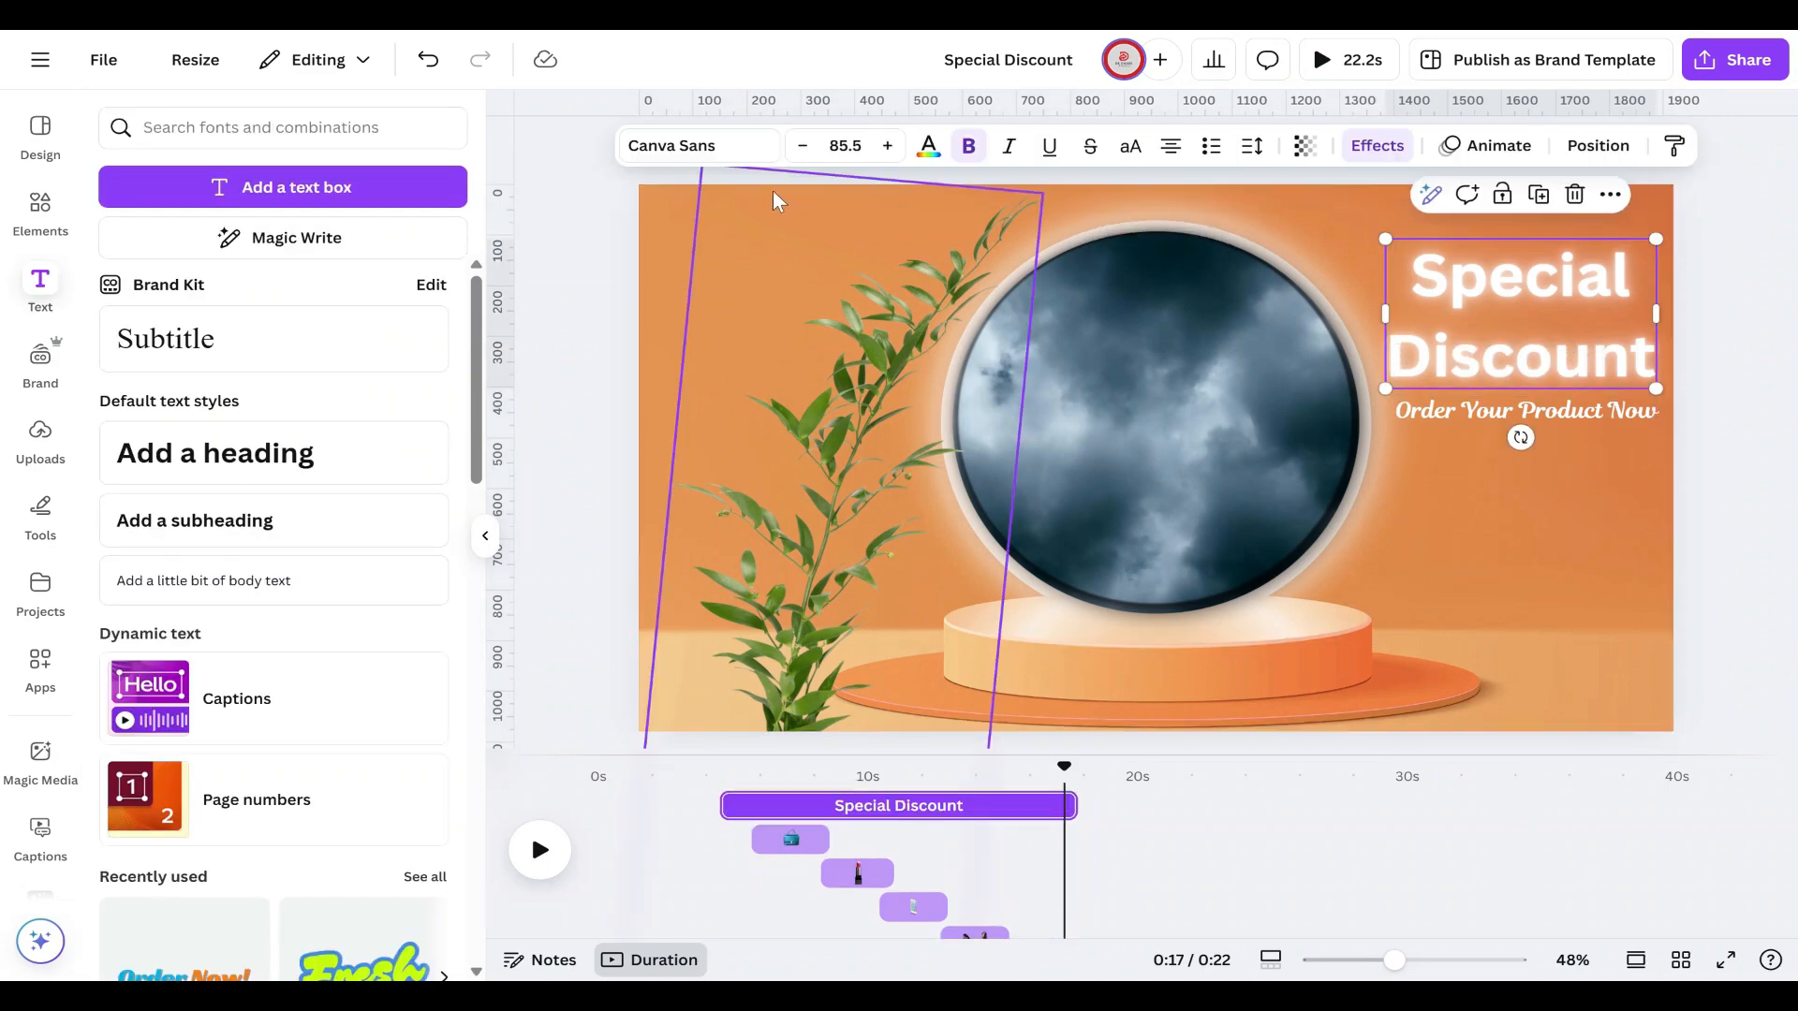
pyautogui.click(700, 146)
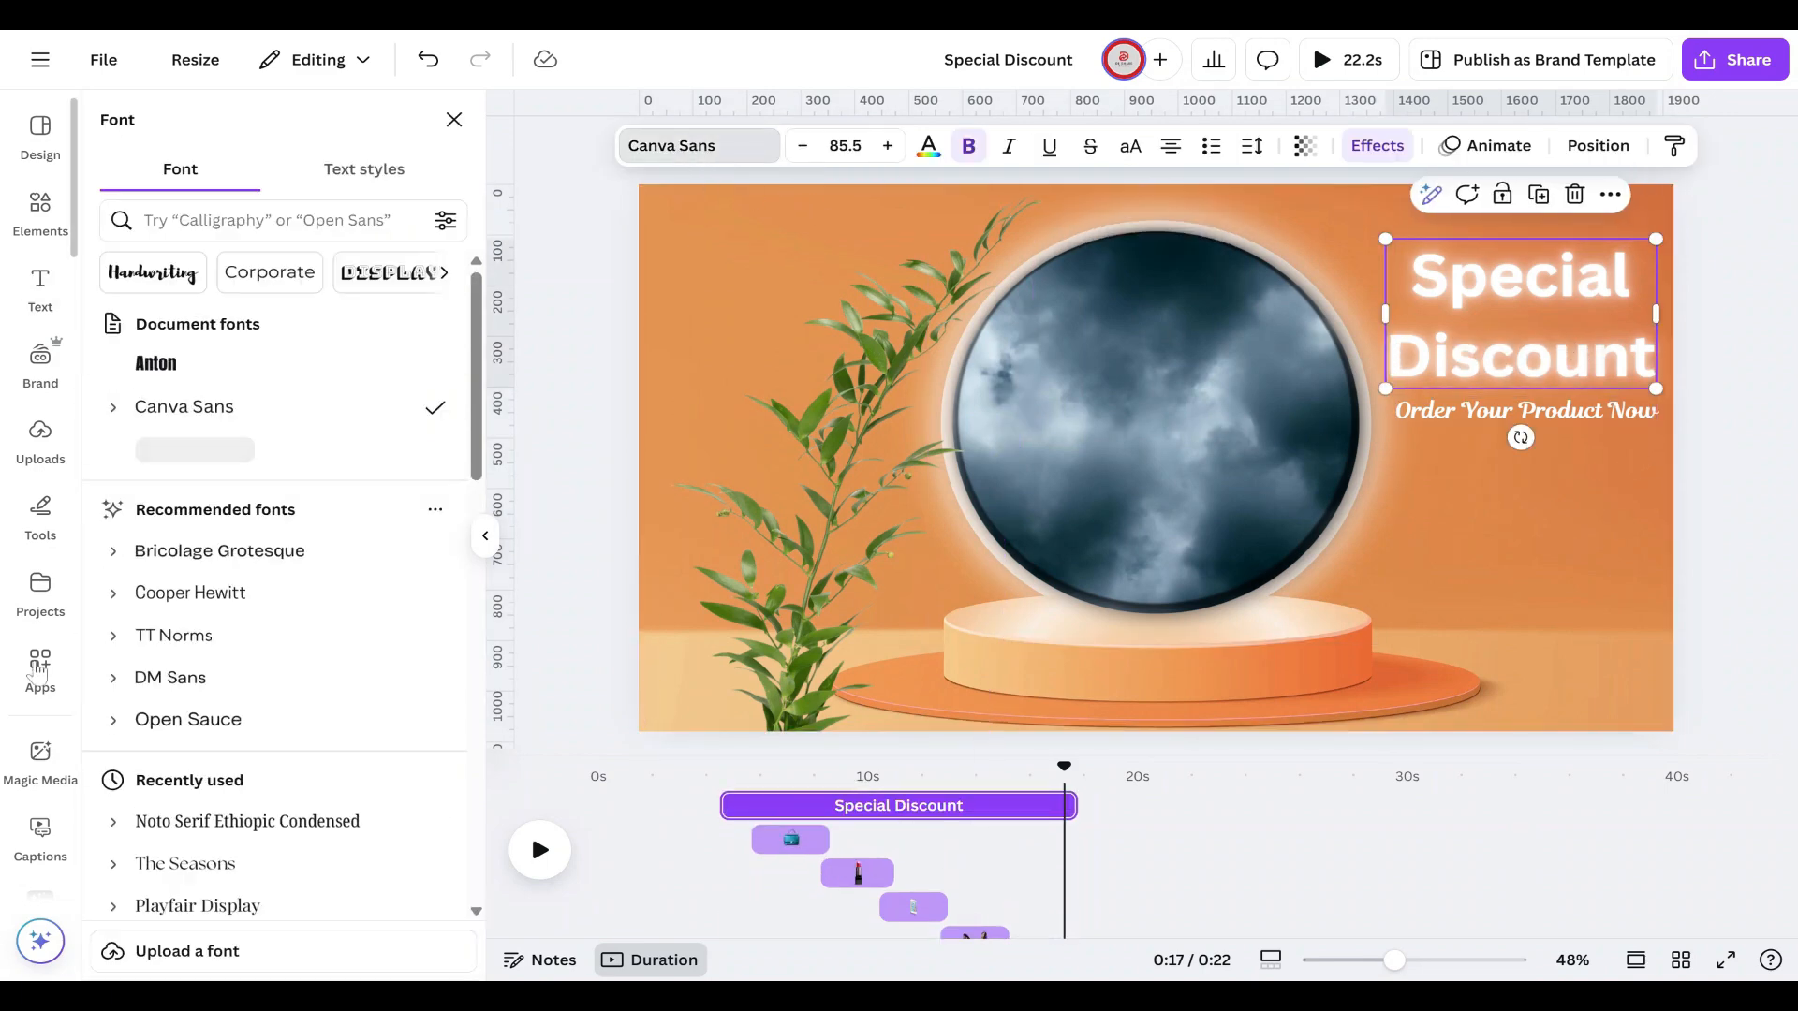
pyautogui.click(251, 380)
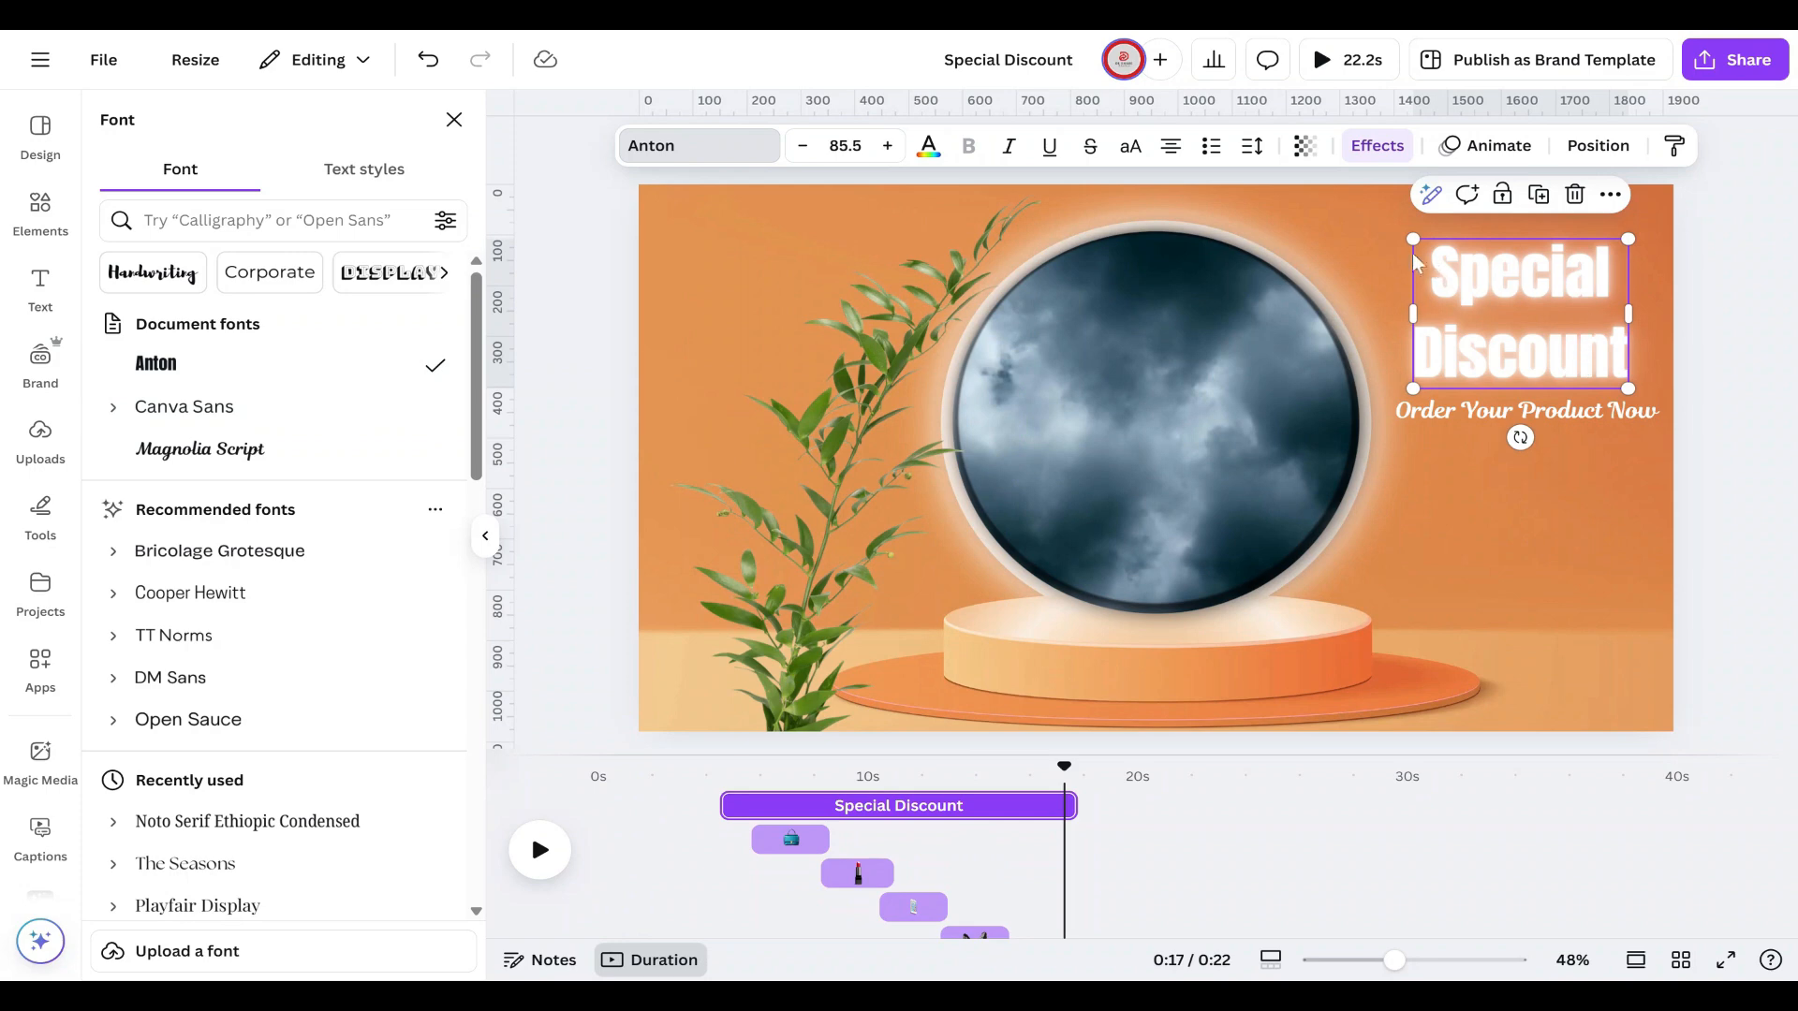
pyautogui.moveTo(1409, 239); pyautogui.dragTo(1395, 227)
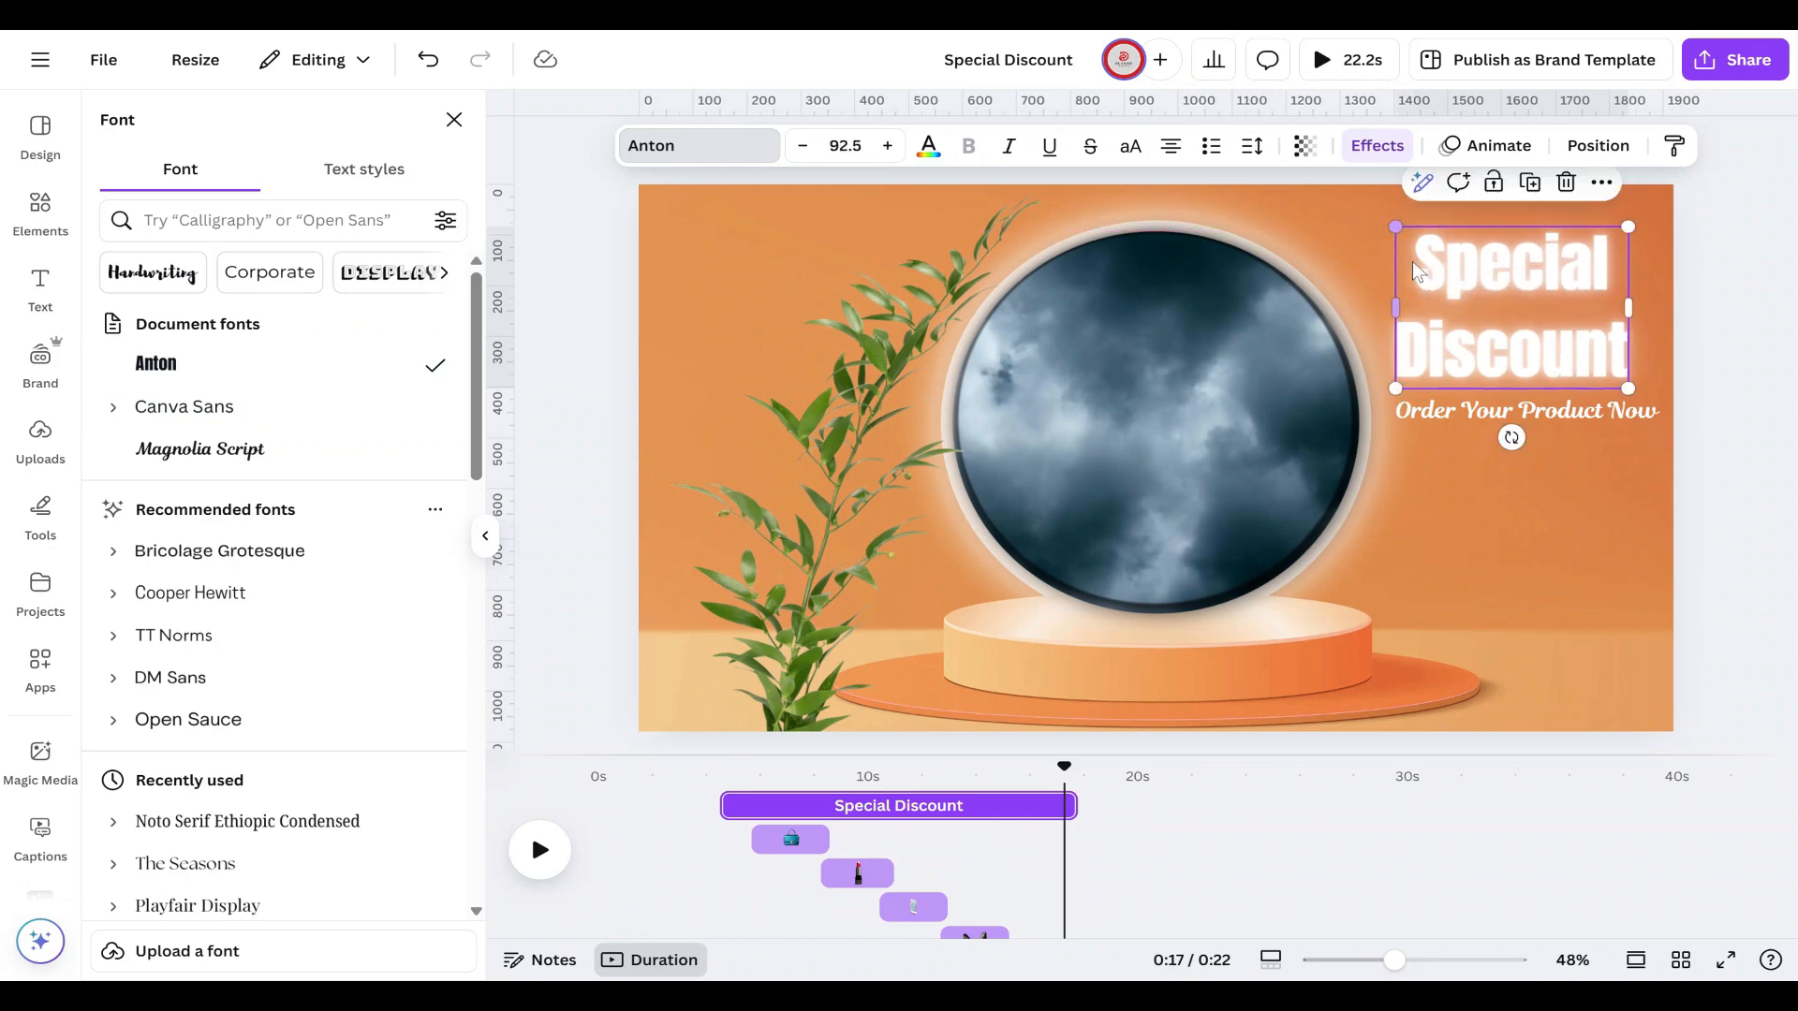
pyautogui.click(1649, 508)
# Step: Move the "Order Your Product Now" subheading and the "Special Discount" heading slightly down, keeping them beside the ring
pyautogui.click(1565, 334)
pyautogui.click(1588, 412)
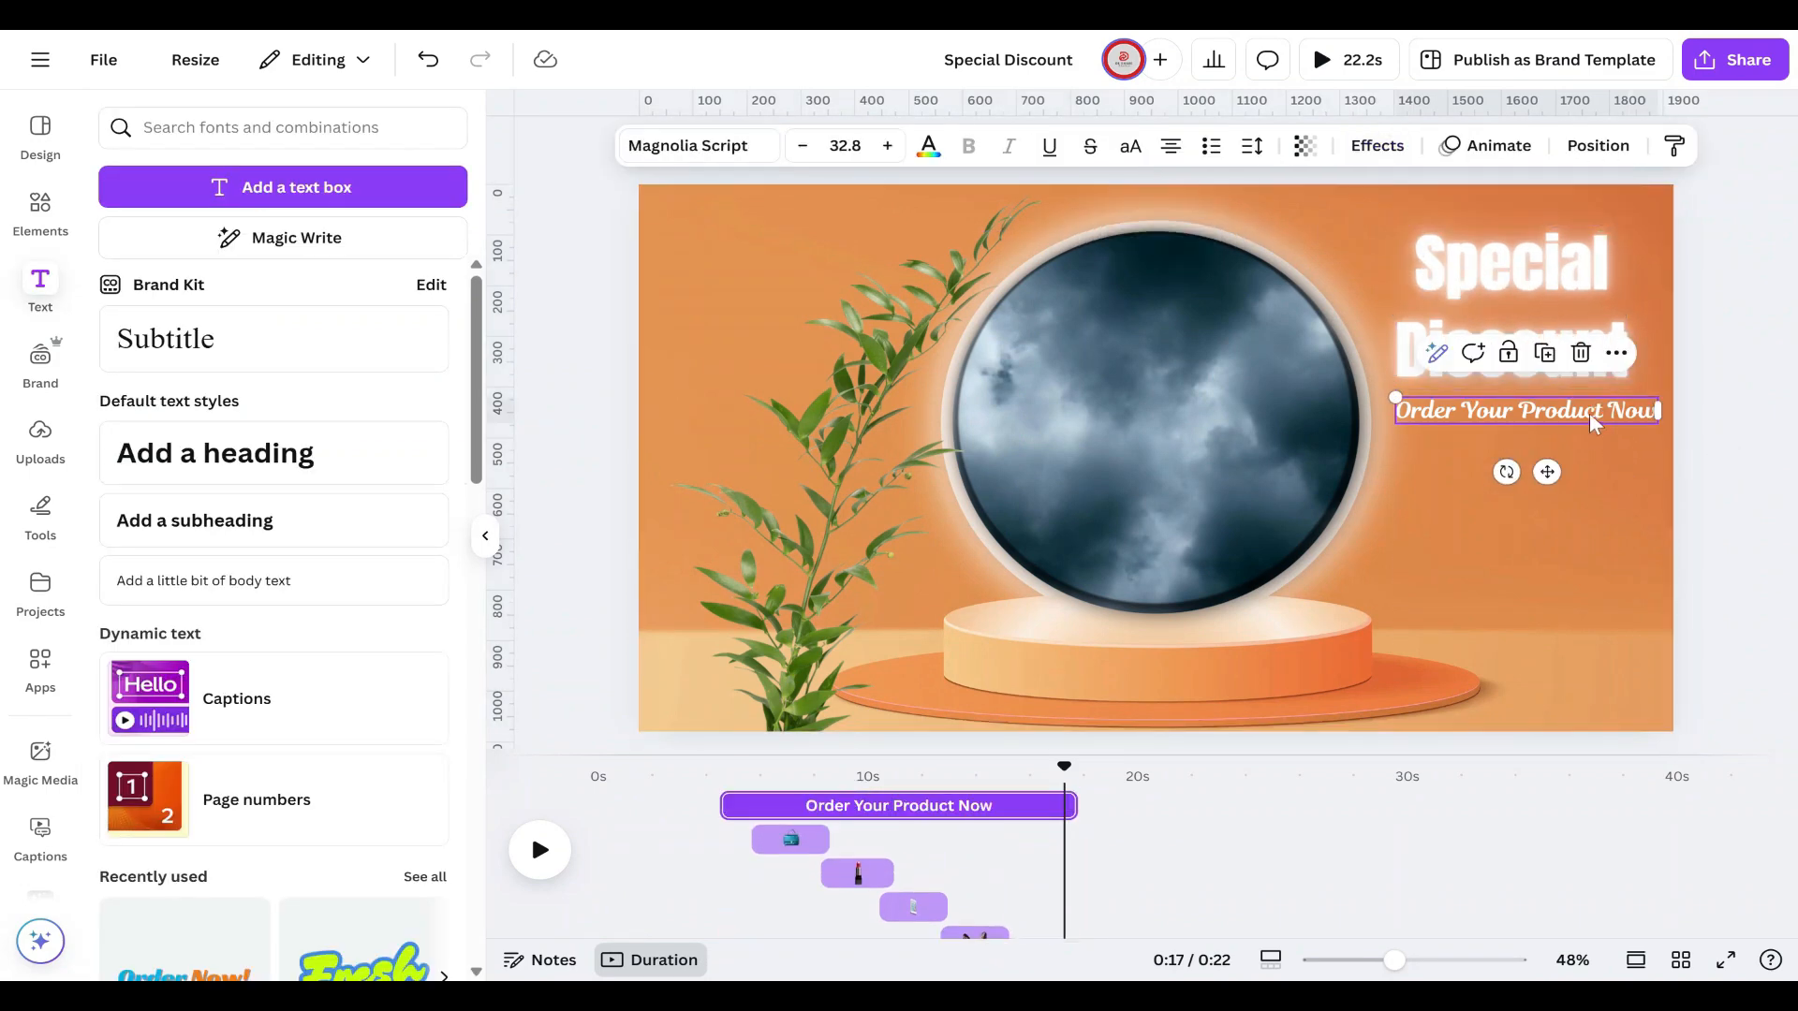
pyautogui.moveTo(1588, 412); pyautogui.dragTo(1592, 473)
pyautogui.click(1569, 316)
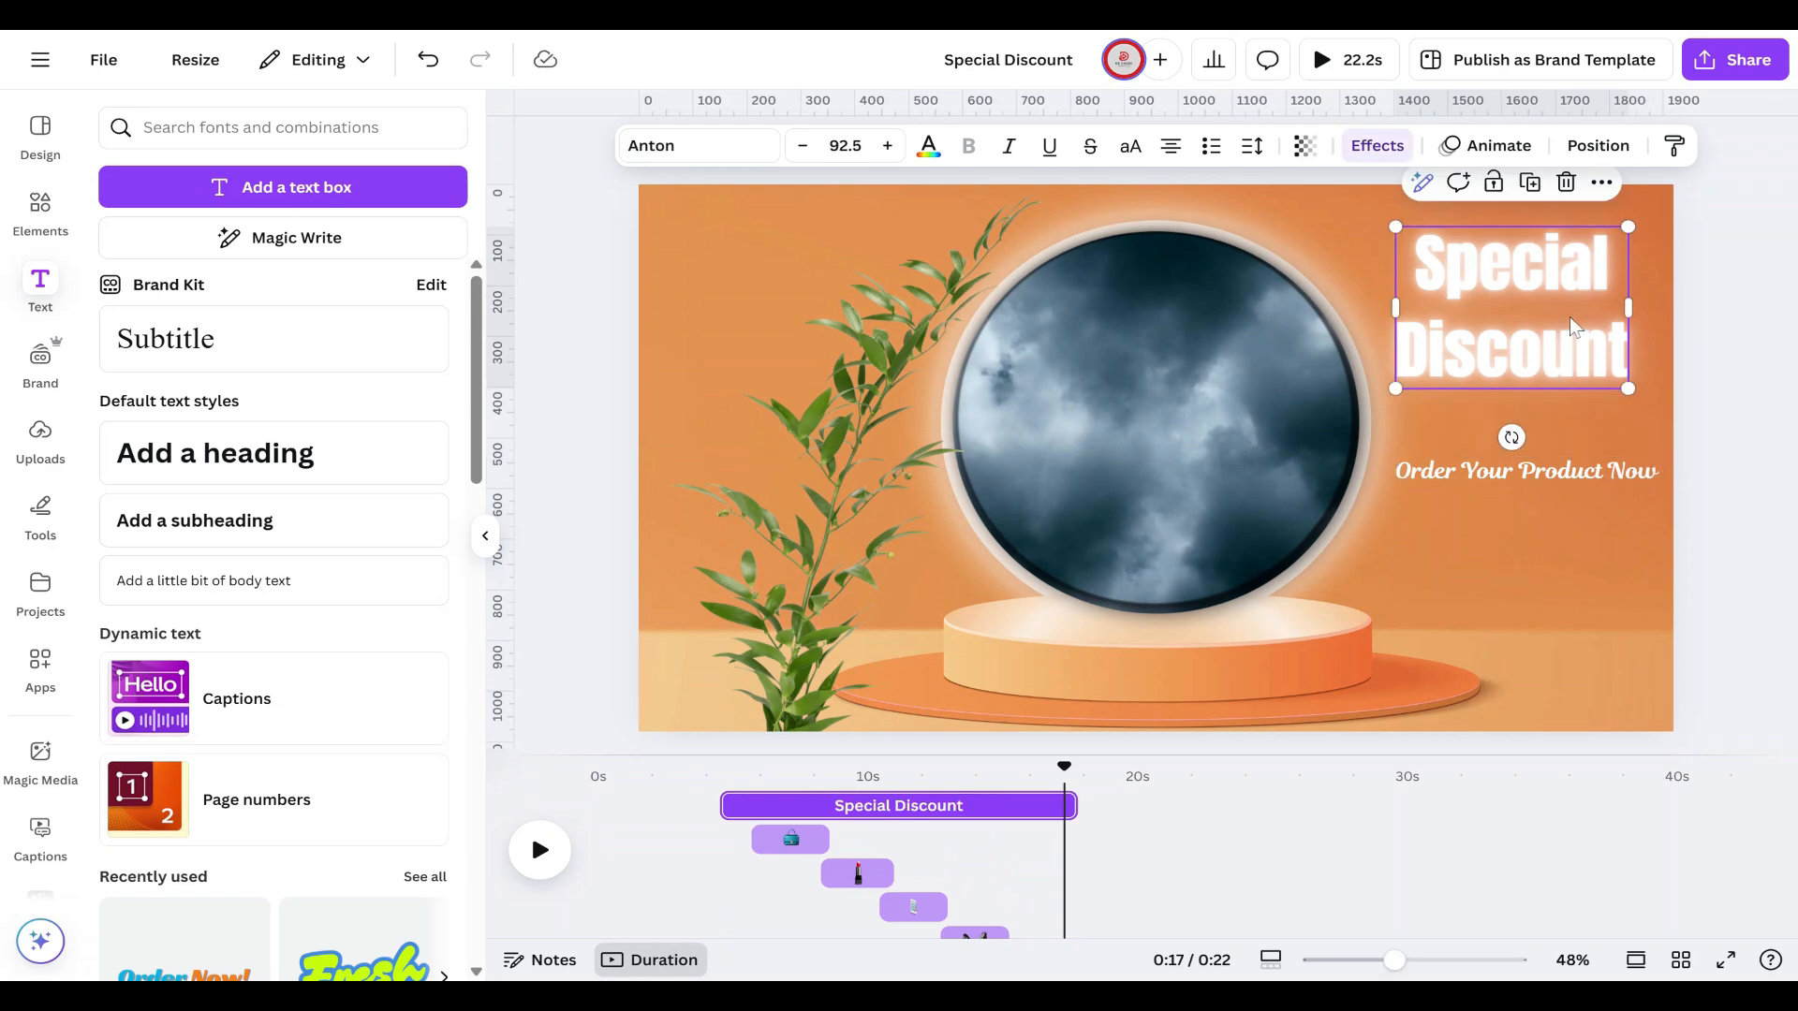
pyautogui.moveTo(1570, 316); pyautogui.dragTo(1578, 369)
pyautogui.click(1528, 469)
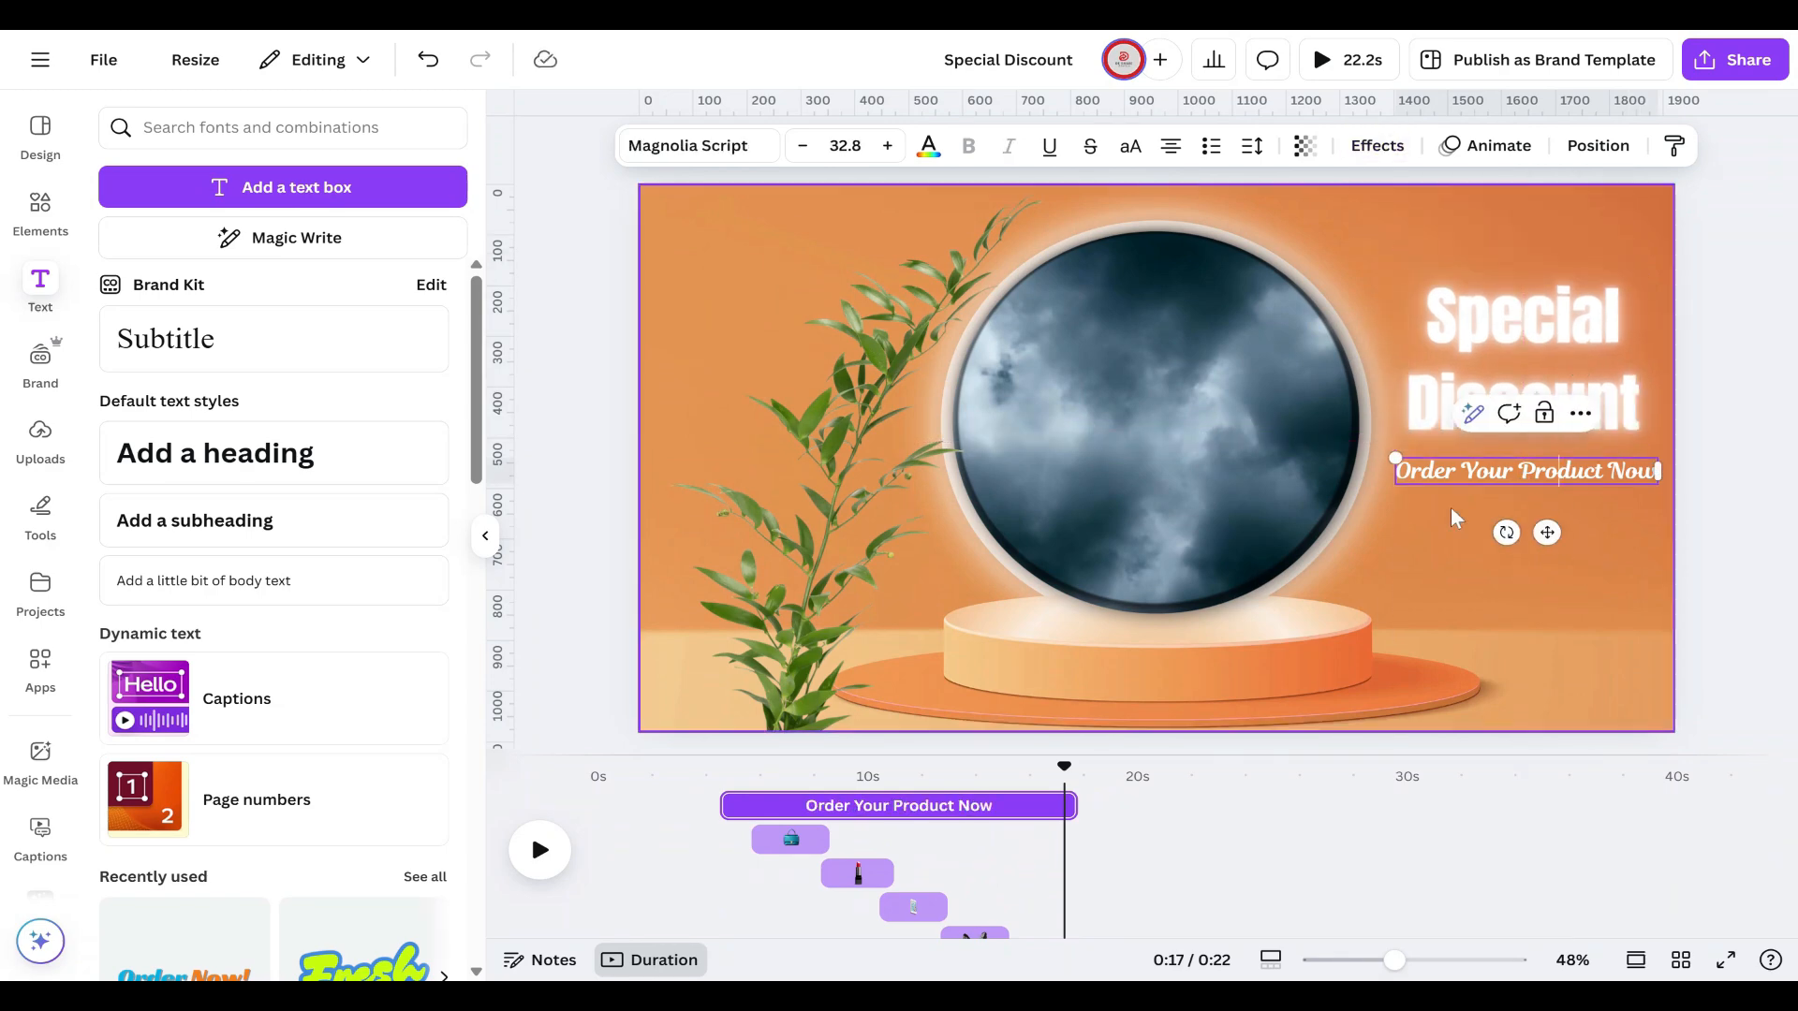
# Step: Add a heading reading "Shop Now" to the second page
pyautogui.click(307, 475)
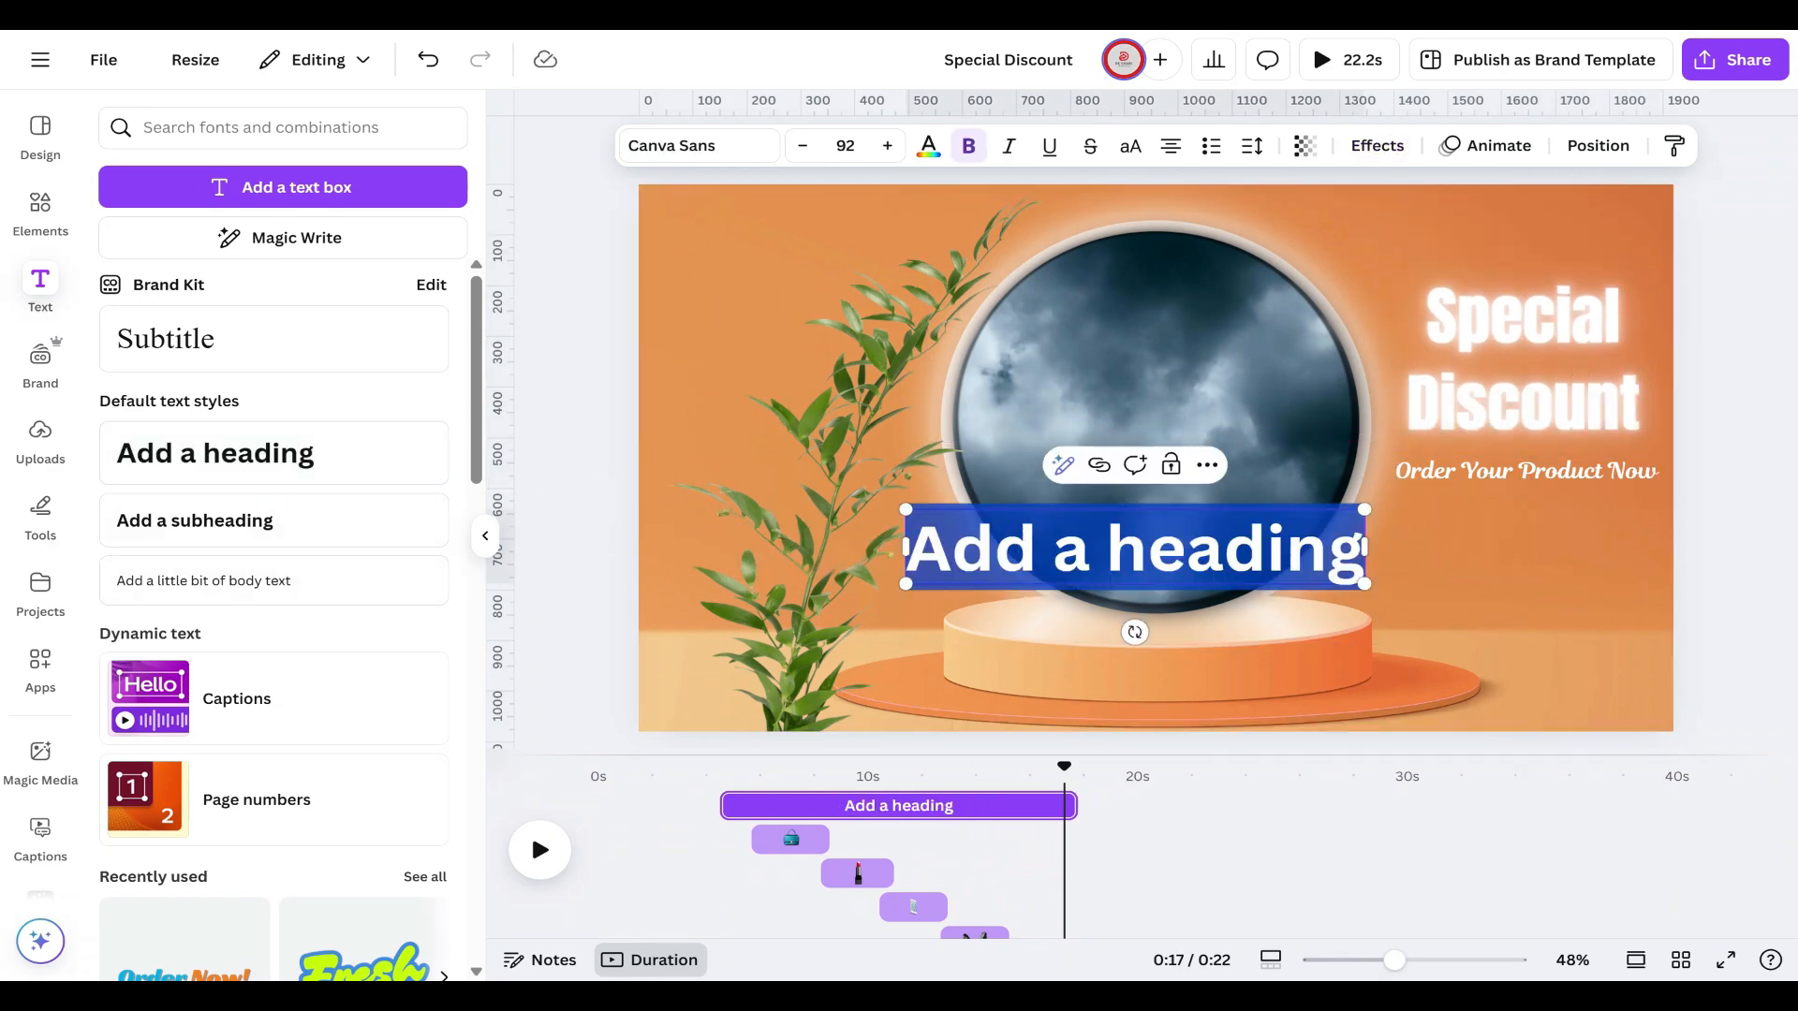
pyautogui.click(1135, 549)
pyautogui.hotkey('ctrl', 'a')
pyautogui.press('BackSpace')
pyautogui.write('S')
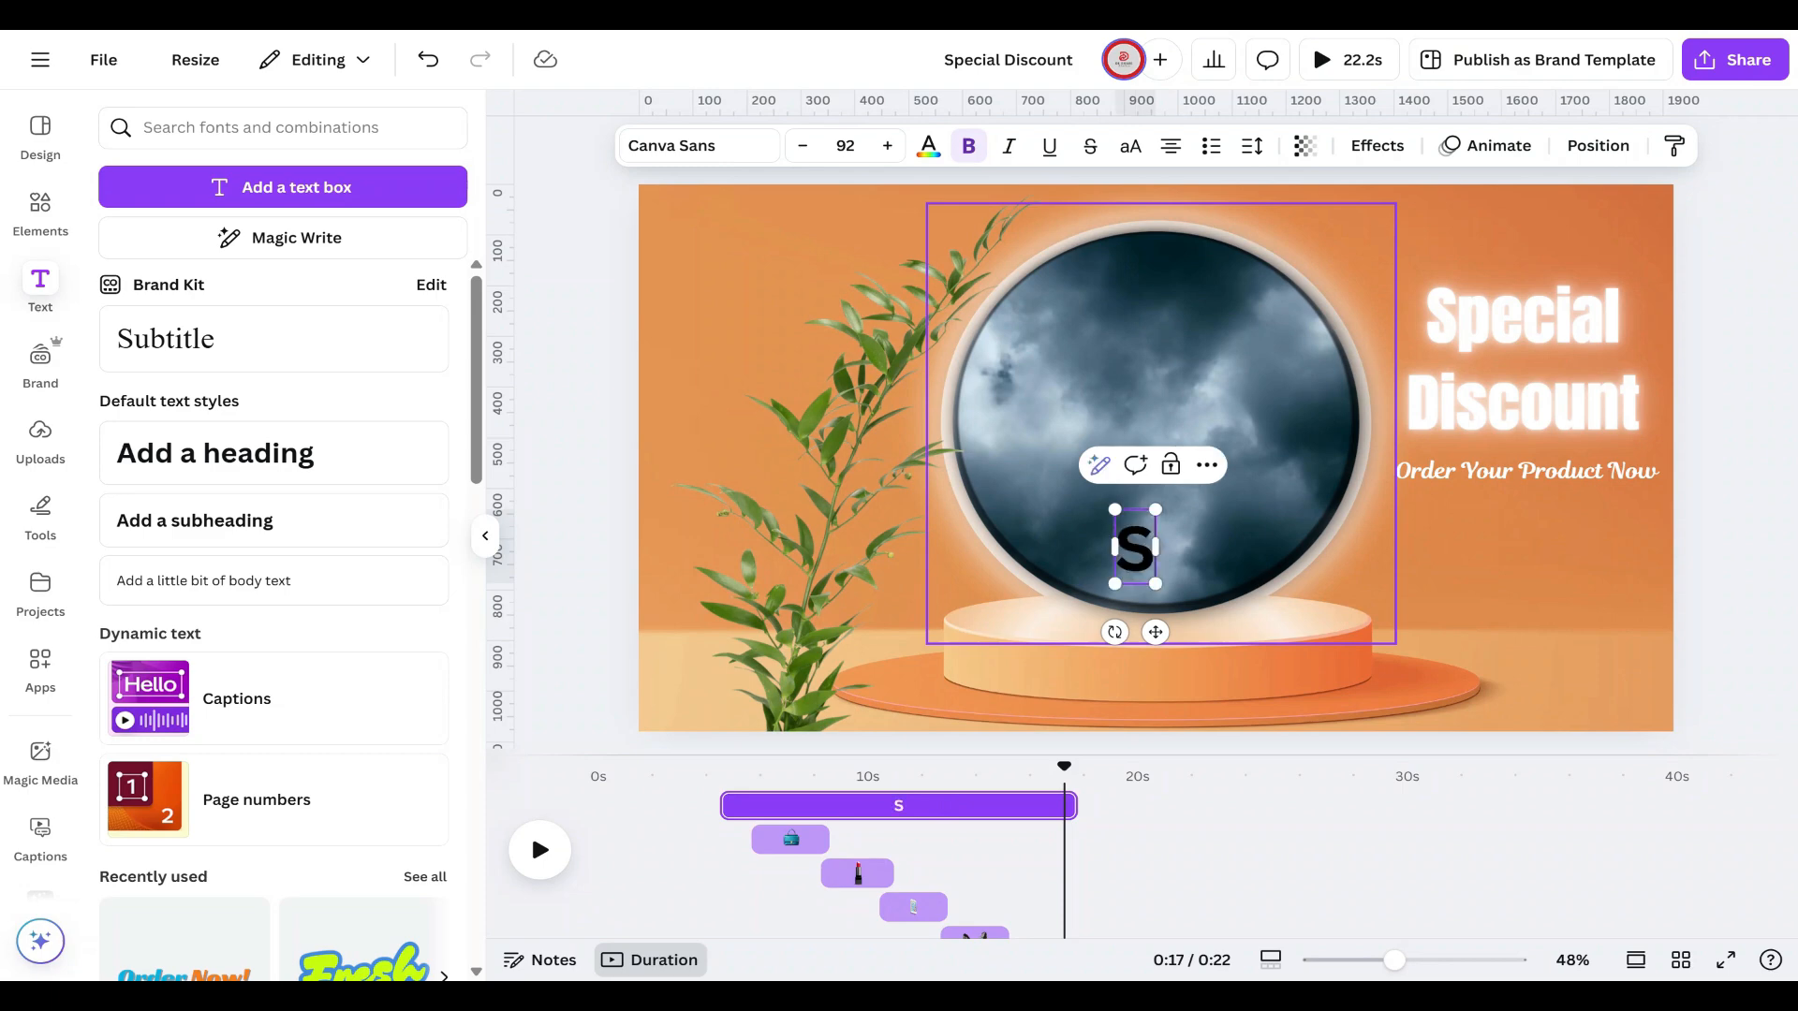
pyautogui.write('hop')
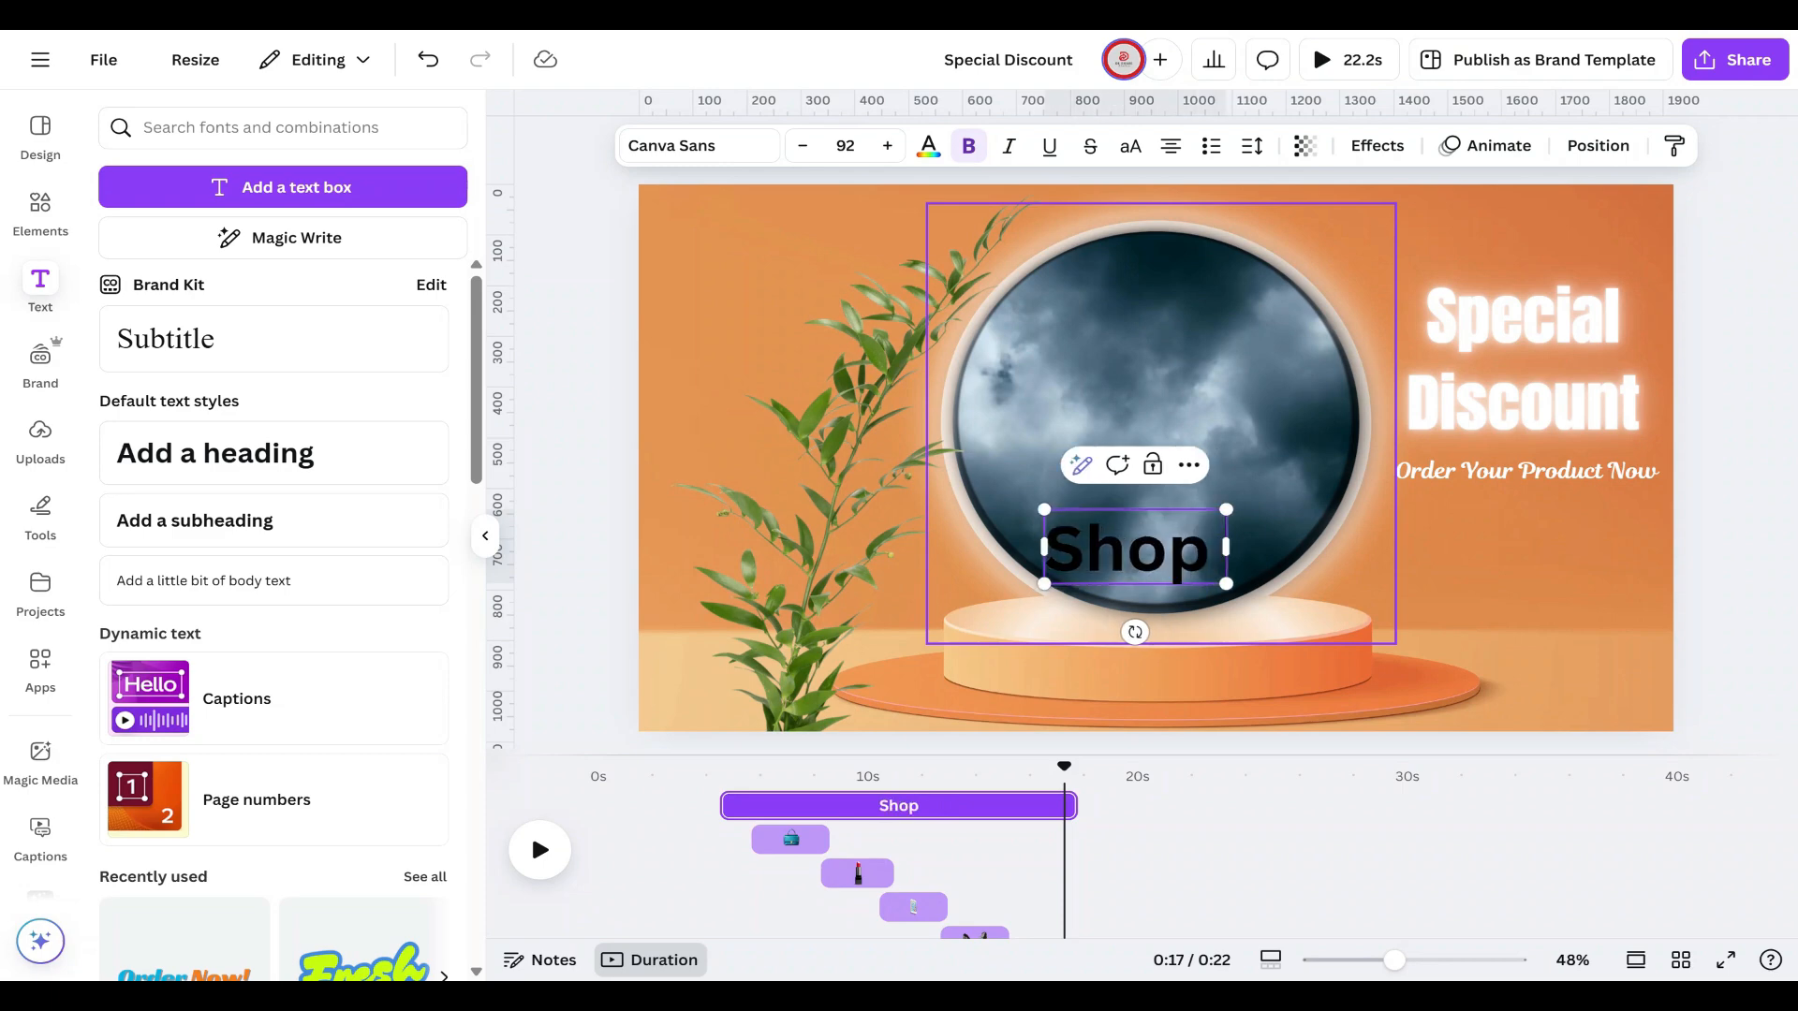
pyautogui.write(' Now')
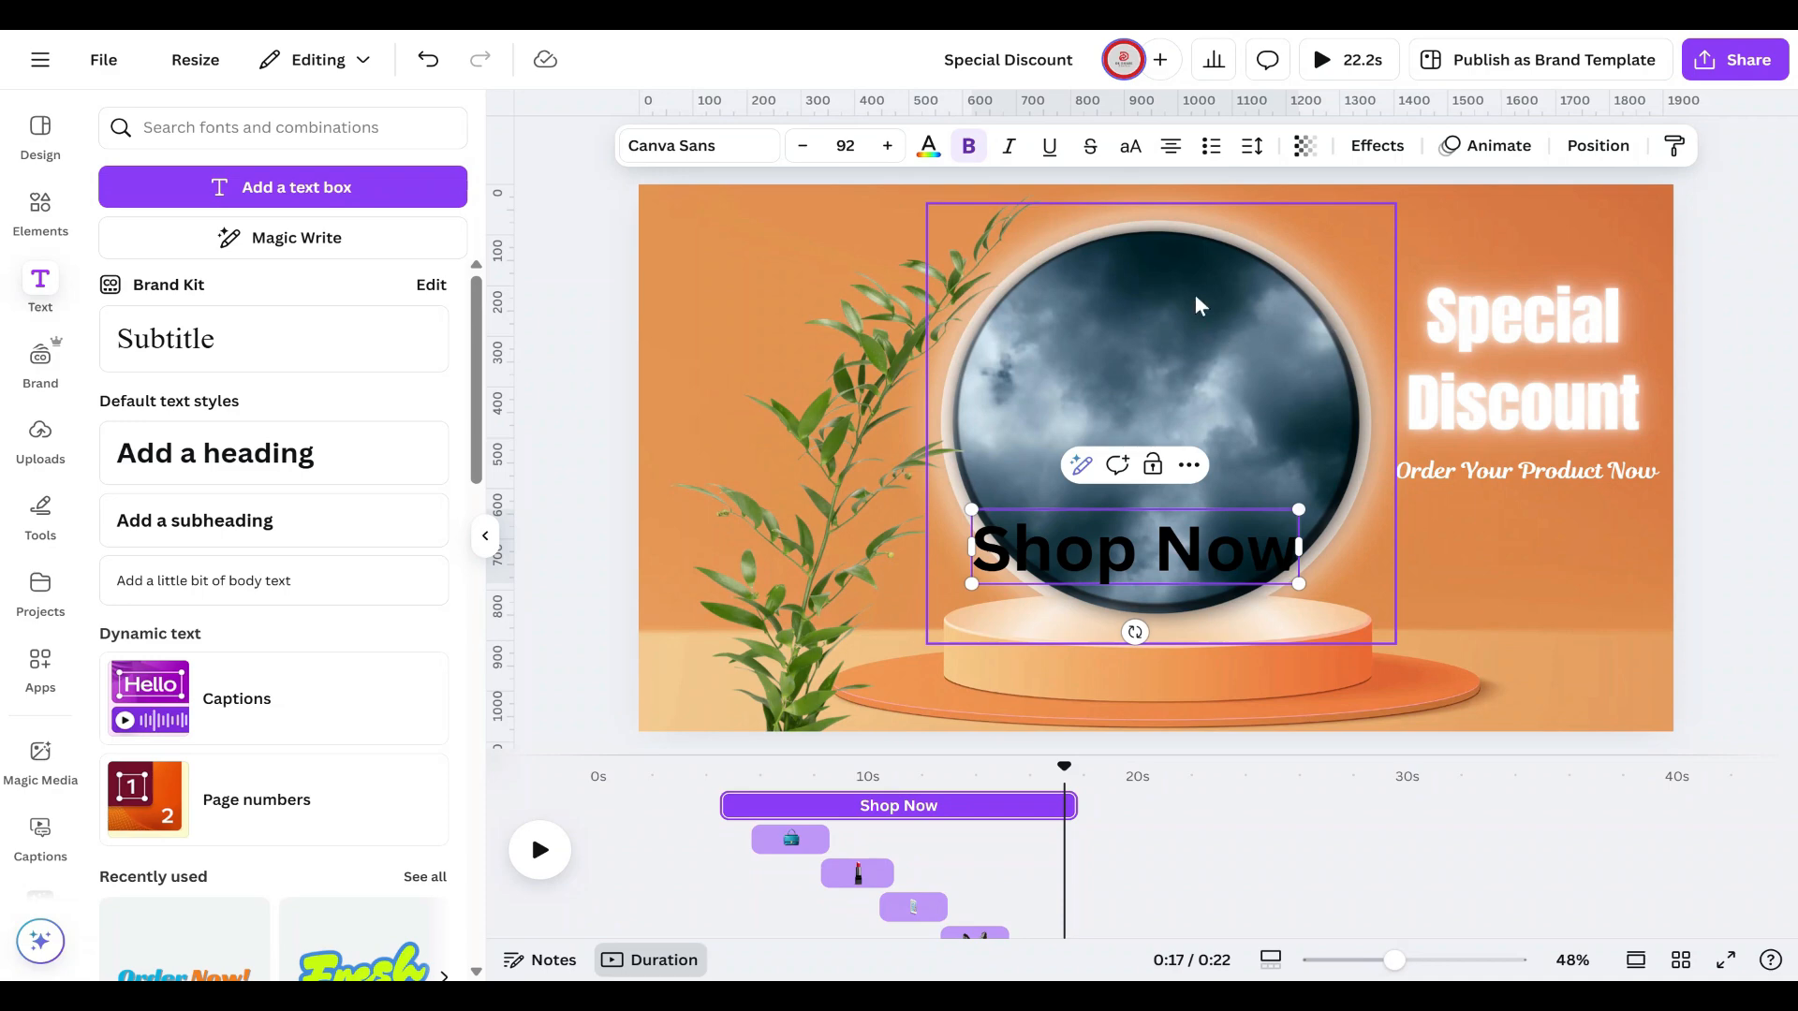
# Step: Set the "Shop Now" text in League Spartan and shrink it to font size 48.3
pyautogui.click(683, 146)
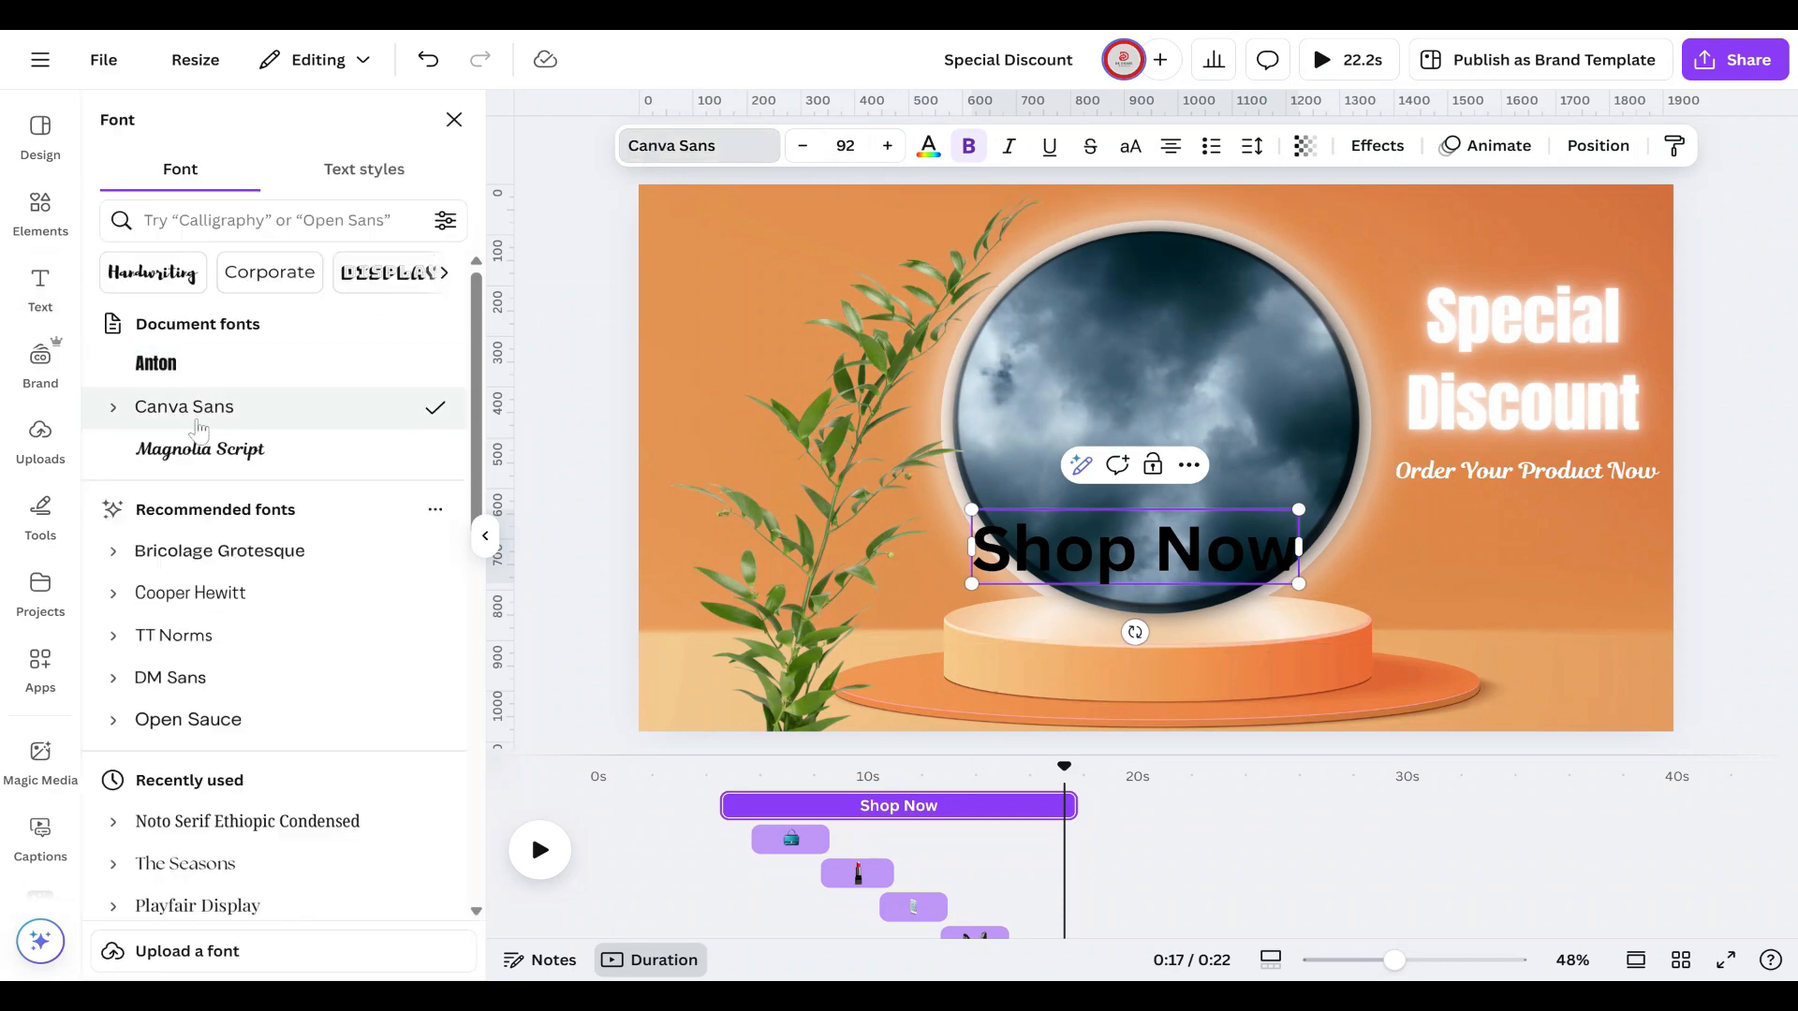
pyautogui.scroll(-10, 198, 426)
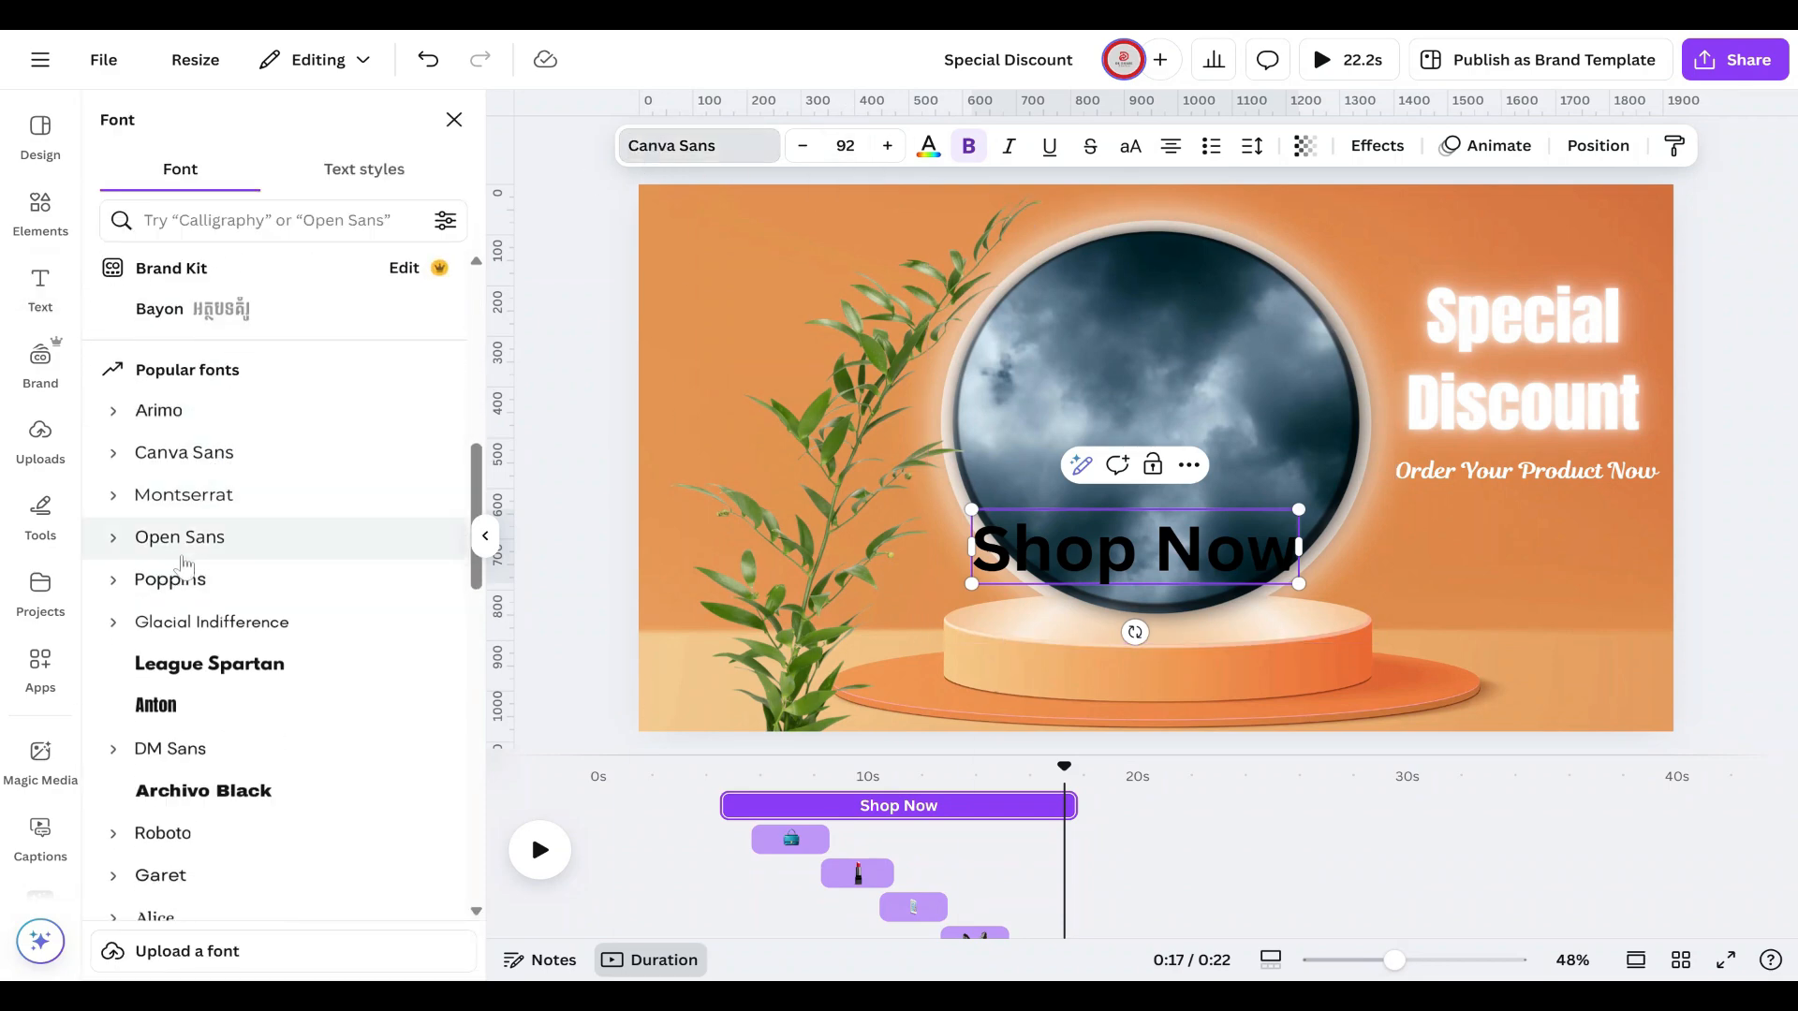
pyautogui.scroll(-2, 183, 563)
pyautogui.click(260, 489)
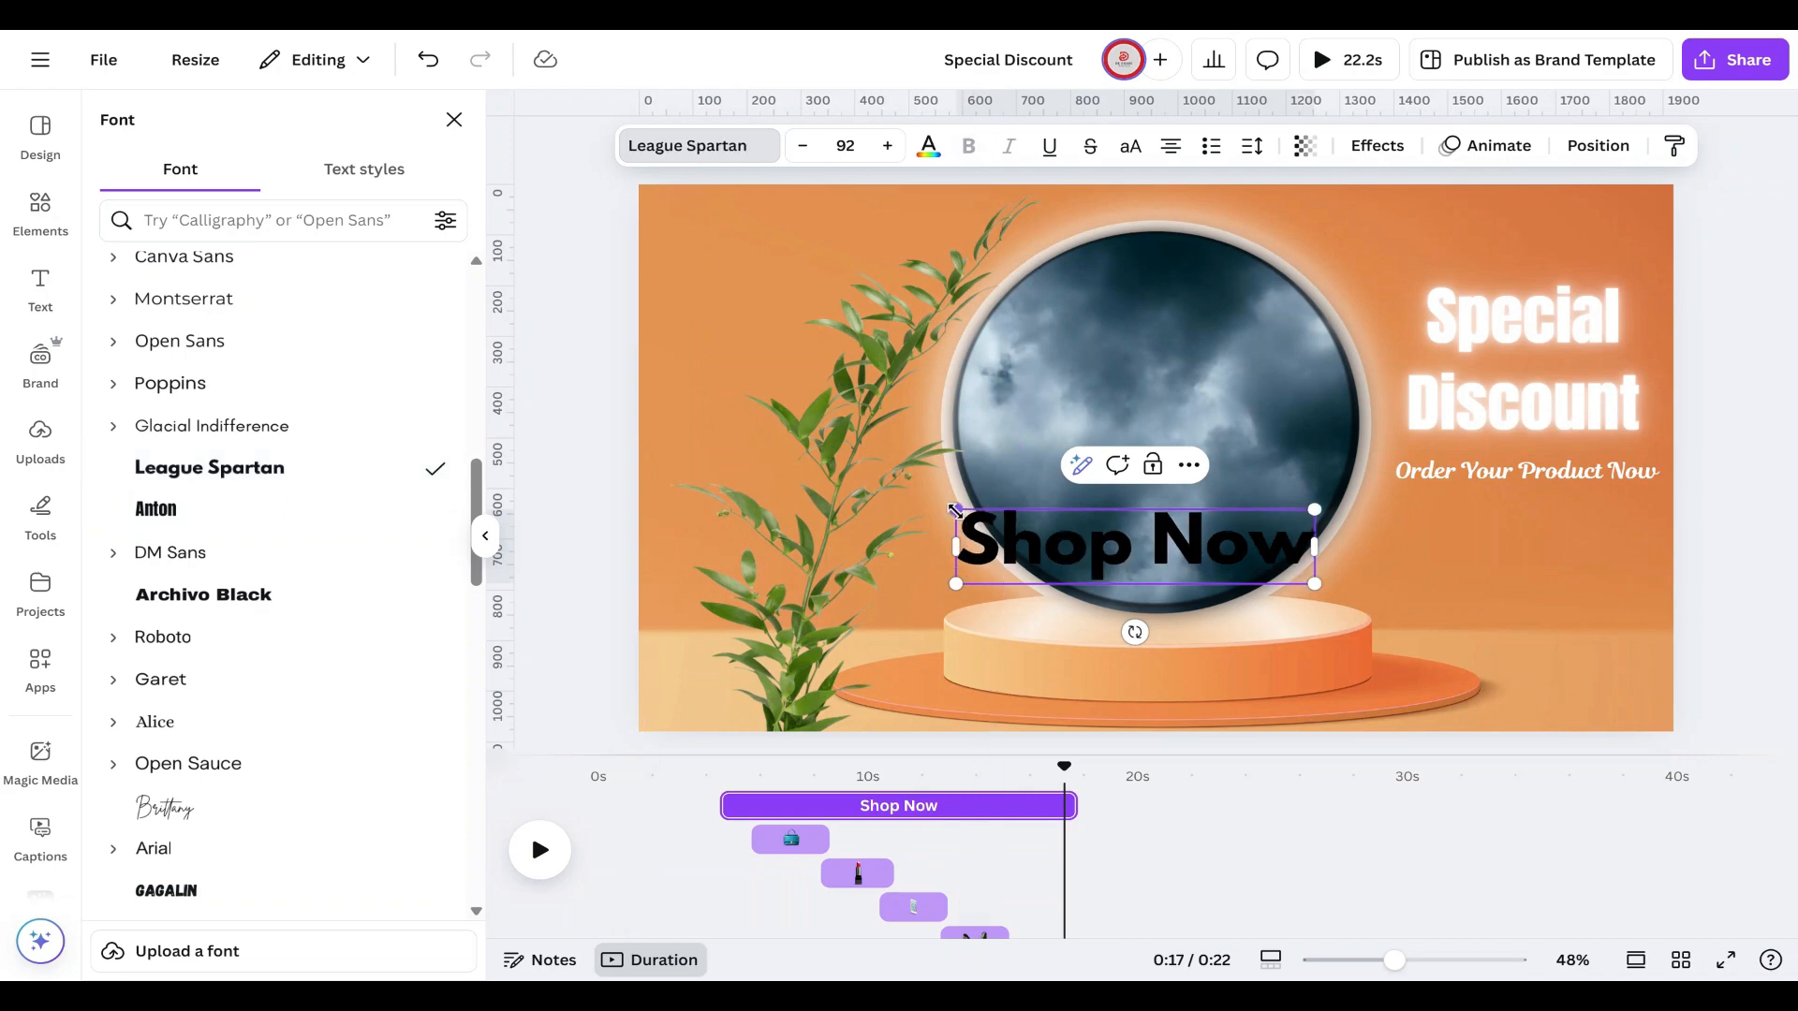
pyautogui.moveTo(955, 510); pyautogui.dragTo(1124, 552)
# Step: Apply the Background effect to the "Shop Now" text and color the background deep violet
pyautogui.click(1379, 150)
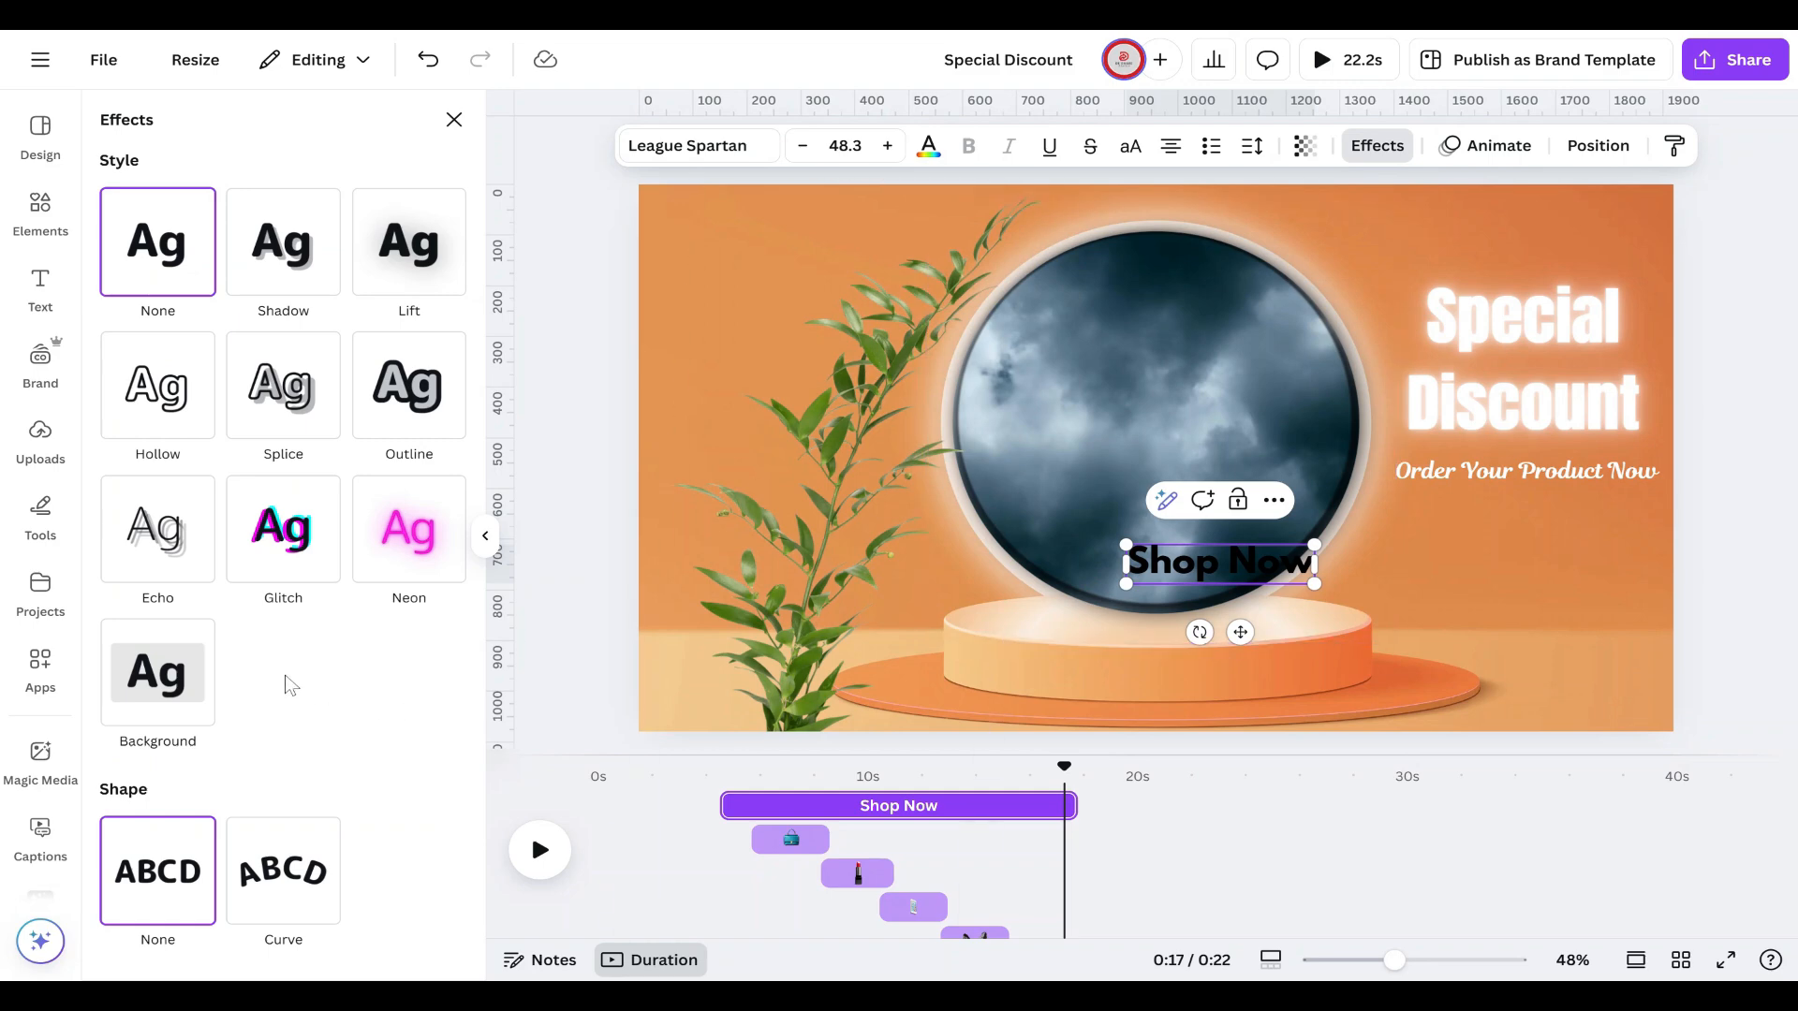
pyautogui.click(212, 692)
pyautogui.scroll(-3, 192, 840)
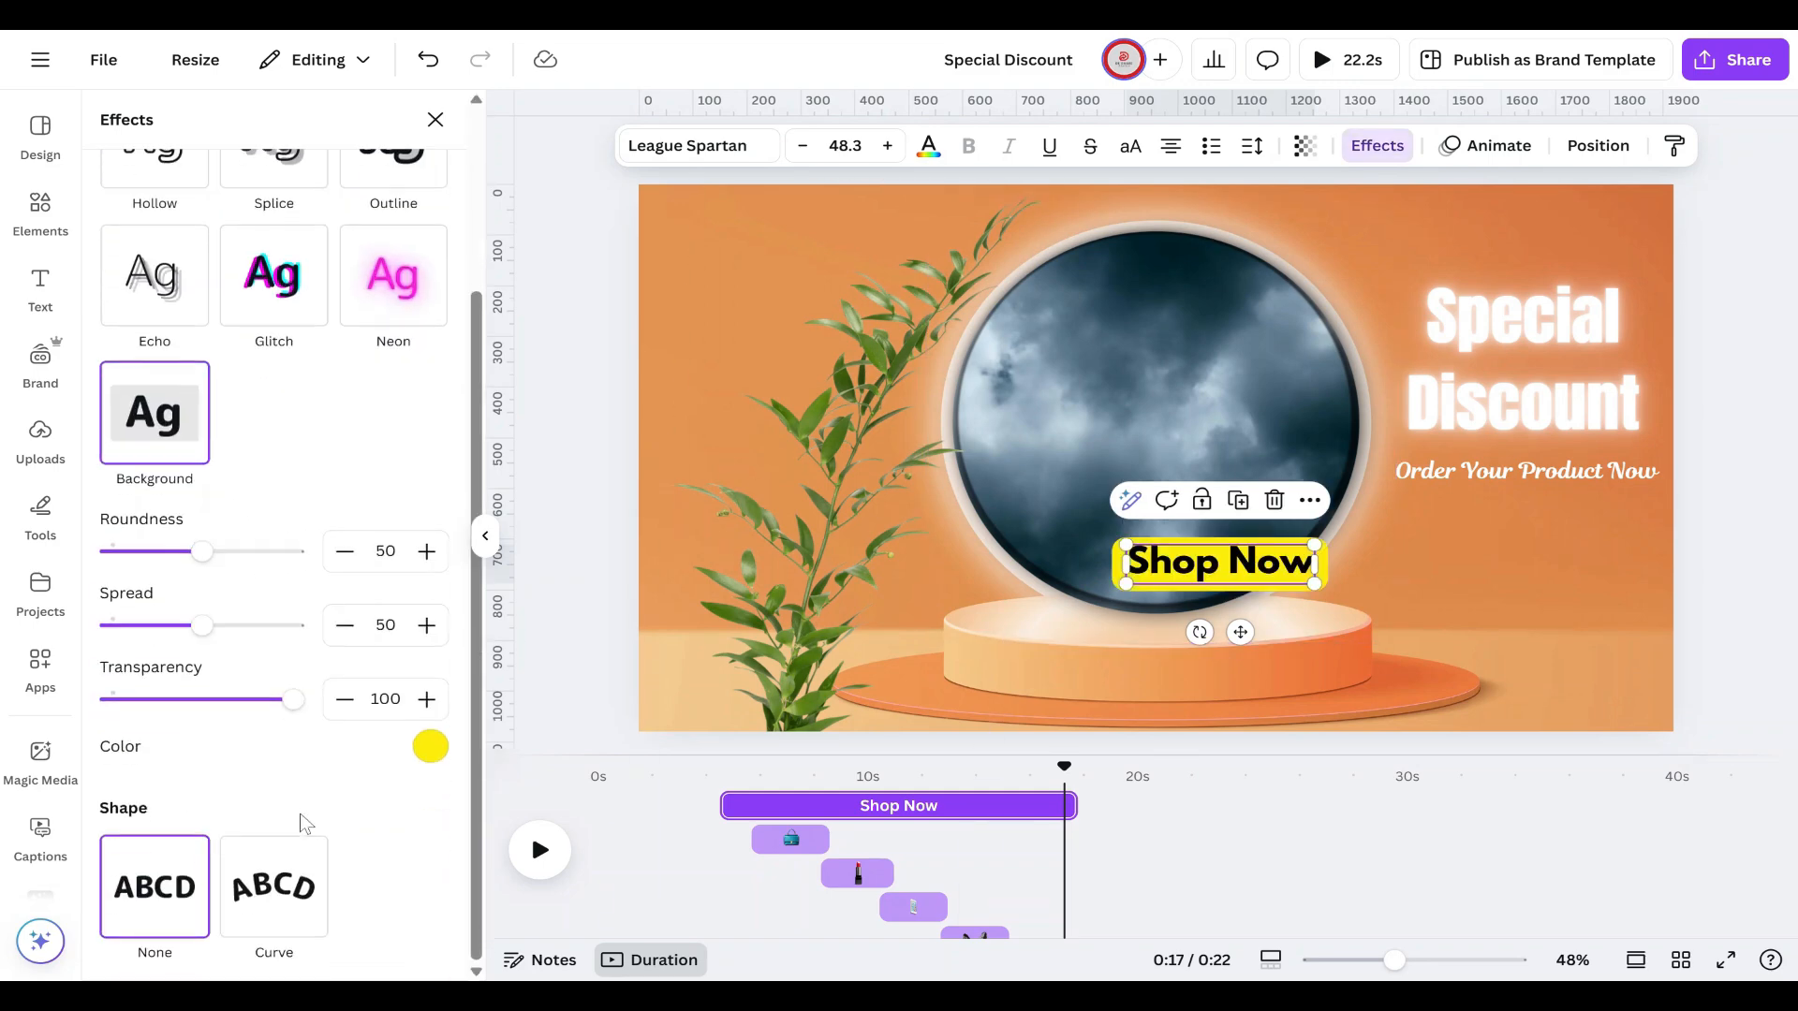
pyautogui.click(430, 747)
pyautogui.scroll(-1, 352, 688)
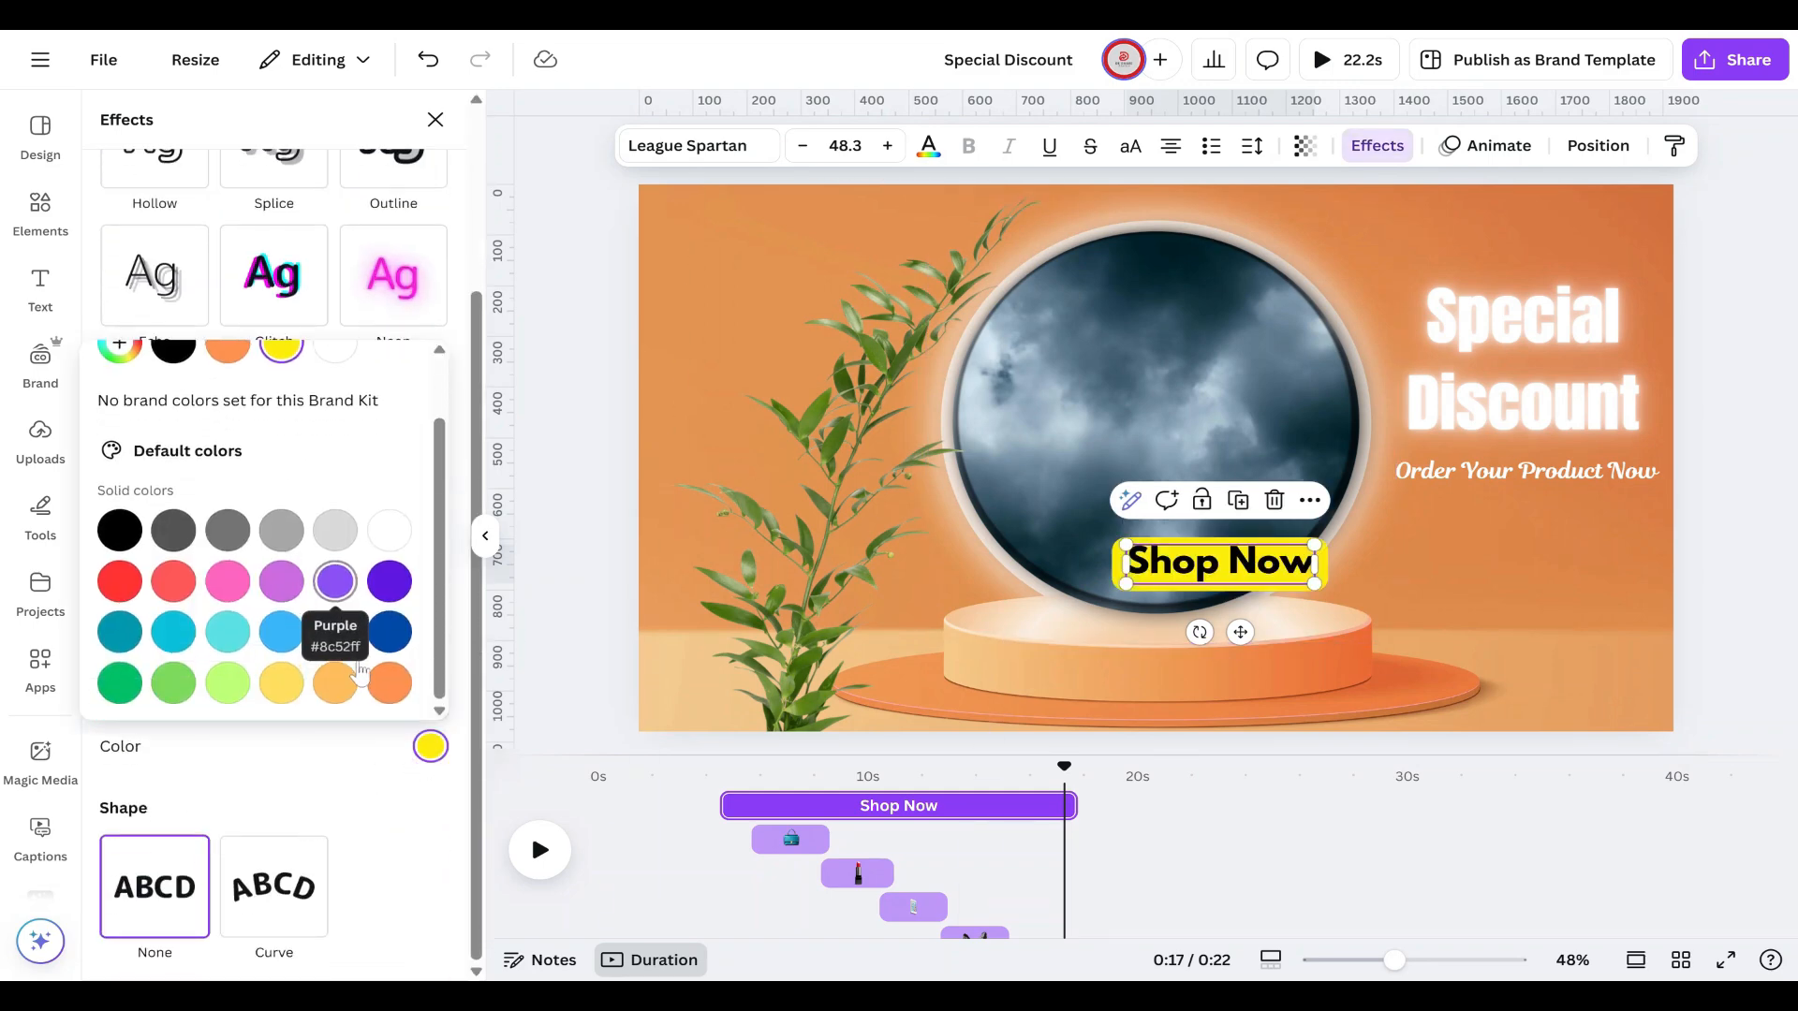
pyautogui.click(390, 585)
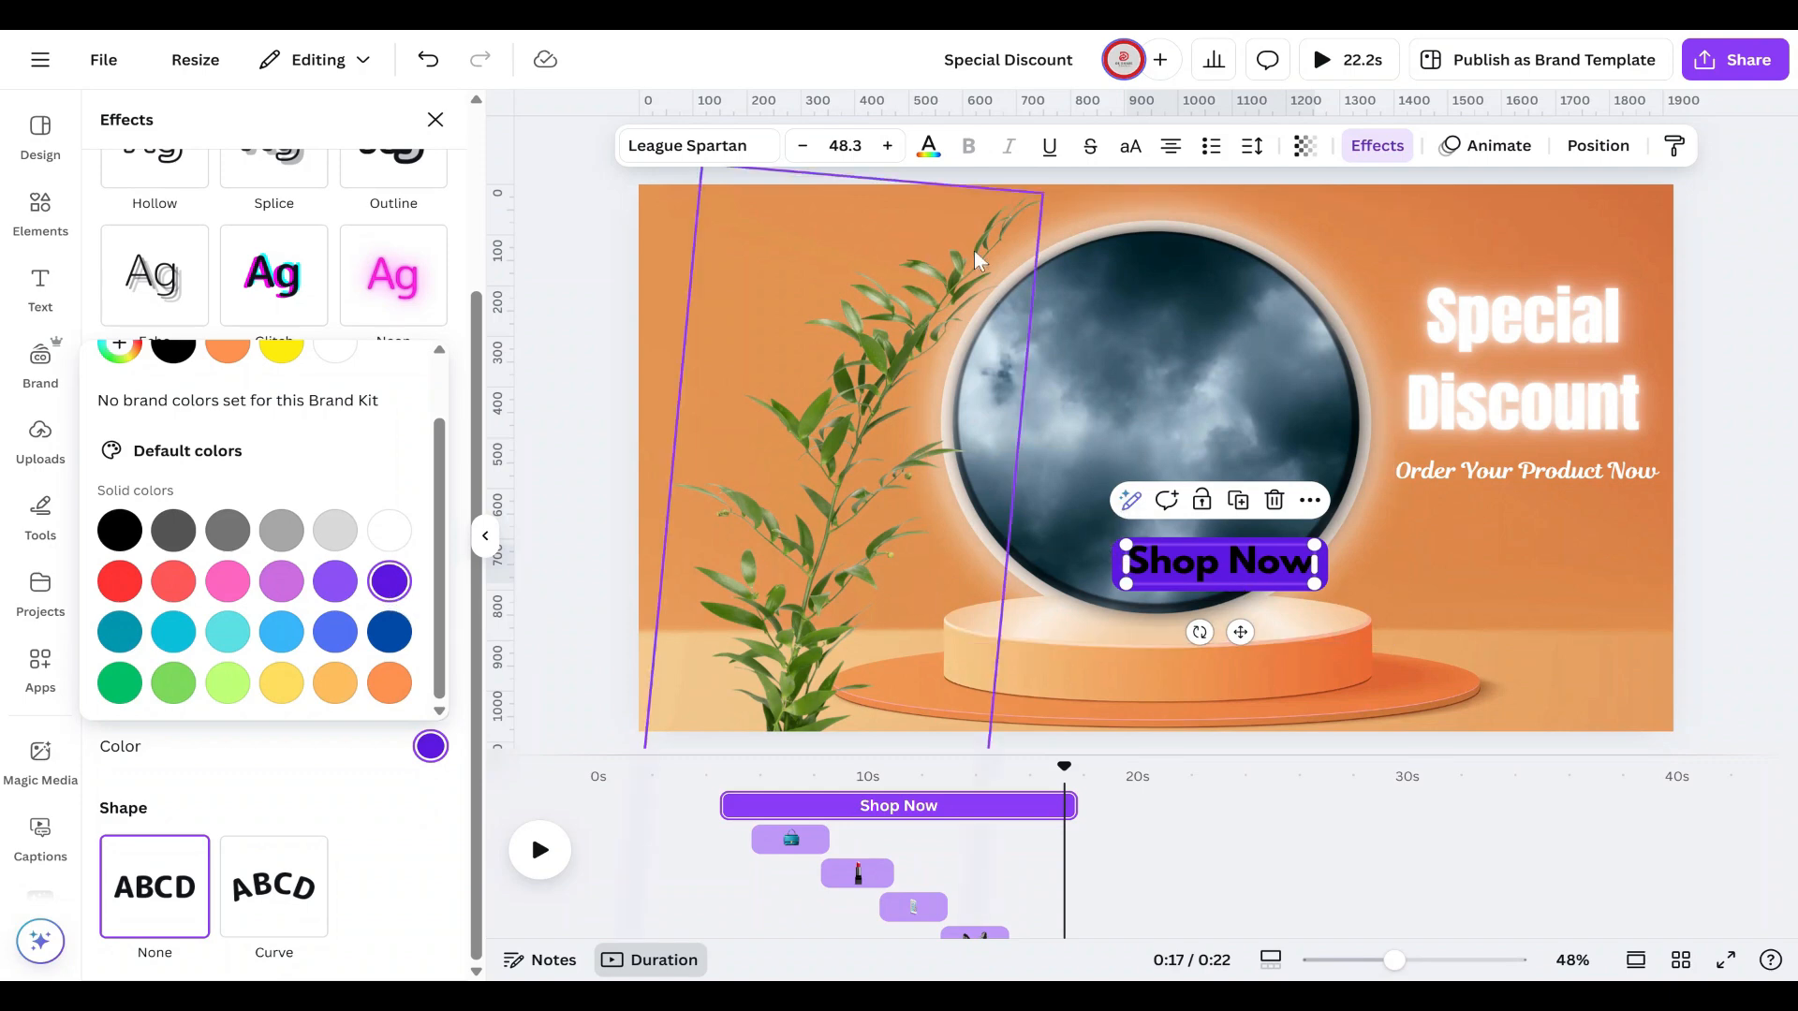
# Step: Color the "Shop Now" text white and move it beside the ring, below the "Order Your Product Now" subheading
pyautogui.click(928, 147)
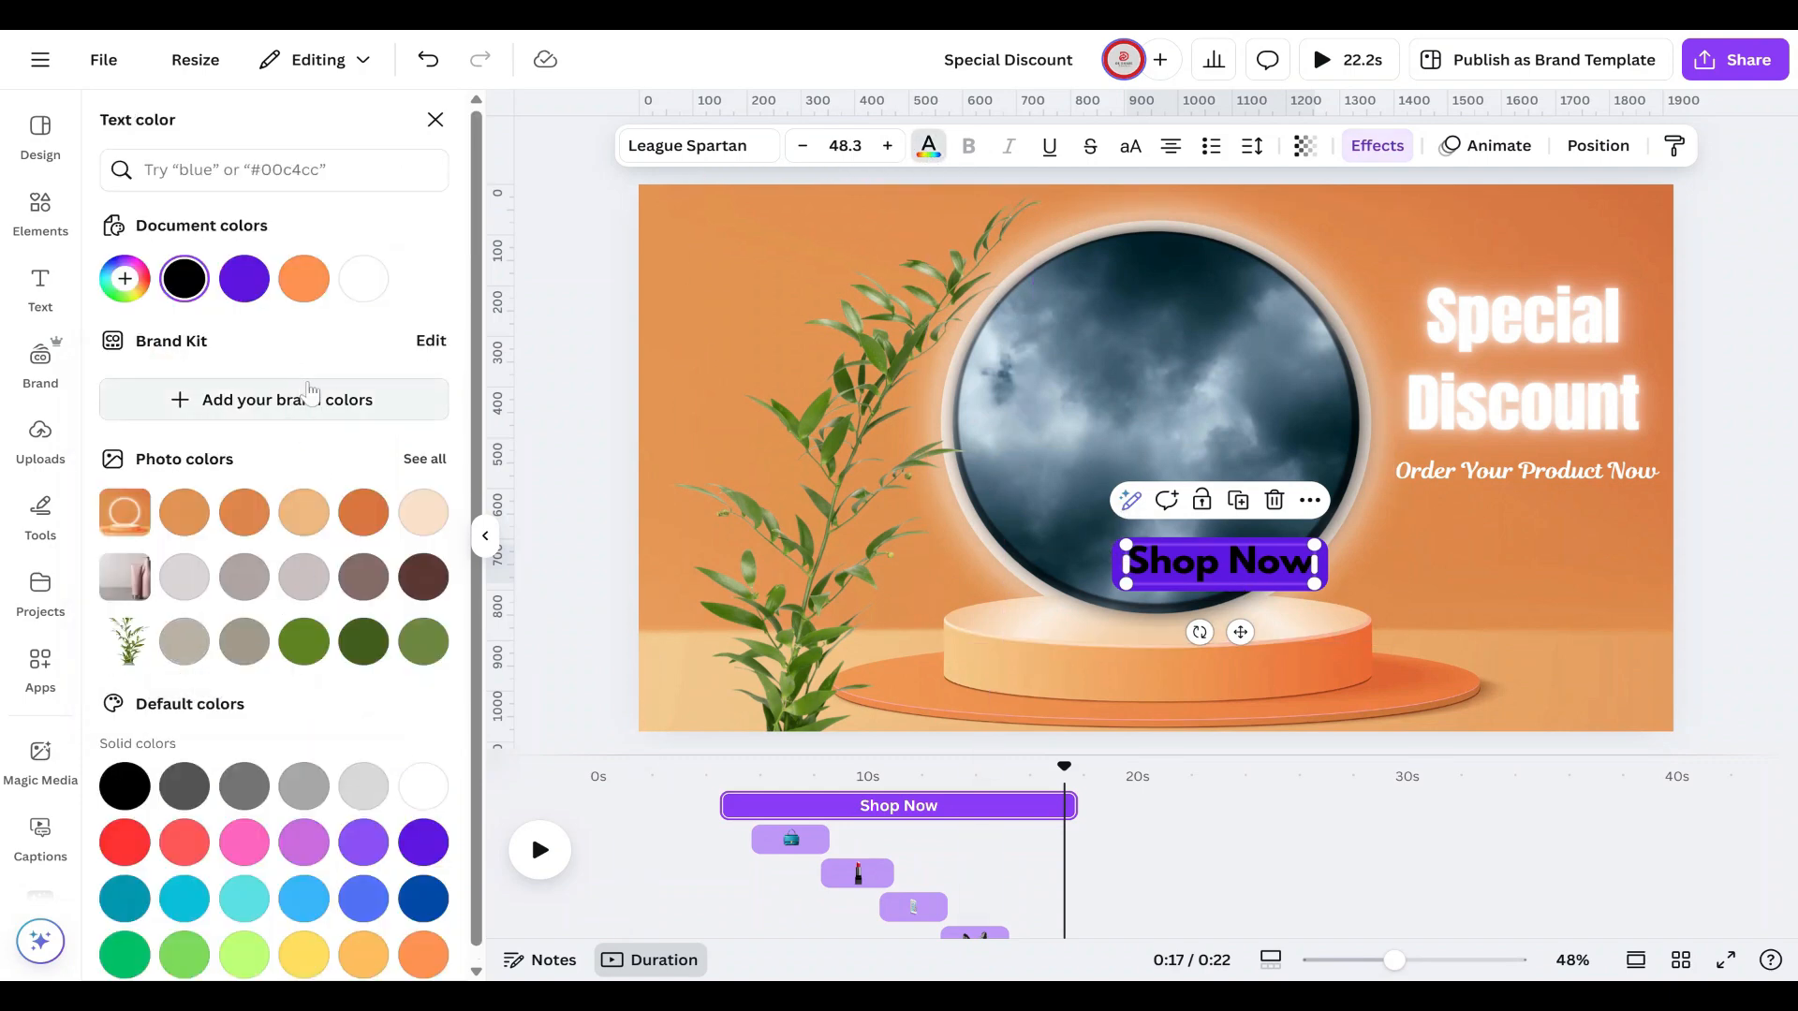
pyautogui.click(363, 278)
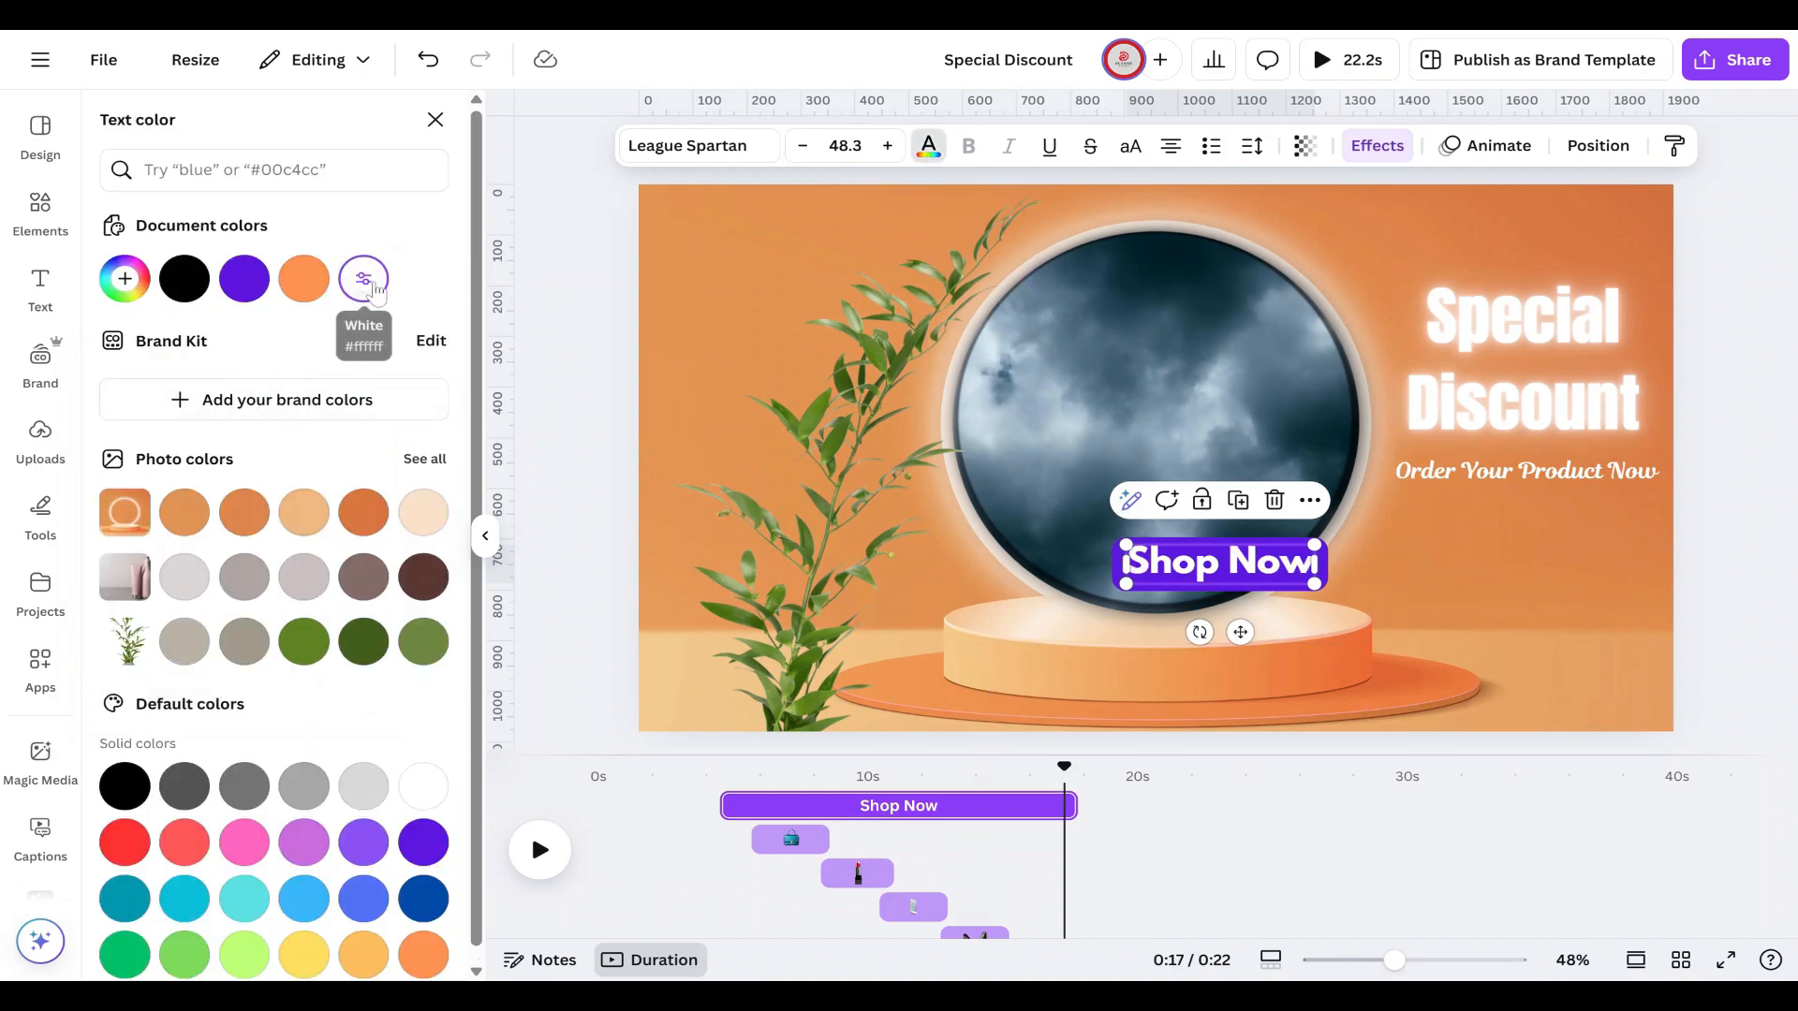
pyautogui.click(1509, 615)
pyautogui.click(1219, 569)
pyautogui.moveTo(1219, 569); pyautogui.dragTo(1530, 558)
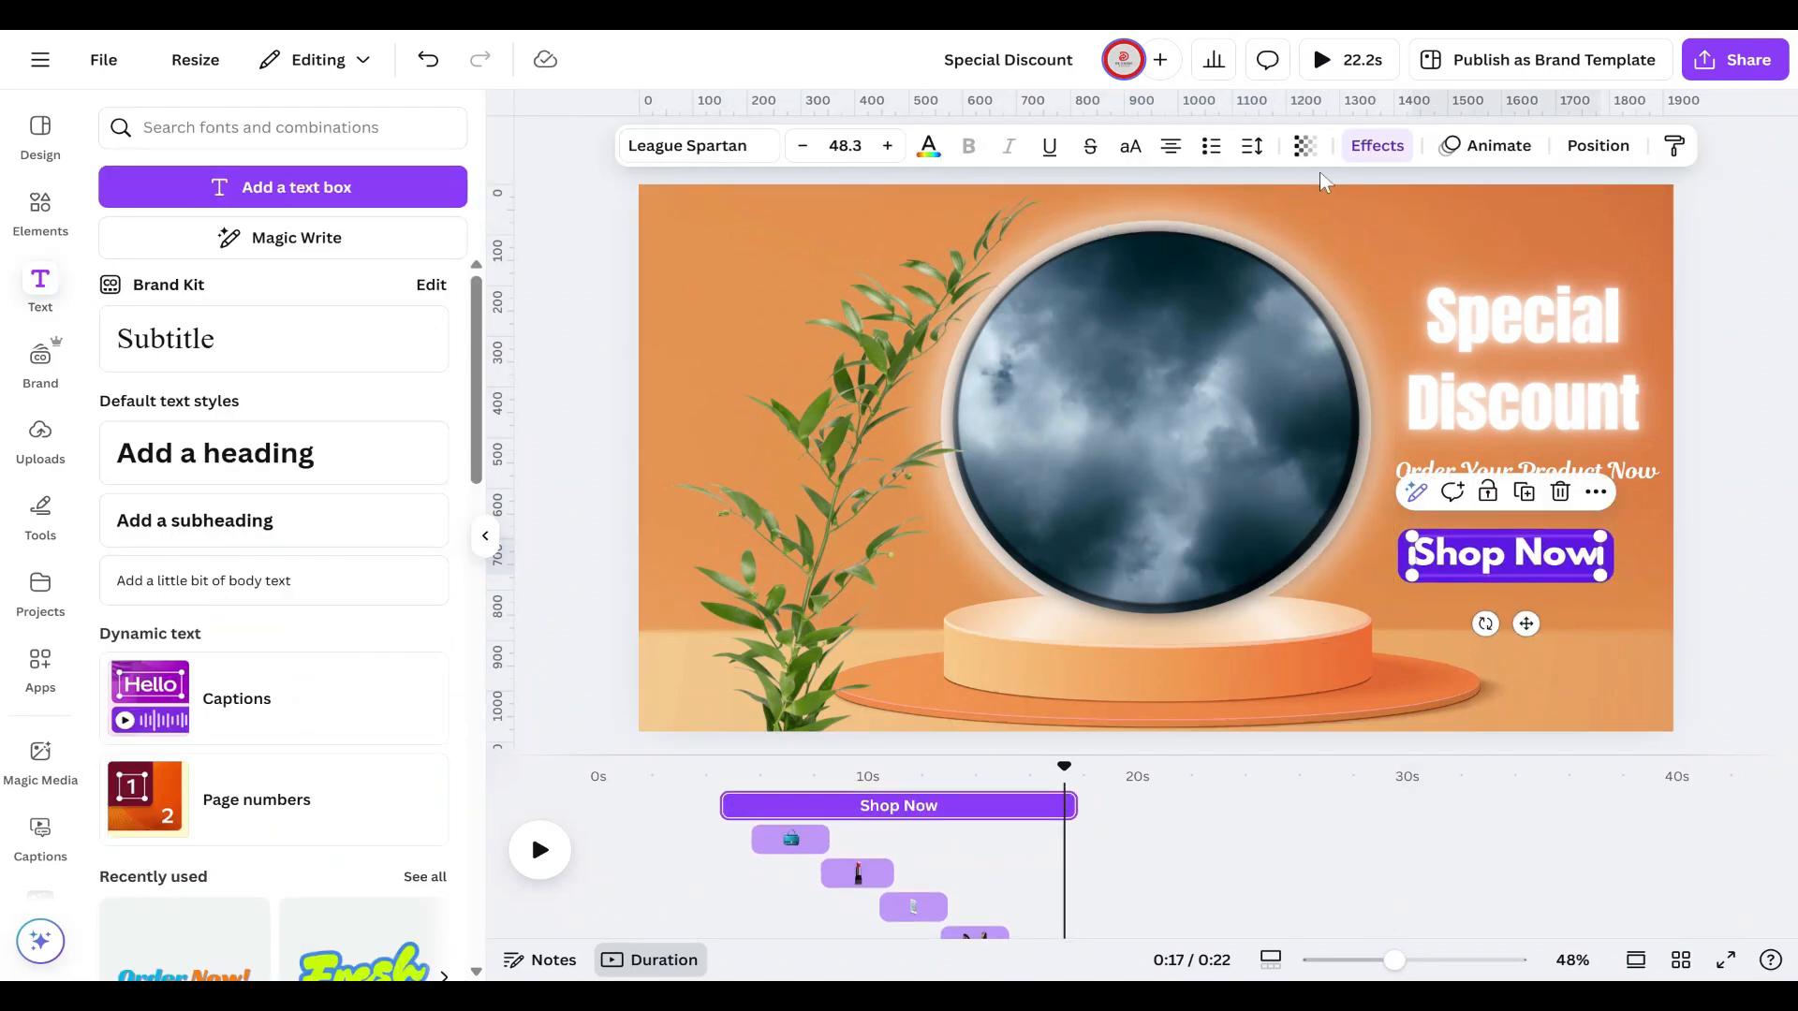
# Step: Set the "Shop Now" background effect's roundness to 100 and its spread to 27
pyautogui.click(1377, 146)
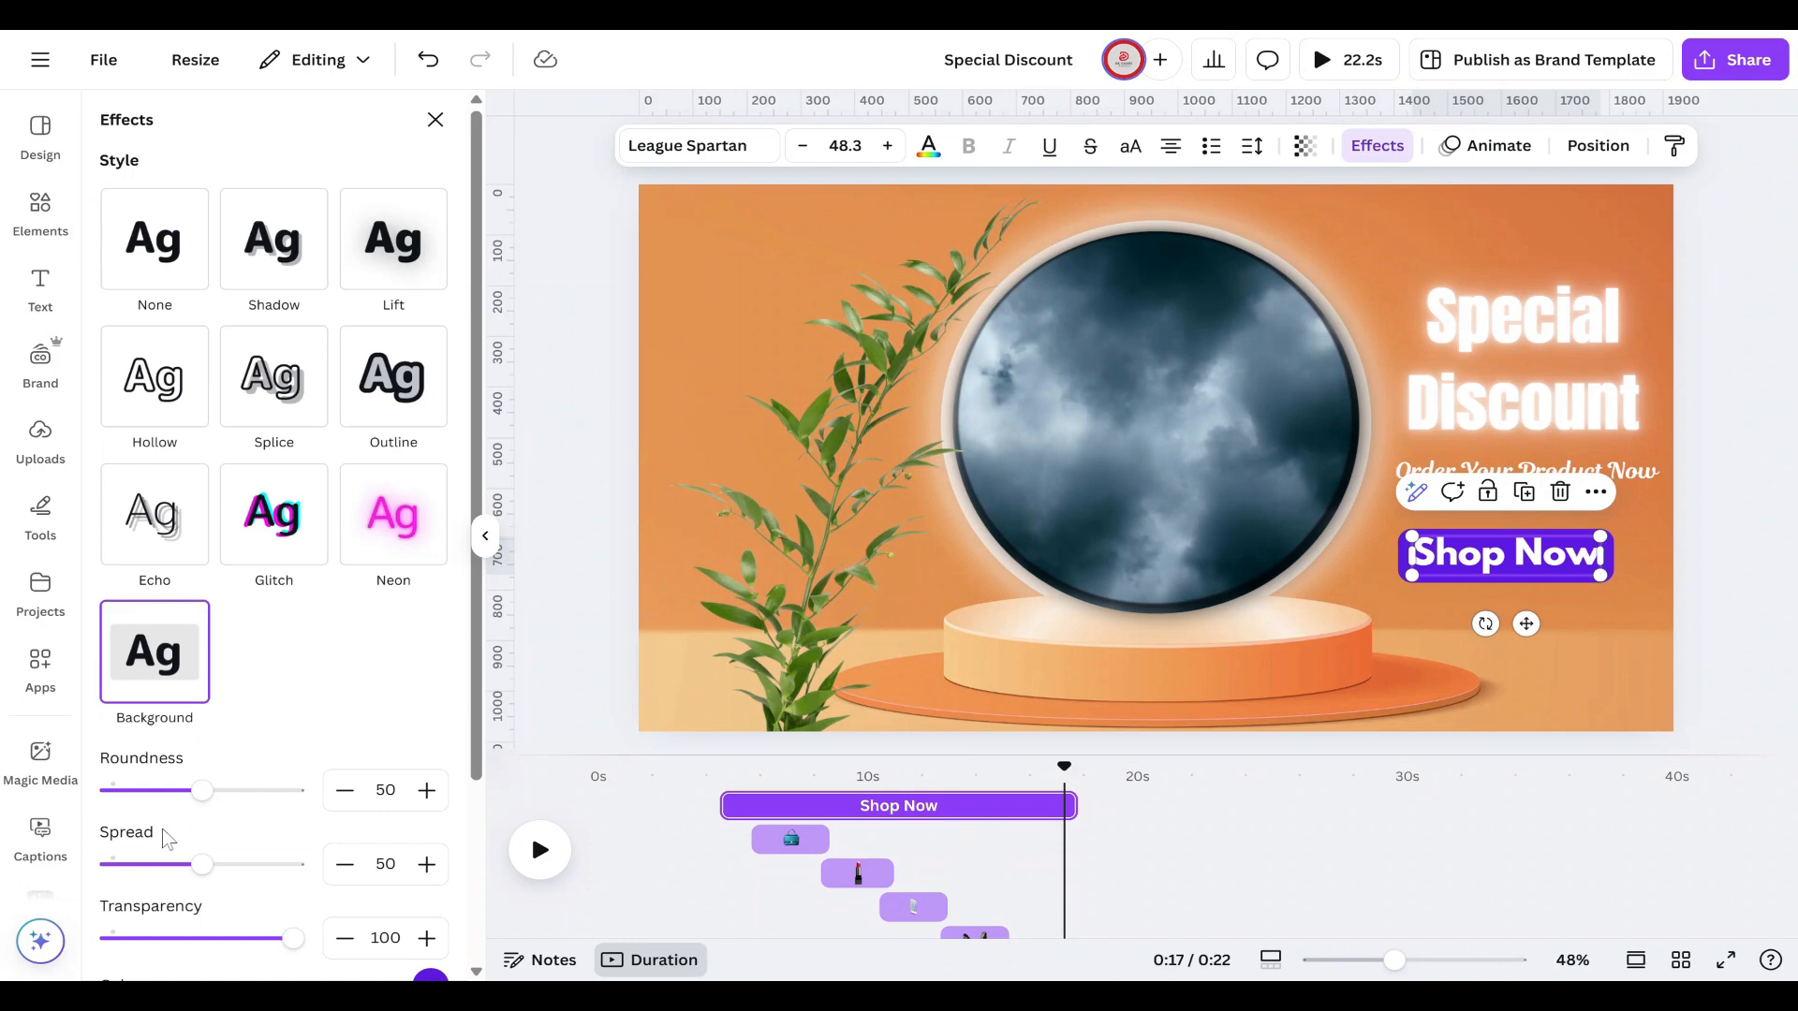
pyautogui.moveTo(202, 791); pyautogui.dragTo(278, 807)
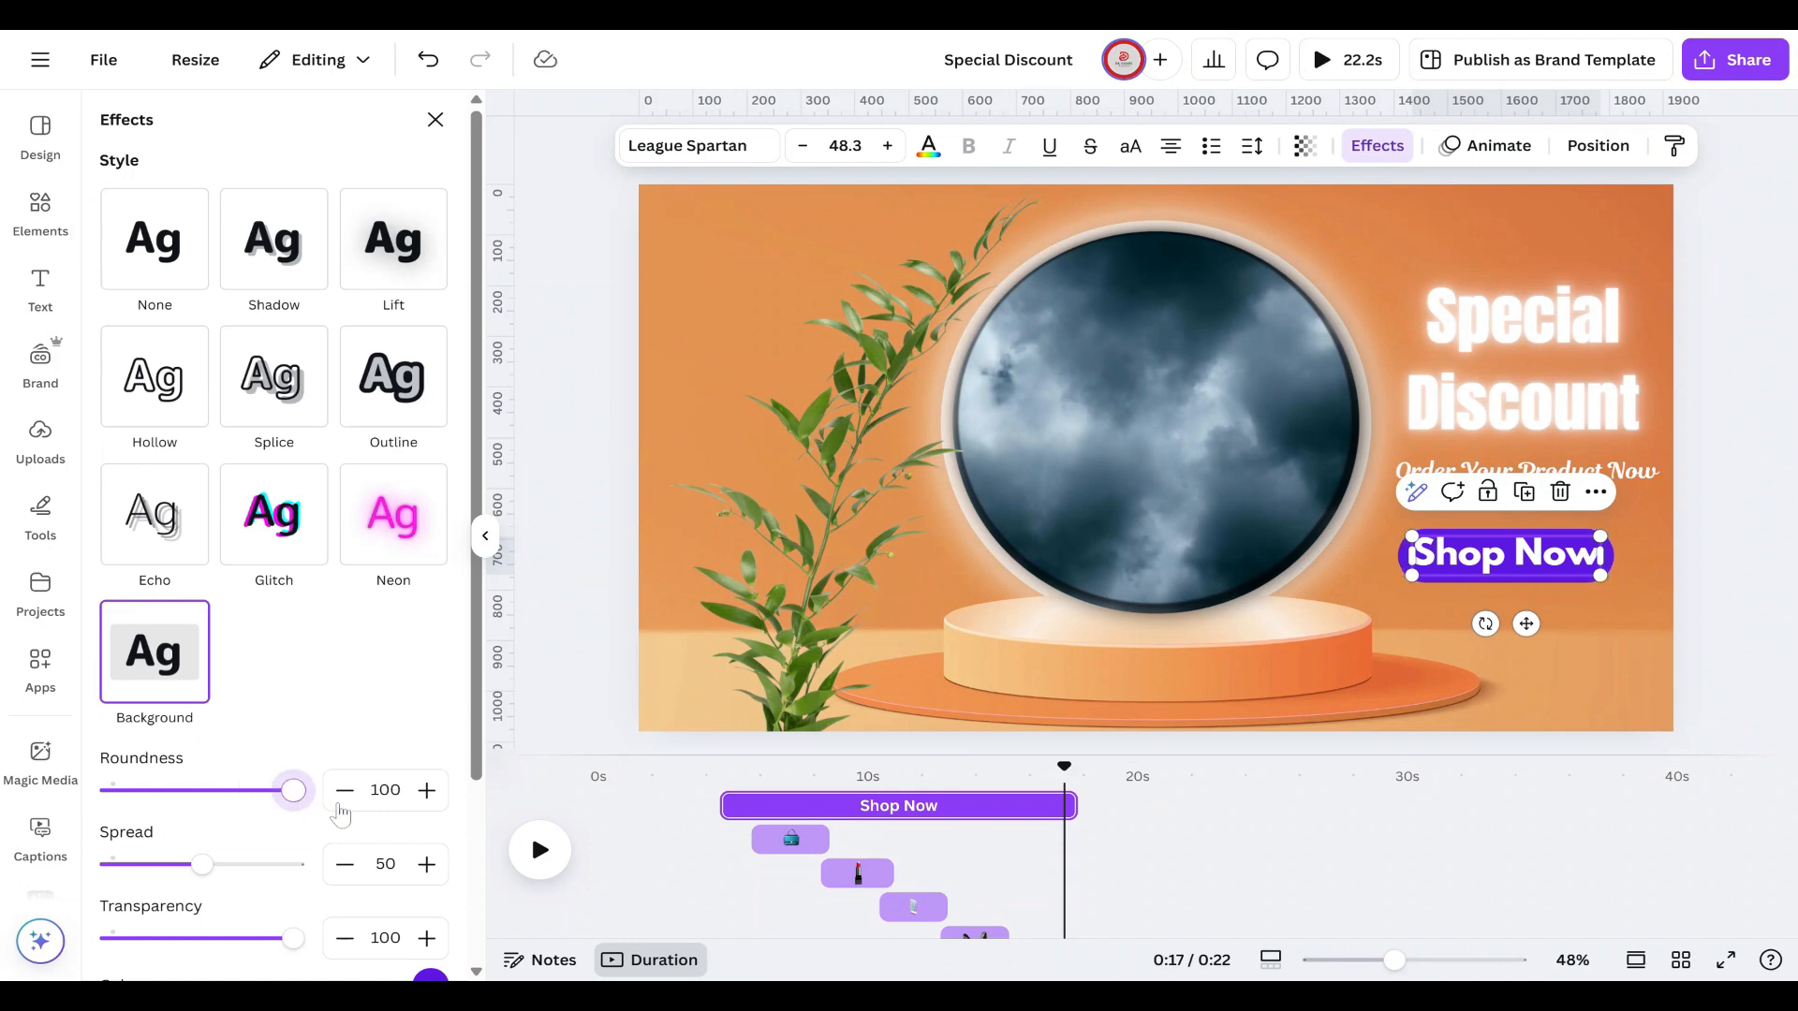
pyautogui.moveTo(196, 867)
pyautogui.mouseDown()
pyautogui.moveTo(149, 866)
pyautogui.moveTo(170, 872)
pyautogui.mouseUp()
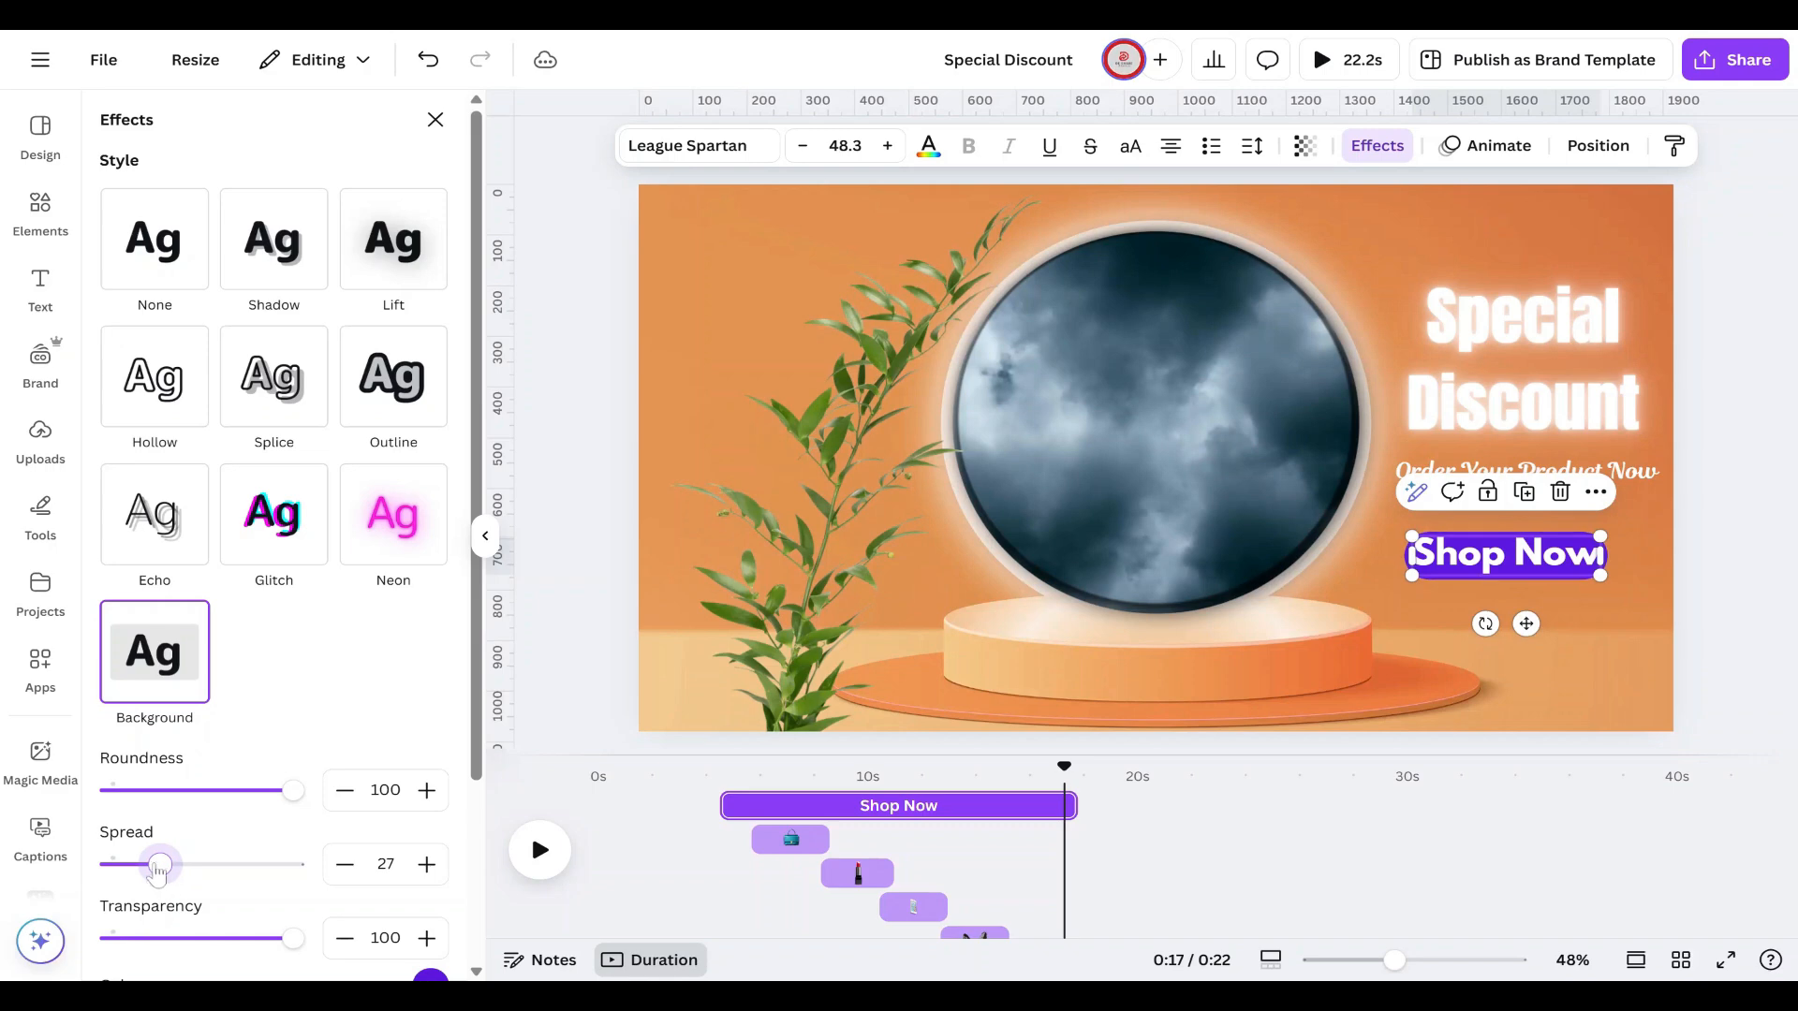
pyautogui.scroll(-3, 225, 907)
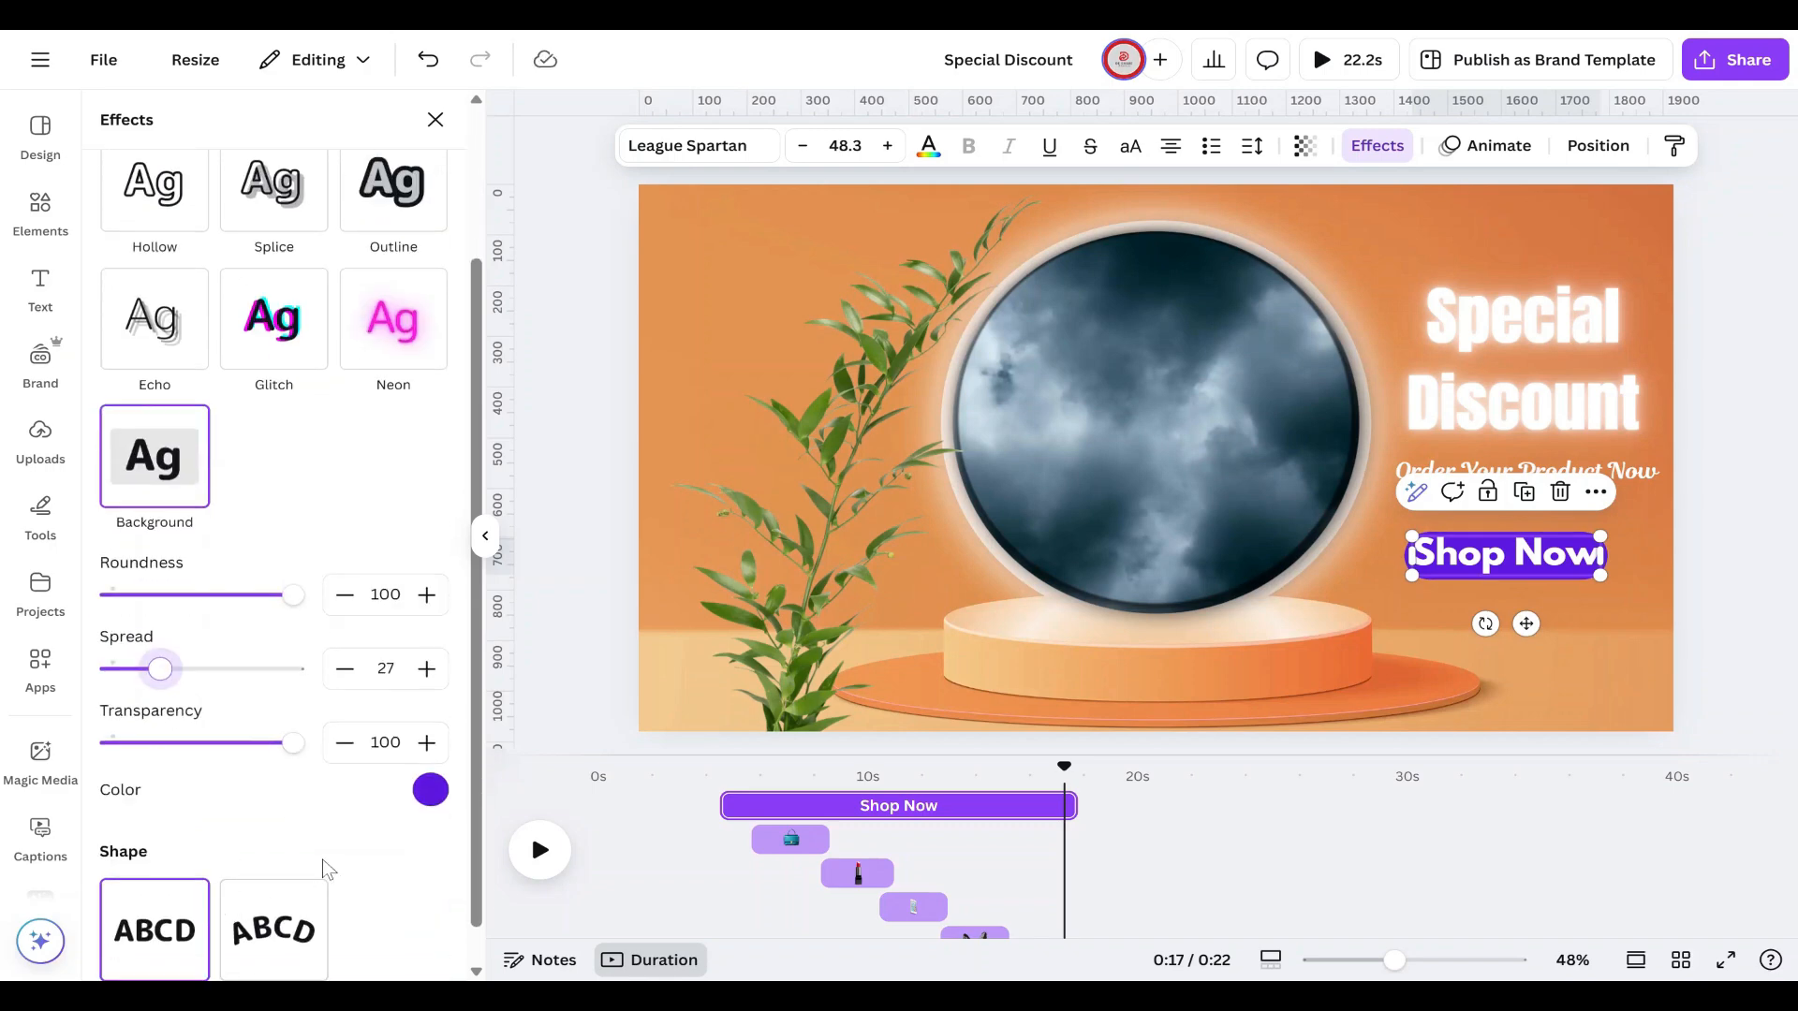
pyautogui.click(1640, 667)
# Step: Nudge the "Shop Now" label slightly up and right to center it beneath the subheading
pyautogui.click(1779, 564)
pyautogui.moveTo(1518, 575); pyautogui.dragTo(1532, 562)
pyautogui.click(1732, 569)
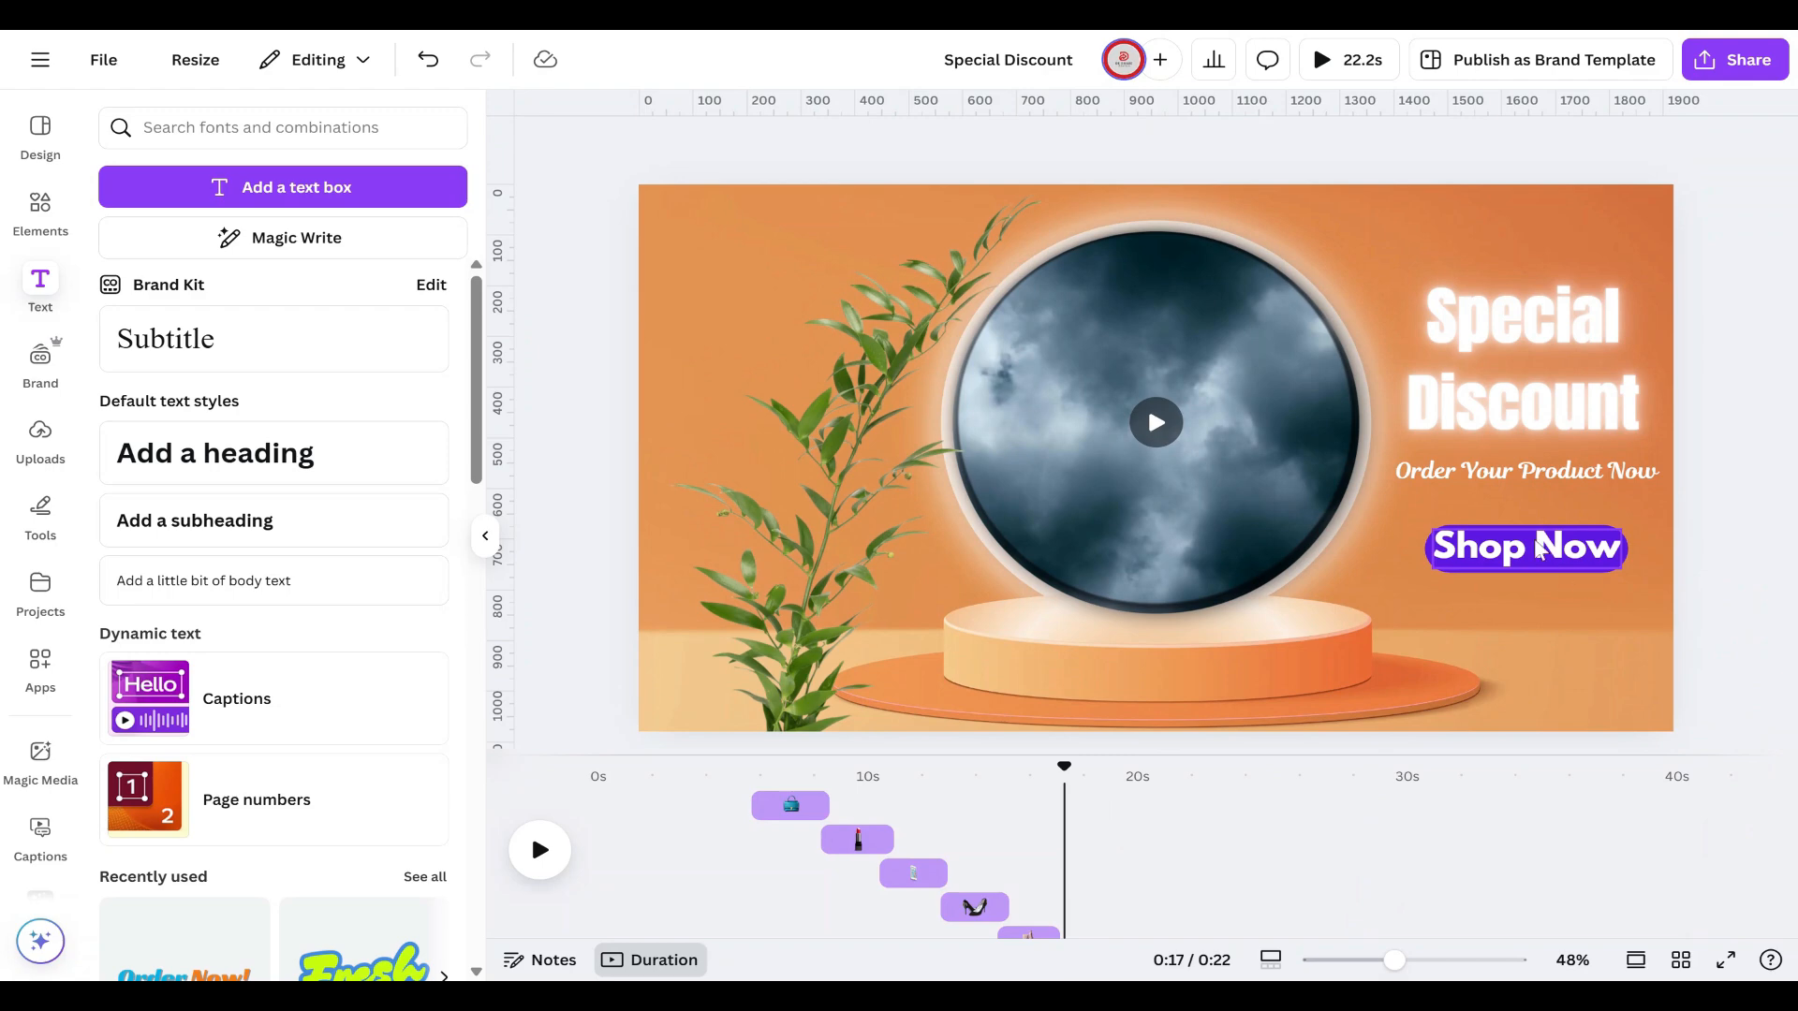
# Step: Apply the Ascend text animation to the "Shop Now" label on both enter and exit
pyautogui.click(1539, 552)
pyautogui.click(1596, 596)
pyautogui.click(1540, 548)
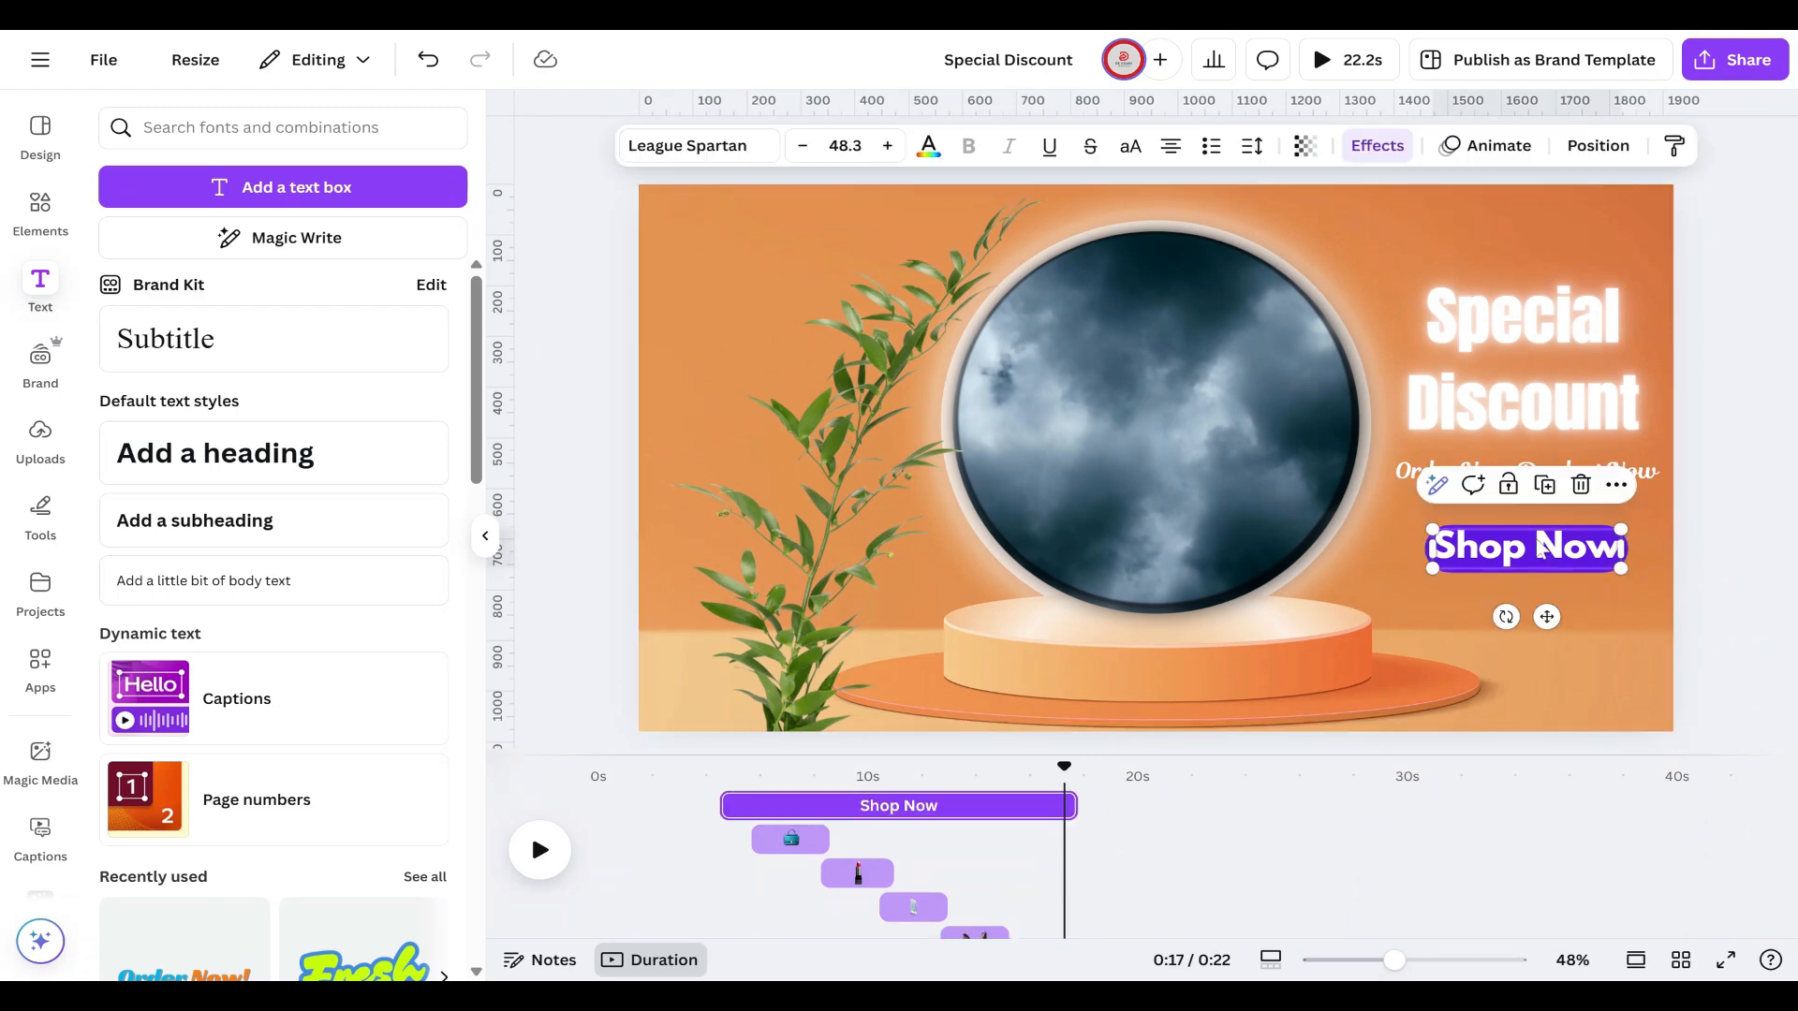
pyautogui.click(1517, 150)
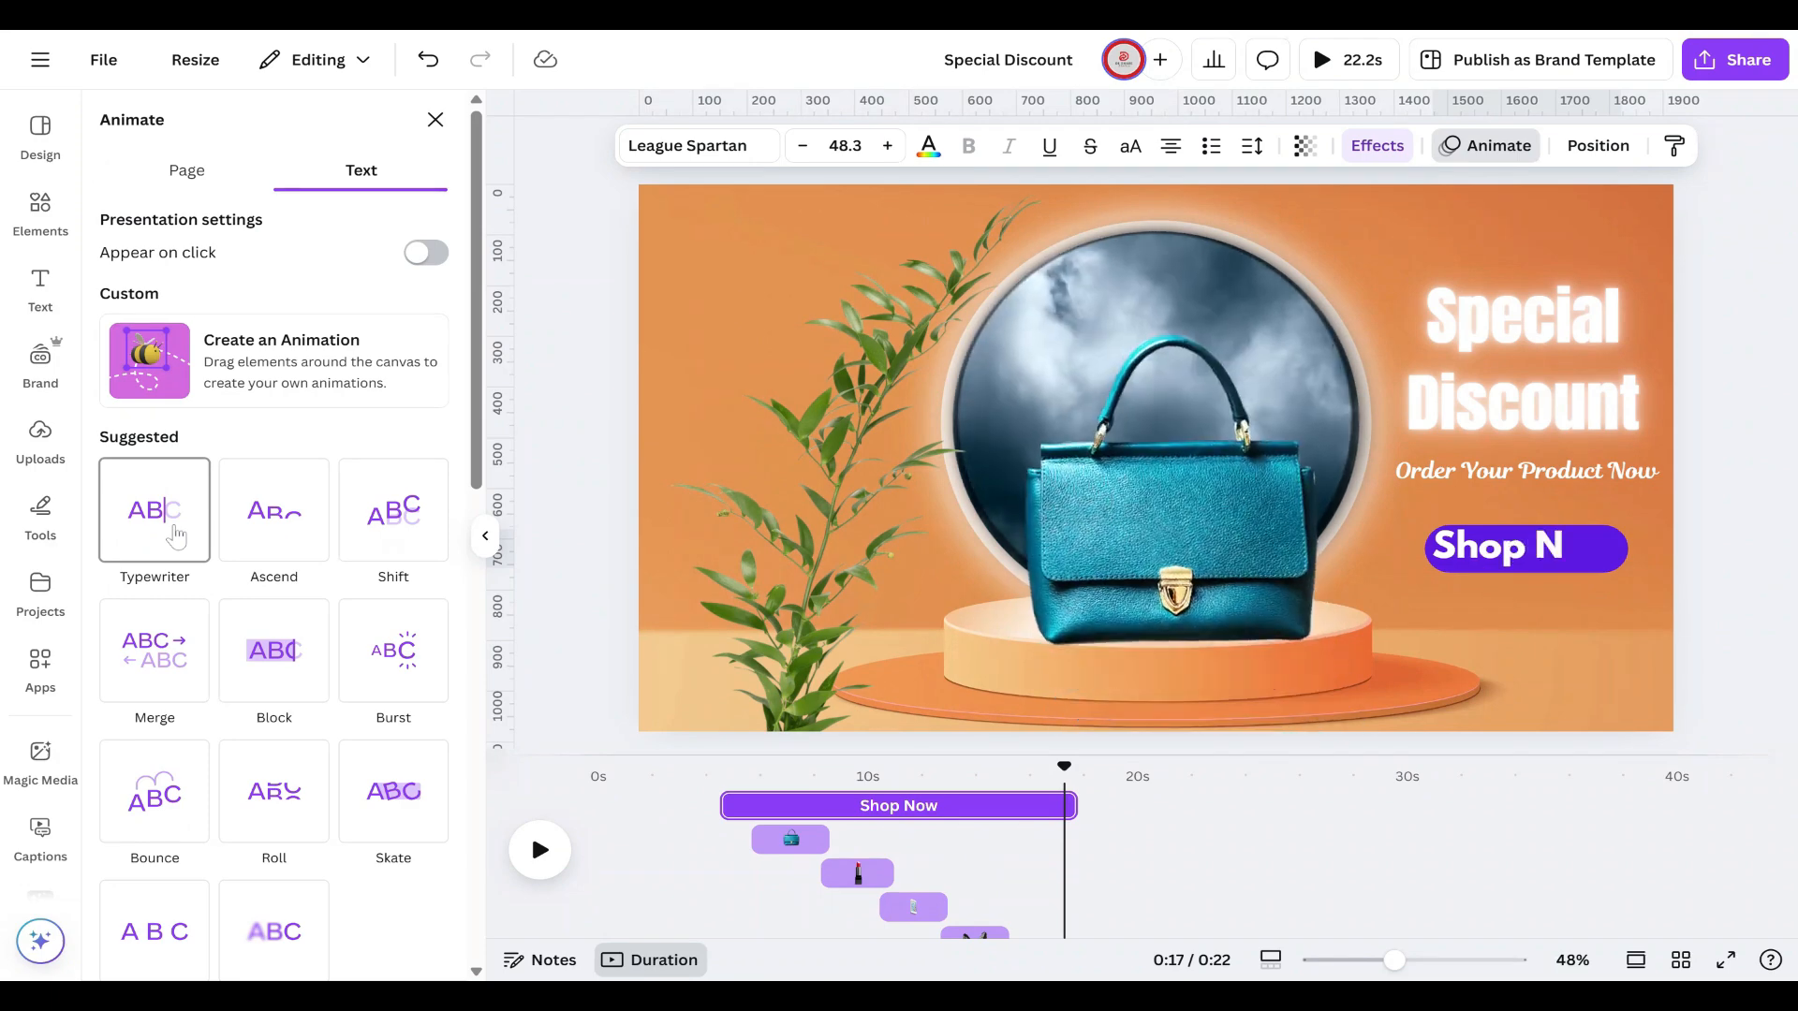
pyautogui.click(262, 536)
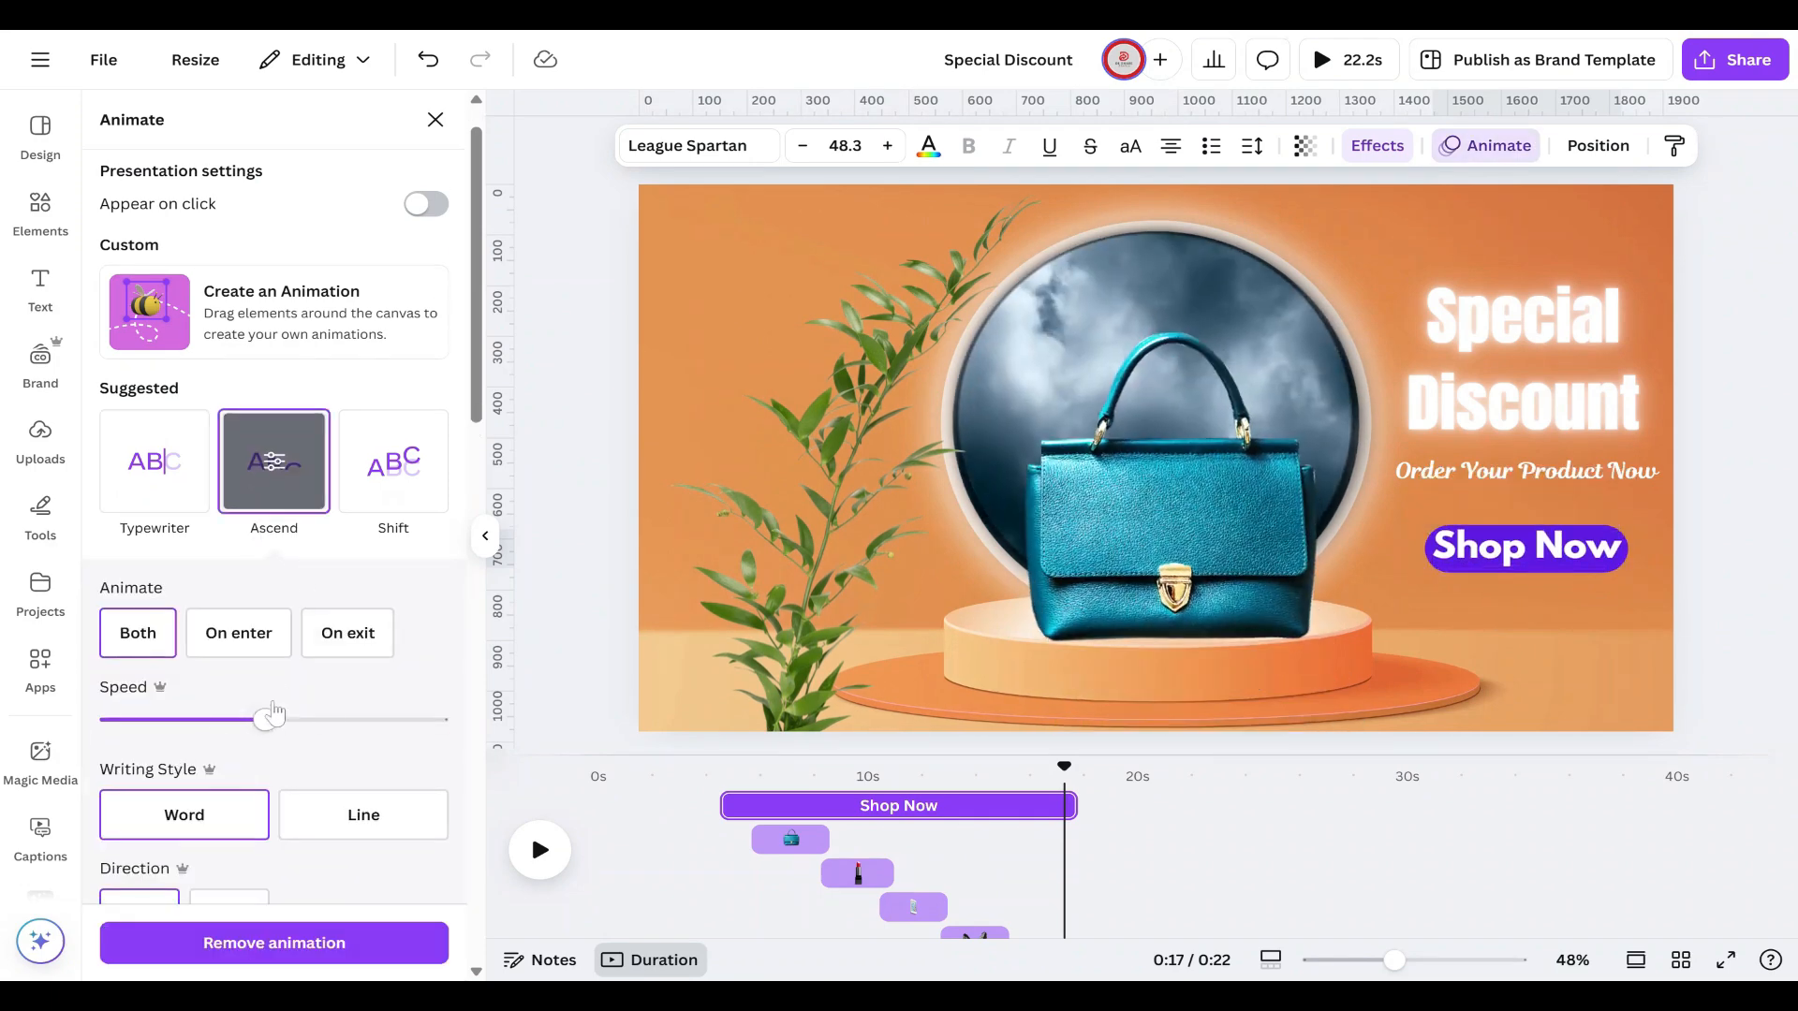
pyautogui.scroll(-2, 1138, 913)
# Step: Copy the "Shop Now" label from the podium page and paste it onto the final page
pyautogui.click(1137, 912)
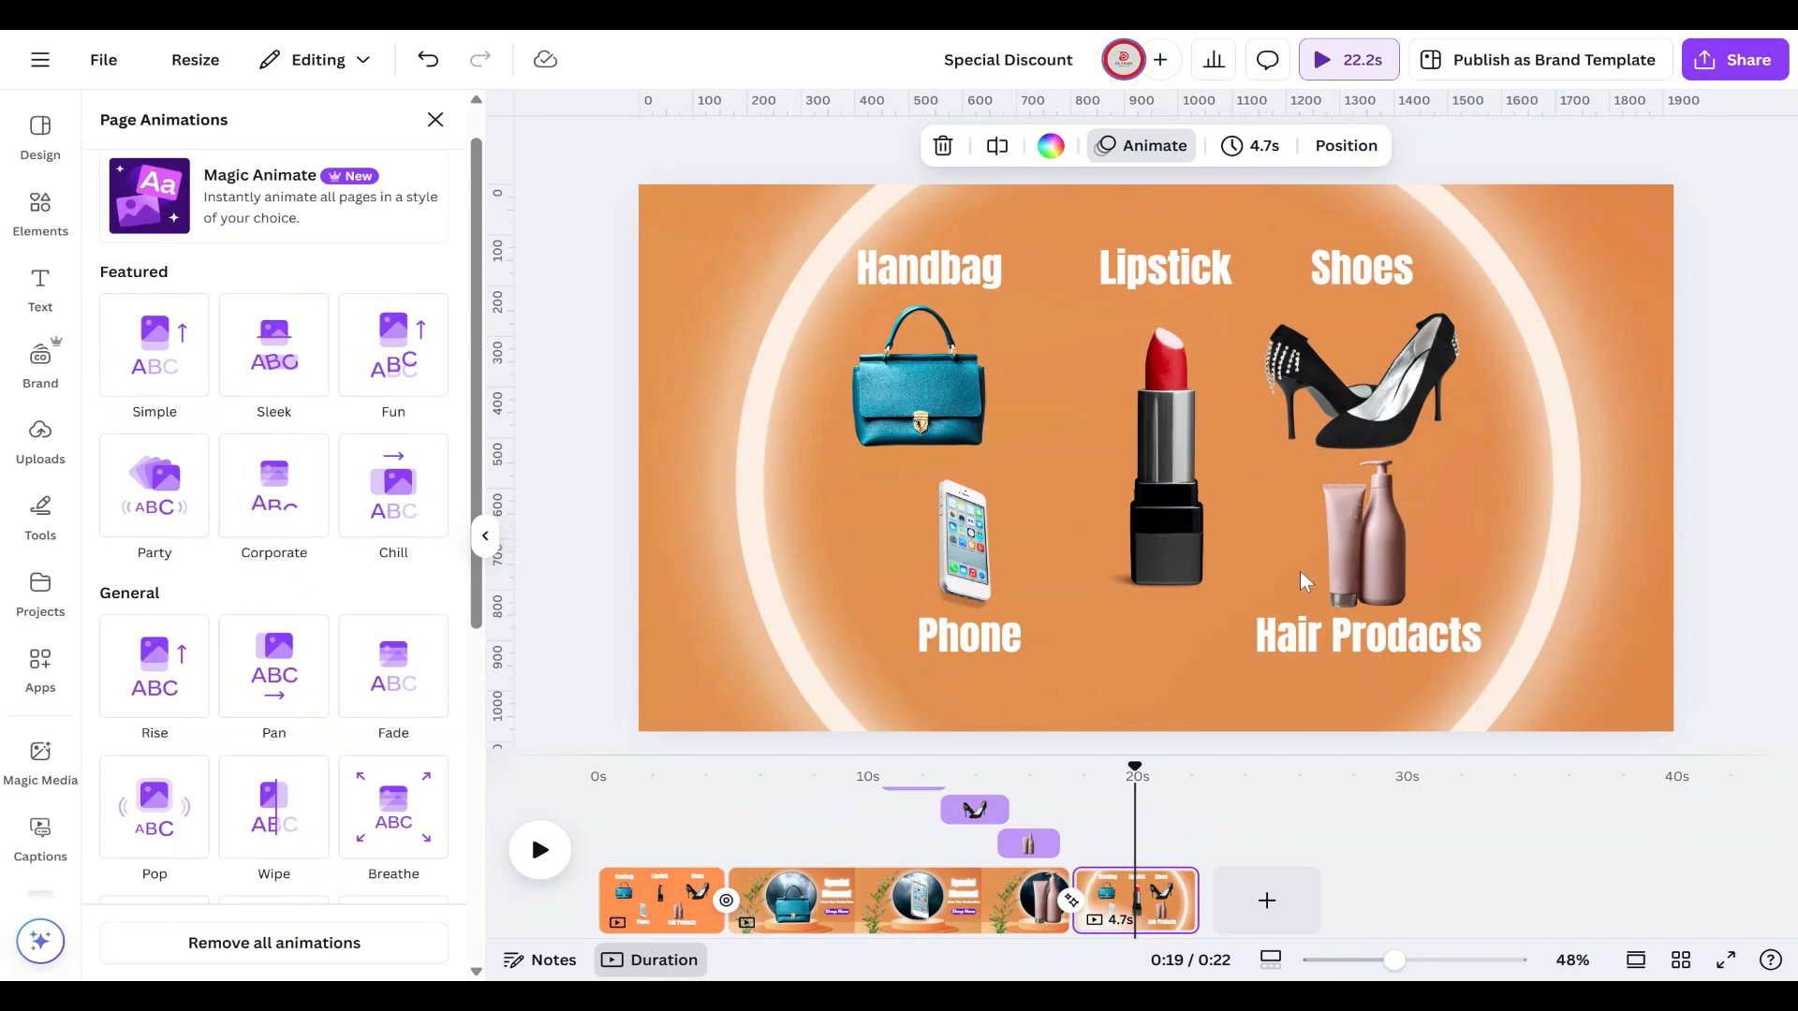
pyautogui.click(980, 894)
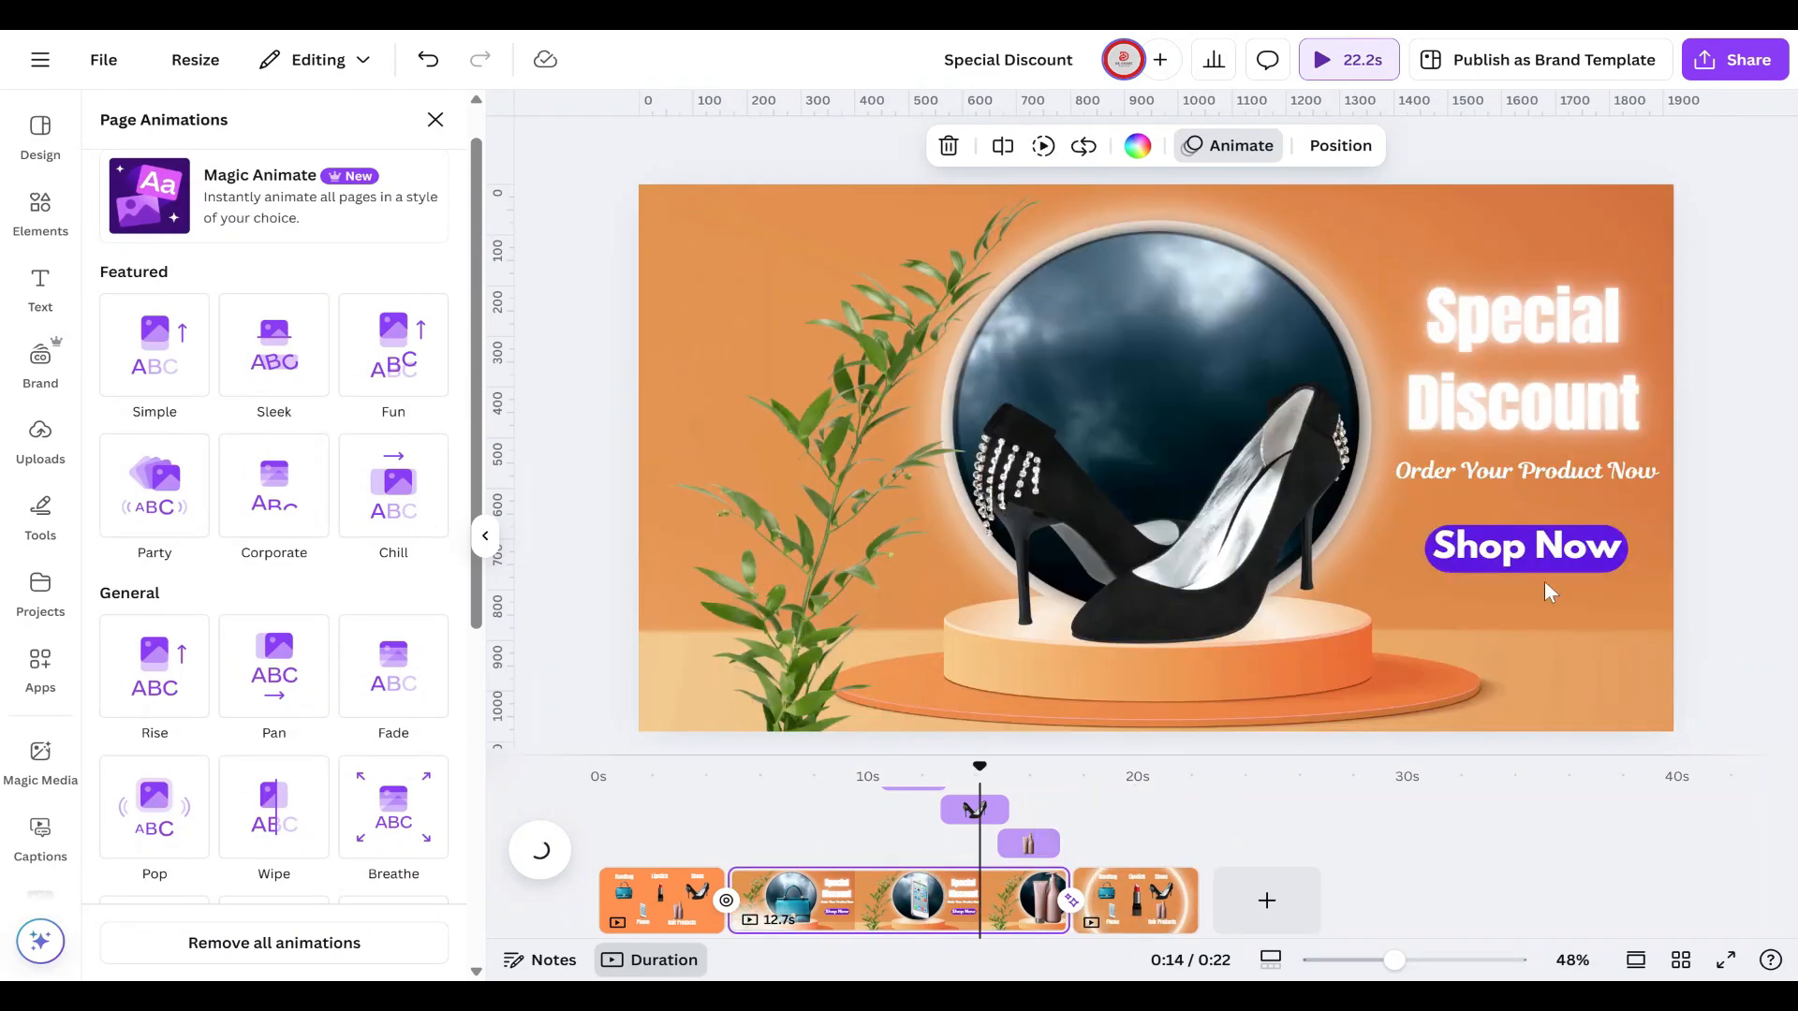
pyautogui.click(1559, 544)
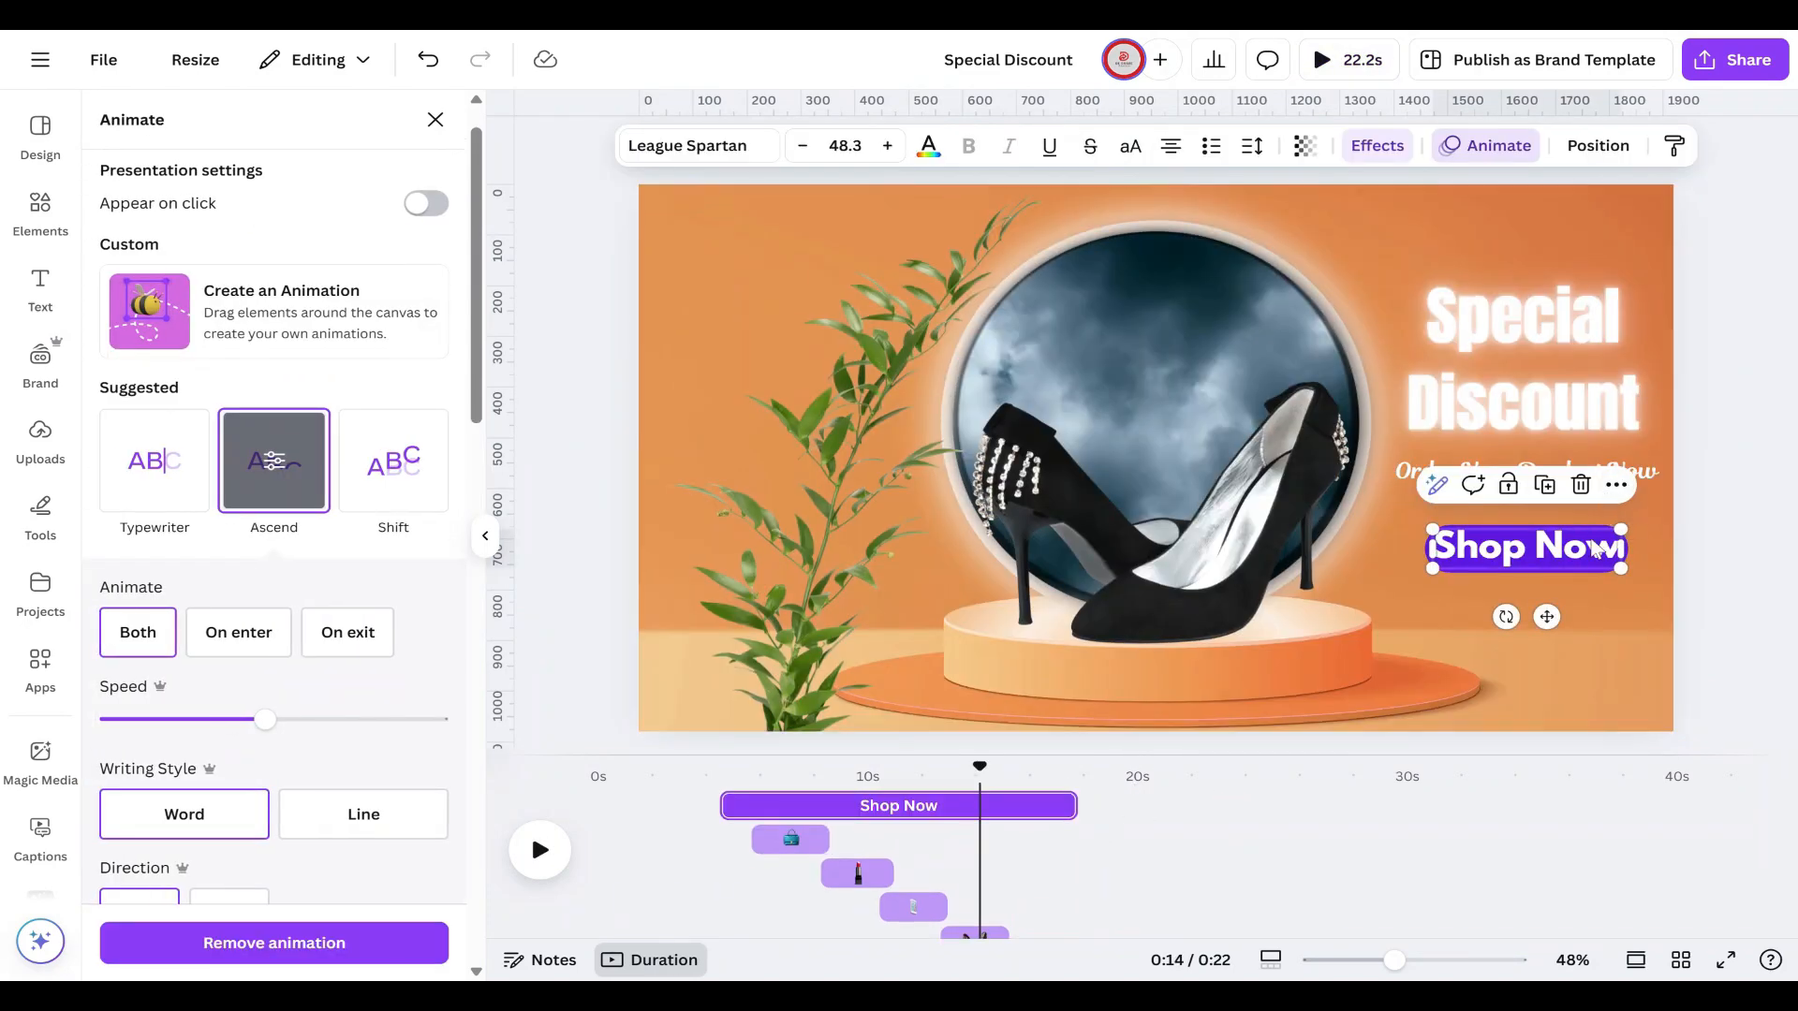
pyautogui.click(1614, 487)
pyautogui.click(1541, 539)
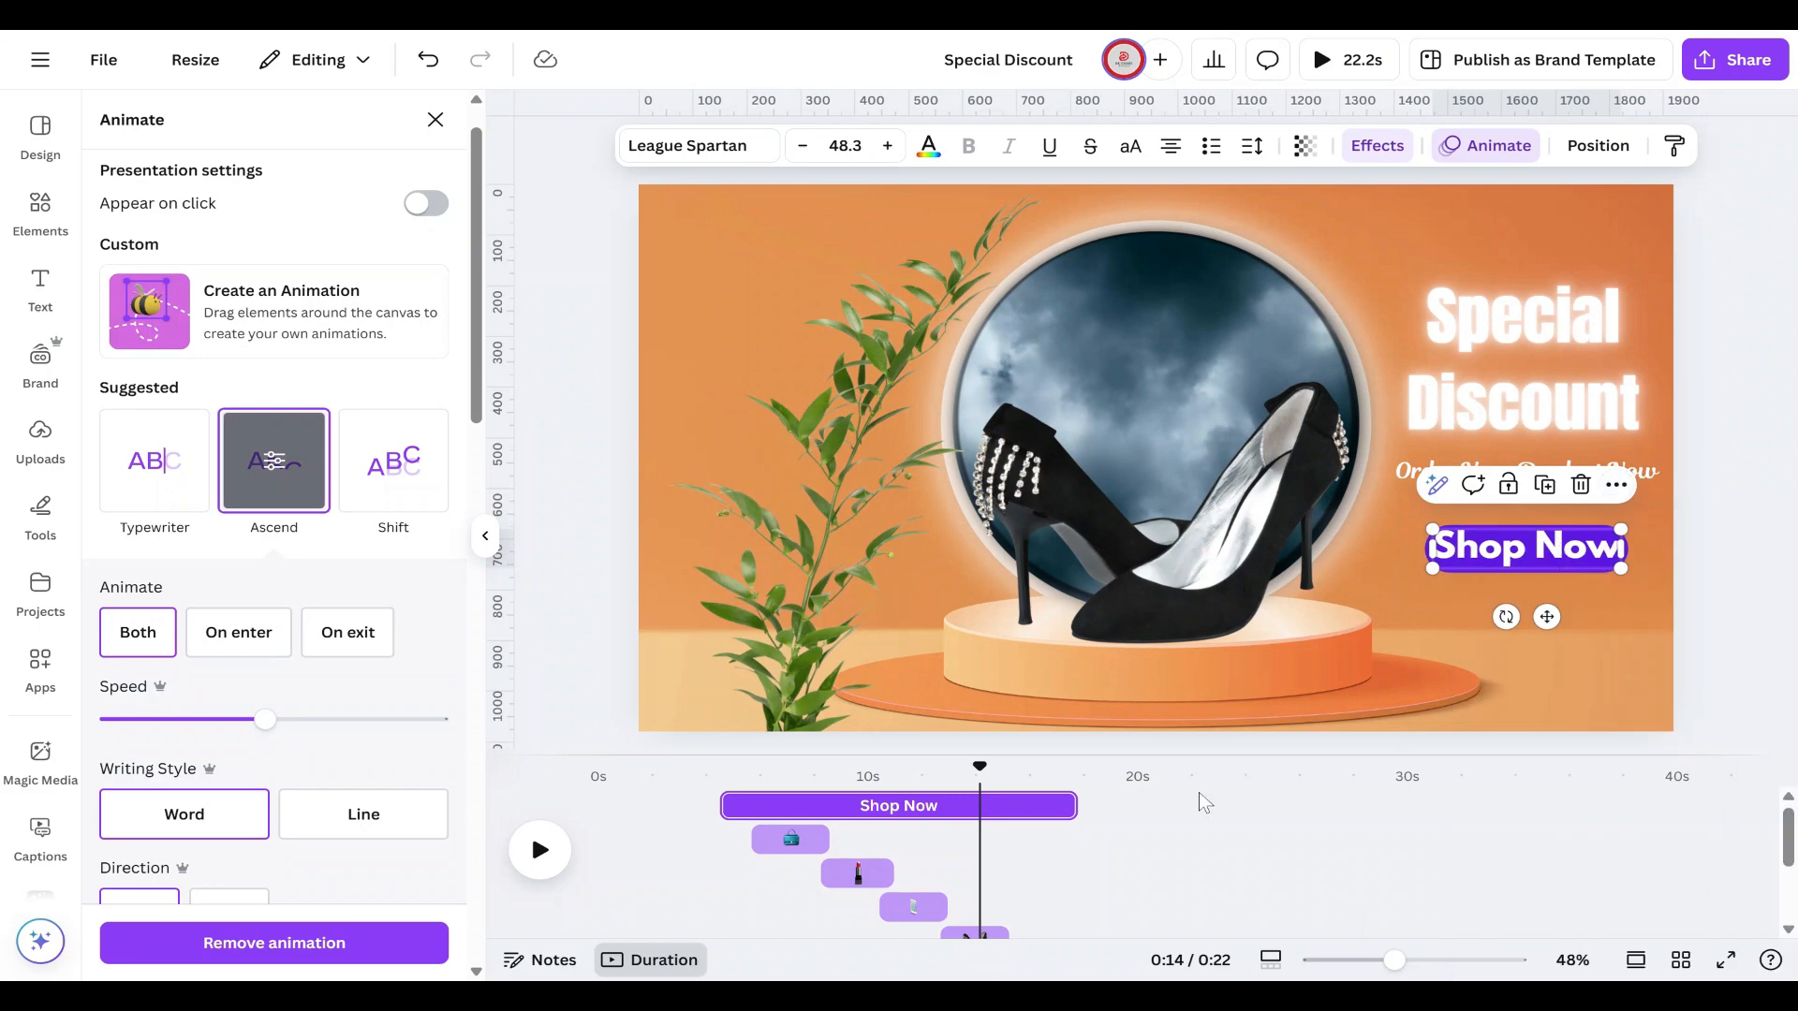
pyautogui.scroll(-3, 1189, 815)
pyautogui.click(1147, 897)
pyautogui.click(1515, 609)
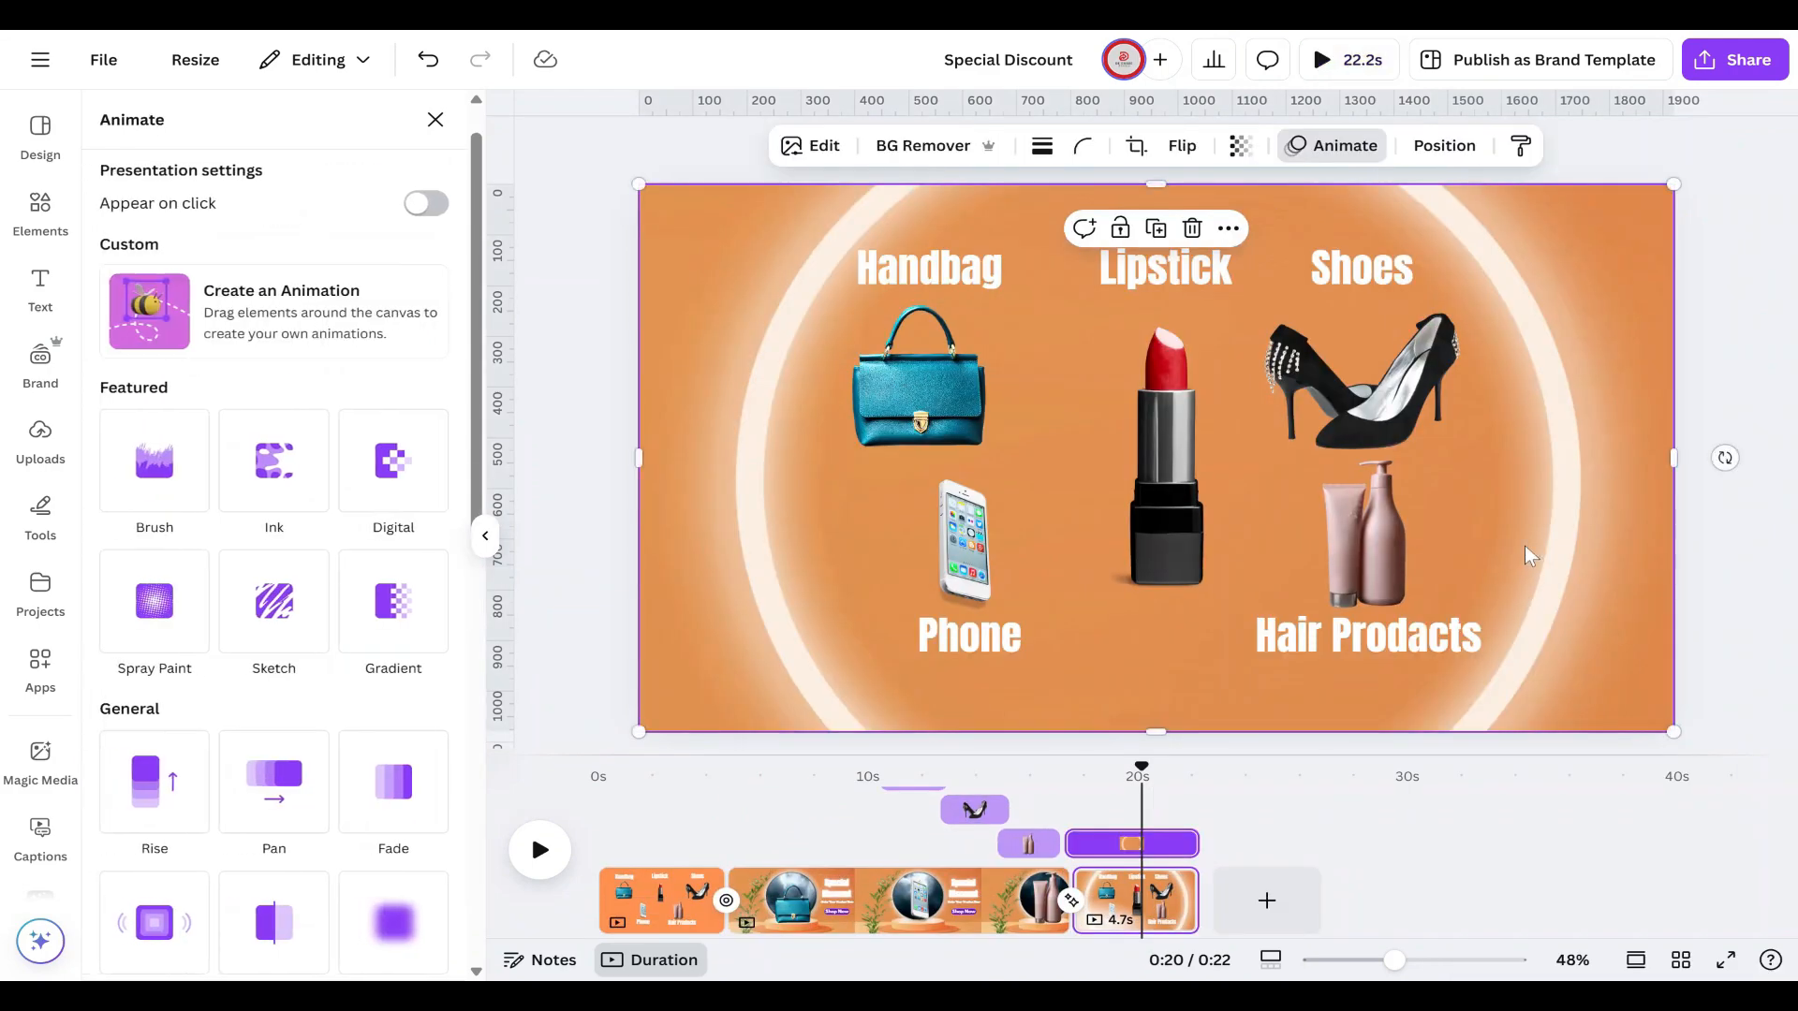
pyautogui.hotkey('ctrl', 'v')
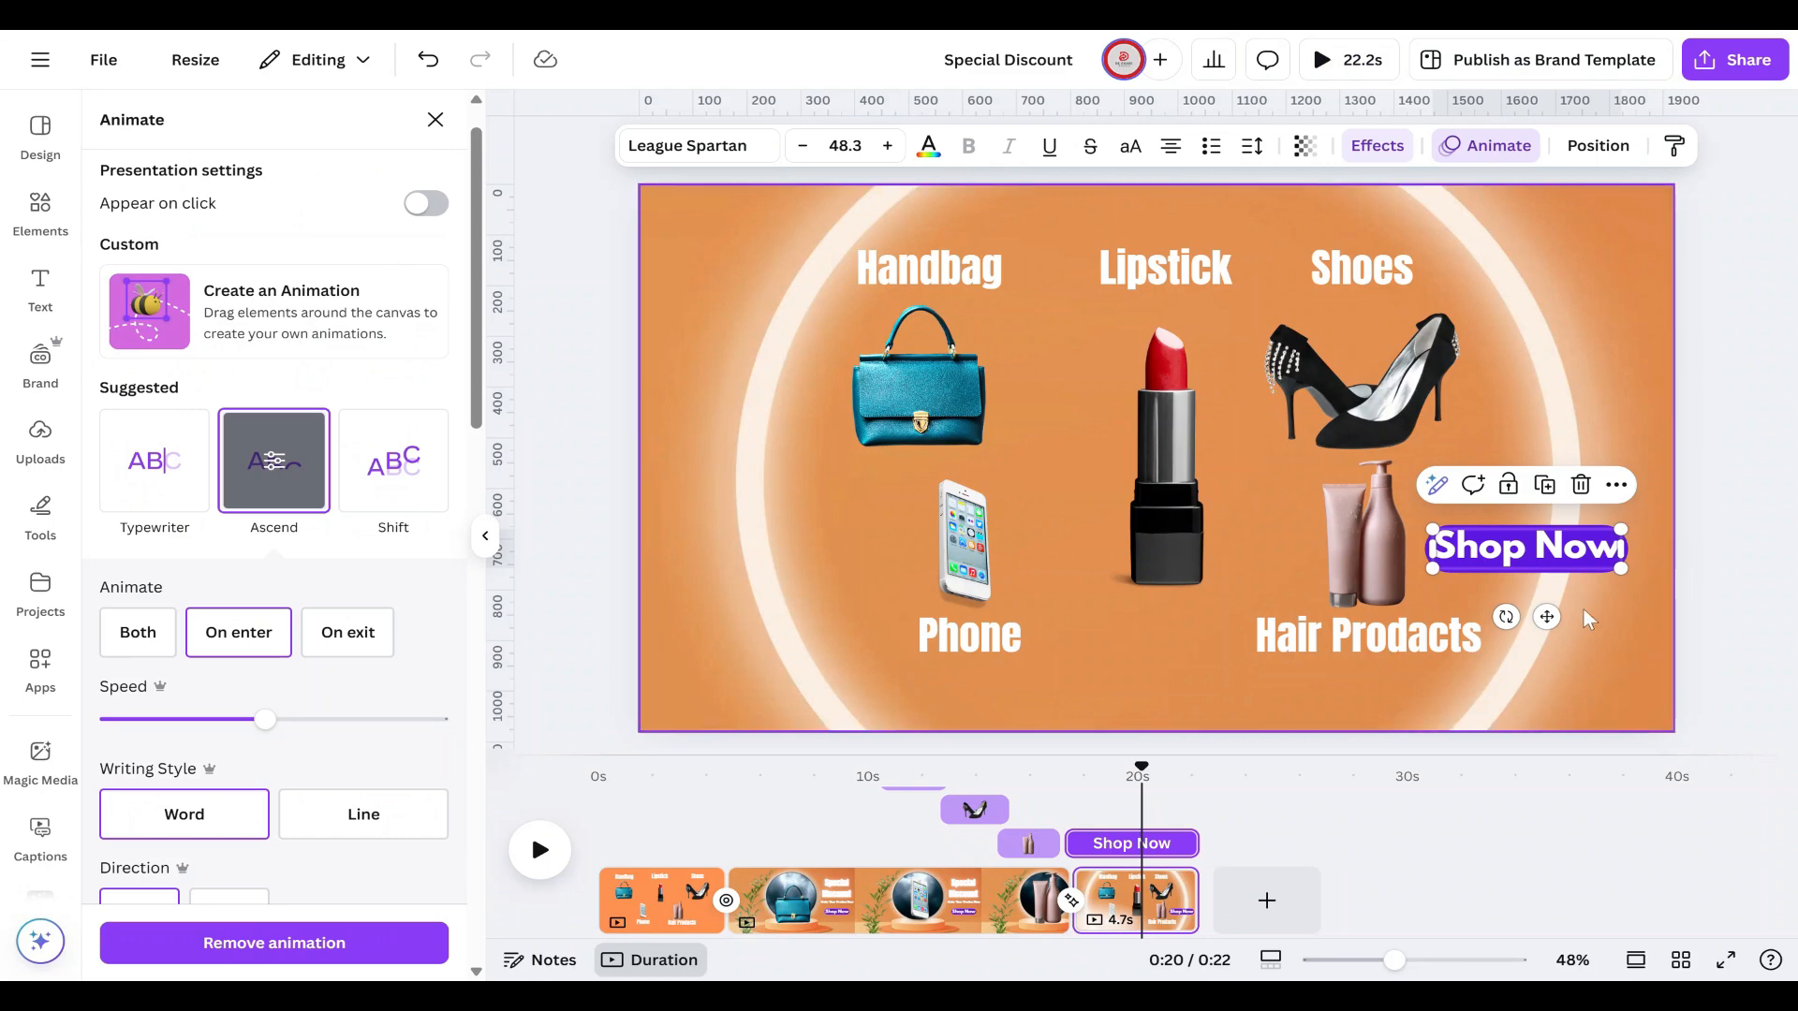
# Step: Place the pasted "Shop Now" label below the lipstick and shrink it to font size 42.2
pyautogui.moveTo(1546, 616); pyautogui.dragTo(1166, 740)
pyautogui.click(1425, 671)
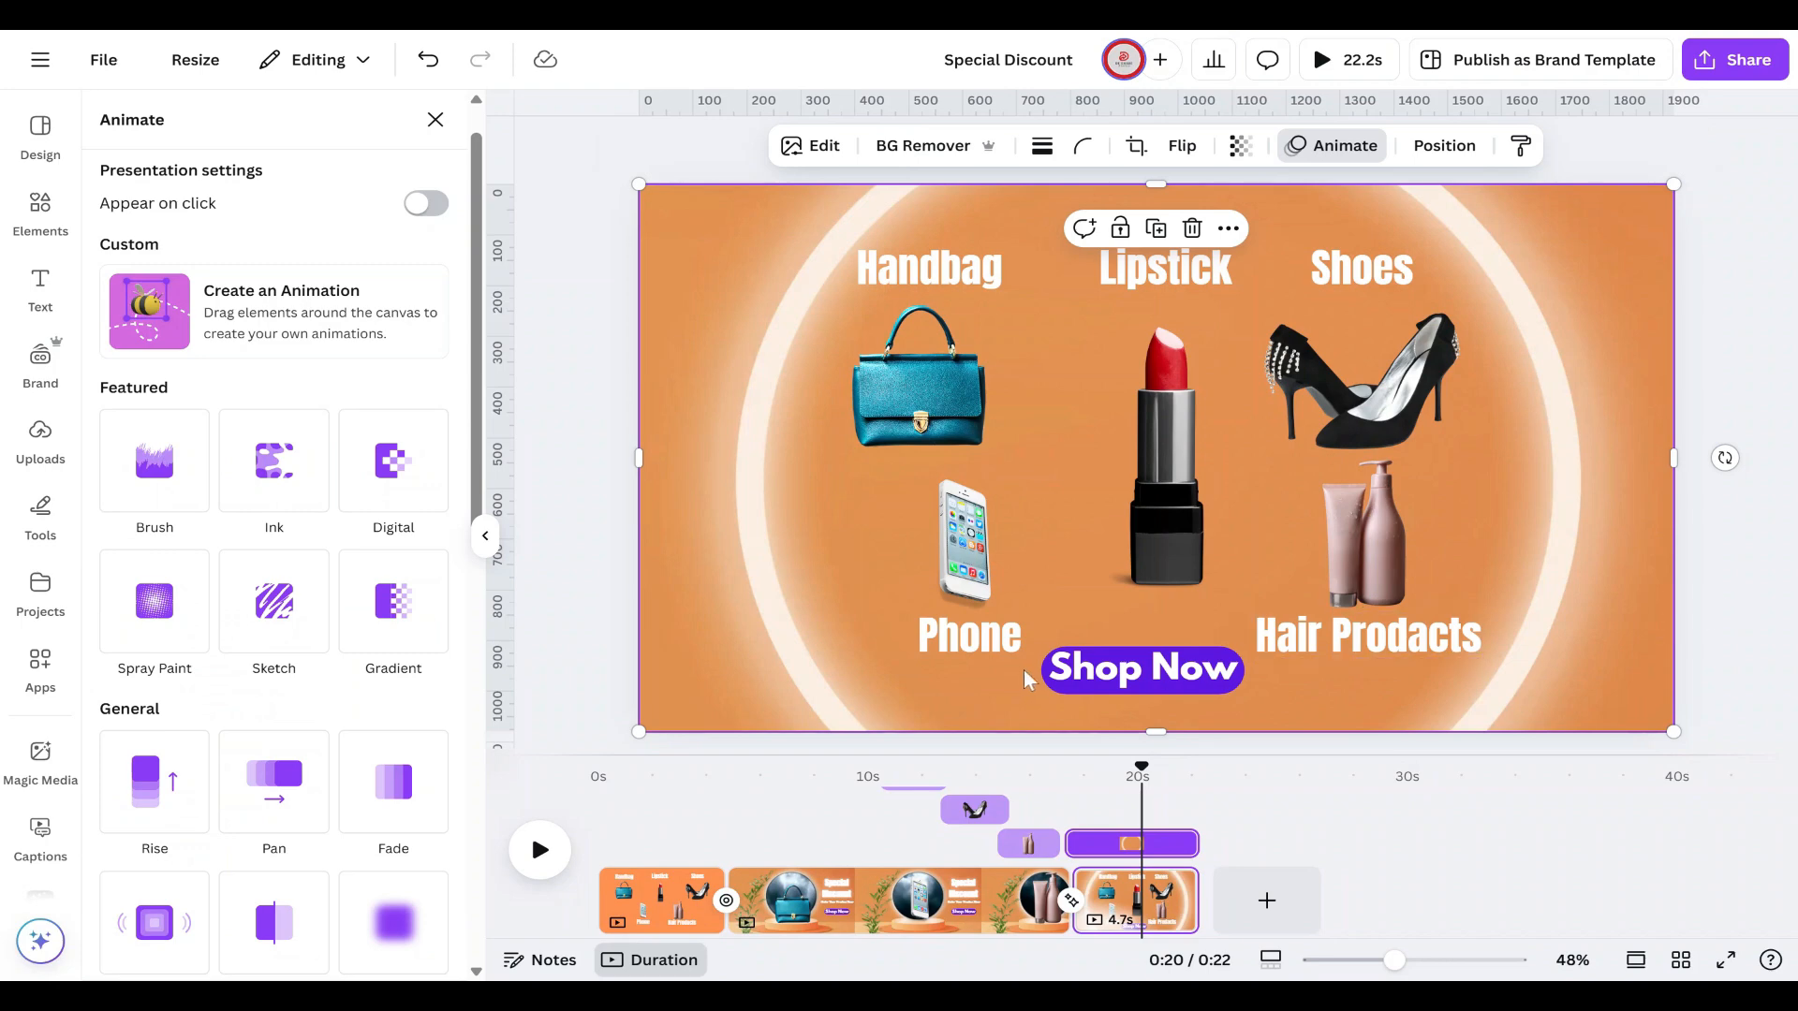
pyautogui.click(1090, 672)
pyautogui.moveTo(1046, 643); pyautogui.dragTo(1072, 654)
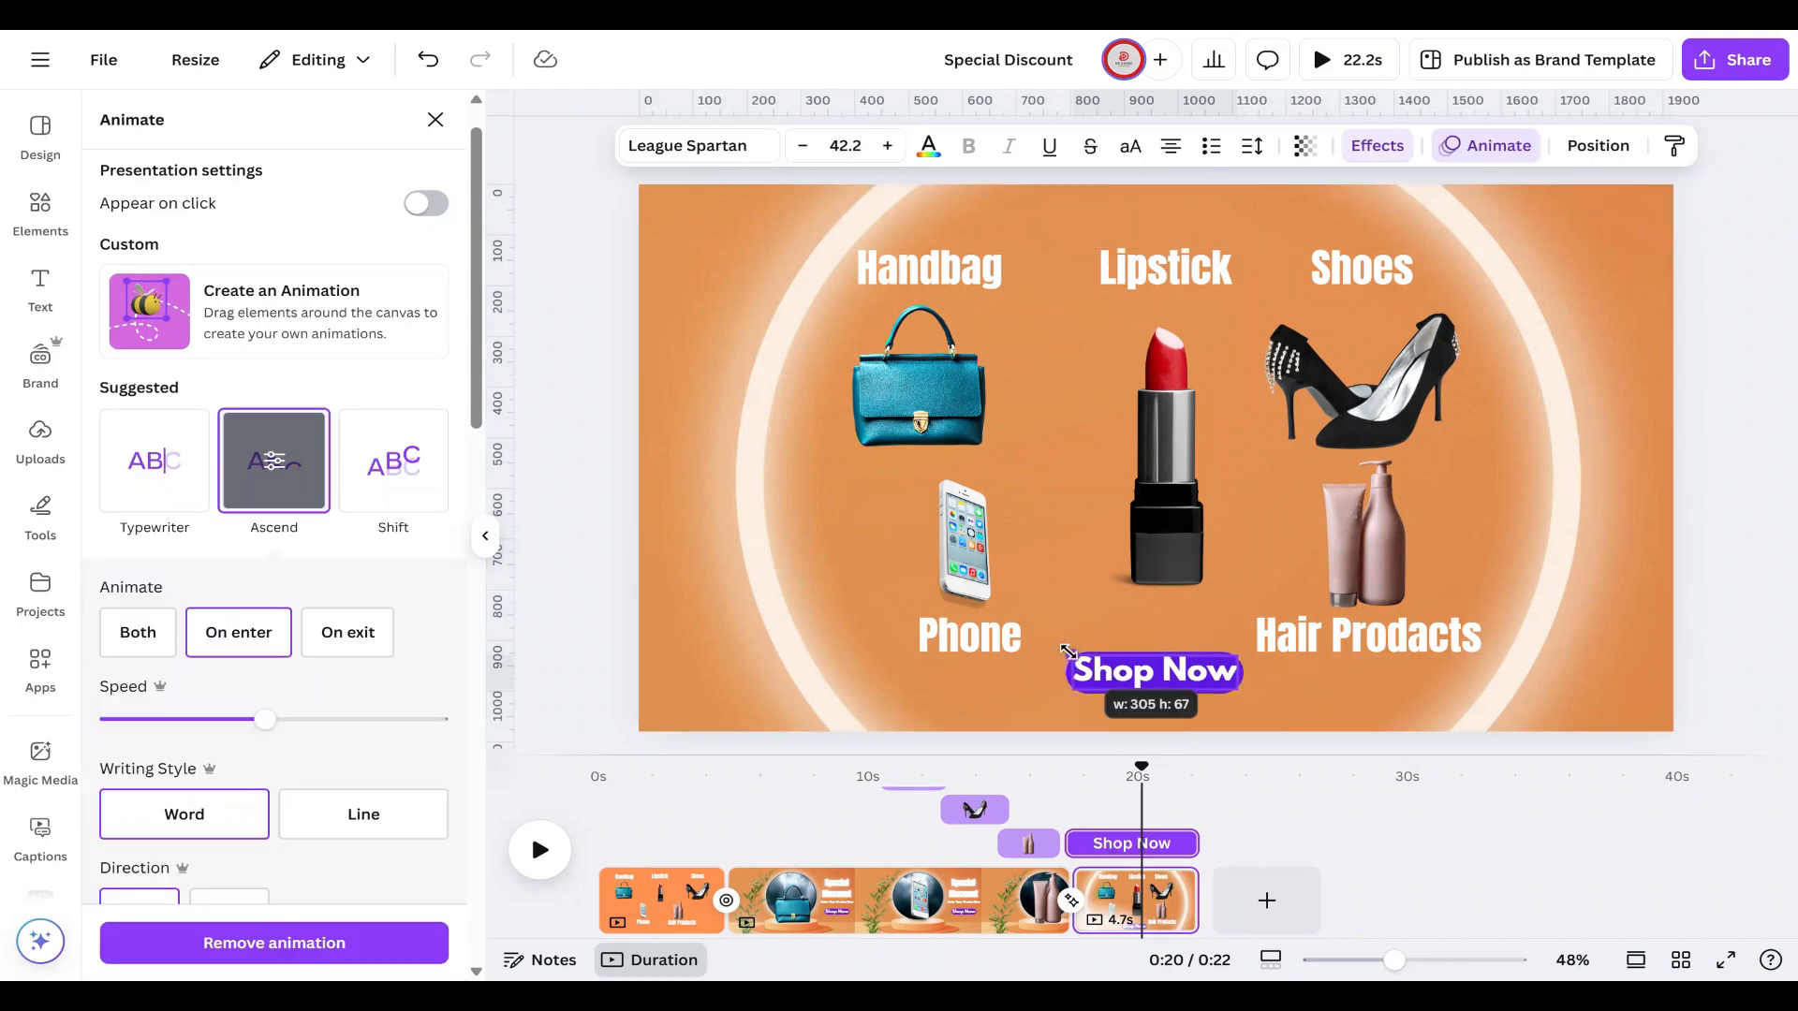
pyautogui.moveTo(1163, 738); pyautogui.dragTo(1170, 725)
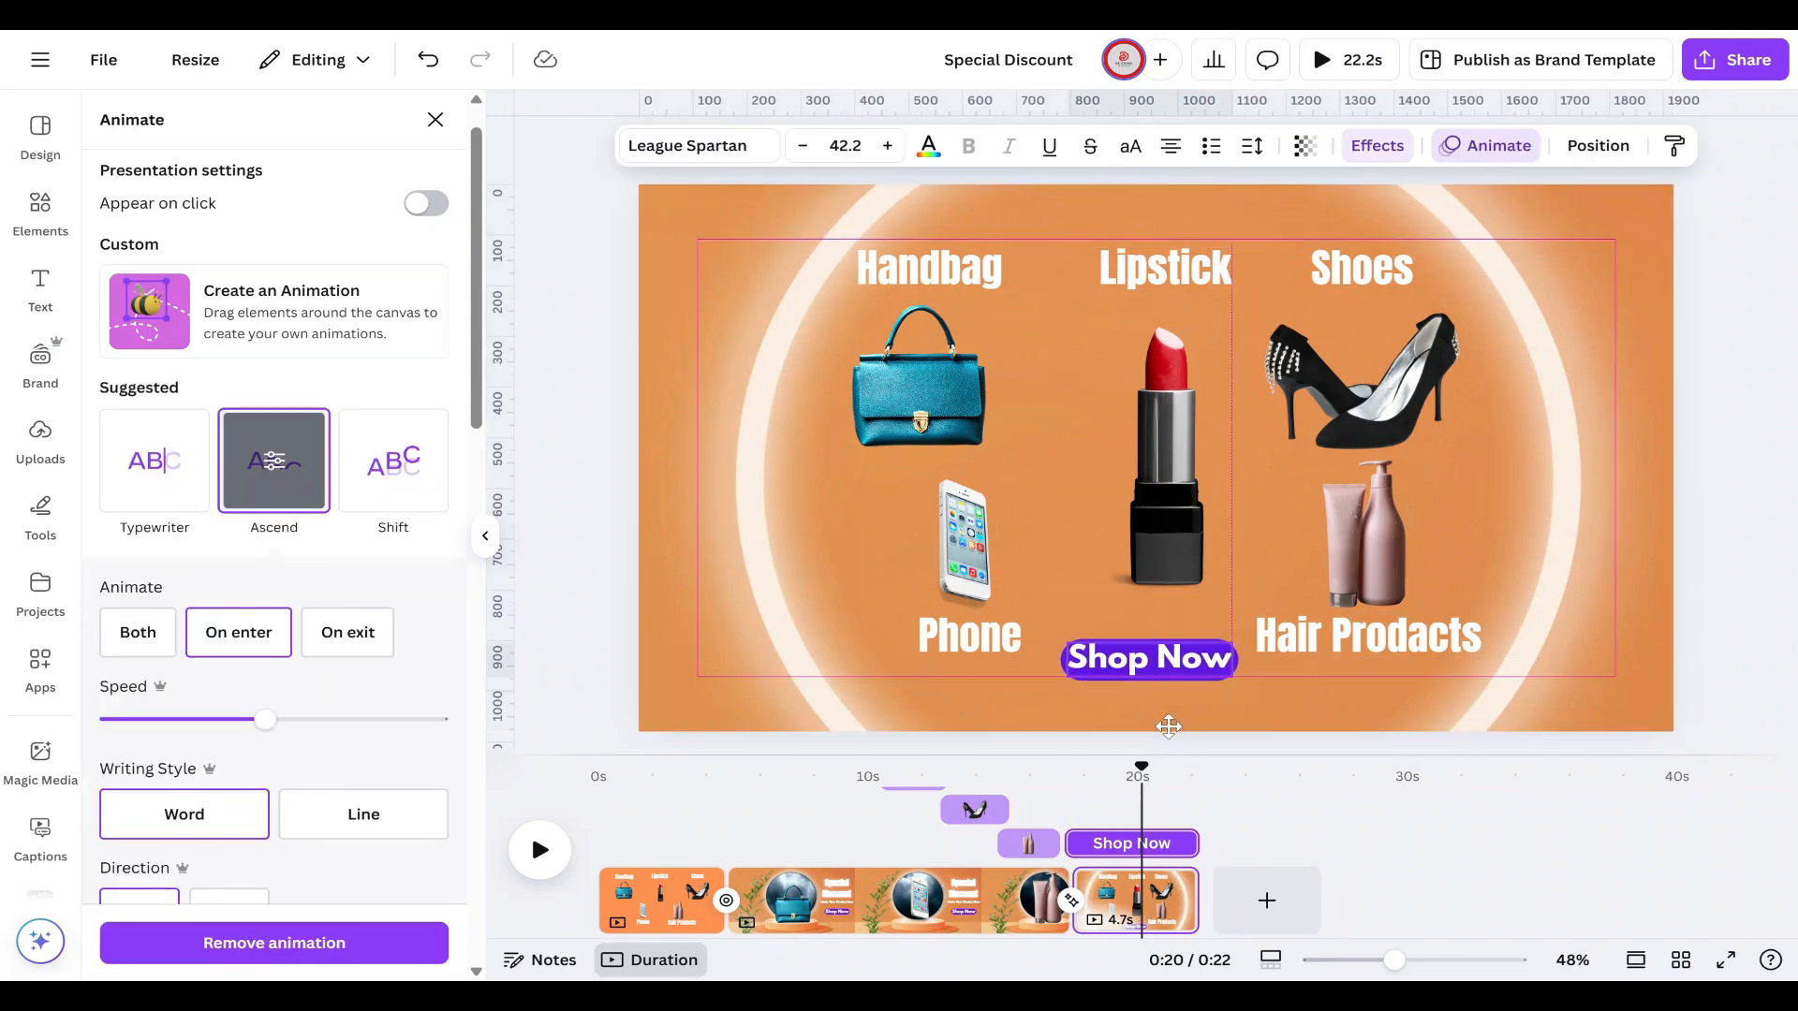
pyautogui.click(1536, 642)
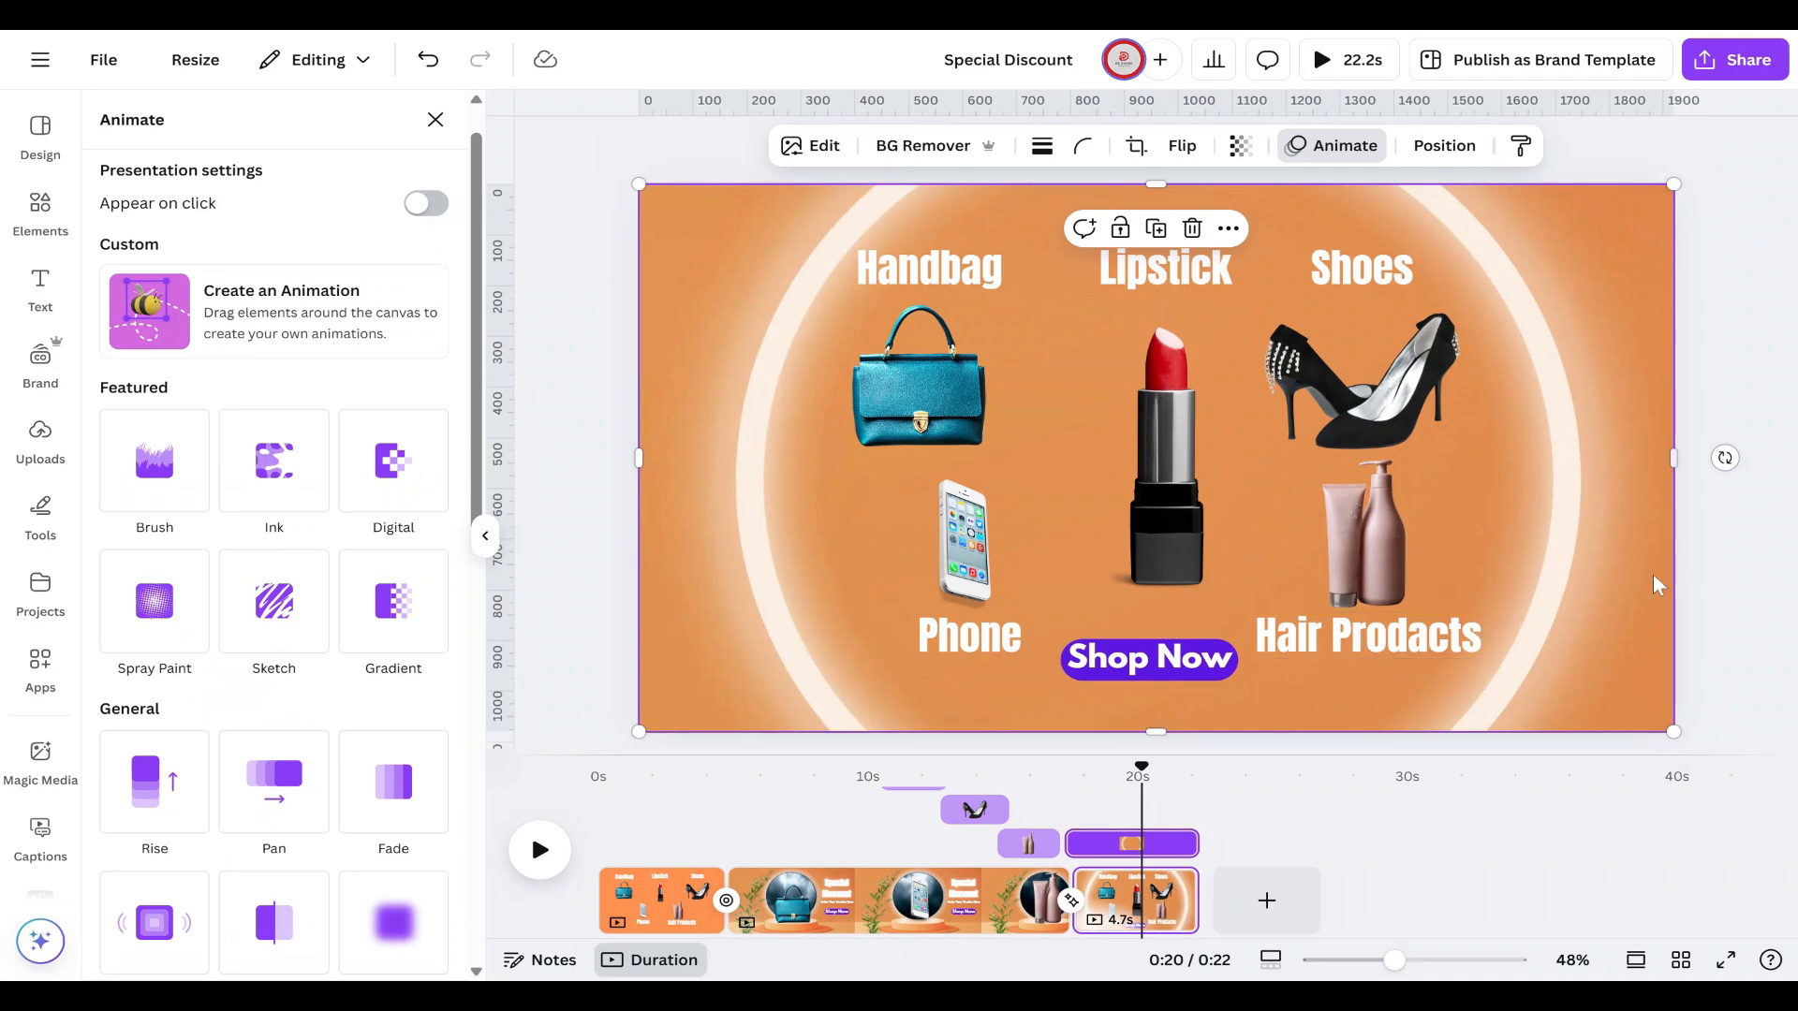
# Step: Shrink the five product name labels on the final page, with "Shoes" at about size 48.4 and level with "Lipstick"
pyautogui.click(1377, 634)
pyautogui.click(1620, 581)
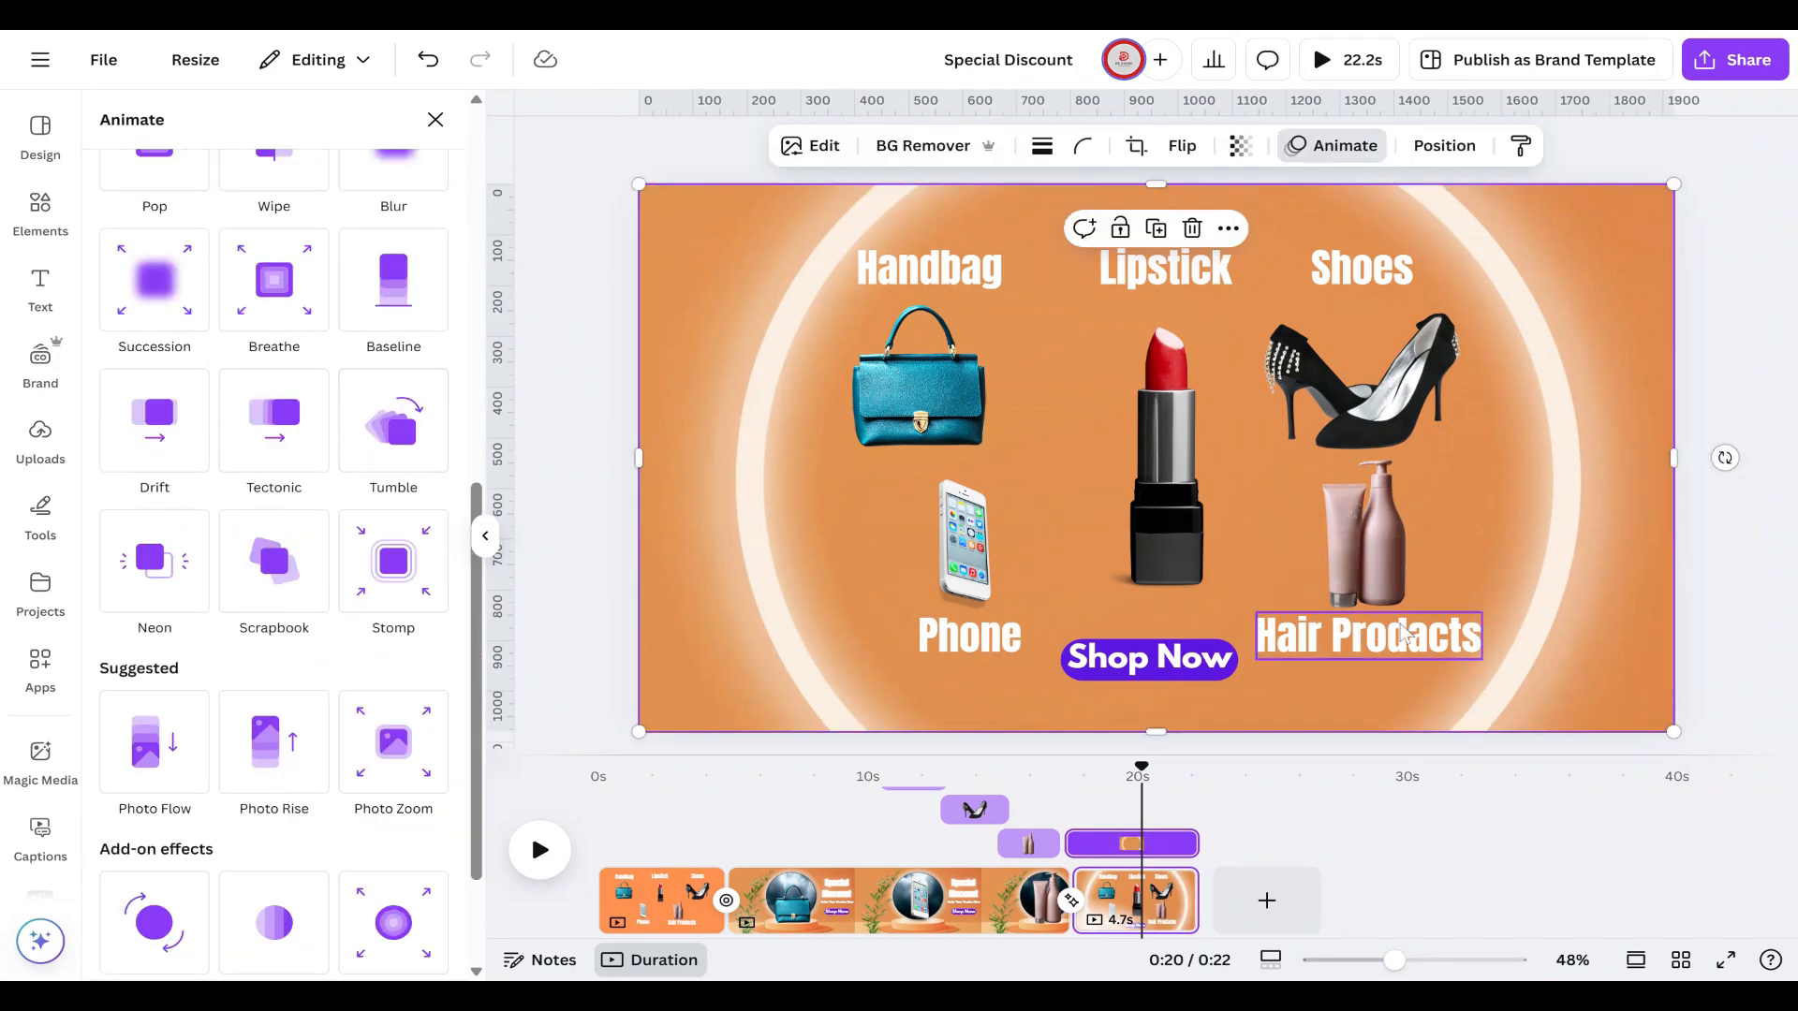
pyautogui.click(1289, 643)
pyautogui.moveTo(1255, 659); pyautogui.dragTo(1306, 646)
pyautogui.doubleClick(1376, 643)
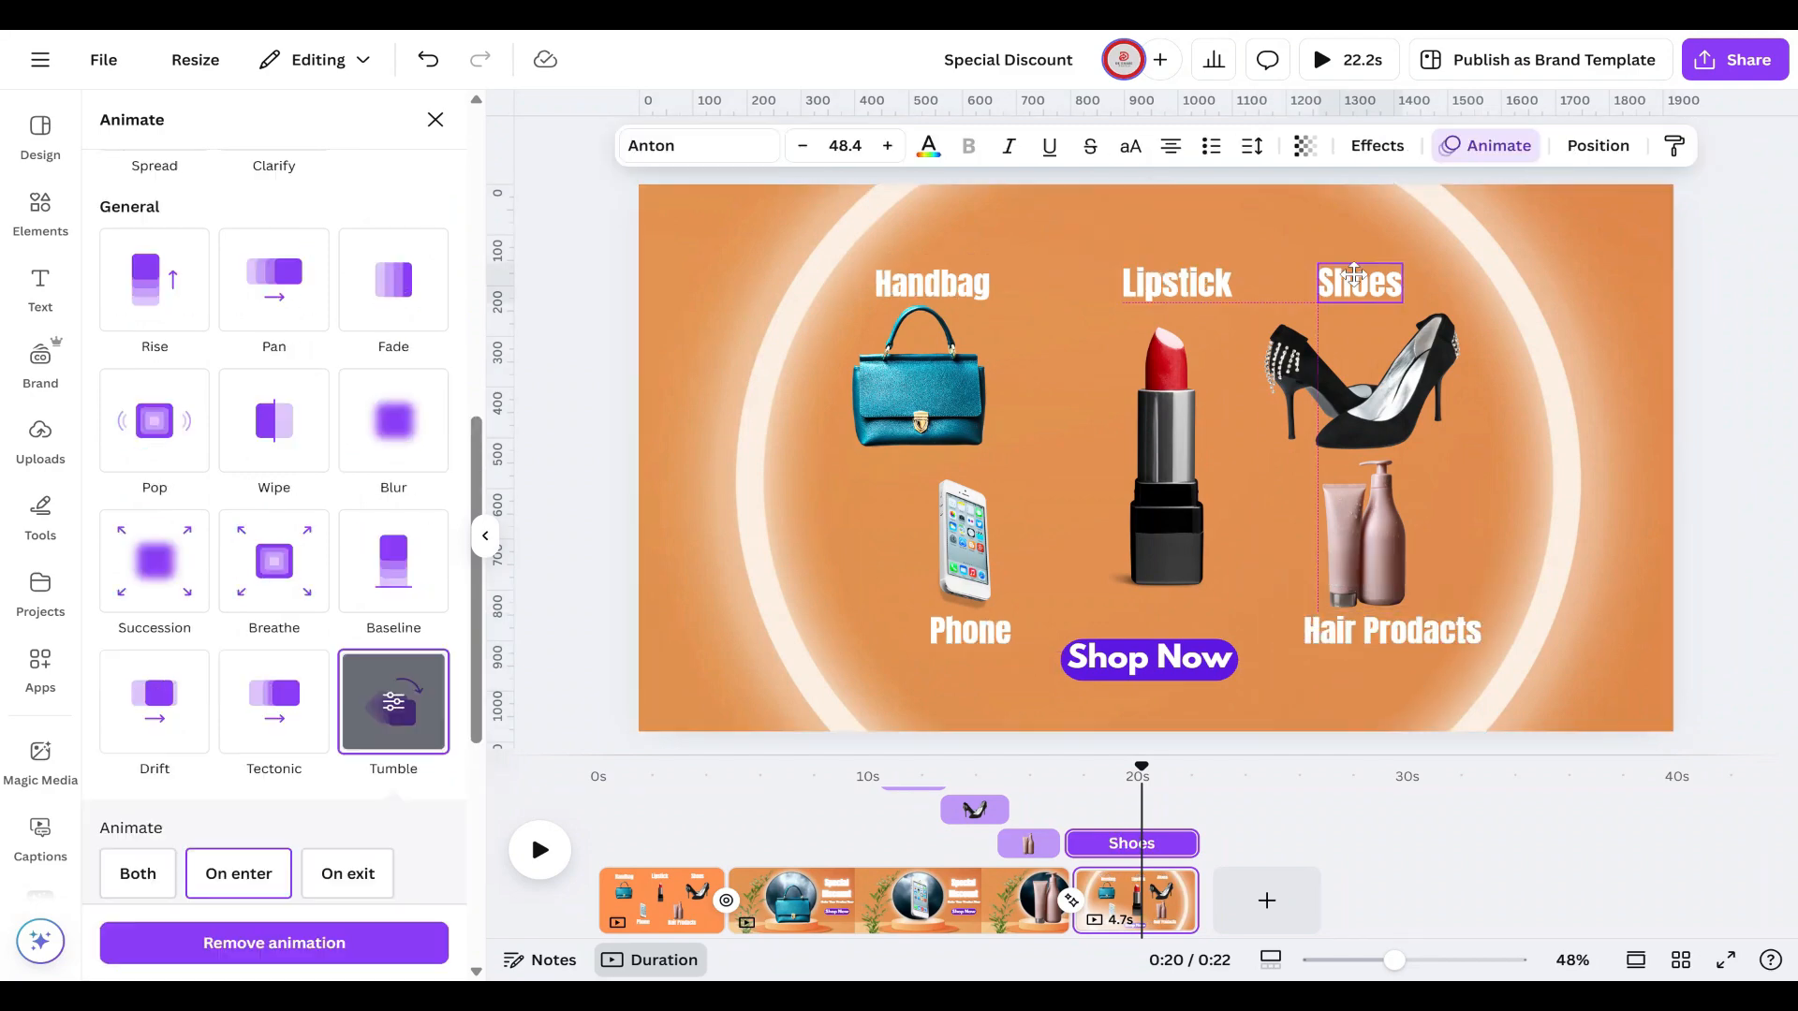
pyautogui.moveTo(1354, 281); pyautogui.dragTo(1353, 282)
pyautogui.click(1492, 290)
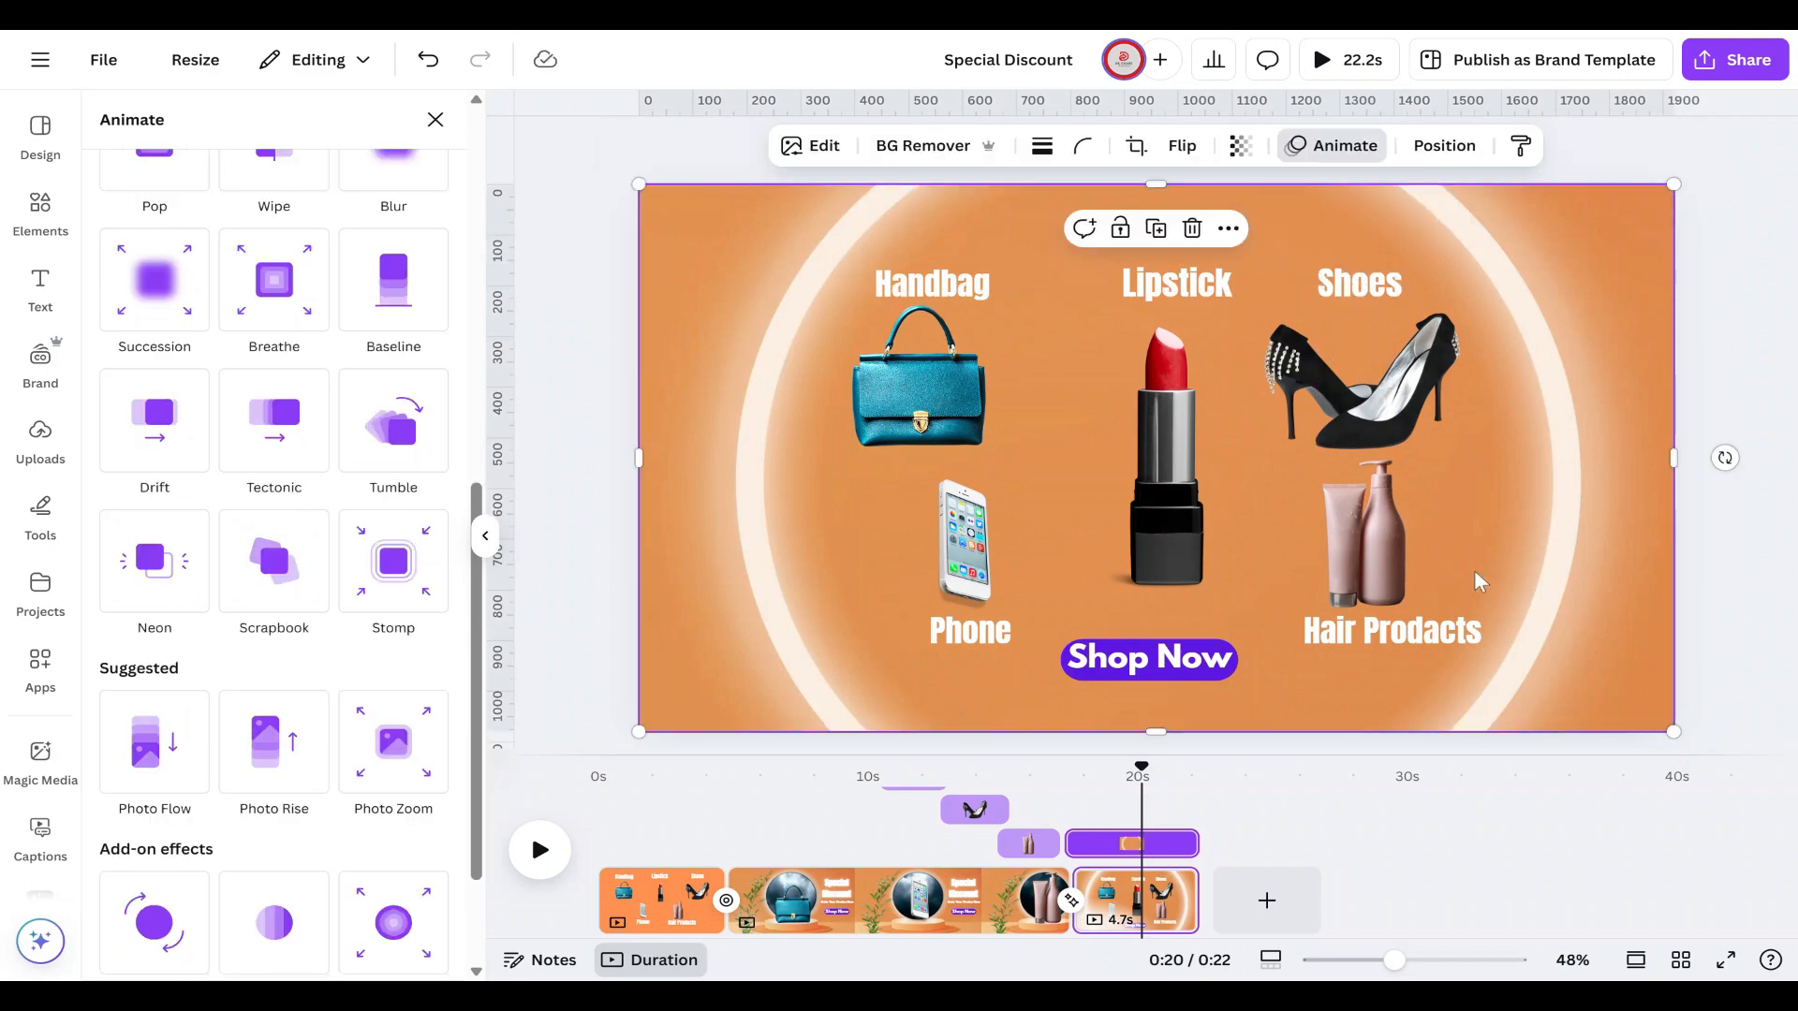
# Step: Center the "Shop Now" label beneath the lipstick, between the "Phone" and "Hair Prodacts" labels
pyautogui.click(1142, 682)
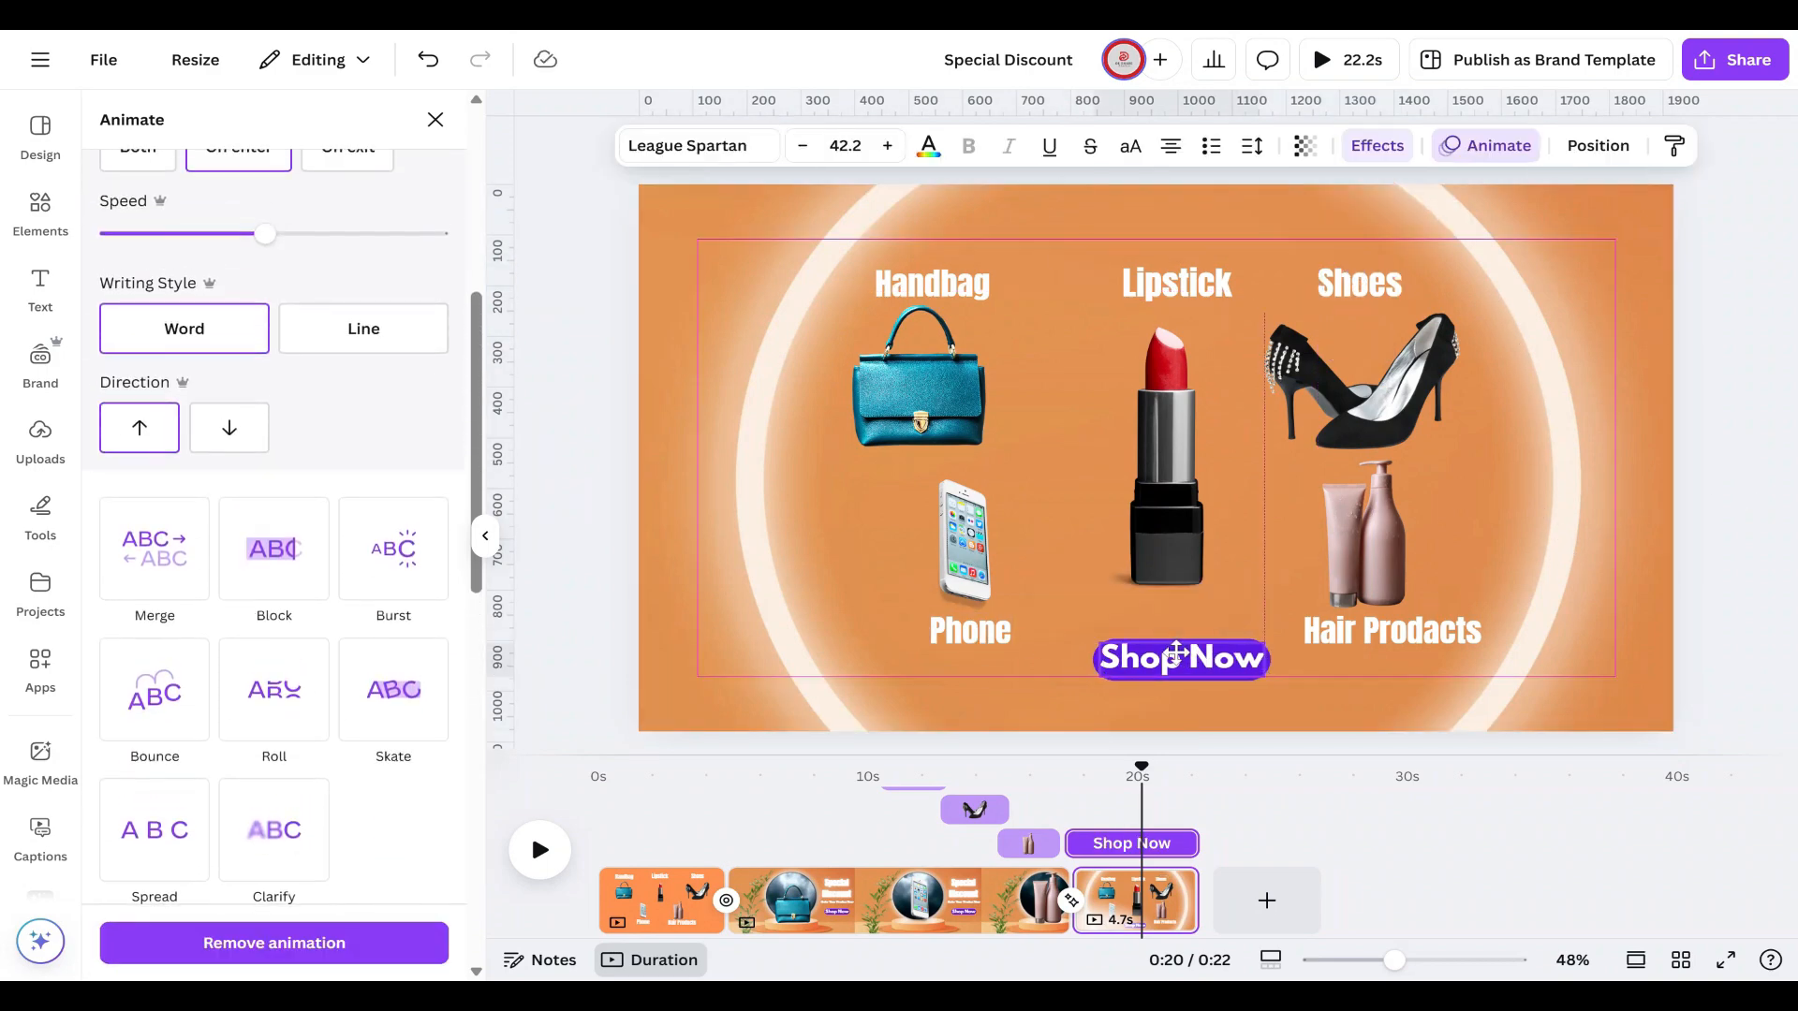
pyautogui.moveTo(1142, 649); pyautogui.dragTo(1161, 638)
pyautogui.click(1611, 543)
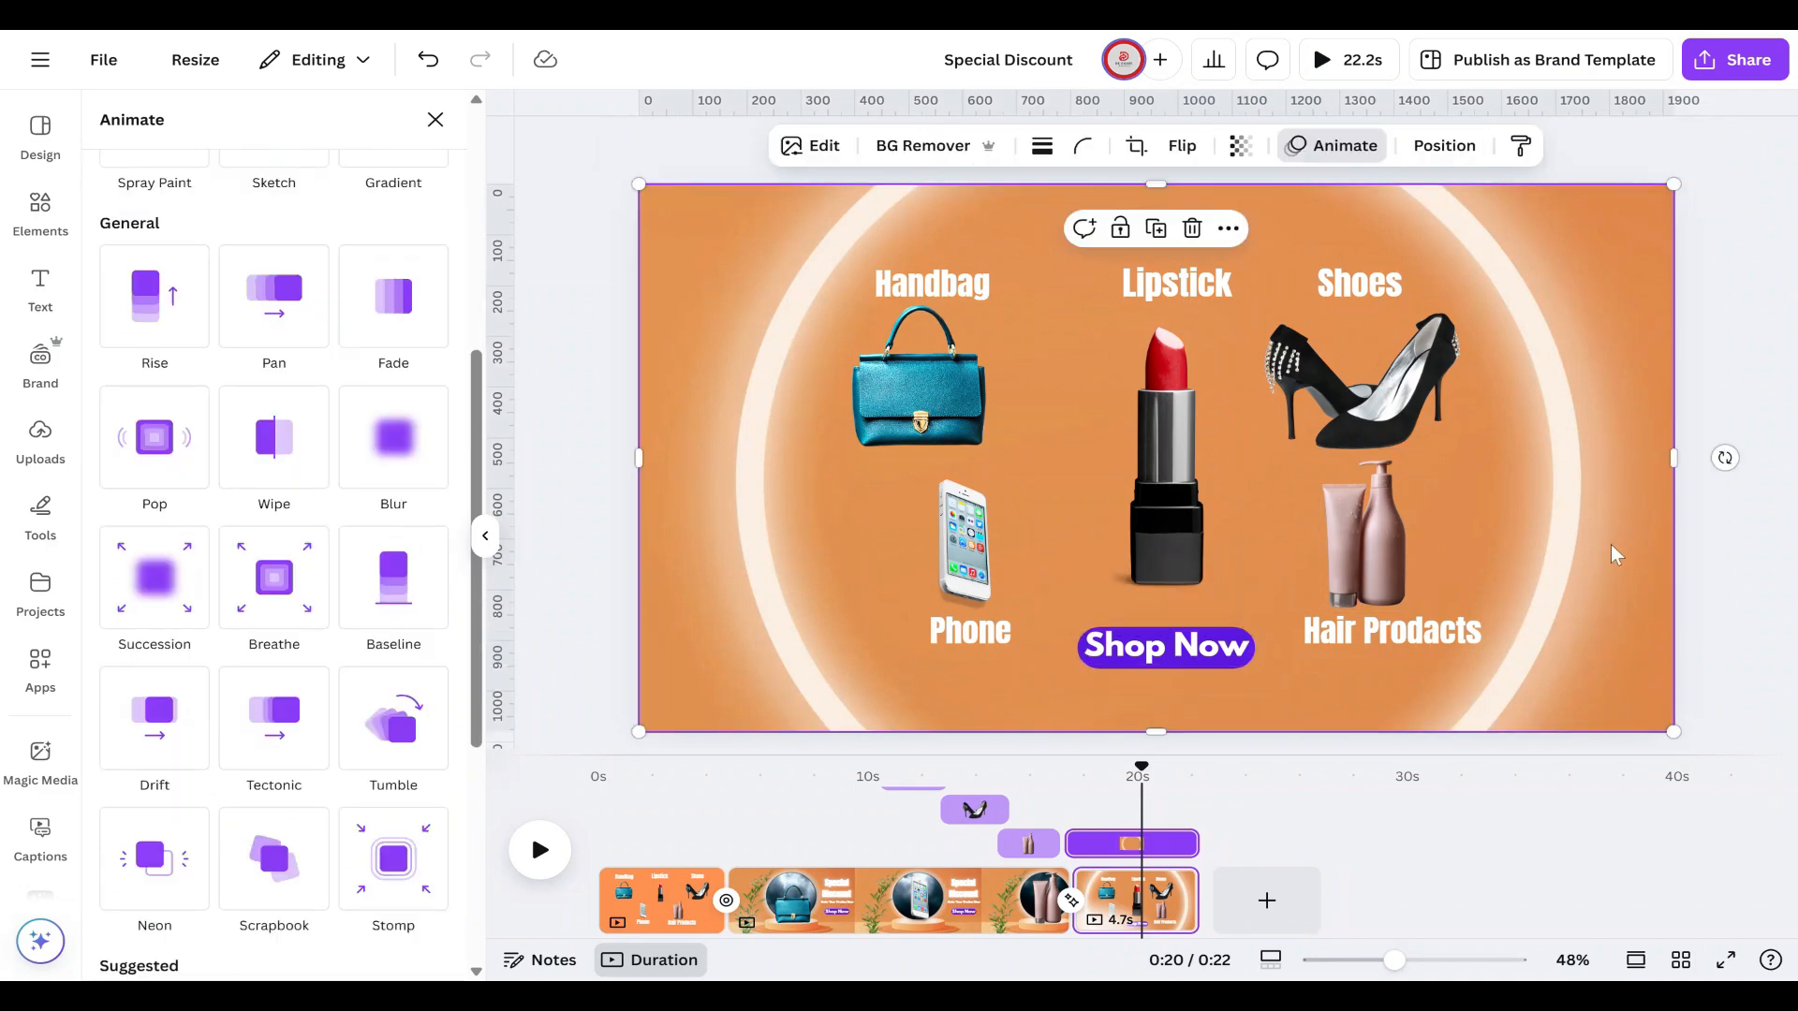
pyautogui.click(1187, 651)
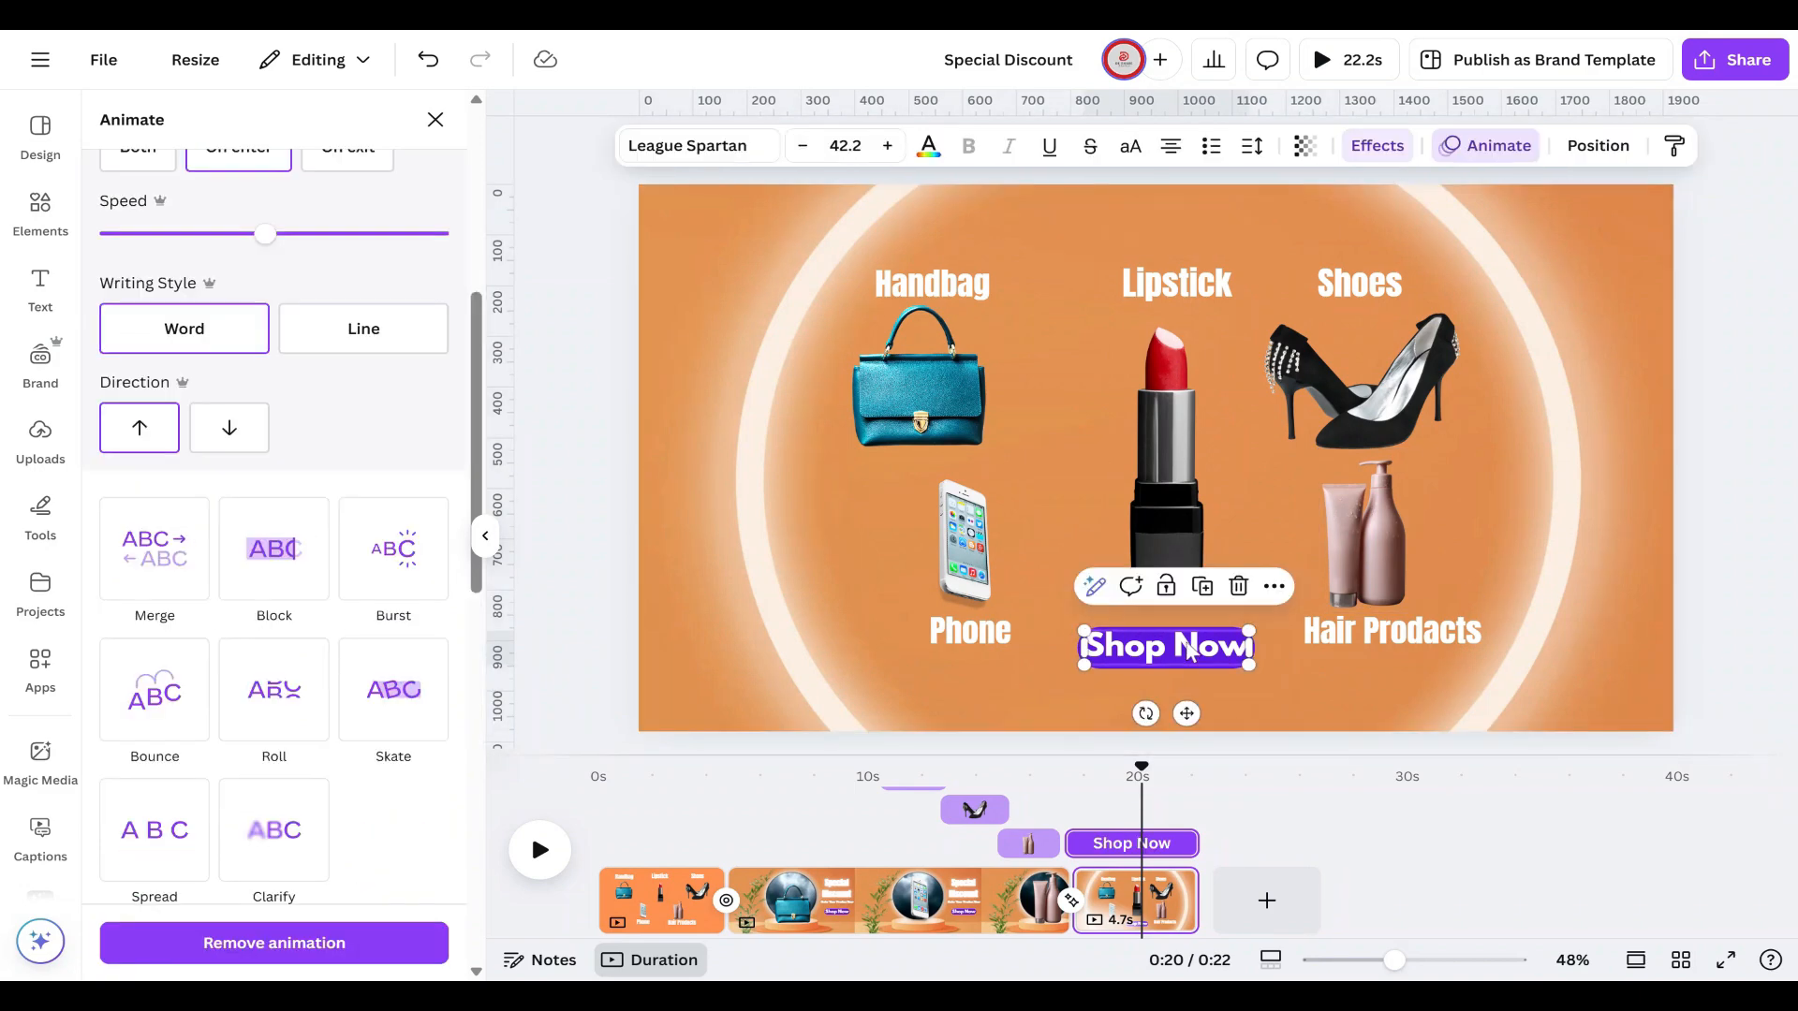
pyautogui.click(1597, 541)
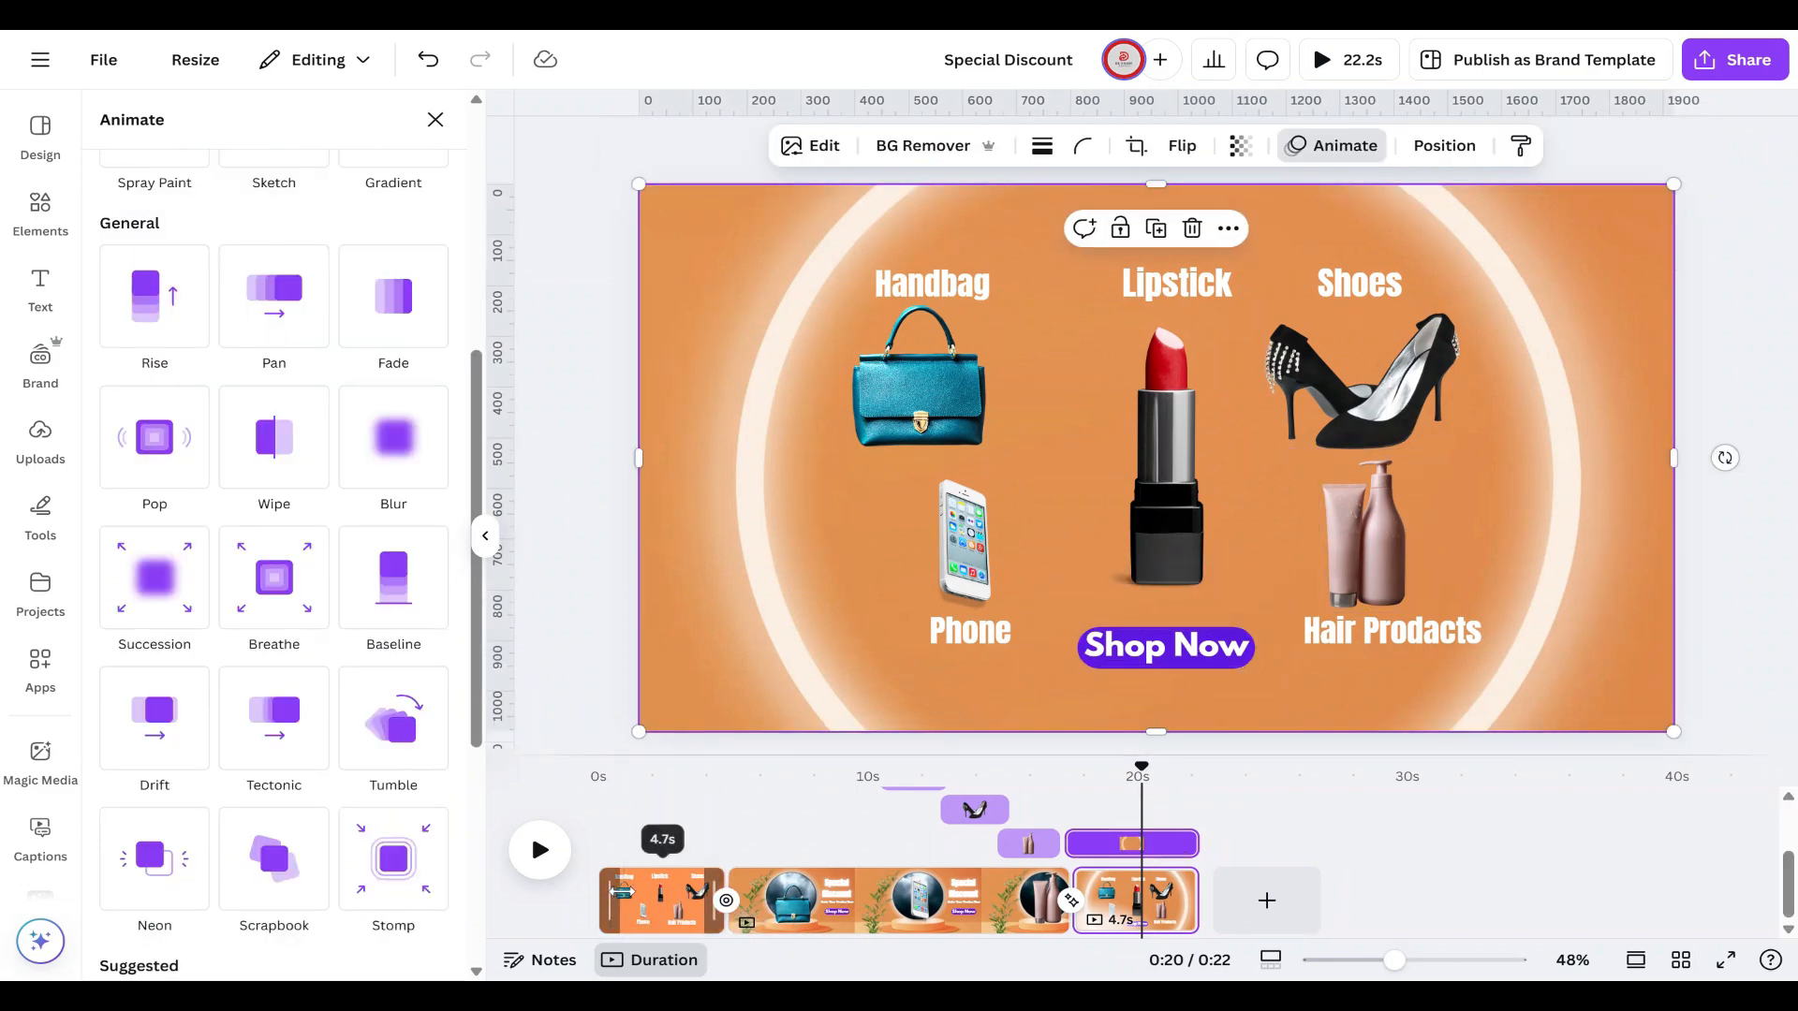
# Step: Play the video from the first page to preview the whole design
pyautogui.click(660, 899)
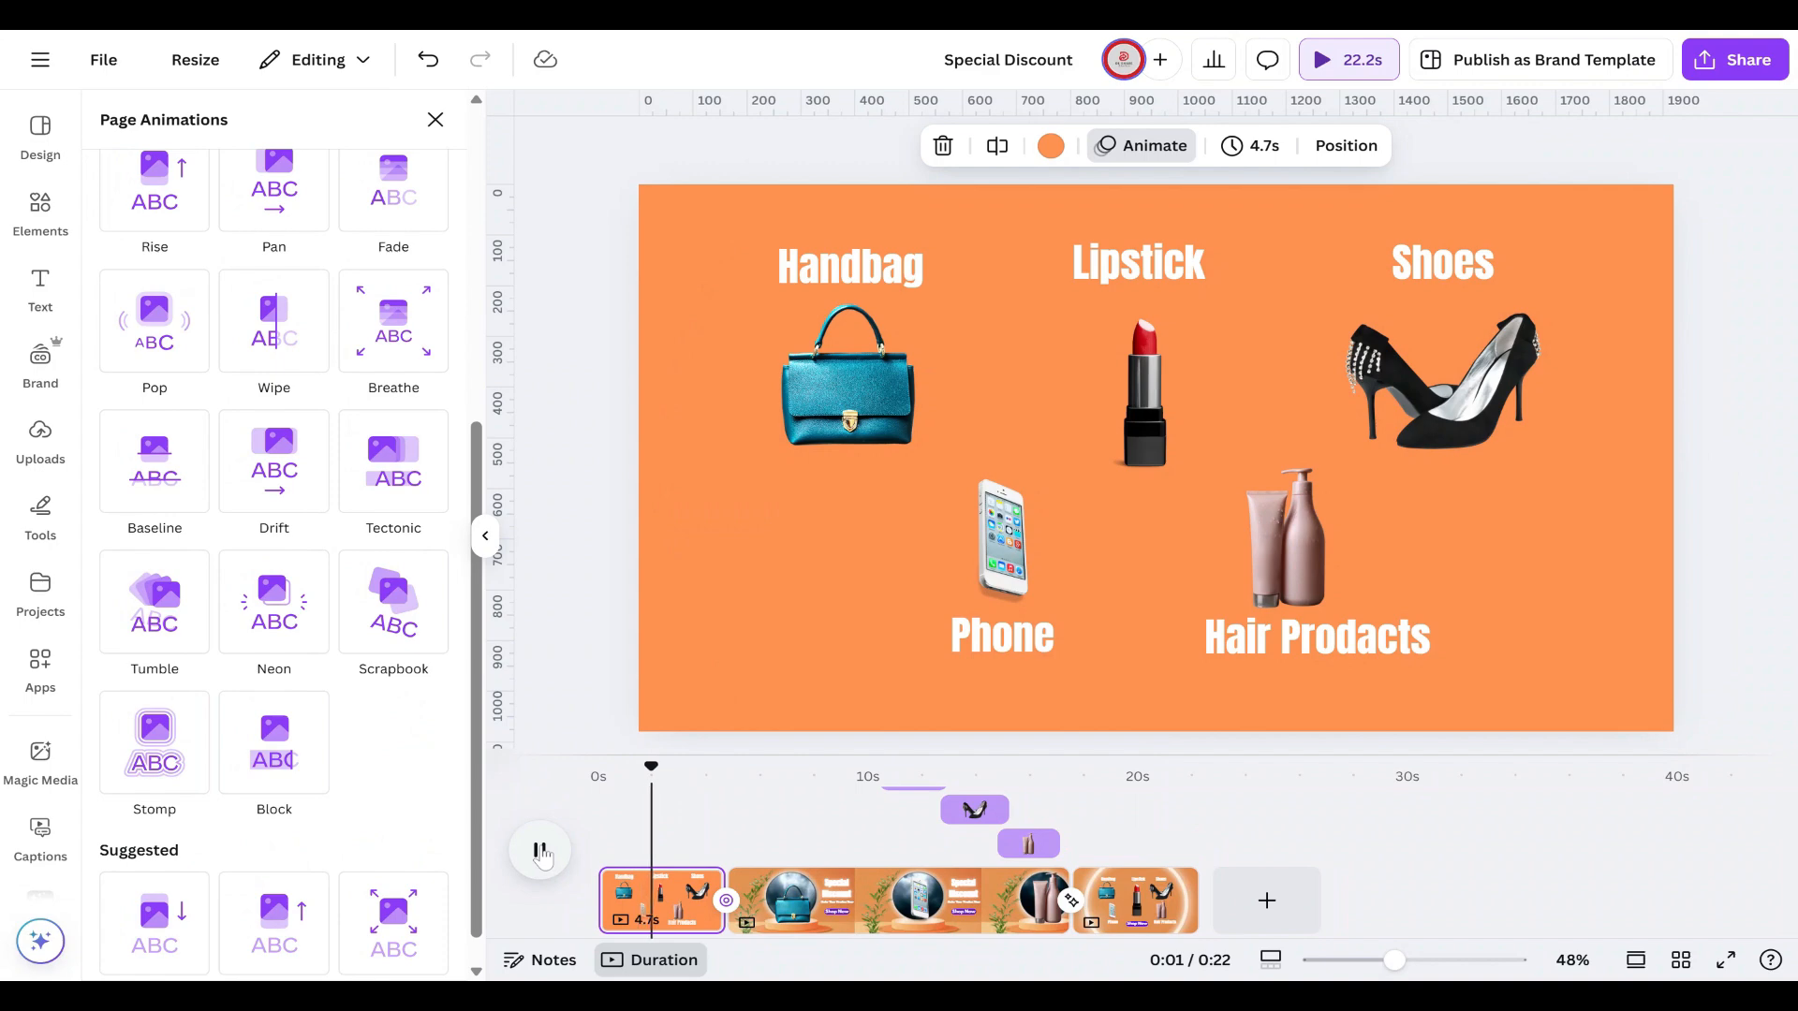